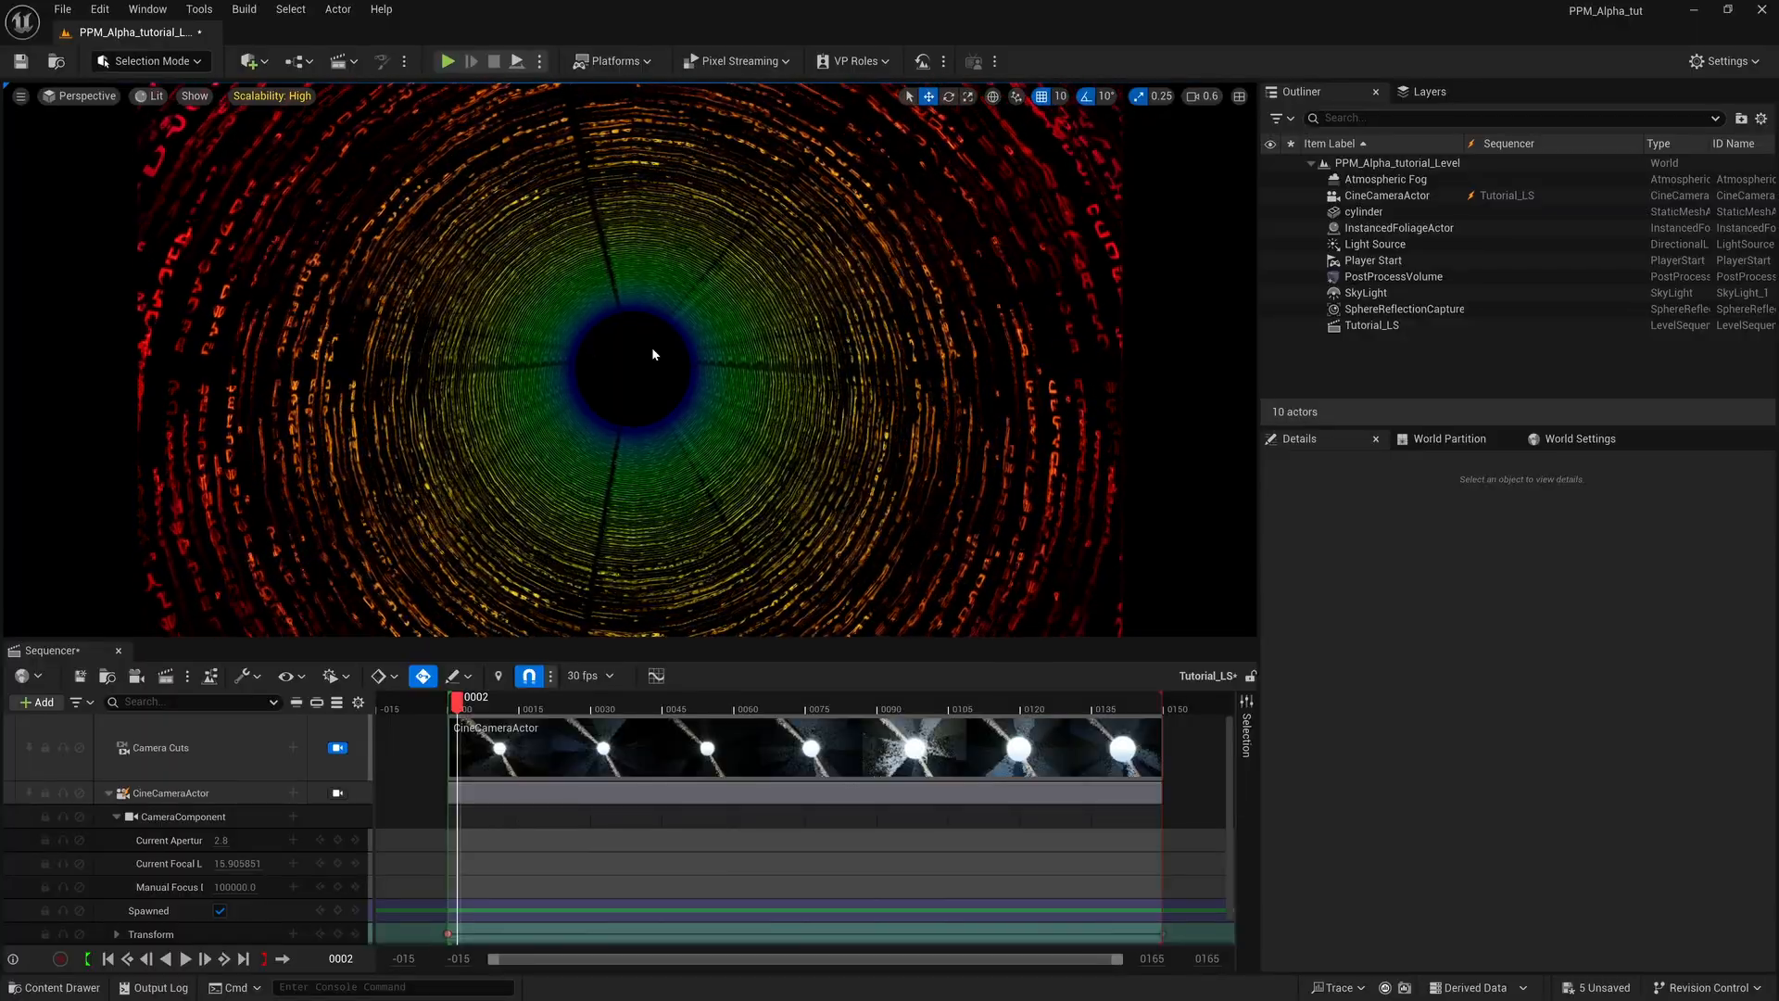
Open the Movie Render Queue and add the Tutorial_LS level sequence as a render job.
click(172, 13)
mouse_move(157, 80)
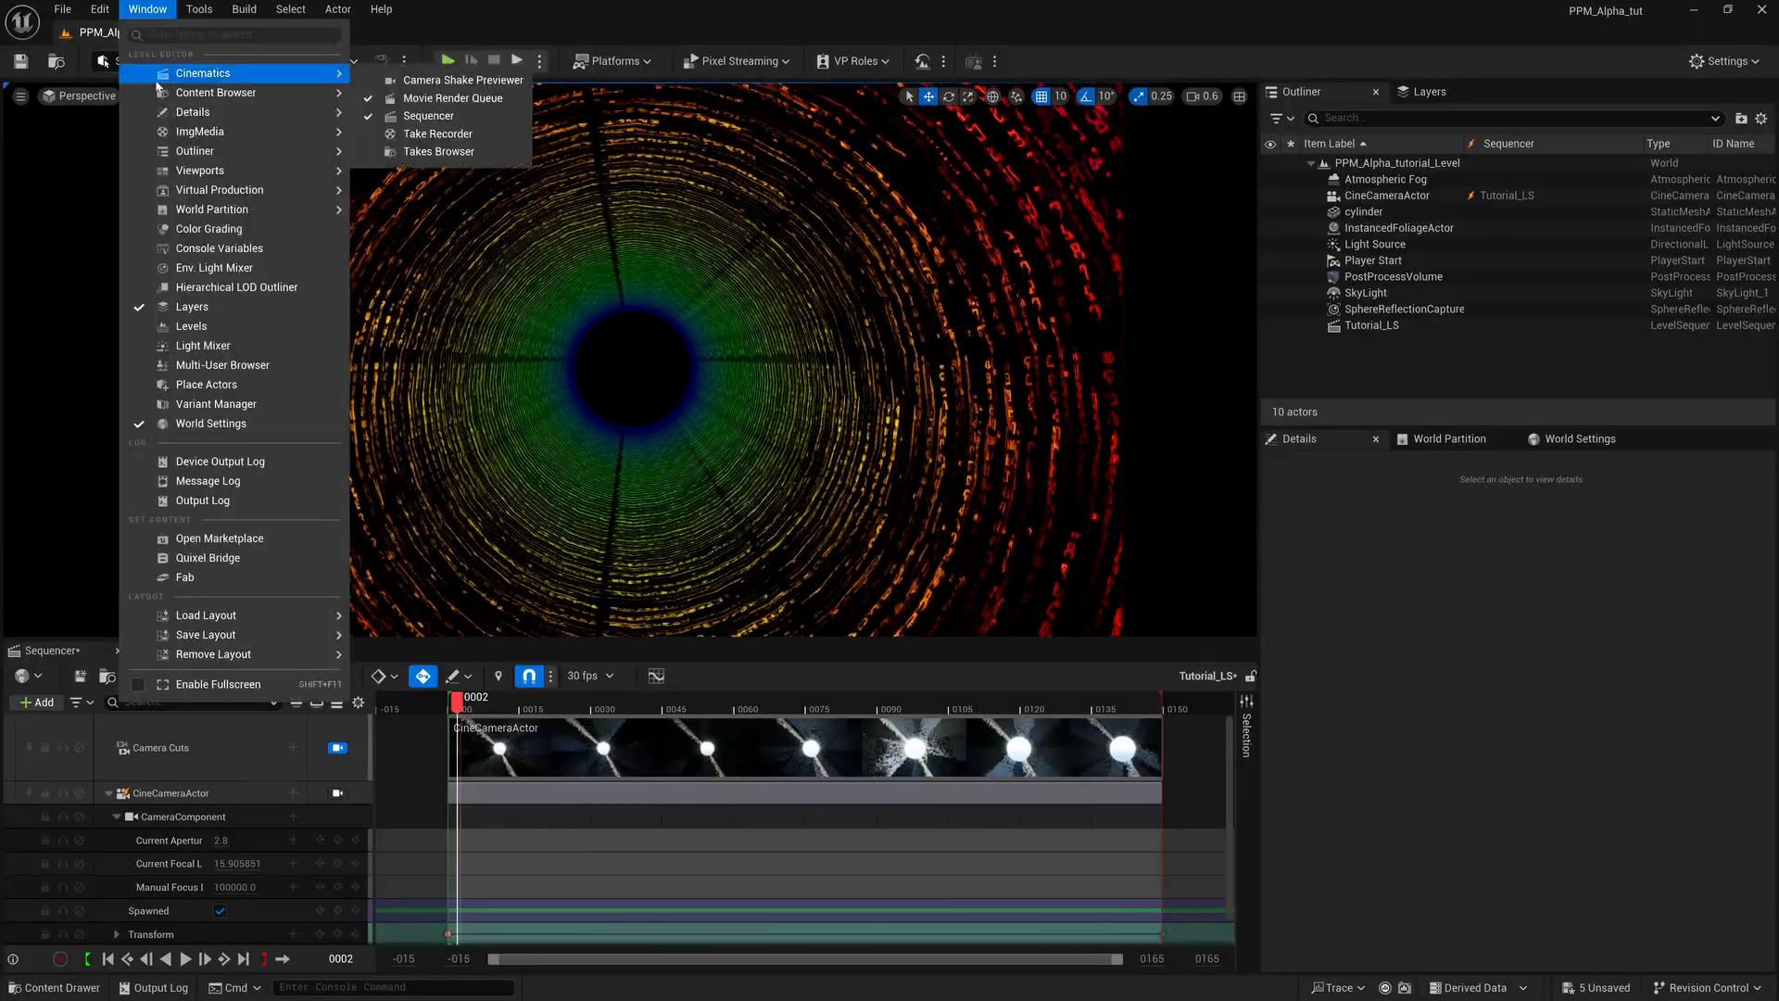
click(453, 98)
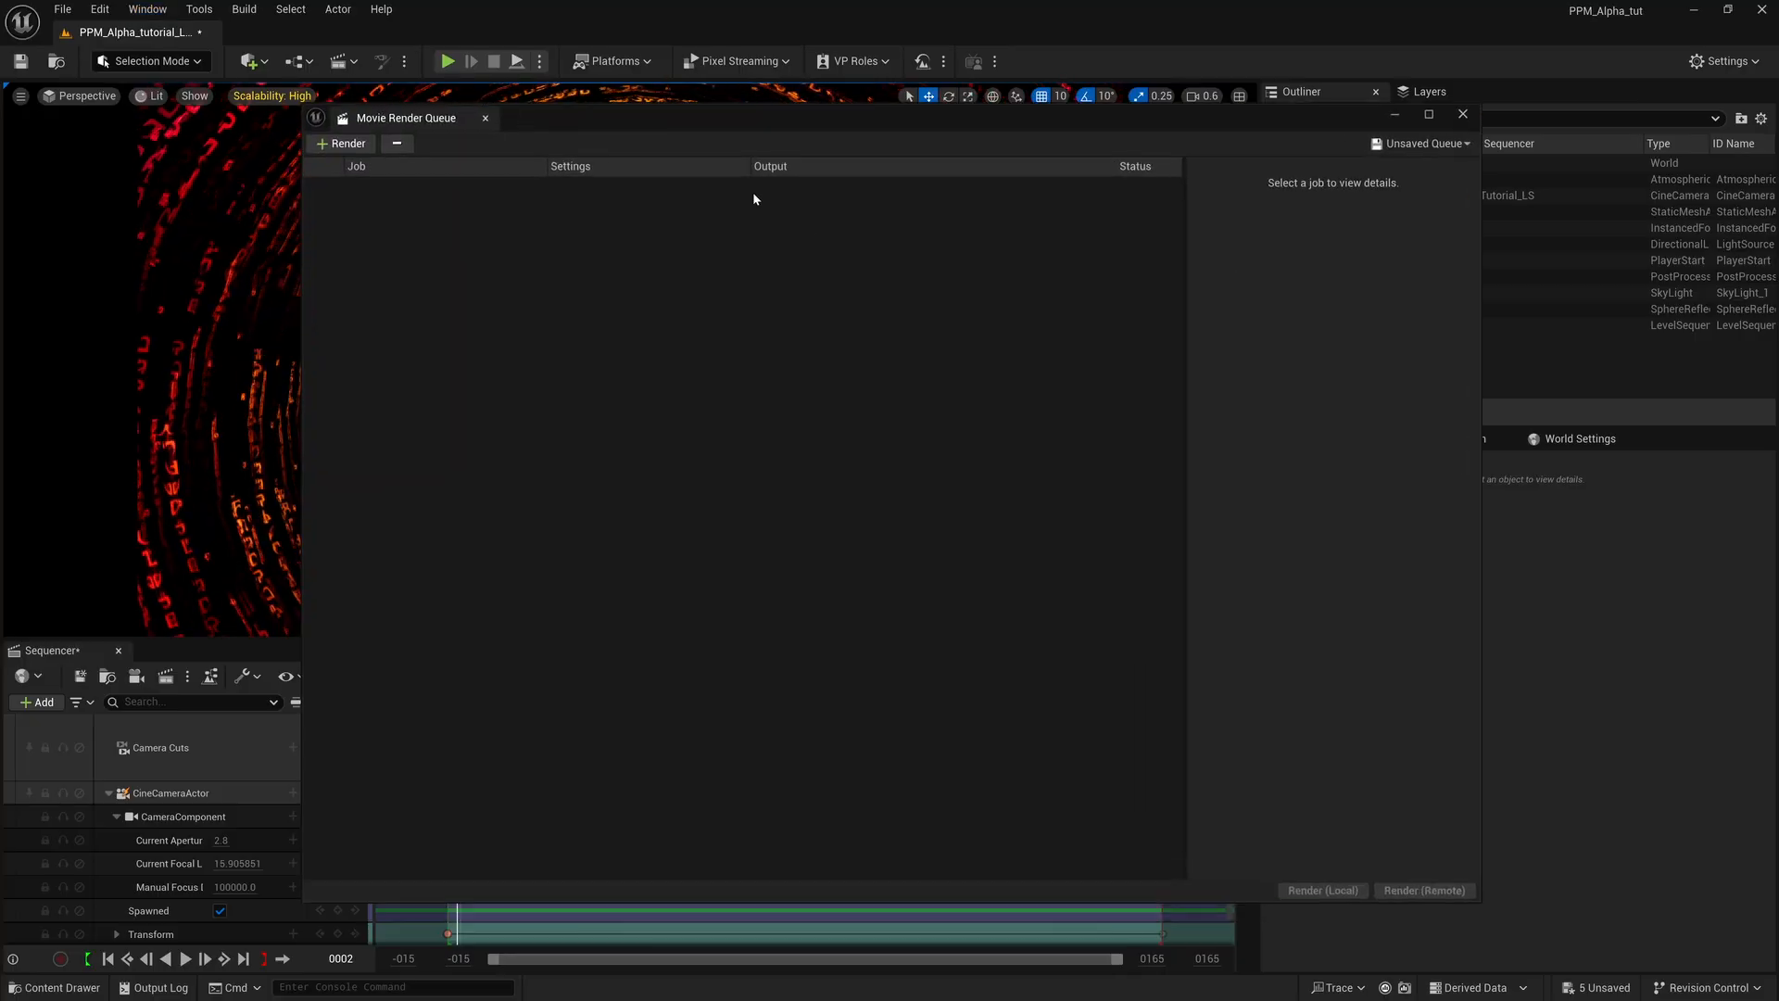
click(339, 146)
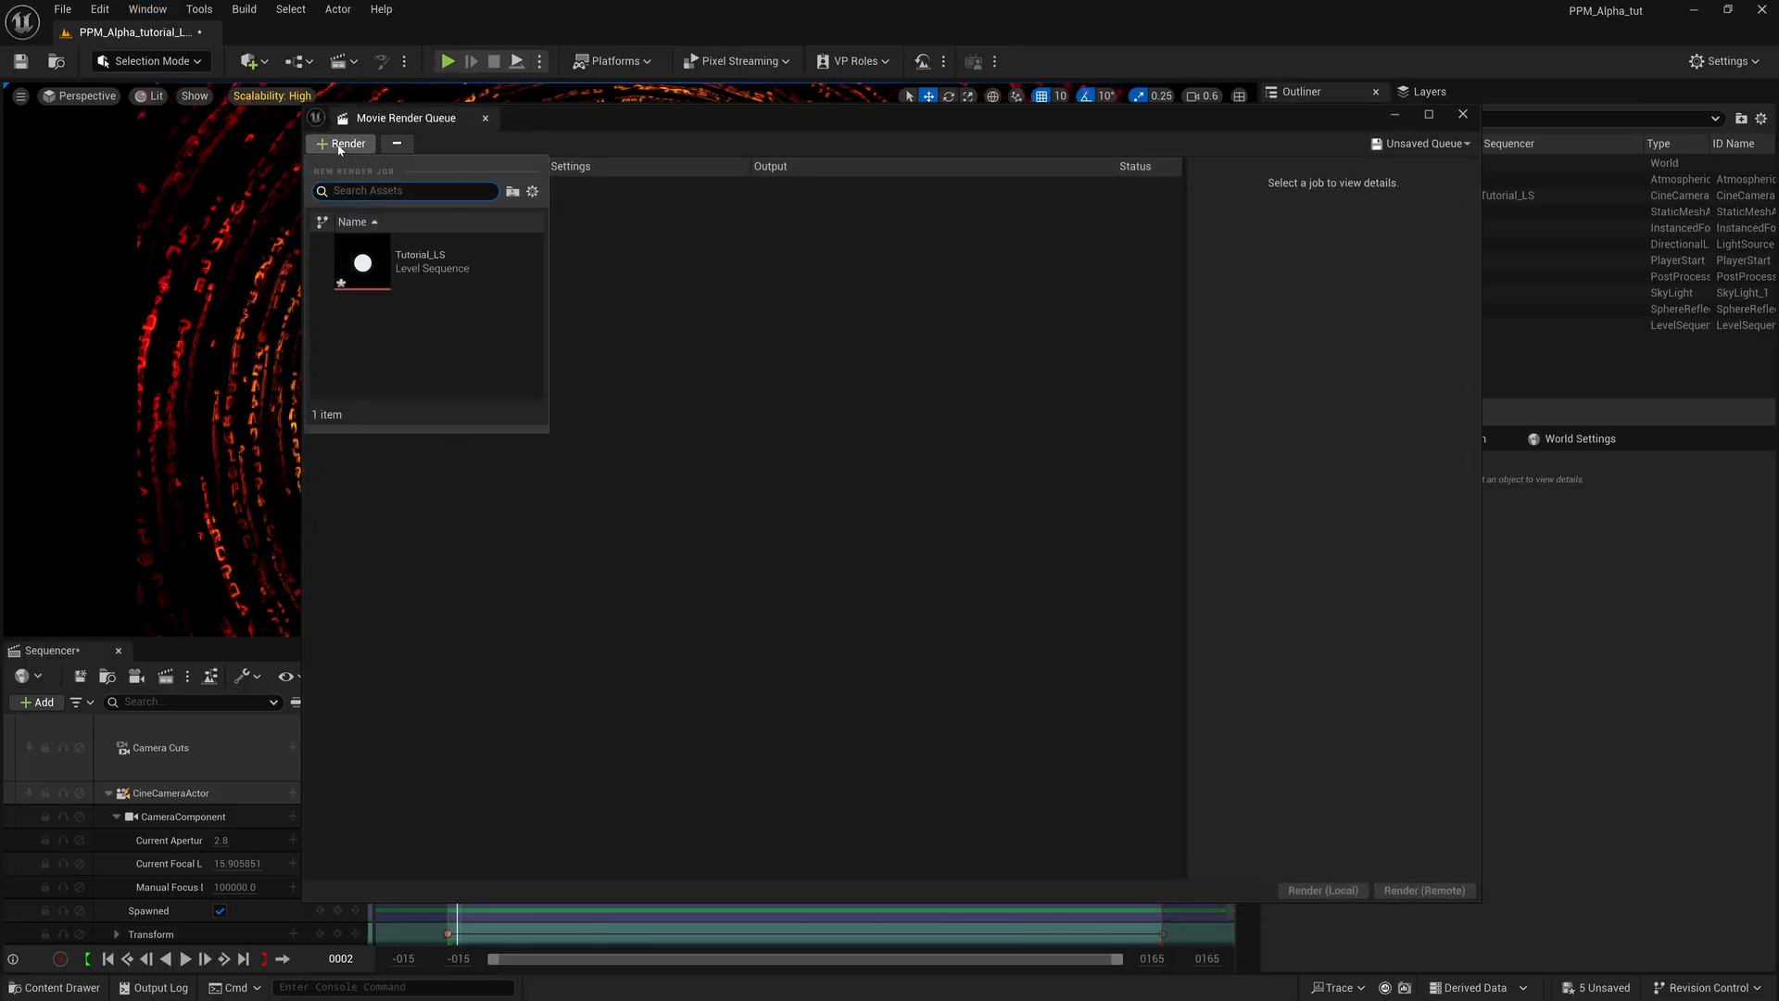
click(419, 264)
In the Tutorial_LS job's configuration, add an .exr Sequence [16bit] export and disable the .jpg Sequence [8bit] export.
click(587, 189)
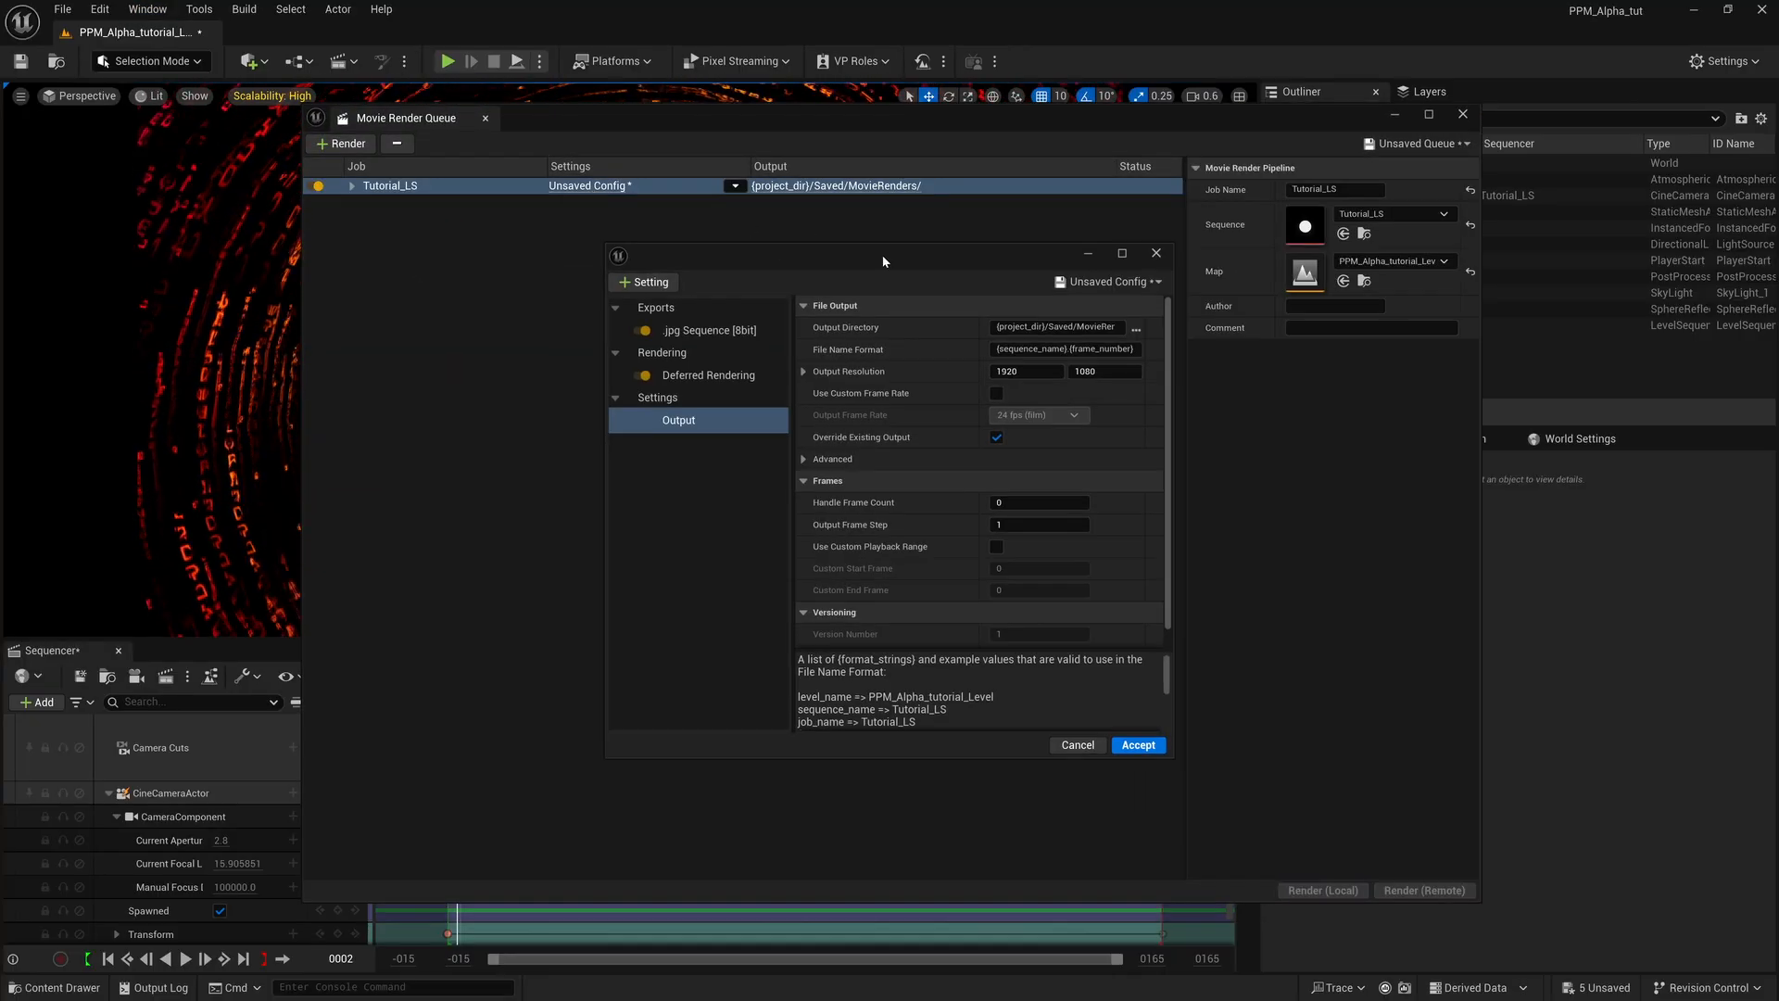
click(1132, 293)
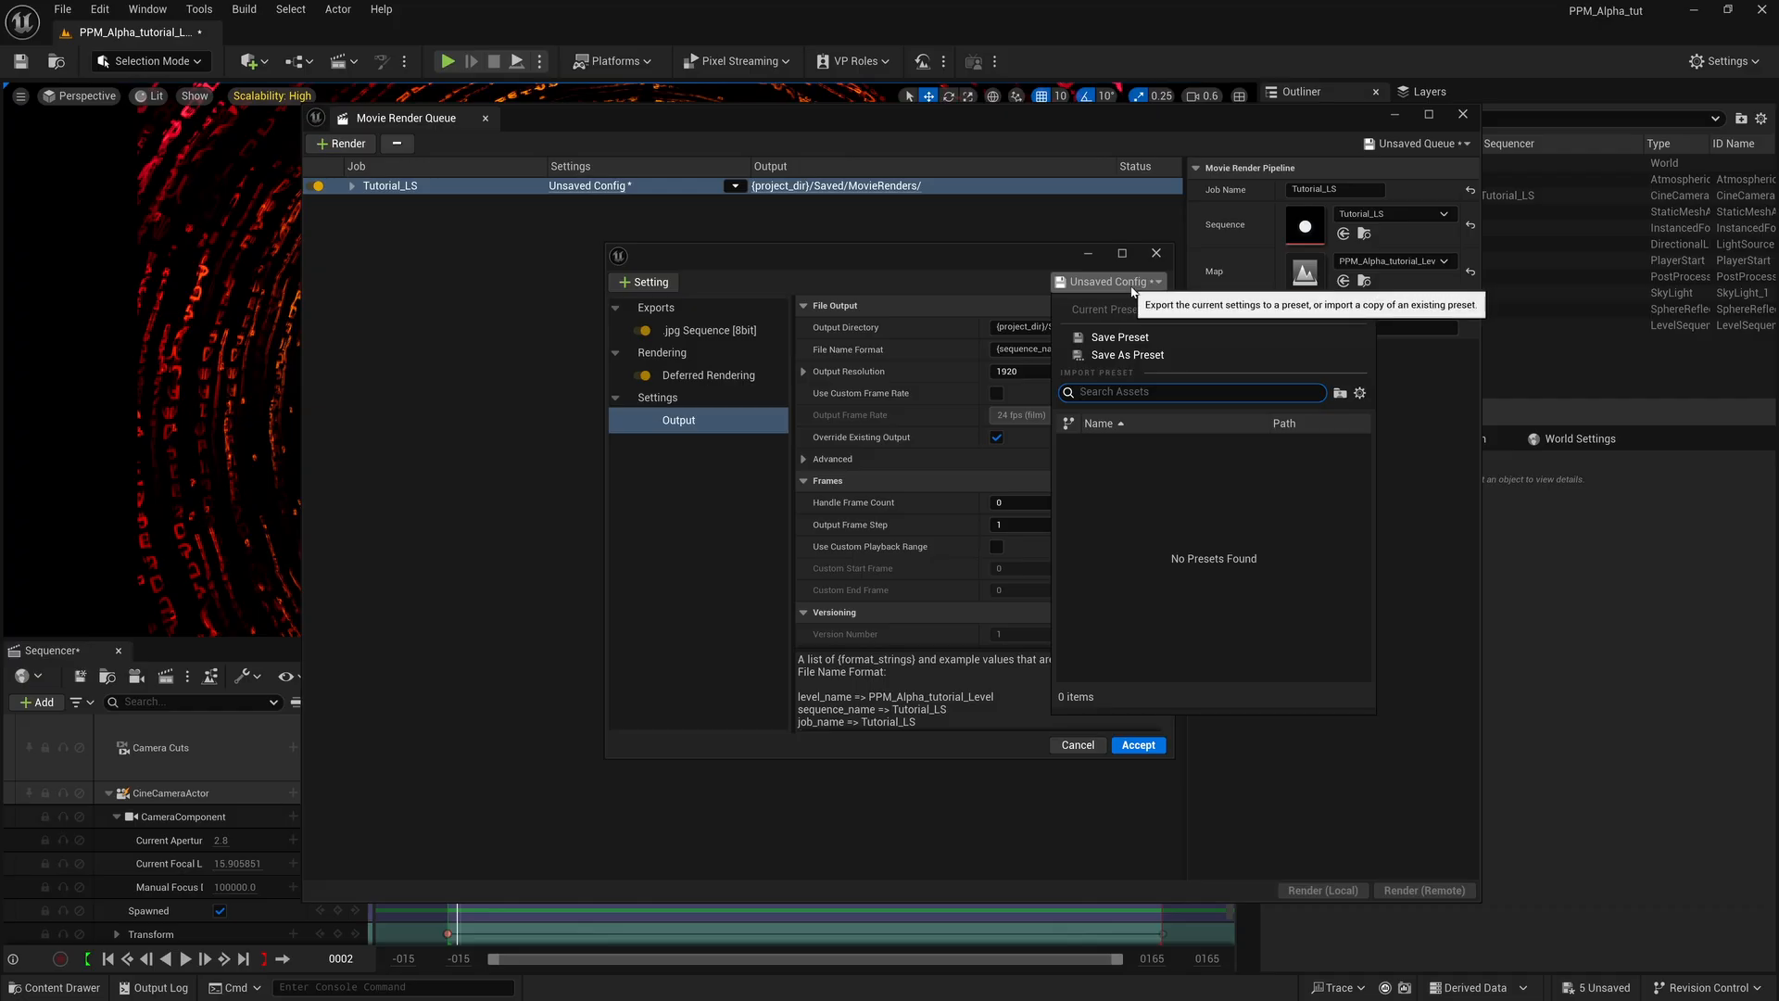
click(942, 267)
click(641, 285)
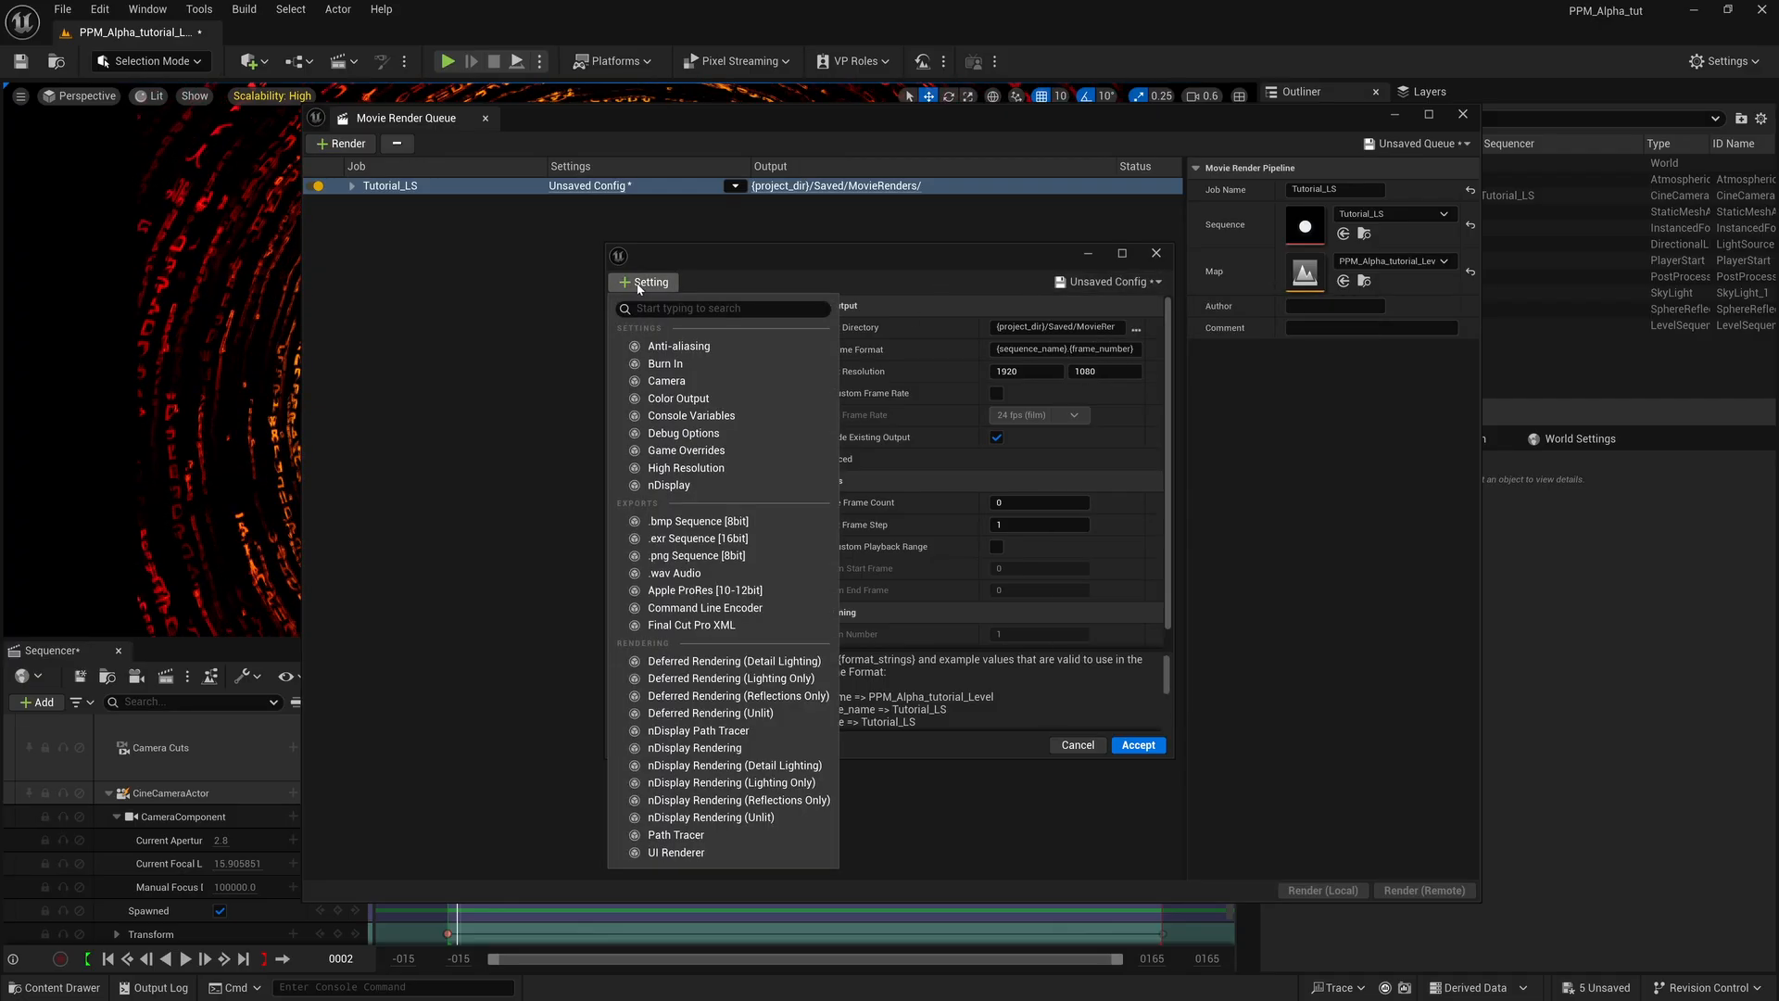
click(685, 539)
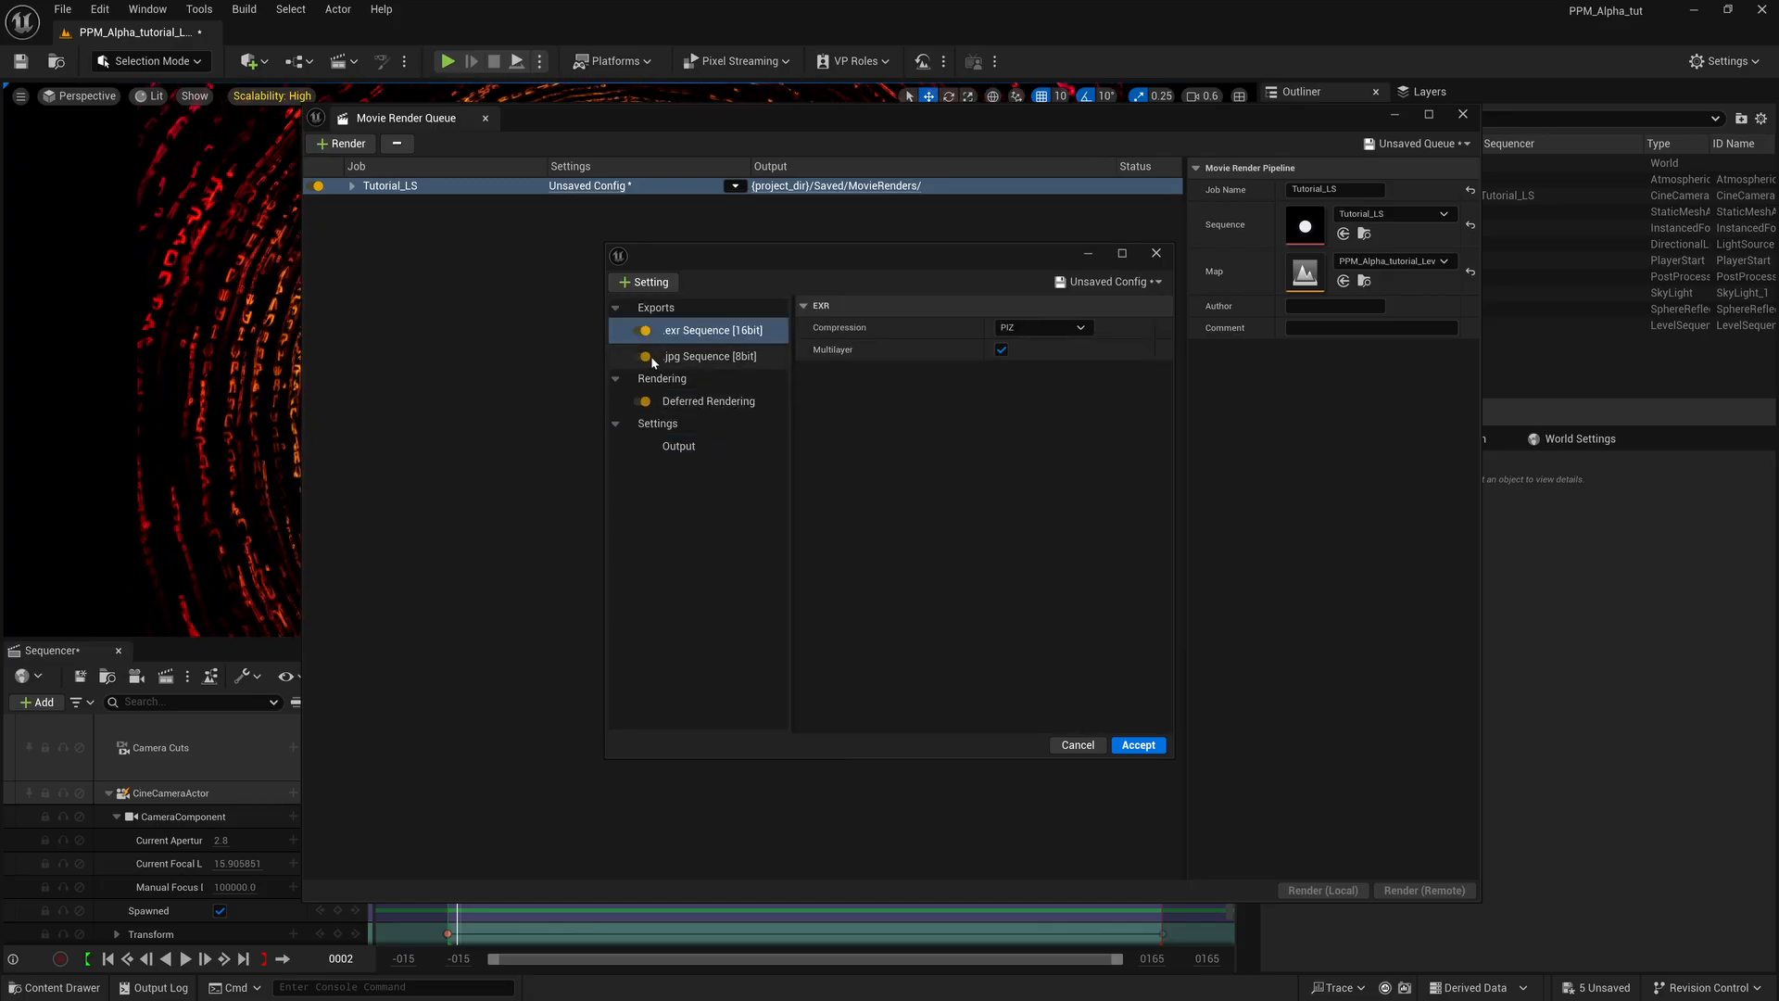
click(646, 357)
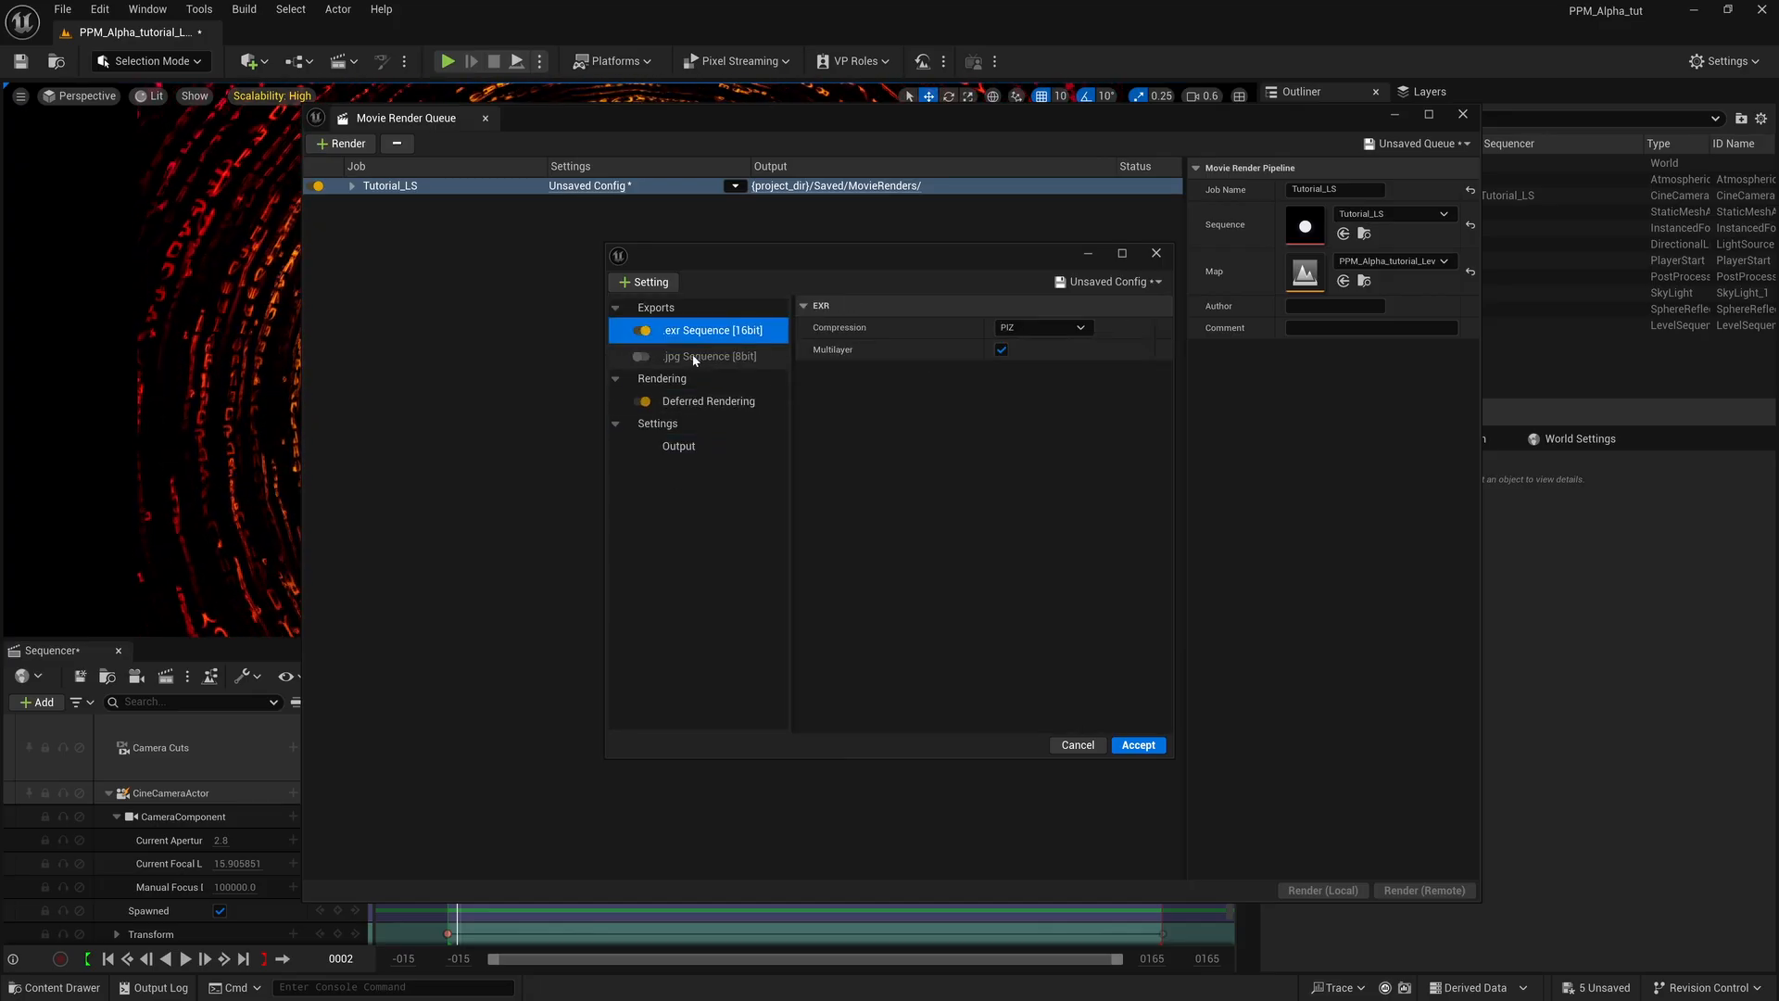
Enable Accumulator Includes Alpha in the Deferred Rendering settings of the render configuration.
click(704, 401)
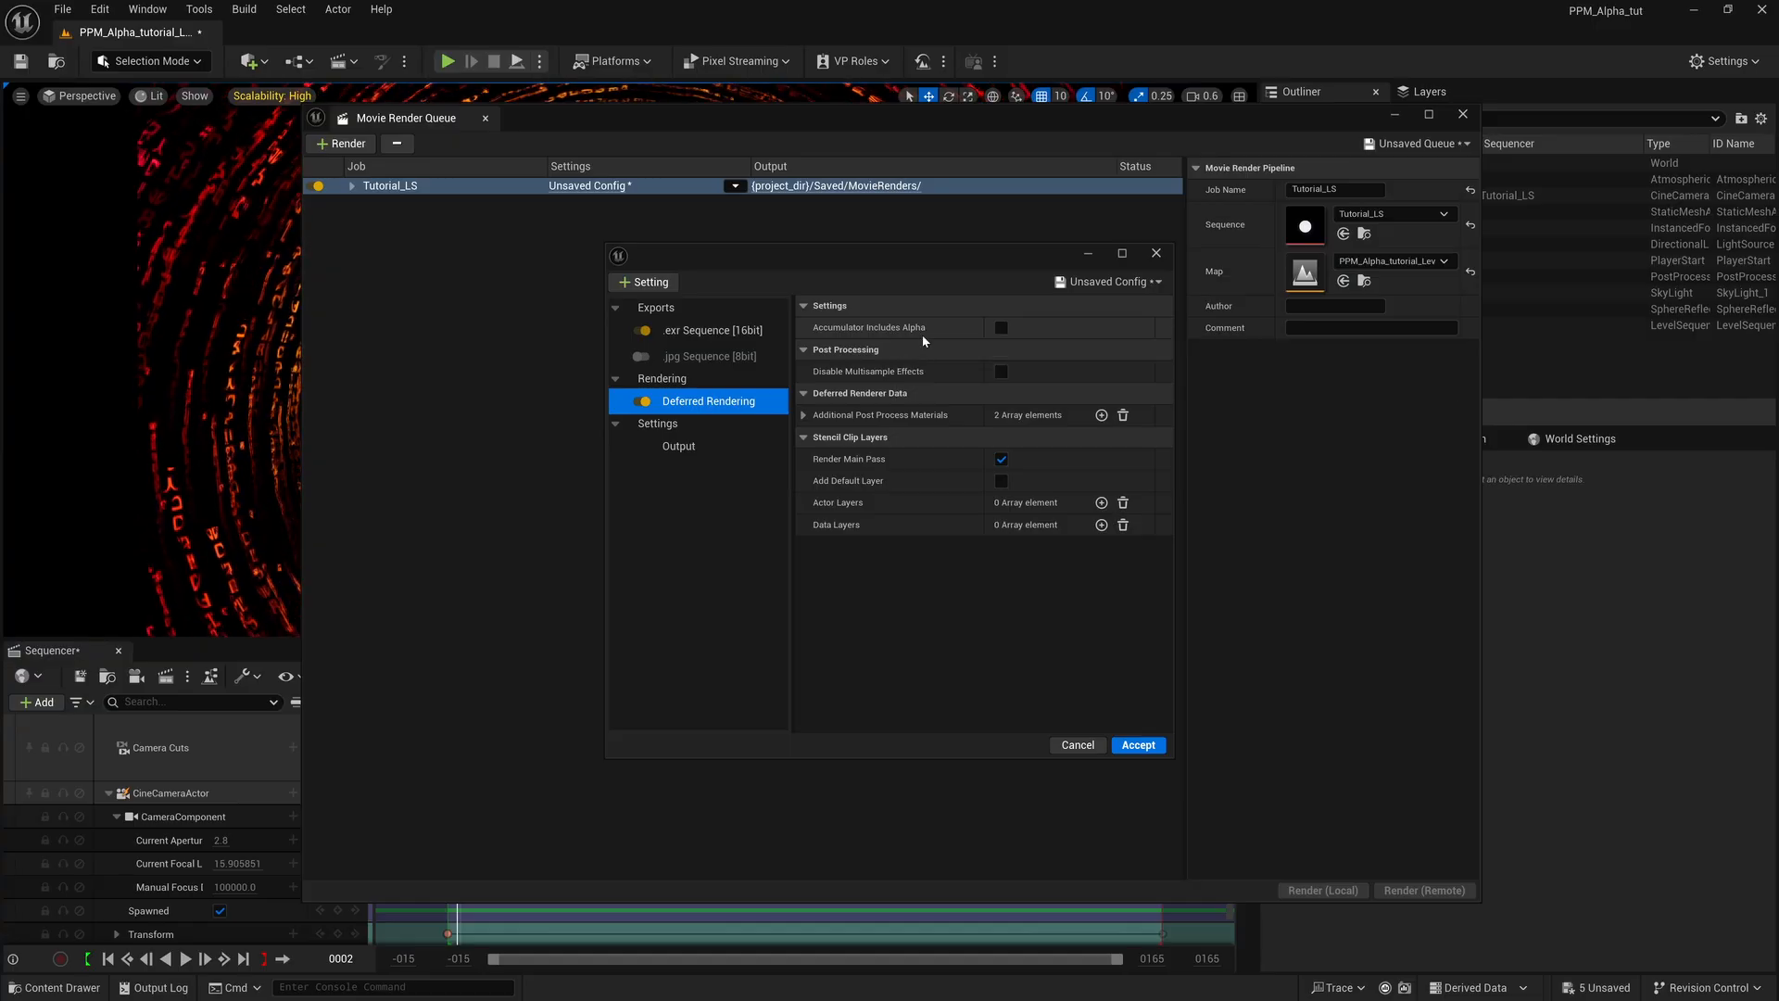
click(1001, 328)
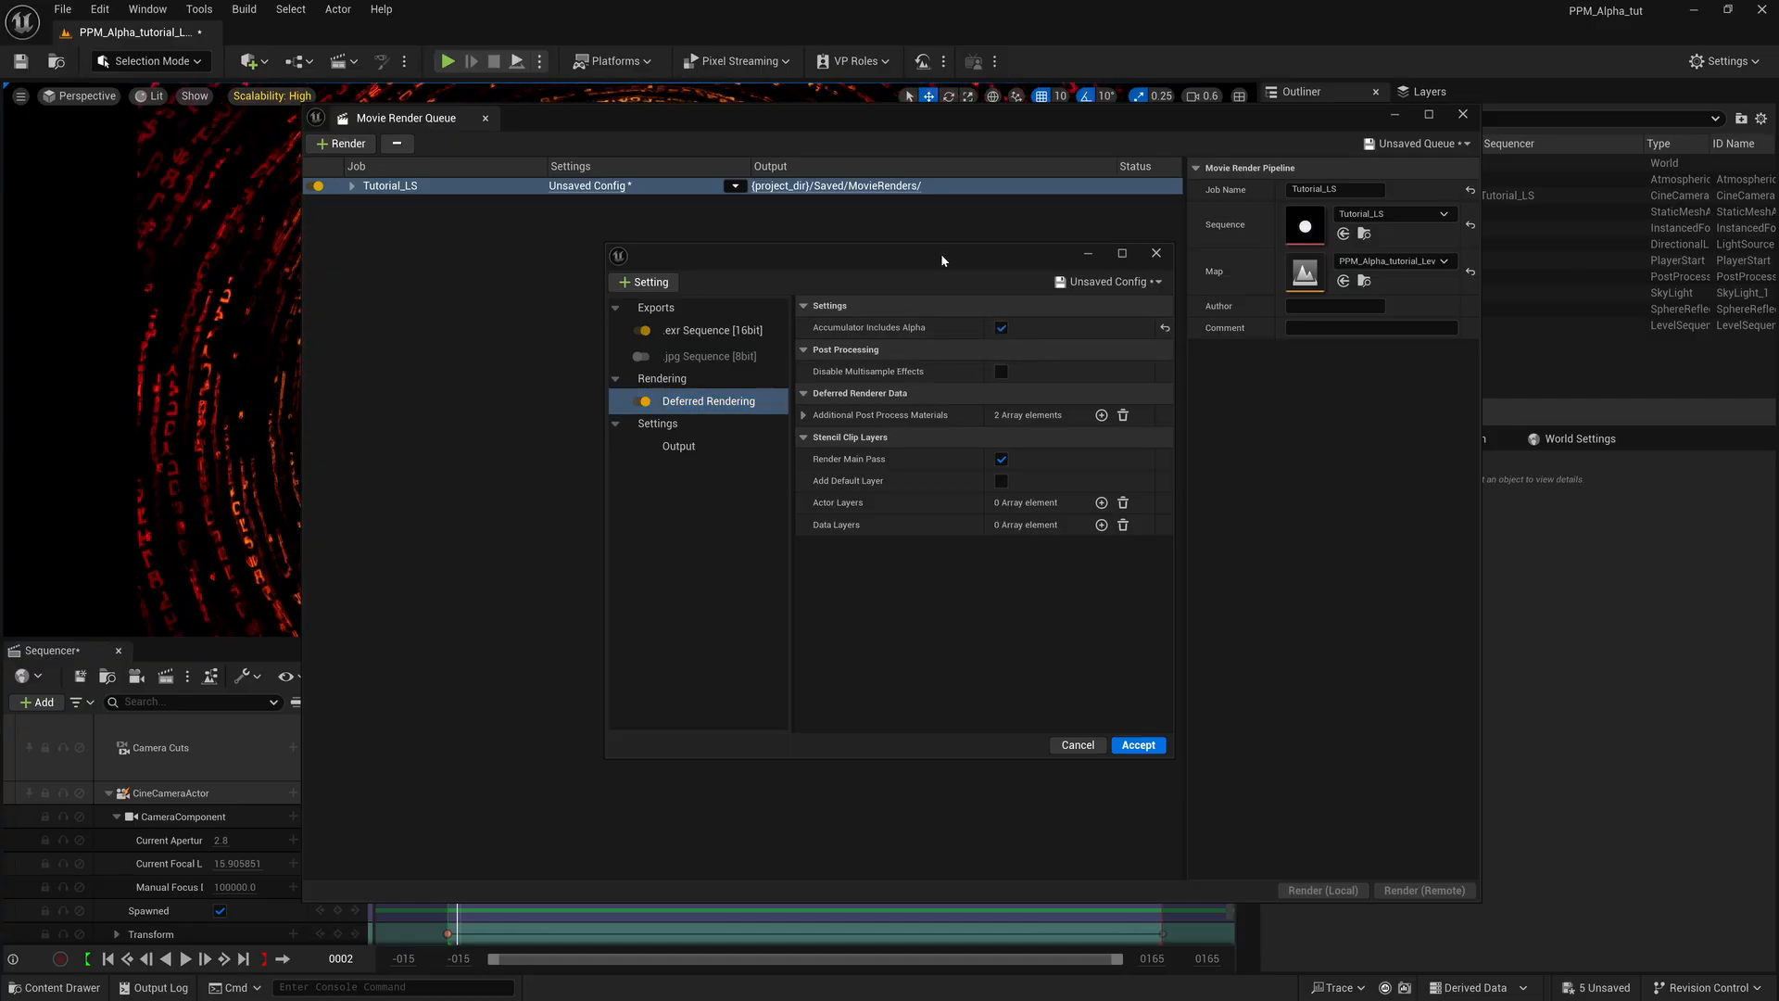
drag(942, 253, 845, 258)
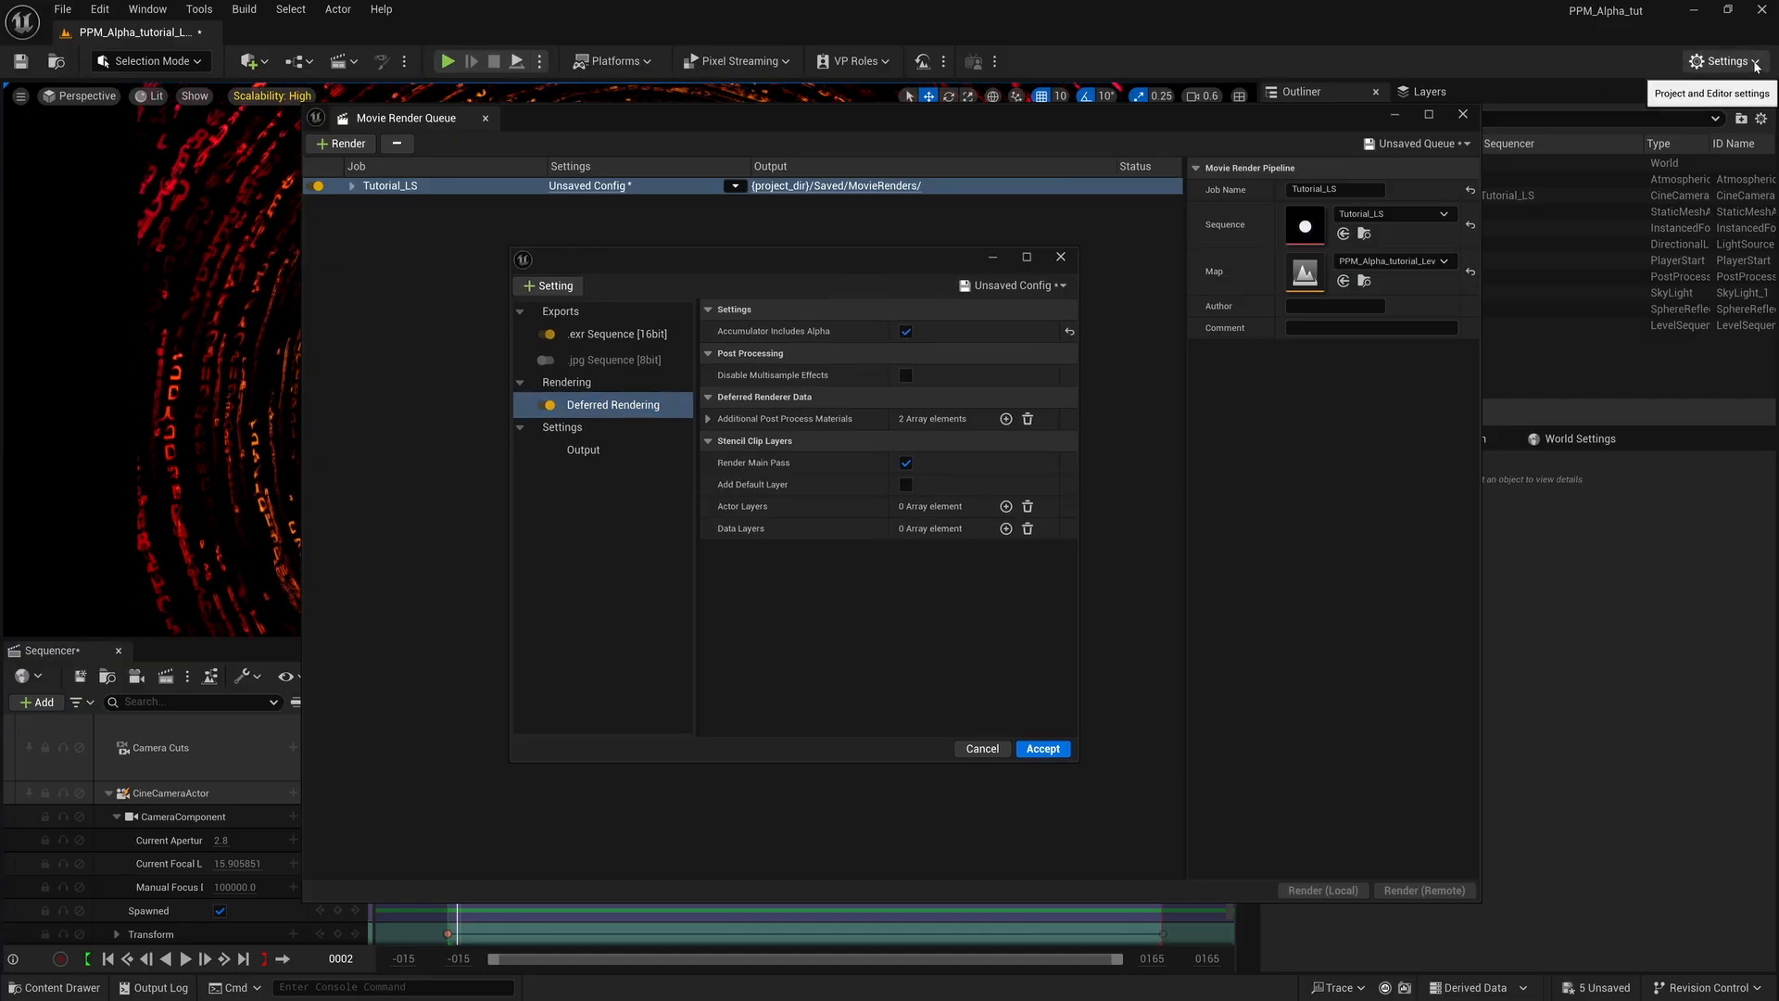
Check the alpha options in Project Settings by searching for "alpha", and close the settings window.
click(1722, 61)
click(1624, 147)
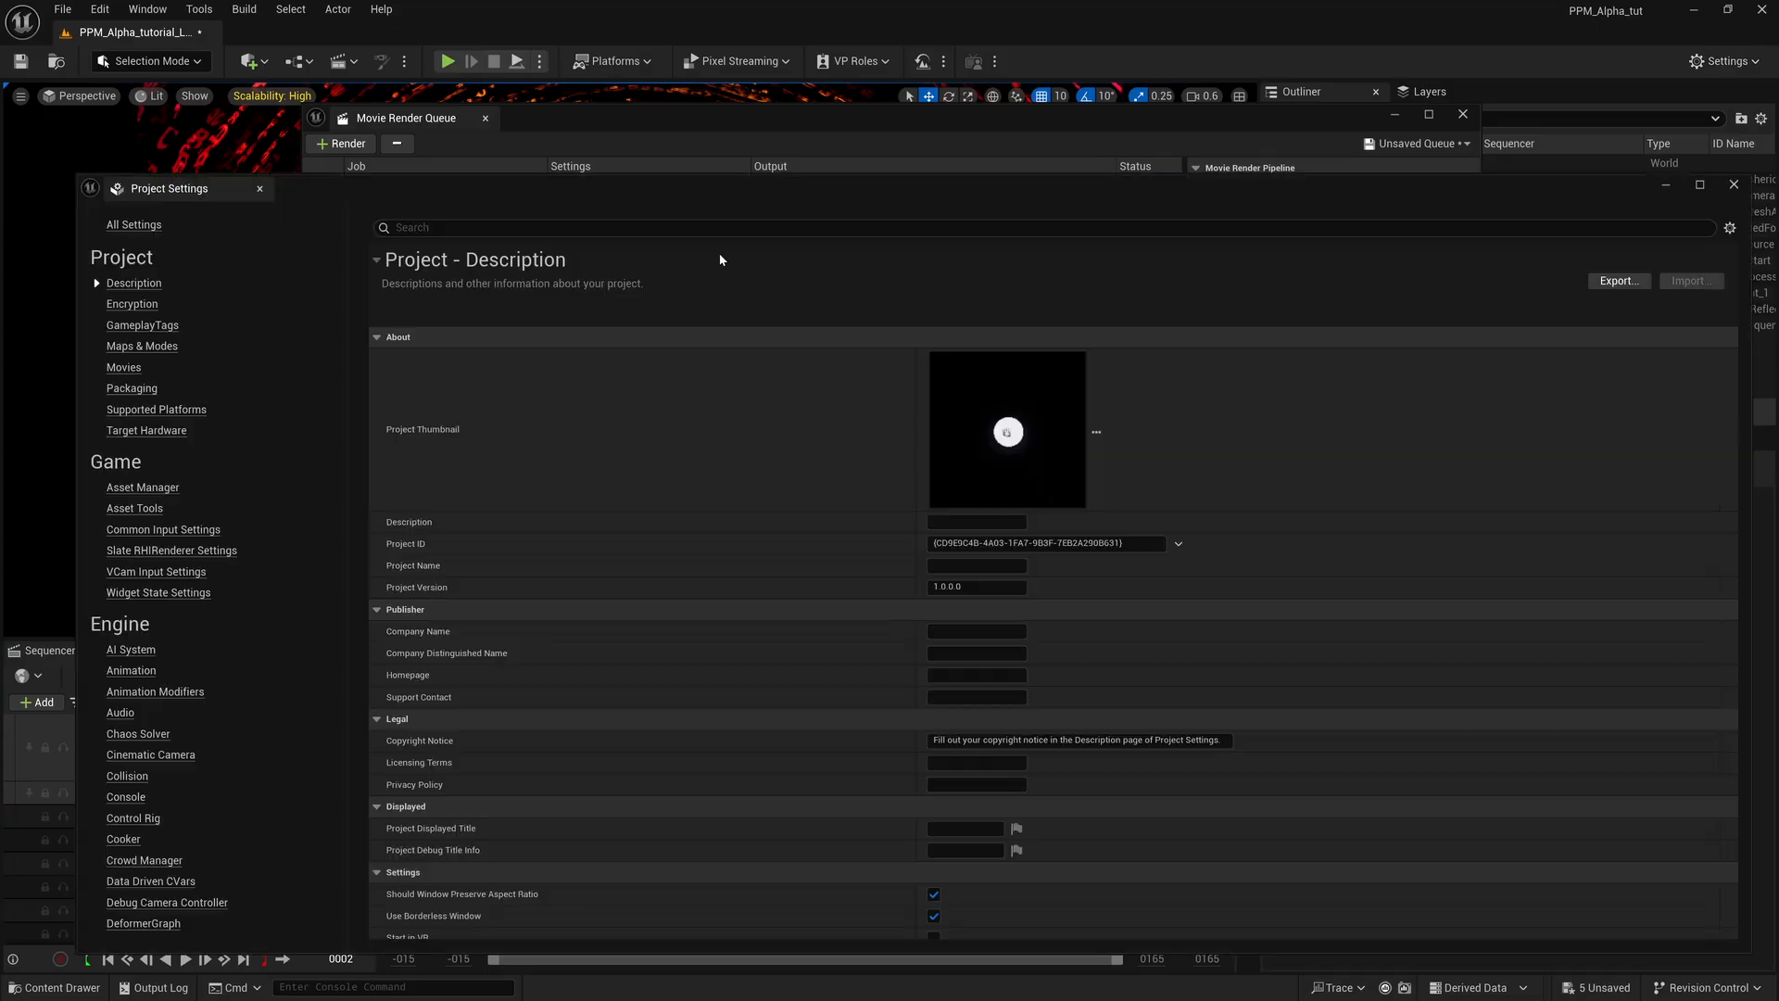
click(438, 232)
text(alpha)
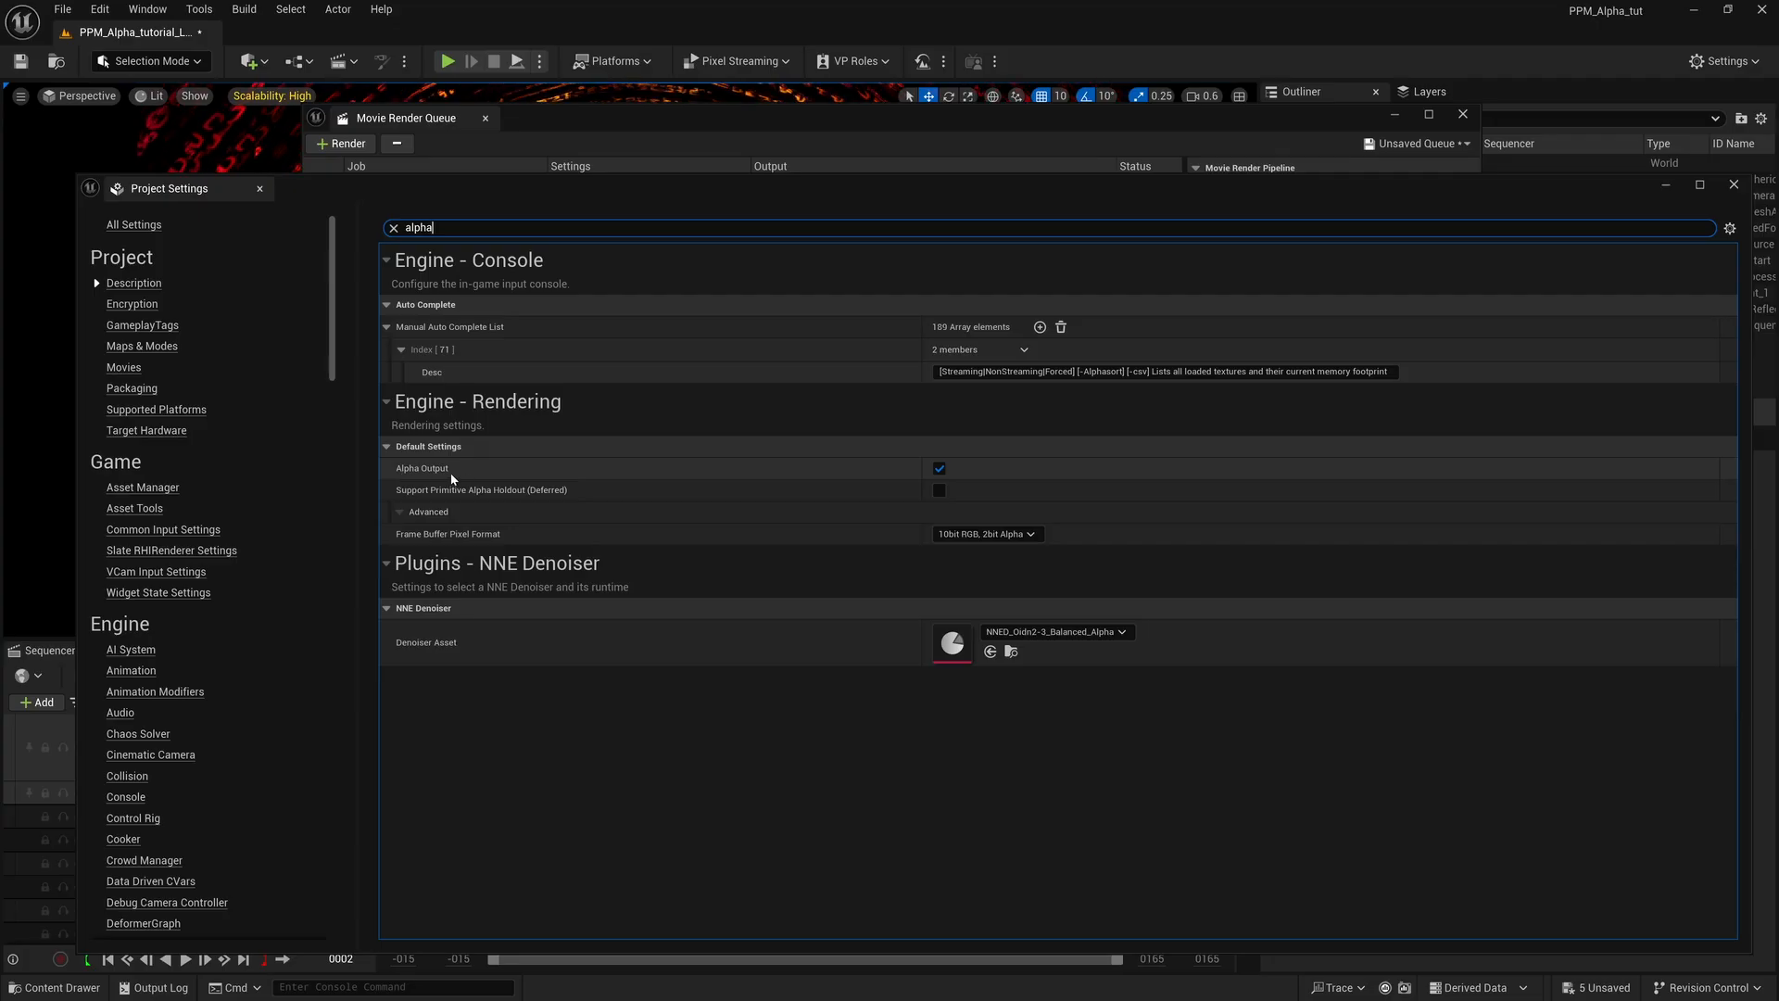
click(1735, 185)
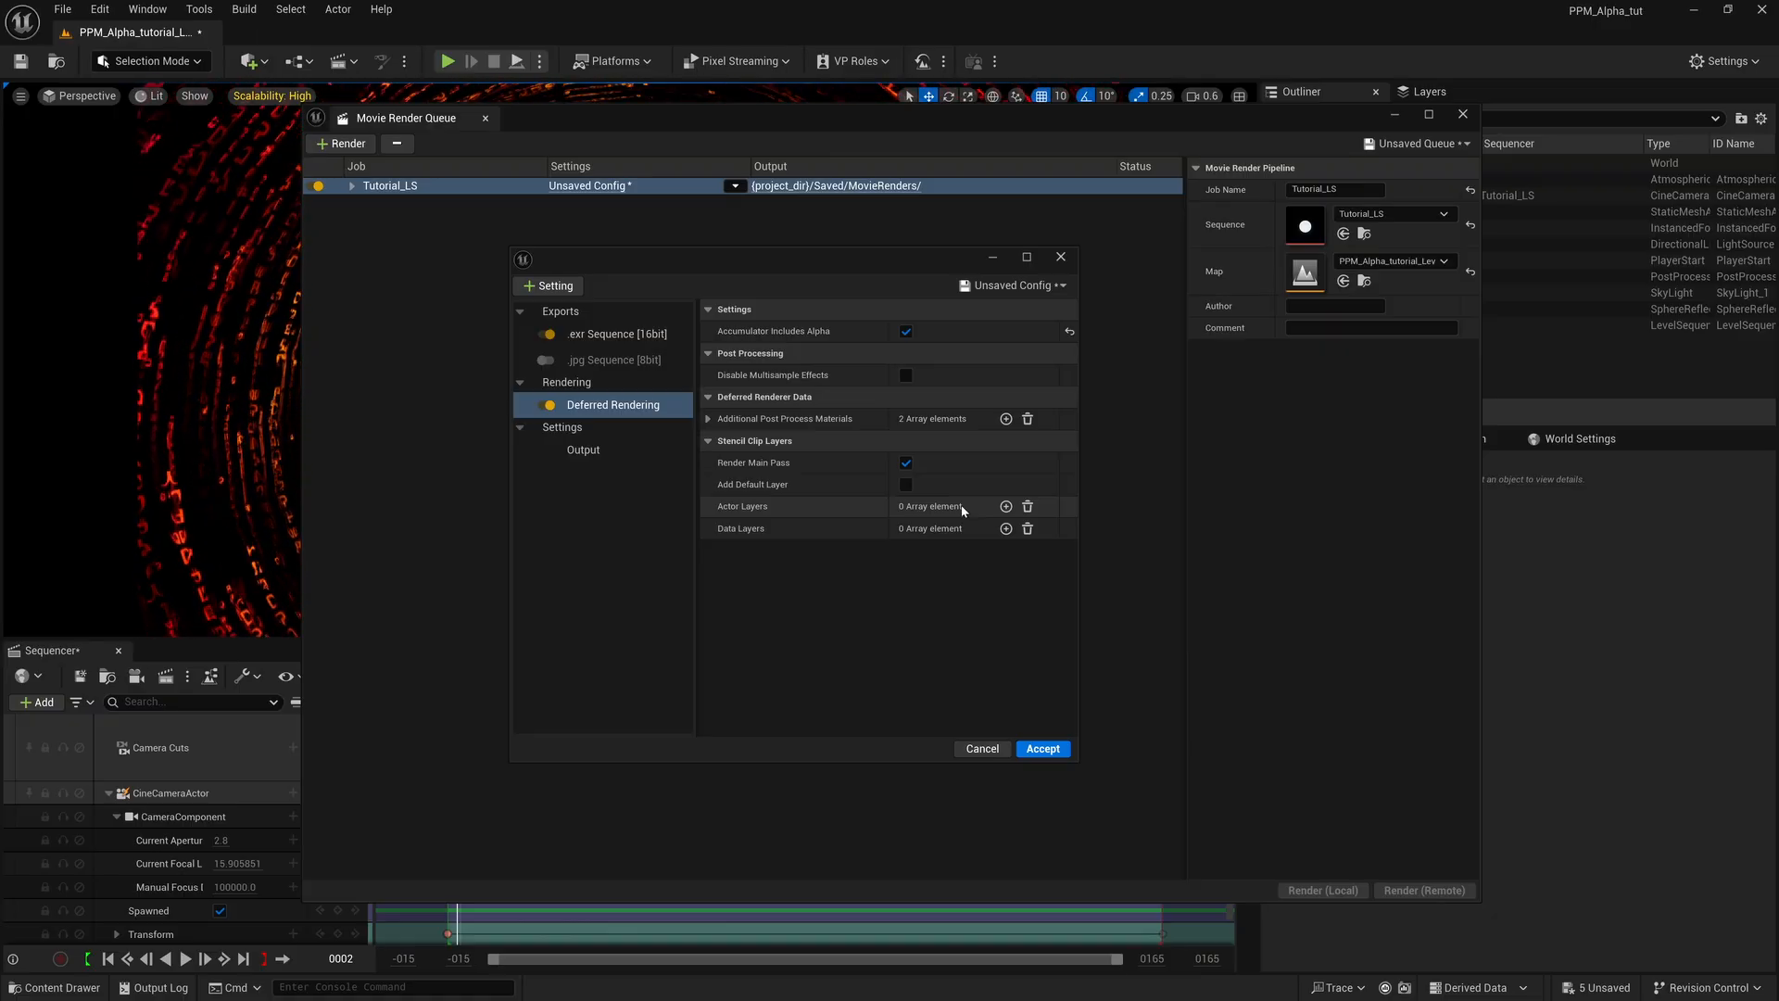
Prefix the output file name format with alpha_test_1 and set the output directory to D:/movie_renders/Alpha_Test1.
click(588, 452)
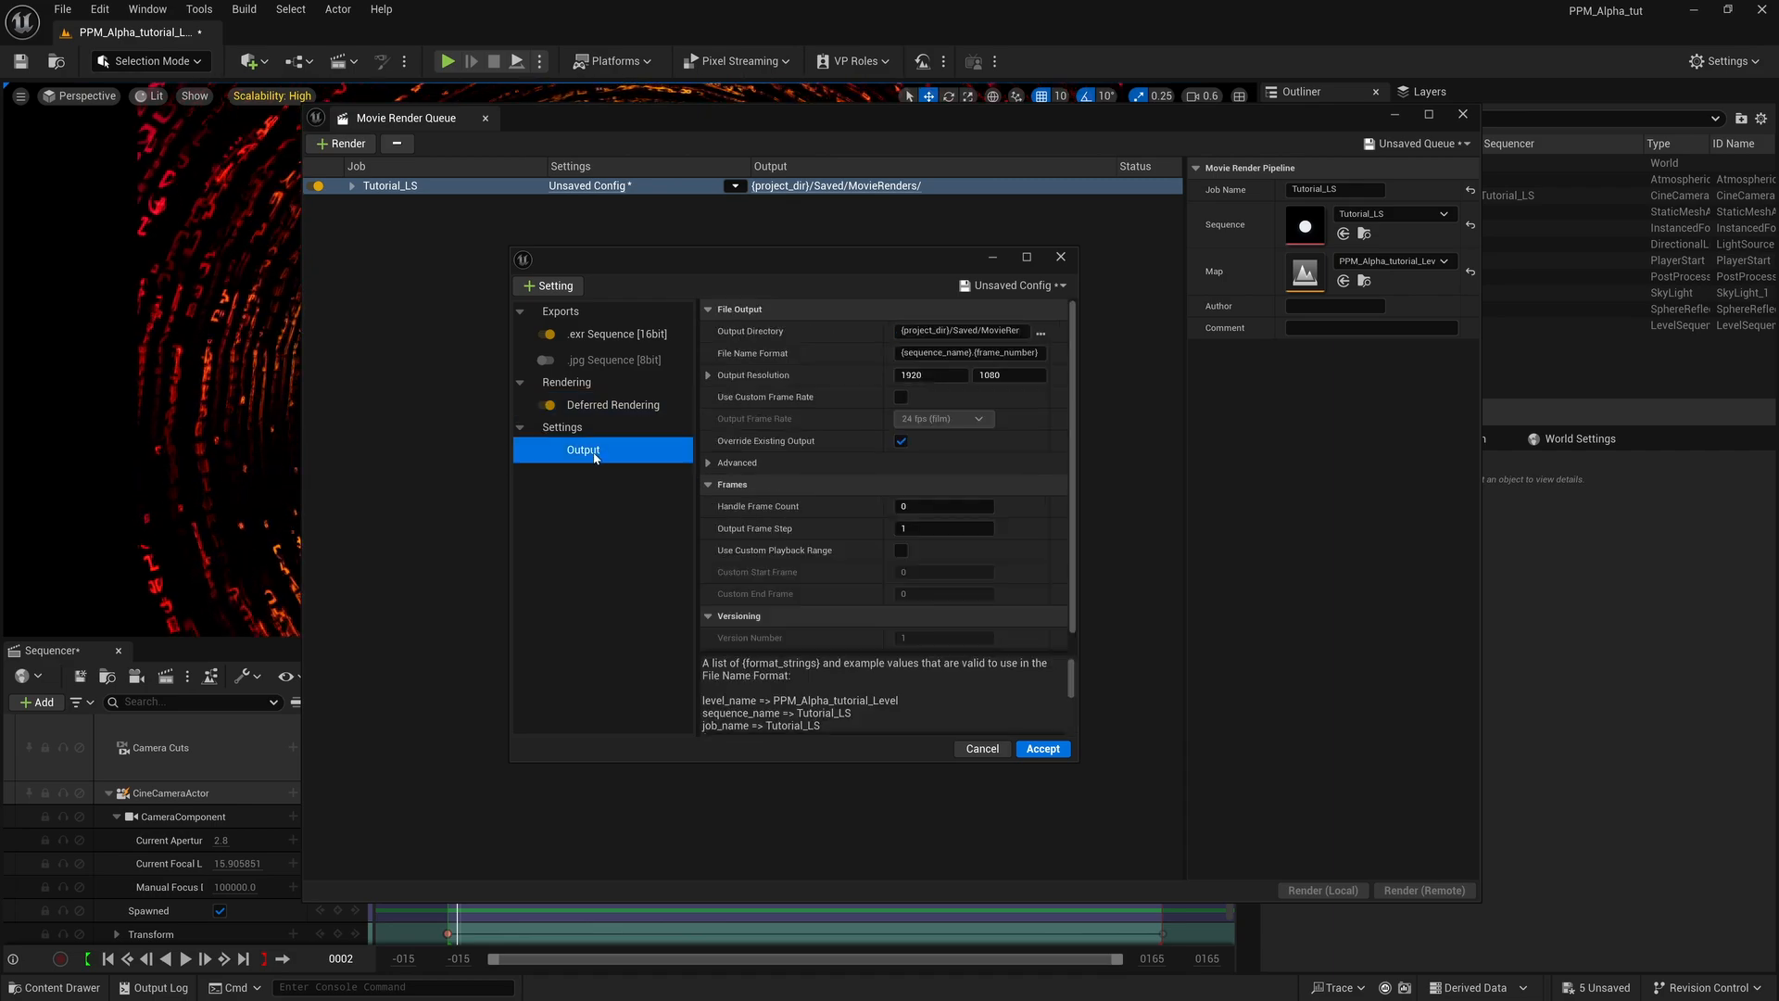
click(903, 353)
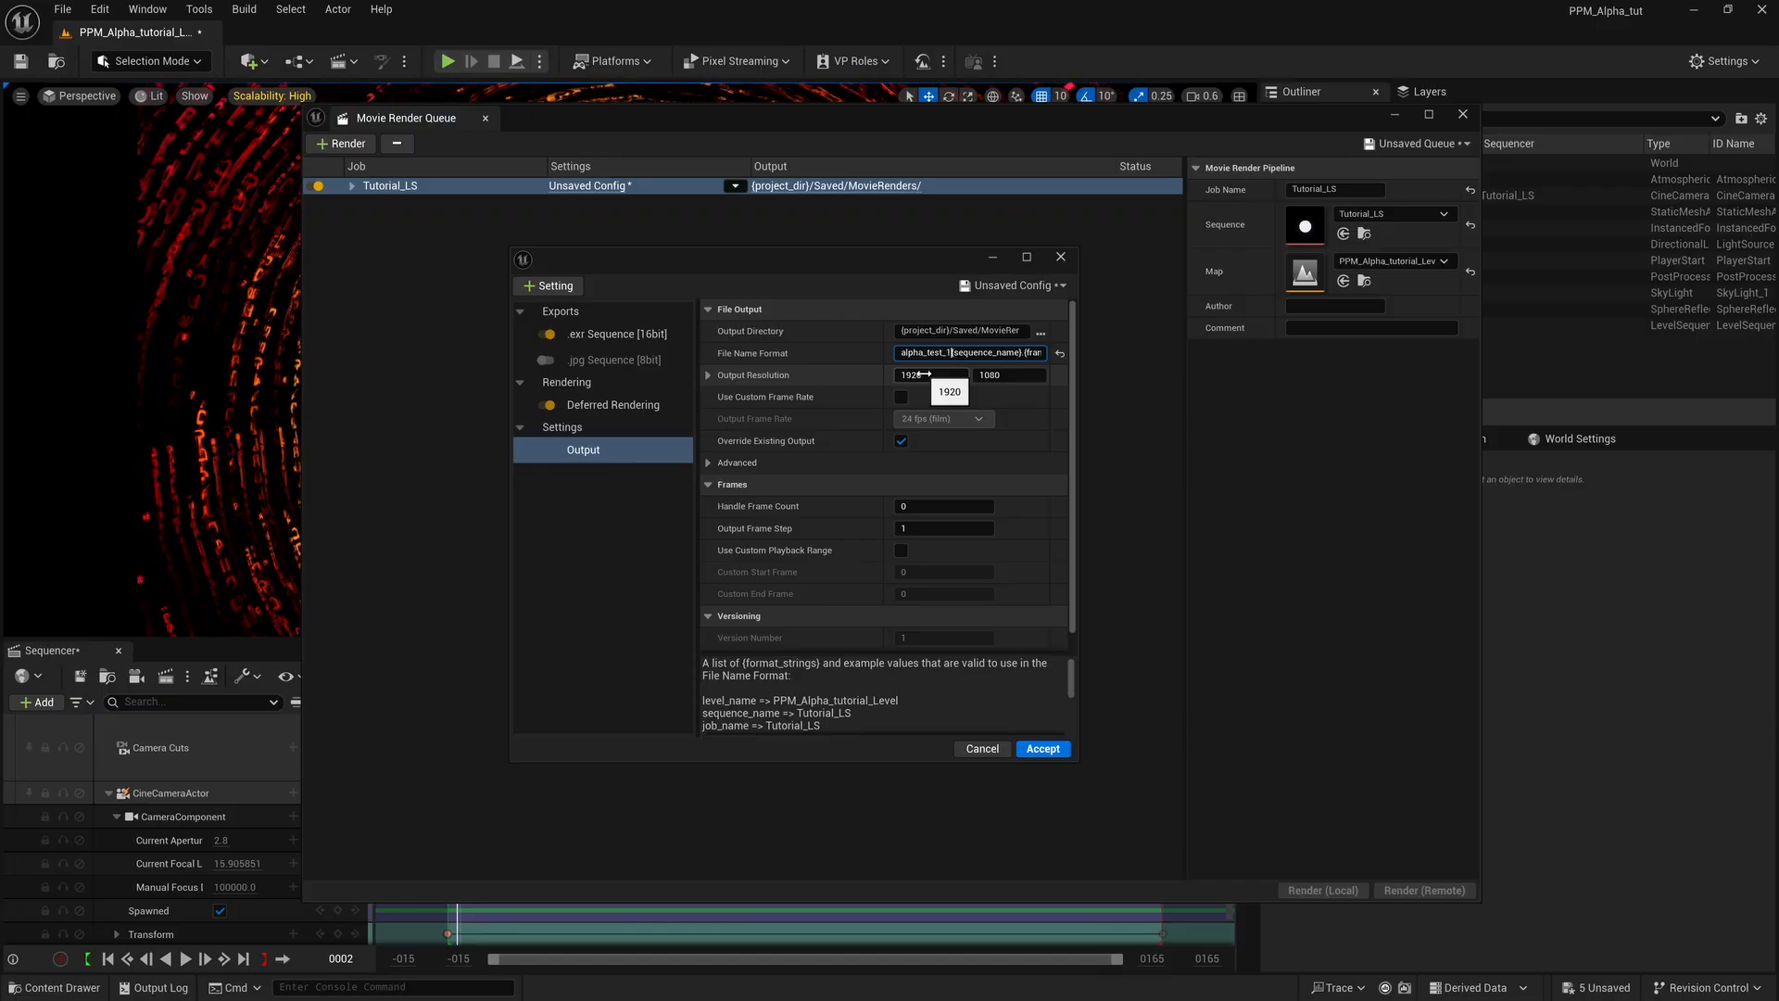
click(1040, 332)
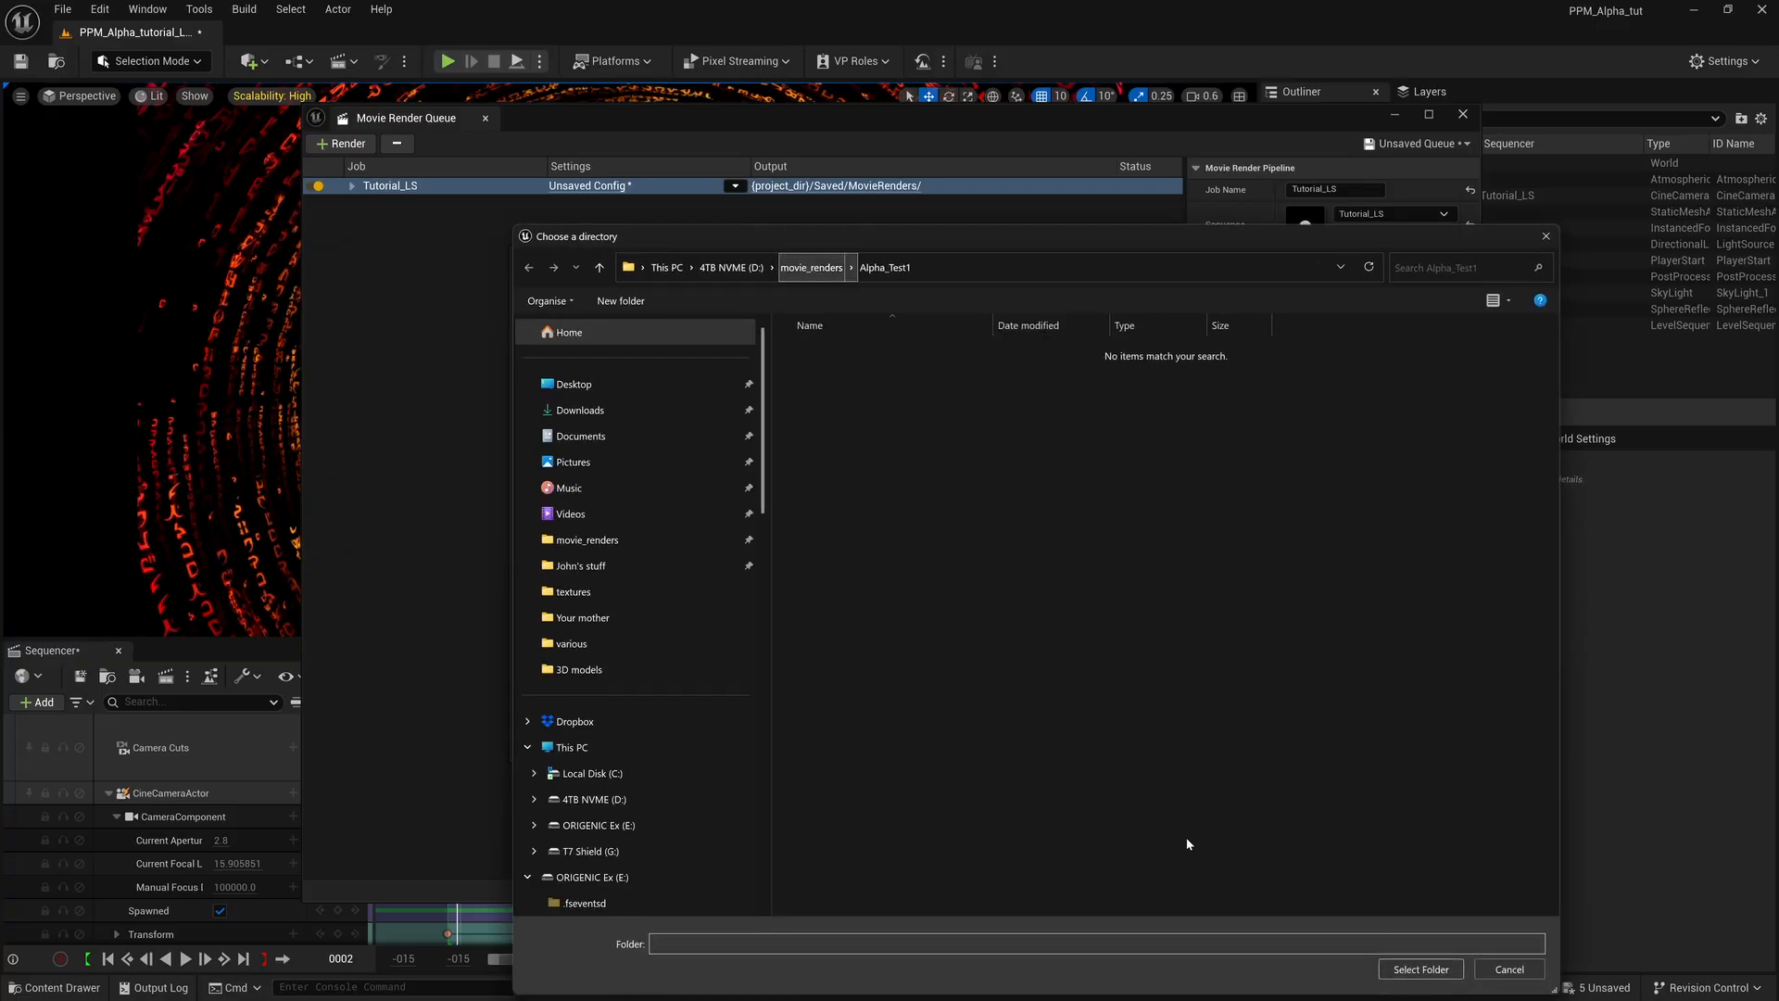
click(1415, 969)
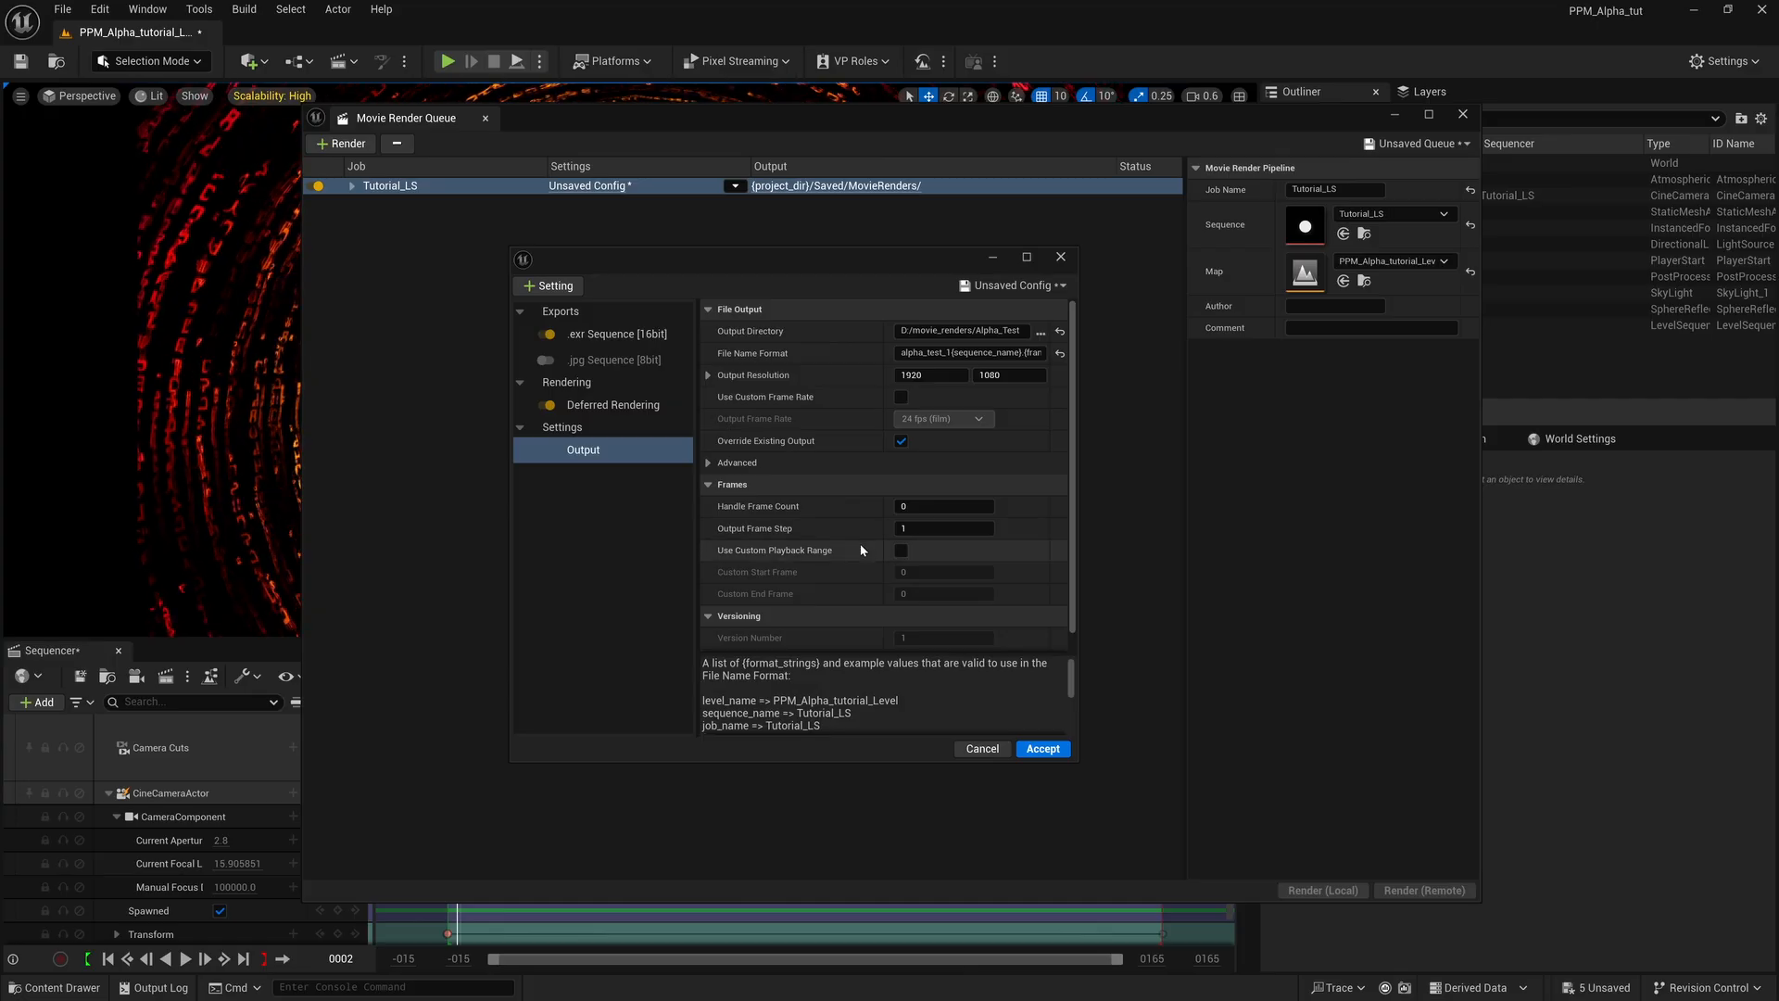
Accept the render configuration and render the Tutorial_LS job locally.
click(1041, 747)
click(1322, 894)
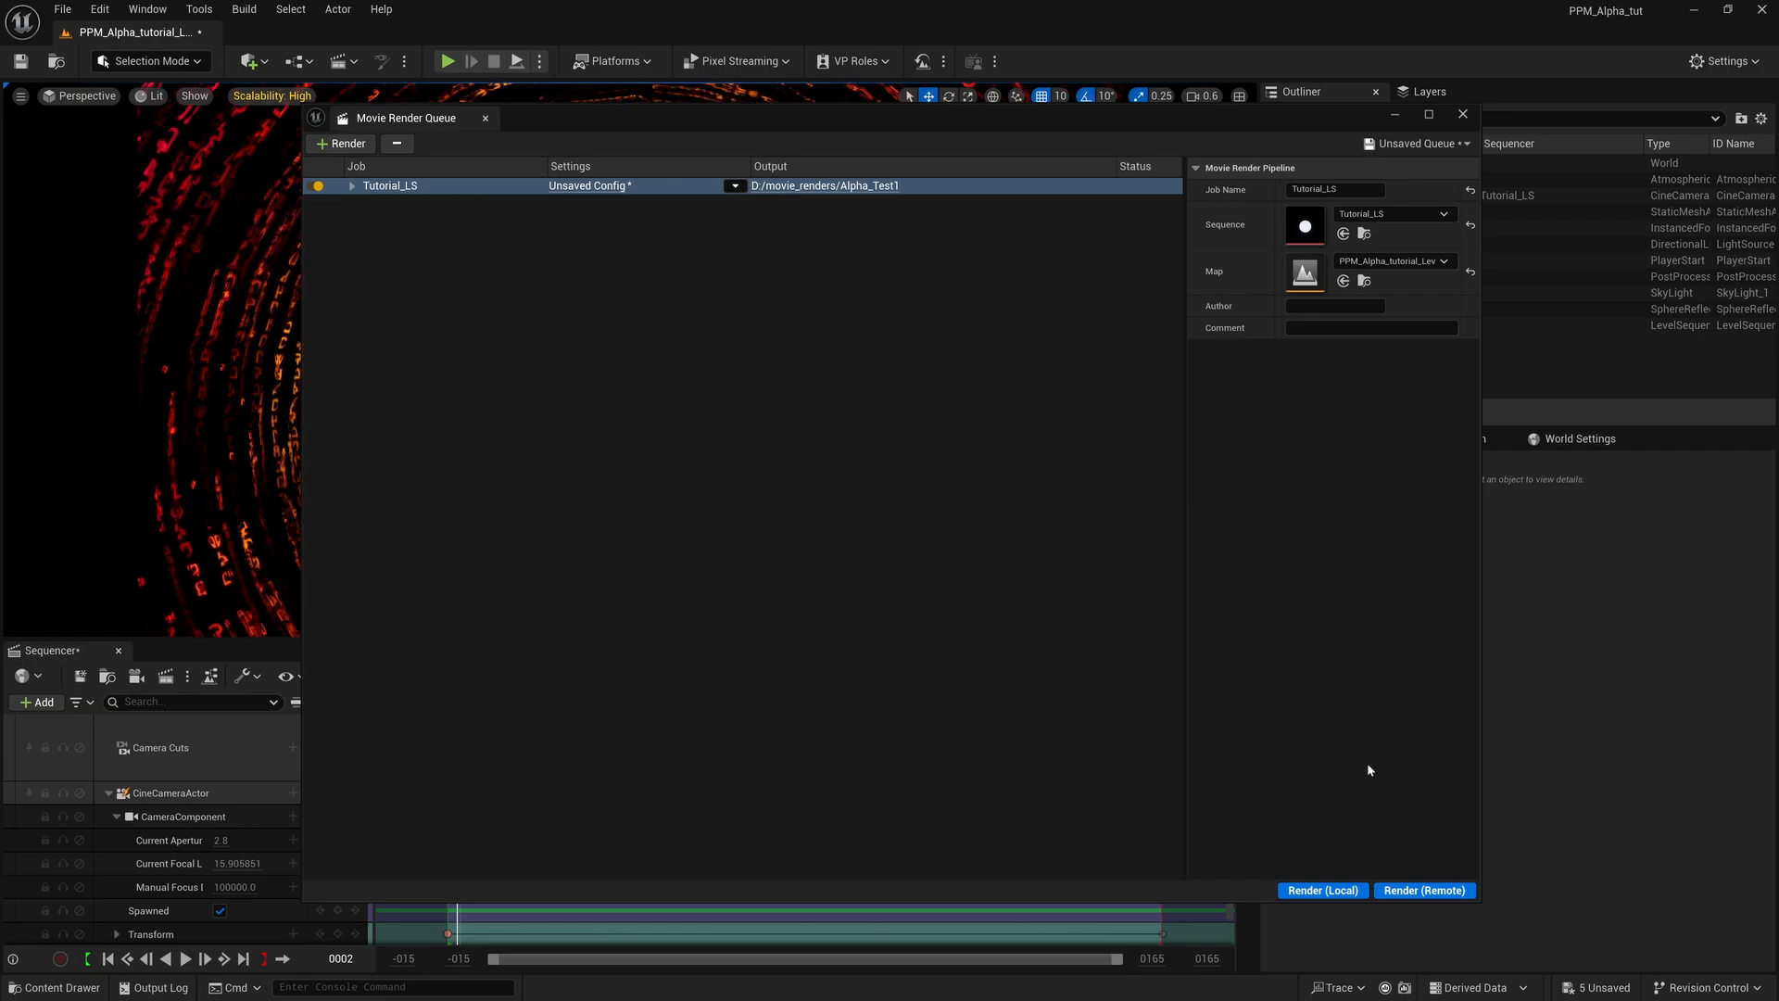
Switch to DaVinci Resolve and scrub through the purple fractal clip on Timeline 1.
click(1728, 10)
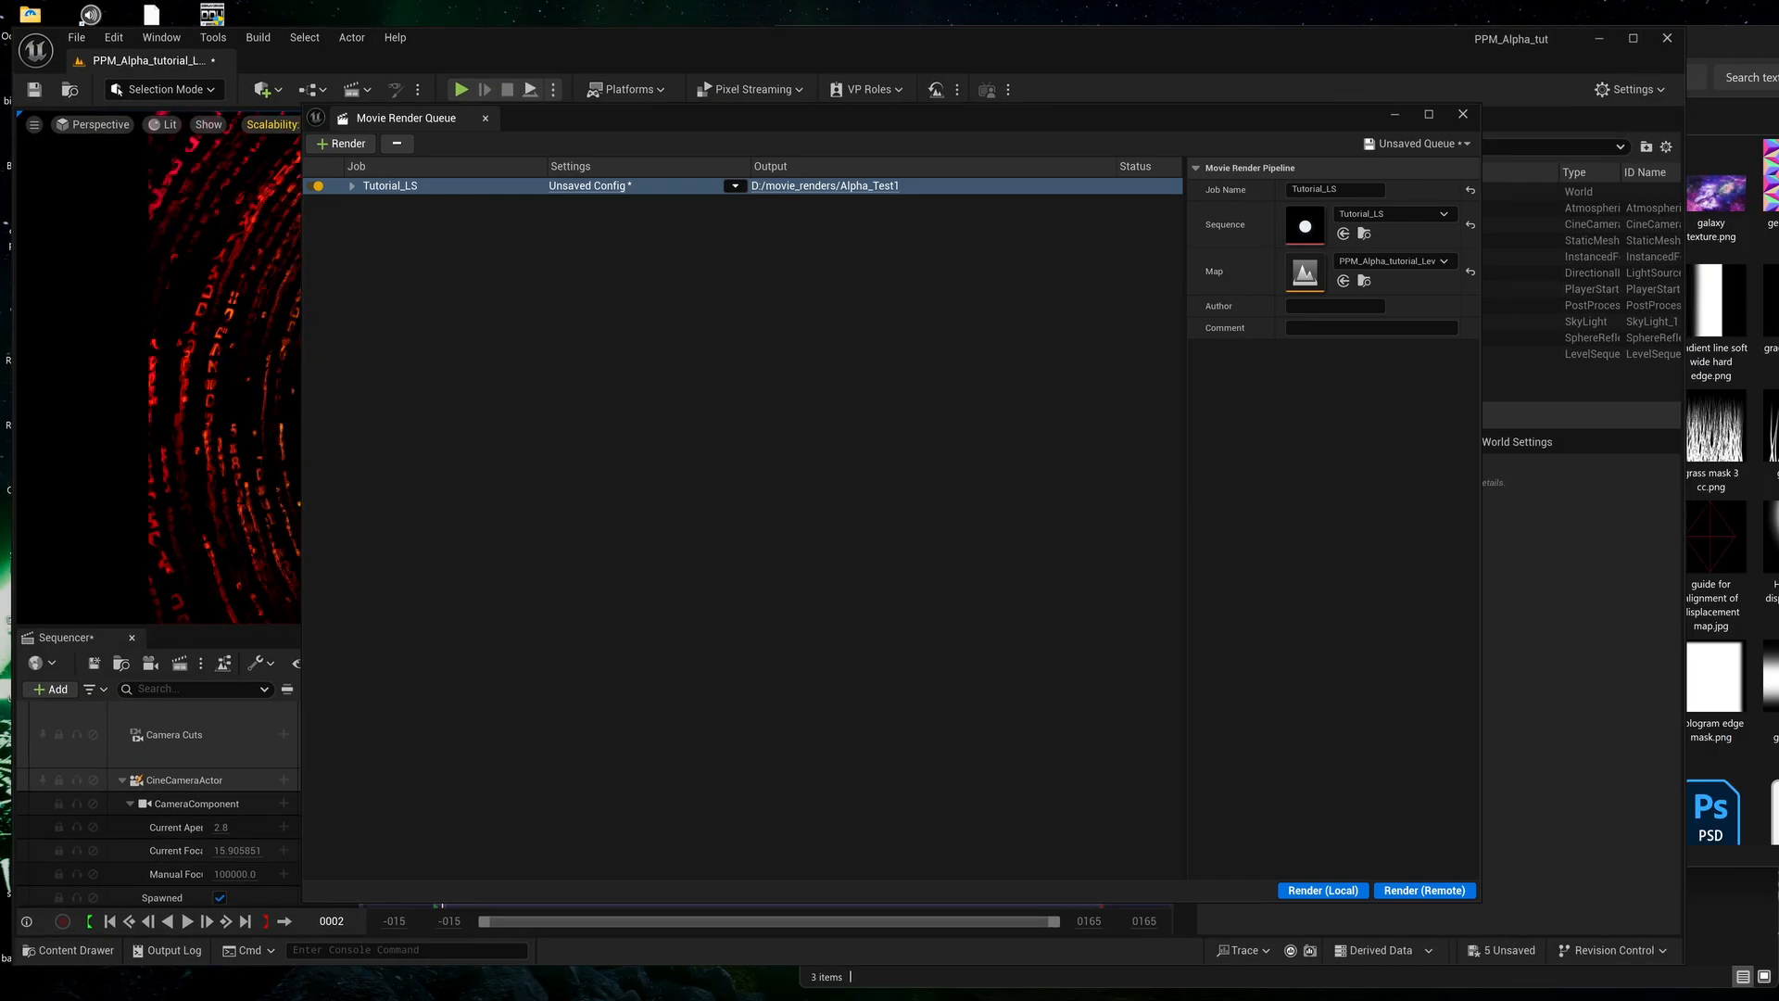
mouse_move(1115, 994)
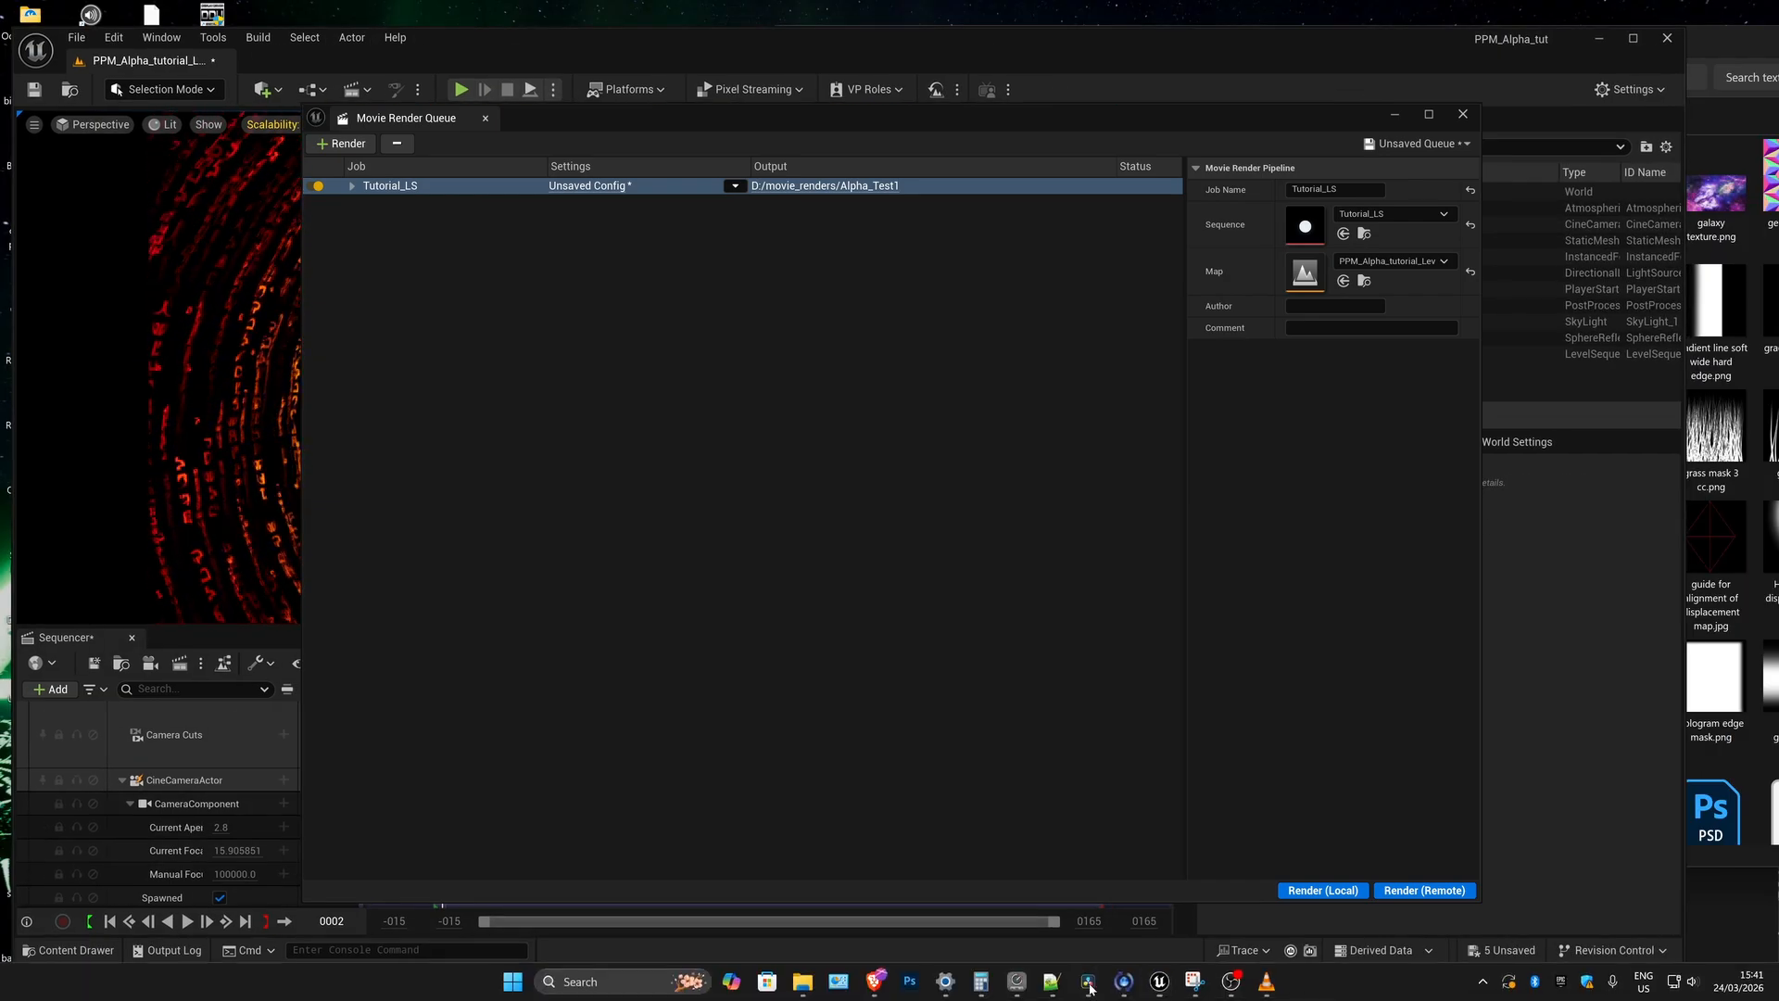
click(1088, 981)
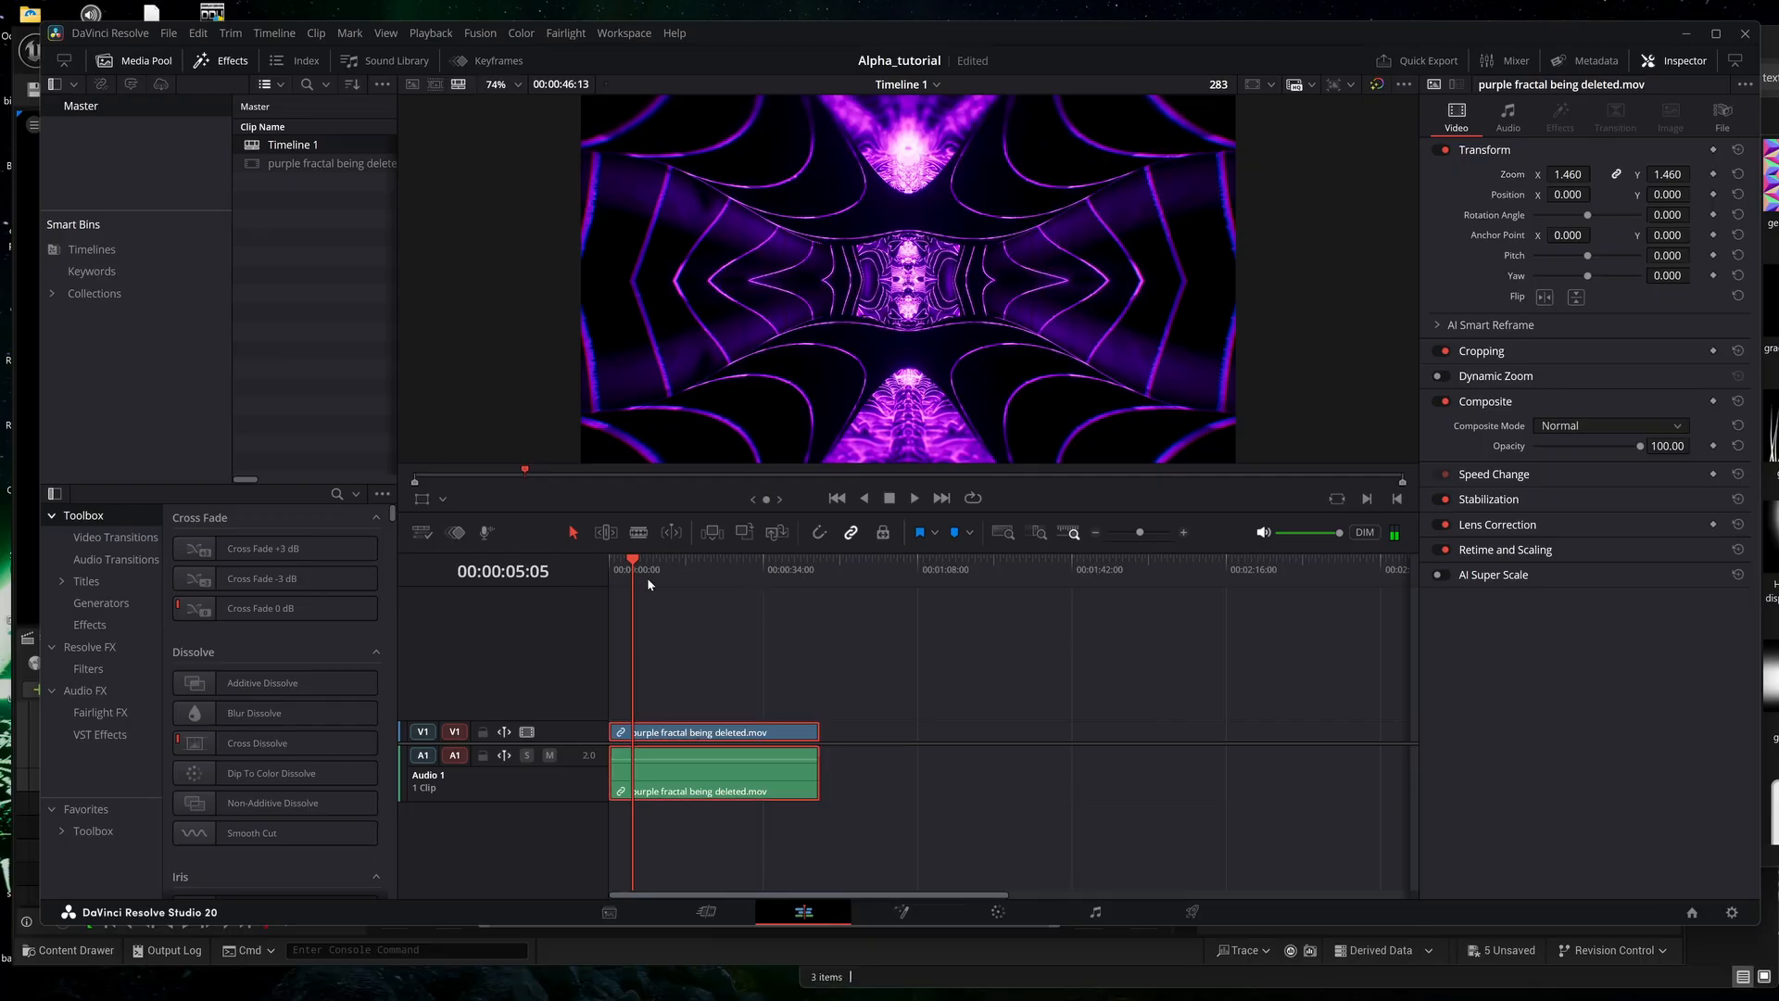
mouse_move(649, 582)
mouse_down()
mouse_move(703, 576)
mouse_move(639, 578)
mouse_move(664, 578)
mouse_up()
Import the rendered EXR sequence from the Alpha_Test1 folder in movie_renders into the media pool.
mouse_move(768, 998)
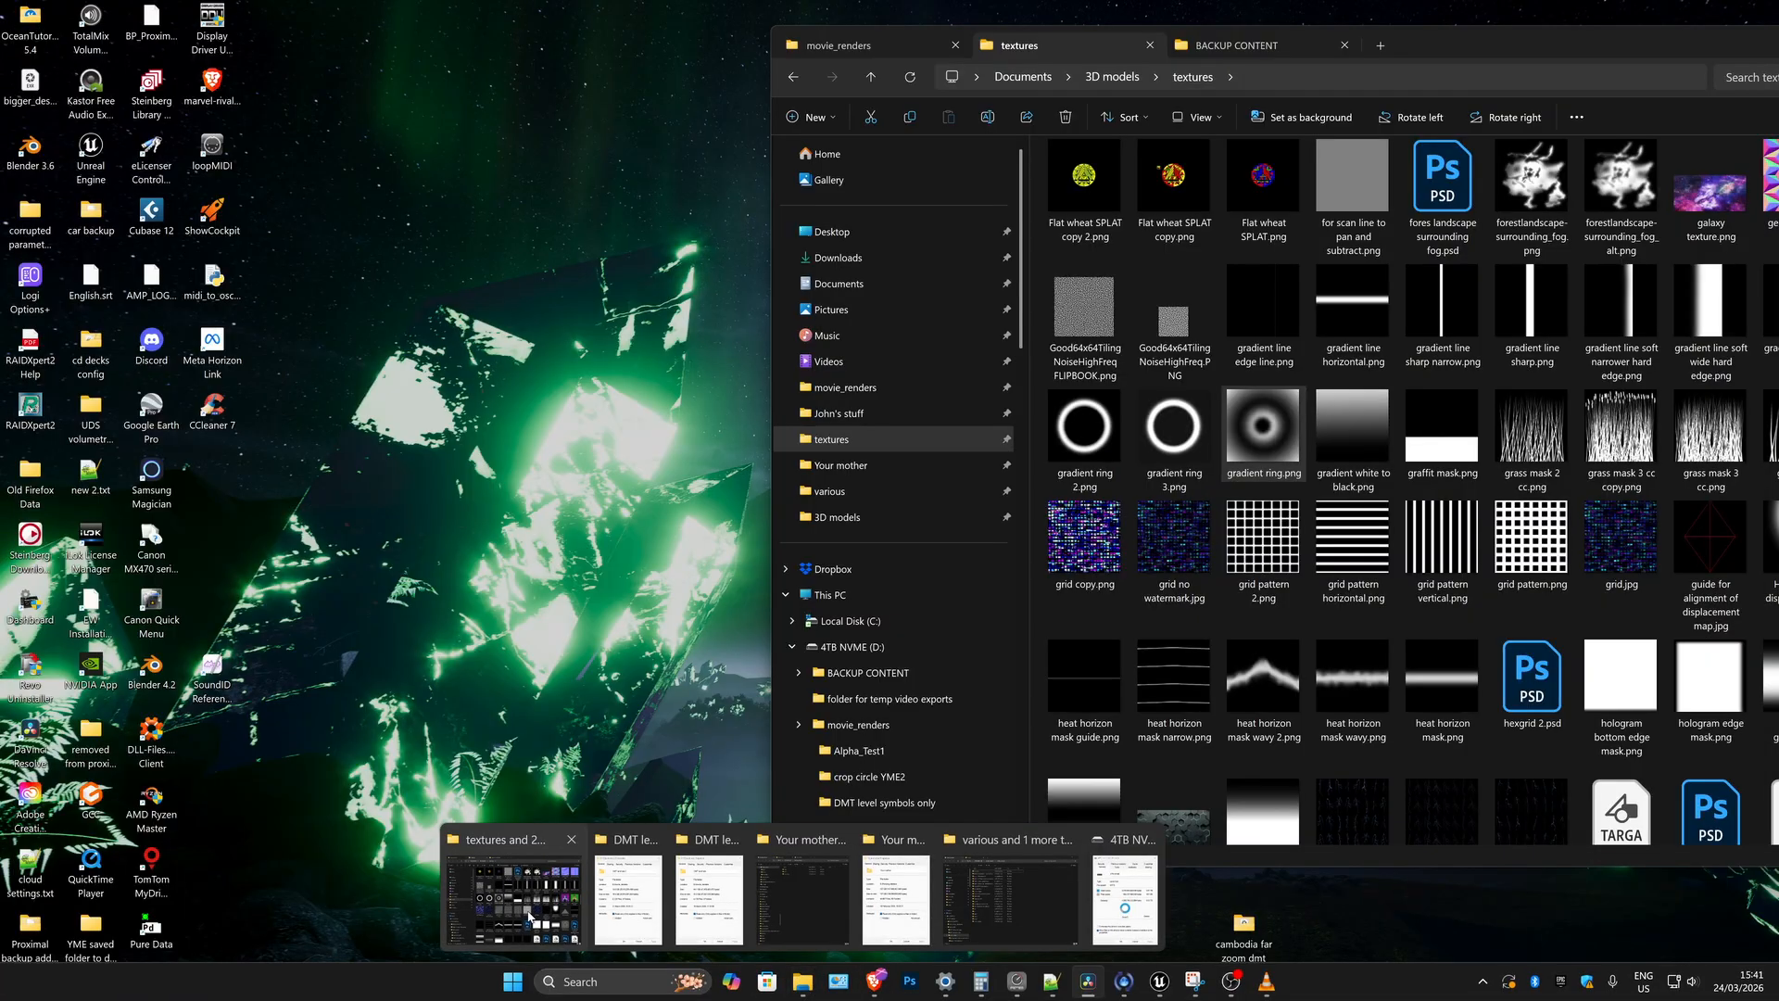
click(512, 885)
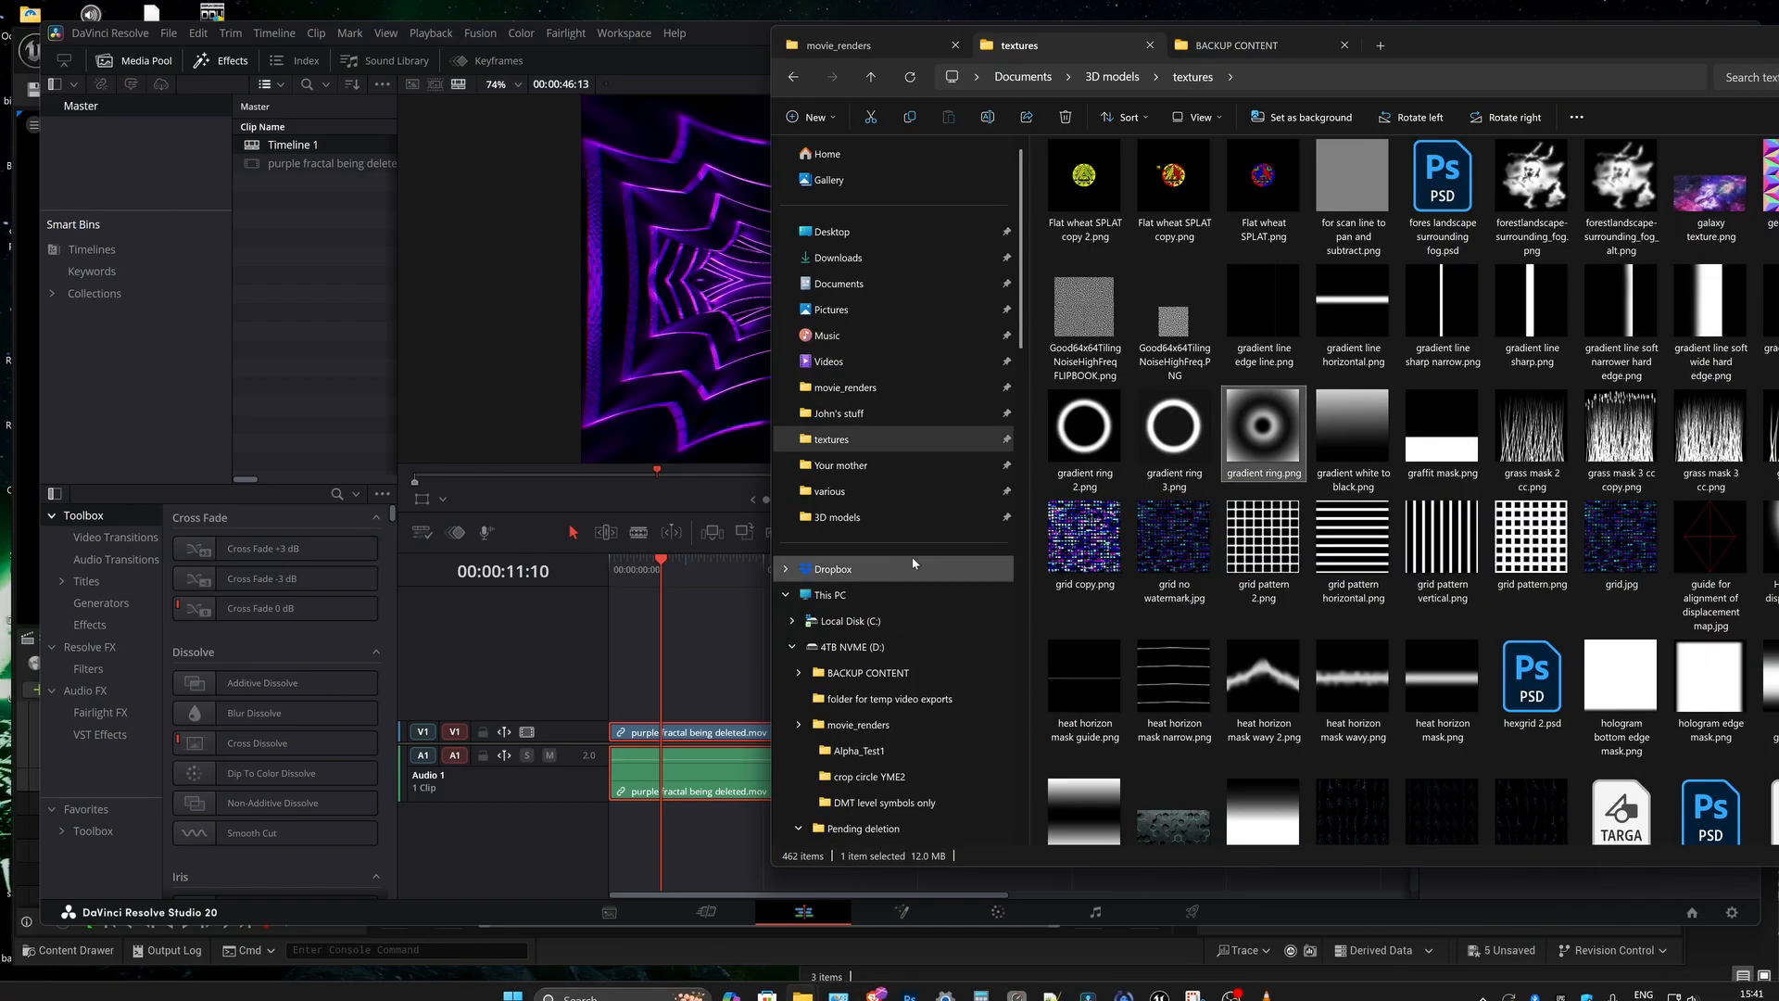
click(845, 387)
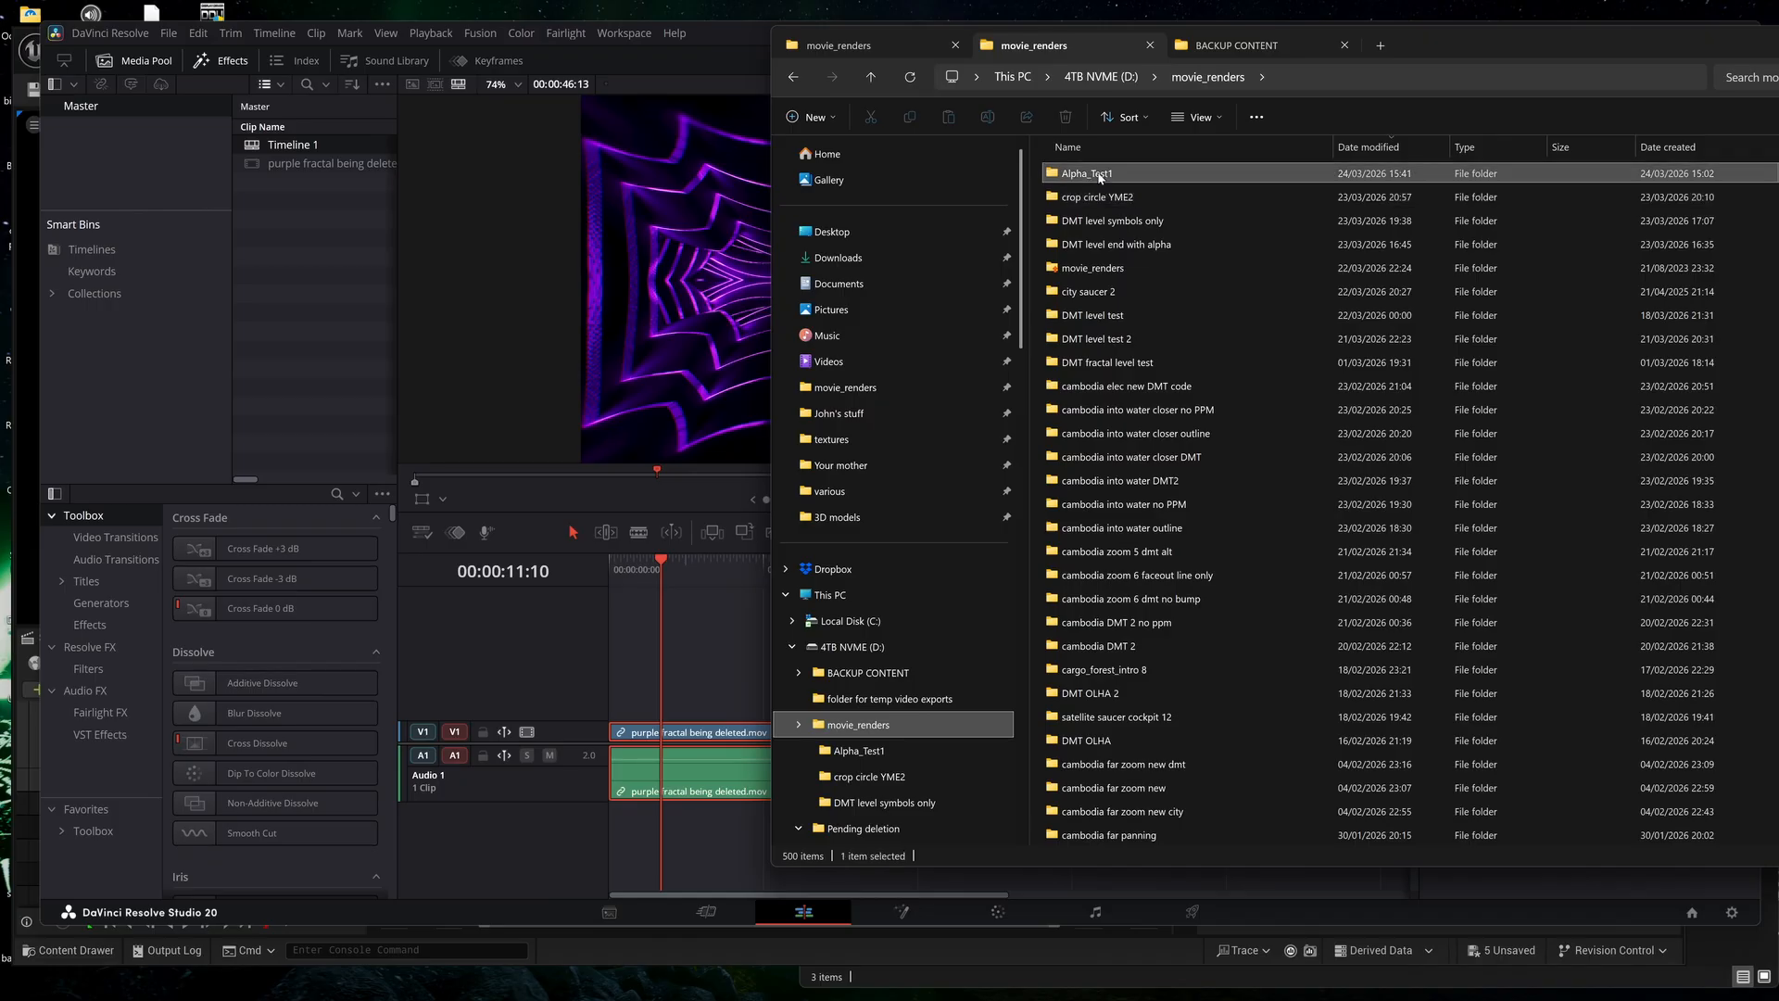
drag(1100, 178, 315, 274)
click(294, 184)
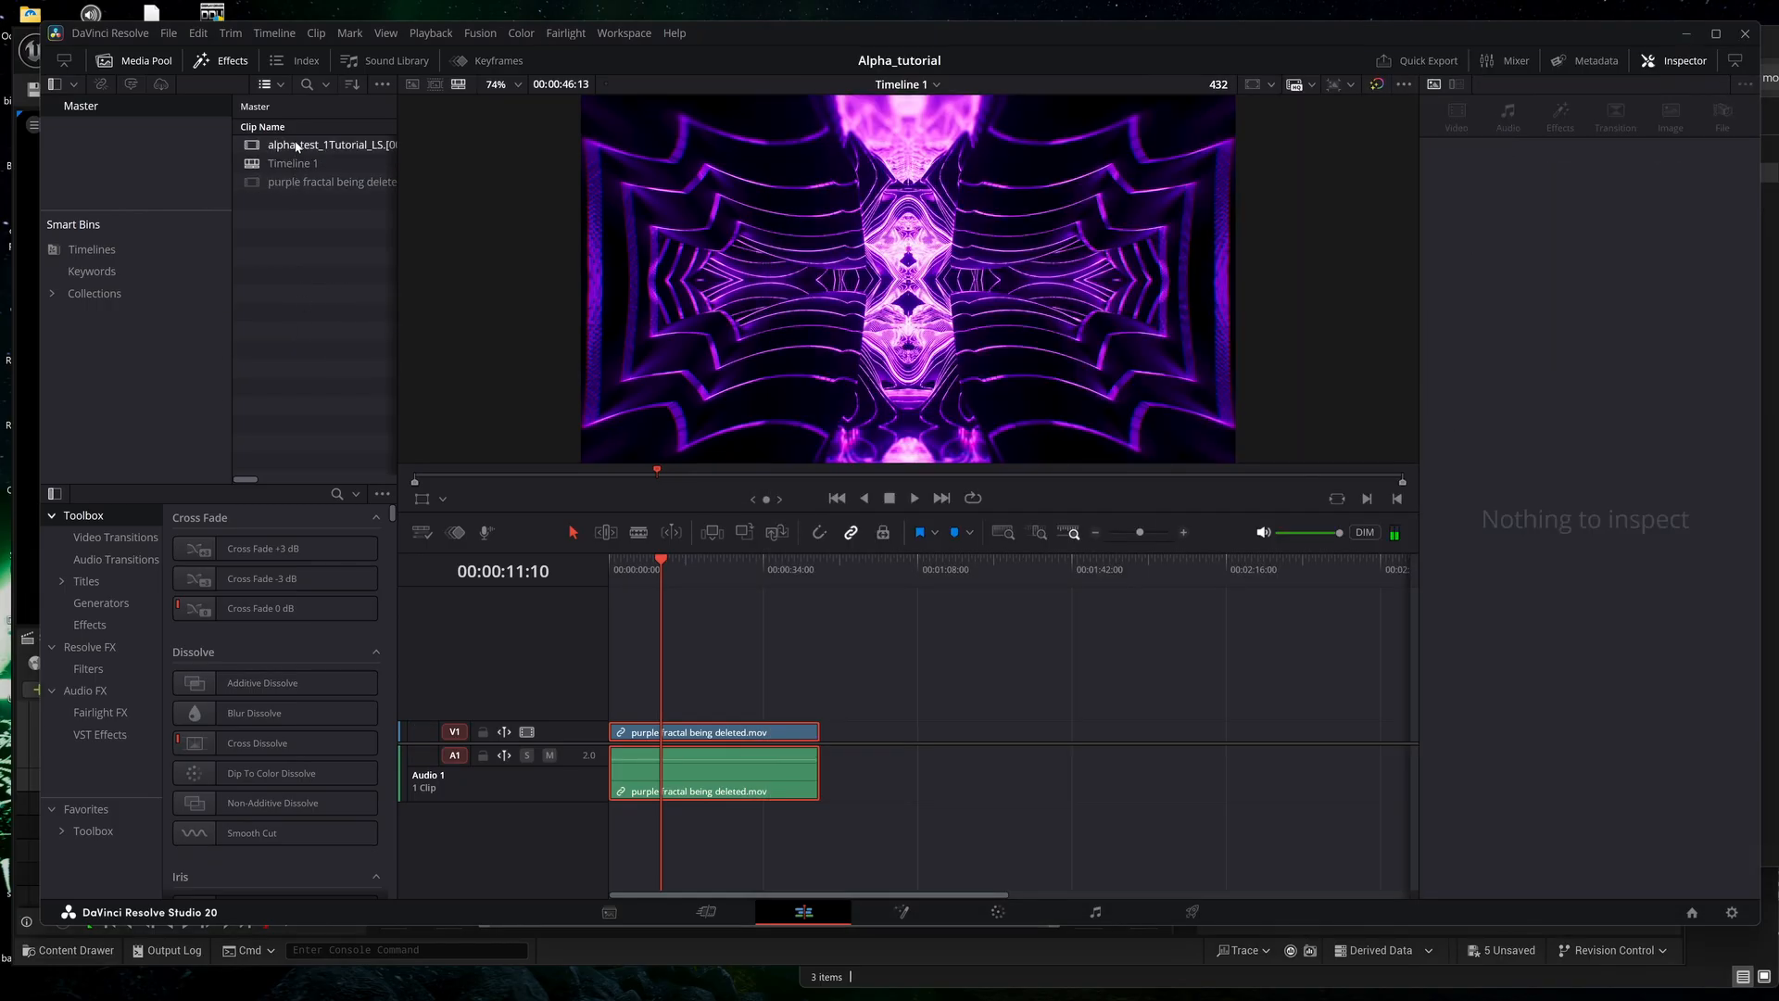
Place the alpha_test_1Tutorial_LS EXR clip above the start of the purple fractal clip on track V2 and scrub the timeline to check transparency.
drag(296, 146, 642, 714)
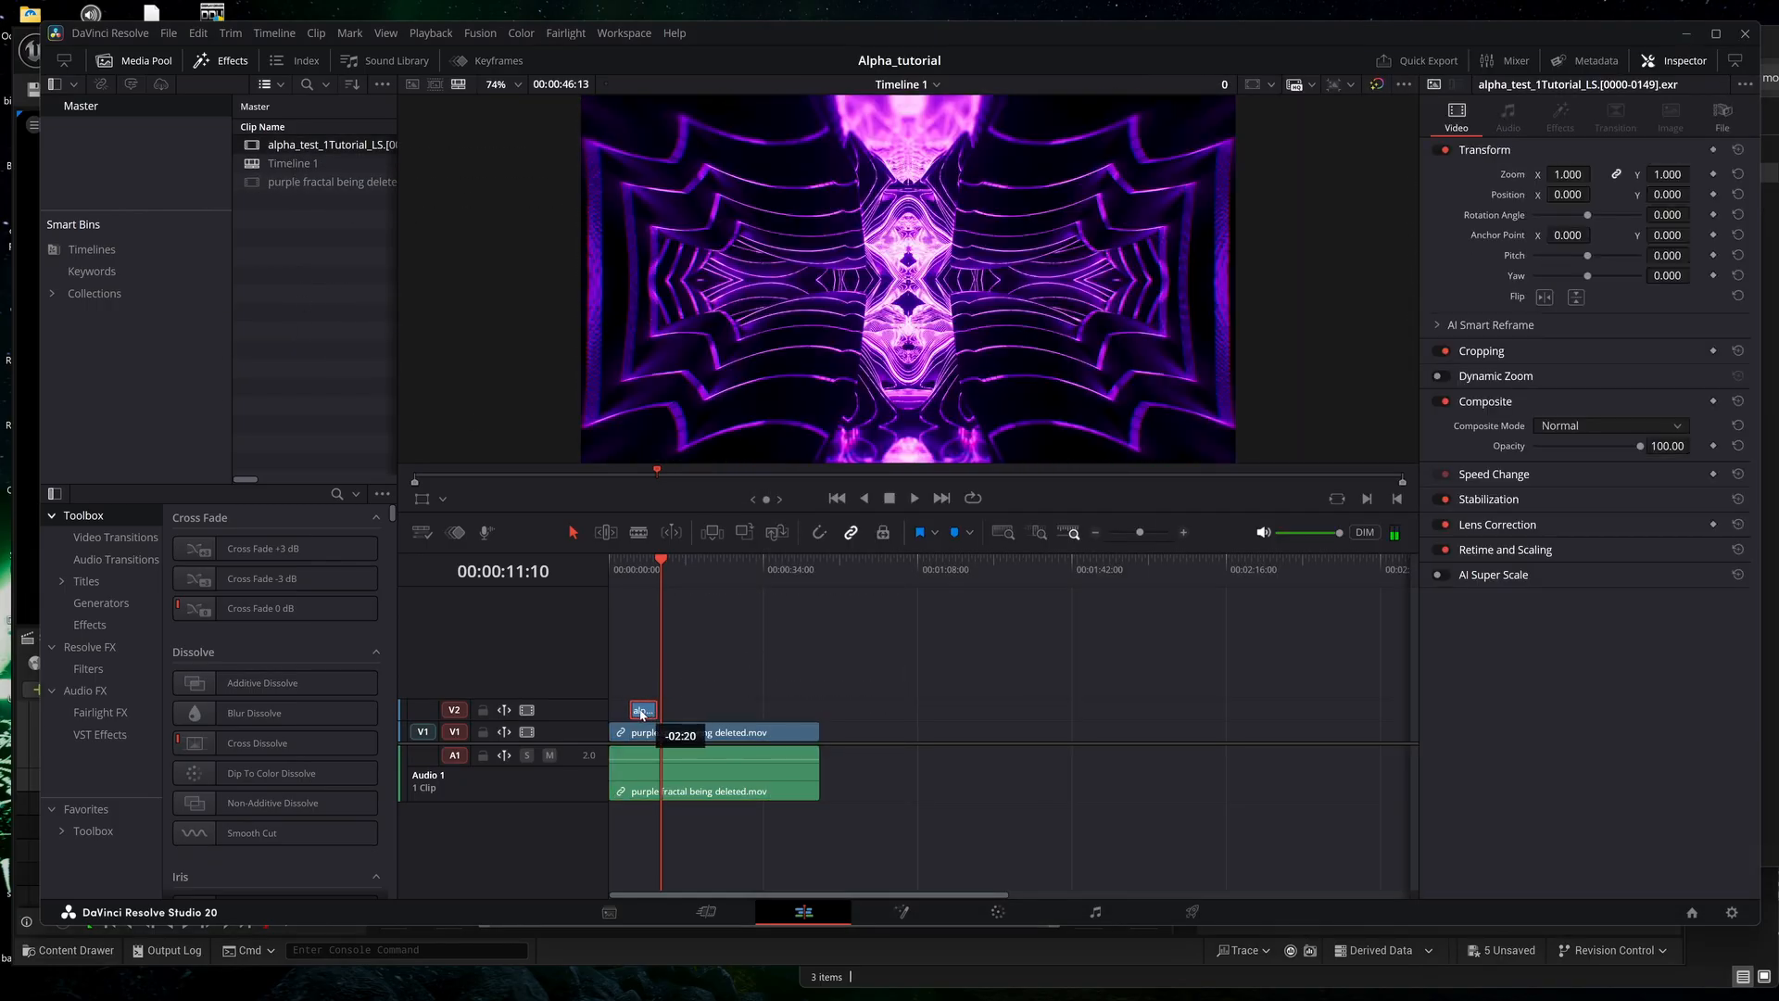
click(616, 572)
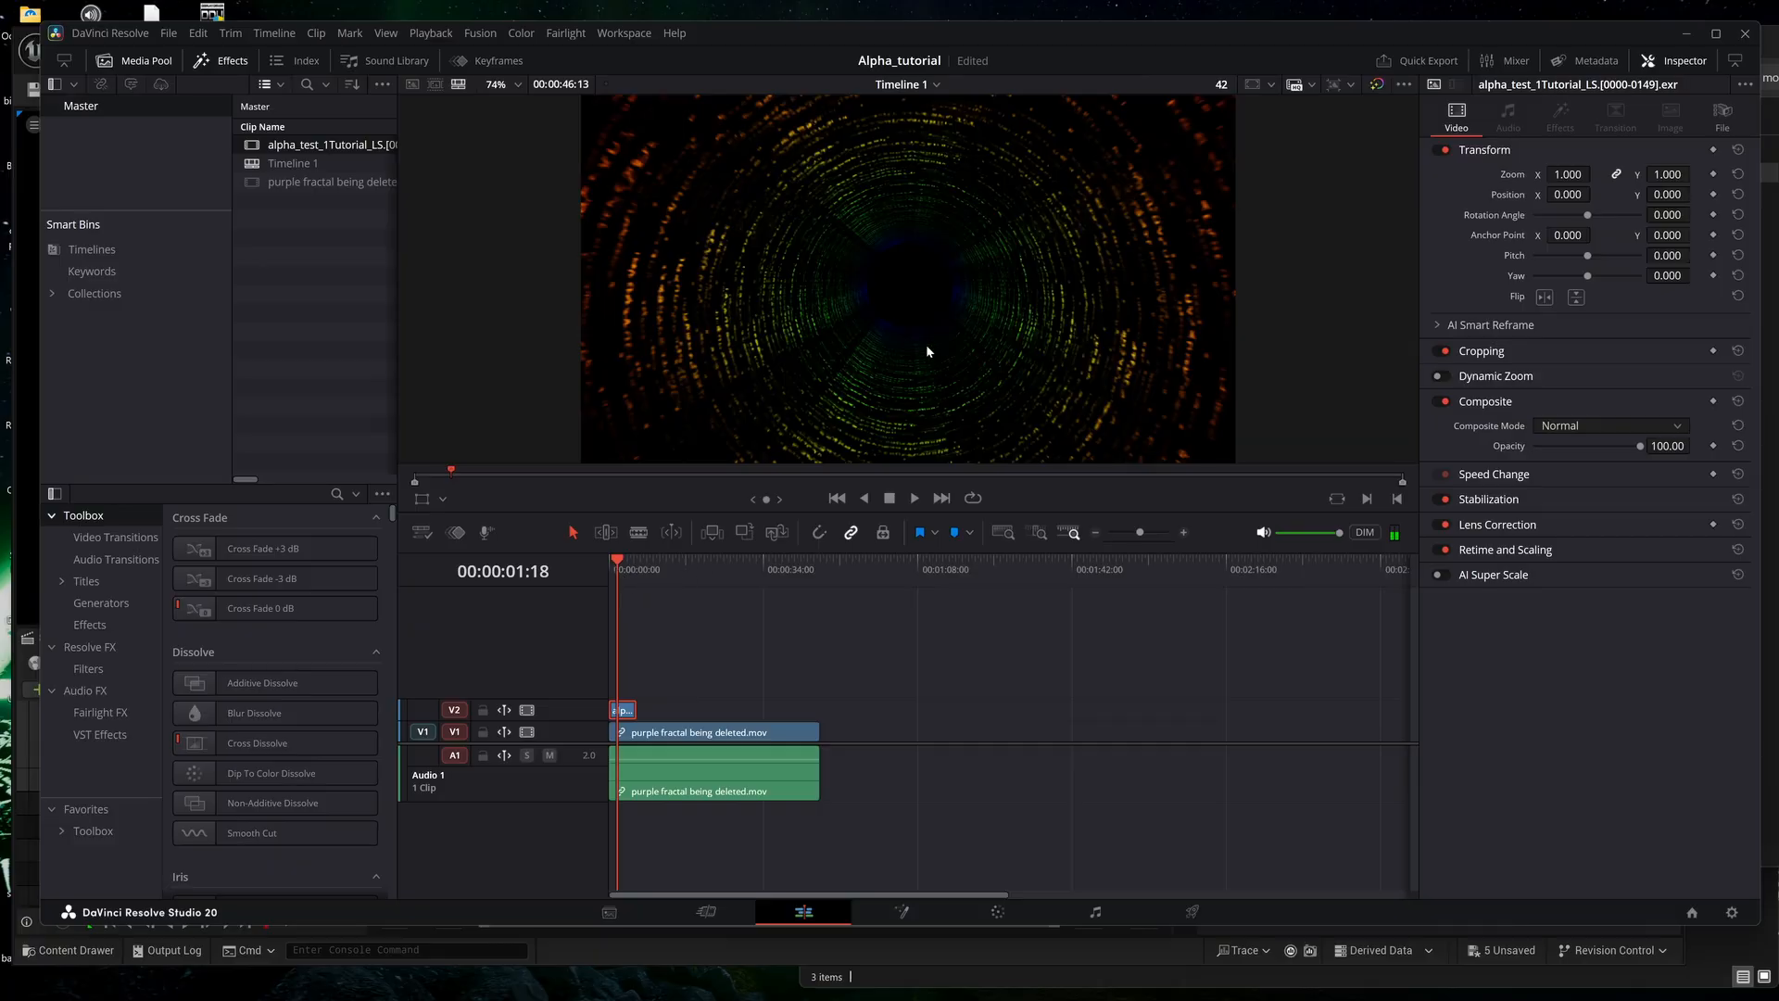
drag(1134, 538, 1147, 539)
click(642, 569)
drag(642, 569, 728, 571)
click(709, 593)
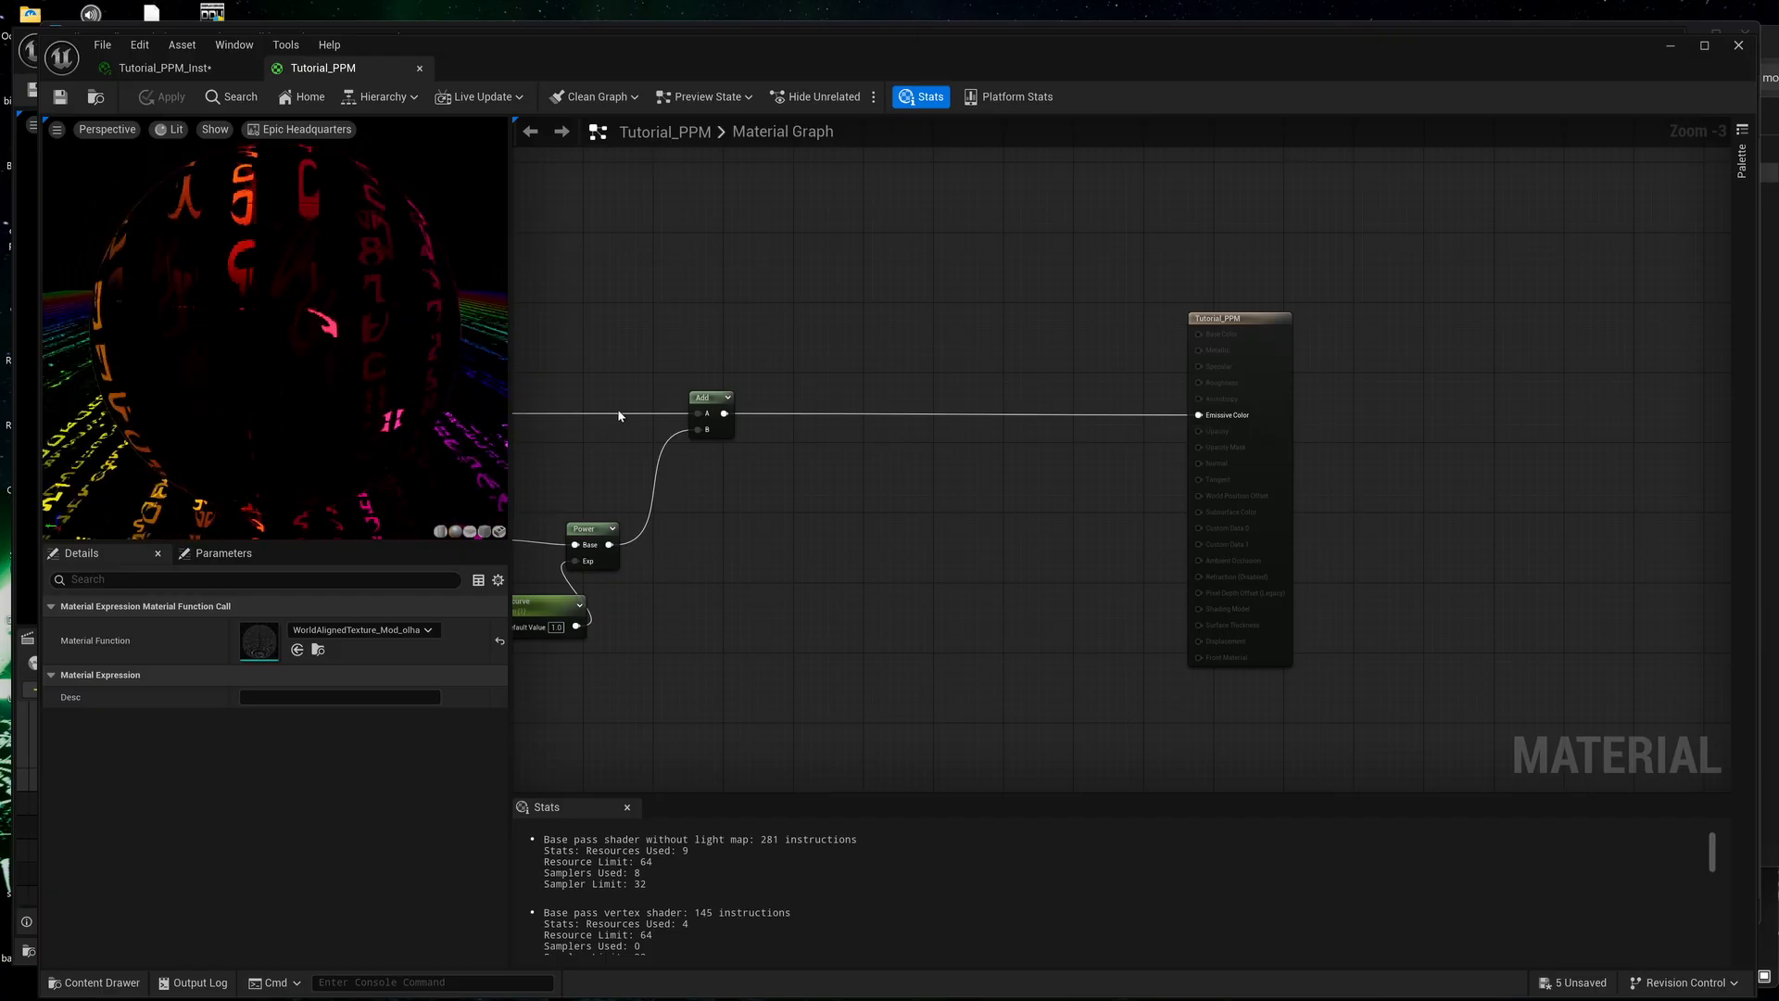
In Unreal's Material Editor, examine the Tutorial_PPM graph from the Lerp and Add nodes through to the Emissive Color input.
right_drag(552, 473, 845, 487)
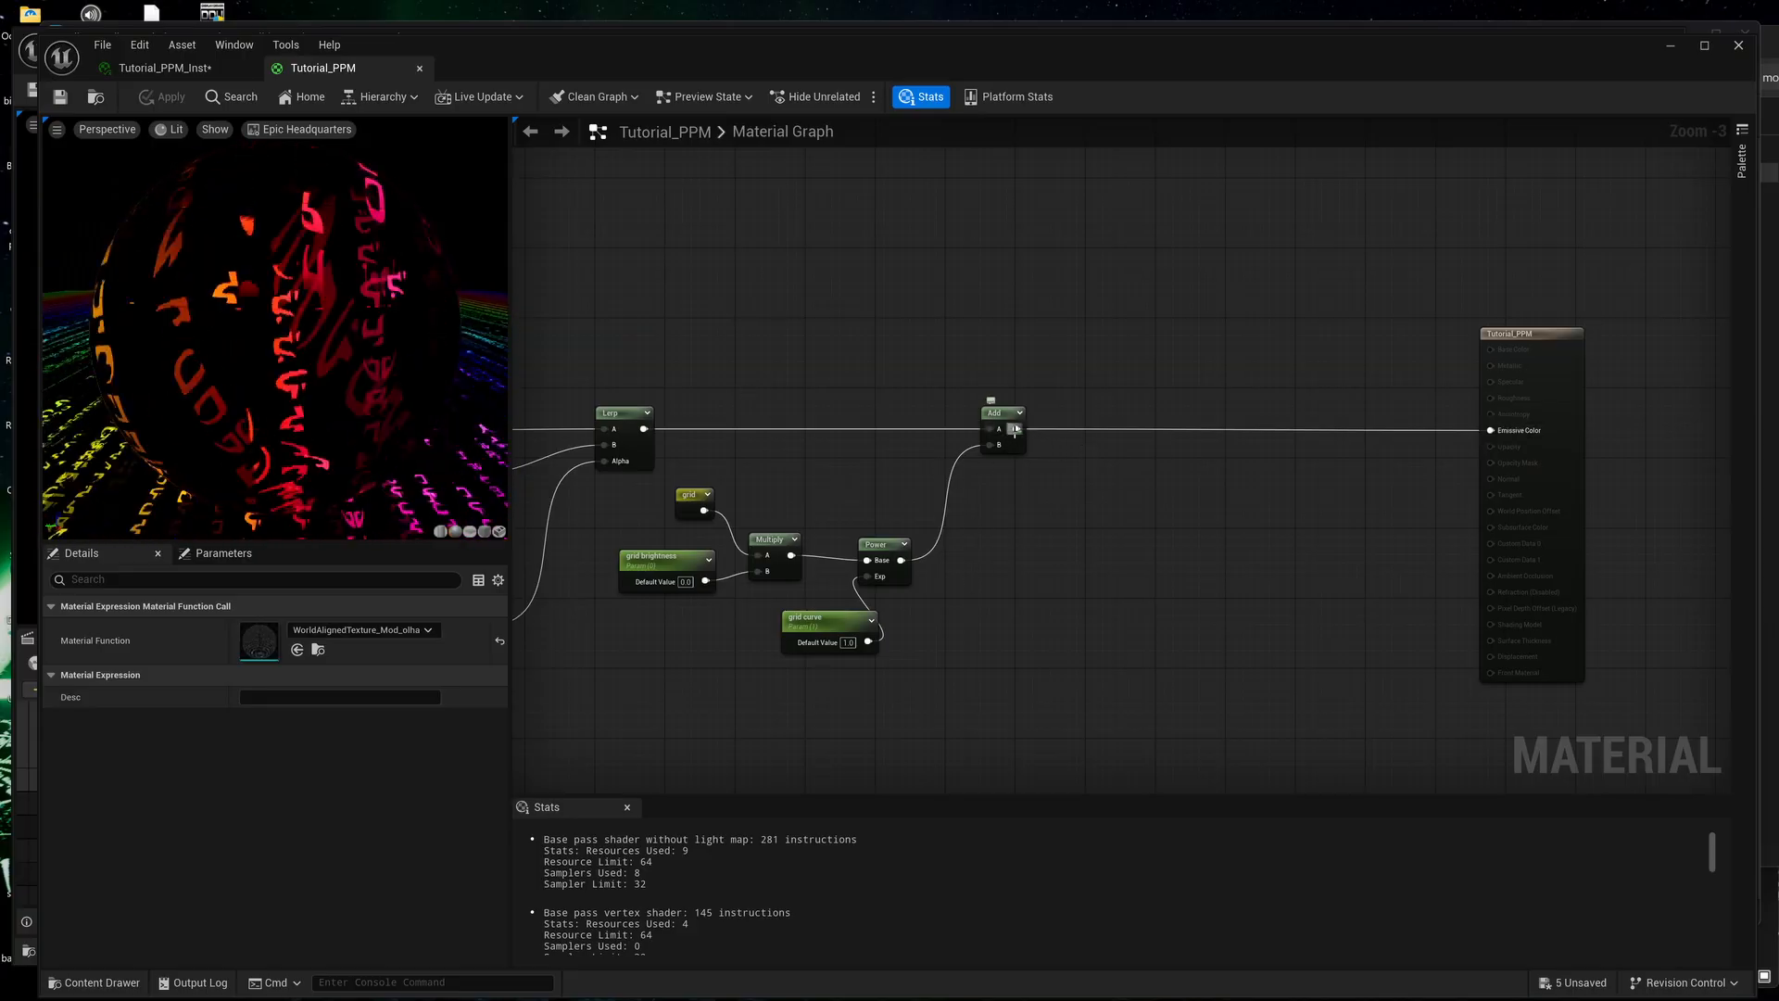
right_drag(1434, 463, 1225, 477)
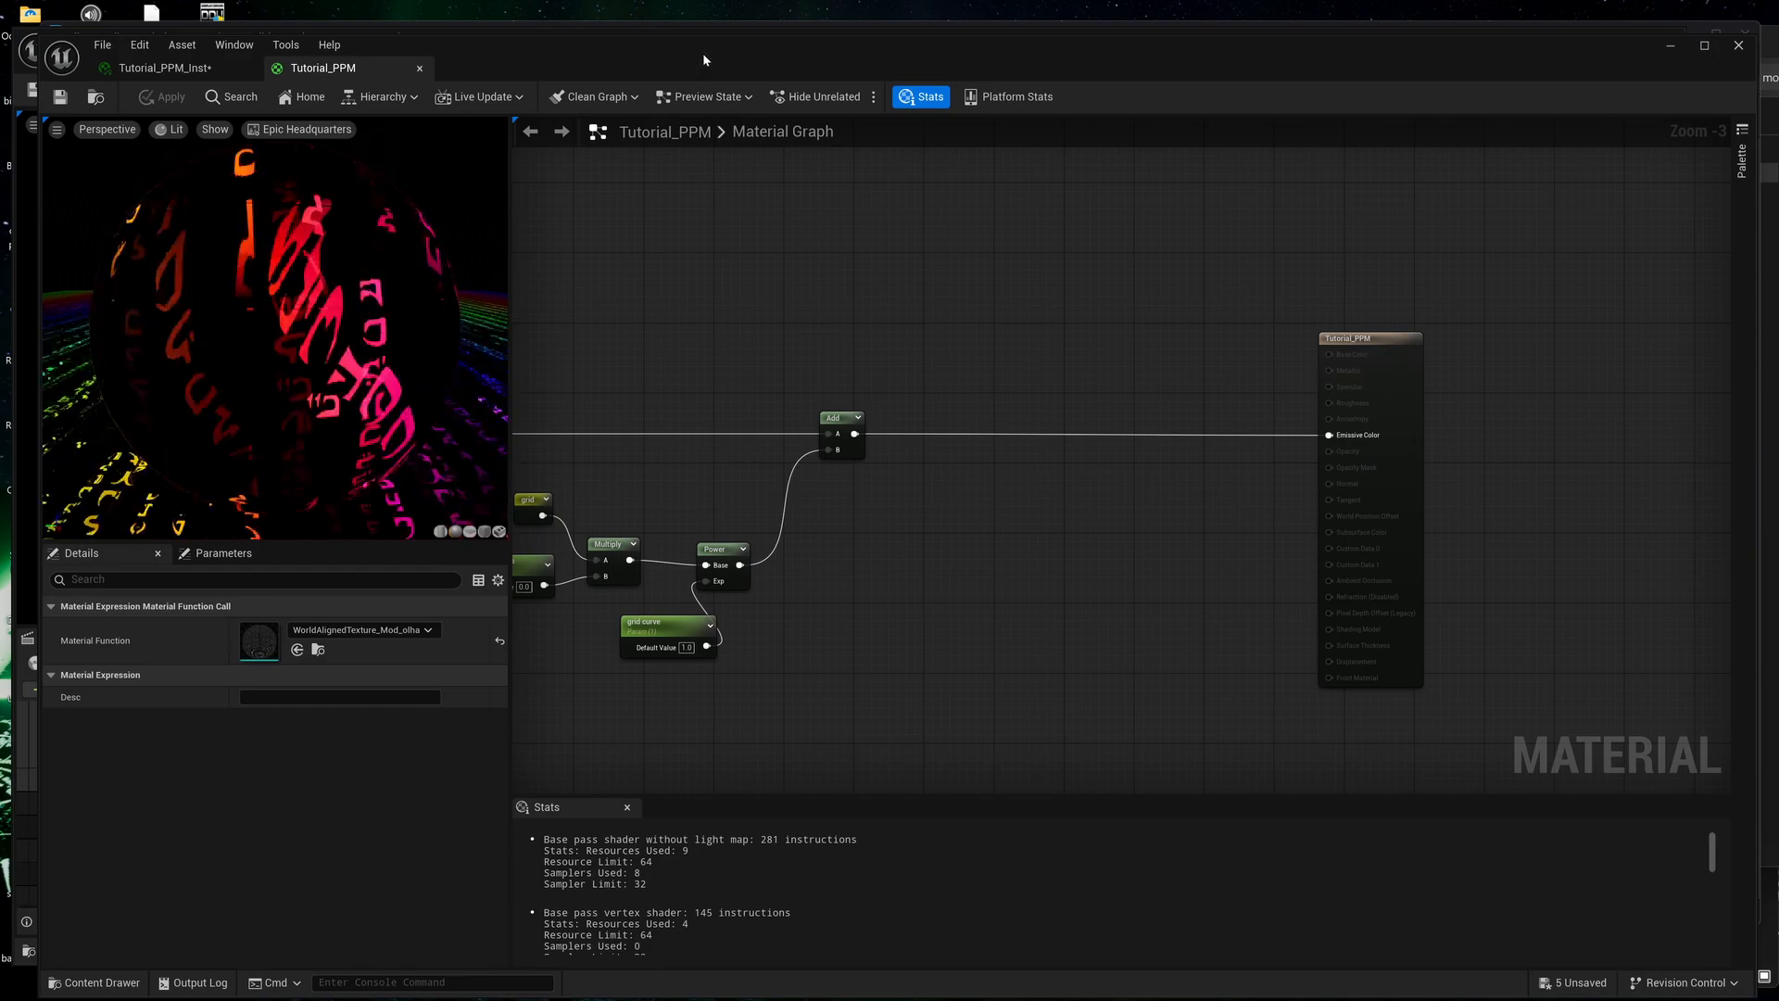
drag(702, 53, 764, 39)
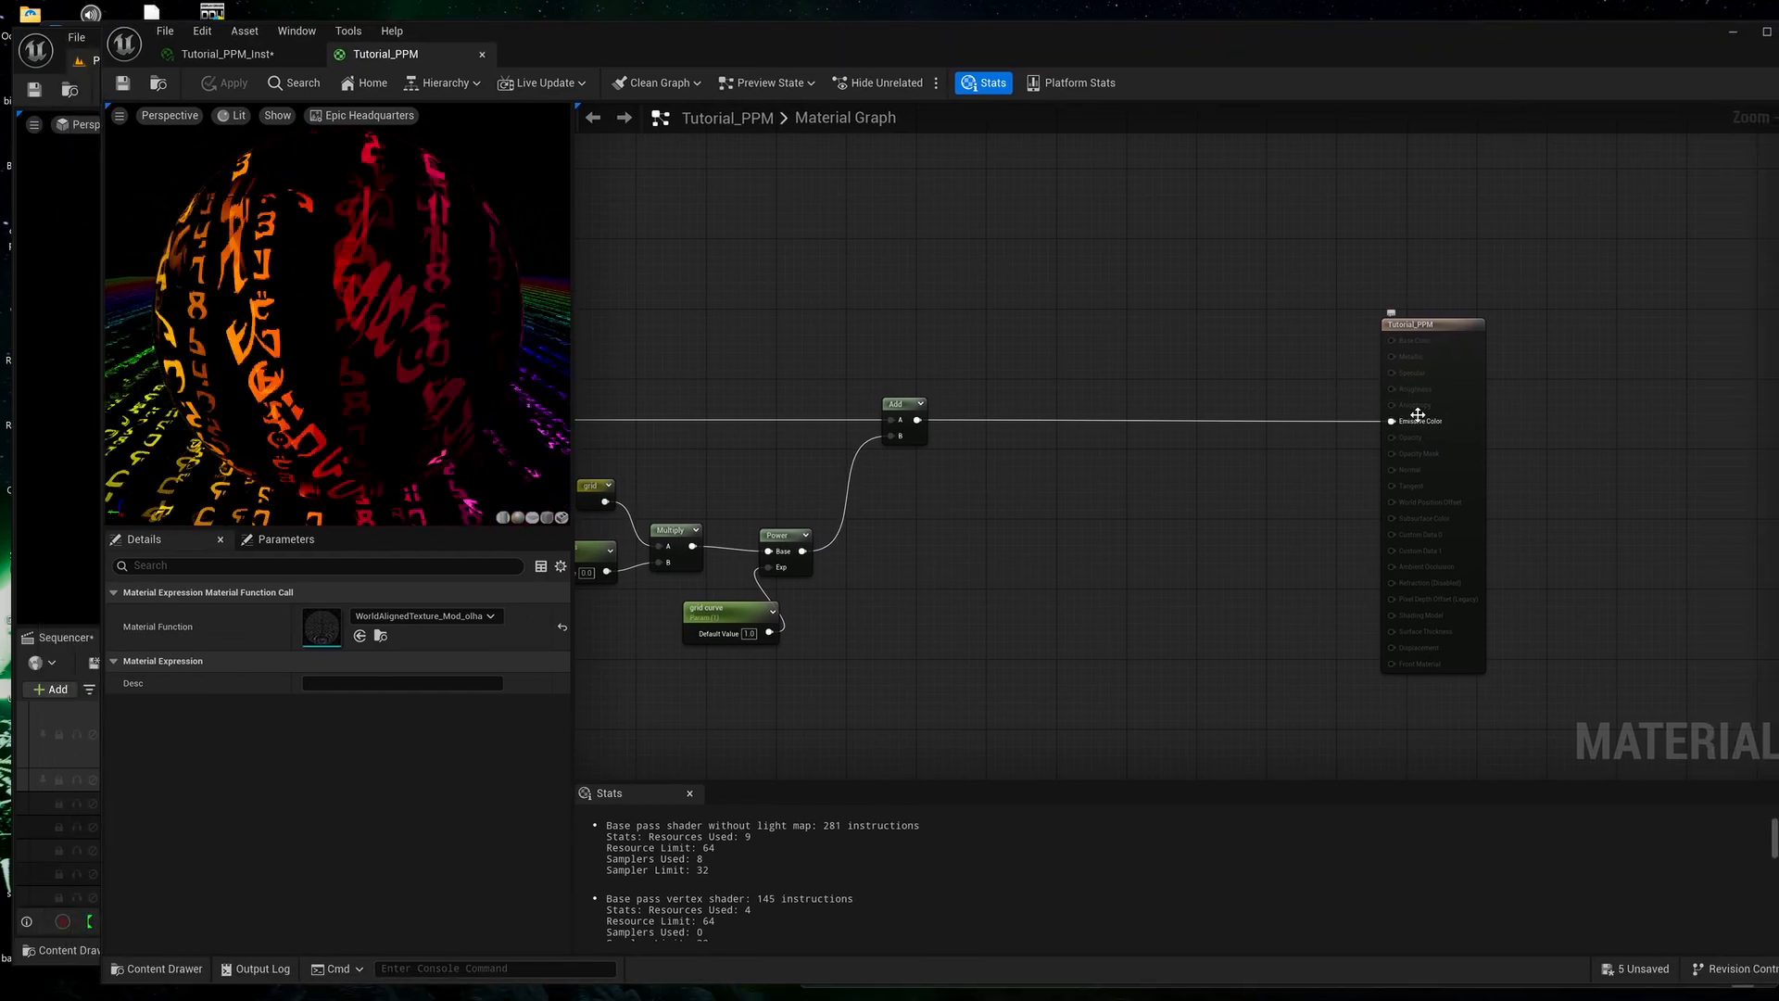
right_drag(1215, 468, 1331, 468)
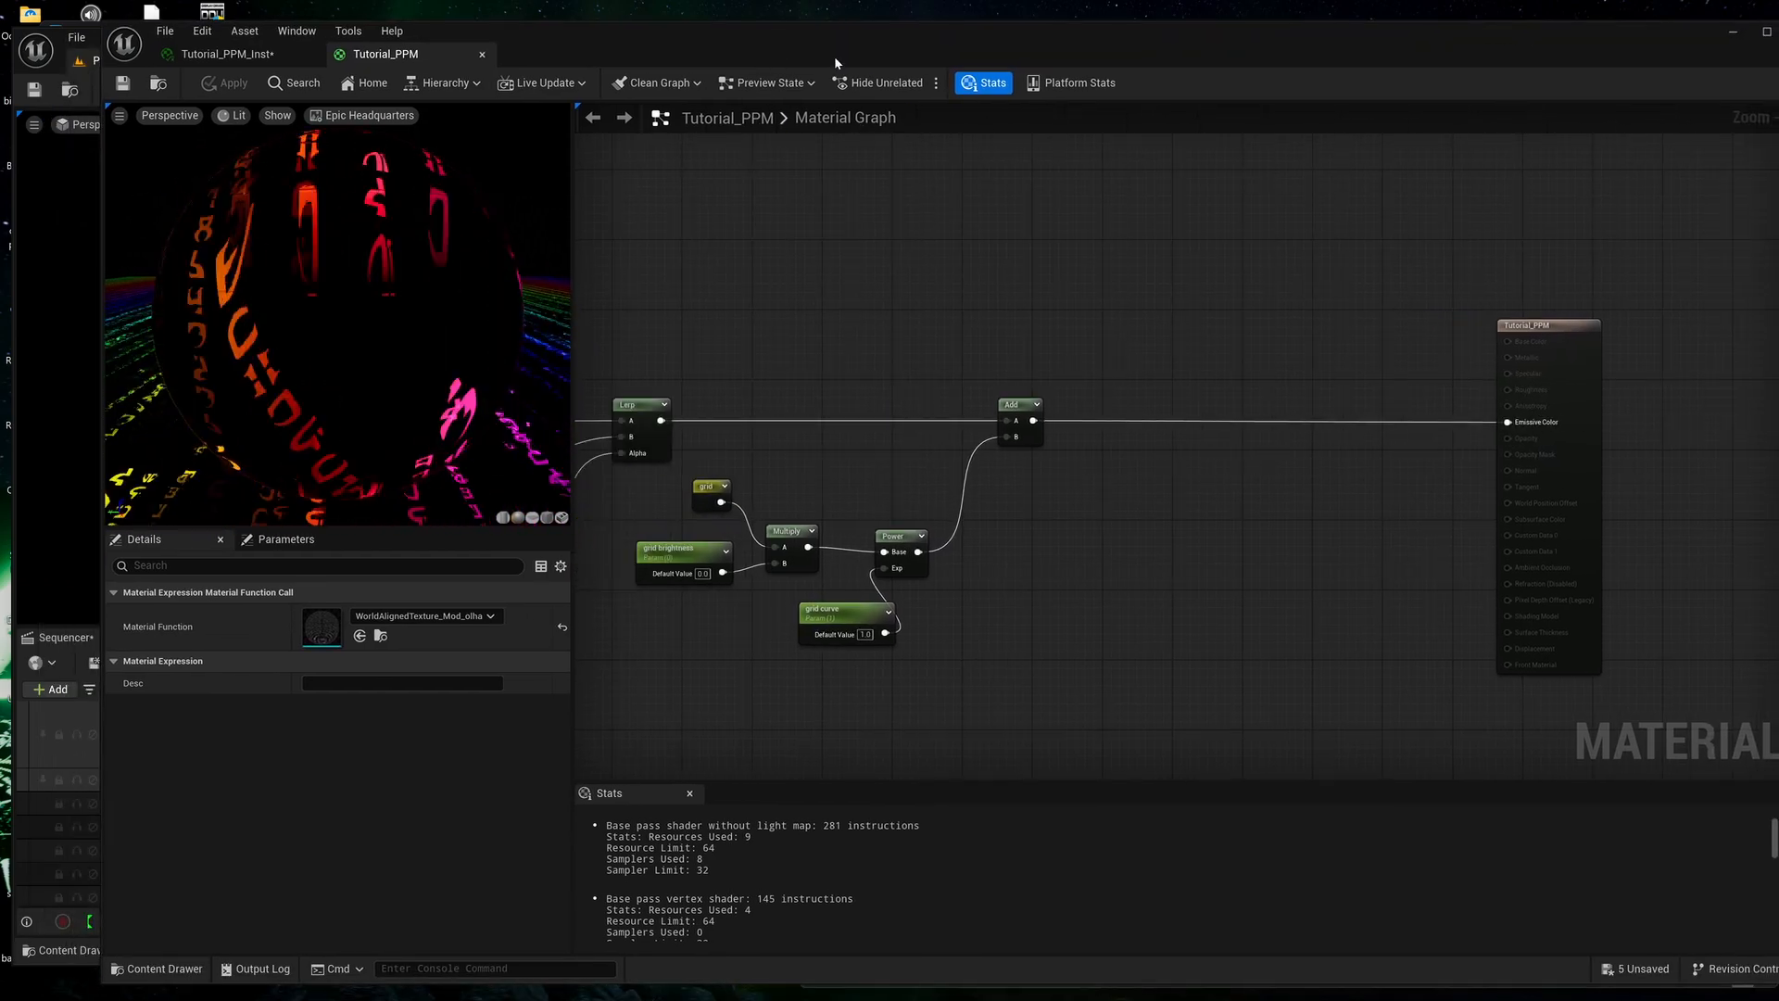
drag(848, 50, 1153, 44)
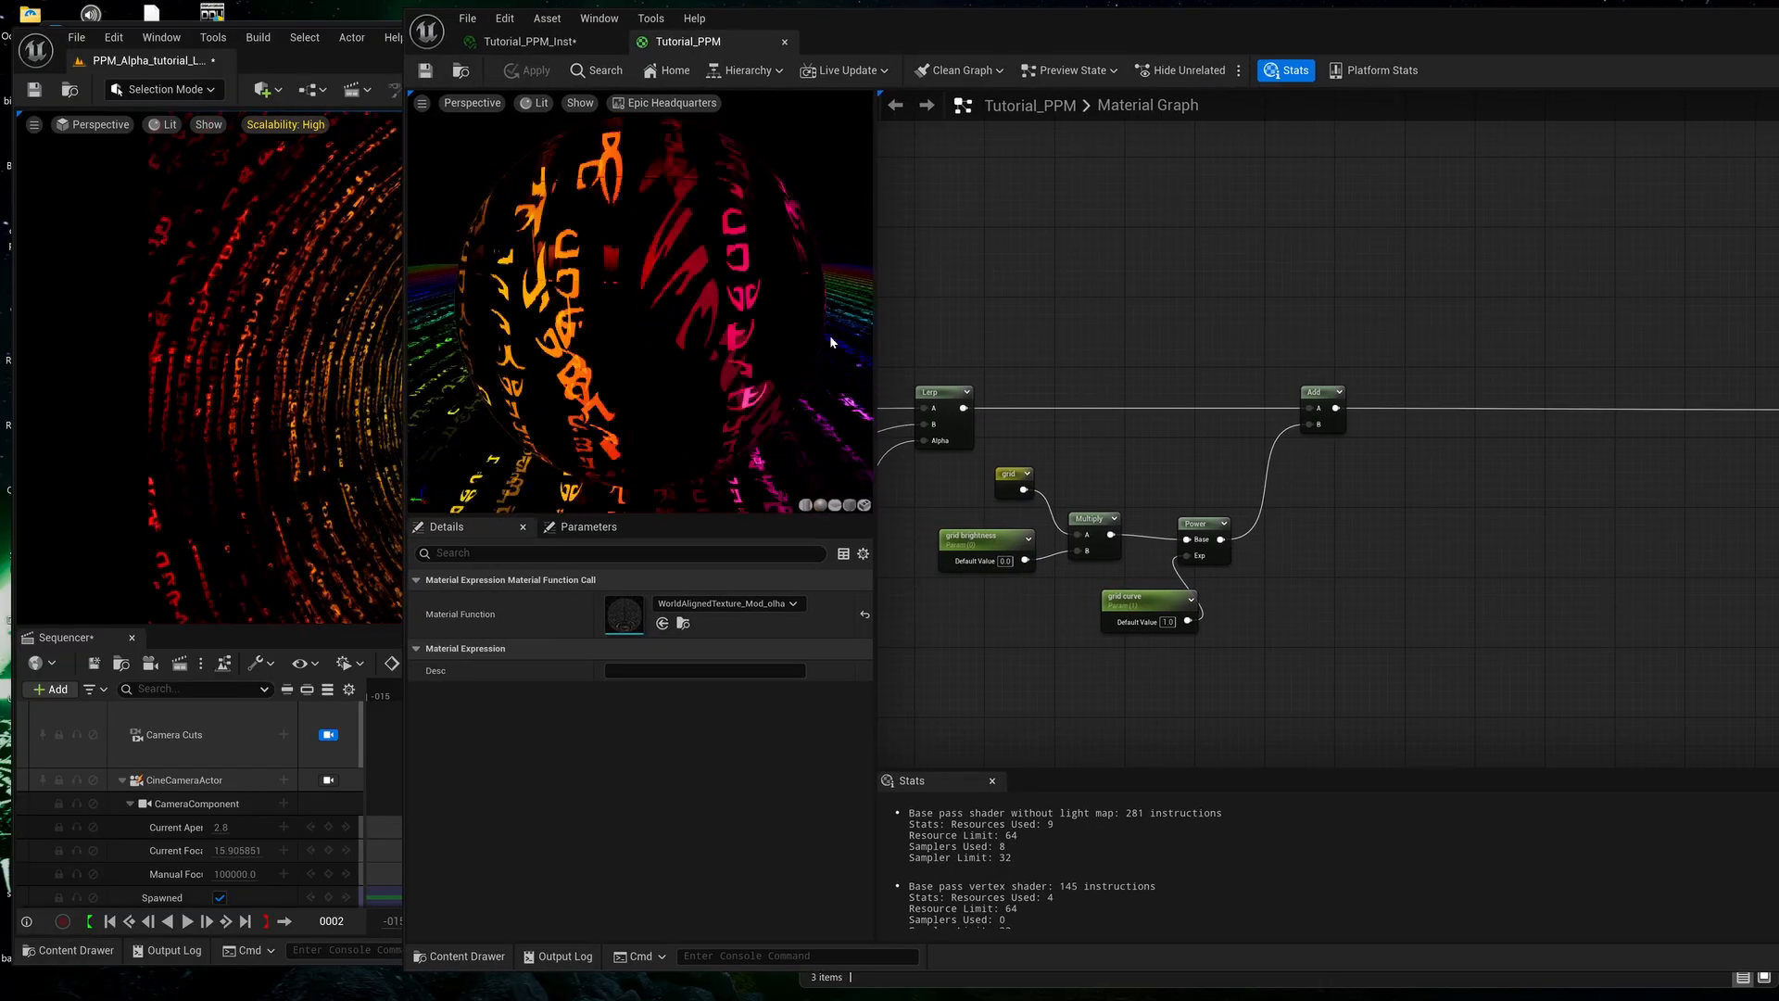
click(551, 559)
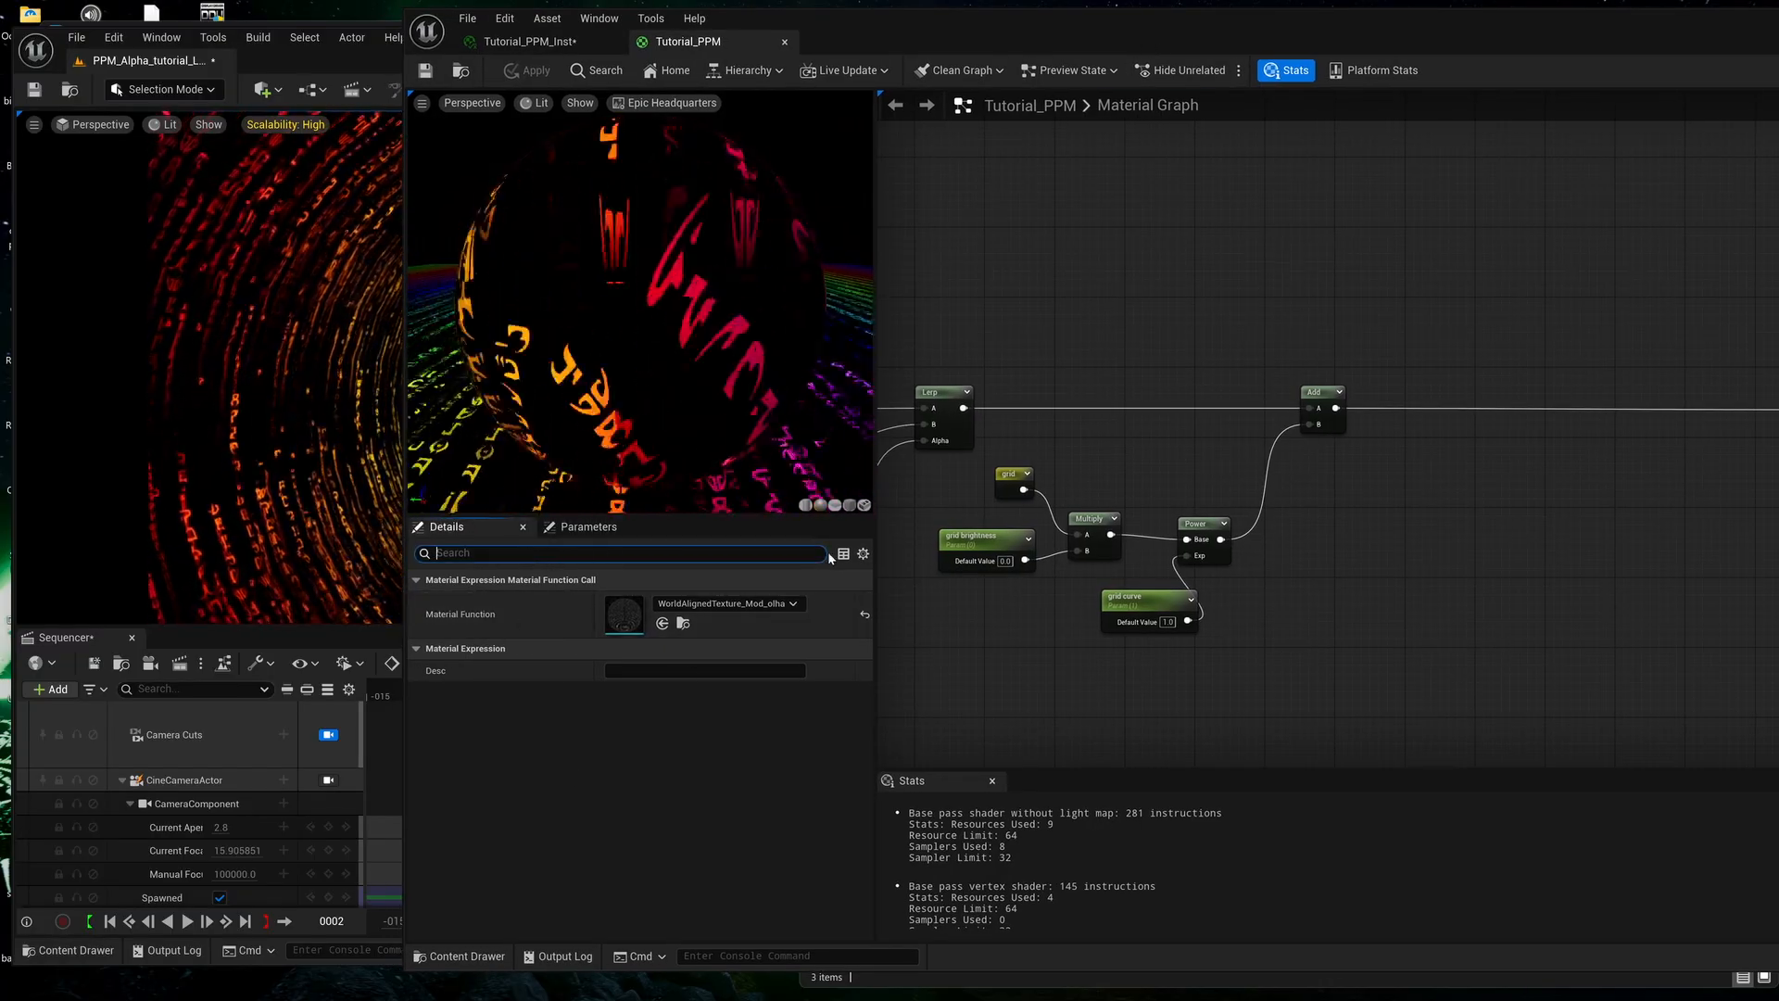
Enable Output Alpha in the Tutorial_PPM material's Post Process Material settings and save the material.
text(alpha)
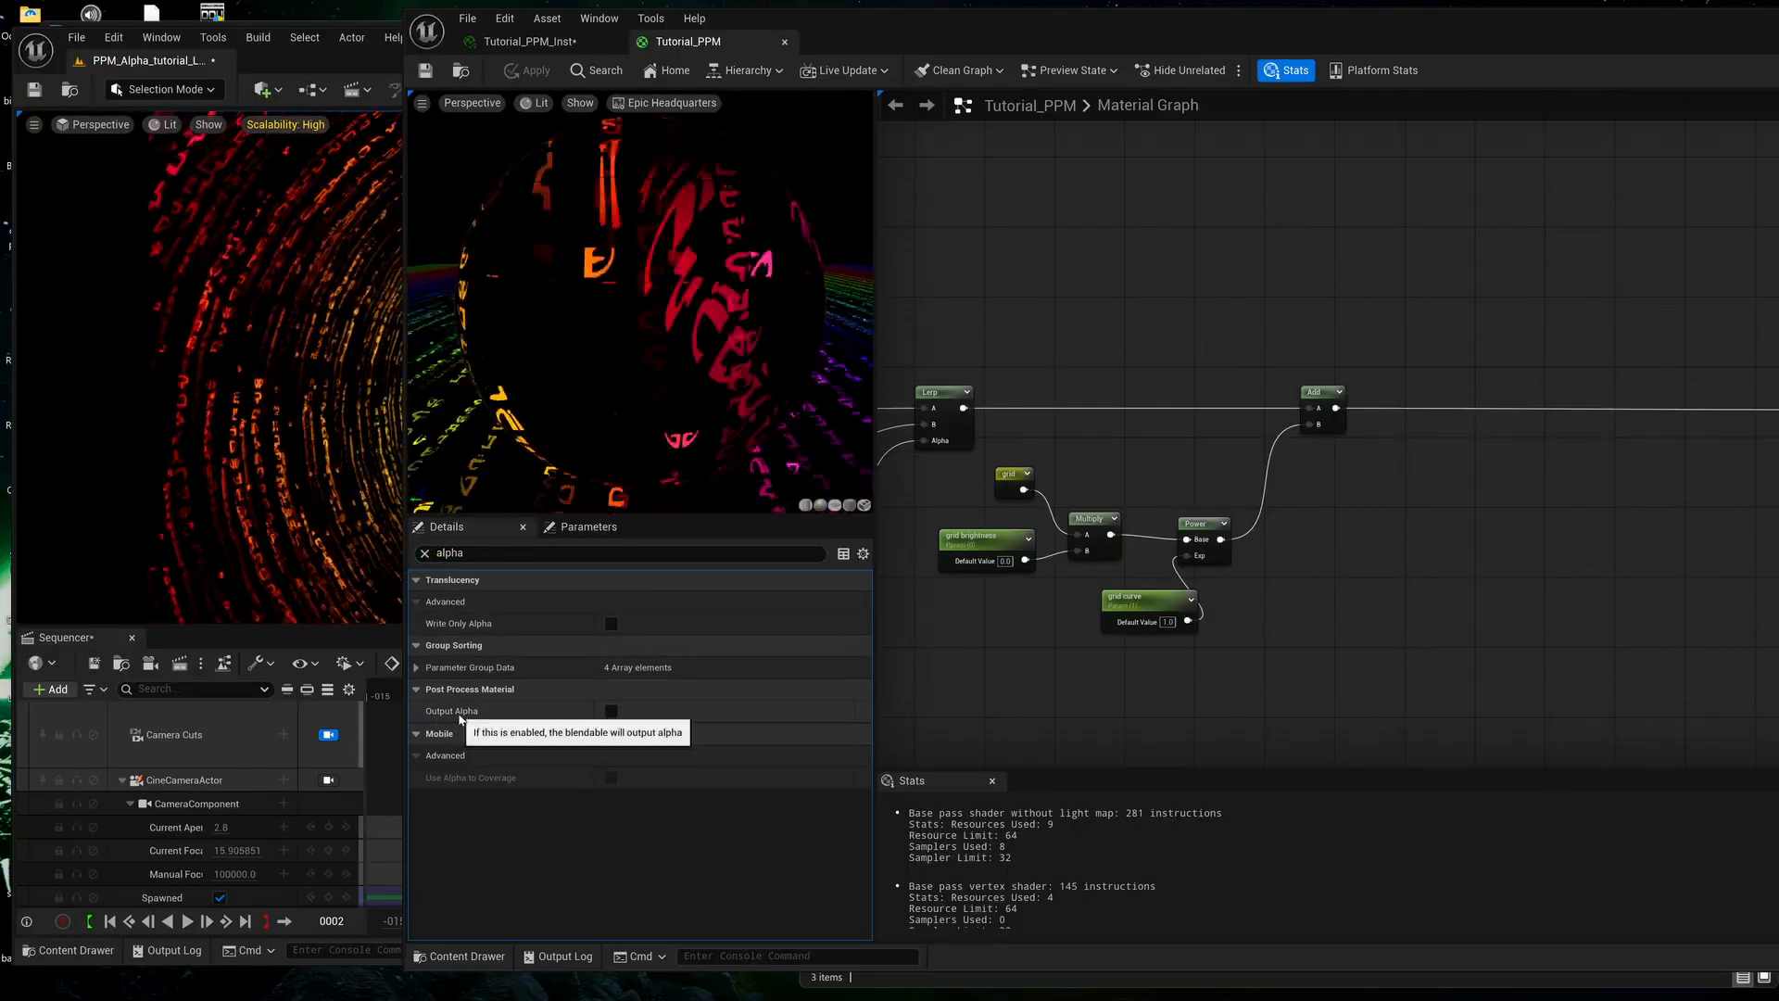
click(611, 711)
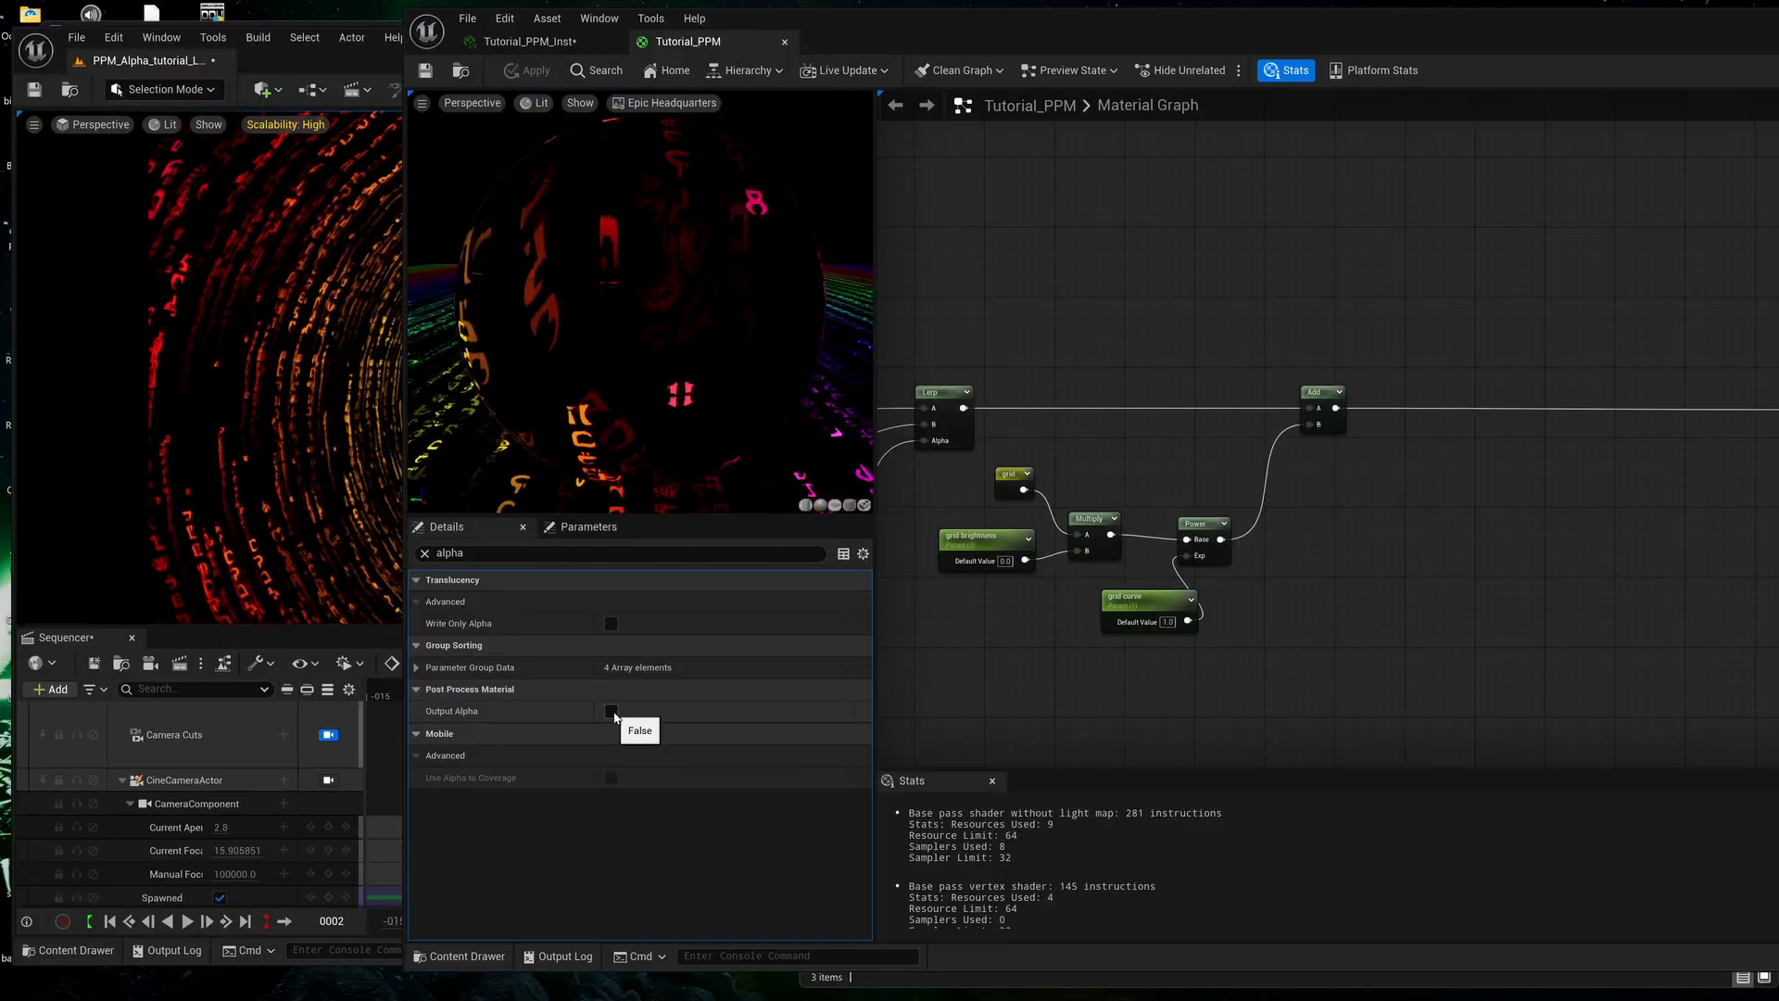
right_drag(1074, 684, 989, 684)
right_drag(1522, 513, 1353, 533)
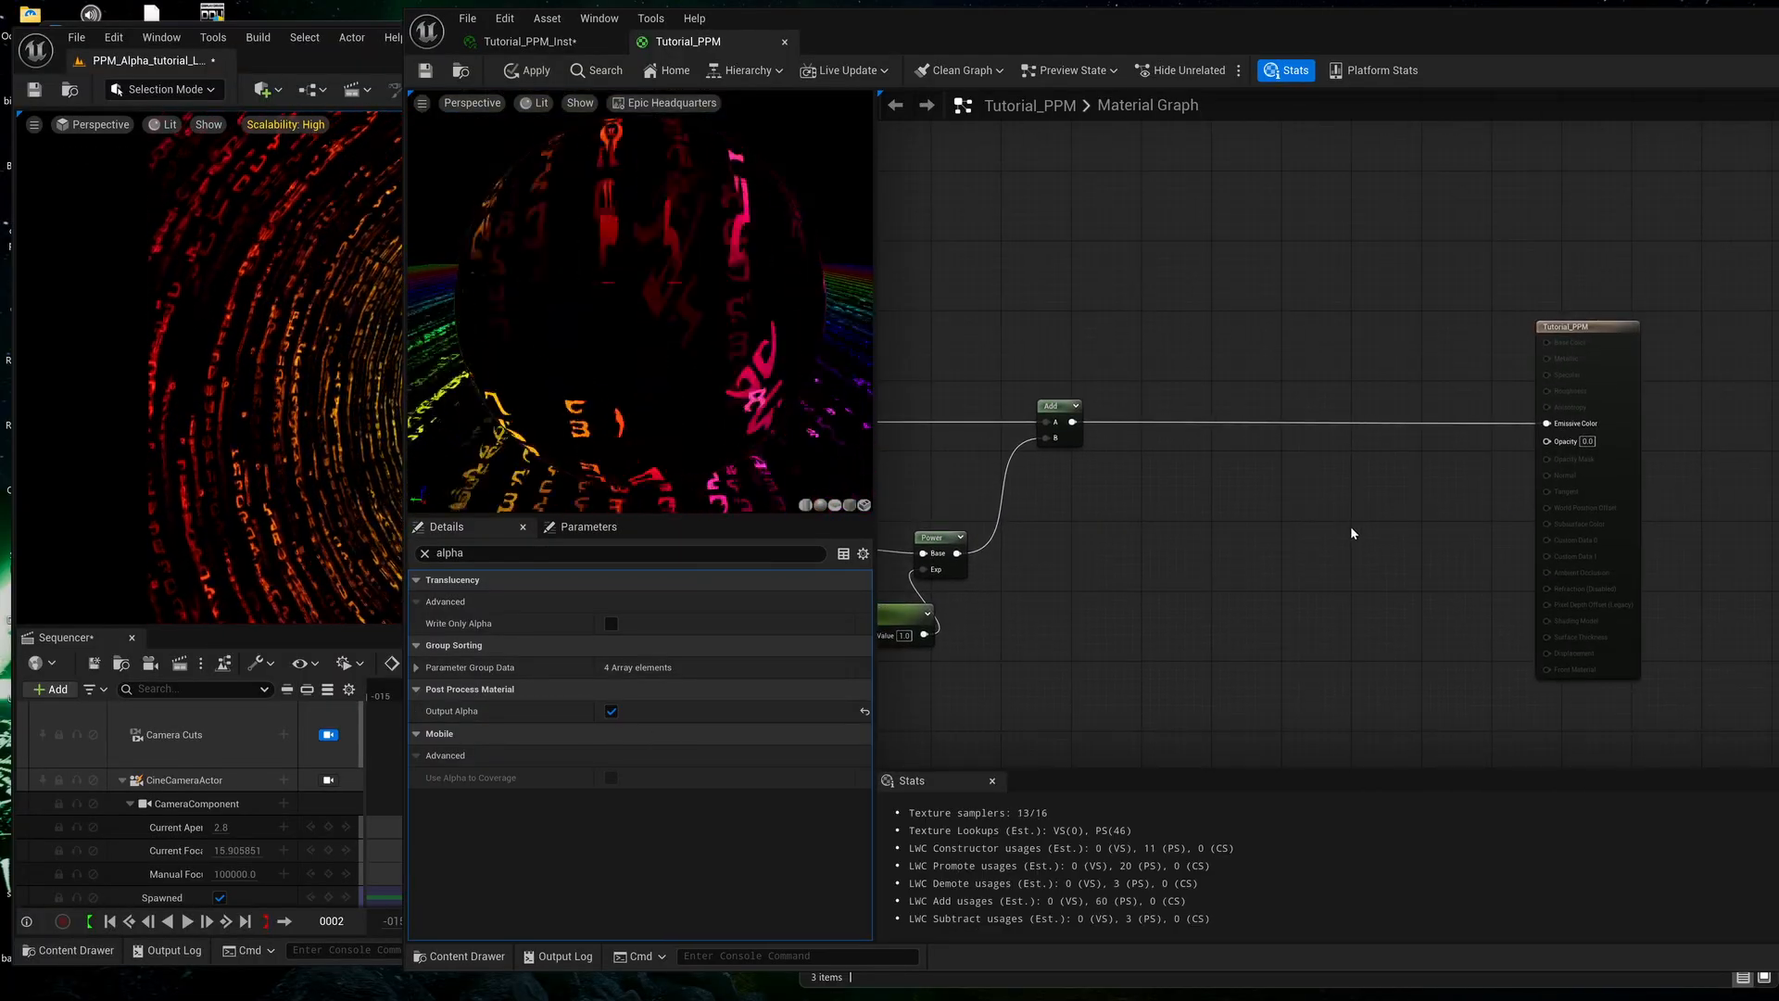
click(426, 74)
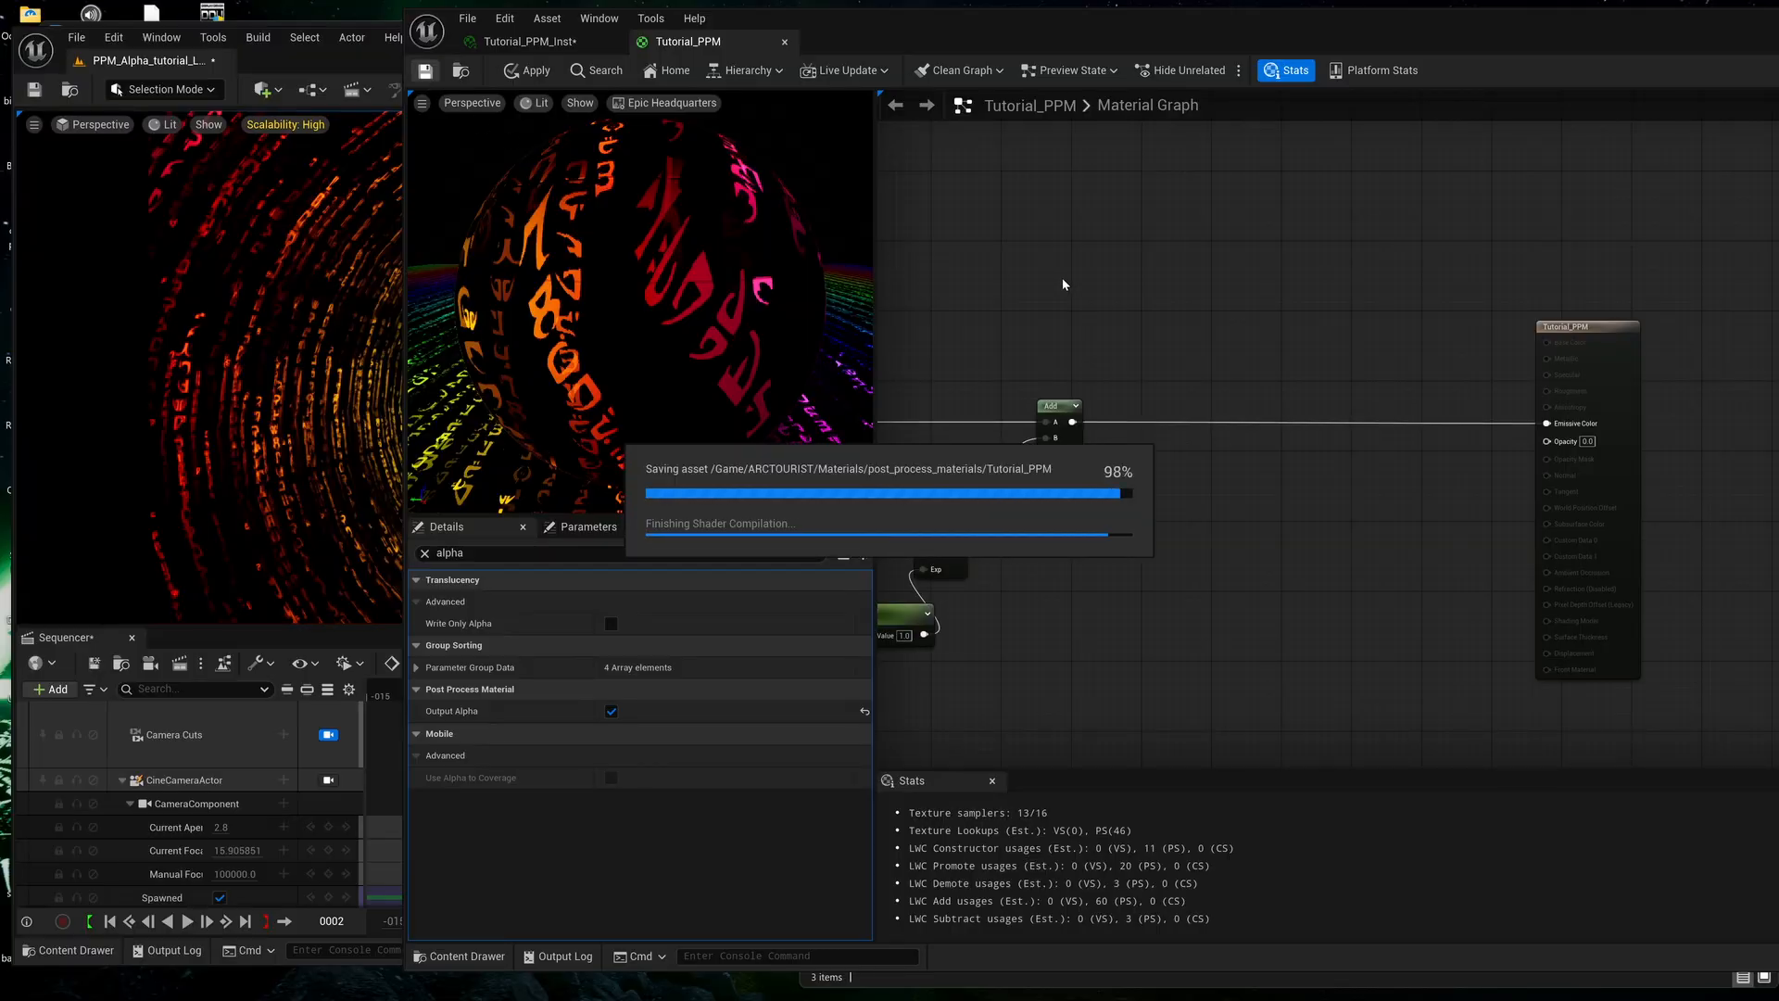
Render the Tutorial_LS job locally from the Movie Render Queue to D:/movie_renders/Alpha_Test1.
mouse_move(1238, 997)
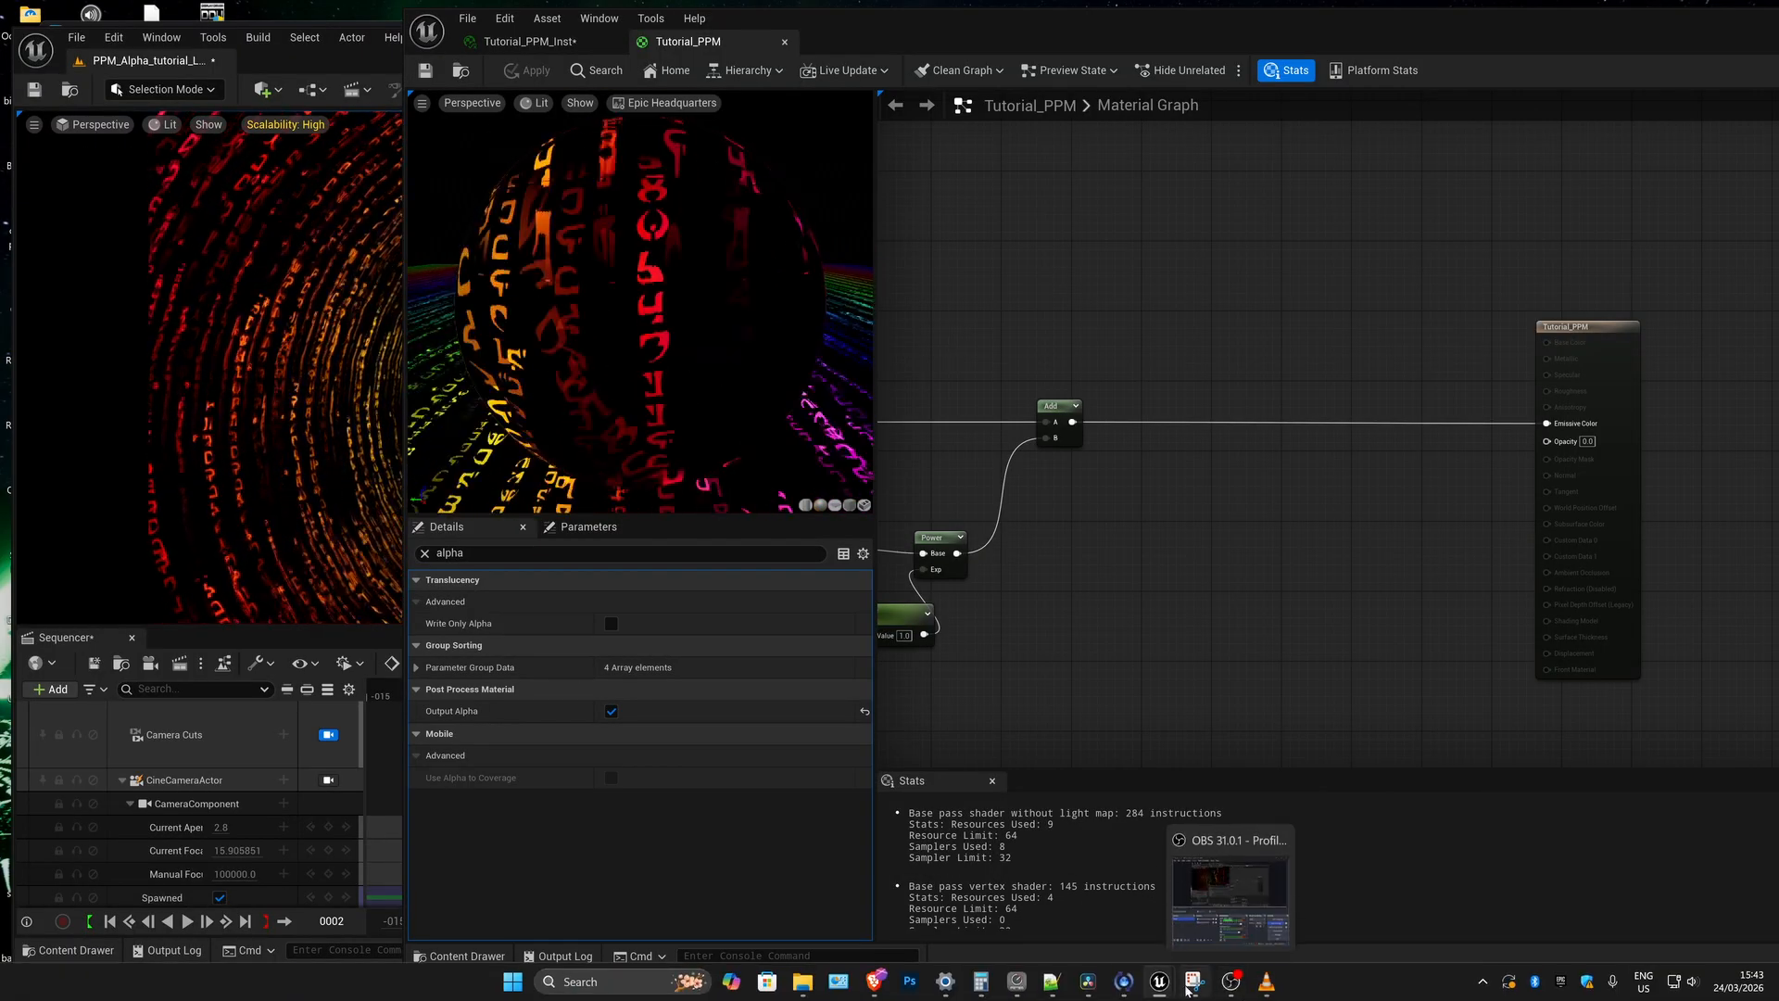
mouse_move(1160, 982)
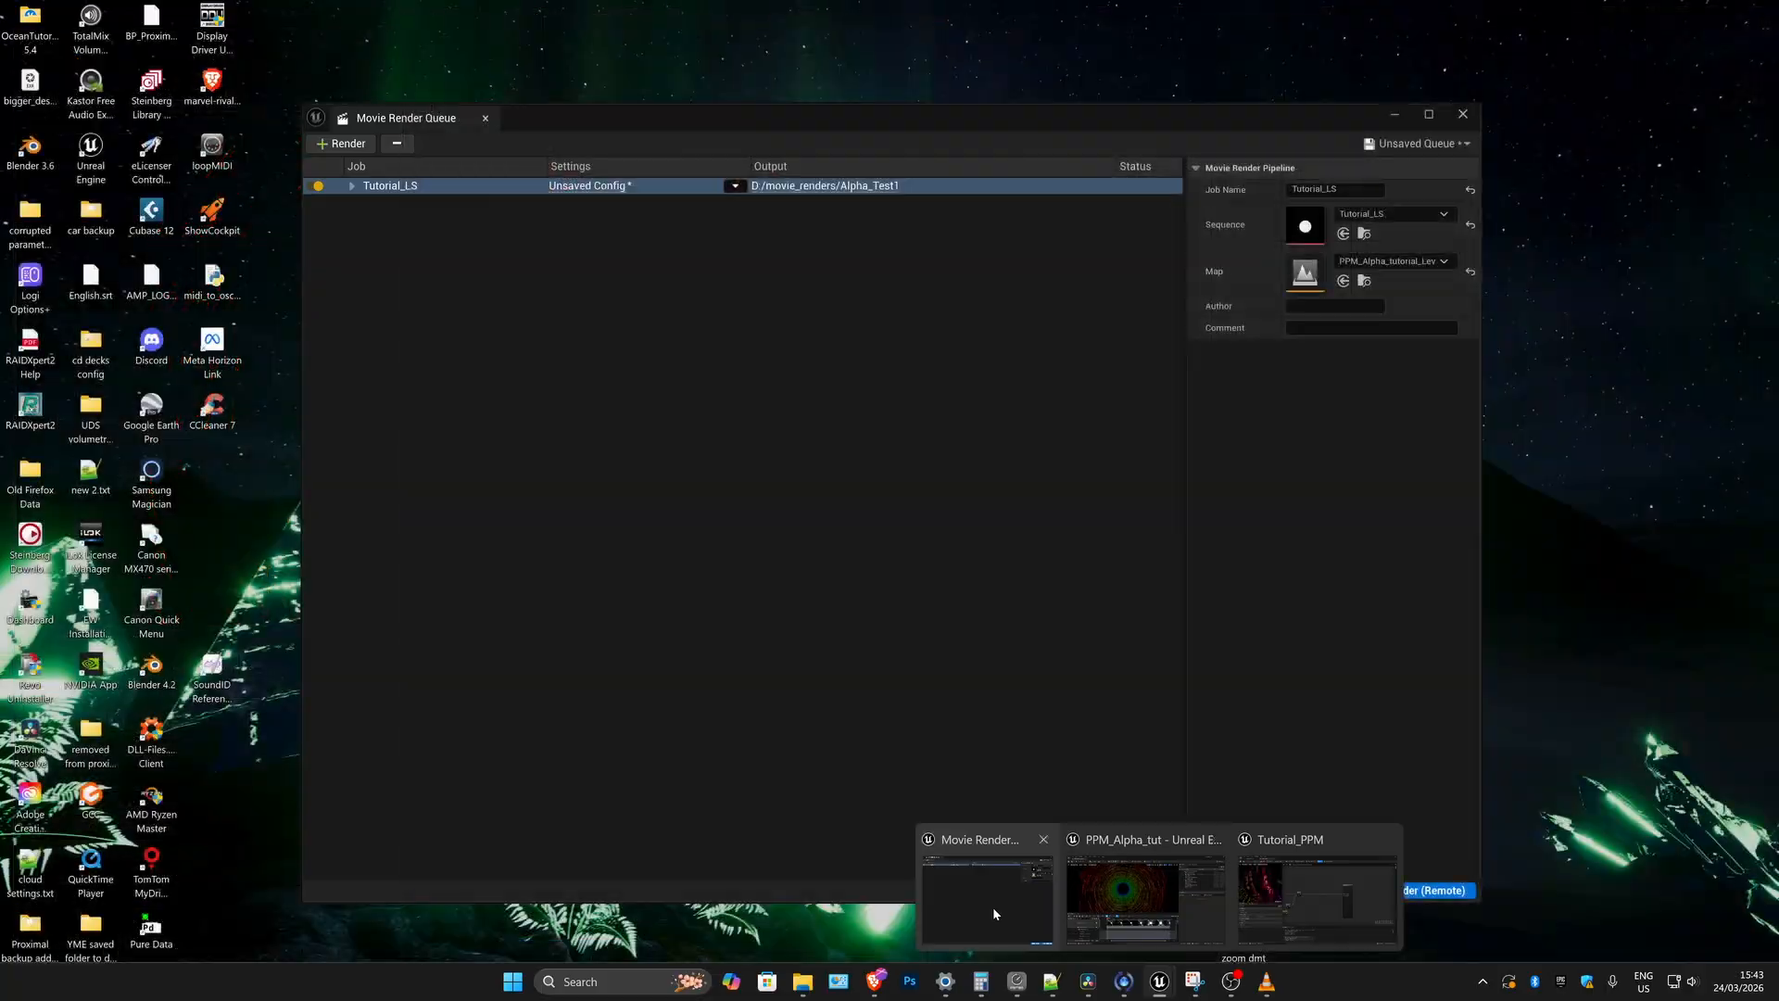
click(992, 906)
click(1322, 891)
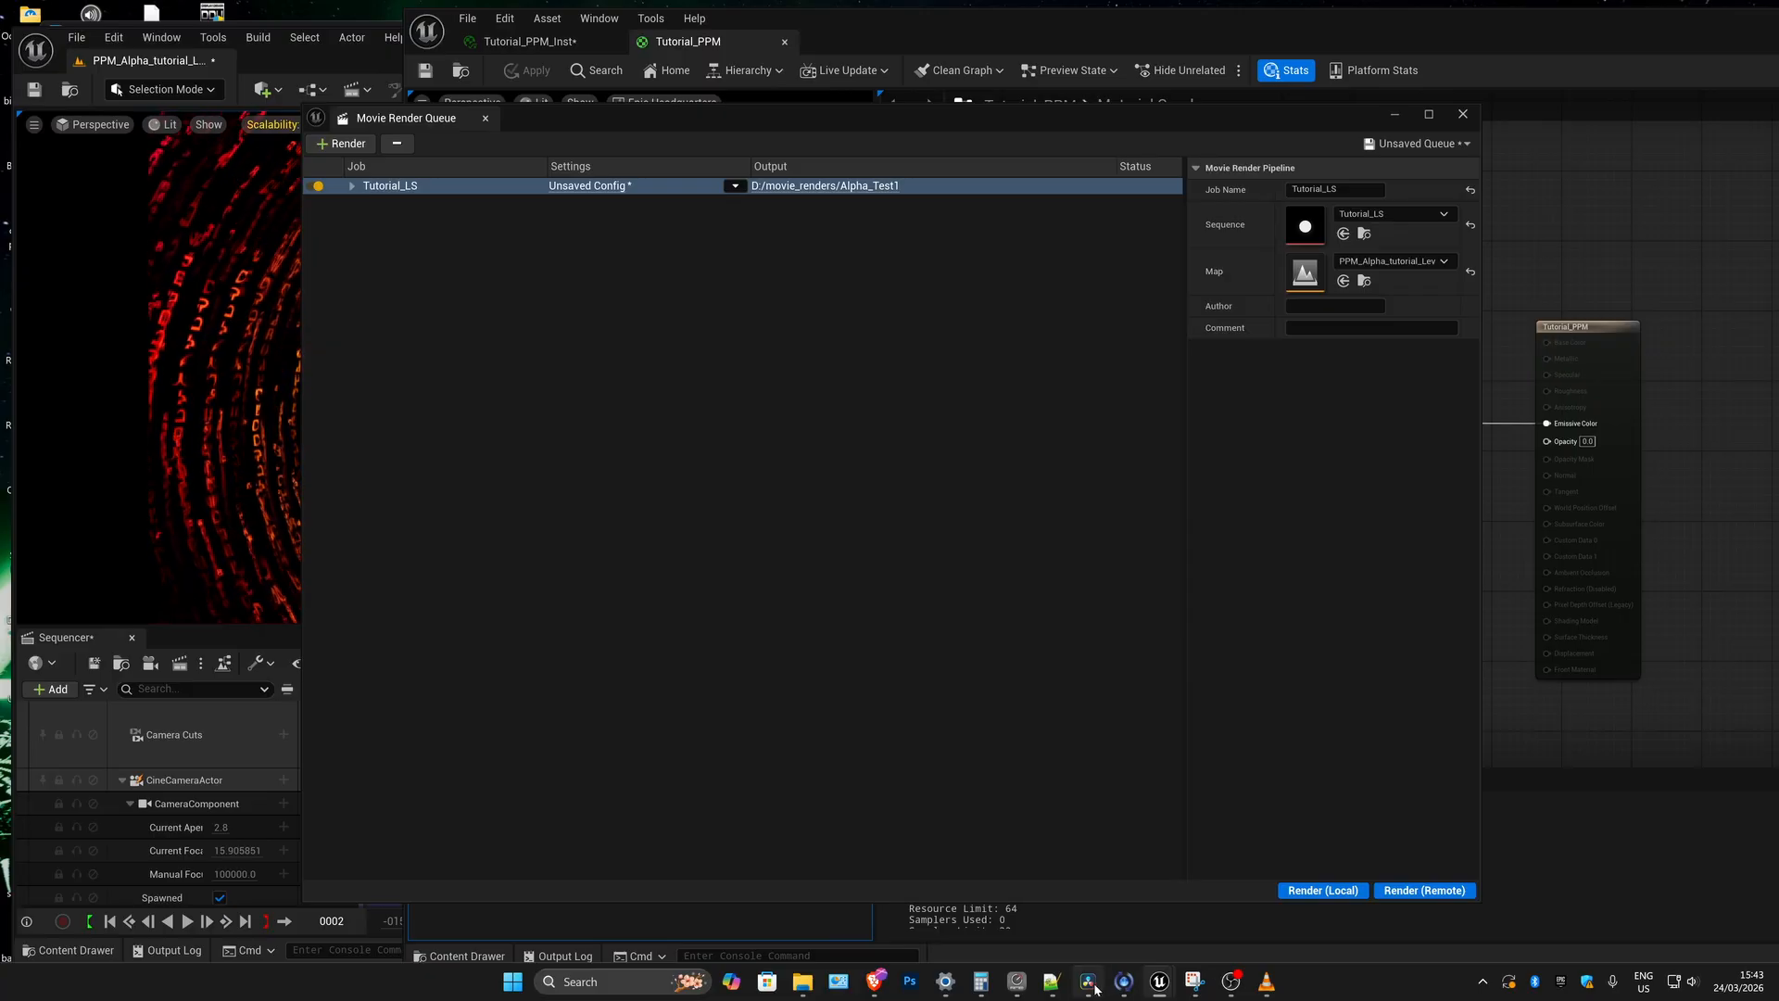
Switch to DaVinci Resolve and scrub Timeline 1 to check the transparency of the EXR clip rendered with Output Alpha enabled.
click(1090, 984)
drag(702, 584, 849, 580)
drag(1147, 35, 813, 63)
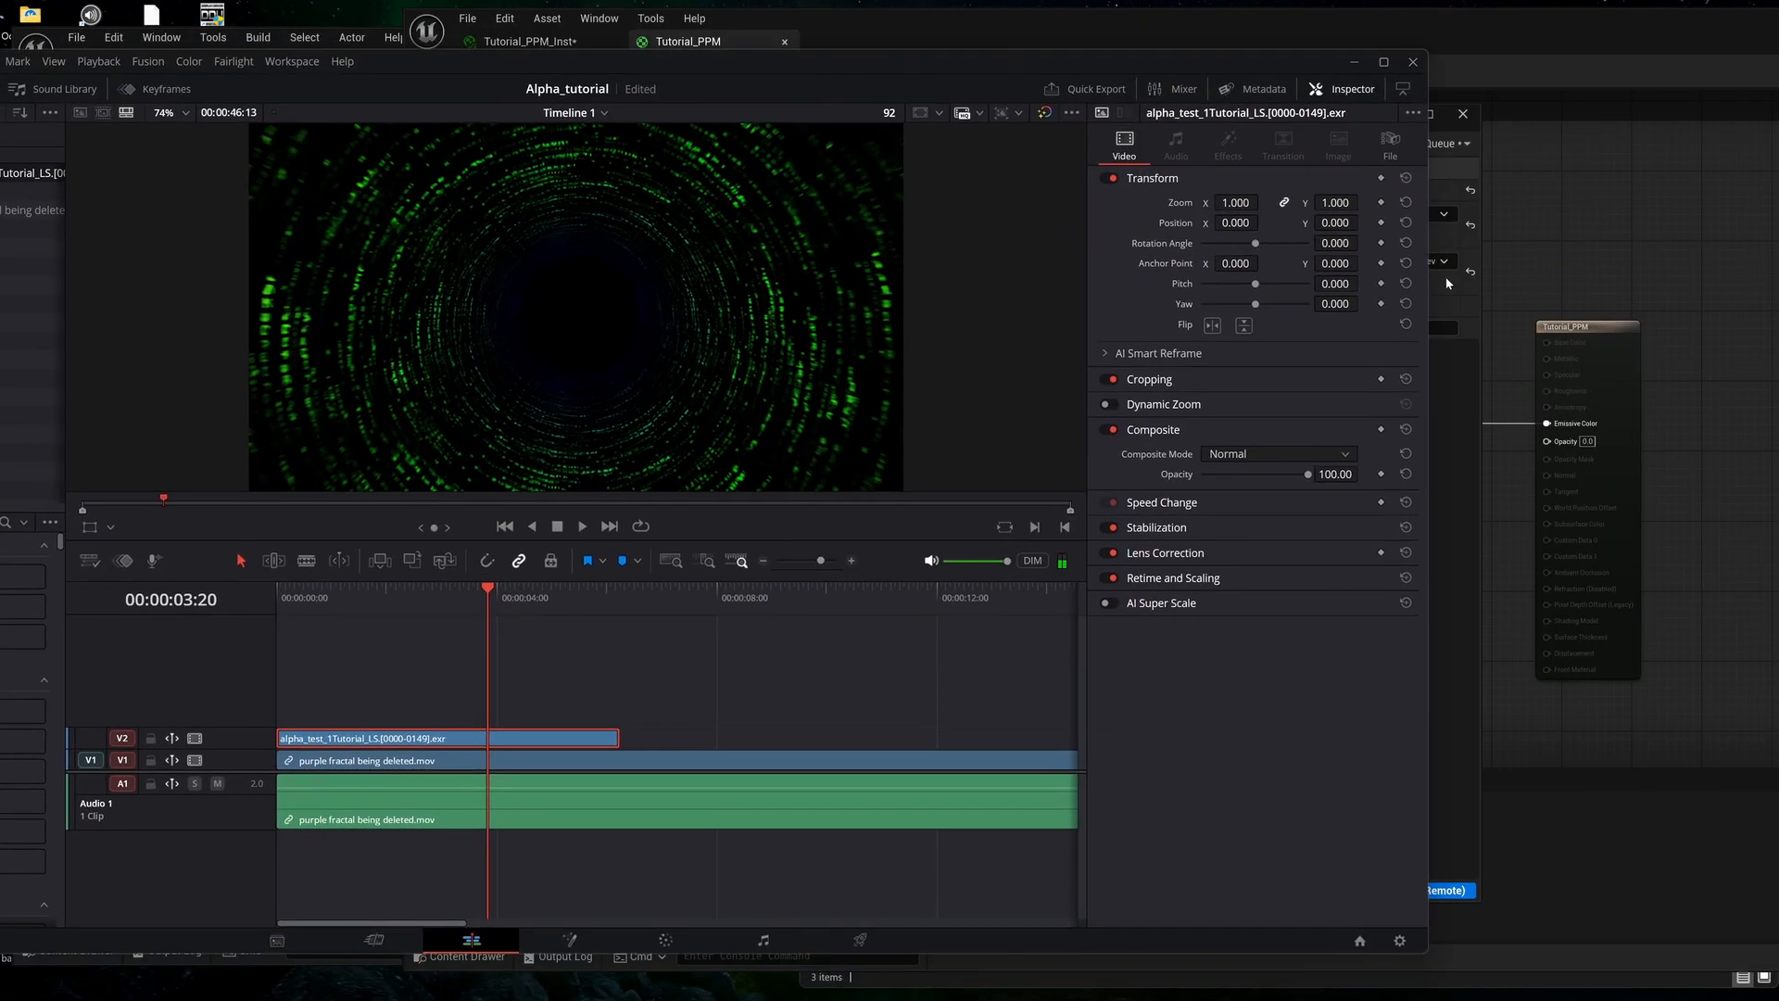
Return to Unreal's Material Editor, set the Opacity input of the Tutorial_PPM output node to 1.0, and save the material.
click(1566, 281)
right_drag(1301, 444, 1211, 469)
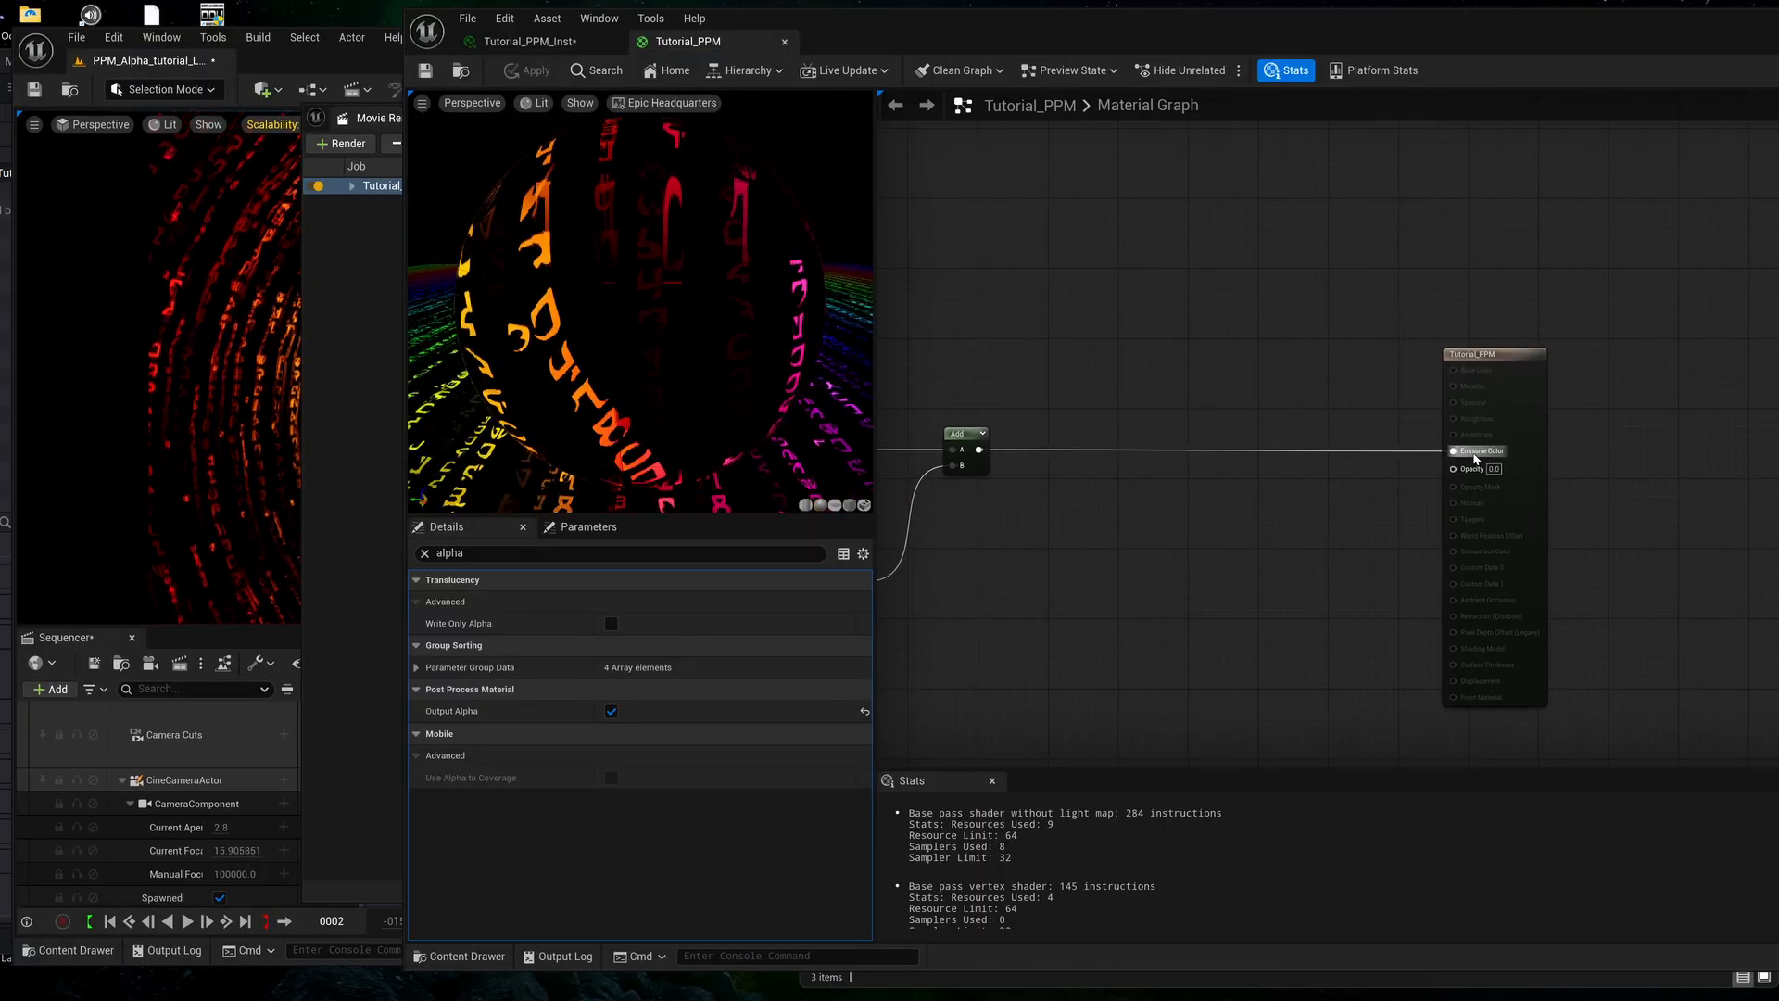
right_drag(1351, 479, 1286, 473)
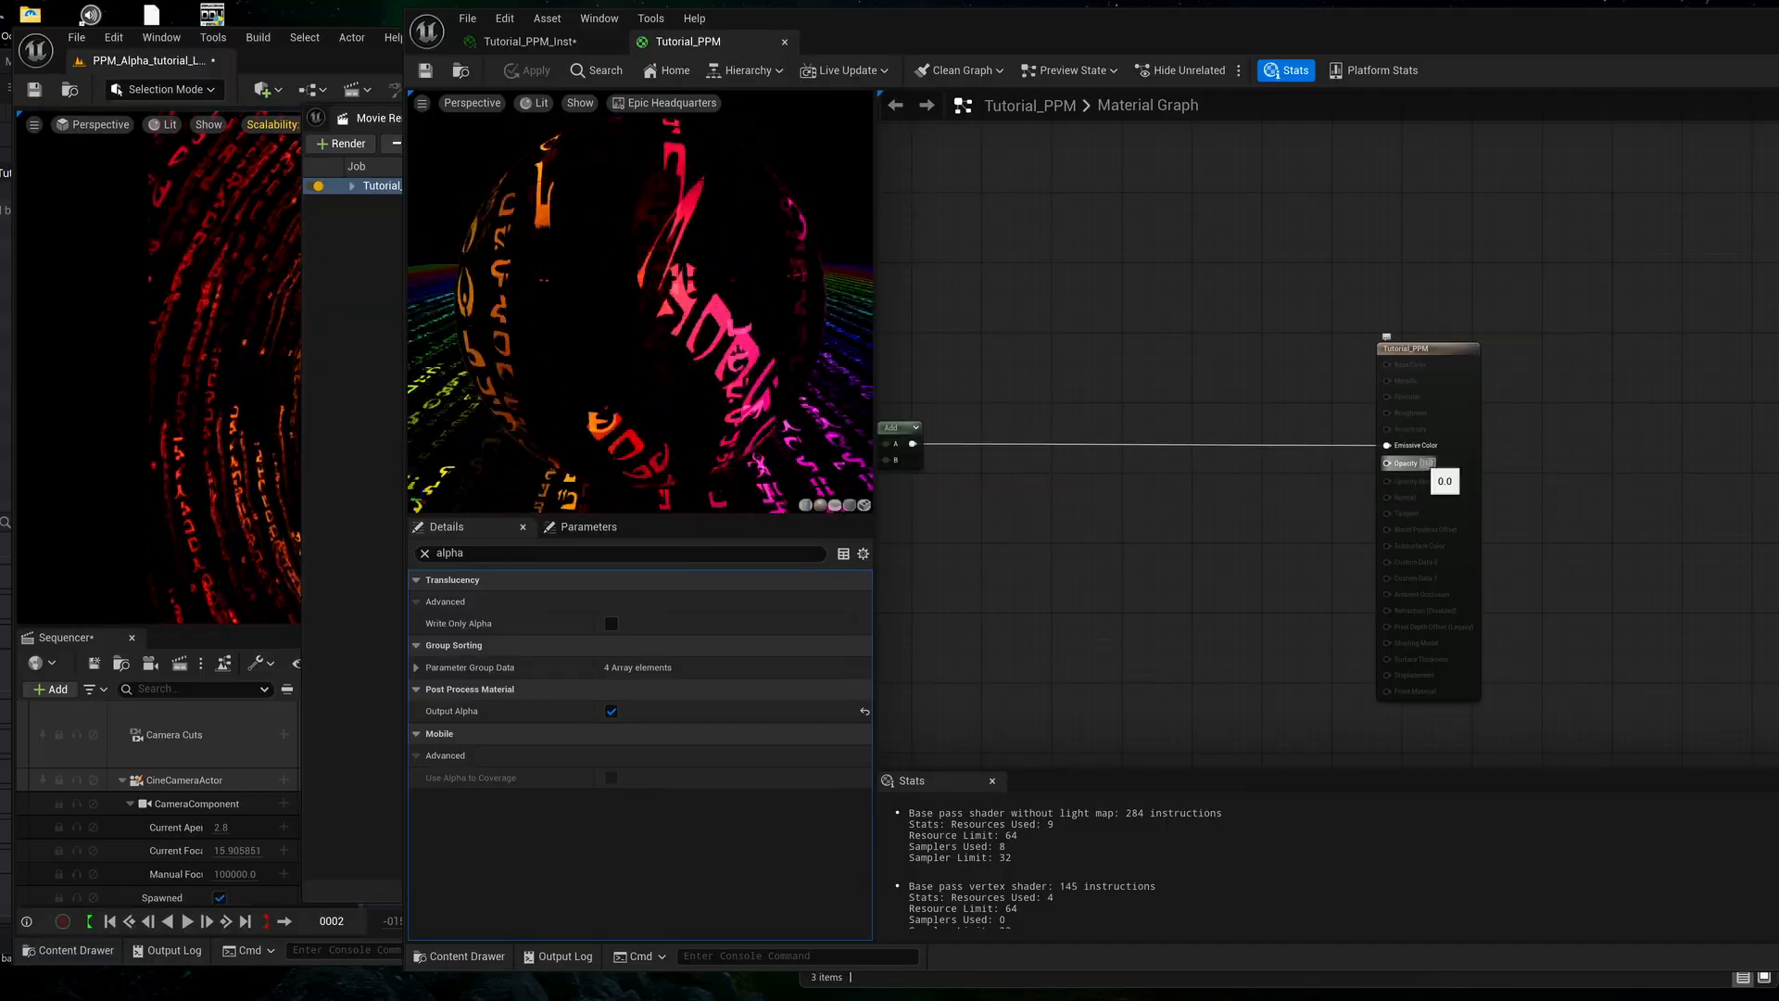
key(Return)
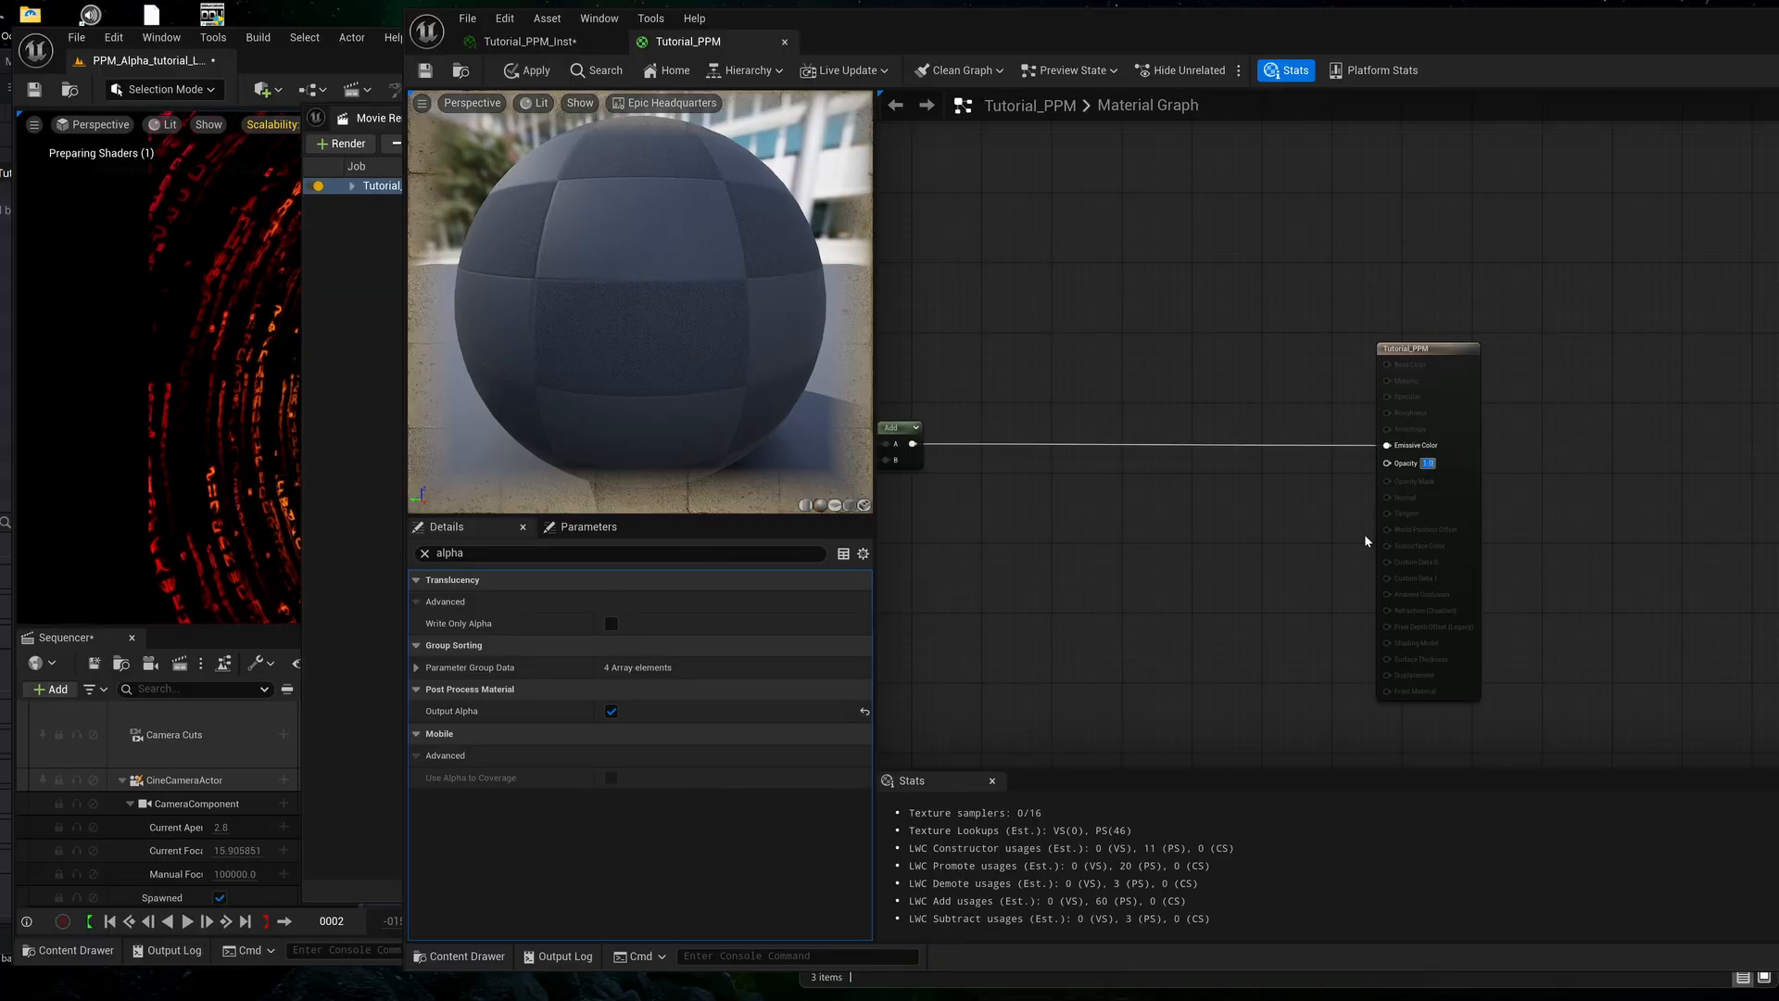
click(426, 71)
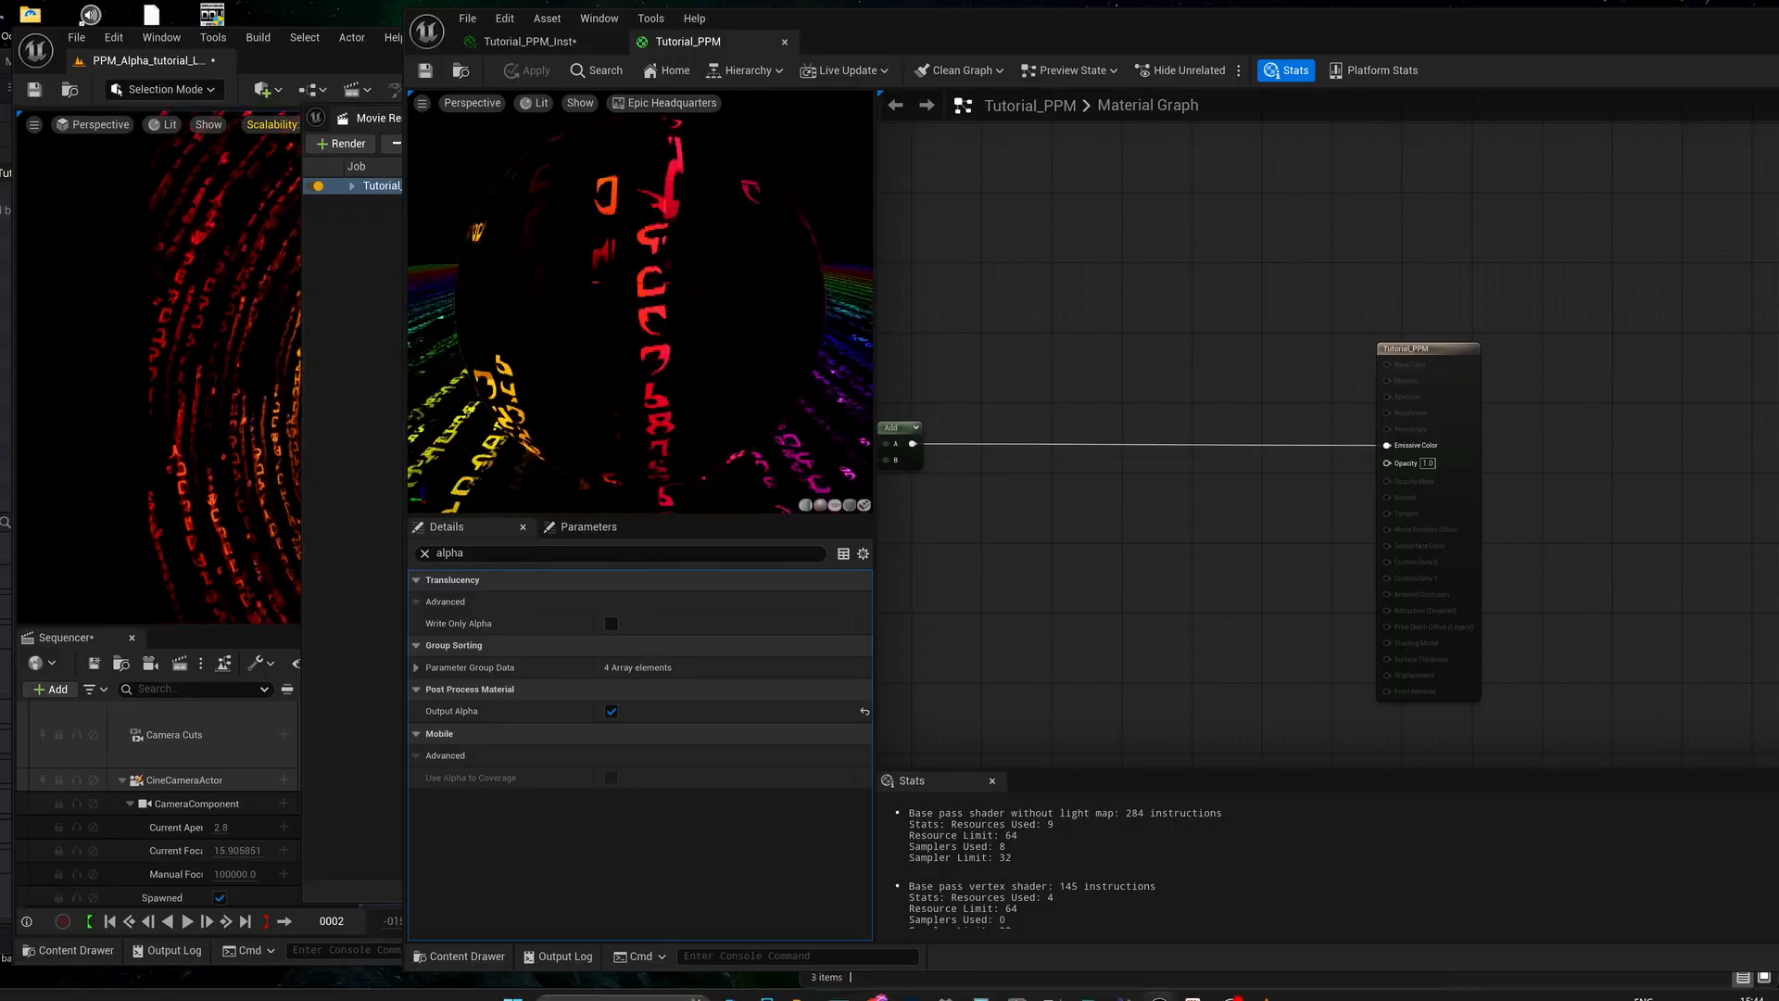
Render the Tutorial_LS job locally again with the material's opacity at 1.0.
mouse_move(1162, 990)
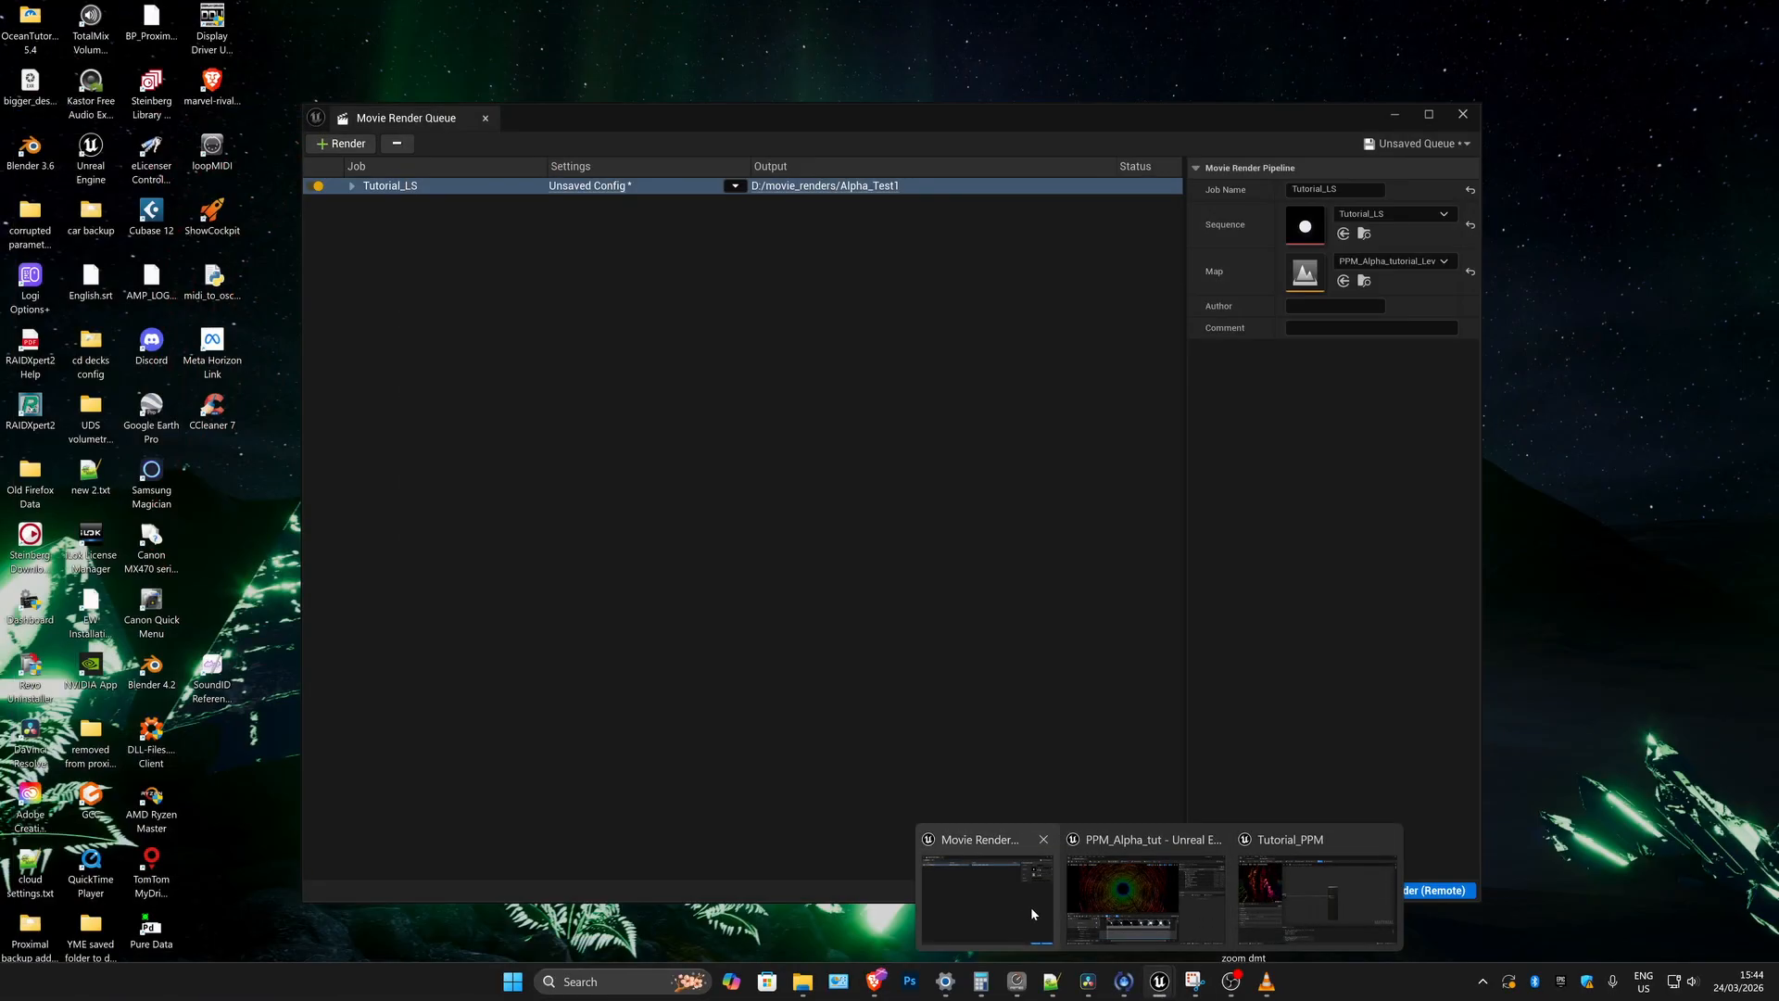
click(1030, 907)
click(1321, 890)
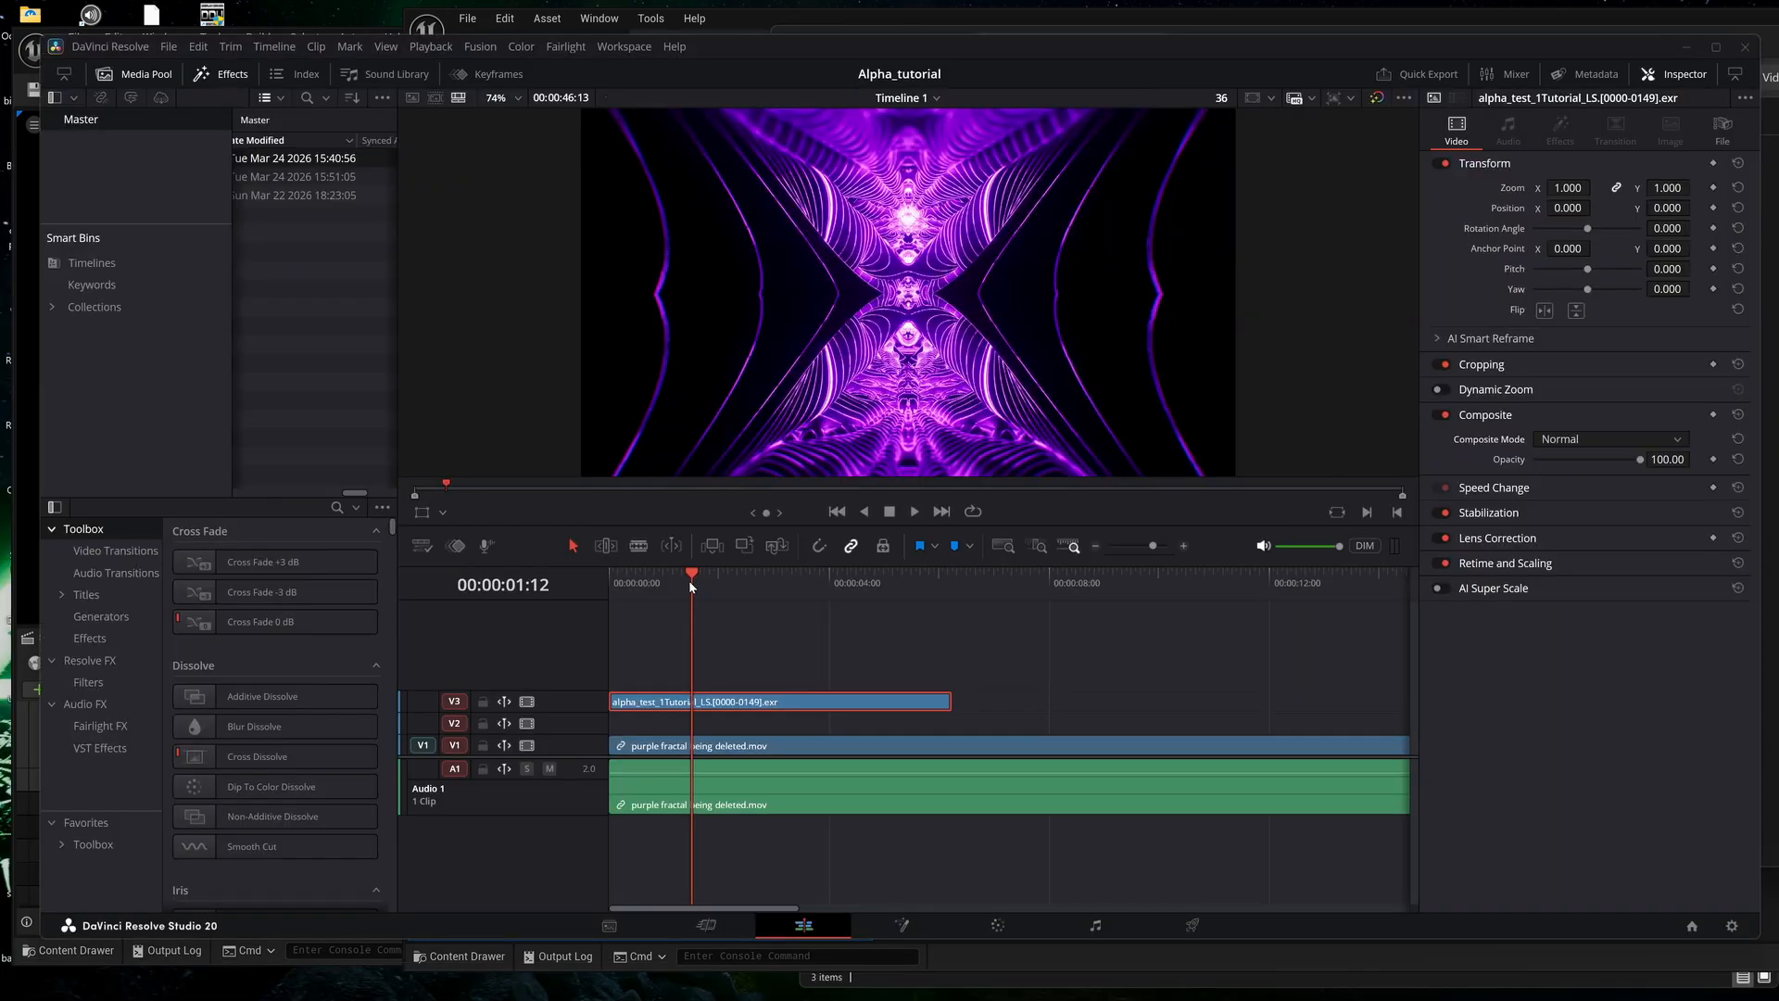
Scrub the EXR clip over the purple fractal clip in DaVinci Resolve, then return to Unreal's Tutorial_PPM graph.
drag(688, 580, 777, 619)
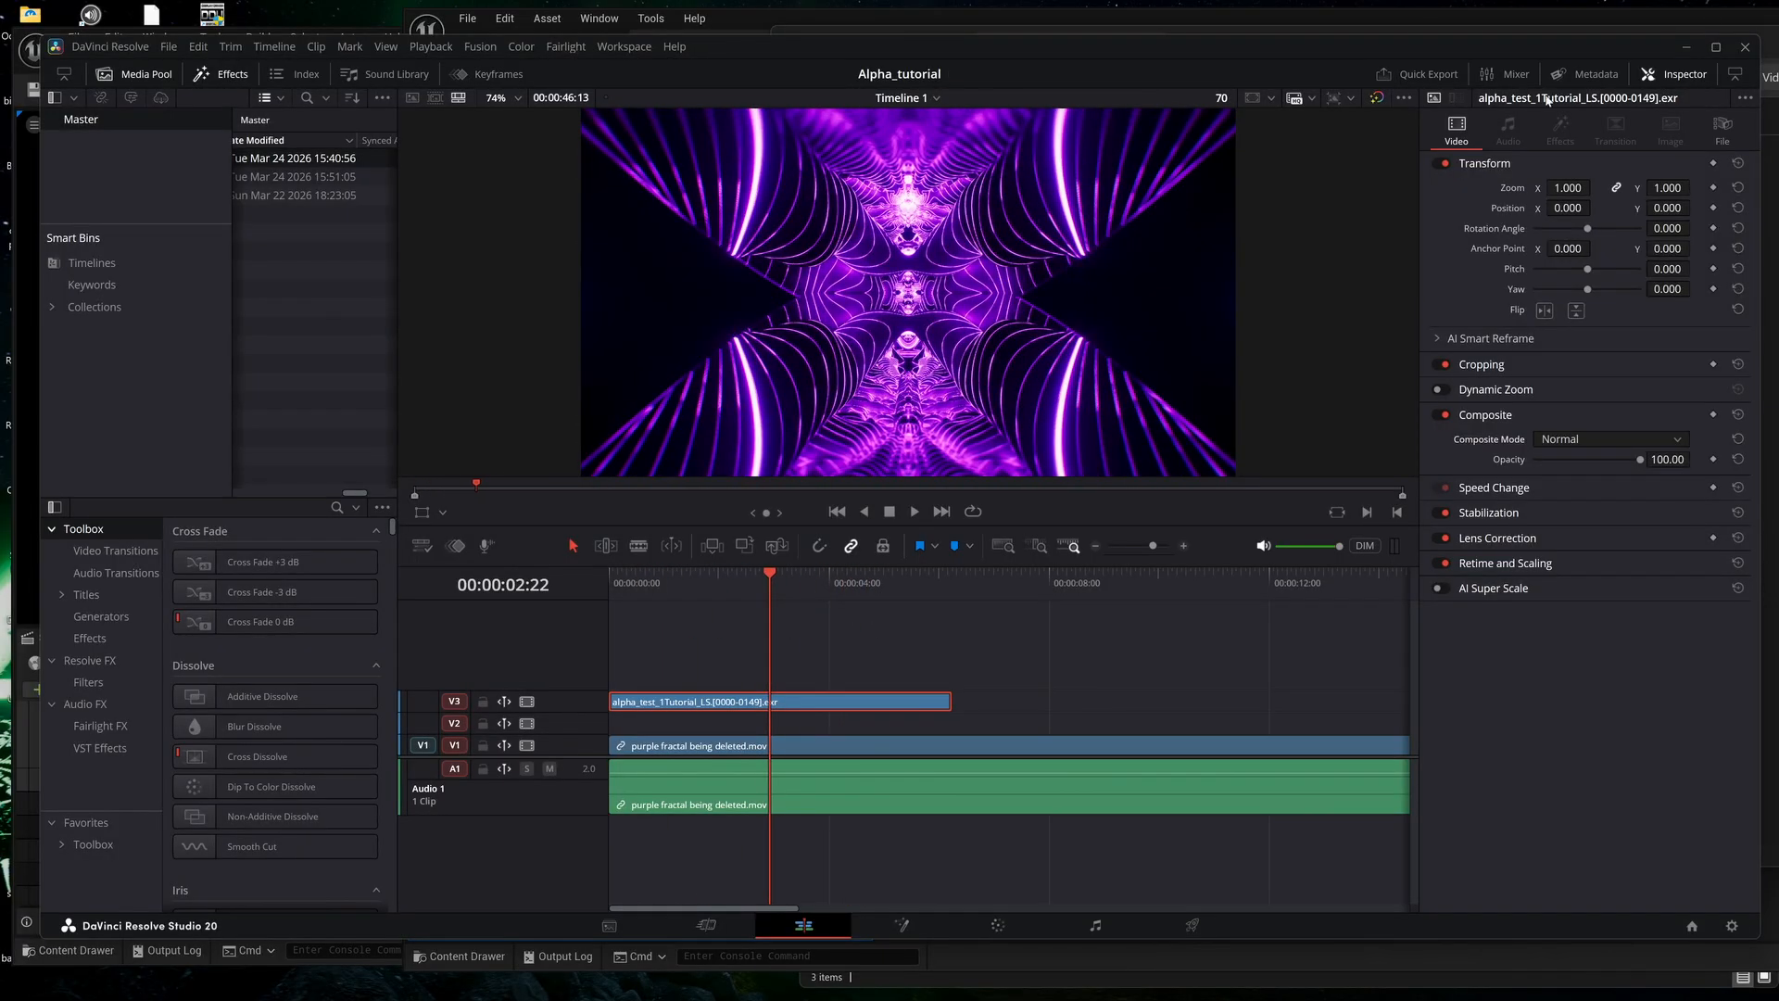
click(1685, 48)
click(722, 42)
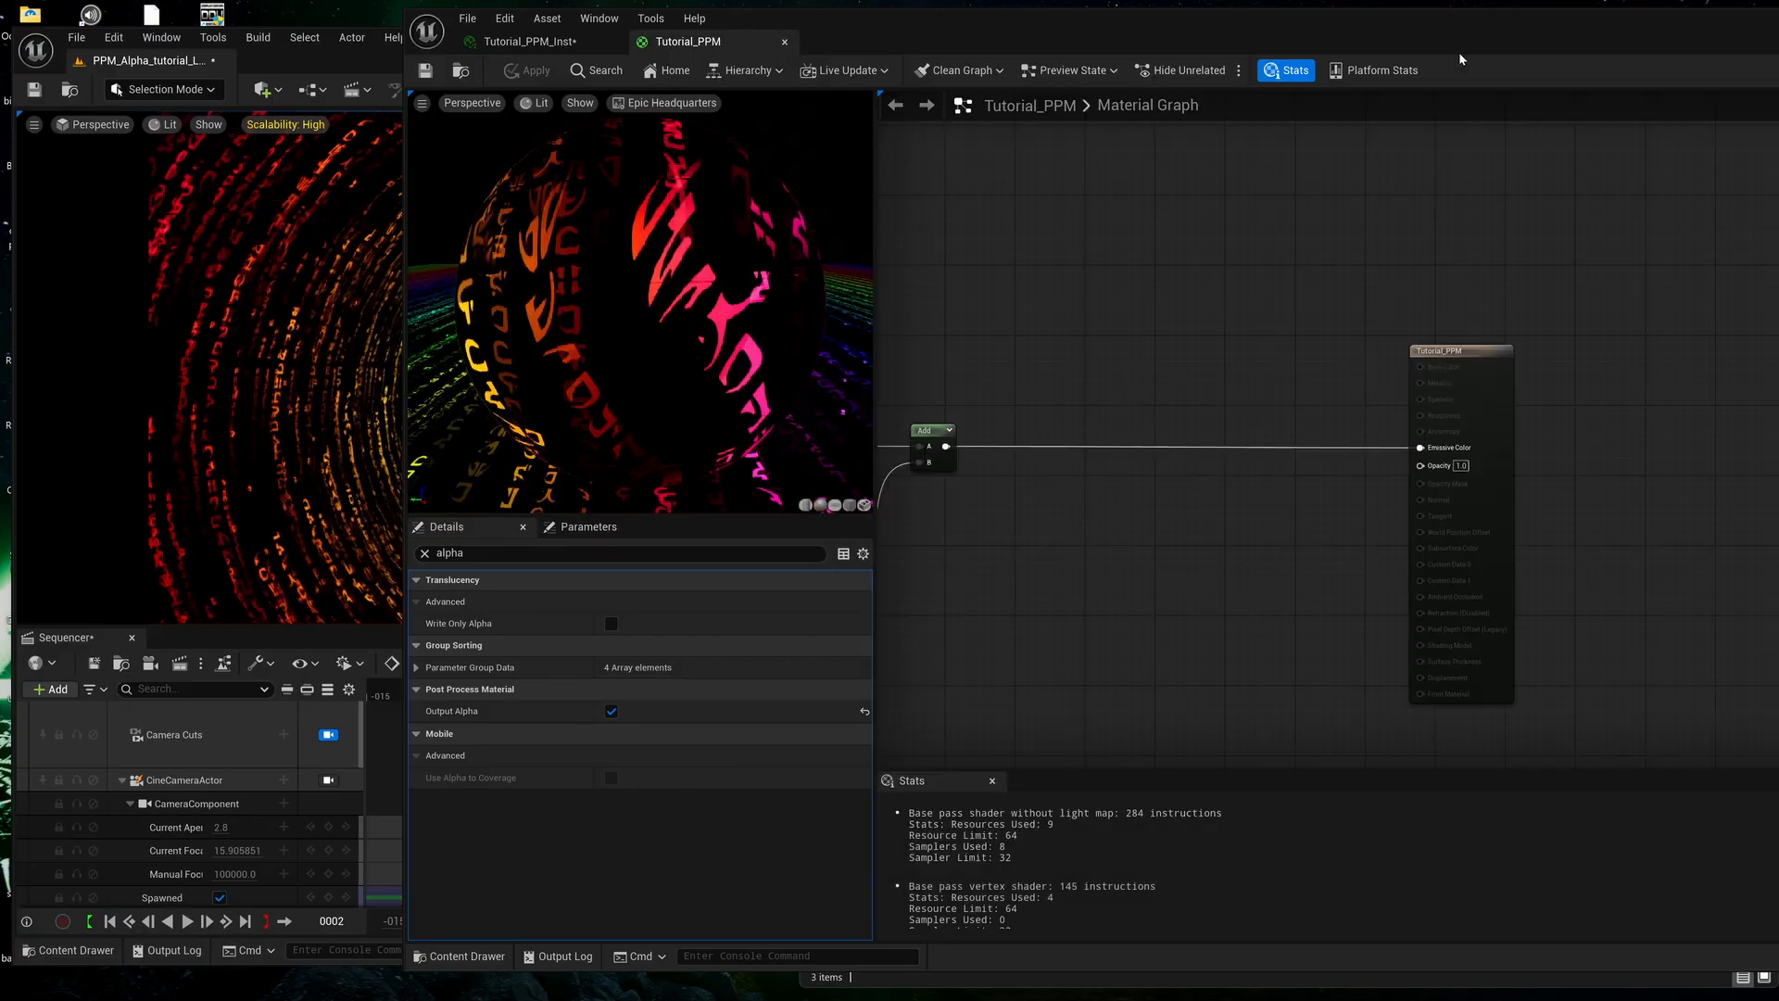
Add the gradient_ring texture from the Tutorial folder to the Tutorial_PPM graph and connect its RGB output to Opacity.
drag(1453, 40, 1366, 47)
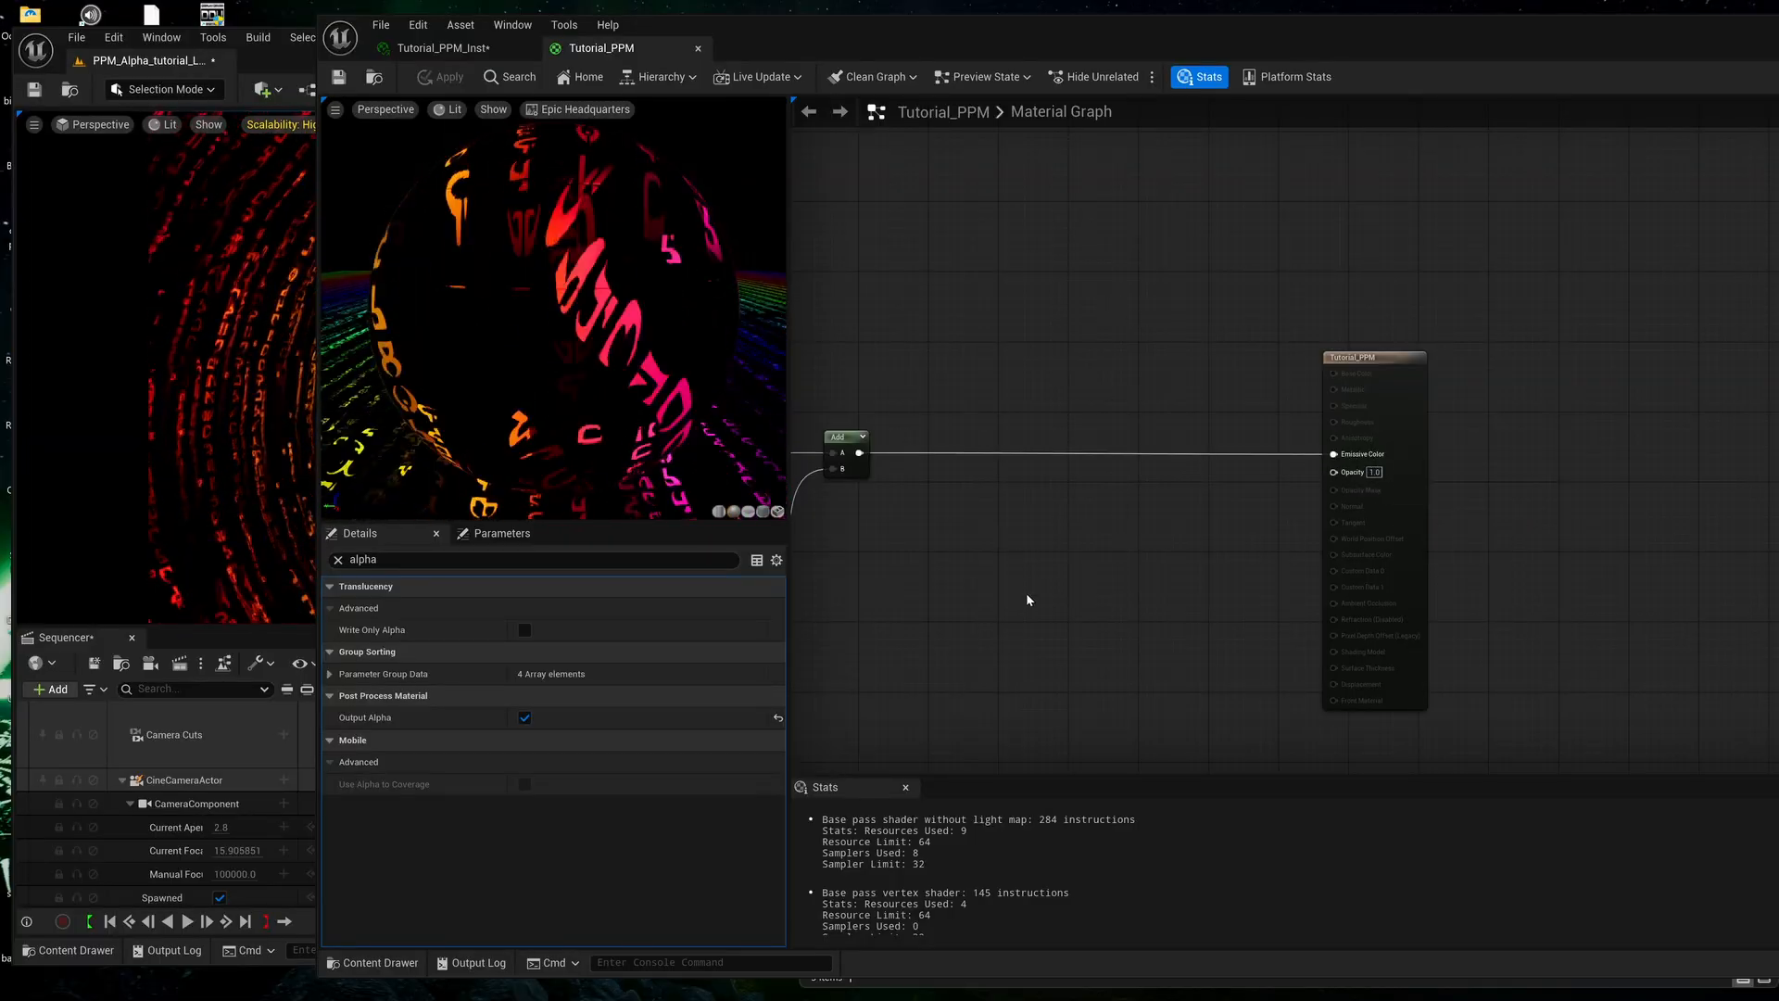
click(383, 969)
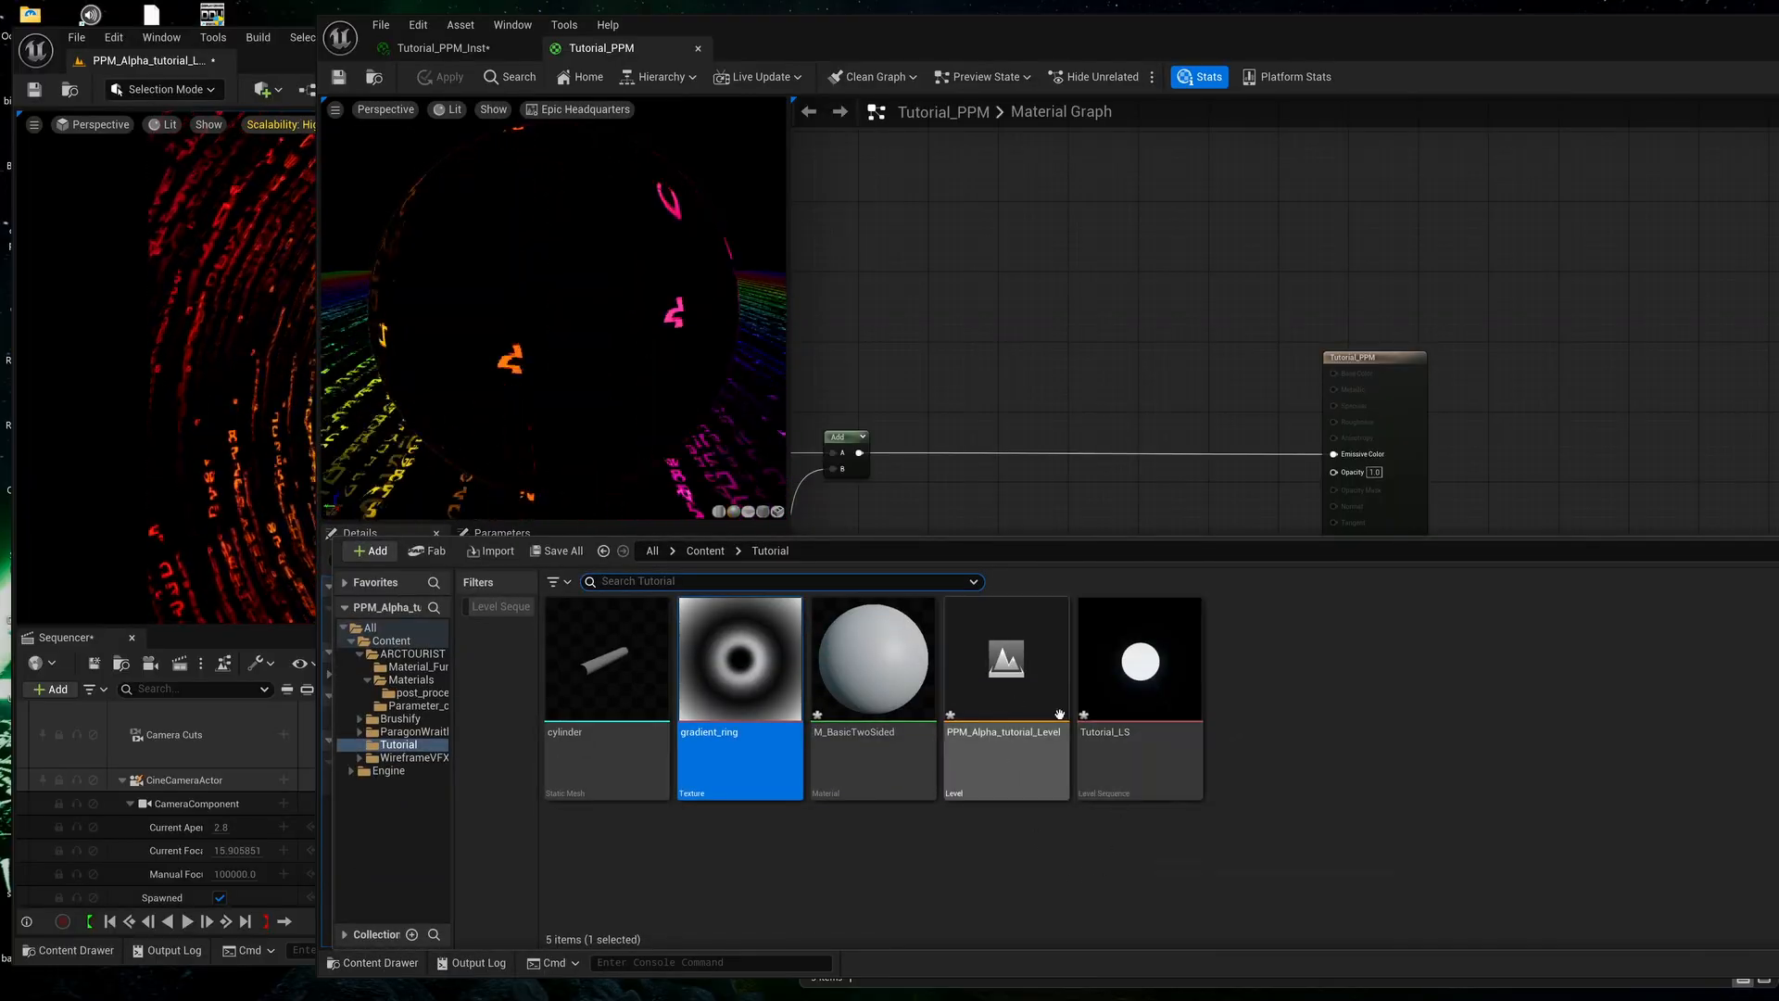
drag(737, 705, 1101, 501)
right_drag(1216, 516, 1139, 500)
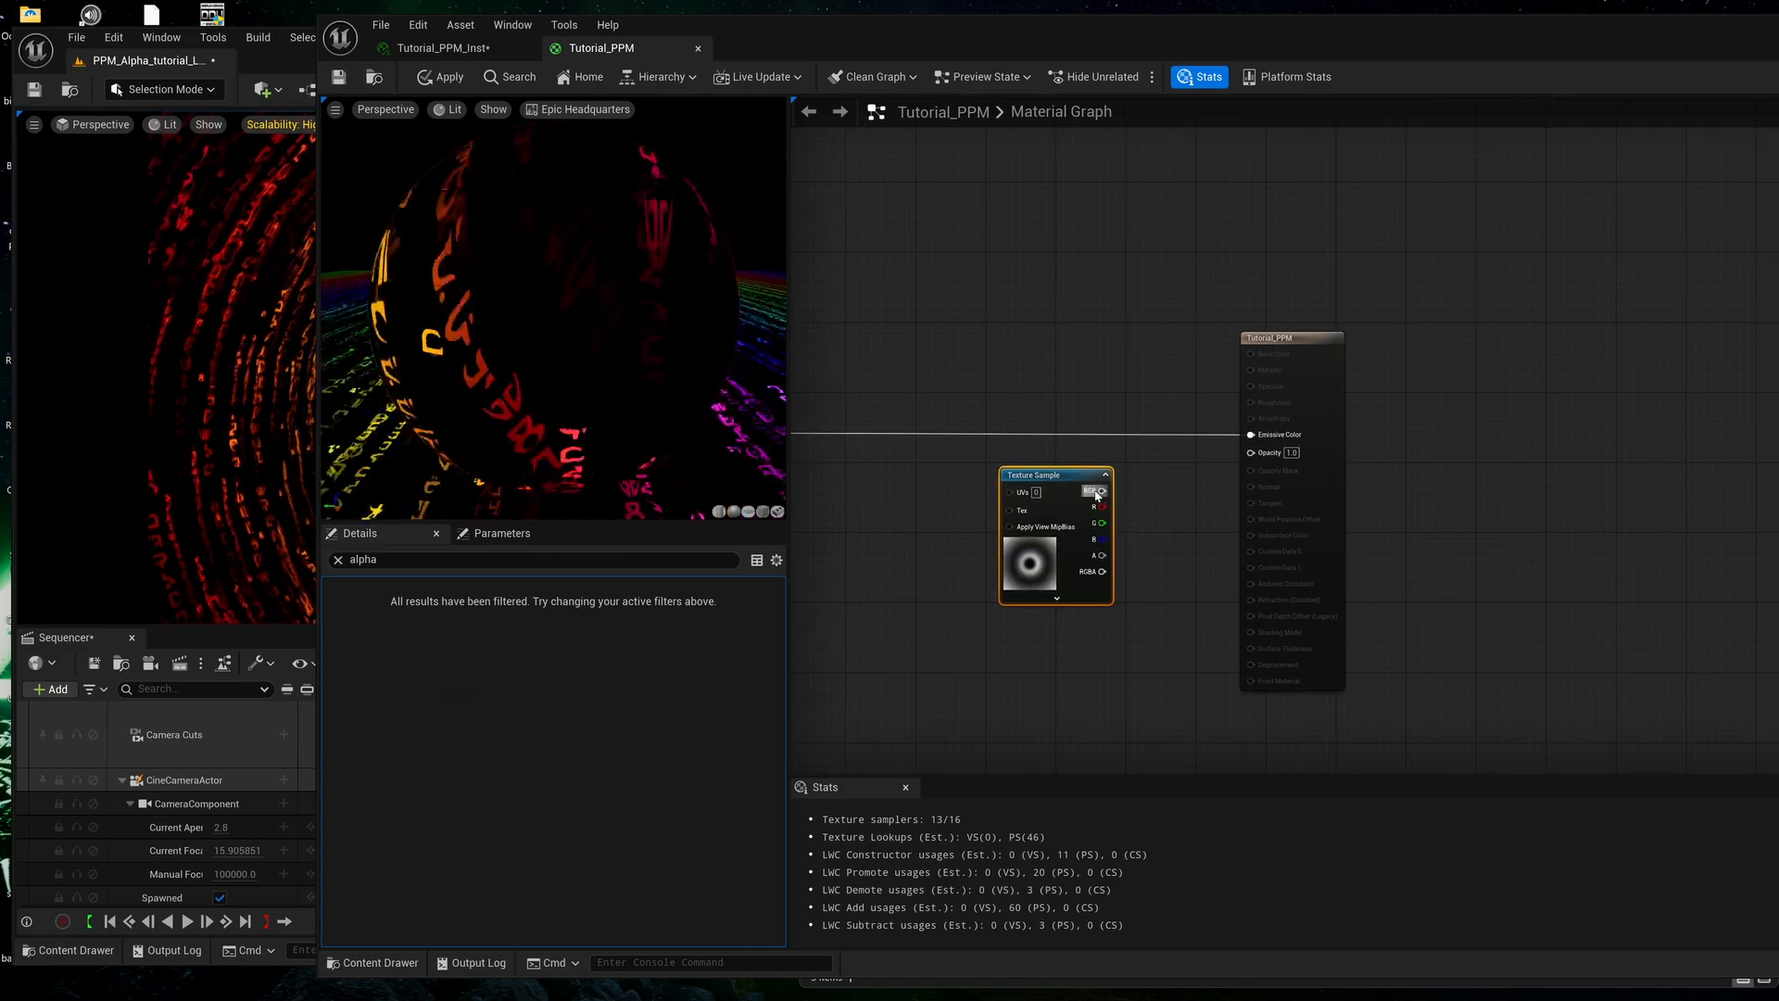
drag(1253, 456, 1252, 454)
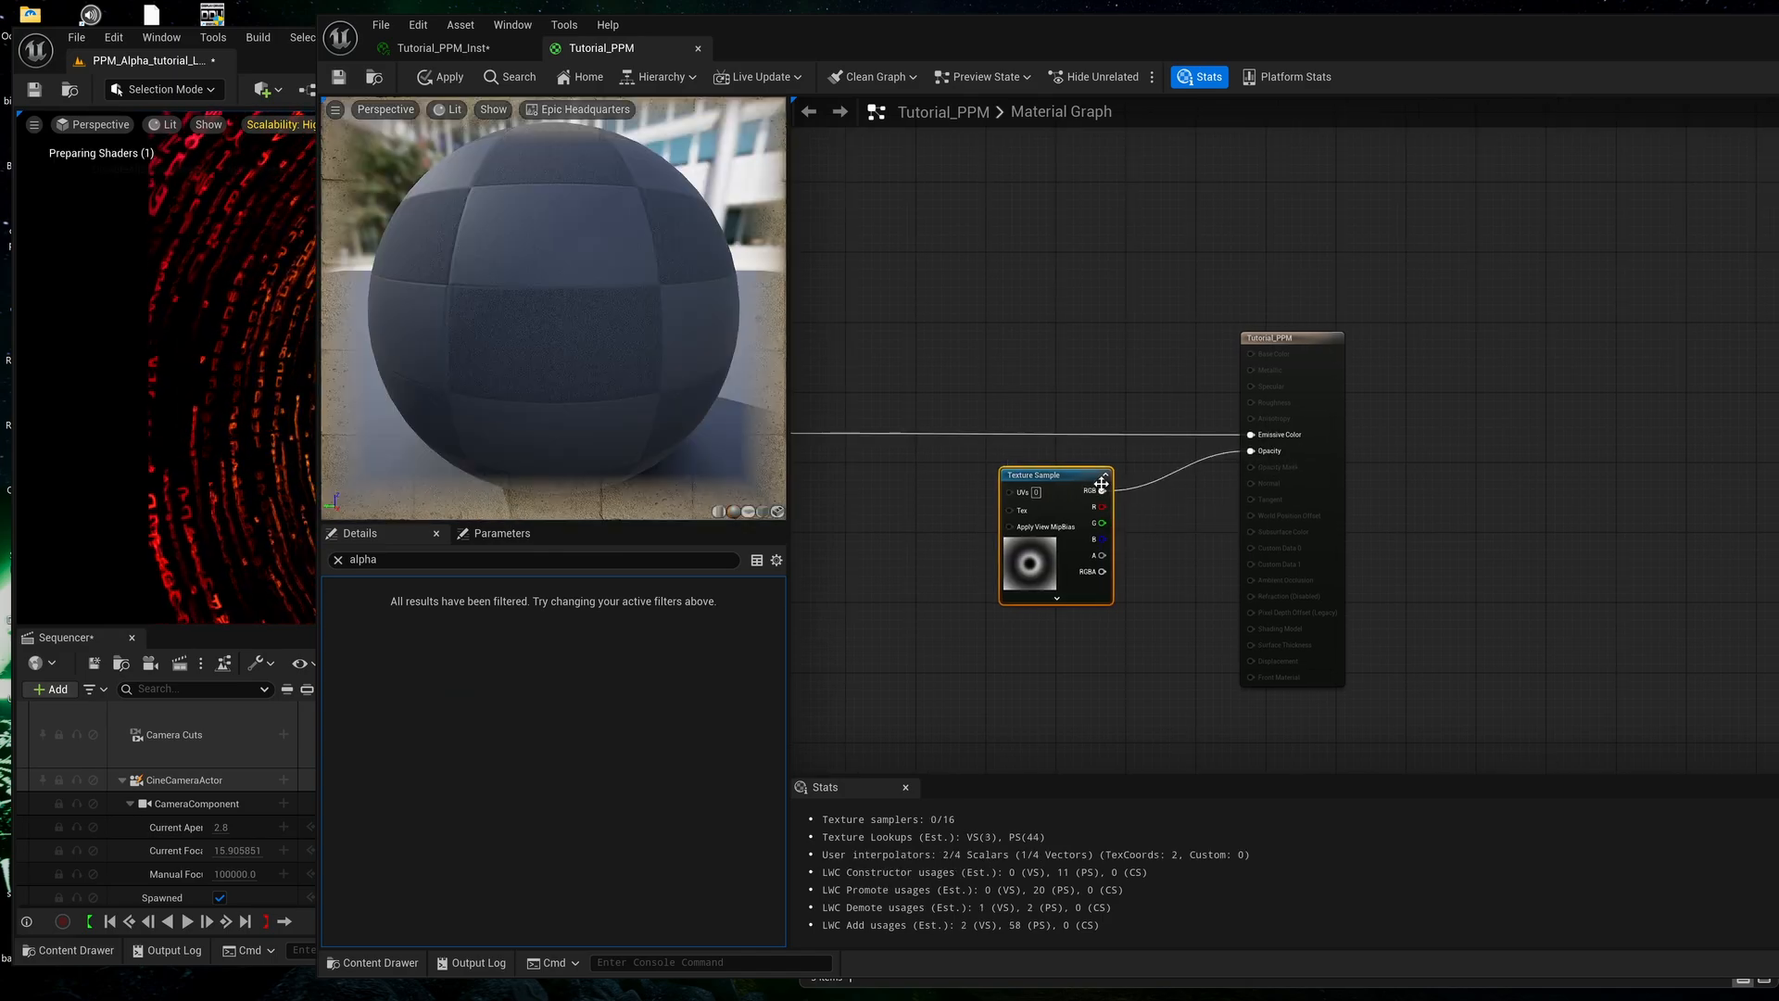
Save the Tutorial_PPM material with the gradient opacity and render the Tutorial_LS job locally.
click(339, 78)
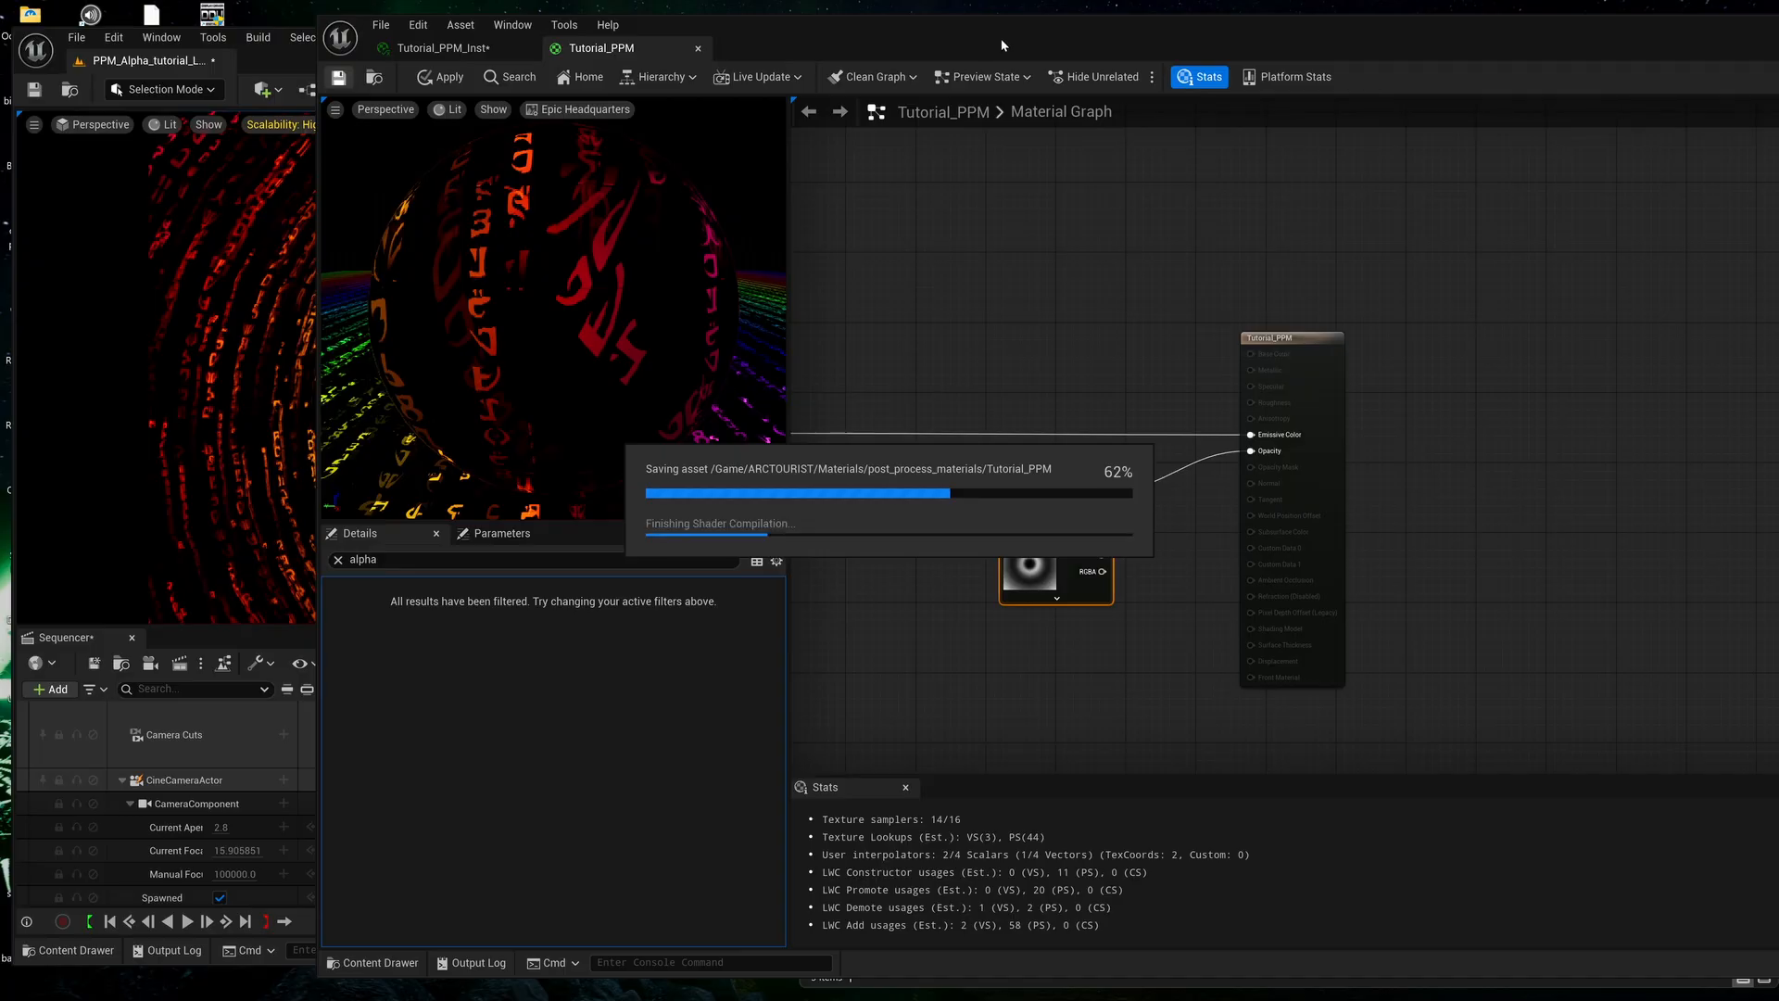
drag(1001, 44, 1051, 42)
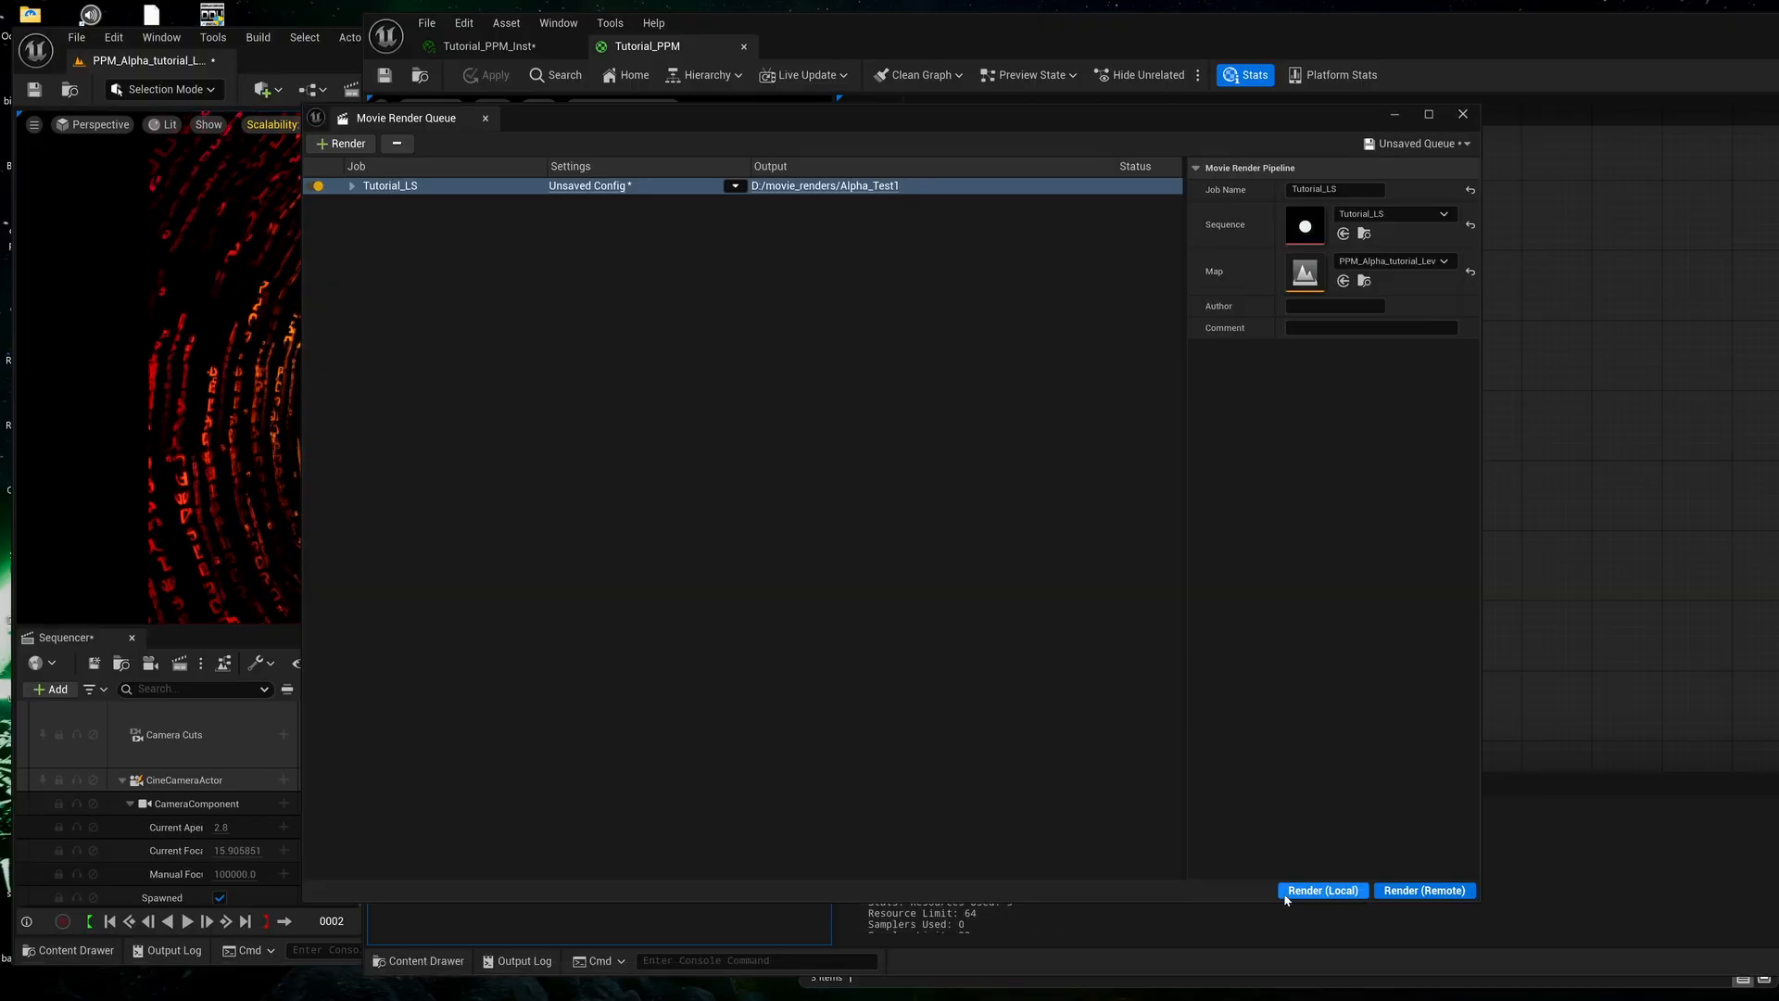
click(1322, 891)
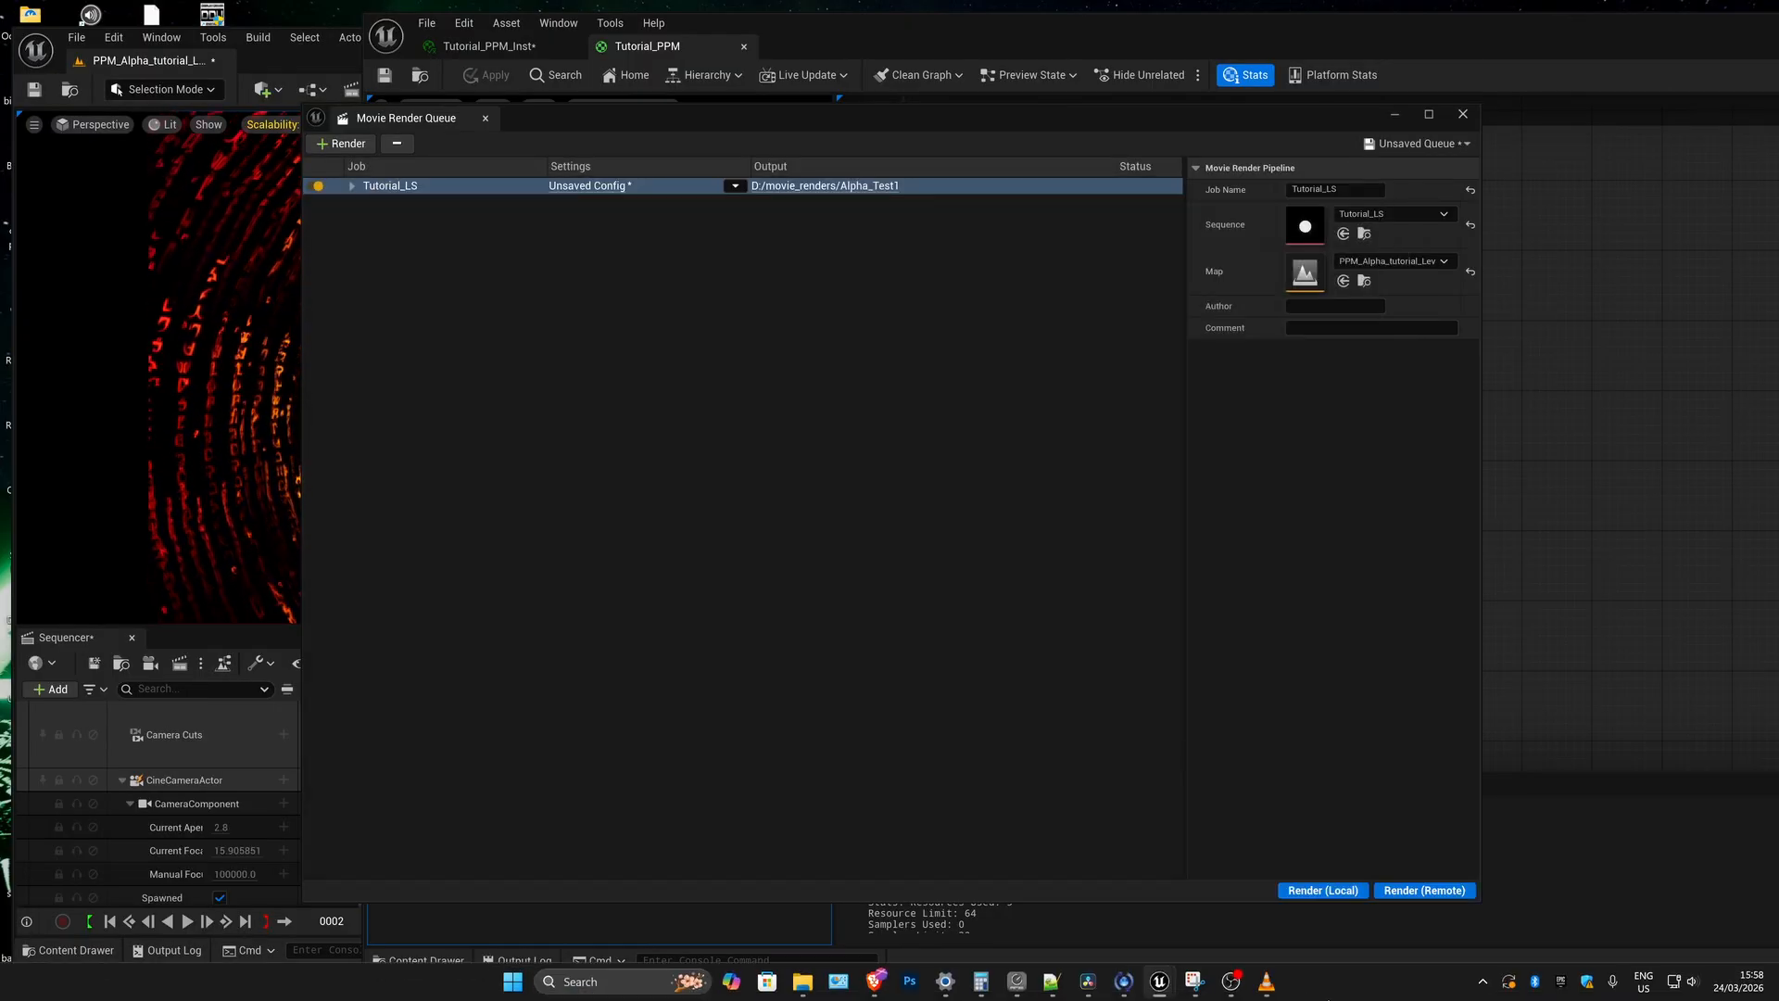
Switch to DaVinci Resolve and scrub Timeline 1 to check how the gradient ring masks the EXR clip over the purple fractal.
mouse_move(1088, 981)
click(1069, 898)
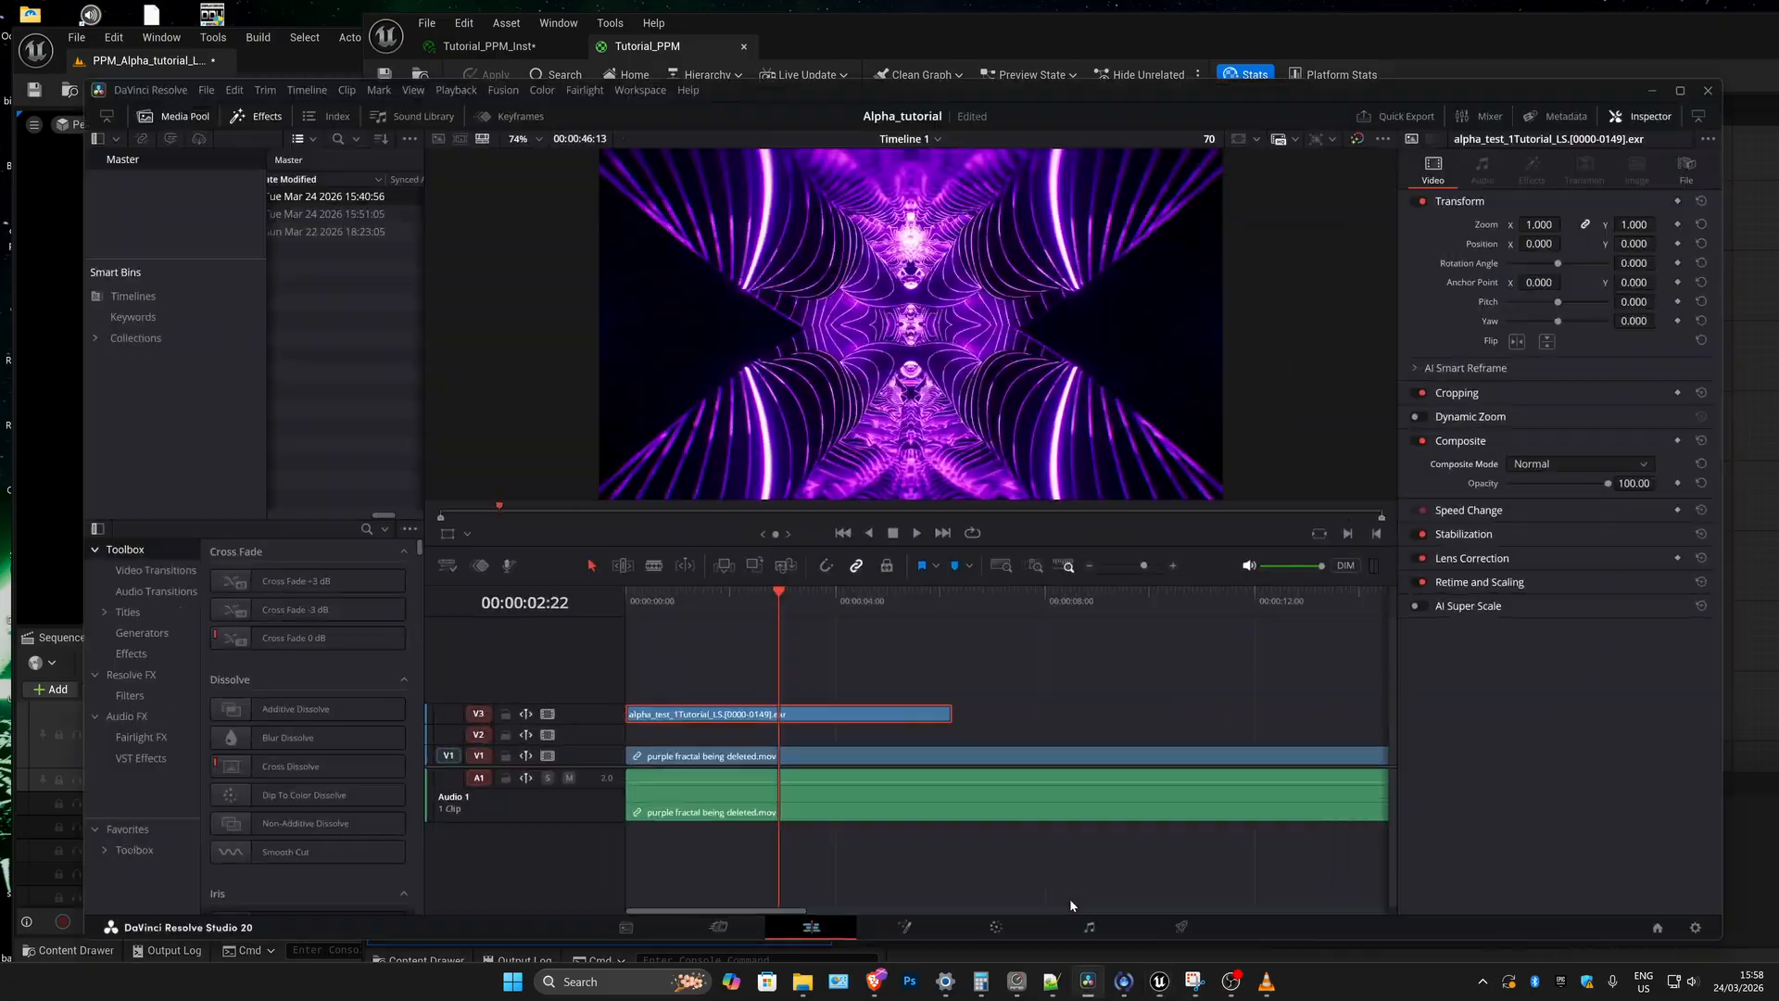
click(815, 581)
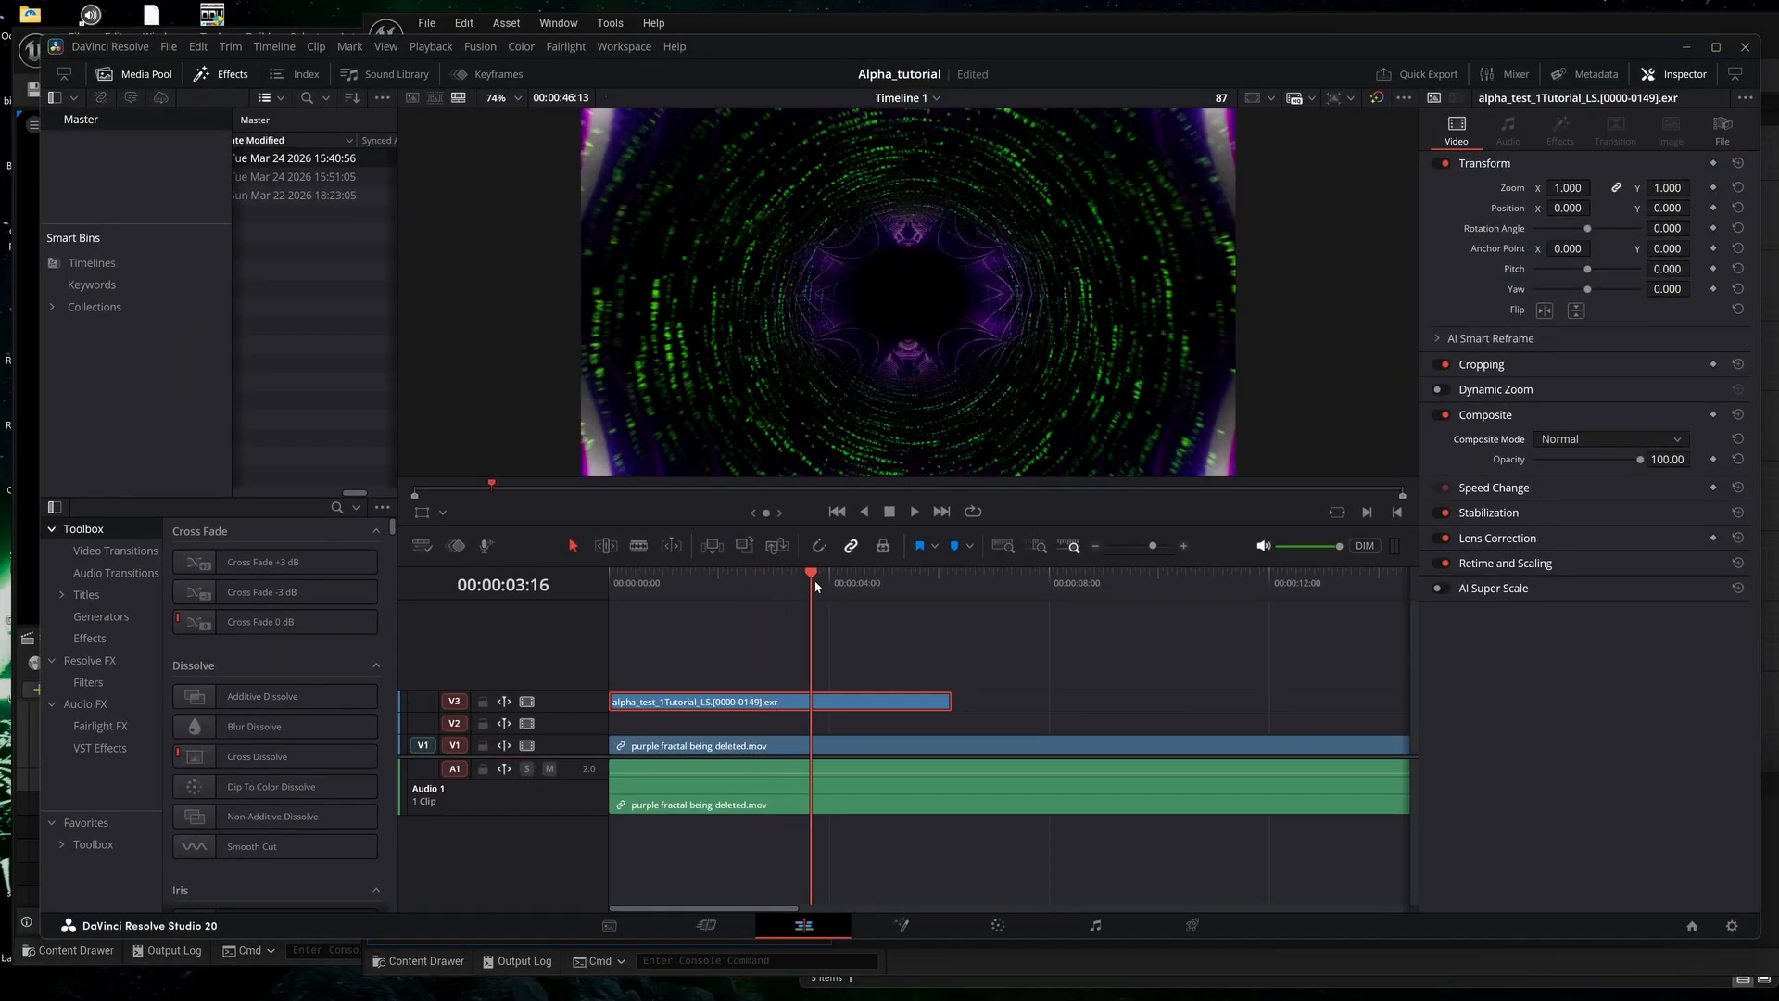
drag(814, 580, 686, 576)
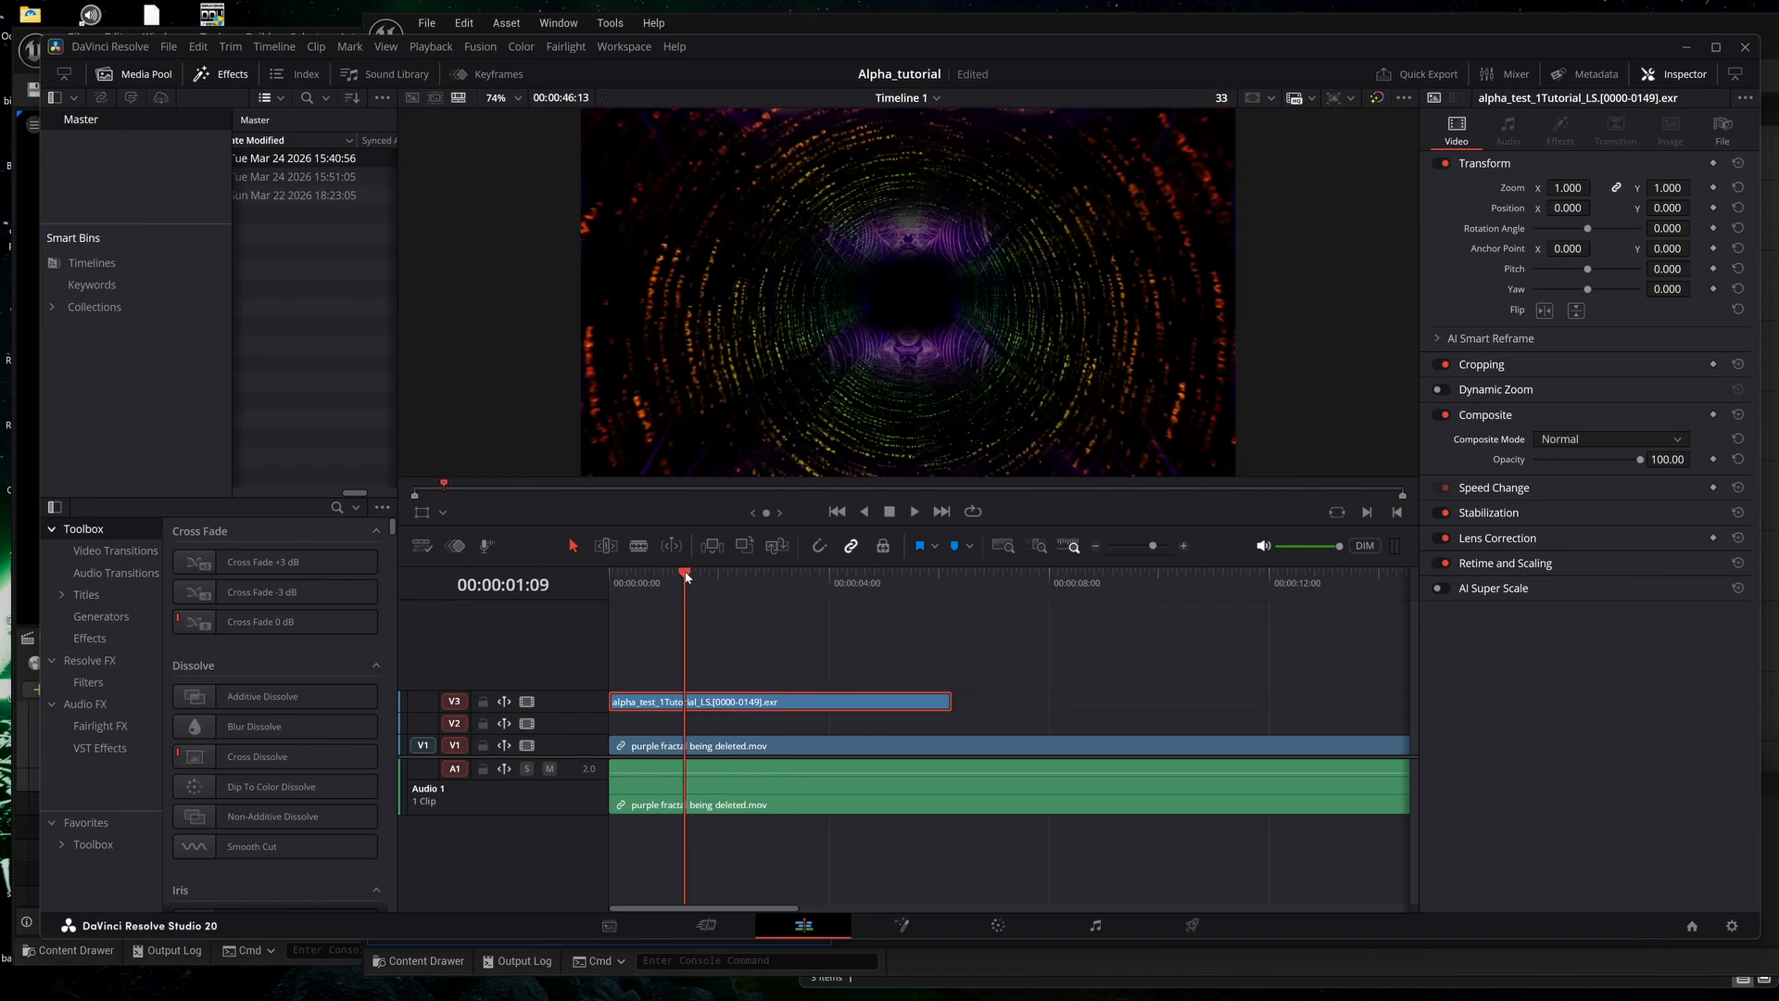
drag(712, 600, 793, 580)
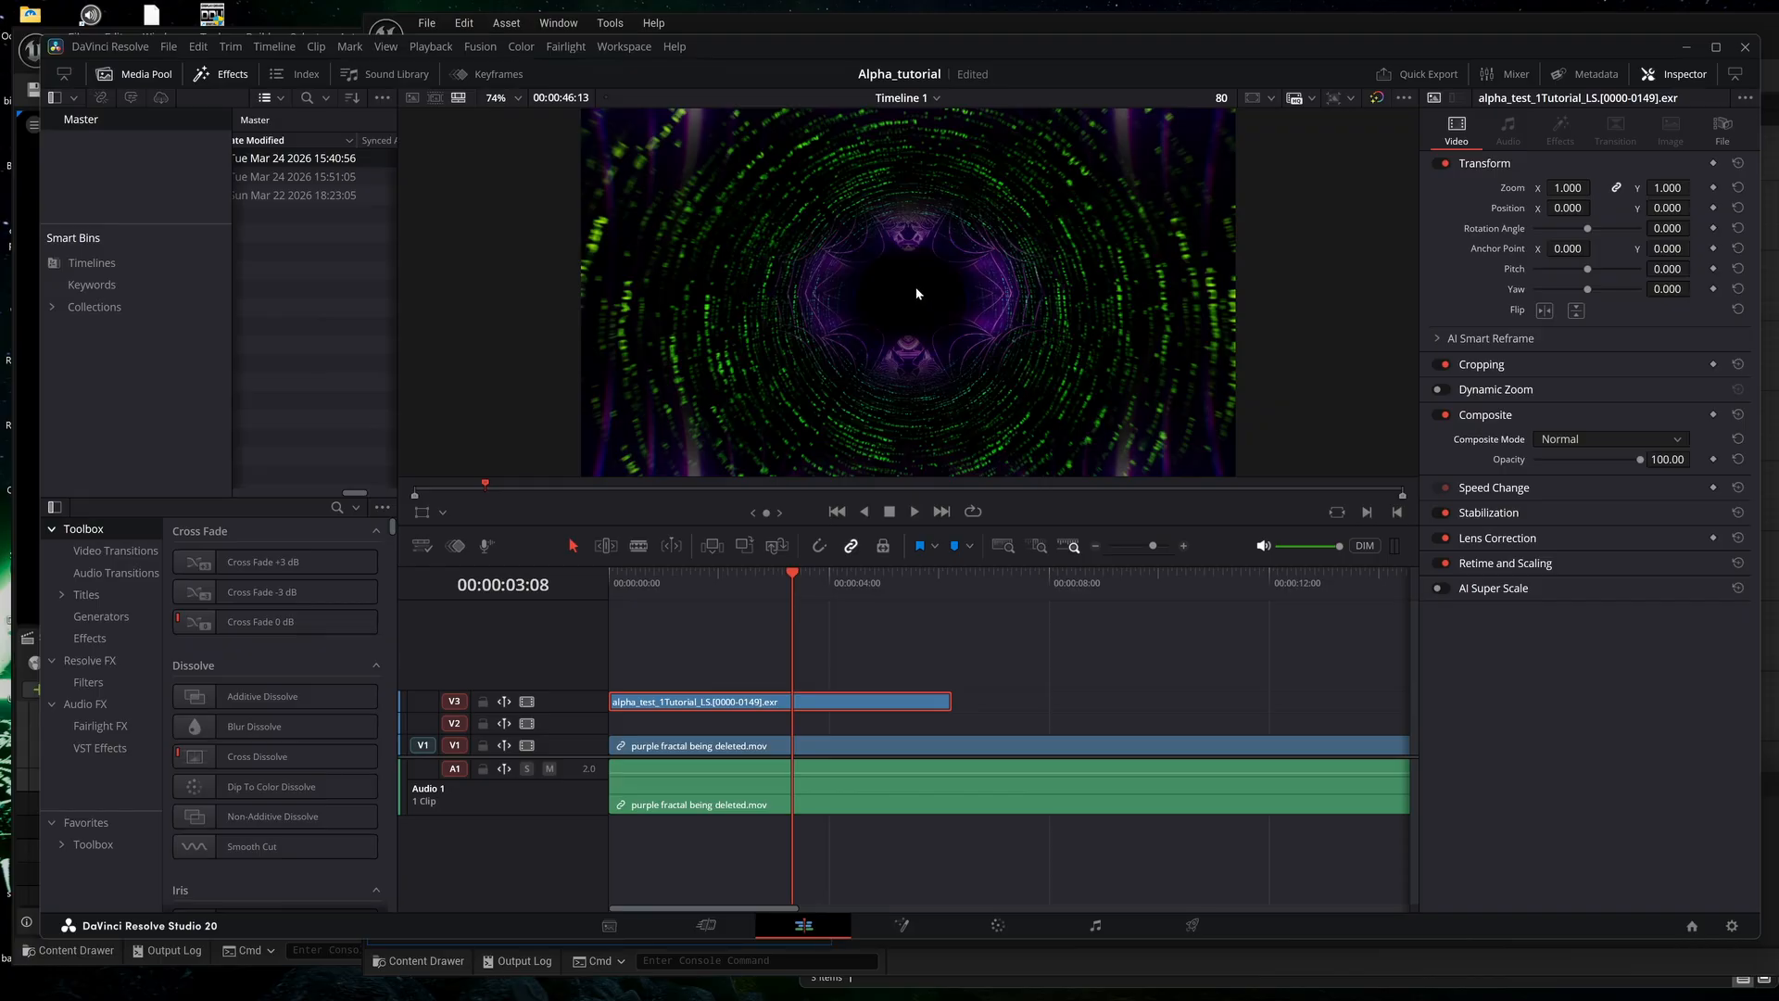
Minimize DaVinci Resolve and the Movie Render Queue, and bring the Tutorial_PPM Material Editor window fully into view.
click(1685, 47)
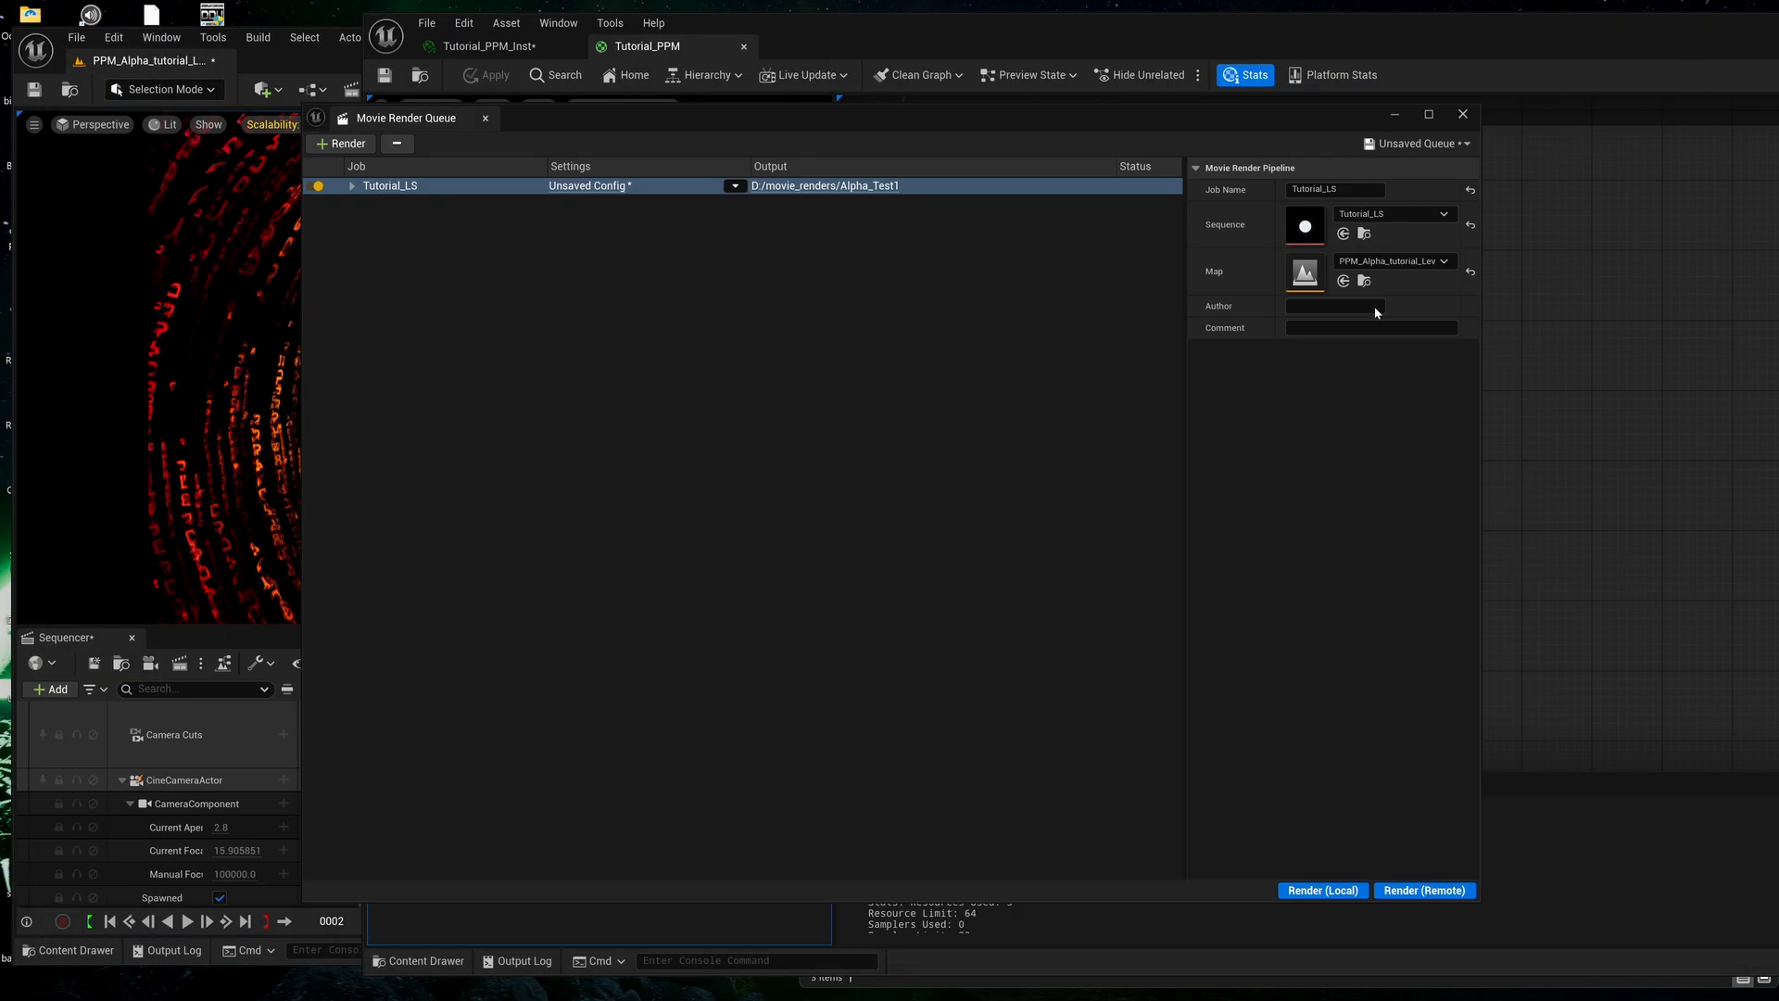
click(1407, 114)
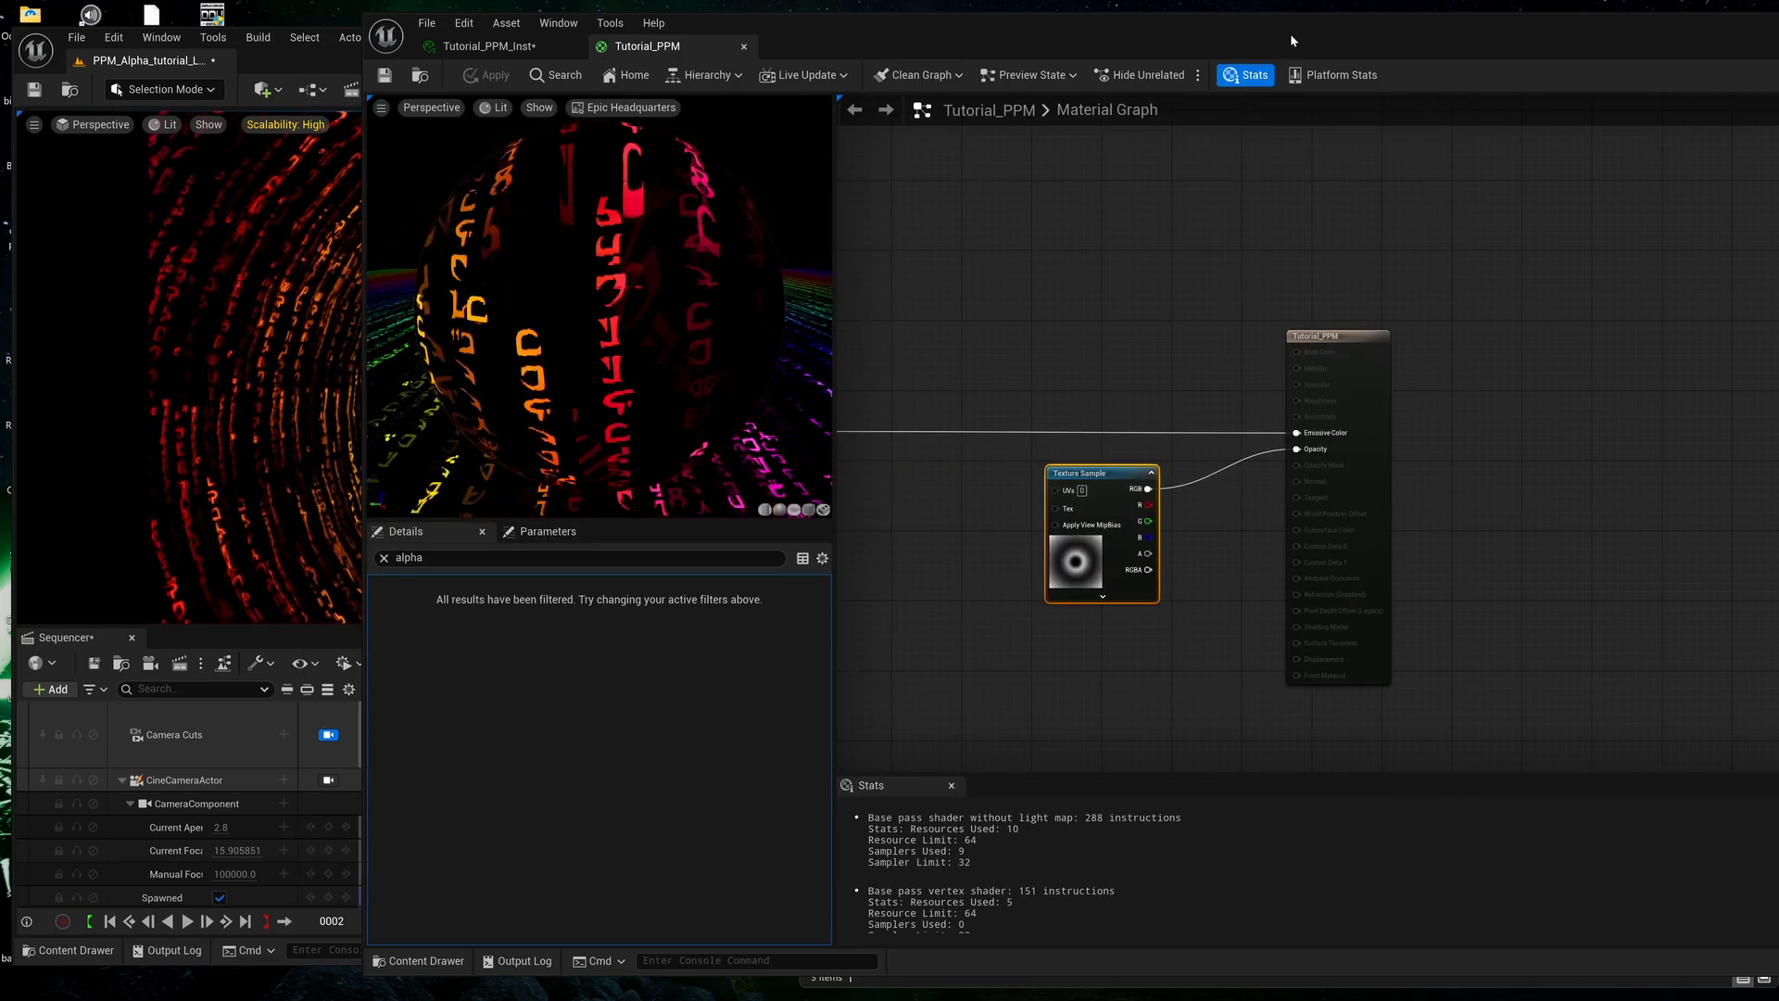
drag(1336, 36, 1138, 47)
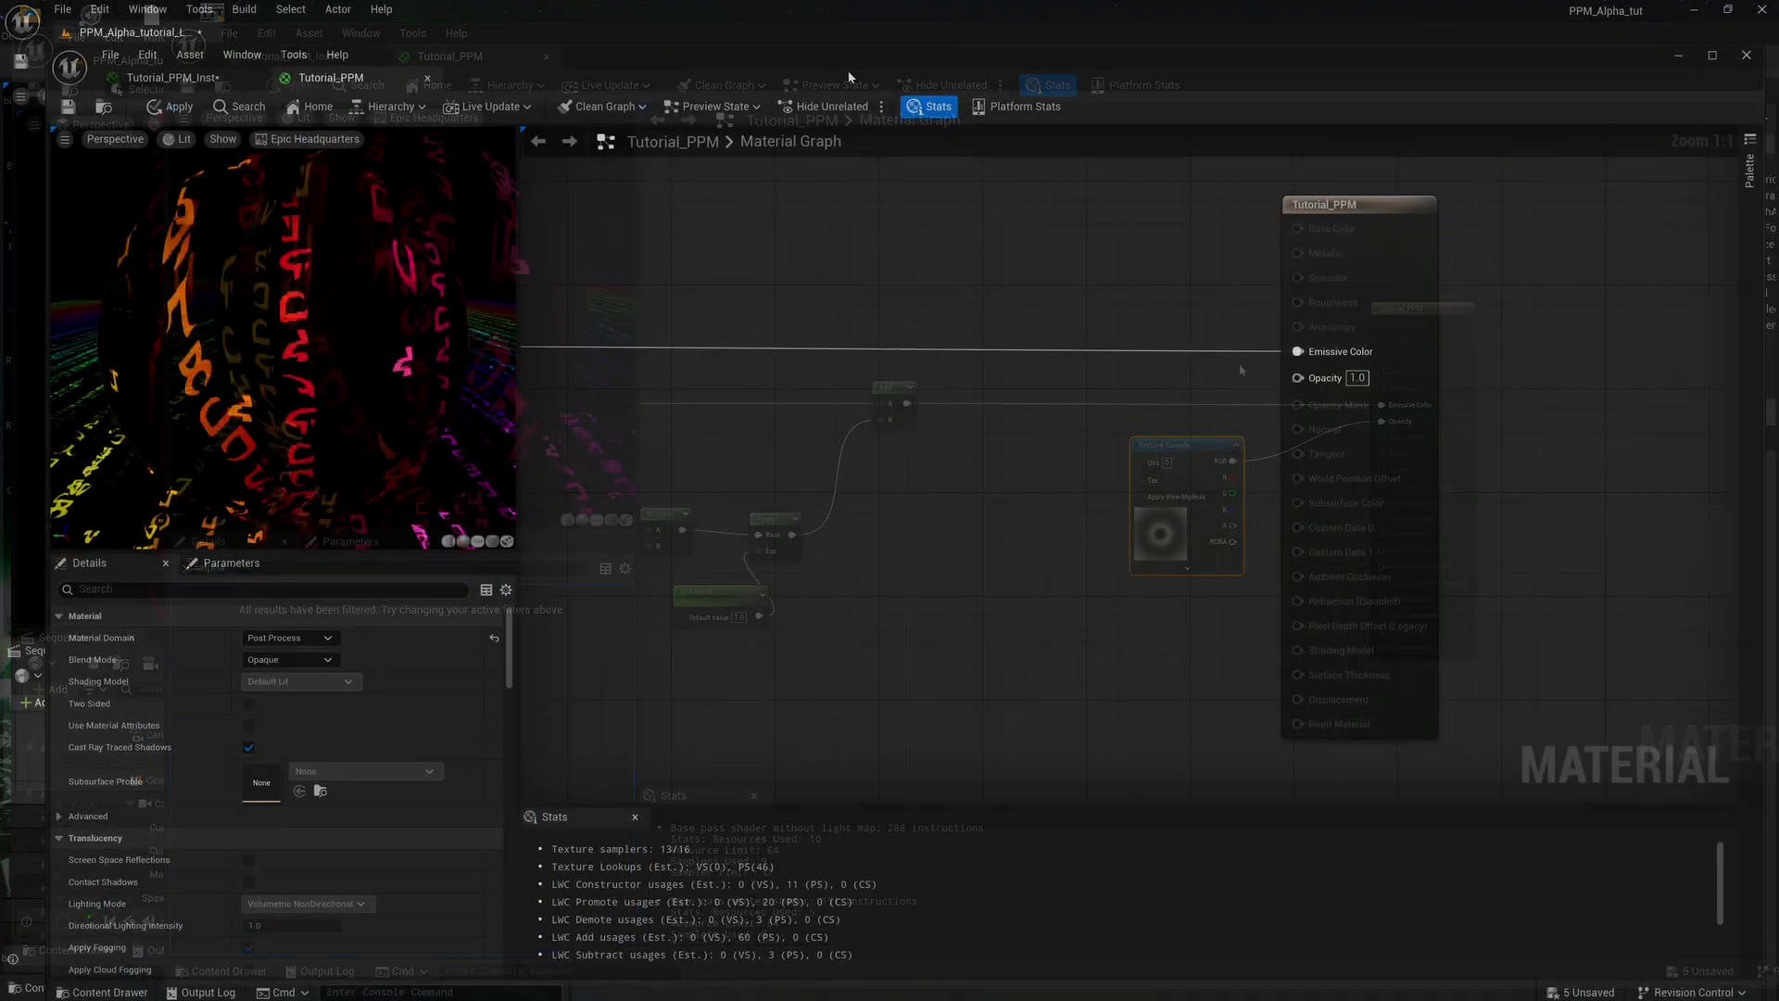
drag(834, 74, 826, 54)
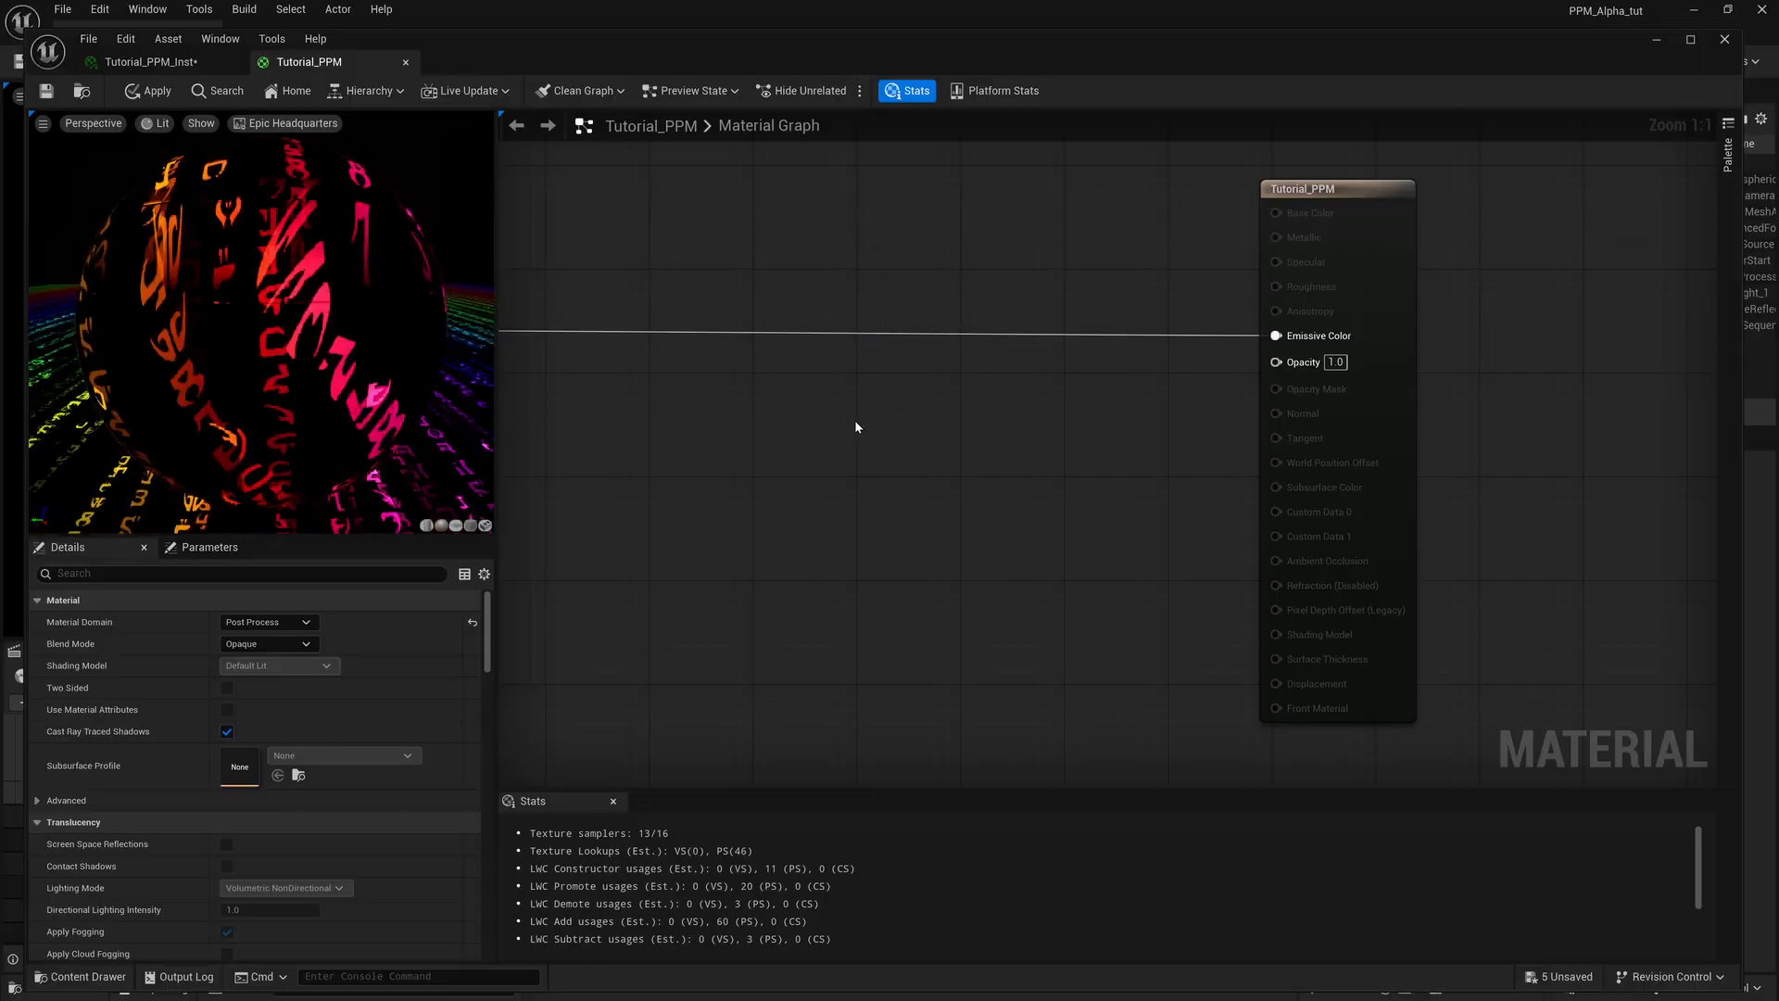
drag(726, 51, 722, 33)
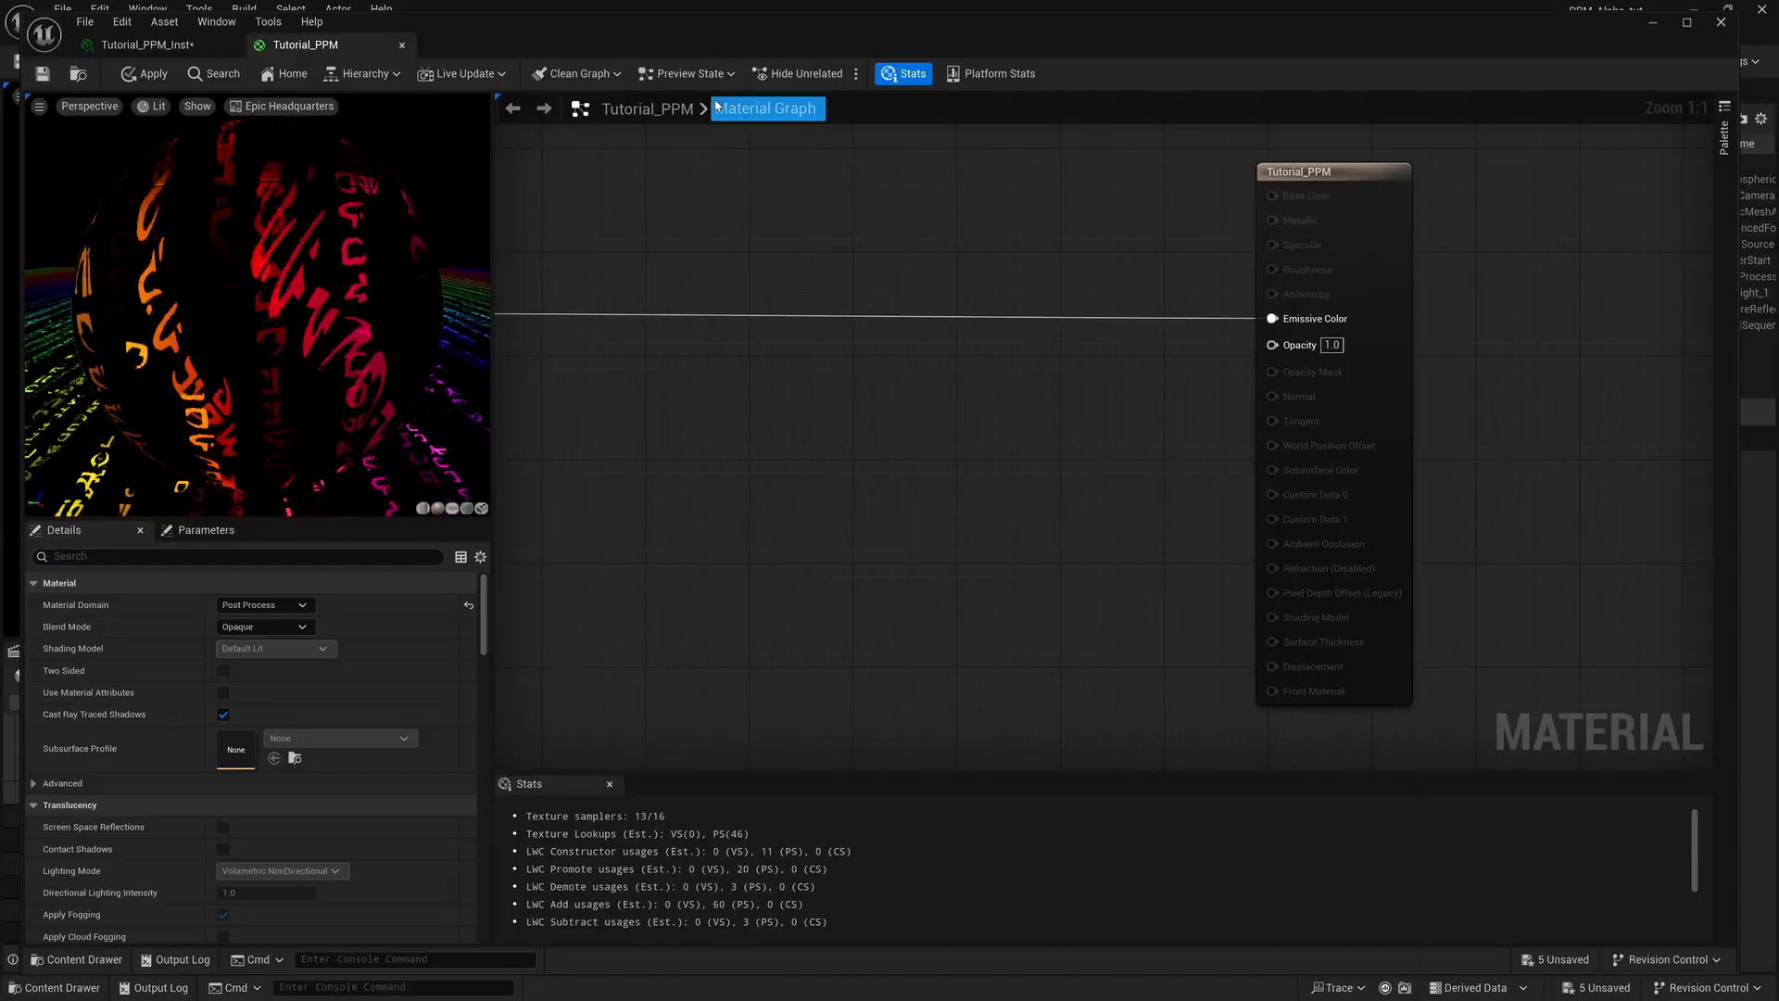
Locate the Tutorial_PPM material in the post_process_materials folder and view its asset actions for creating a material instance.
click(79, 75)
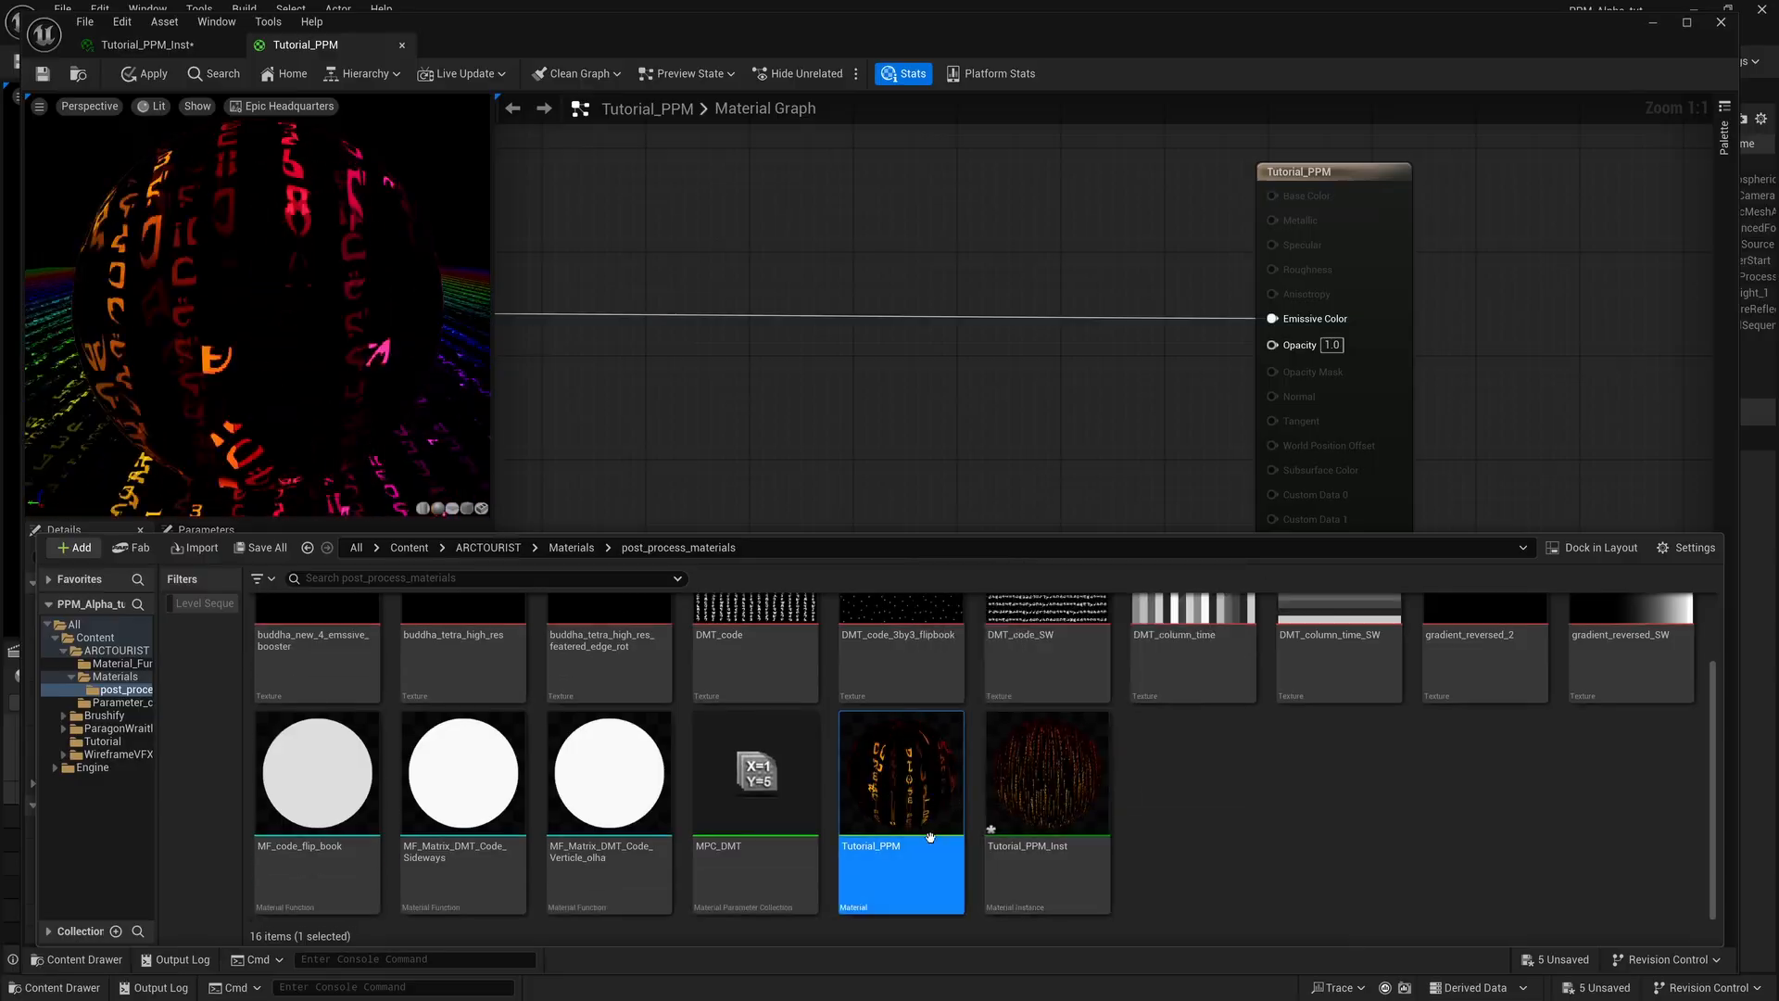
right_click(912, 809)
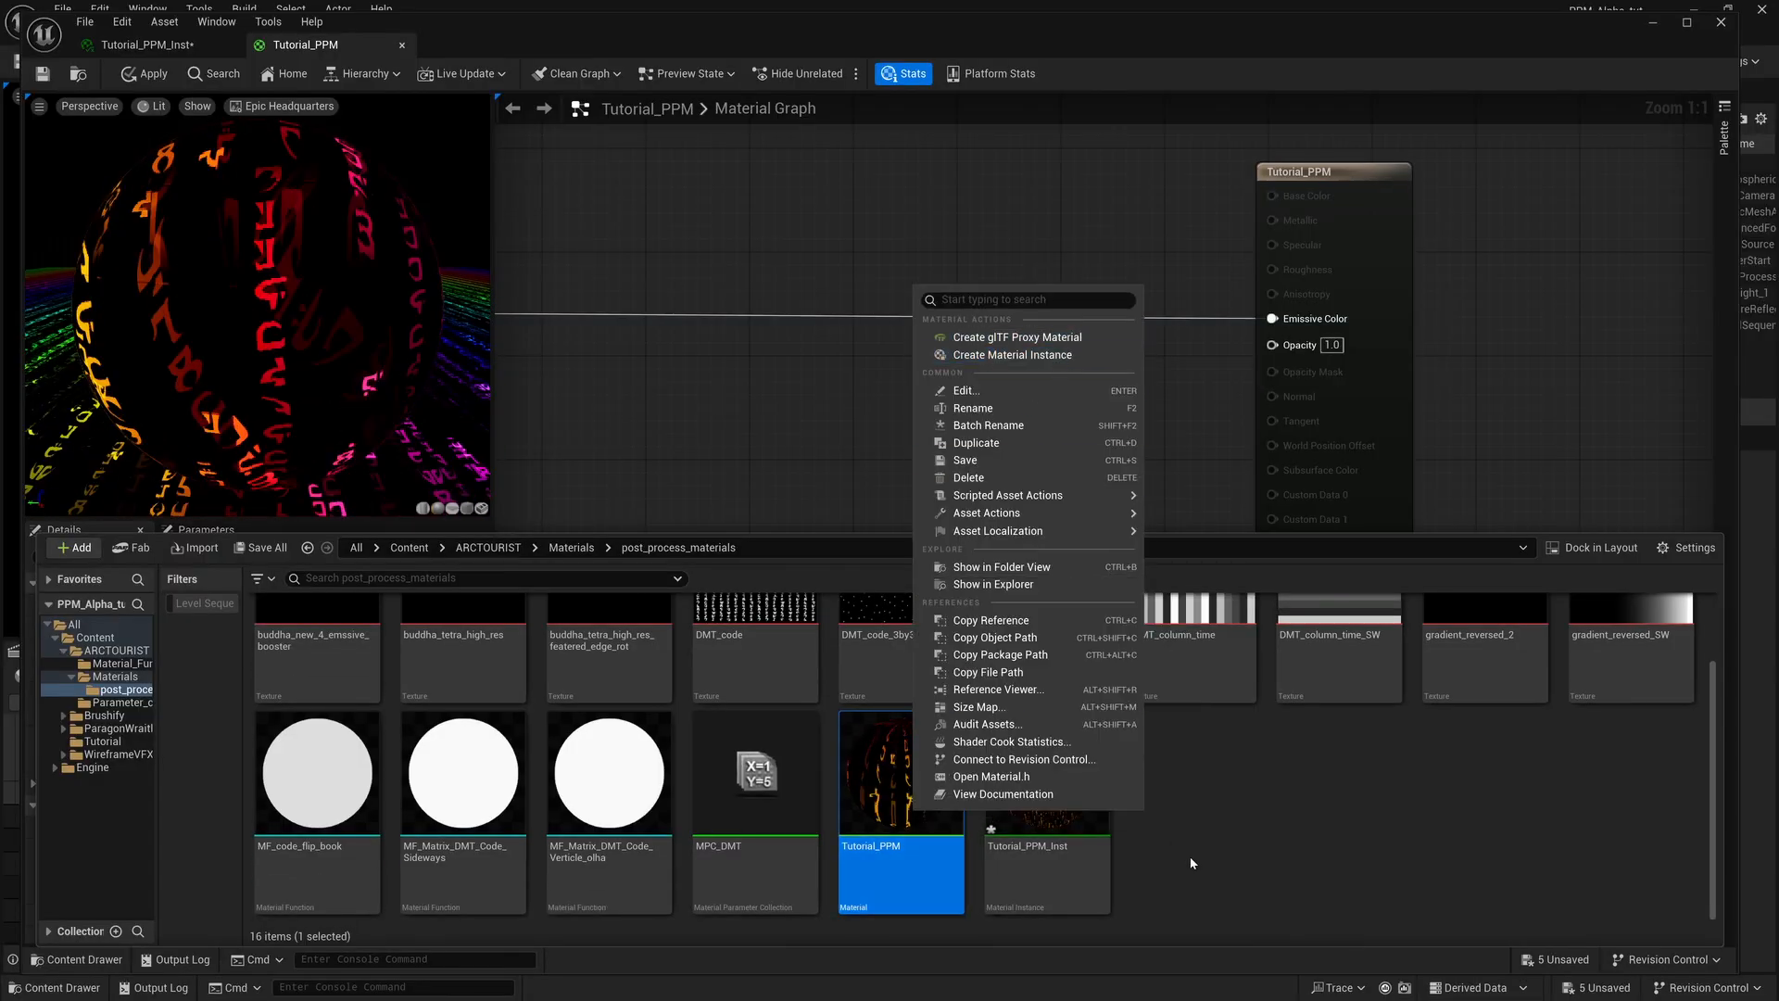
click(1143, 849)
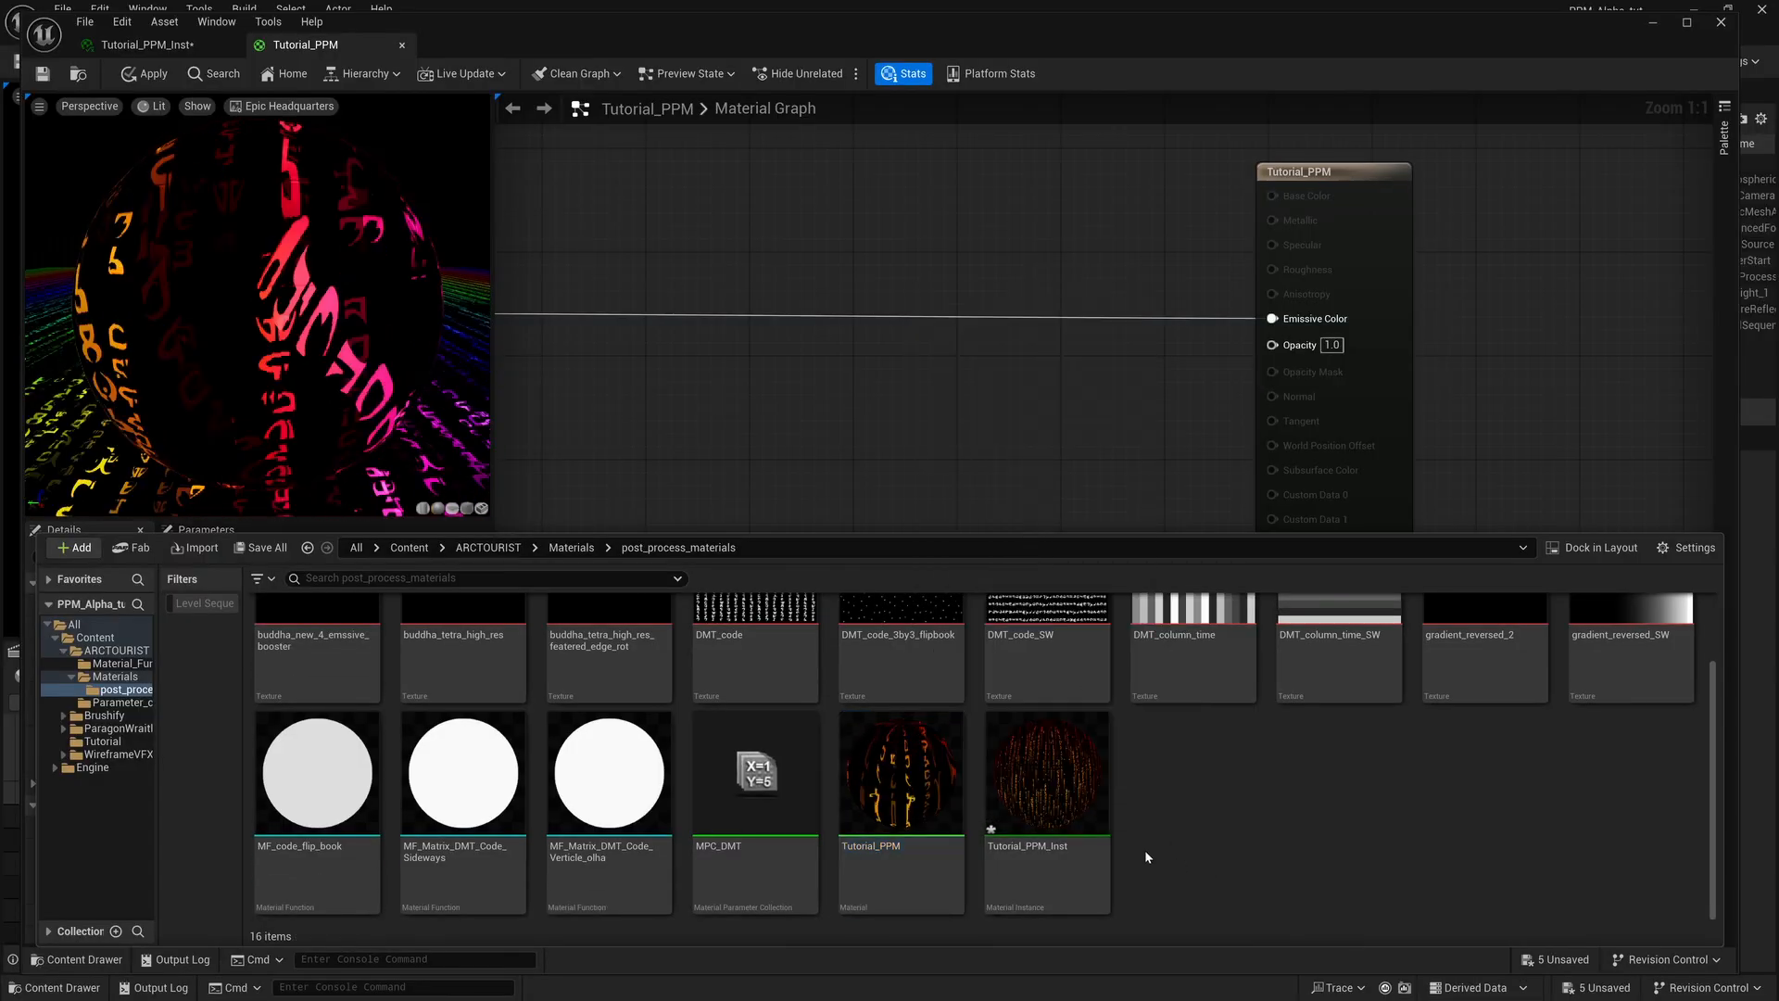
Open the Tutorial_PPM_Inst material instance to view its parameter groups, and return to the Tutorial_PPM material graph.
click(1068, 816)
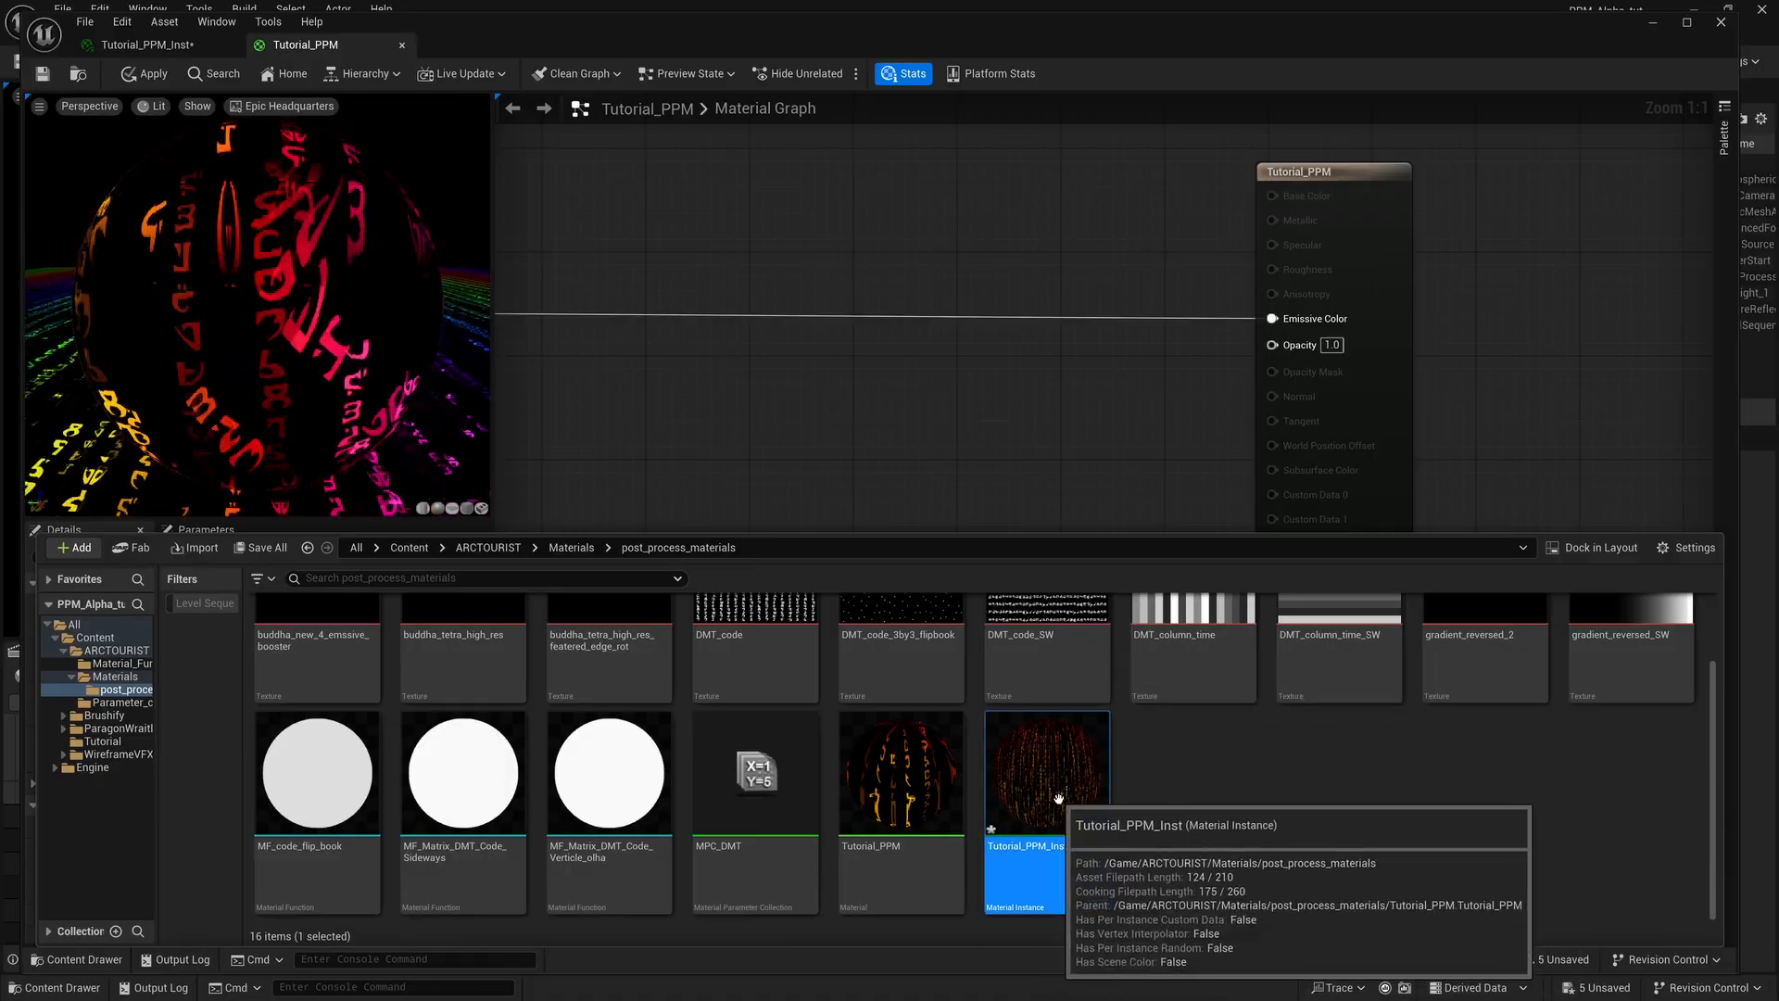
double_click(1066, 828)
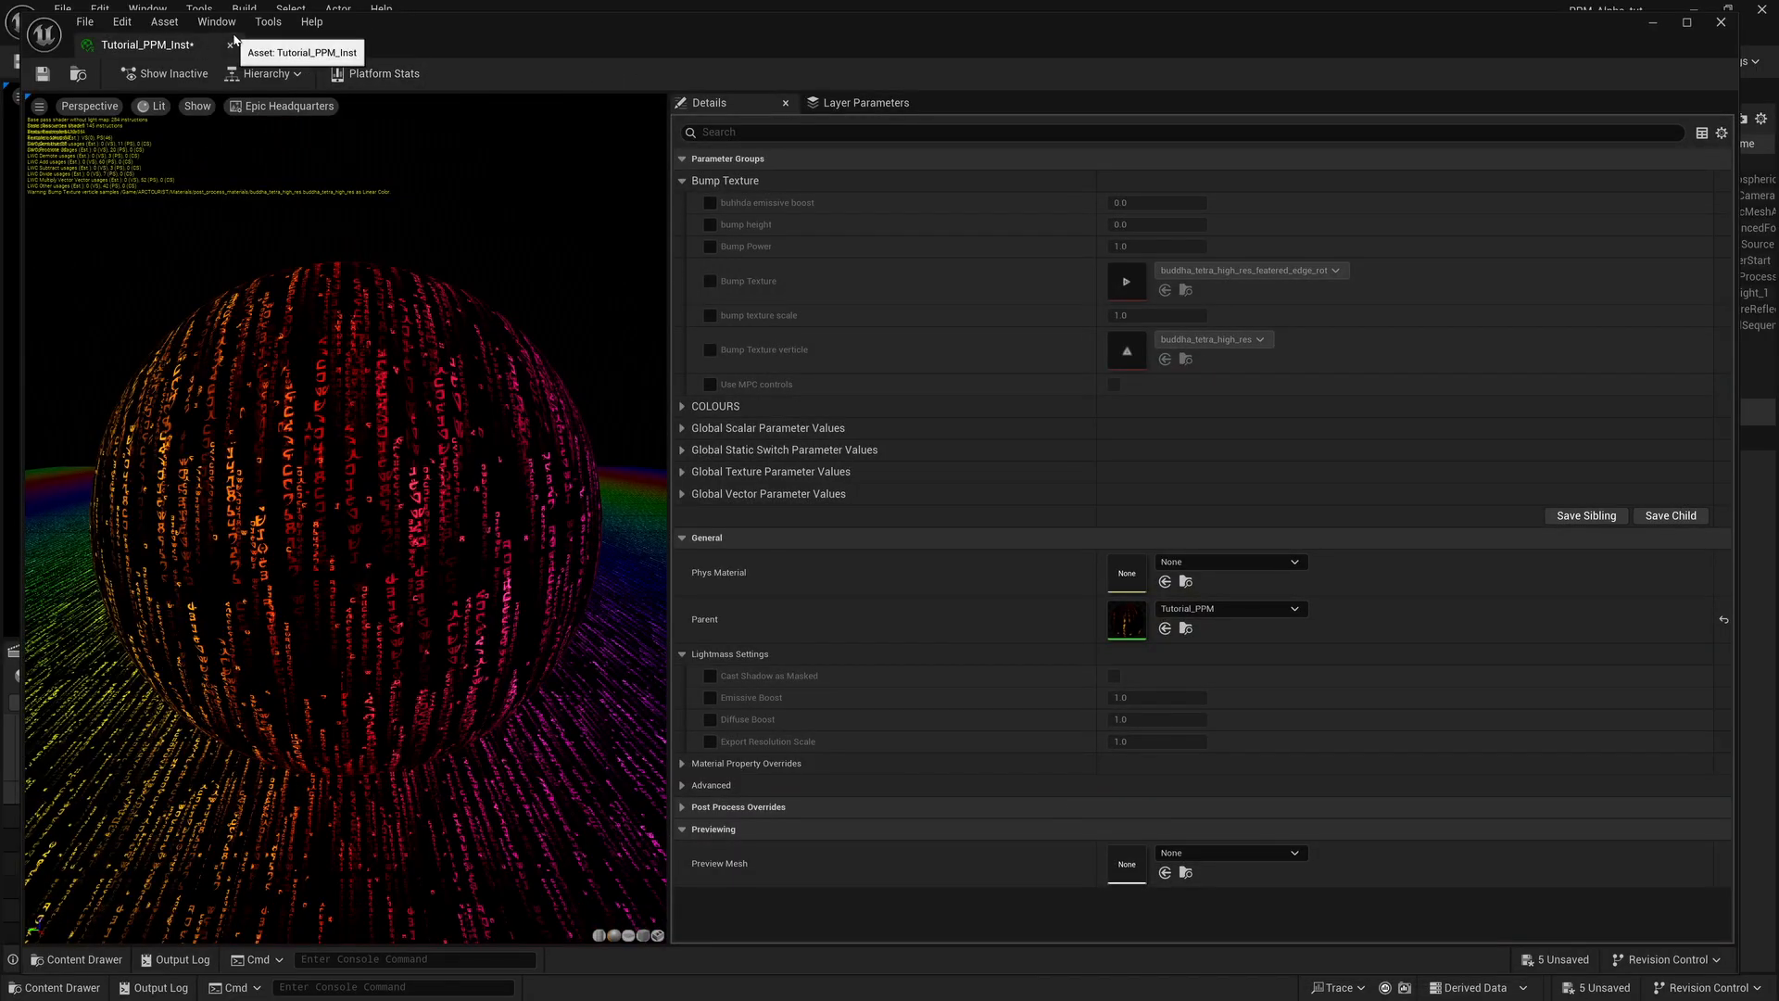
click(328, 52)
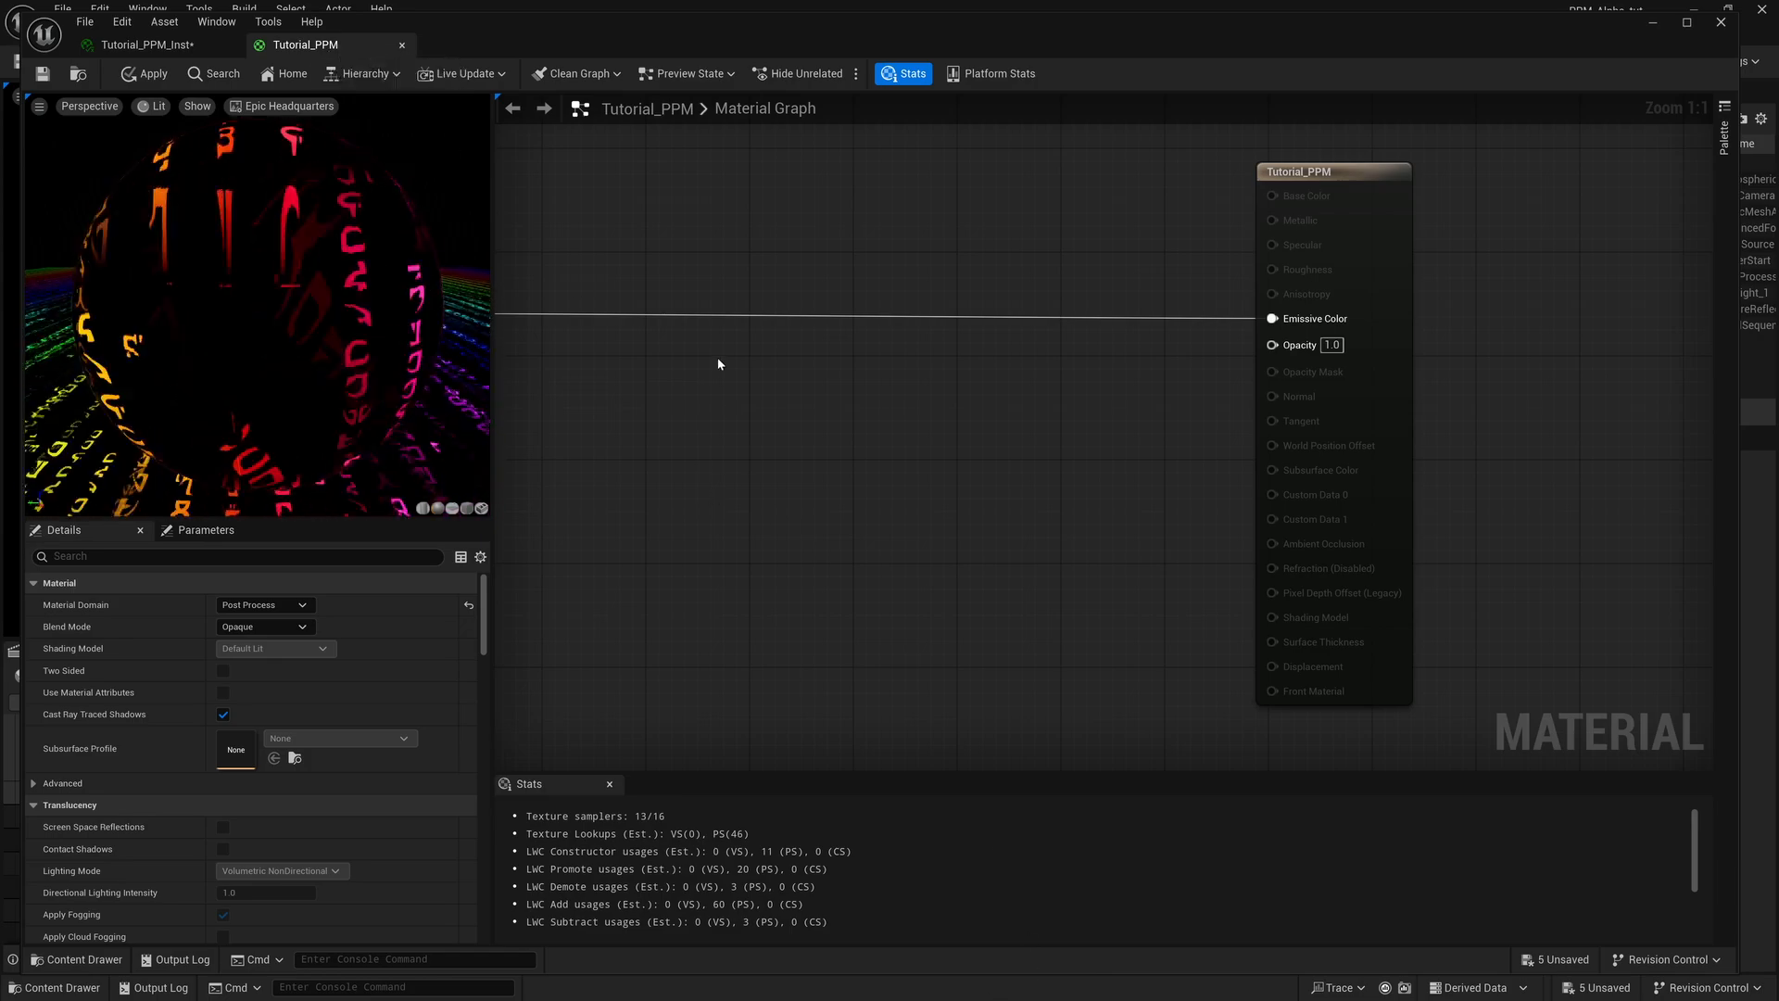
Add a SceneTexture node to the Tutorial_PPM graph, below the wire running into Emissive Color.
drag(701, 34, 791, 38)
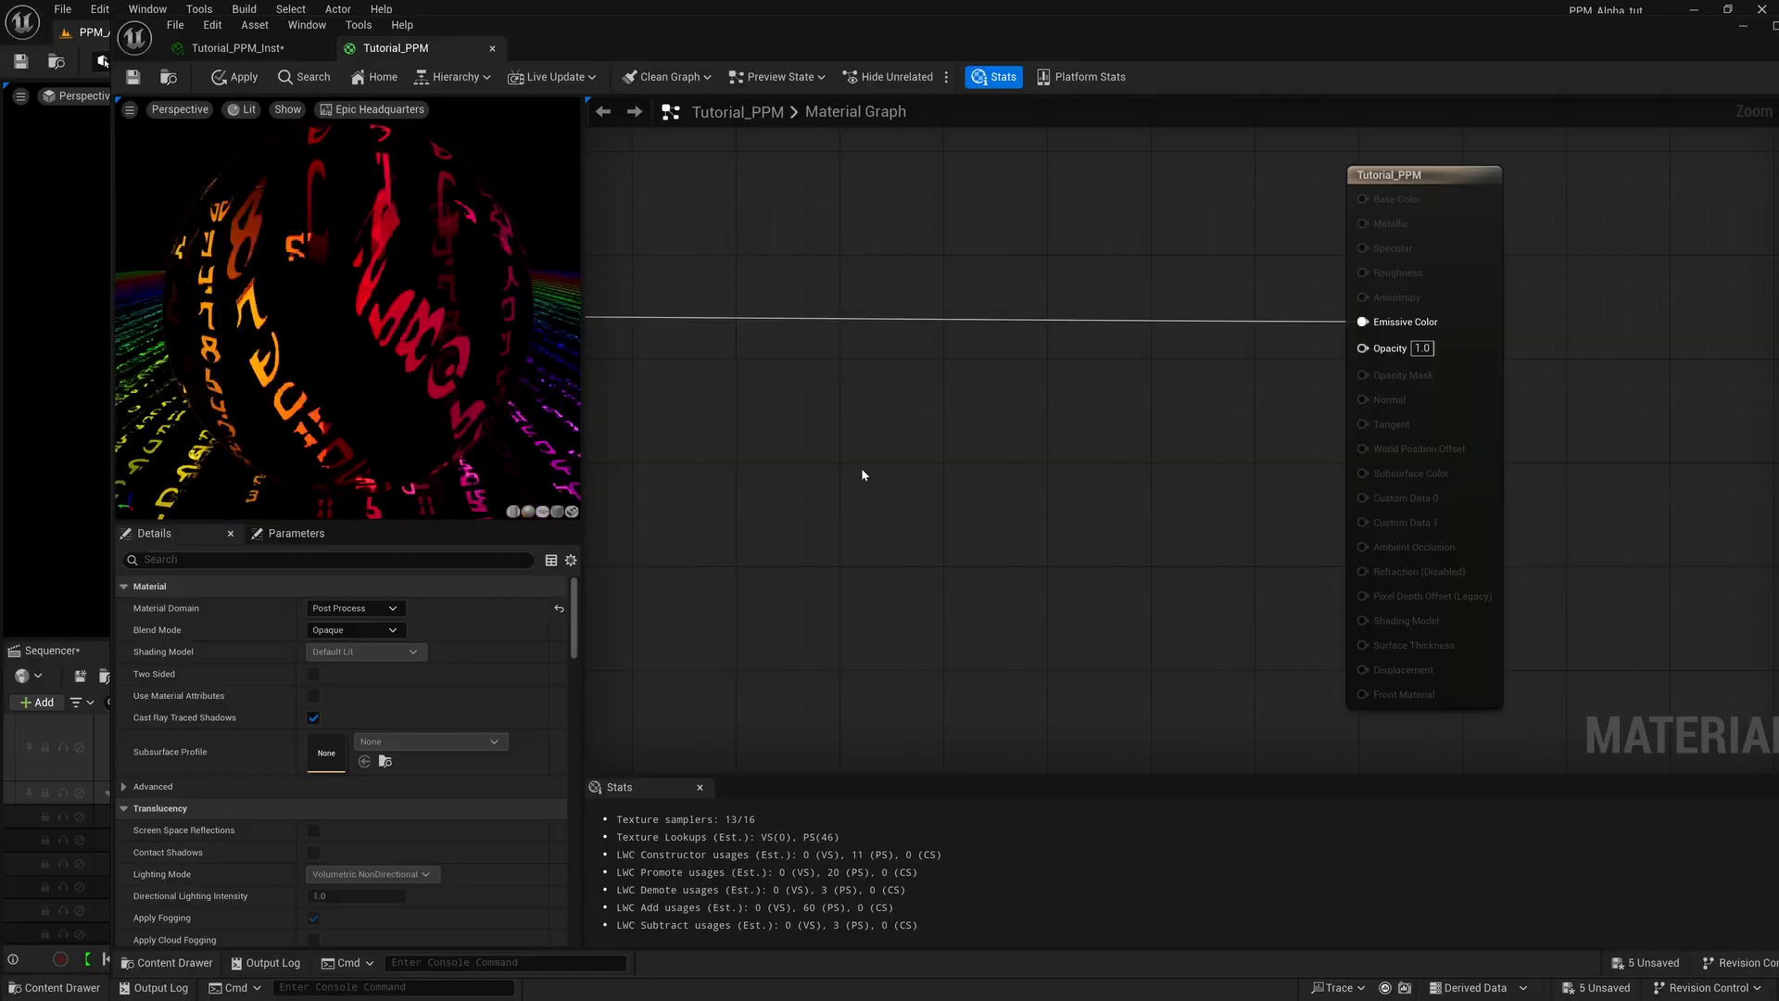
right_drag(787, 509, 863, 499)
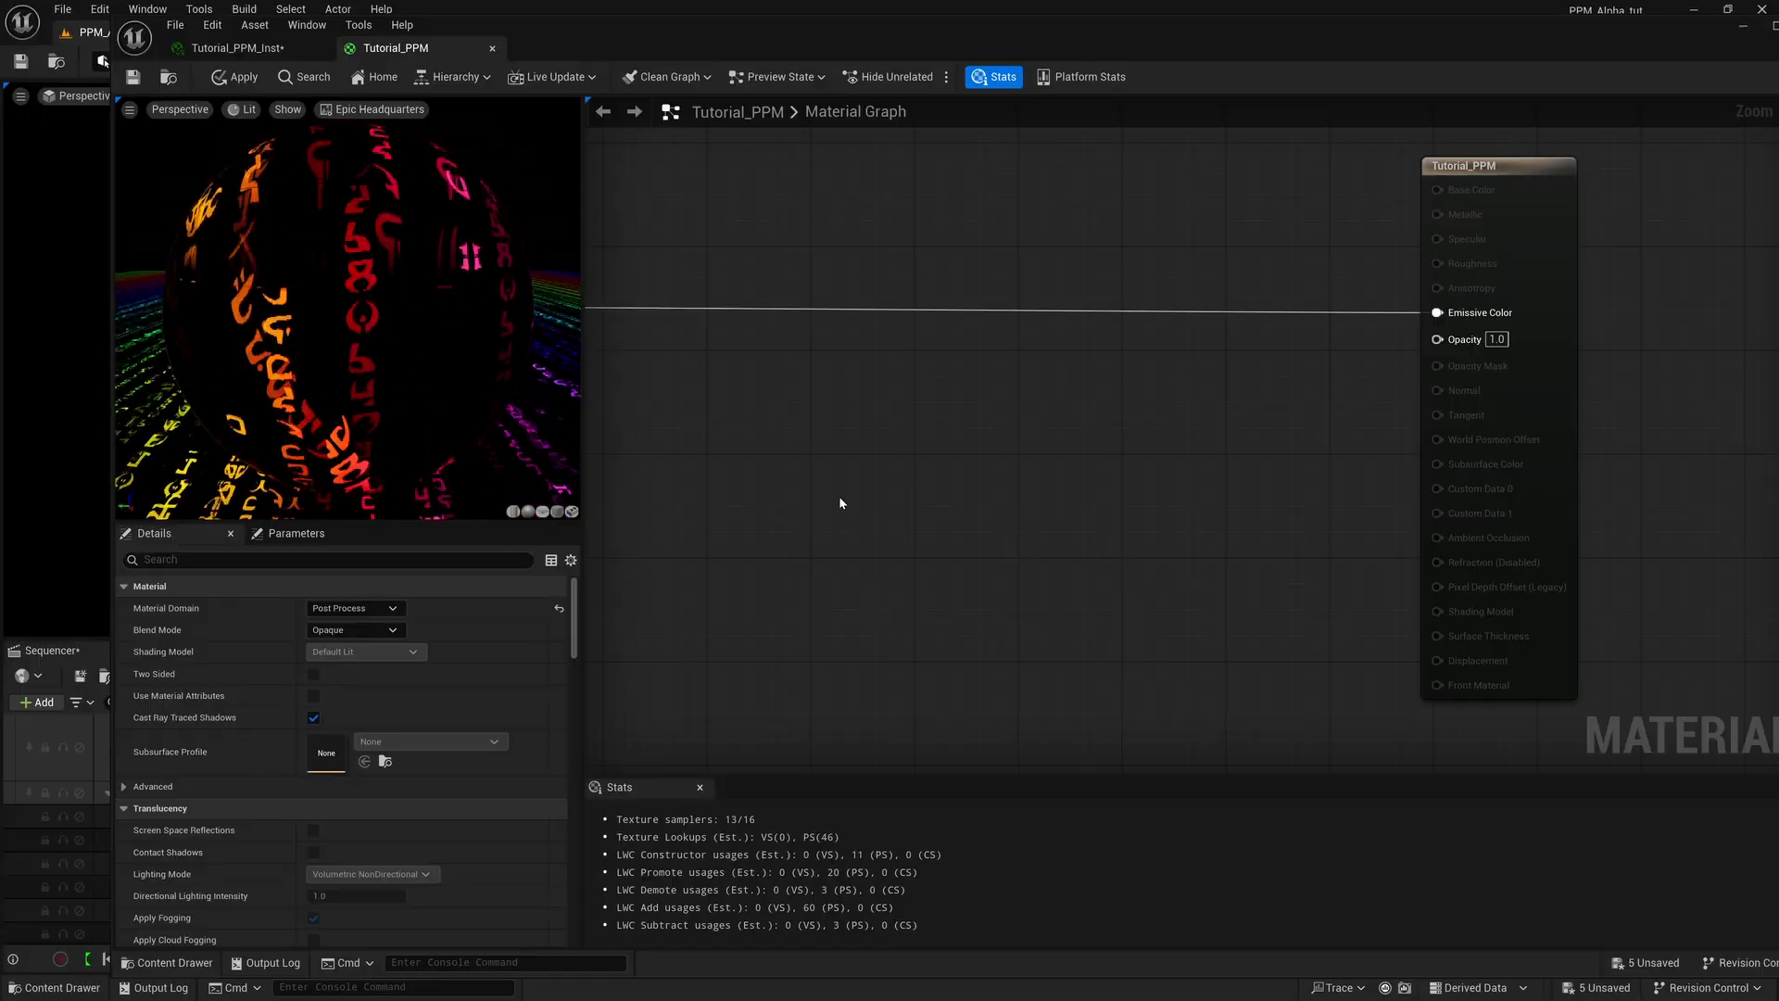
drag(813, 40, 937, 32)
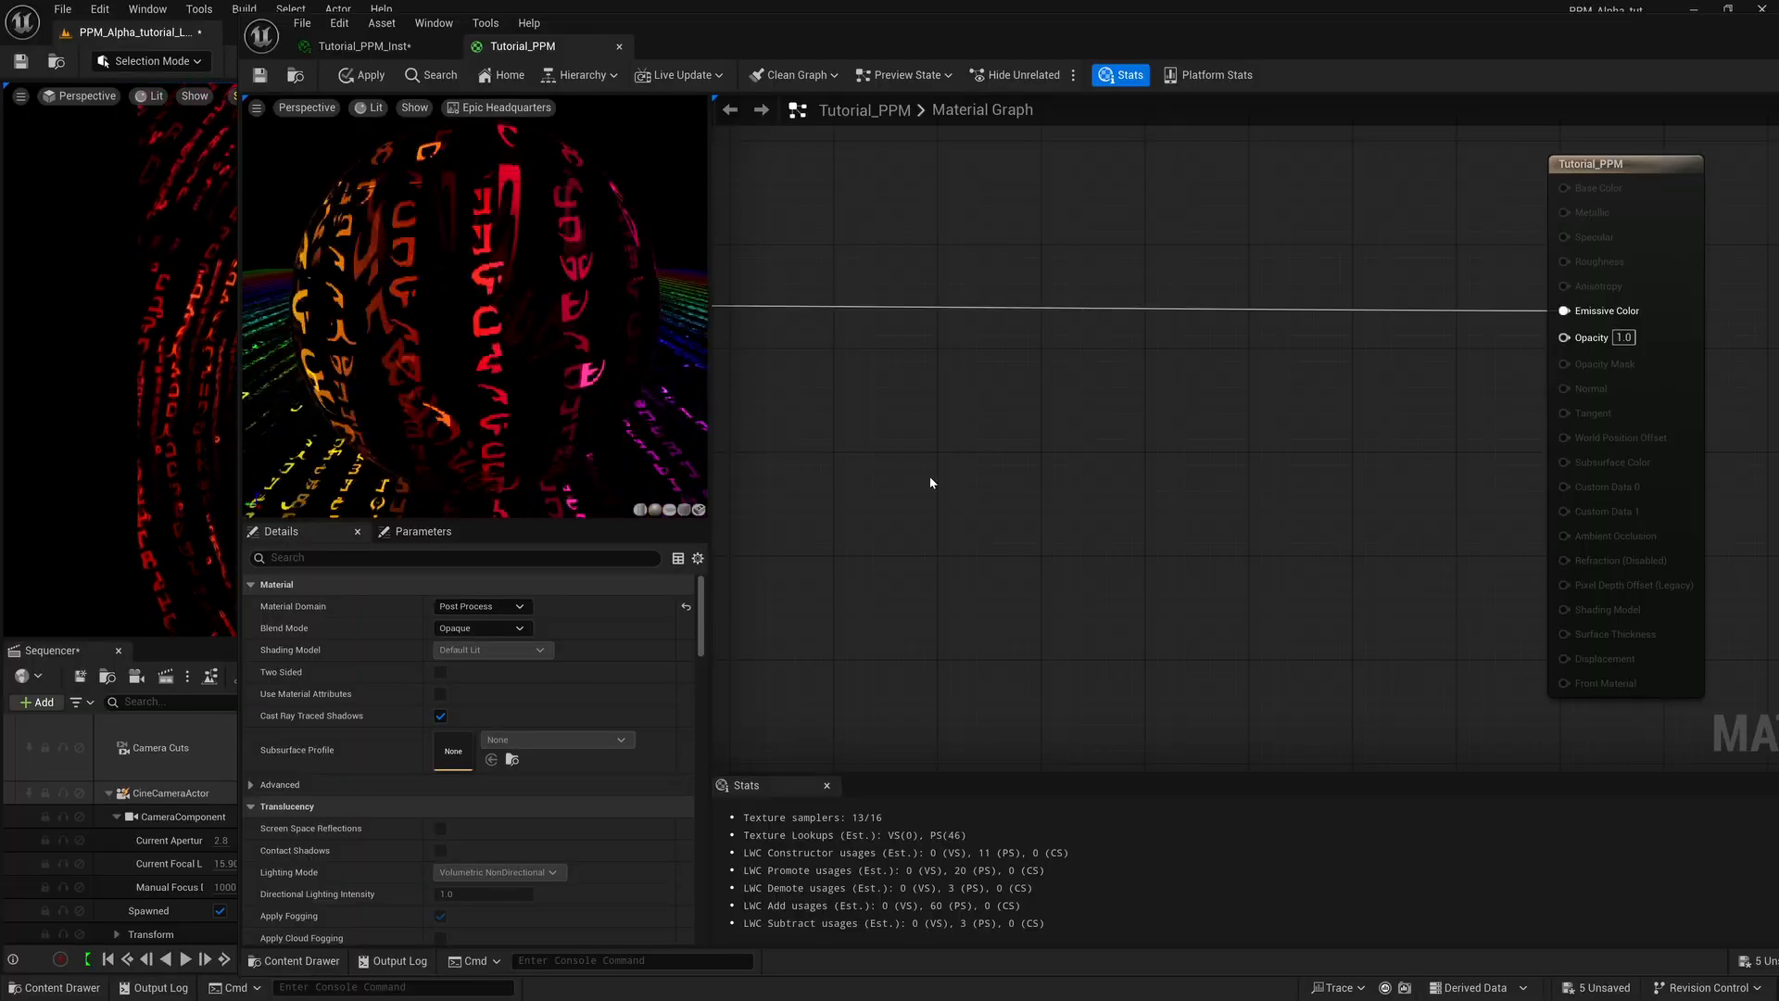
right_click(832, 421)
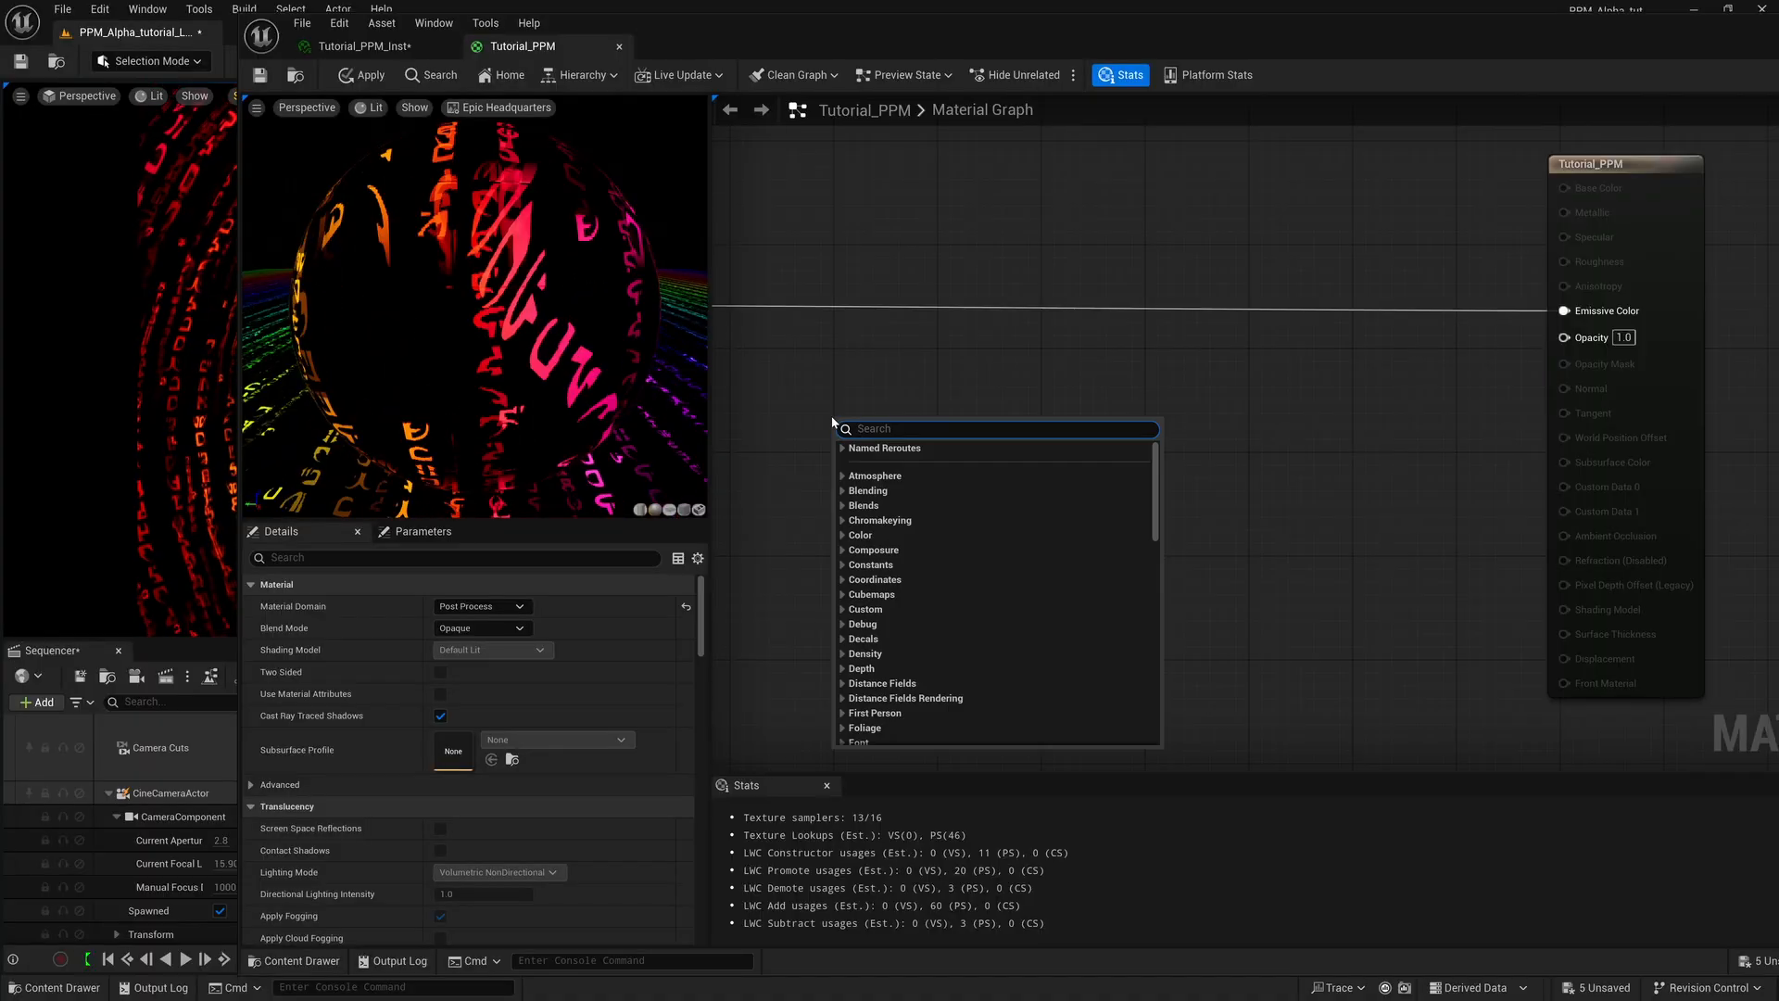
text(sce)
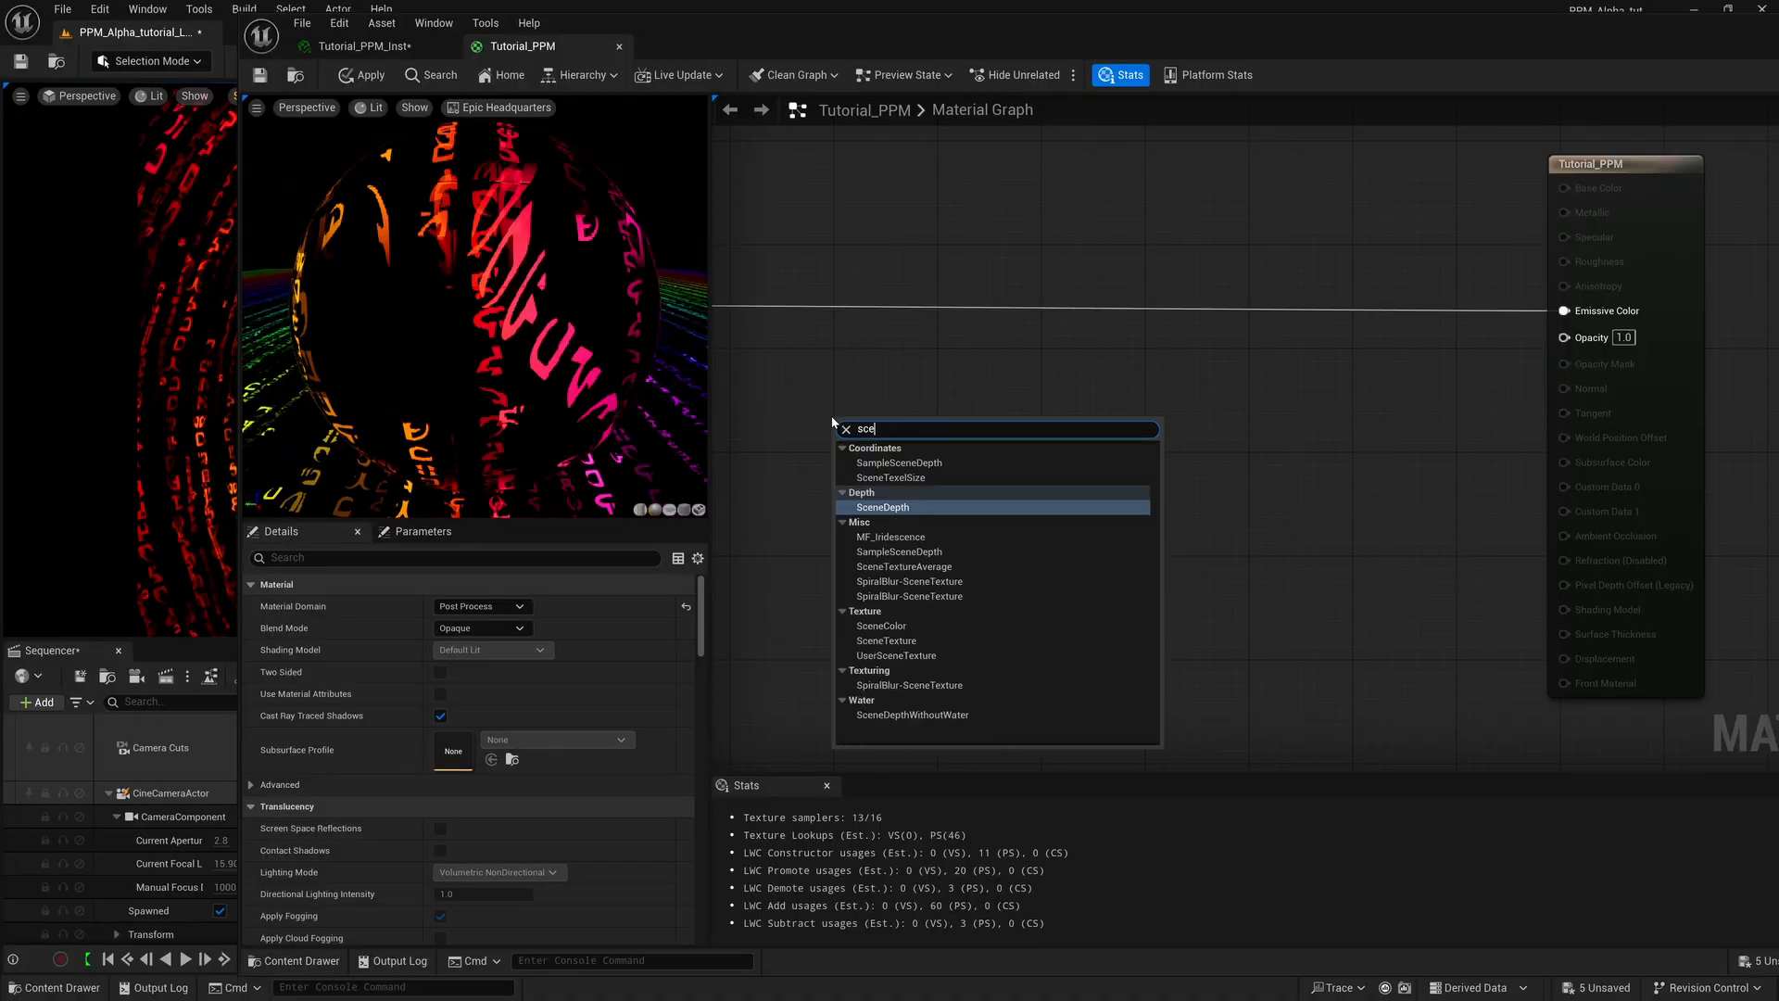
text(ne)
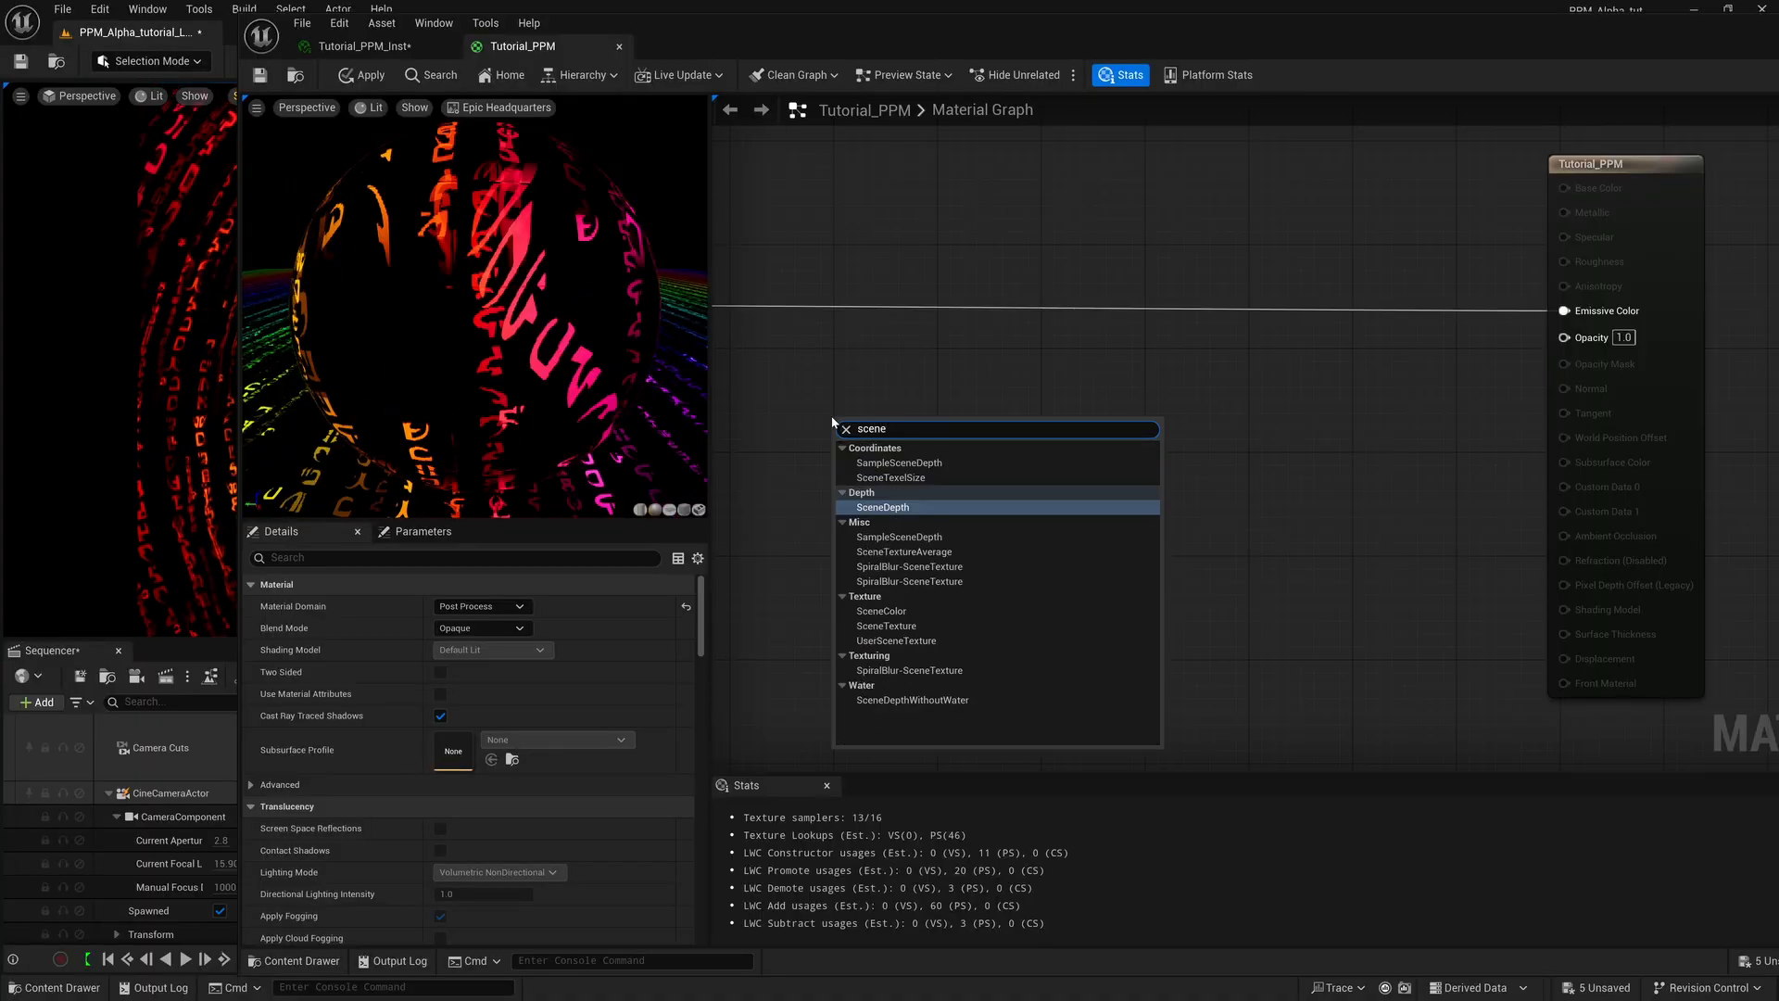
text(tex)
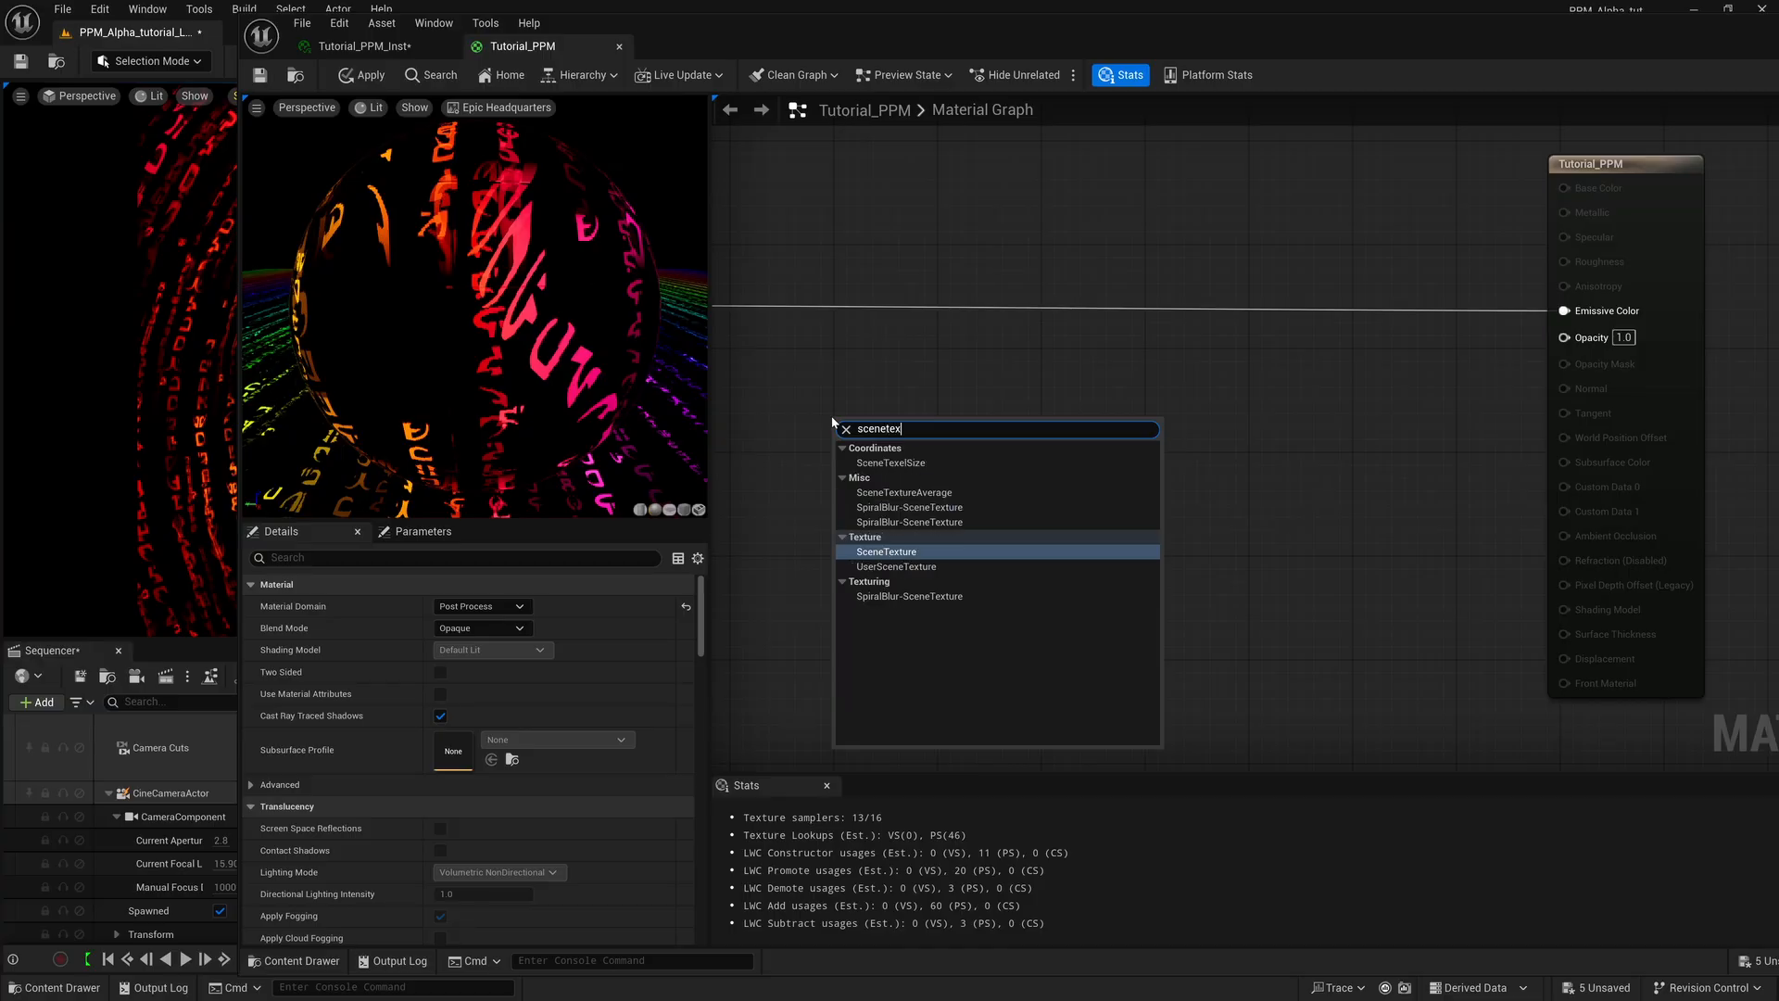
text(tu)
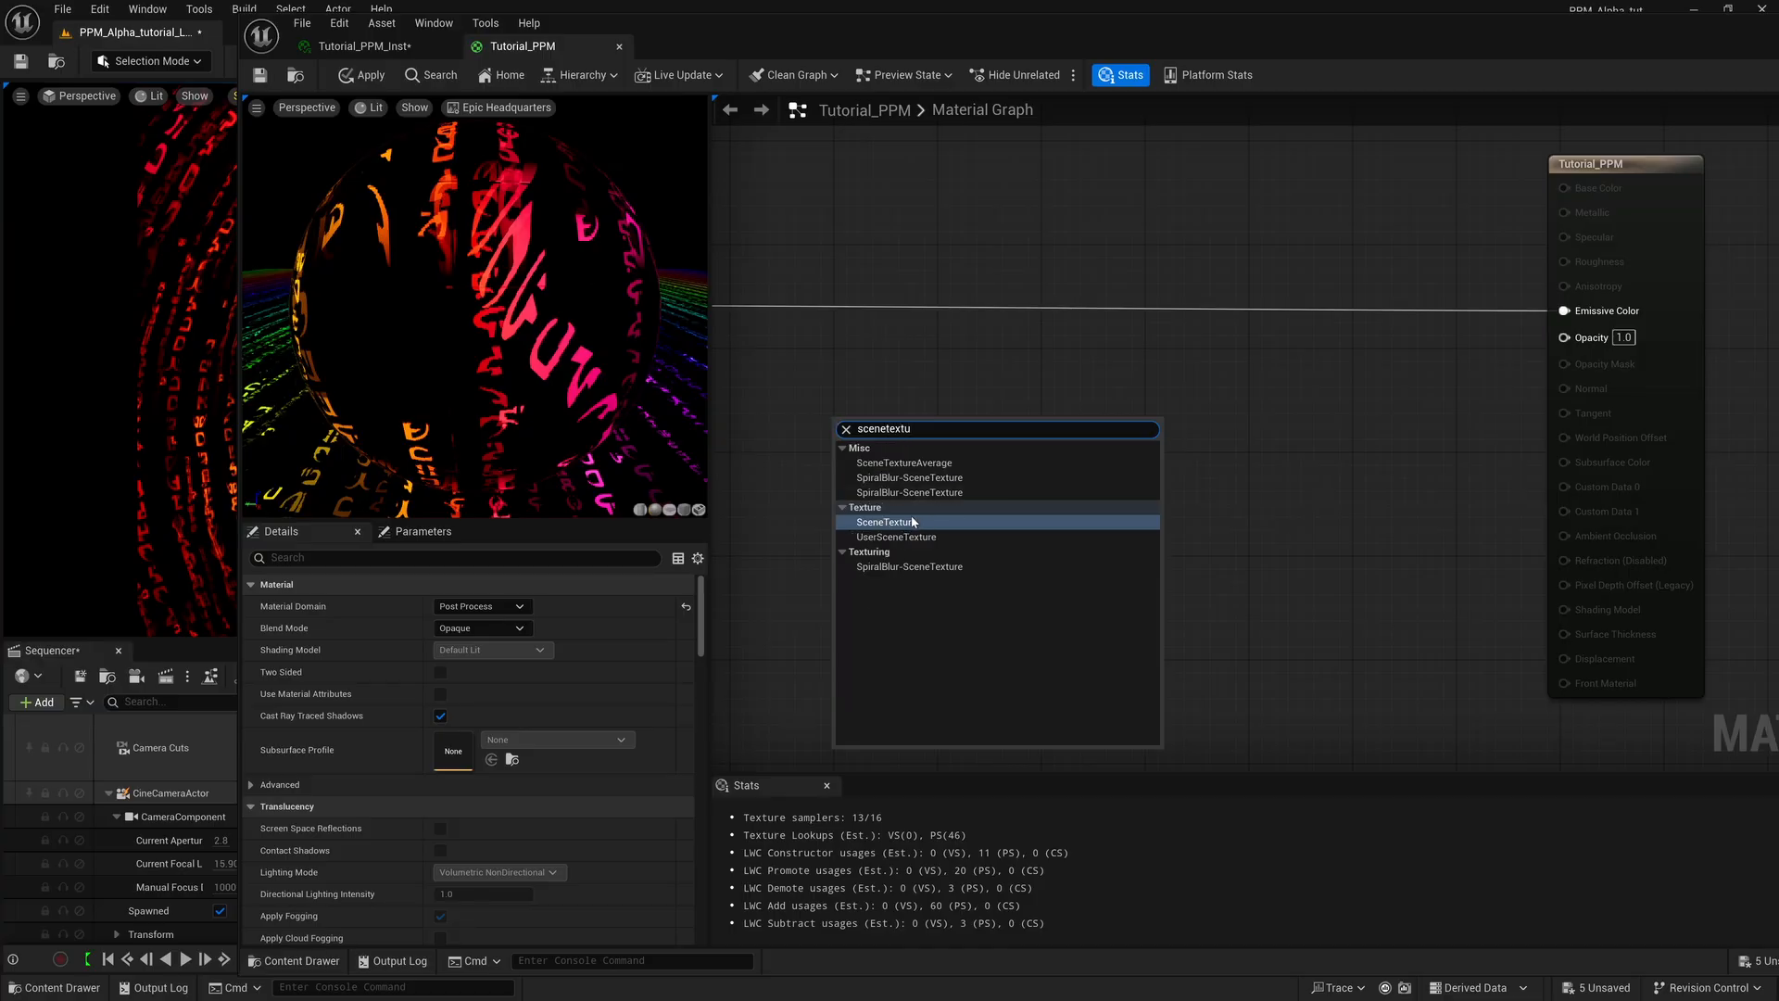
click(912, 522)
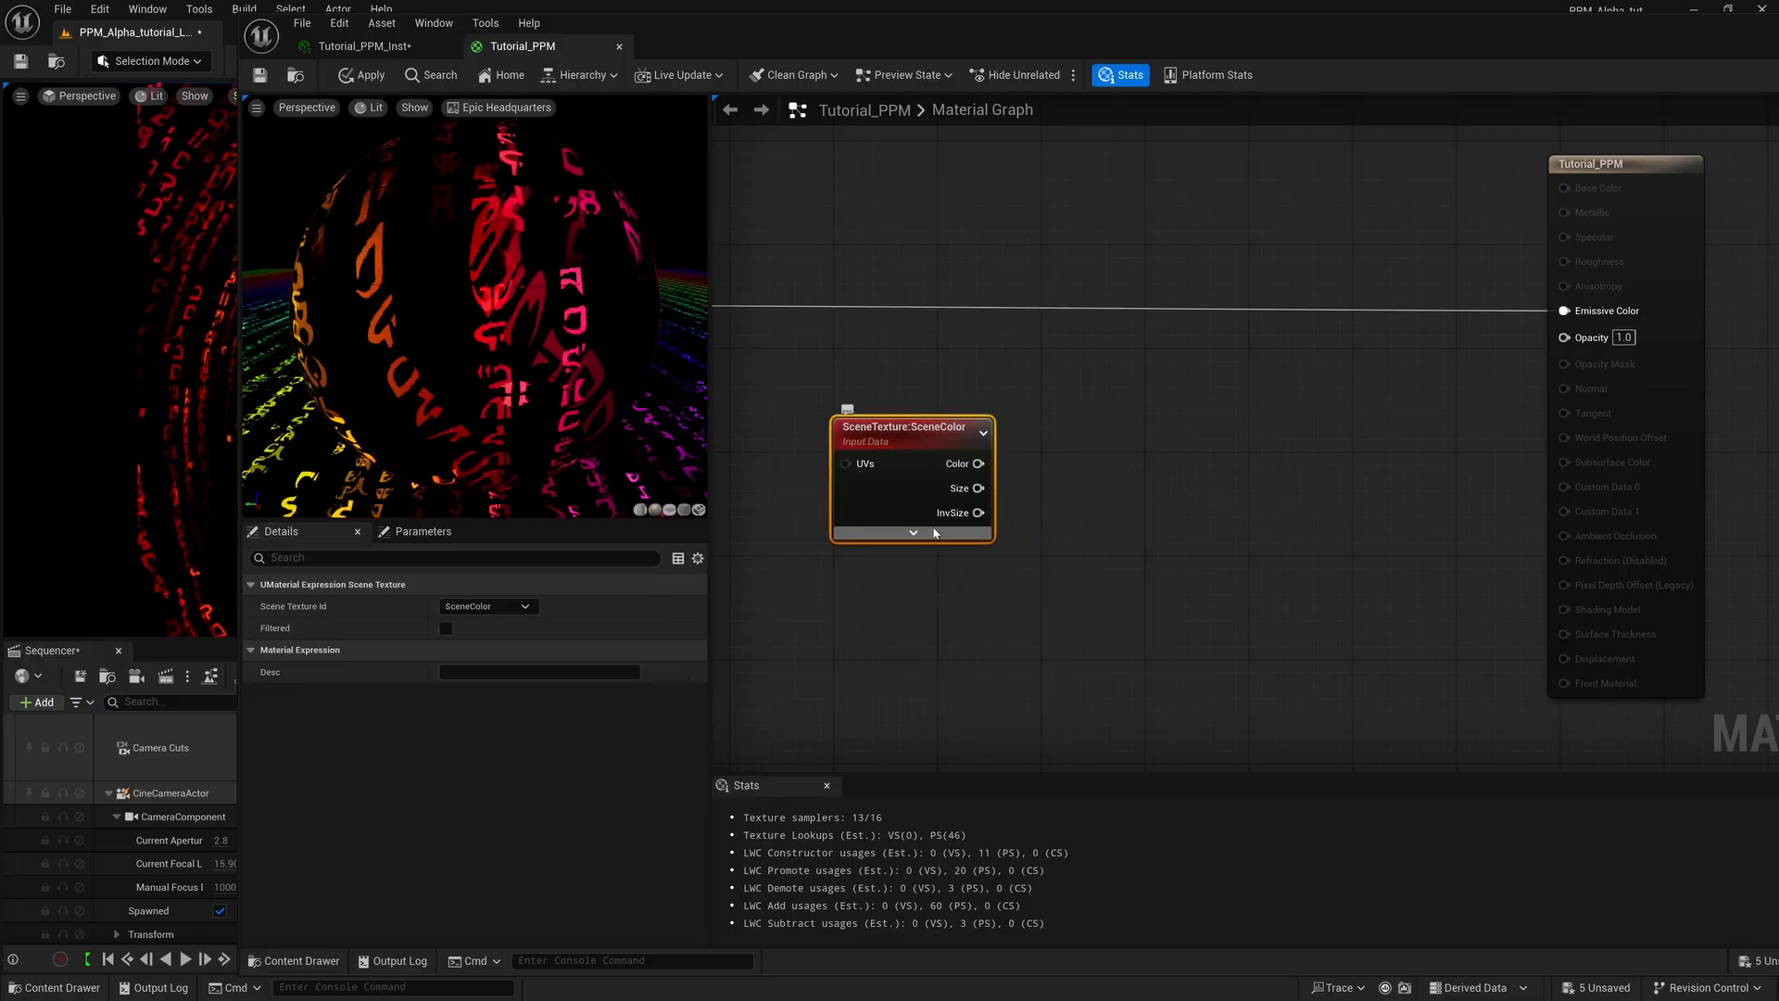
Expand the new SceneTexture node and set its Scene Texture Id to SceneDepth.
click(935, 533)
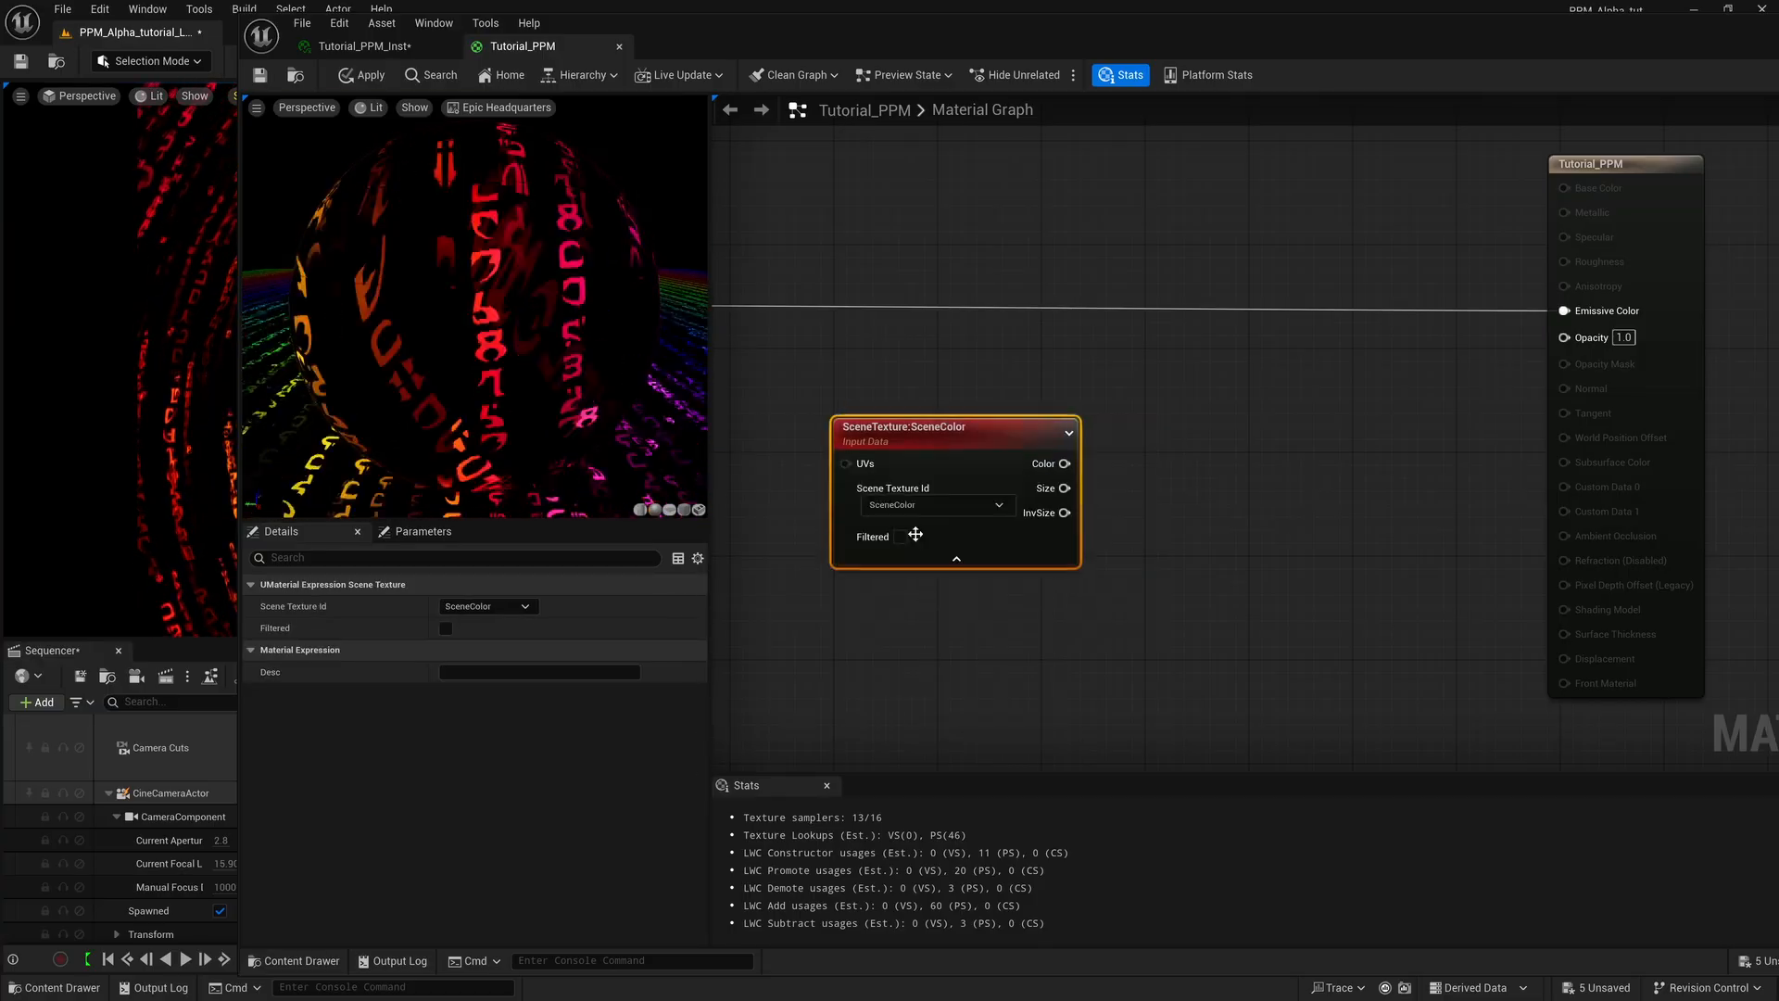
click(998, 506)
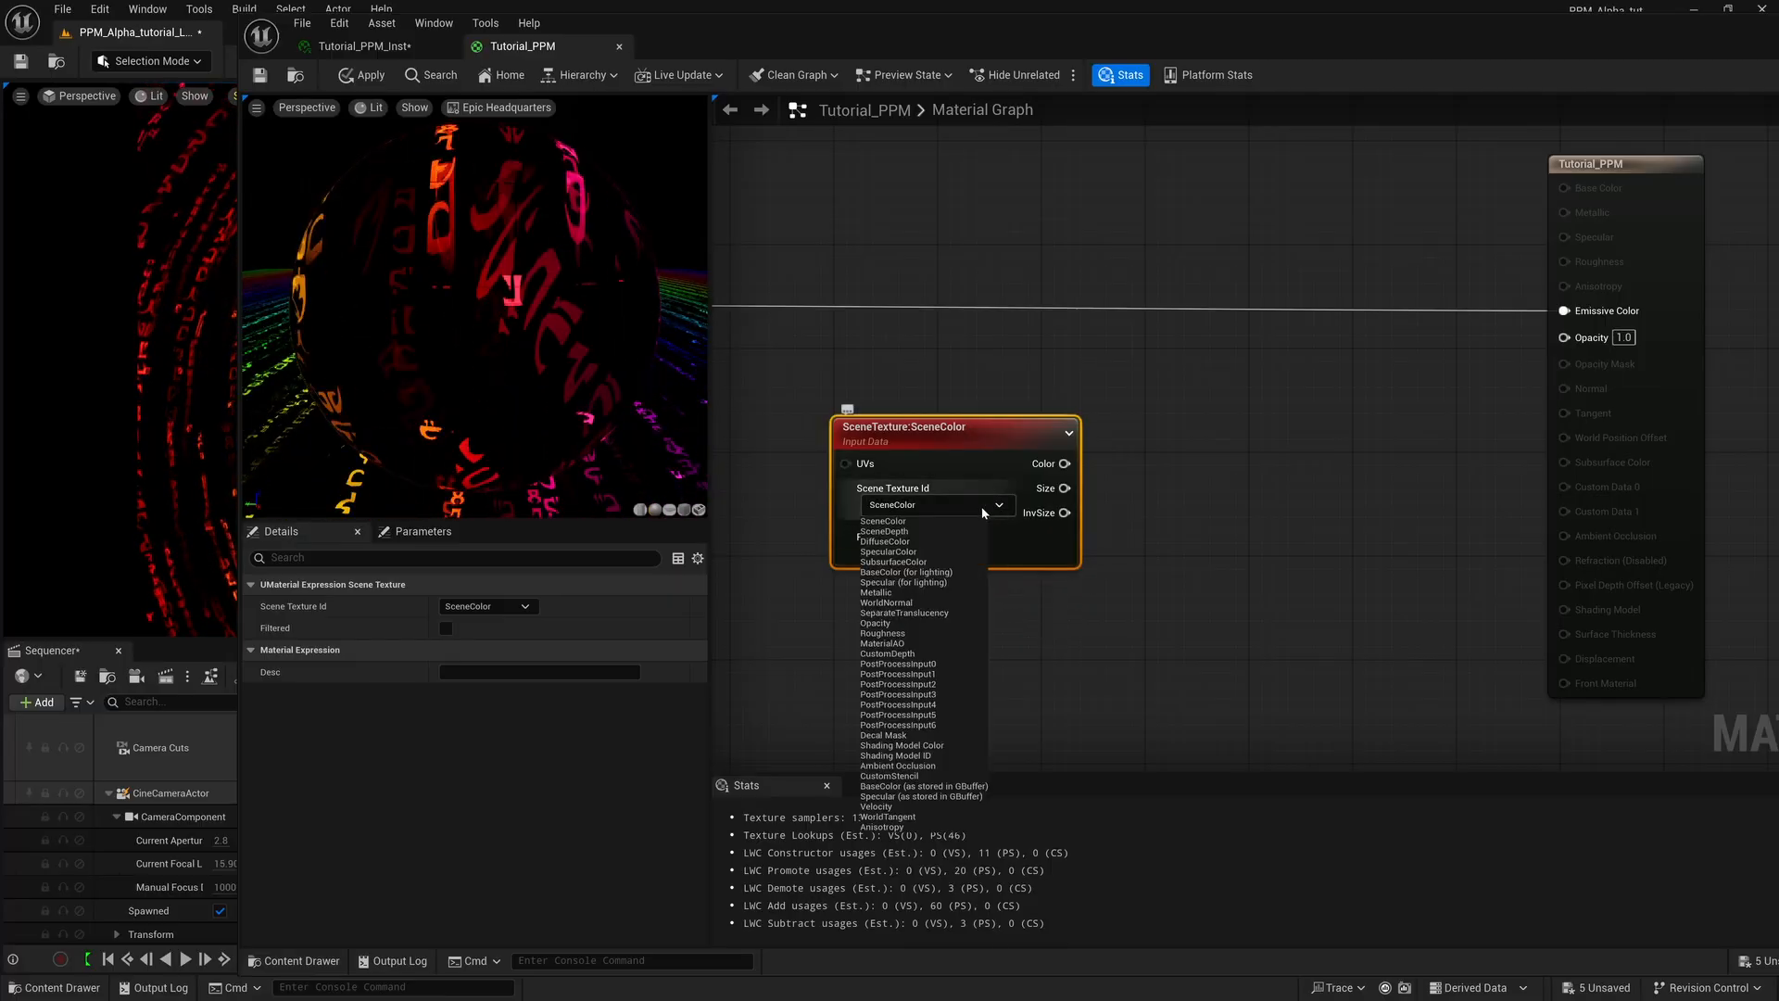
click(890, 532)
Reposition the SceneDepth node in the graph and connect its Color output to the material's Opacity input.
right_drag(1156, 537, 1281, 560)
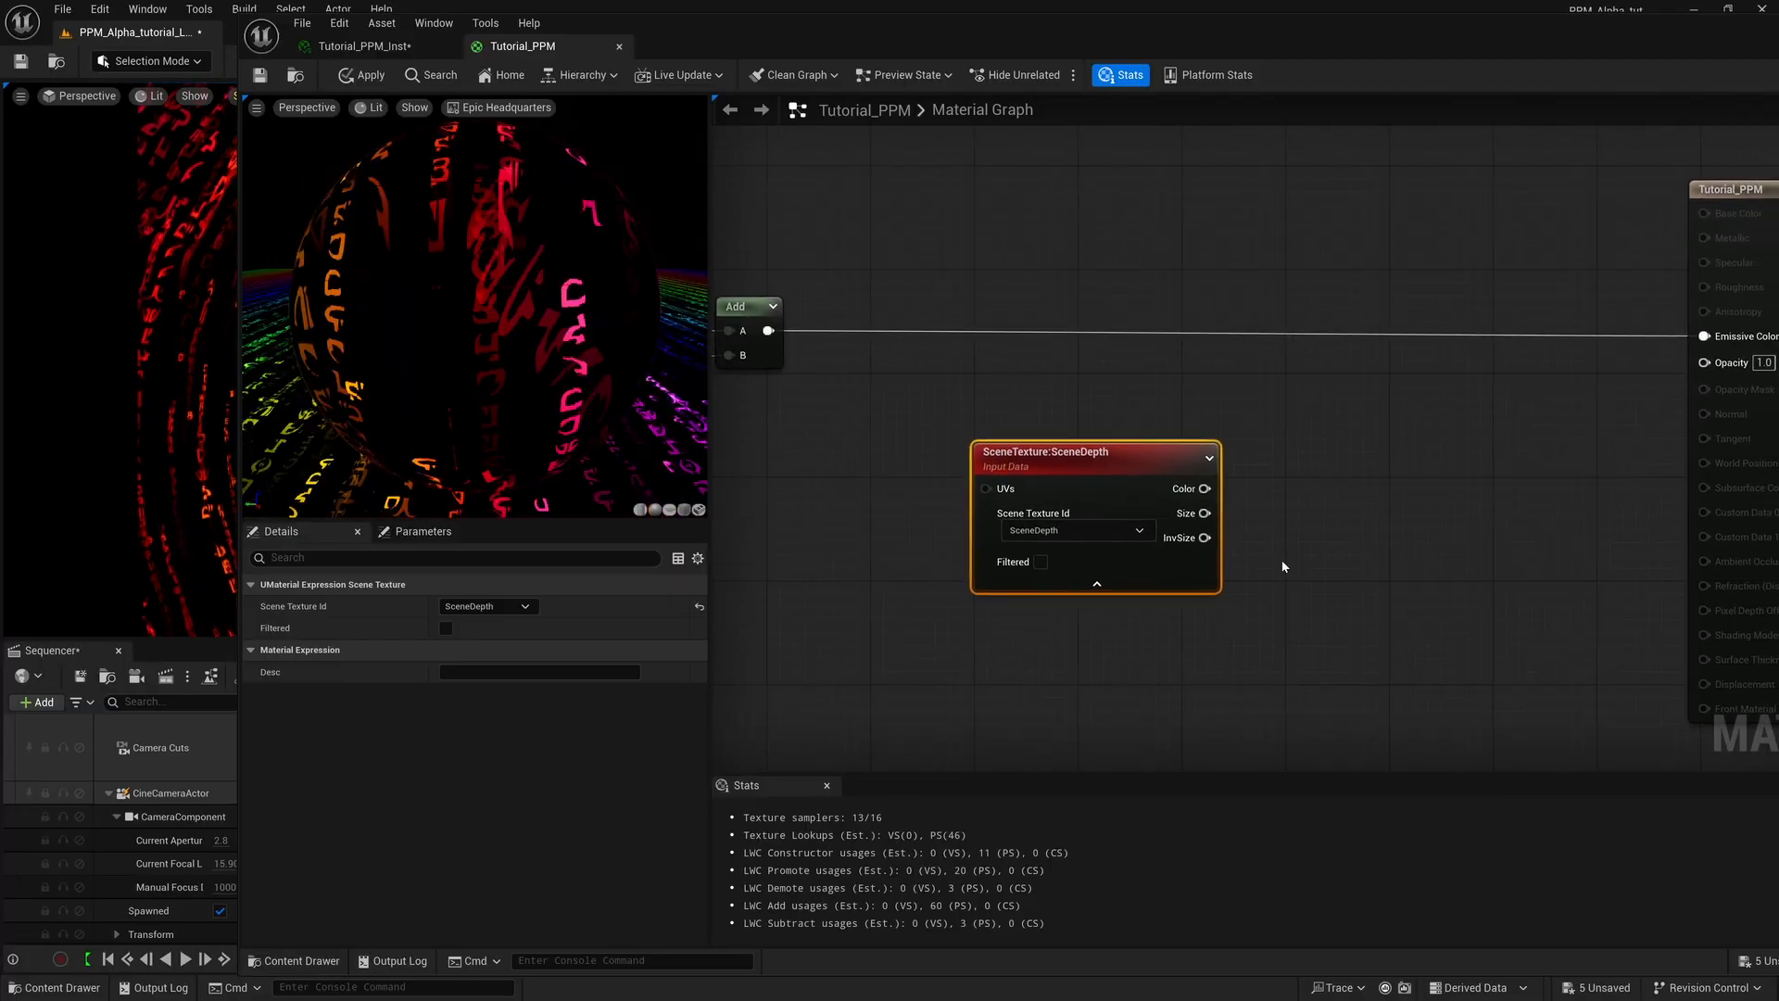
drag(1085, 454, 986, 465)
right_drag(1178, 477, 1025, 480)
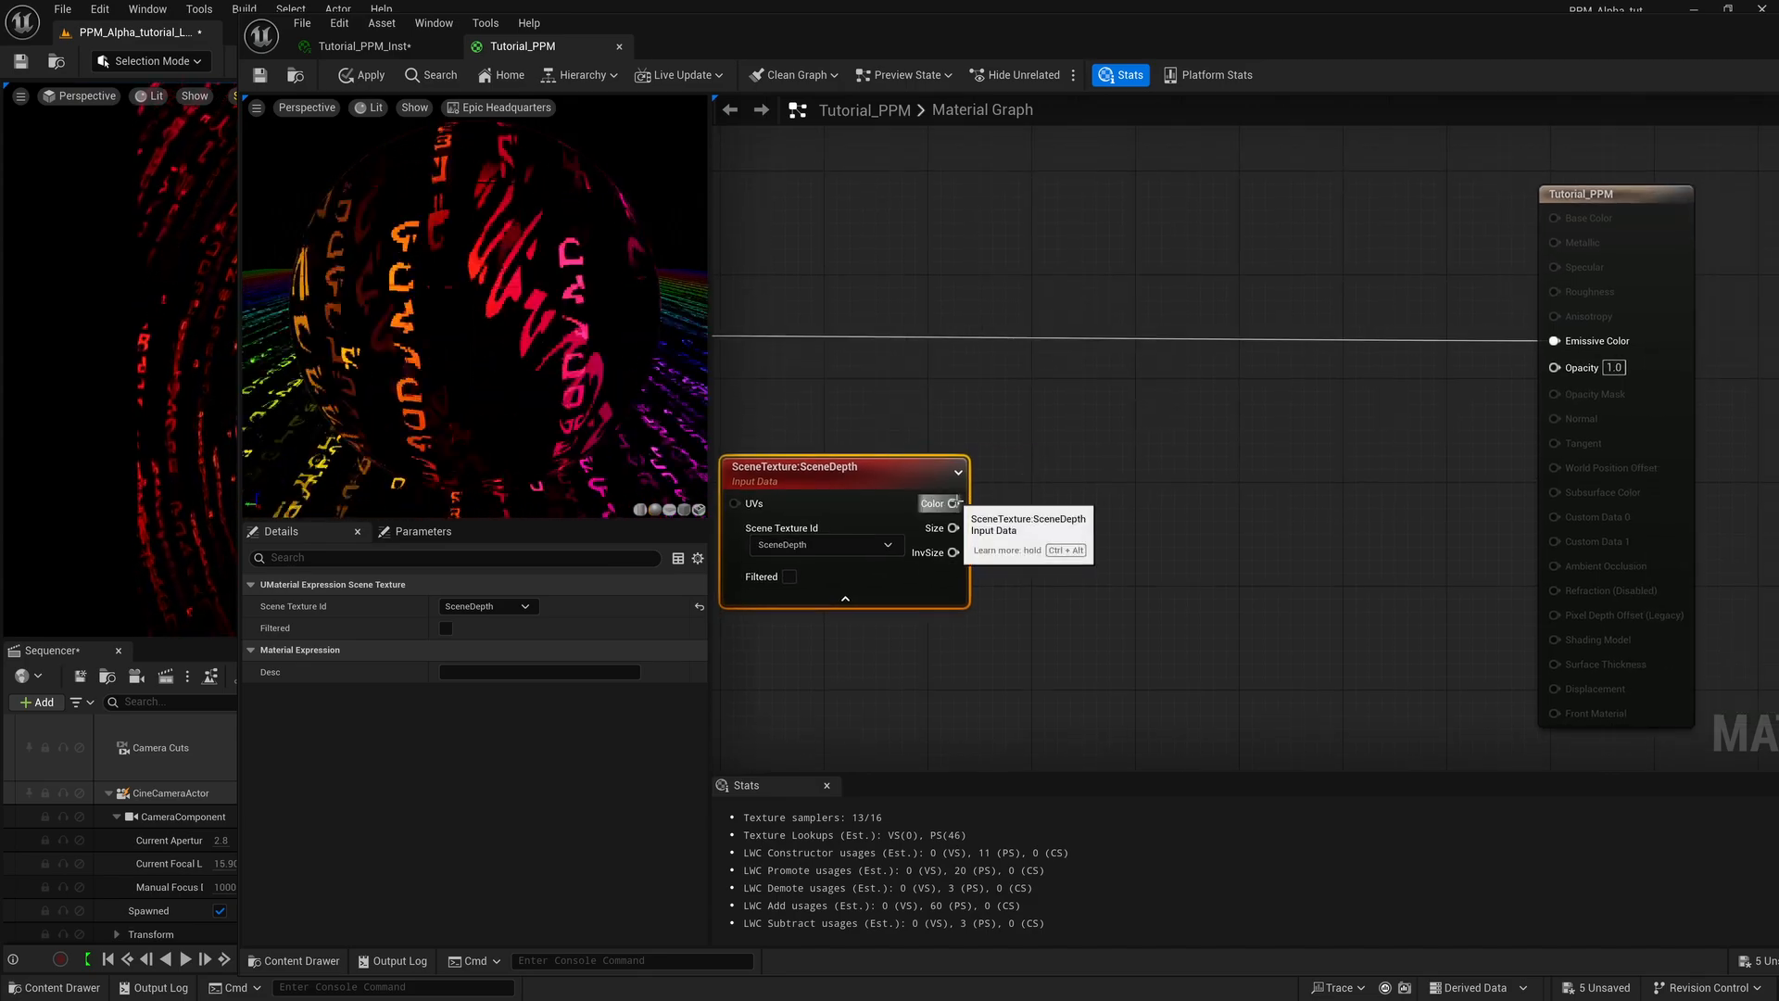
drag(955, 503, 1557, 367)
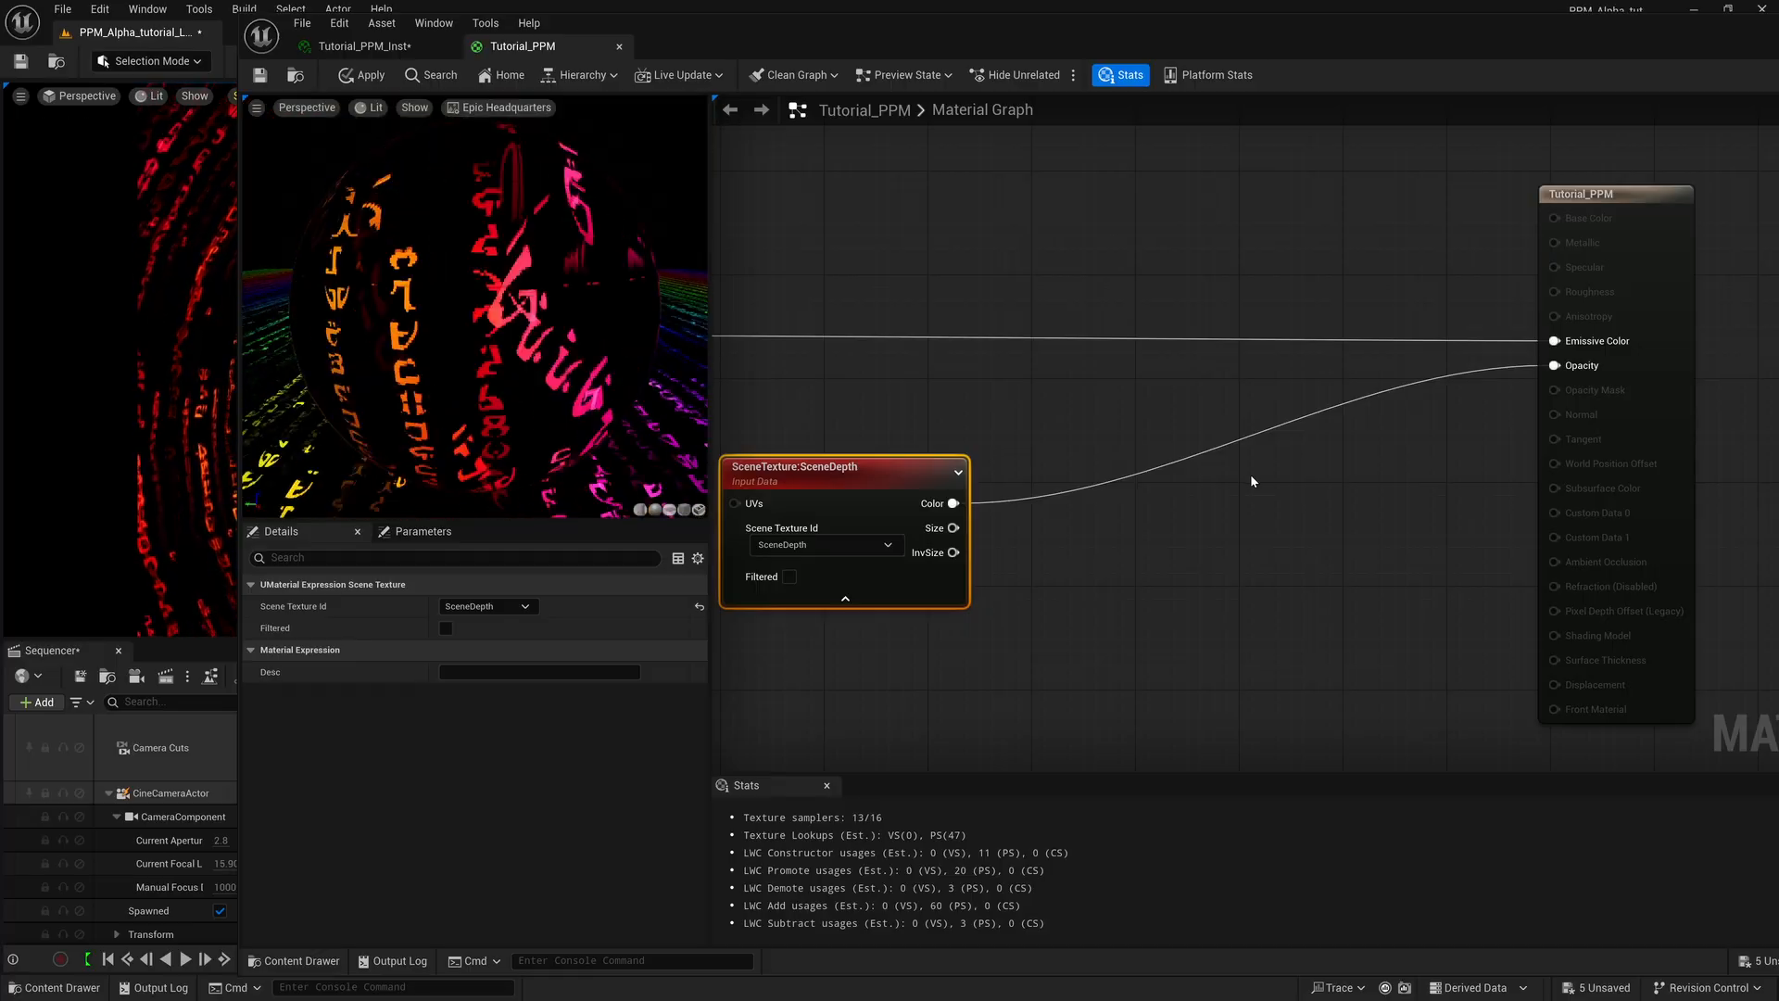
Save the Tutorial_PPM material and move its editor window aside and back to check the level viewport.
click(261, 77)
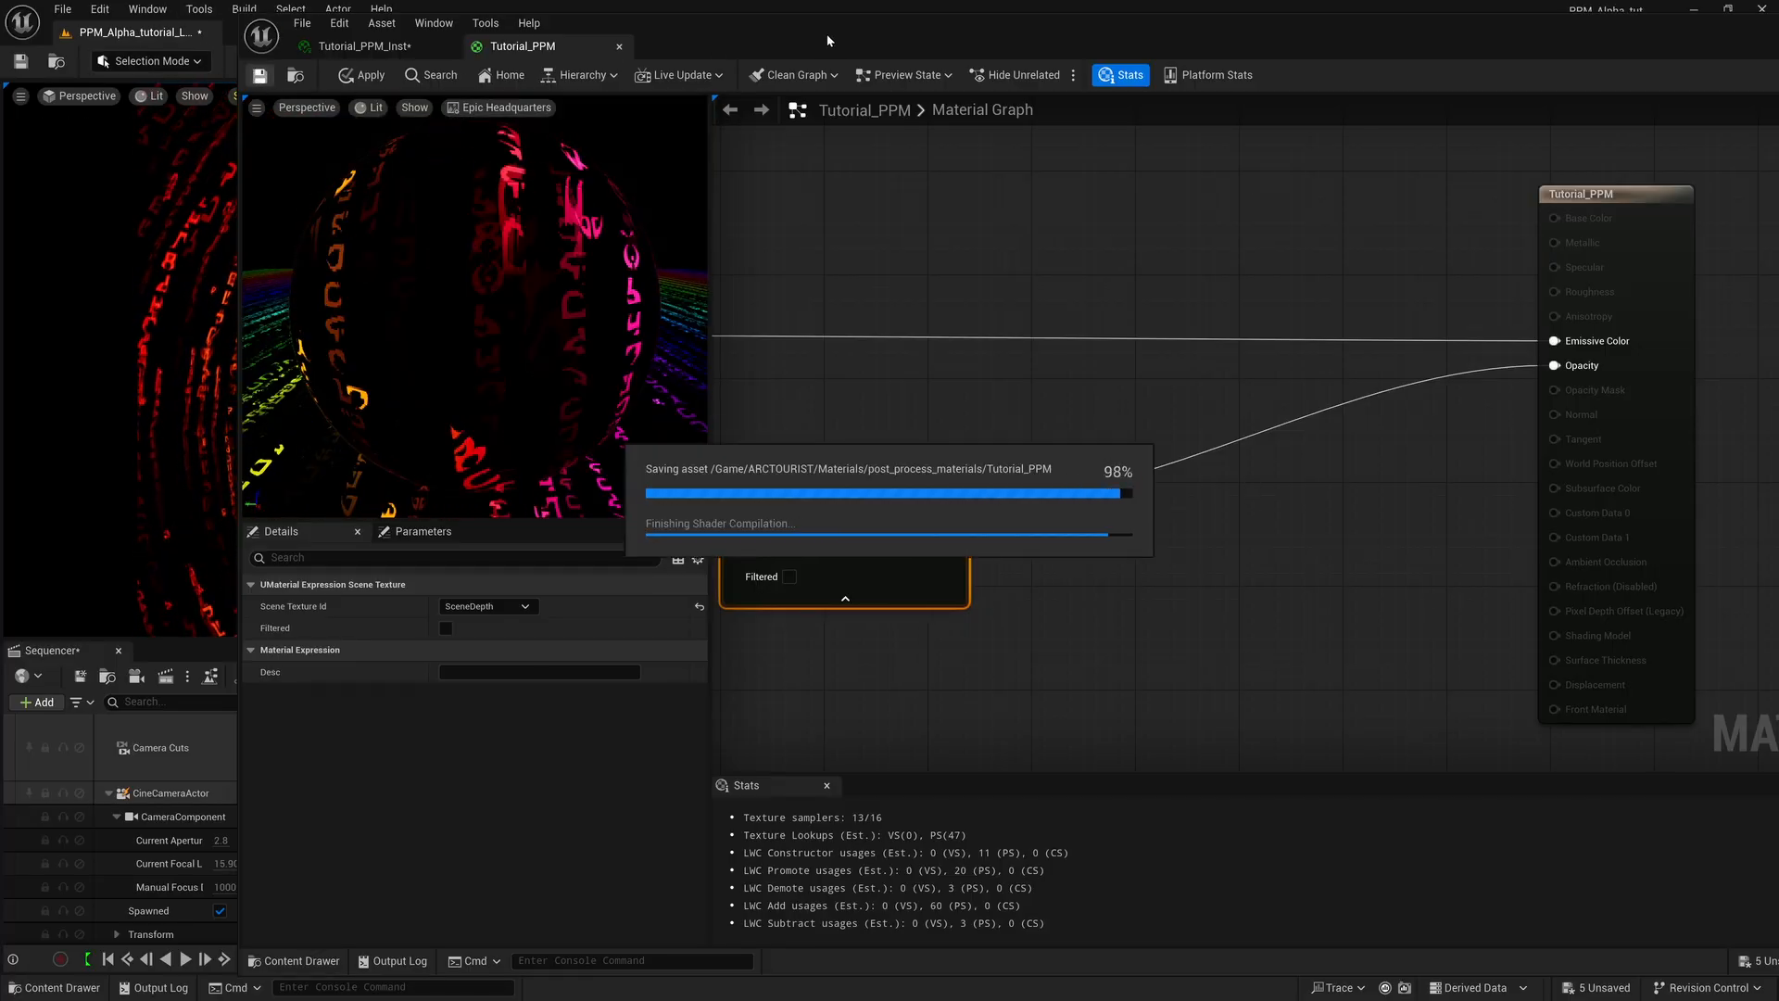
drag(826, 34, 1588, 31)
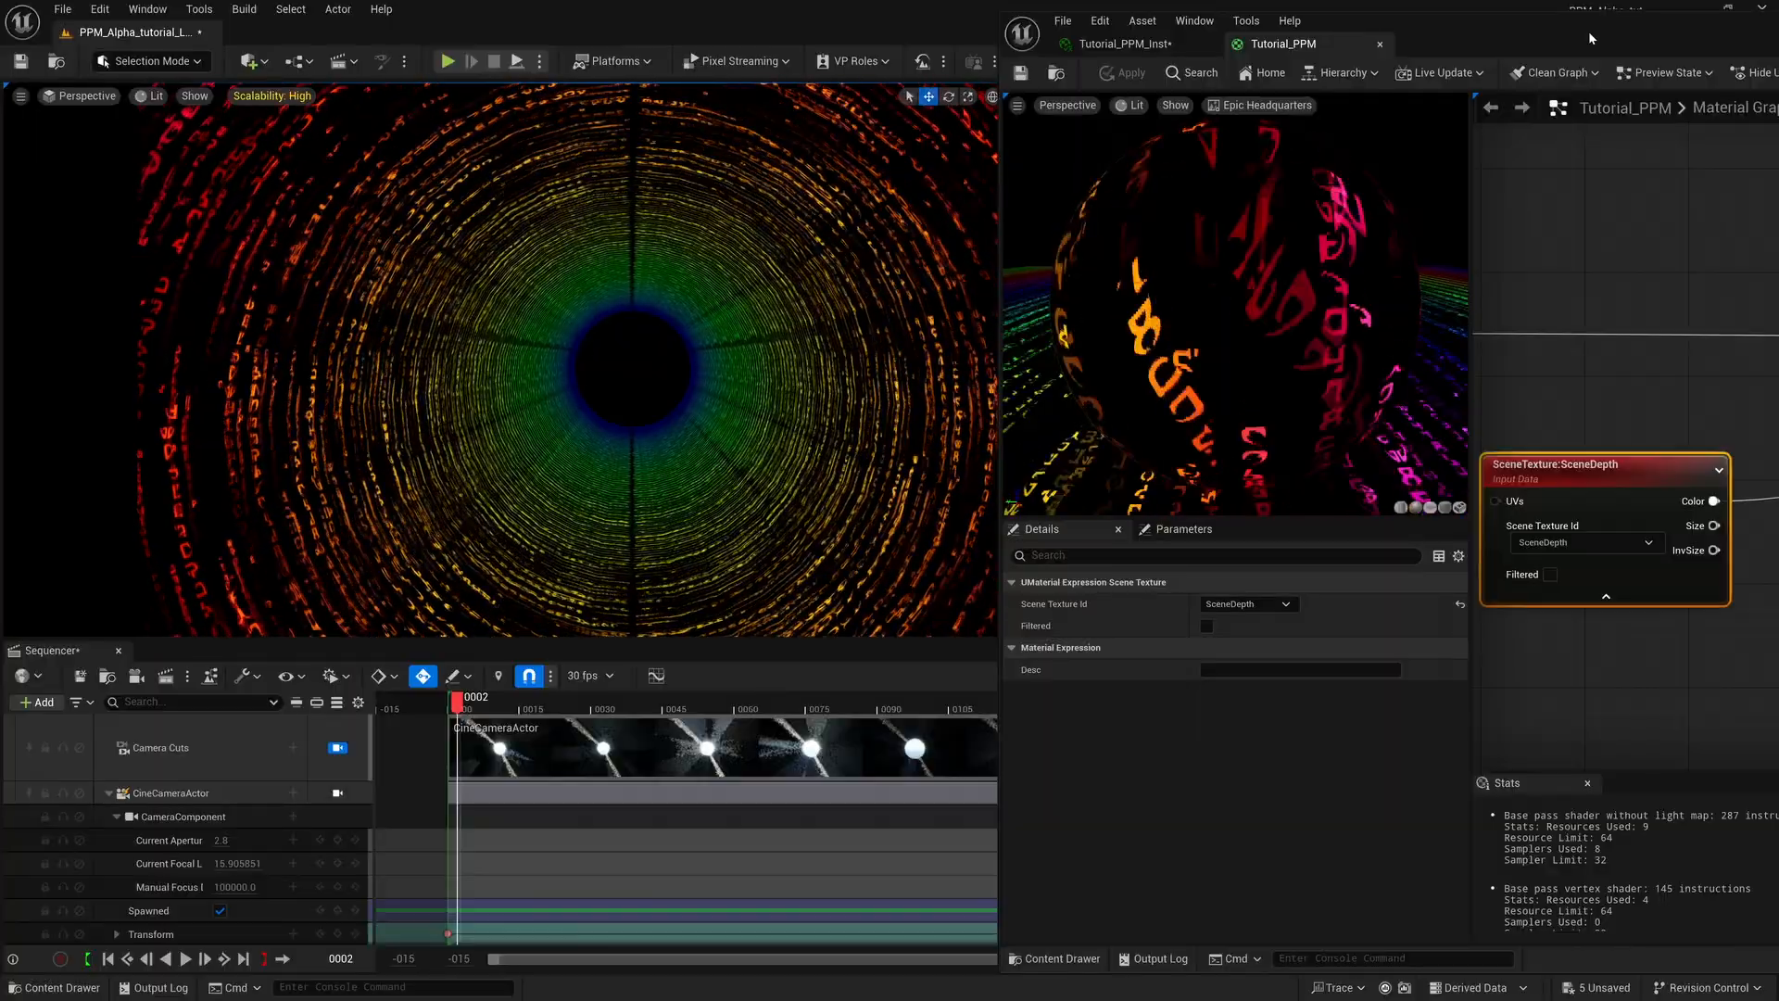
drag(1589, 31, 814, 97)
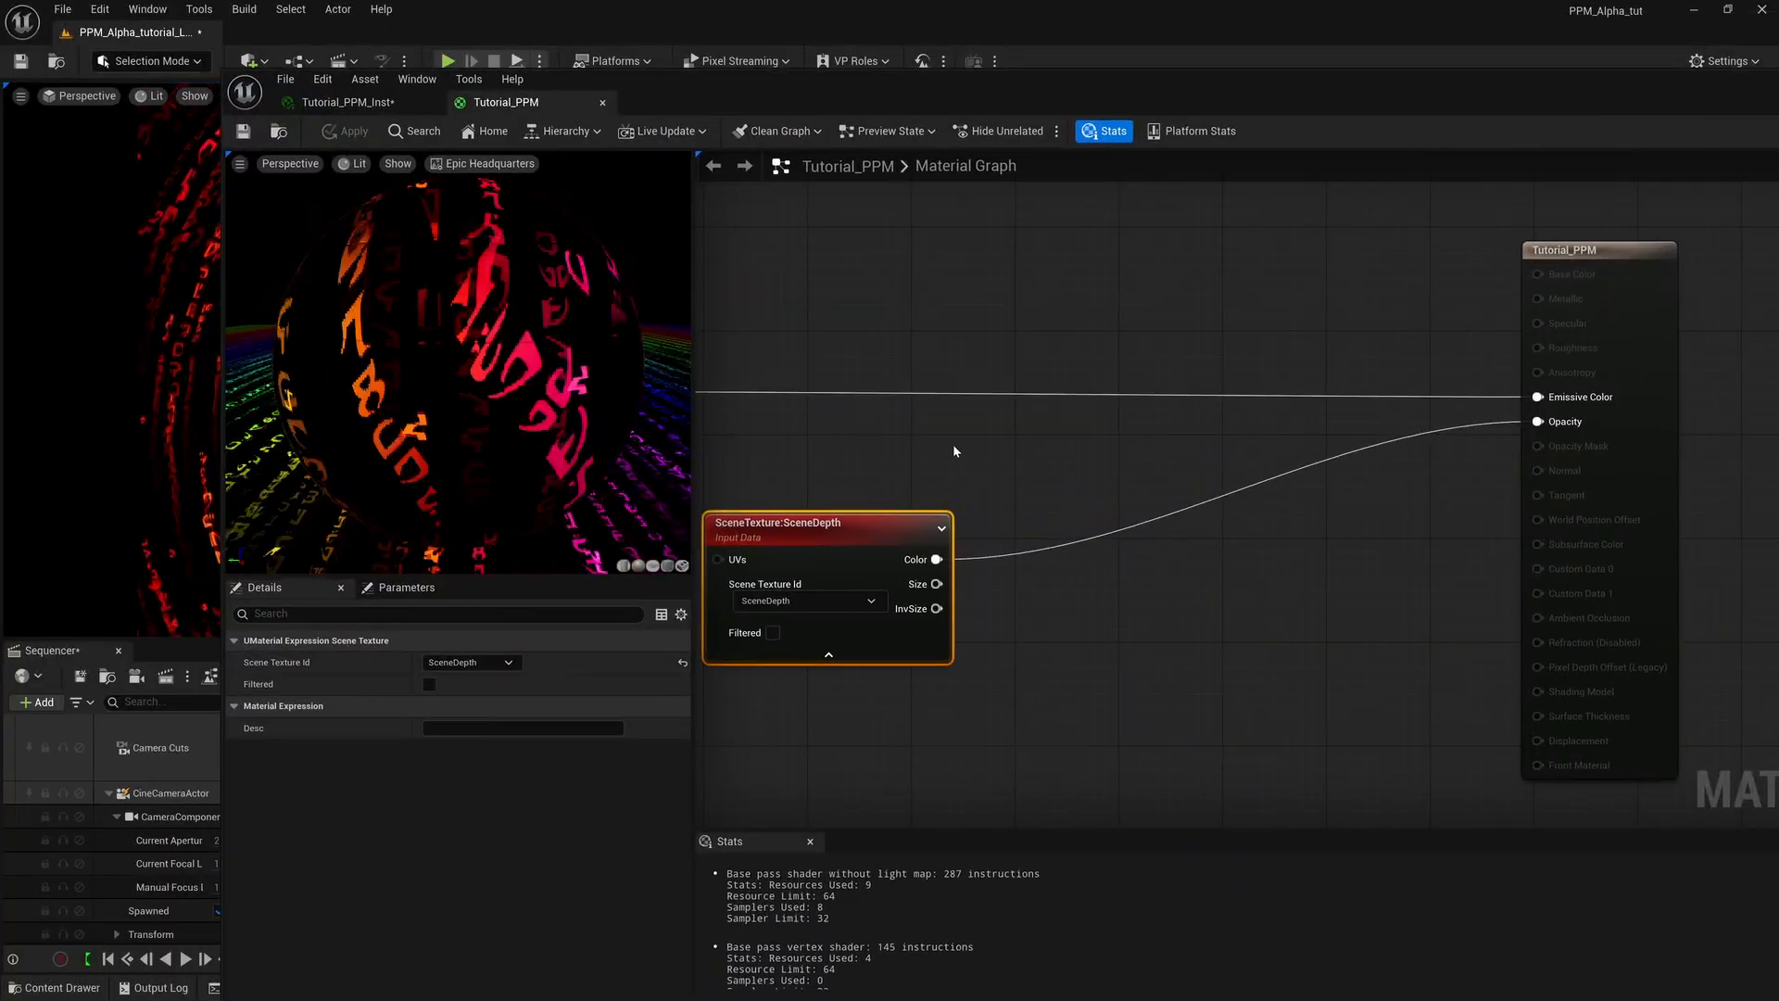
Connect the SceneDepth Color output to Emissive Color, and save the material to check the depth image in the level viewport.
right_drag(952, 443, 992, 410)
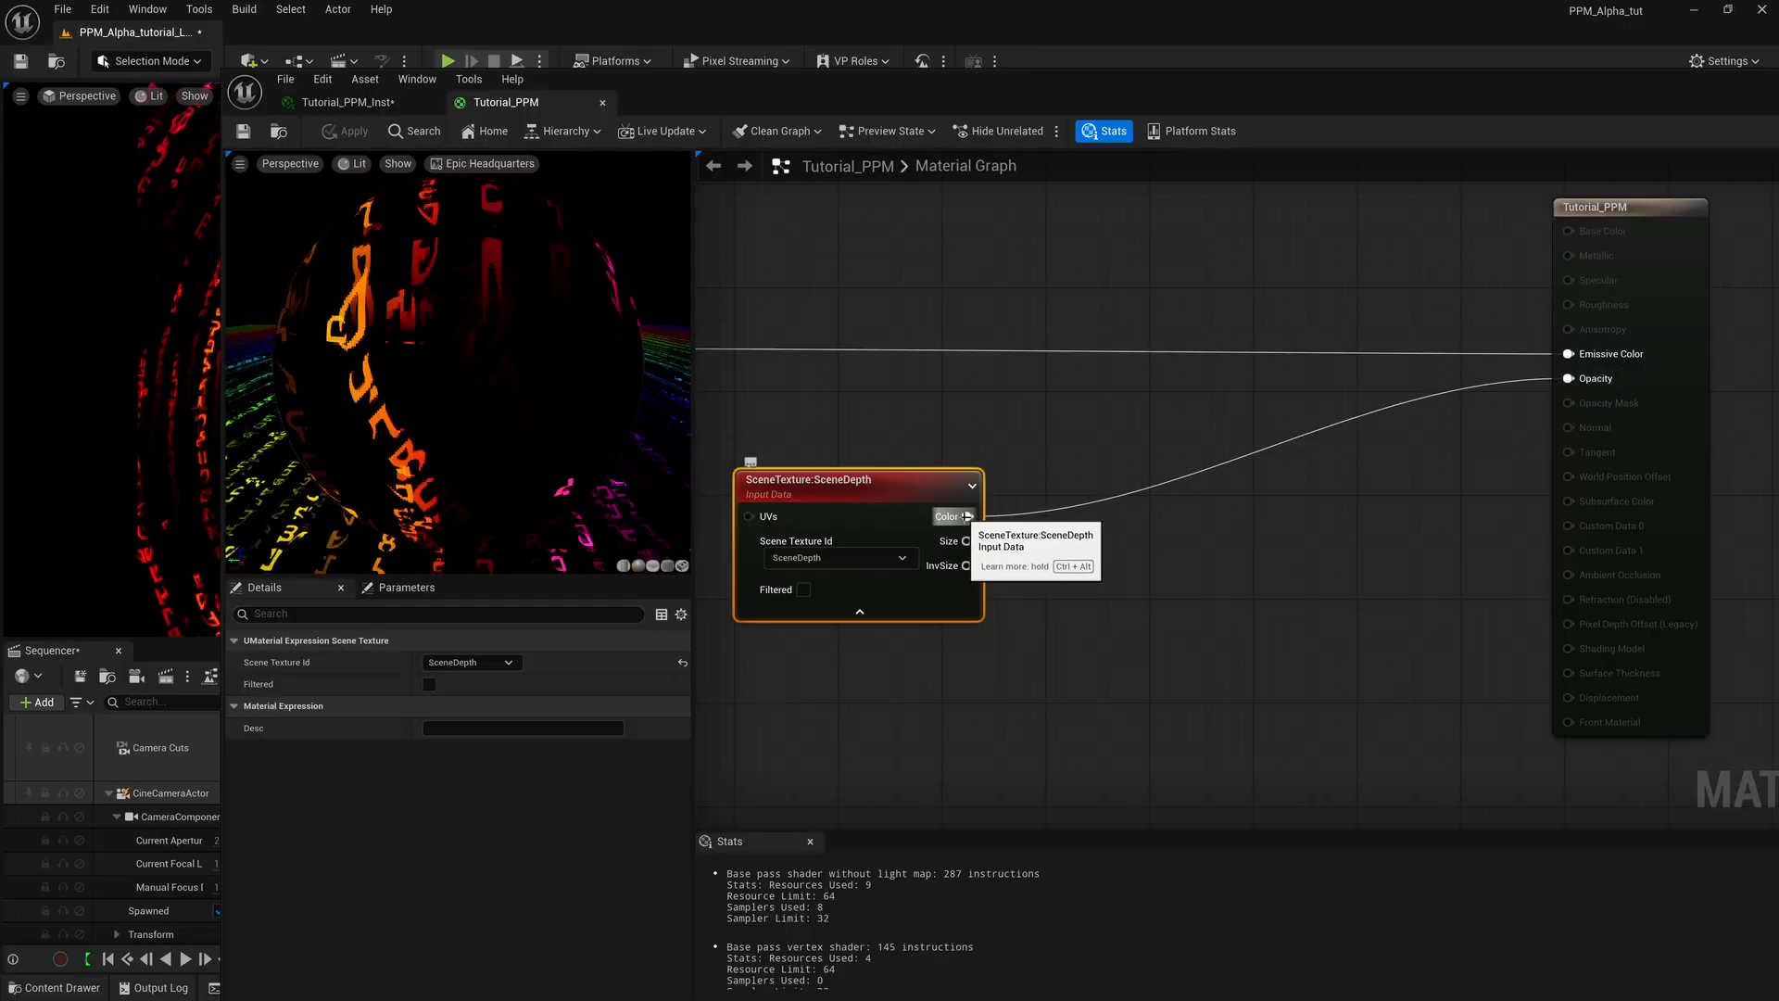
drag(967, 516, 1569, 354)
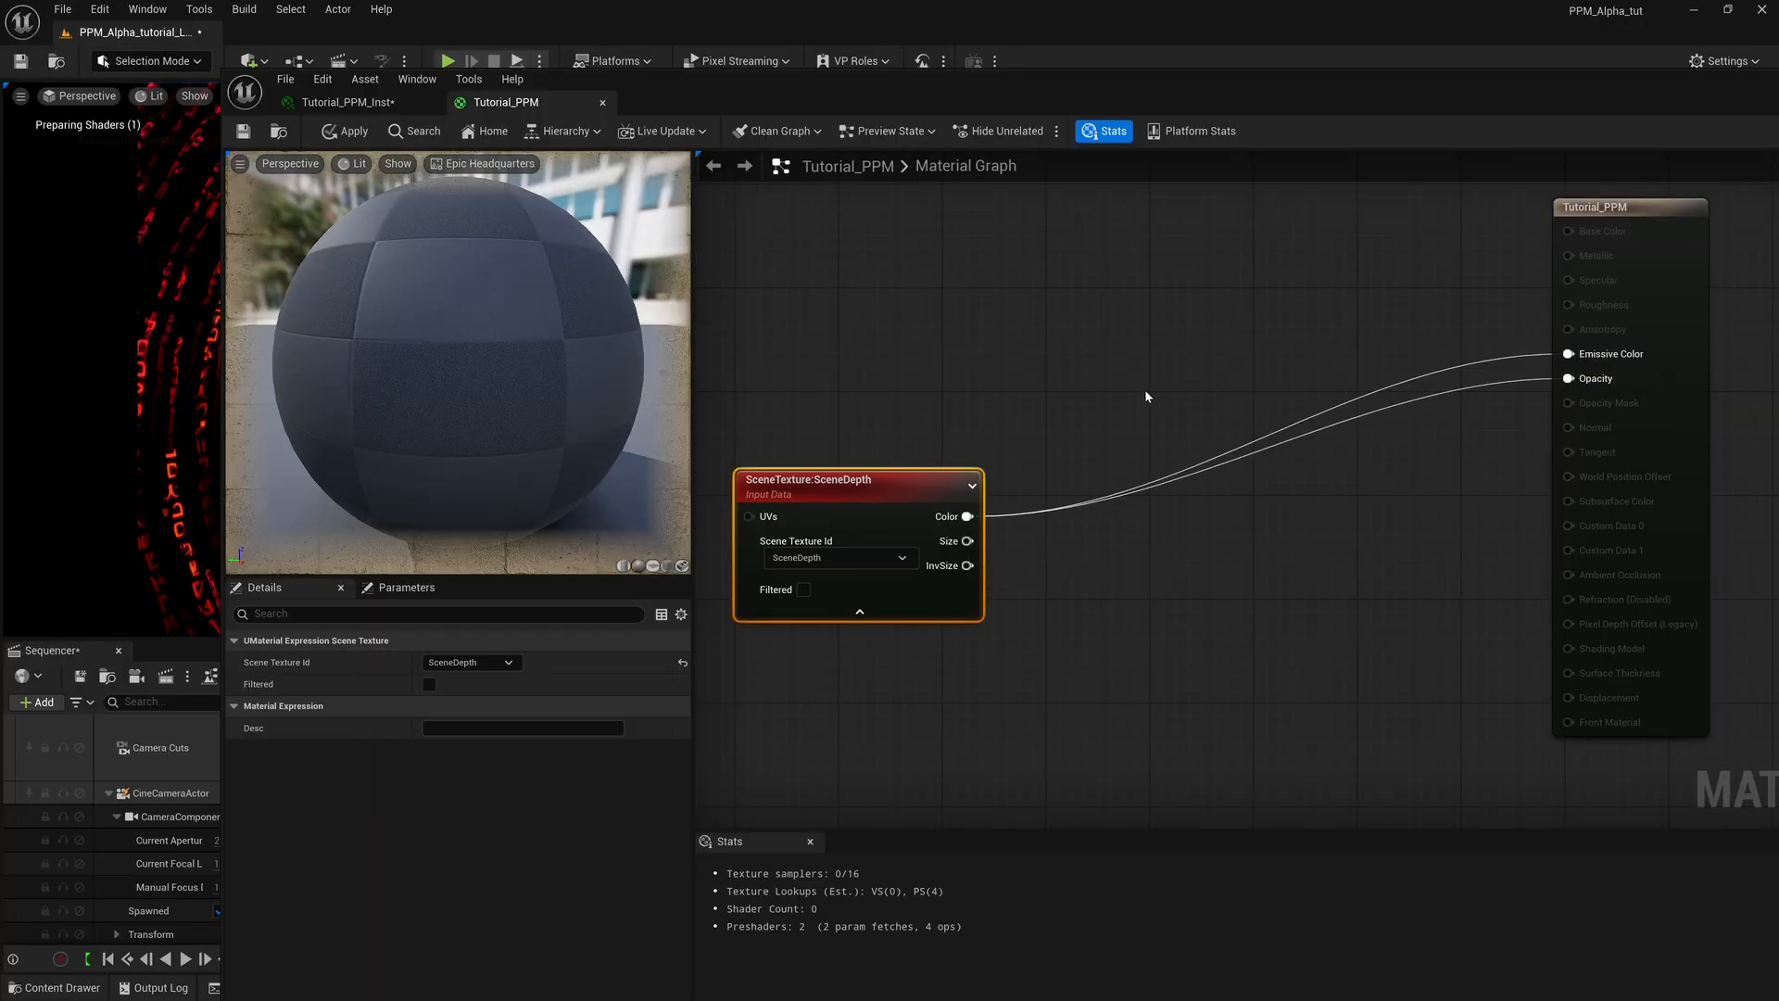
drag(708, 104, 804, 102)
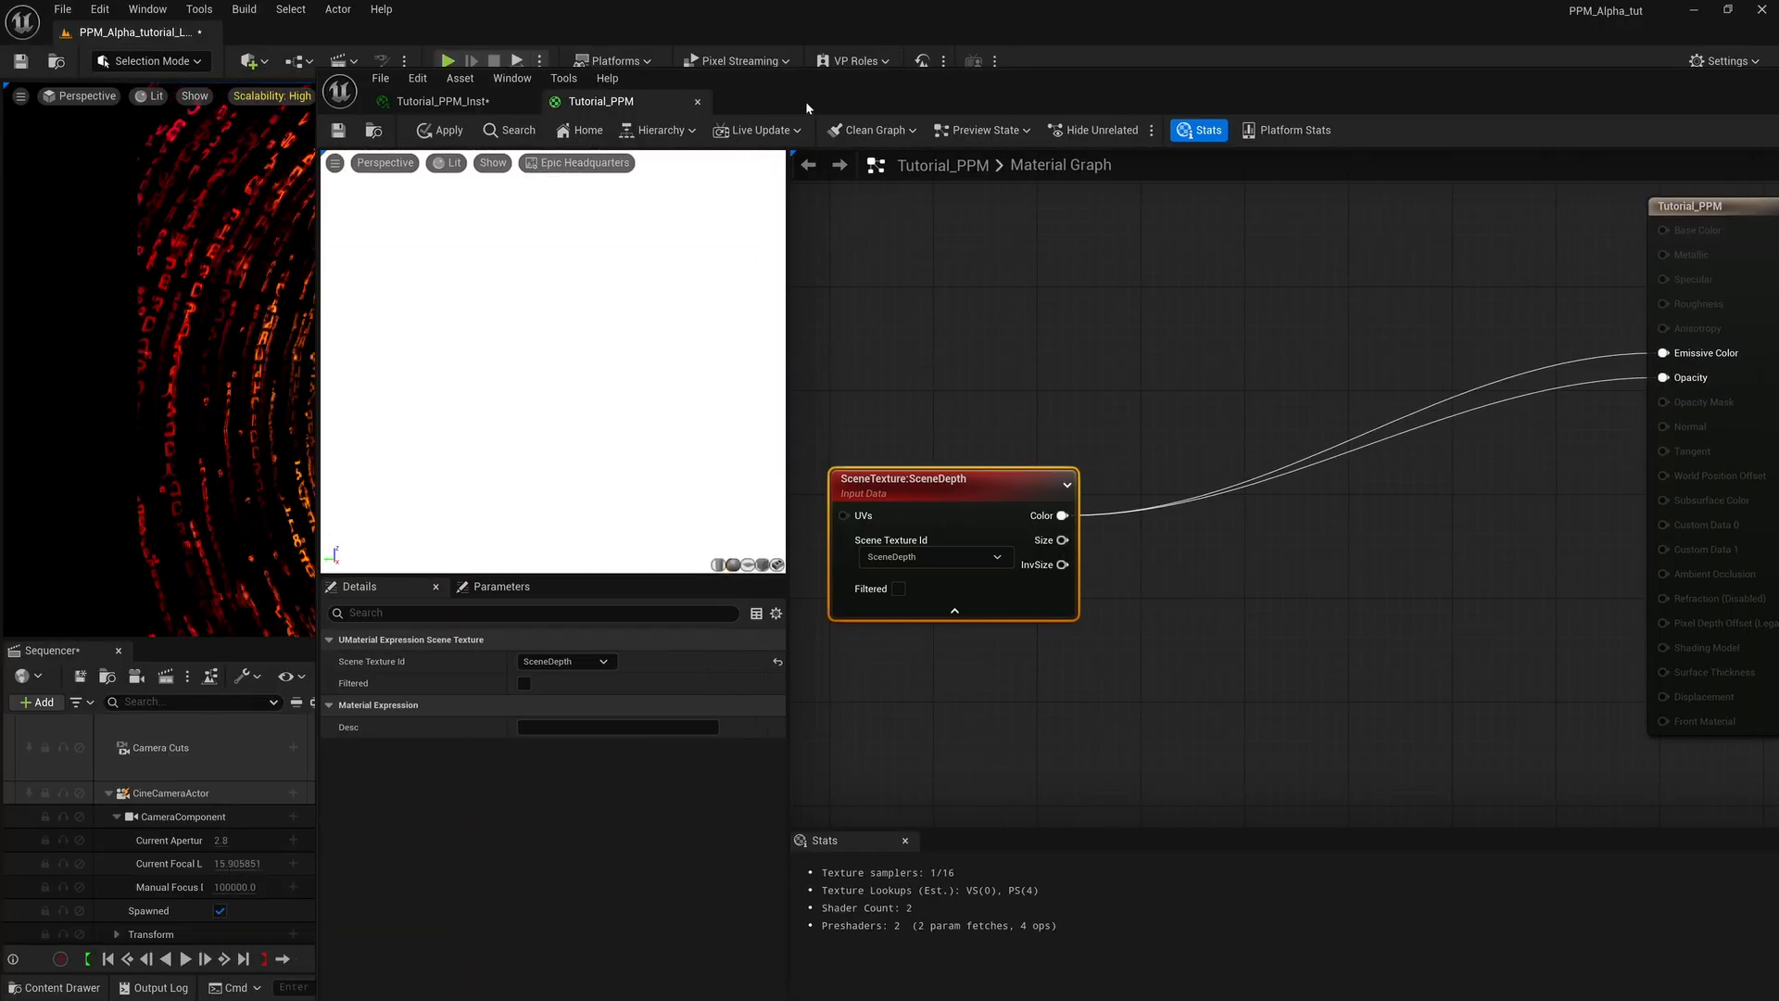
click(338, 130)
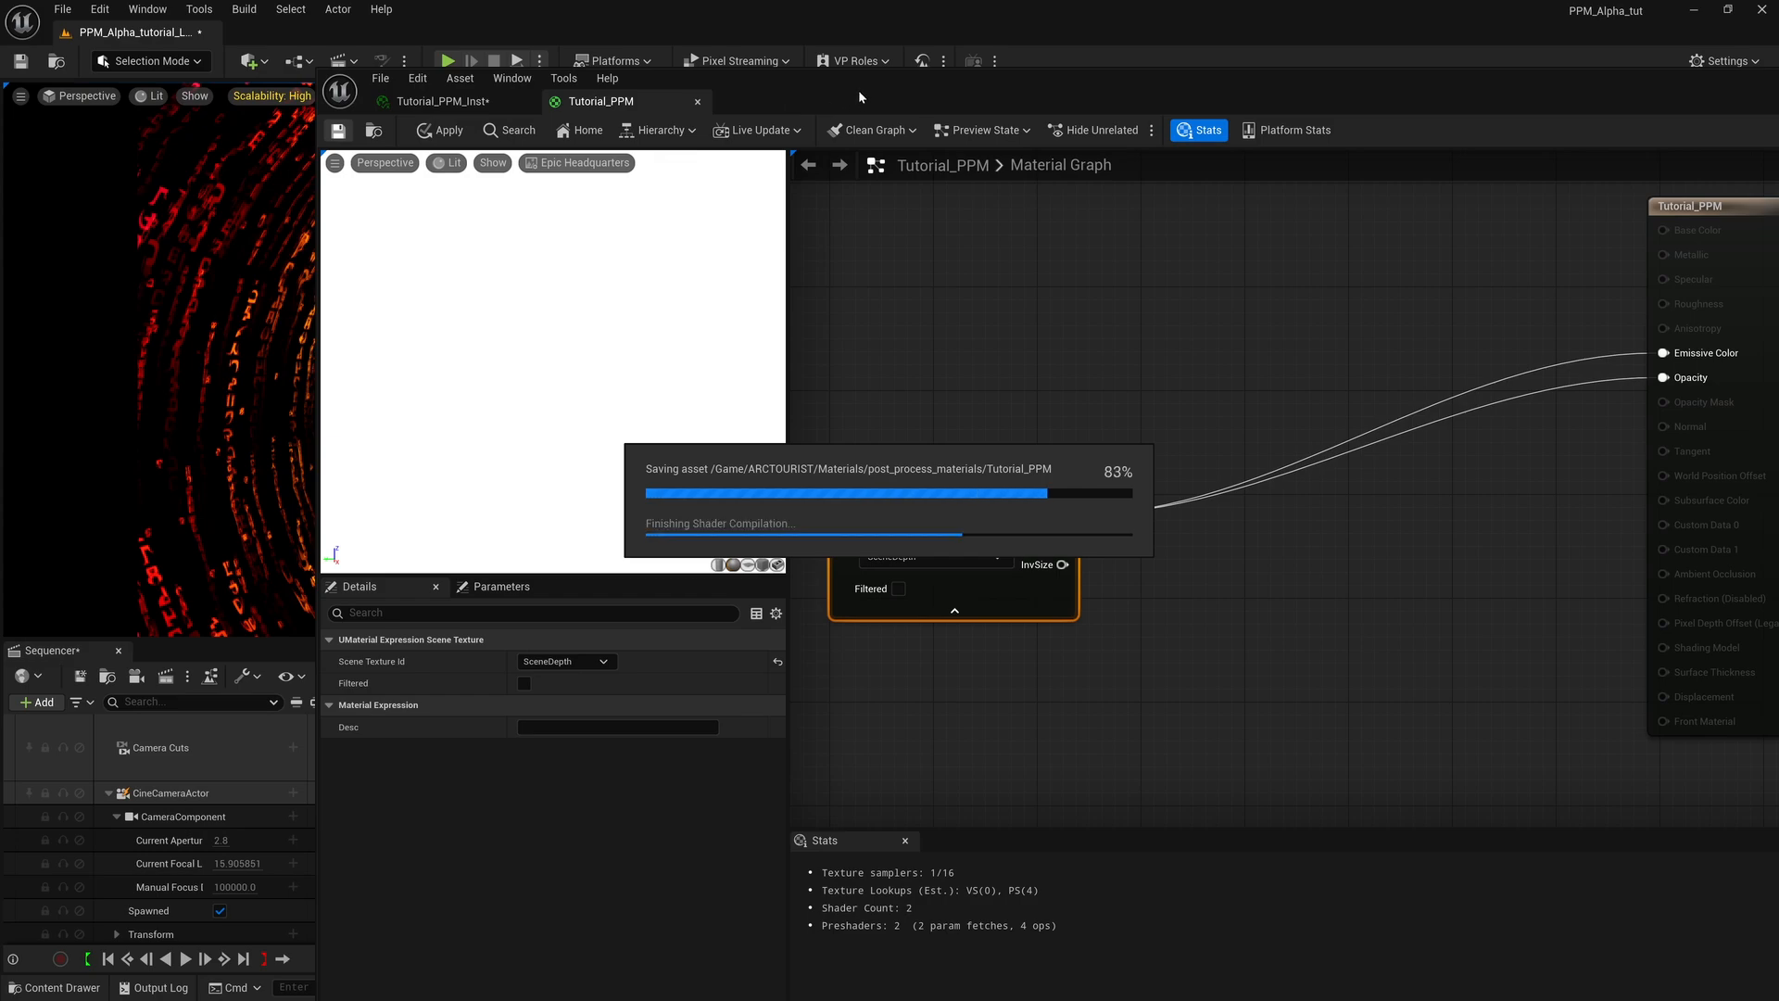
drag(858, 91, 1572, 86)
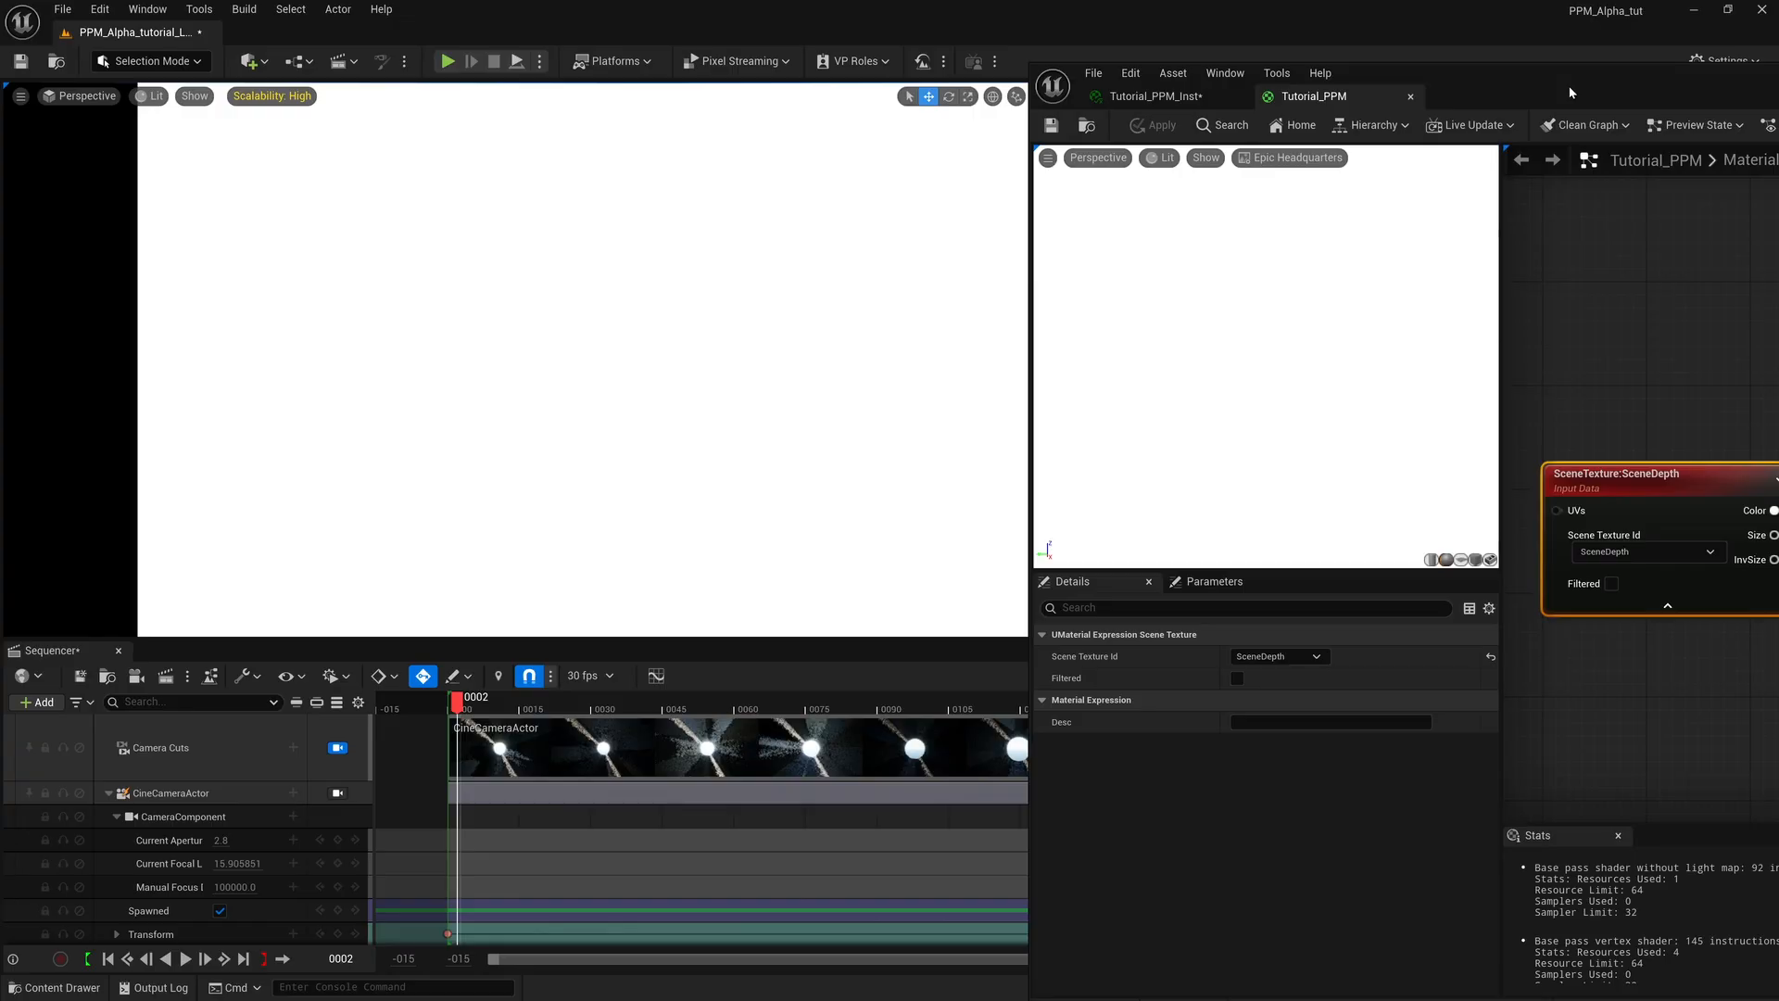
drag(1570, 85, 715, 58)
Move the SceneDepth node farther from the result node and break the link into the material's Opacity input.
right_drag(1021, 519, 1137, 515)
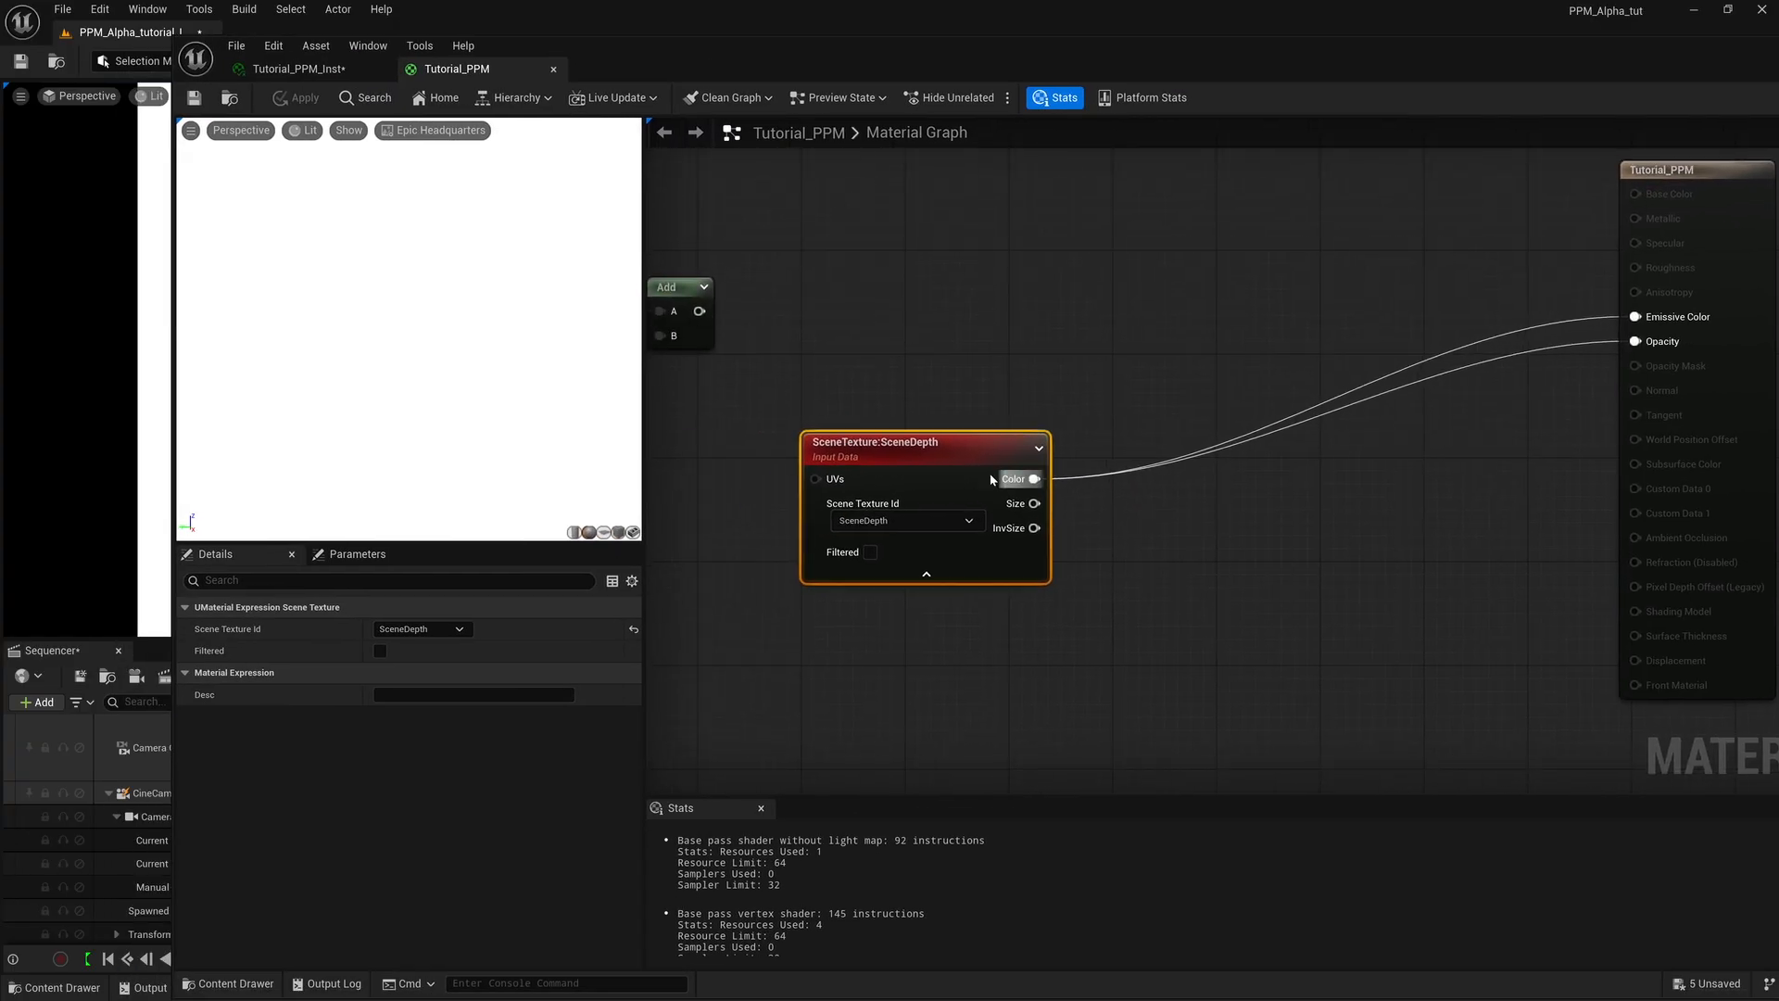
drag(909, 455, 766, 443)
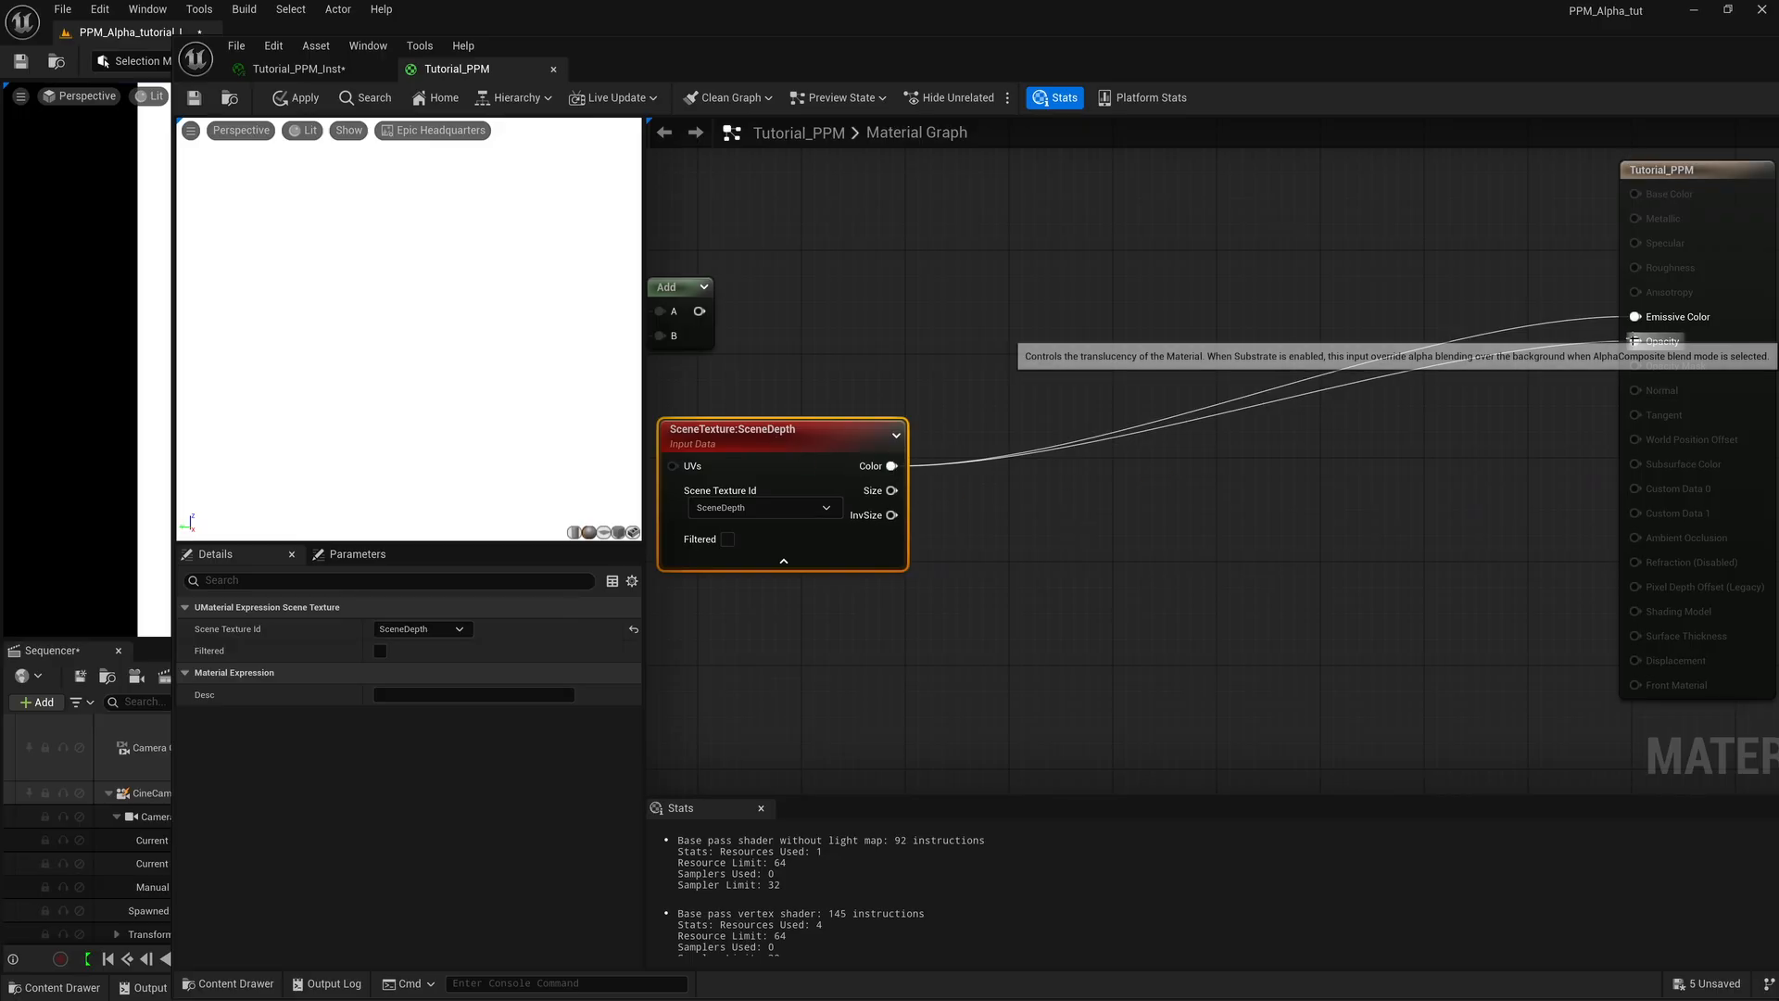
right_click(1635, 341)
click(1668, 410)
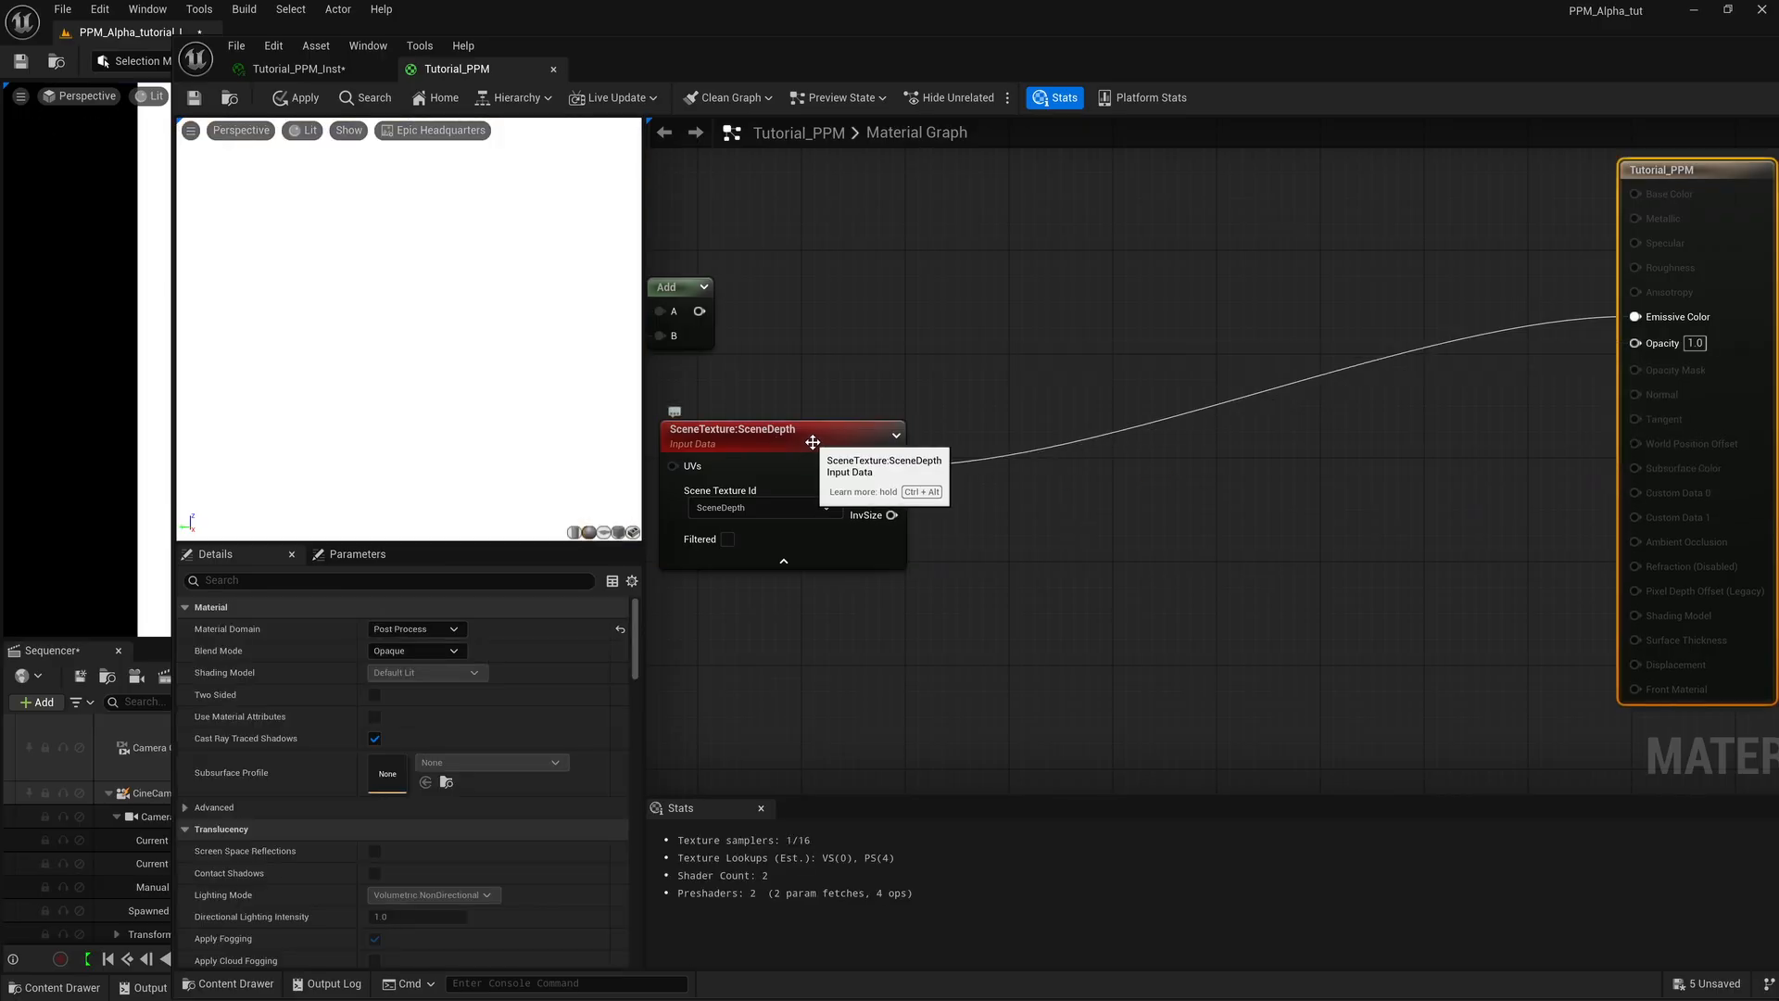
Add a Divide node beside the SceneDepth node, with the SceneDepth Color output feeding its A input.
click(812, 442)
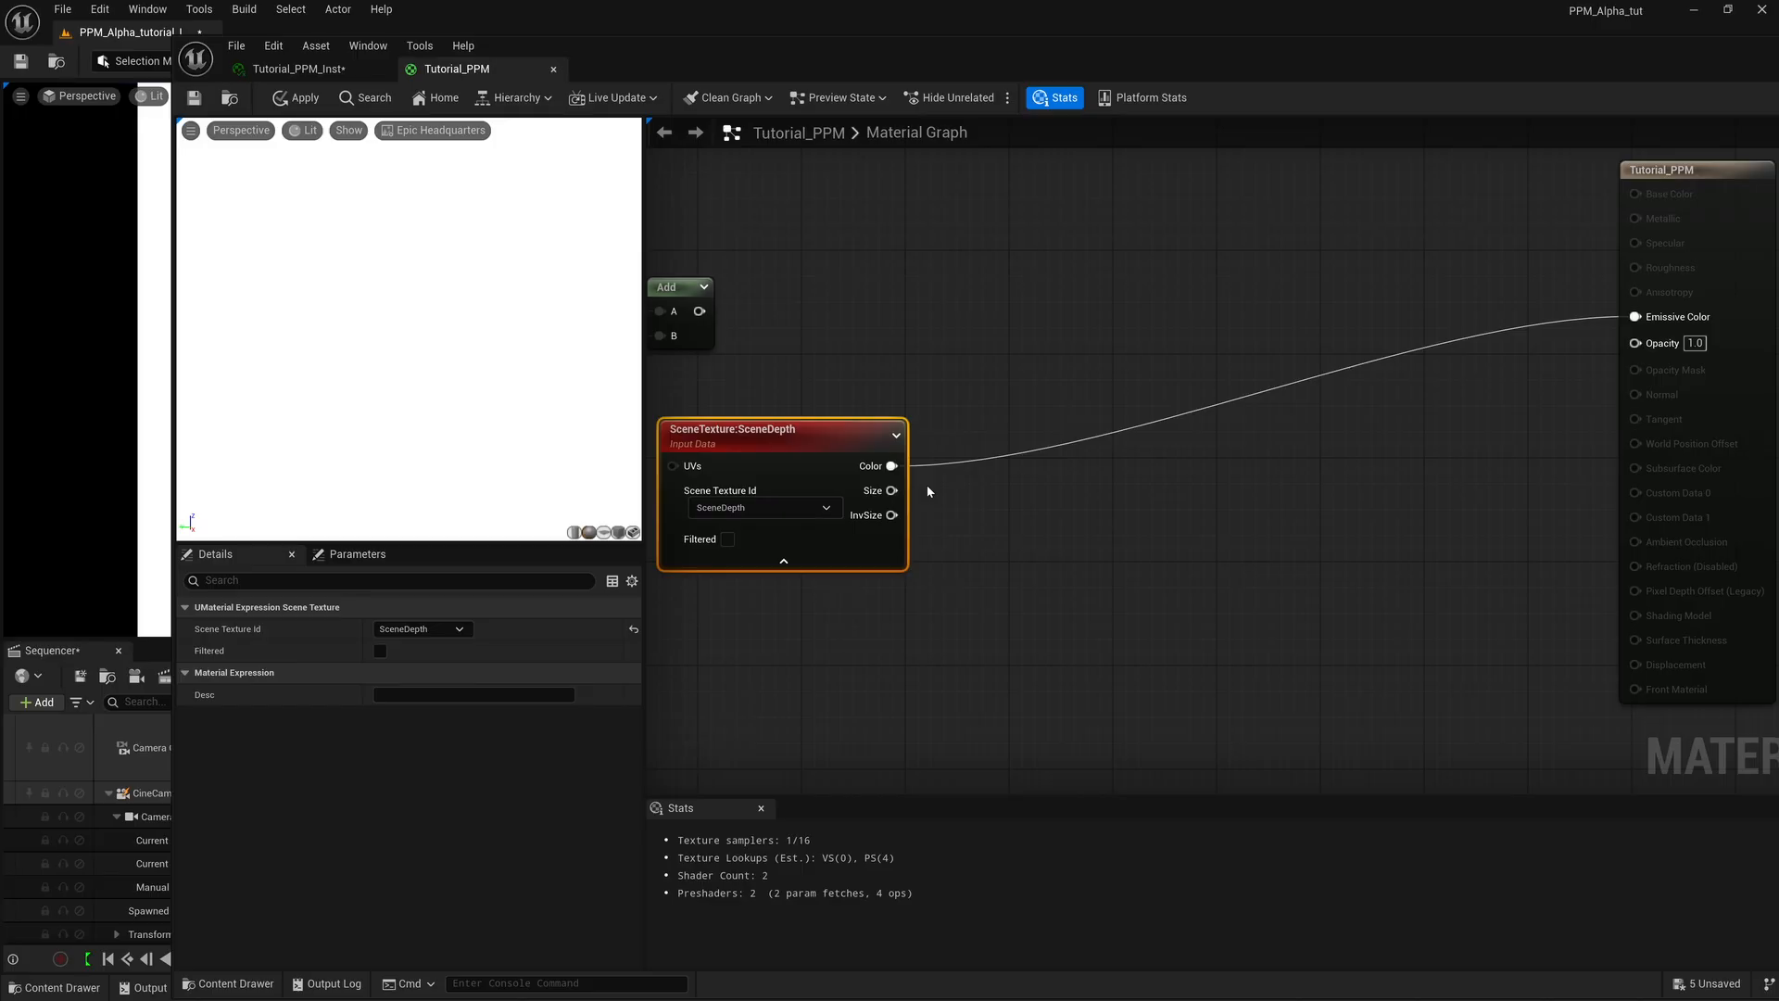
drag(891, 465, 1009, 476)
text(div)
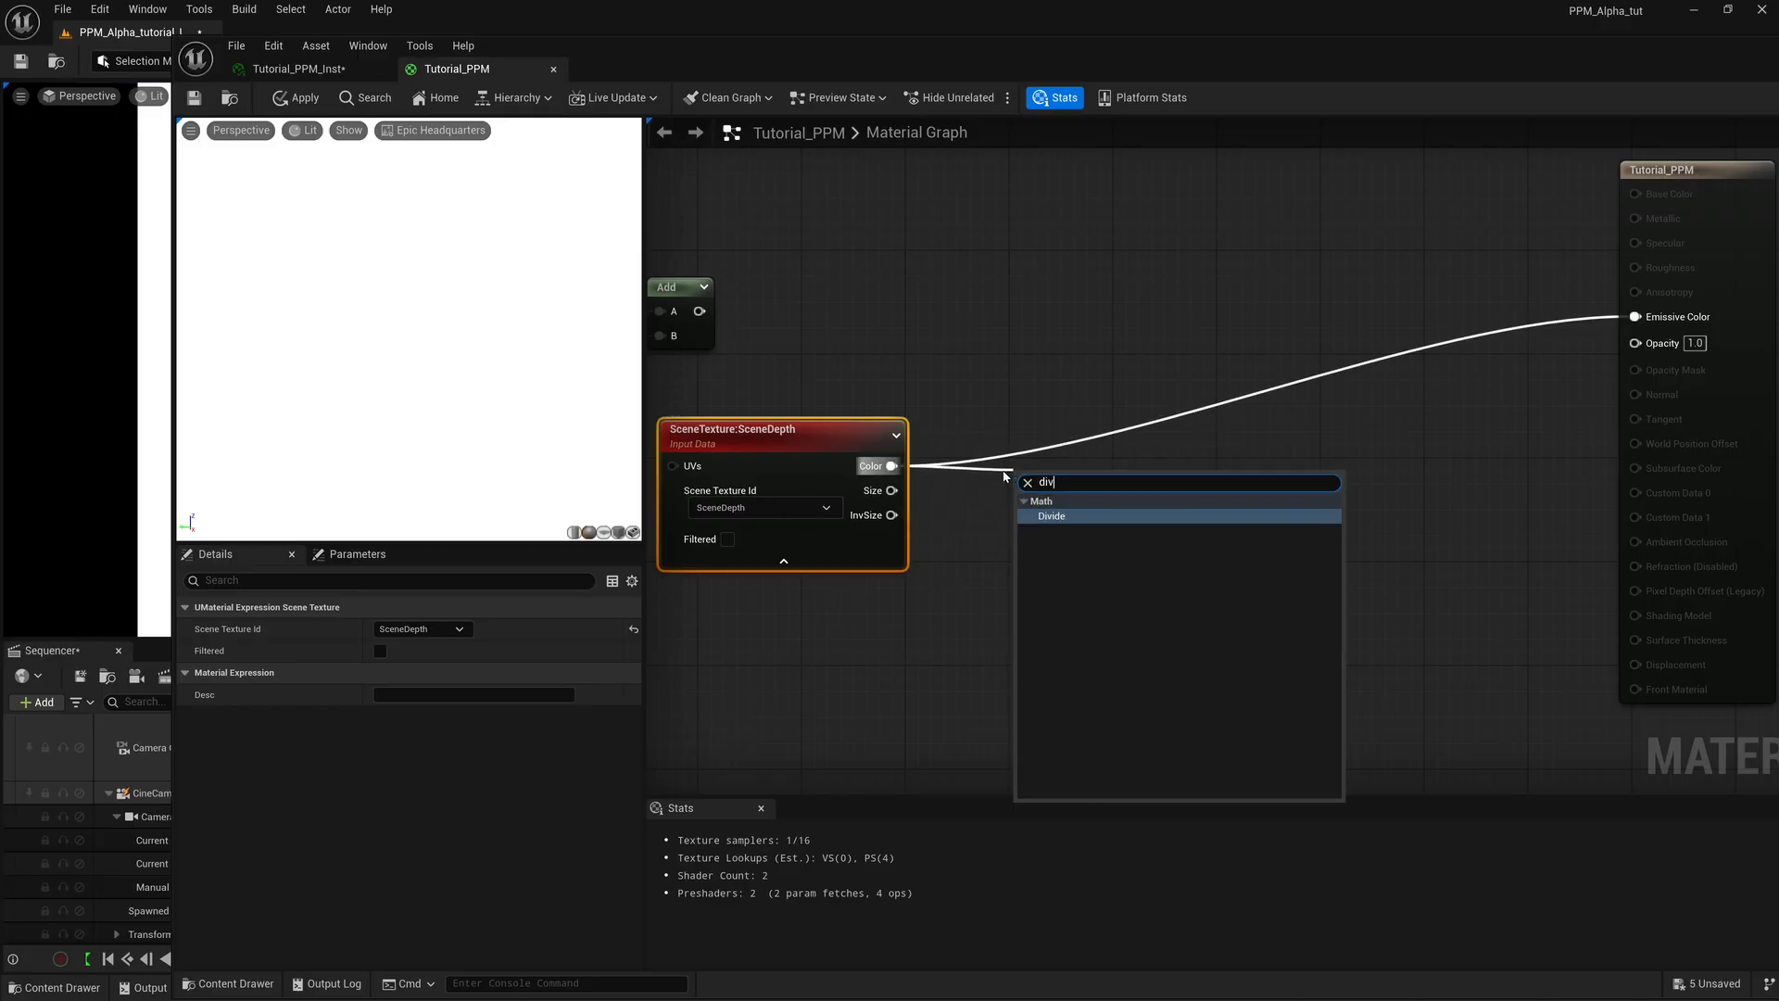
click(1031, 516)
drag(1057, 493, 1081, 465)
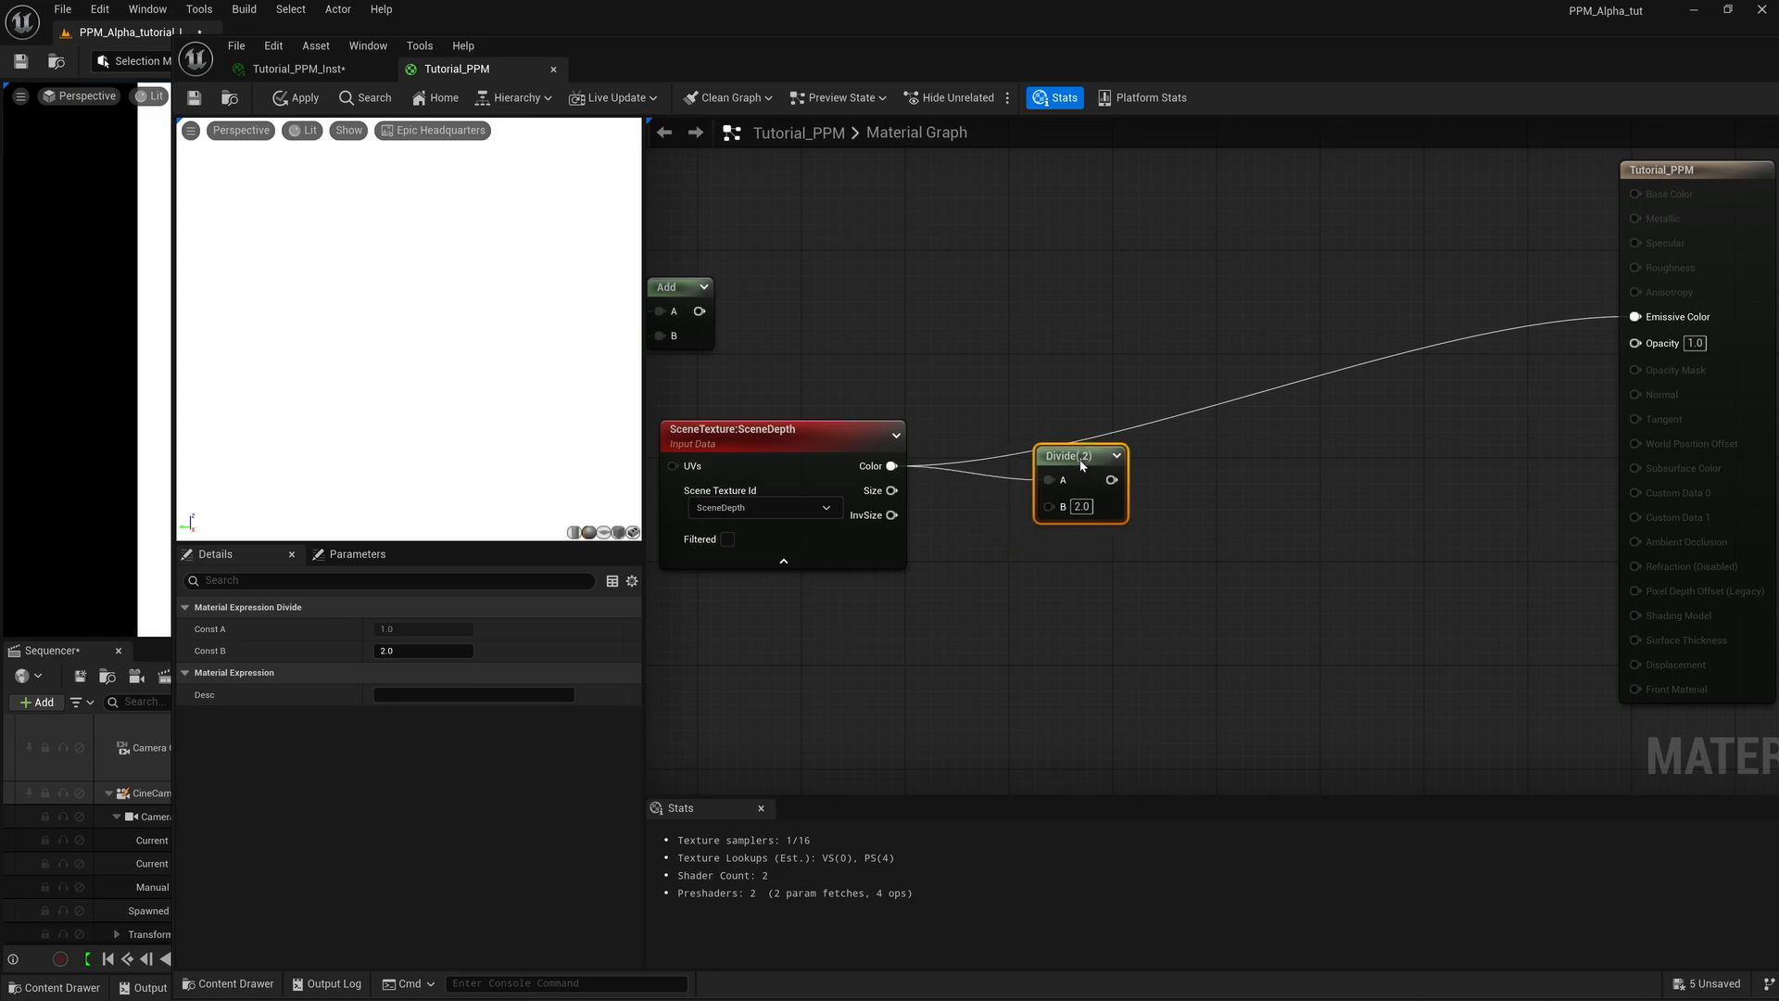
Add a scalar parameter named "scene depth division" below the Divide node.
click(964, 606)
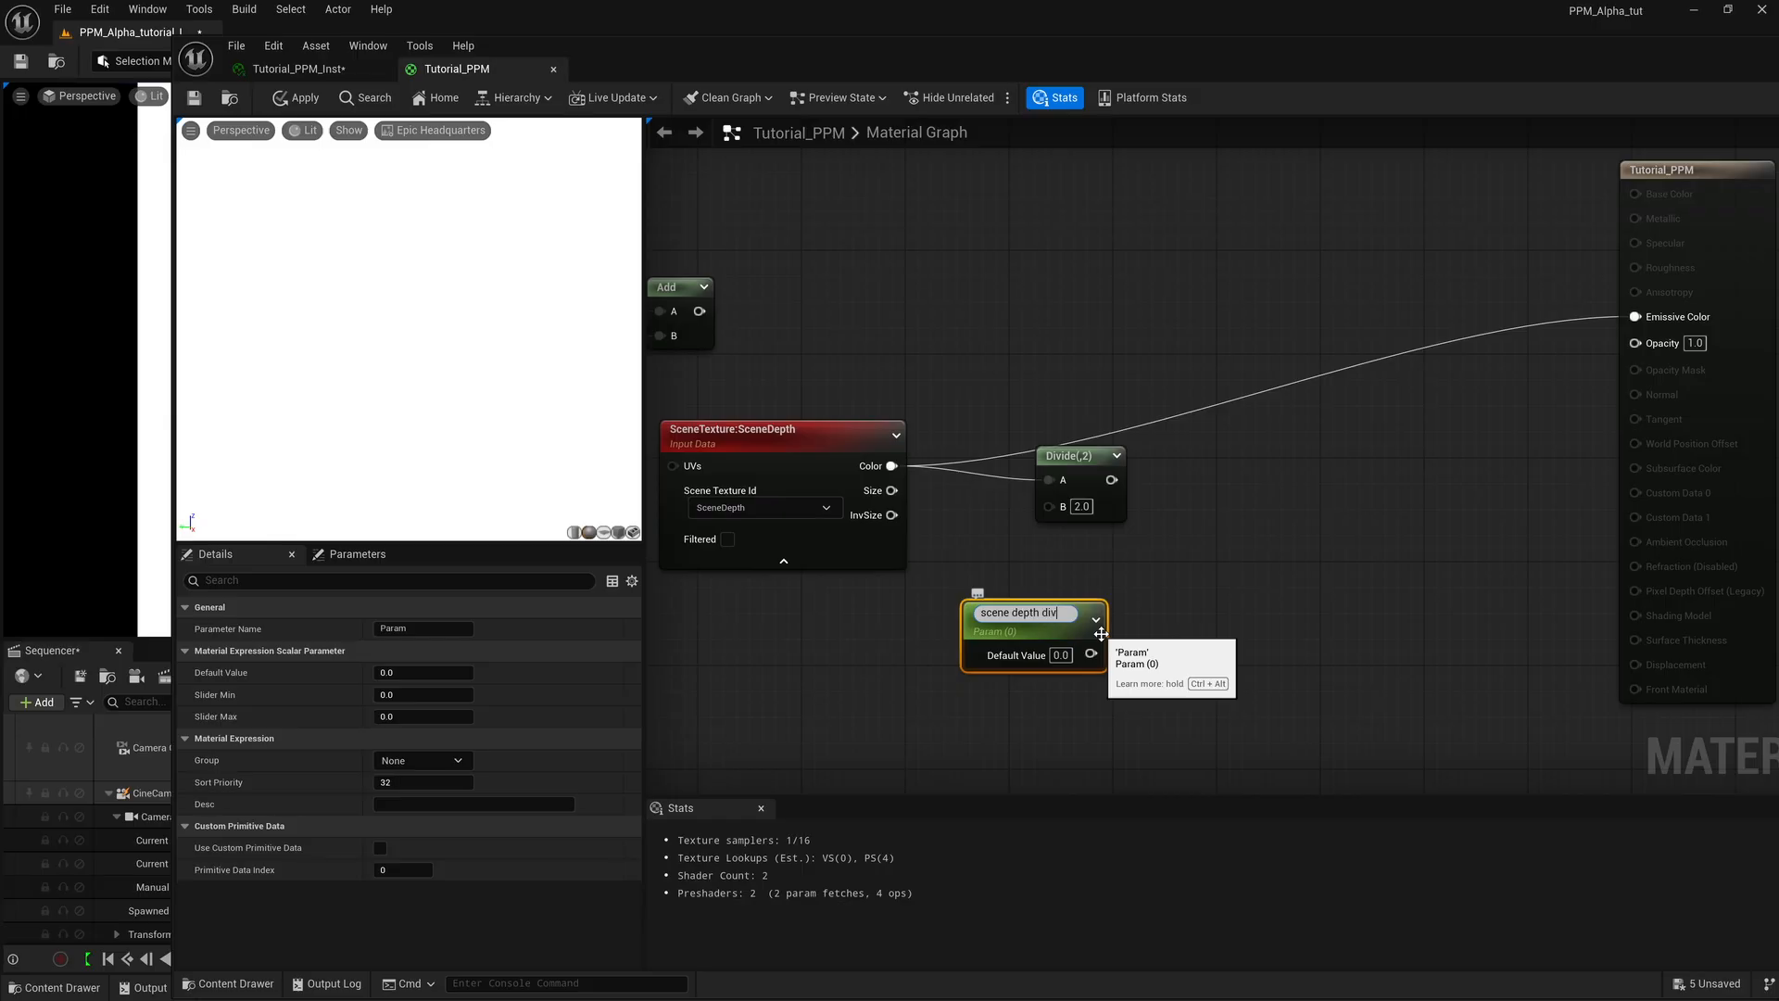
text(on)
key(Return)
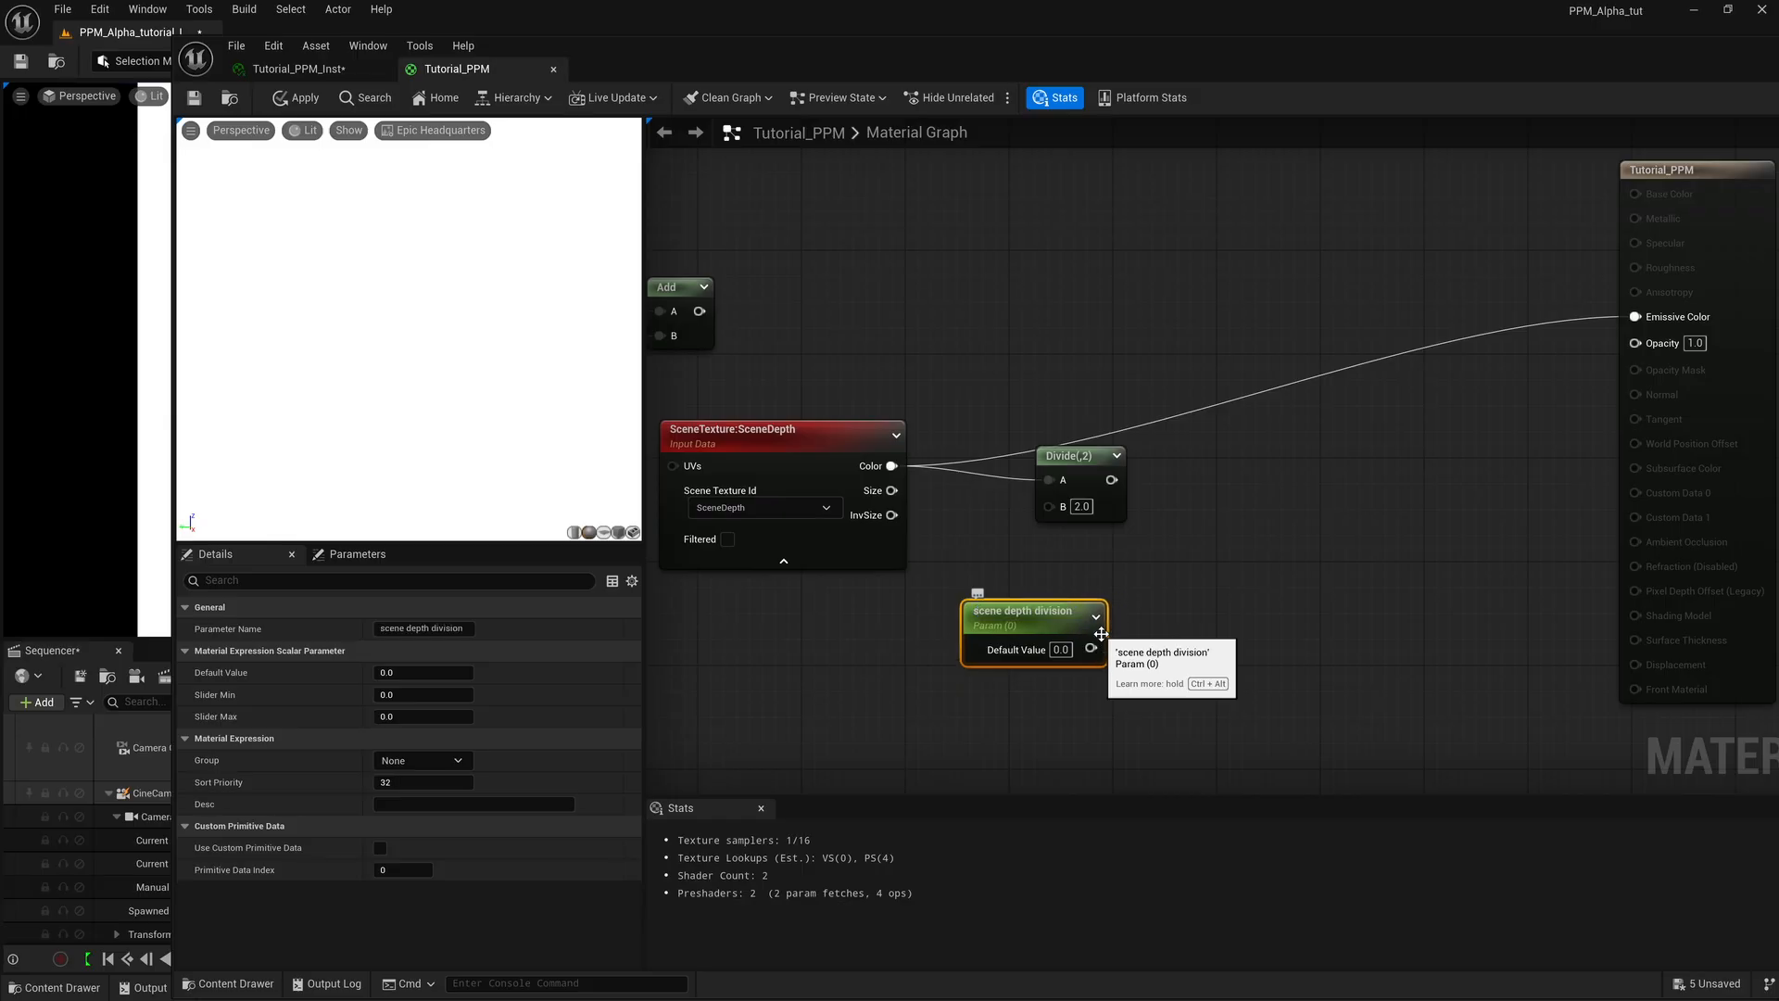
Wire the scene depth division parameter into Divide's B input and Divide's output into Emissive Color, and save the material.
drag(1091, 648, 1636, 318)
drag(1068, 624, 985, 624)
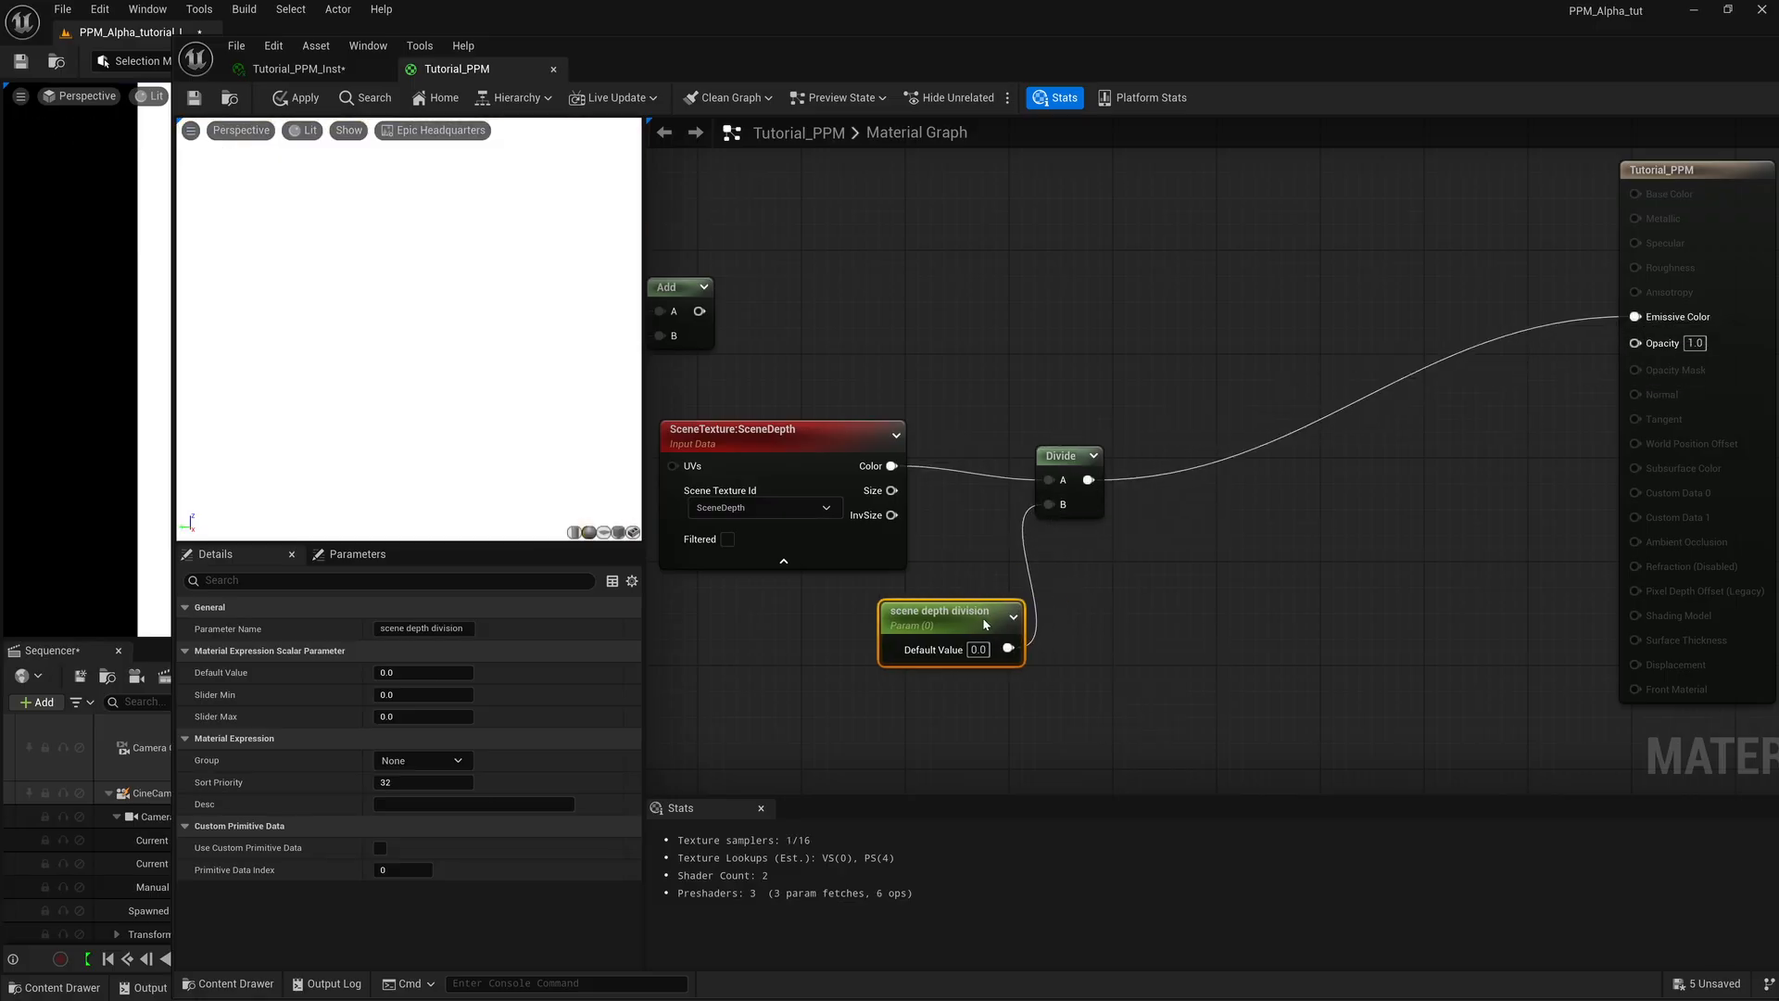
click(194, 100)
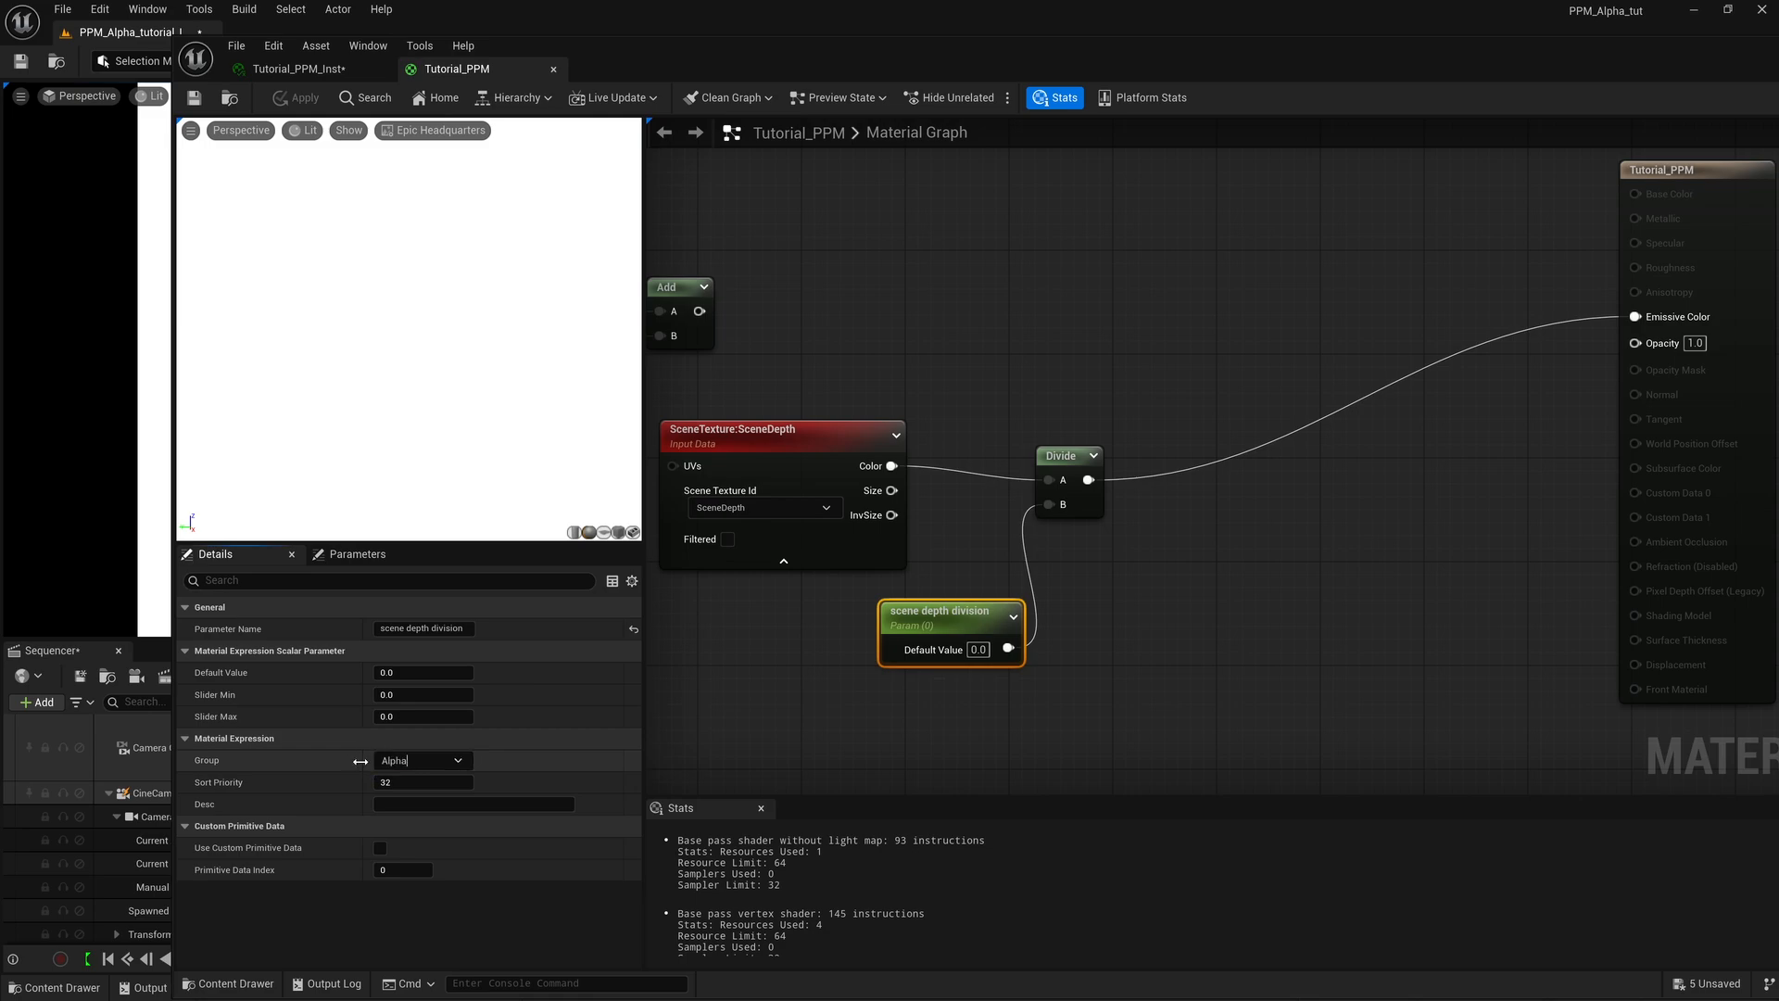
Assign the scene depth division parameter to the Alpha group and save the material.
key(Return)
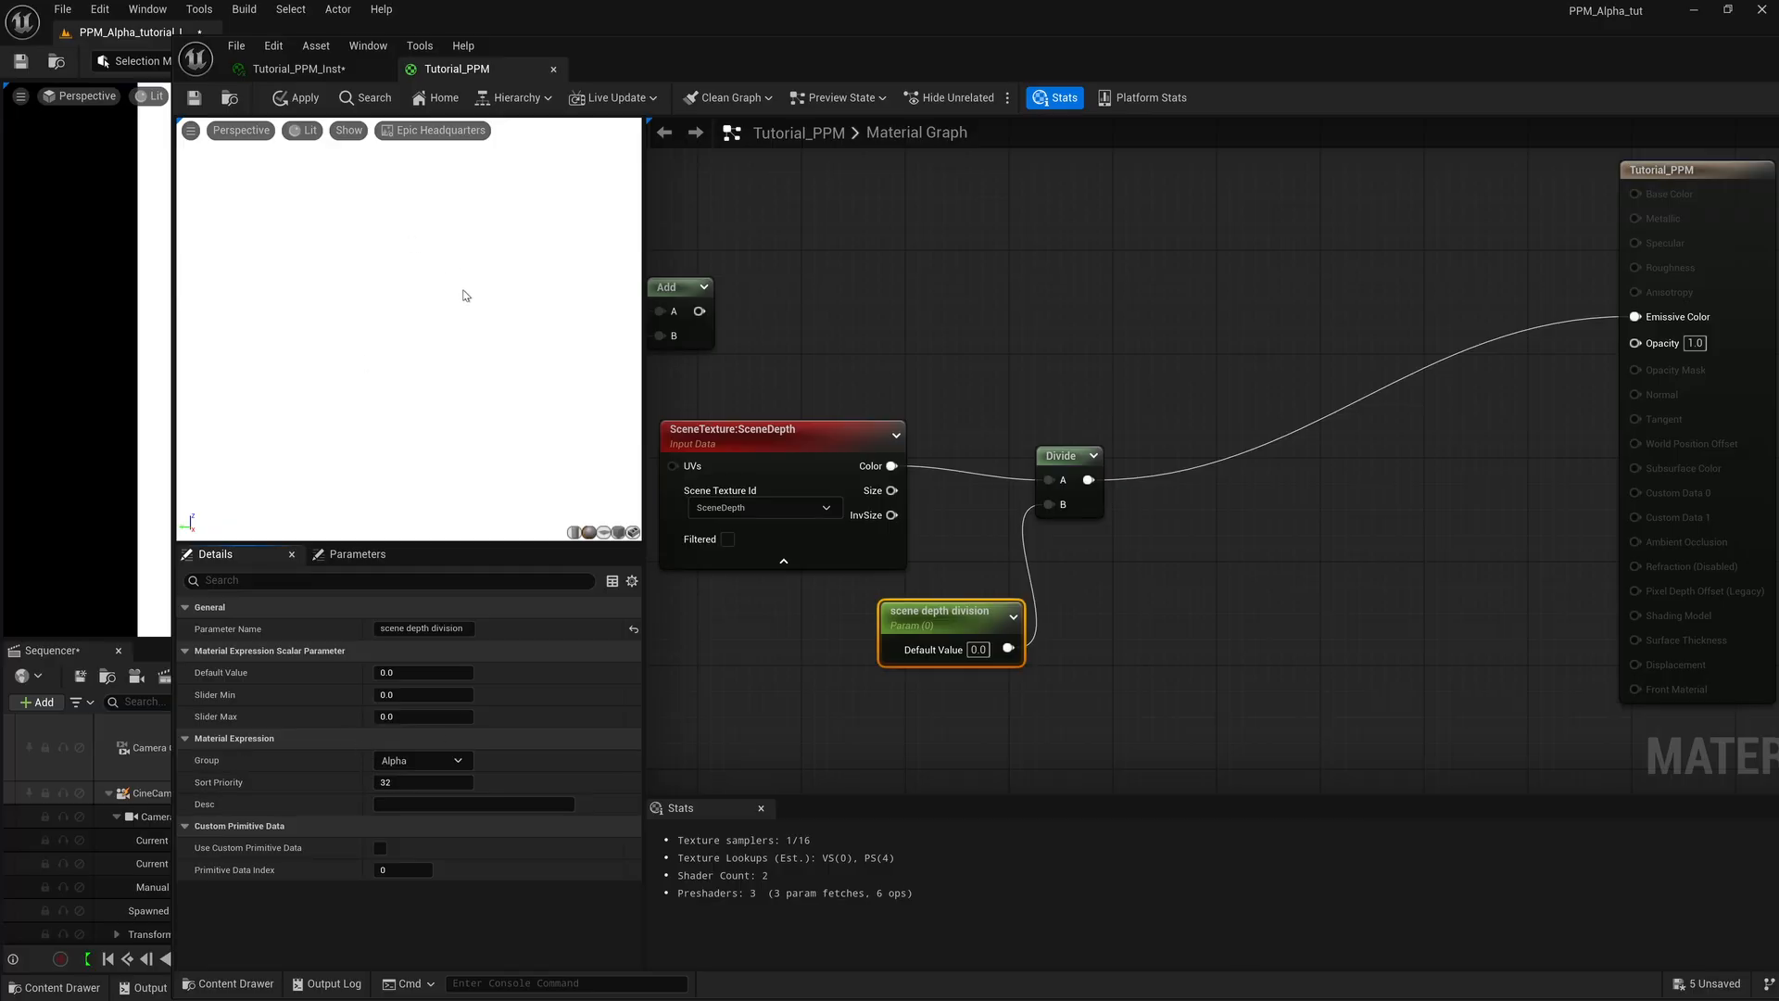
click(193, 97)
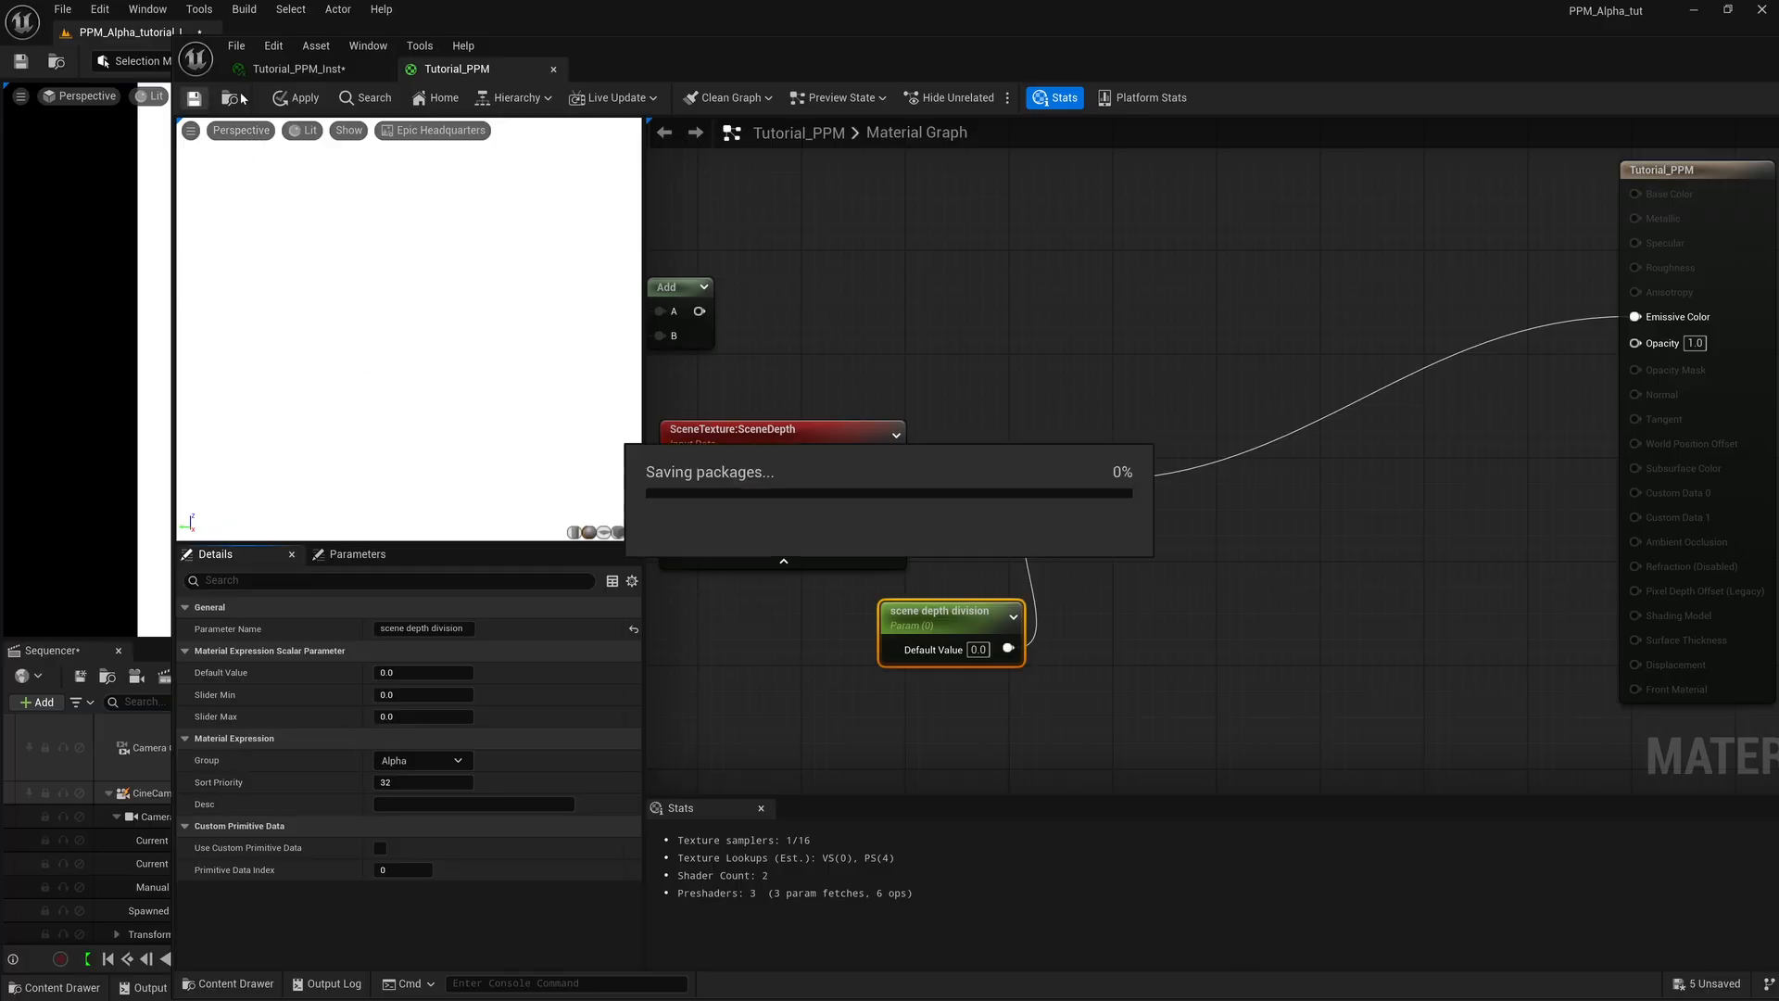
Enable the scene depth division override in the Alpha group of the Tutorial_PPM_Inst material instance.
click(298, 71)
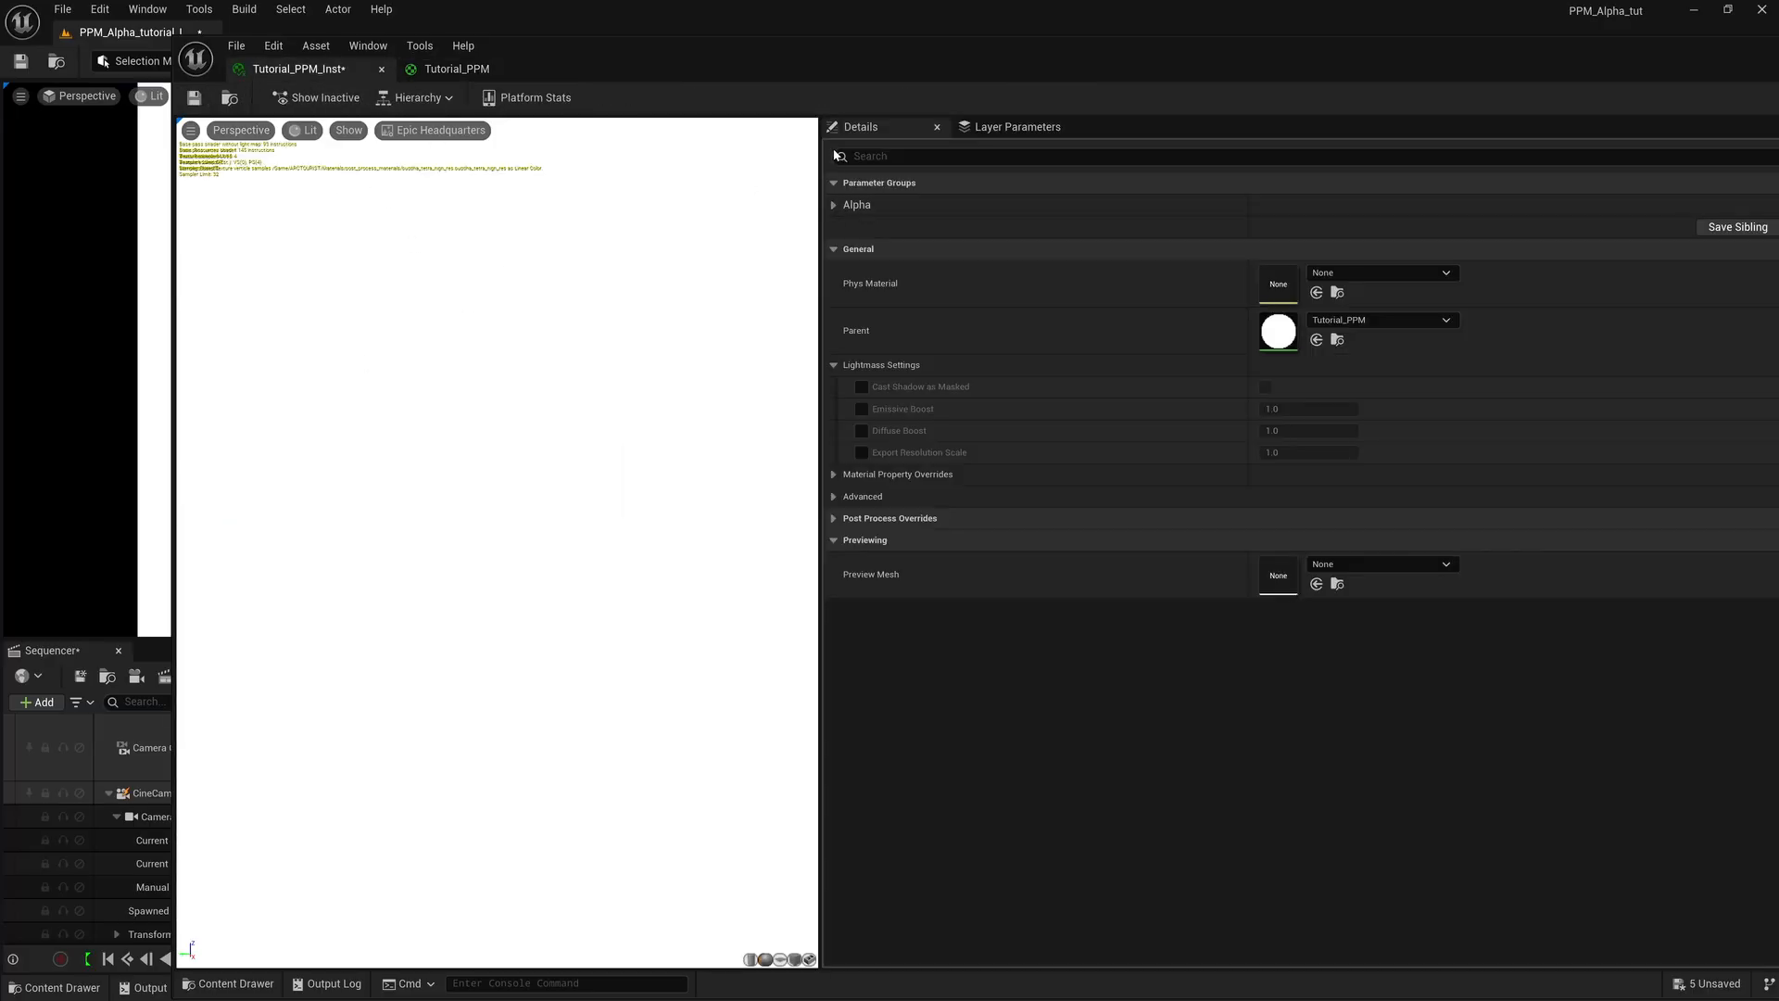
click(833, 206)
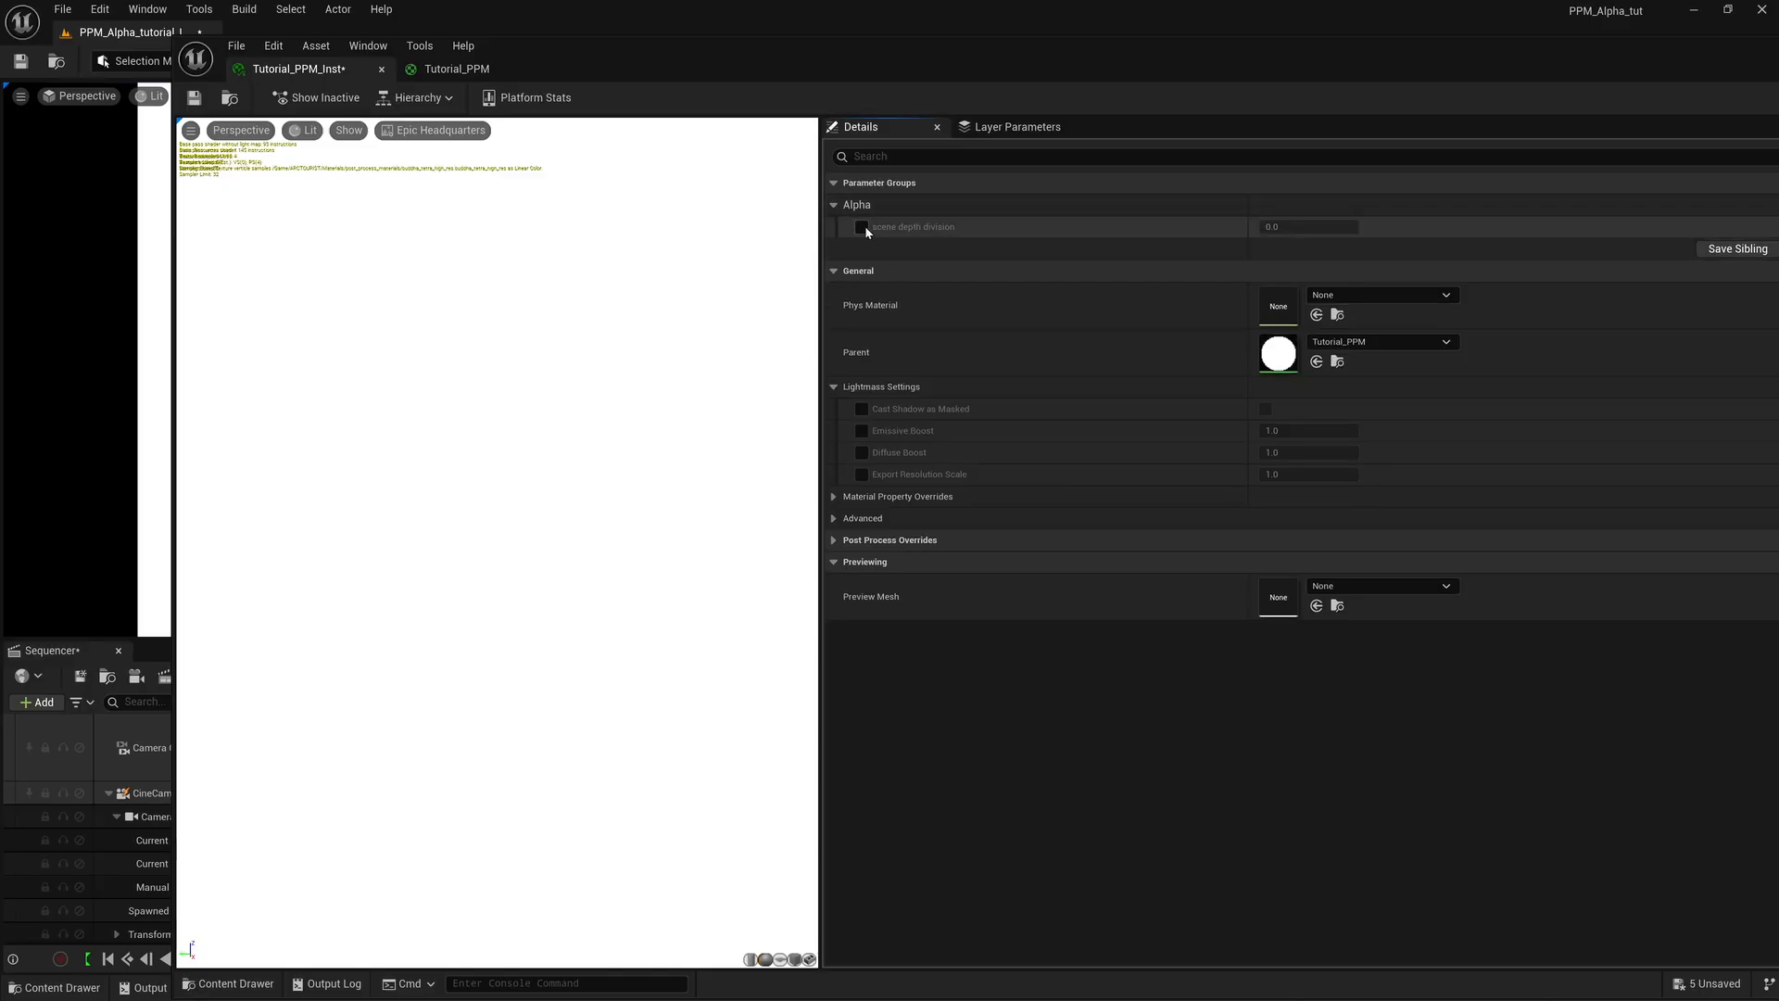
click(862, 228)
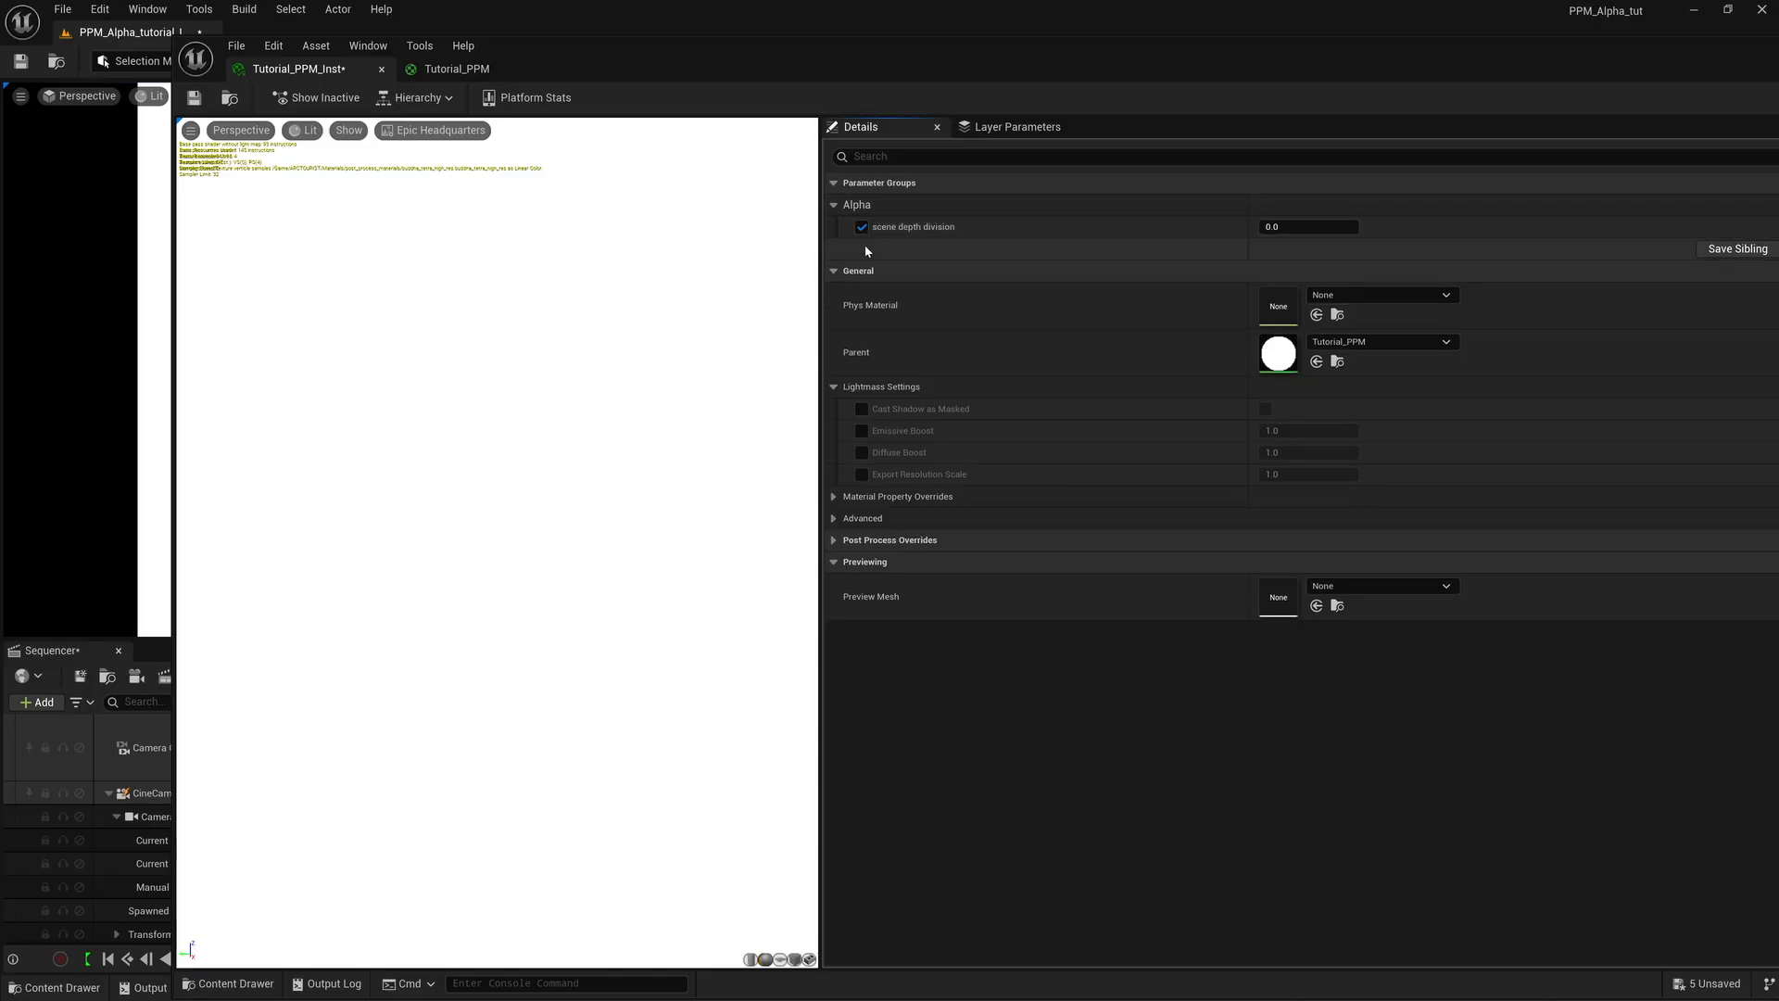
Narrow the material instance window to uncover the level viewport and raise scene depth division to about 393462.75.
drag(919, 67, 754, 473)
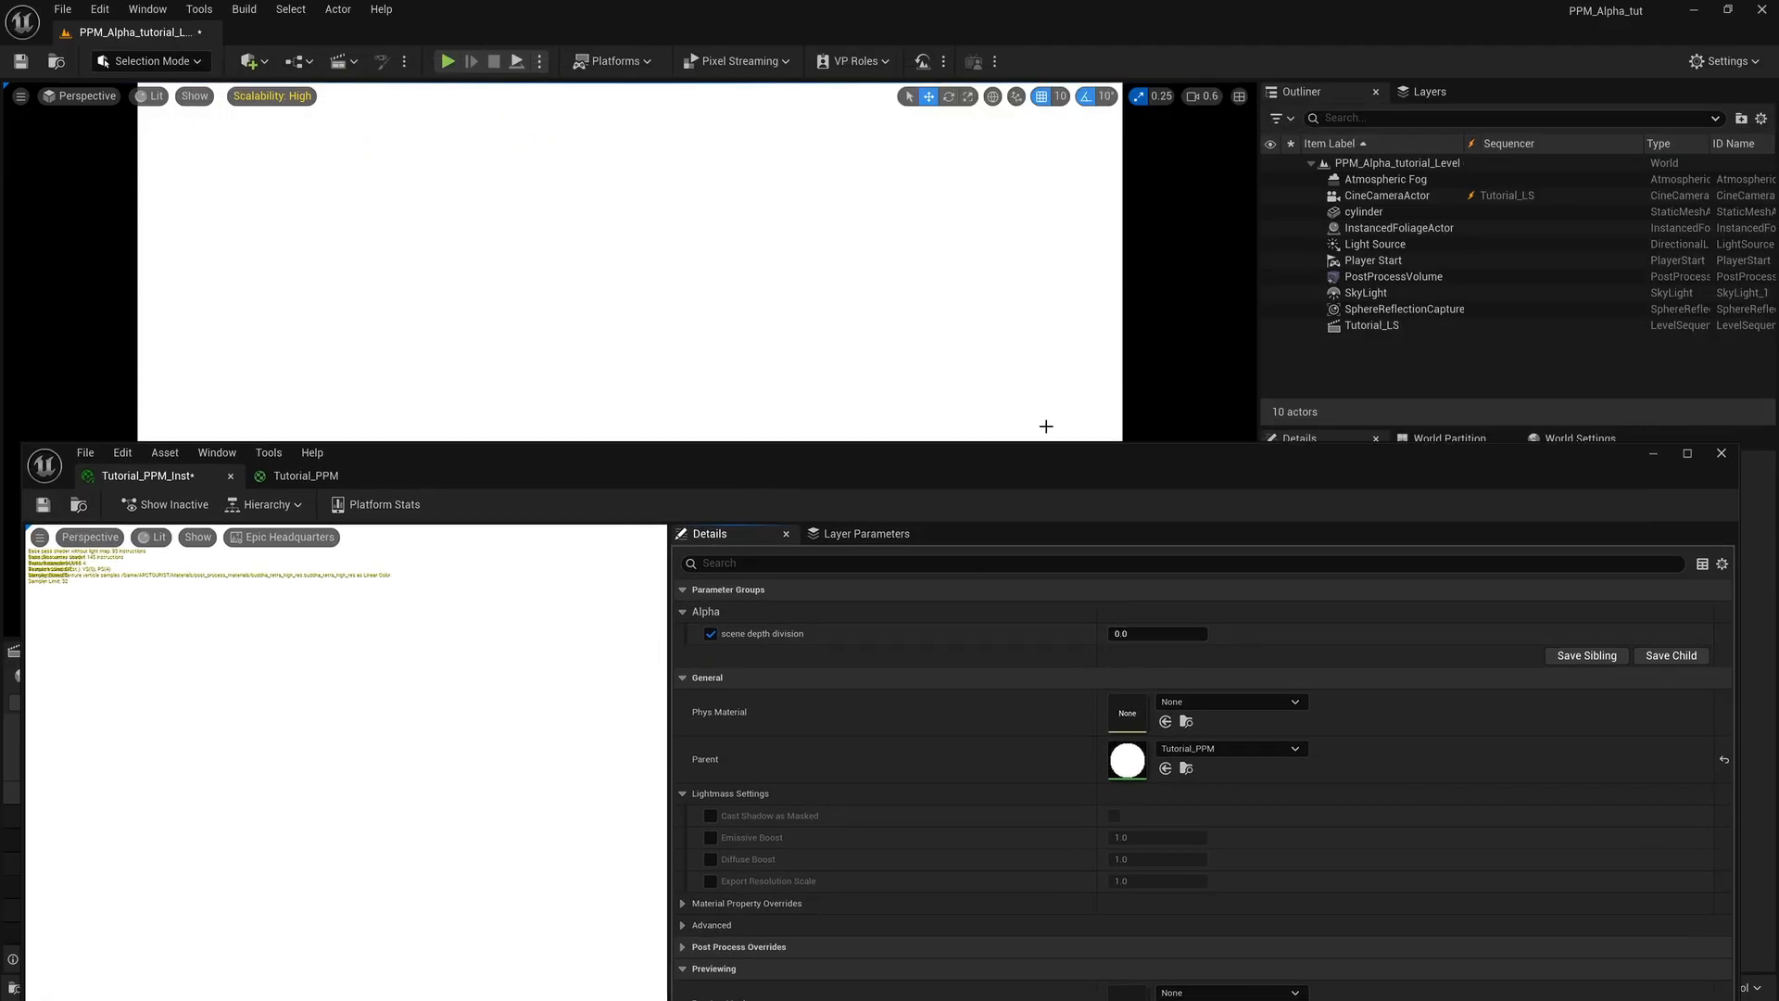
drag(1050, 463, 1072, 93)
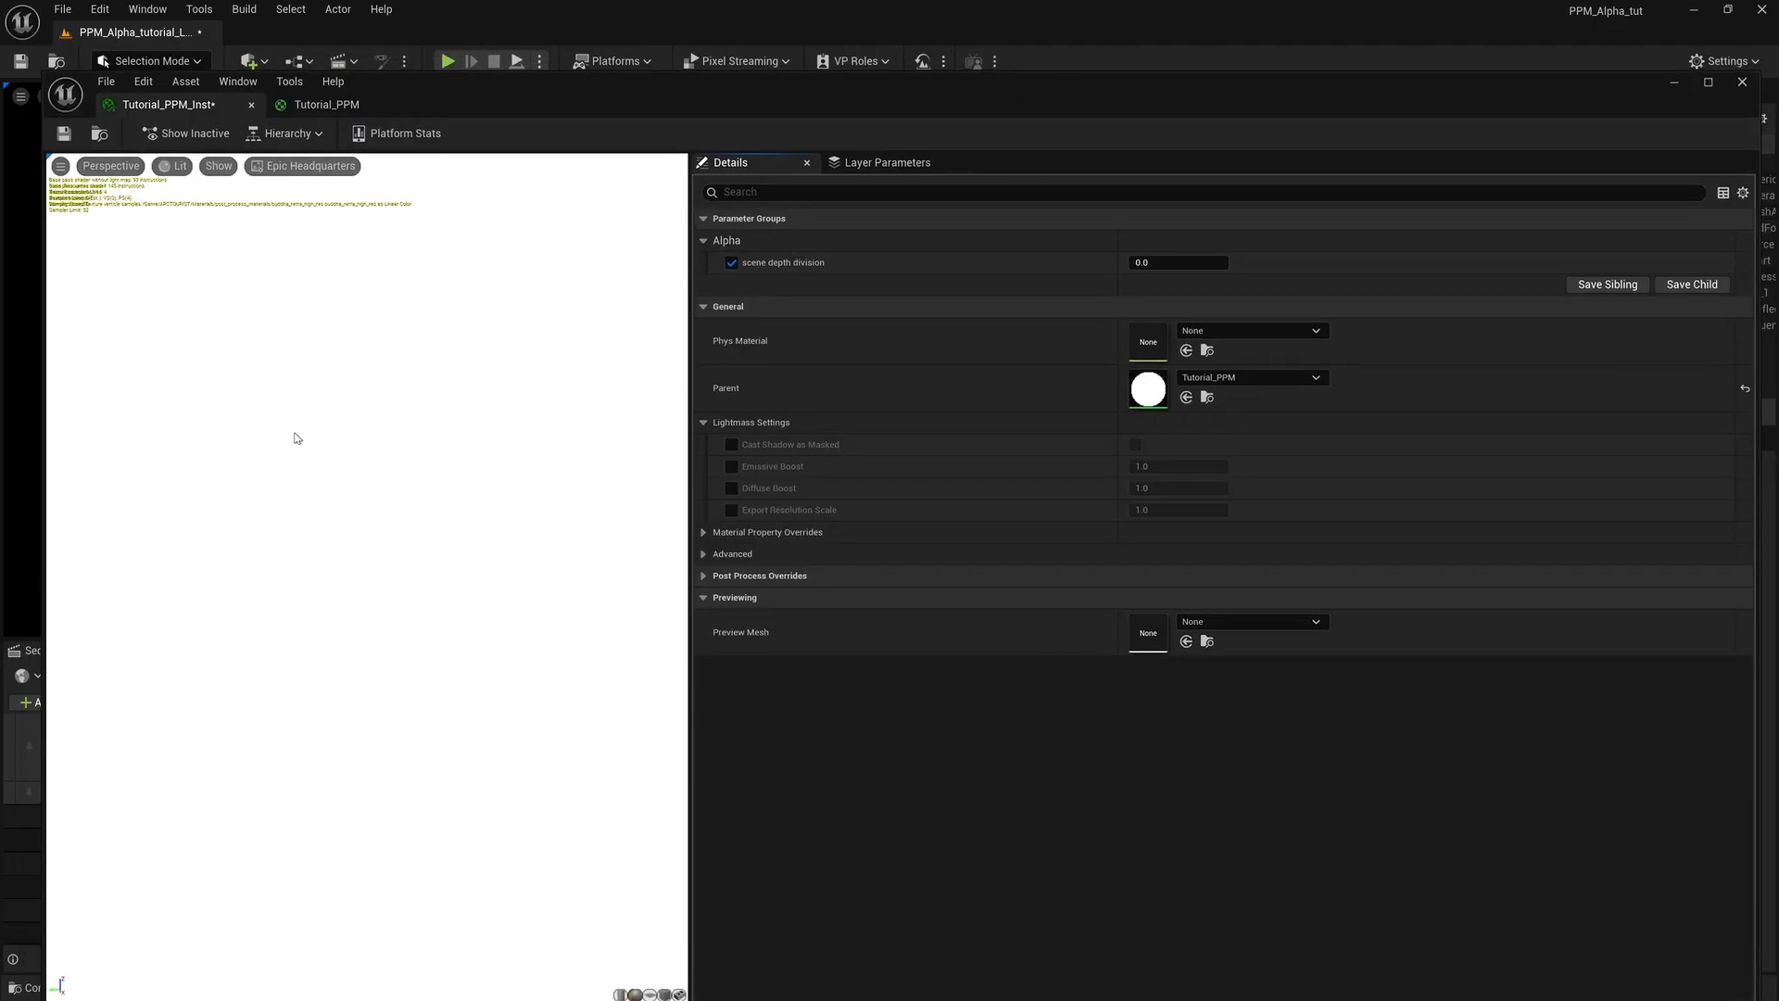
drag(43, 438, 913, 366)
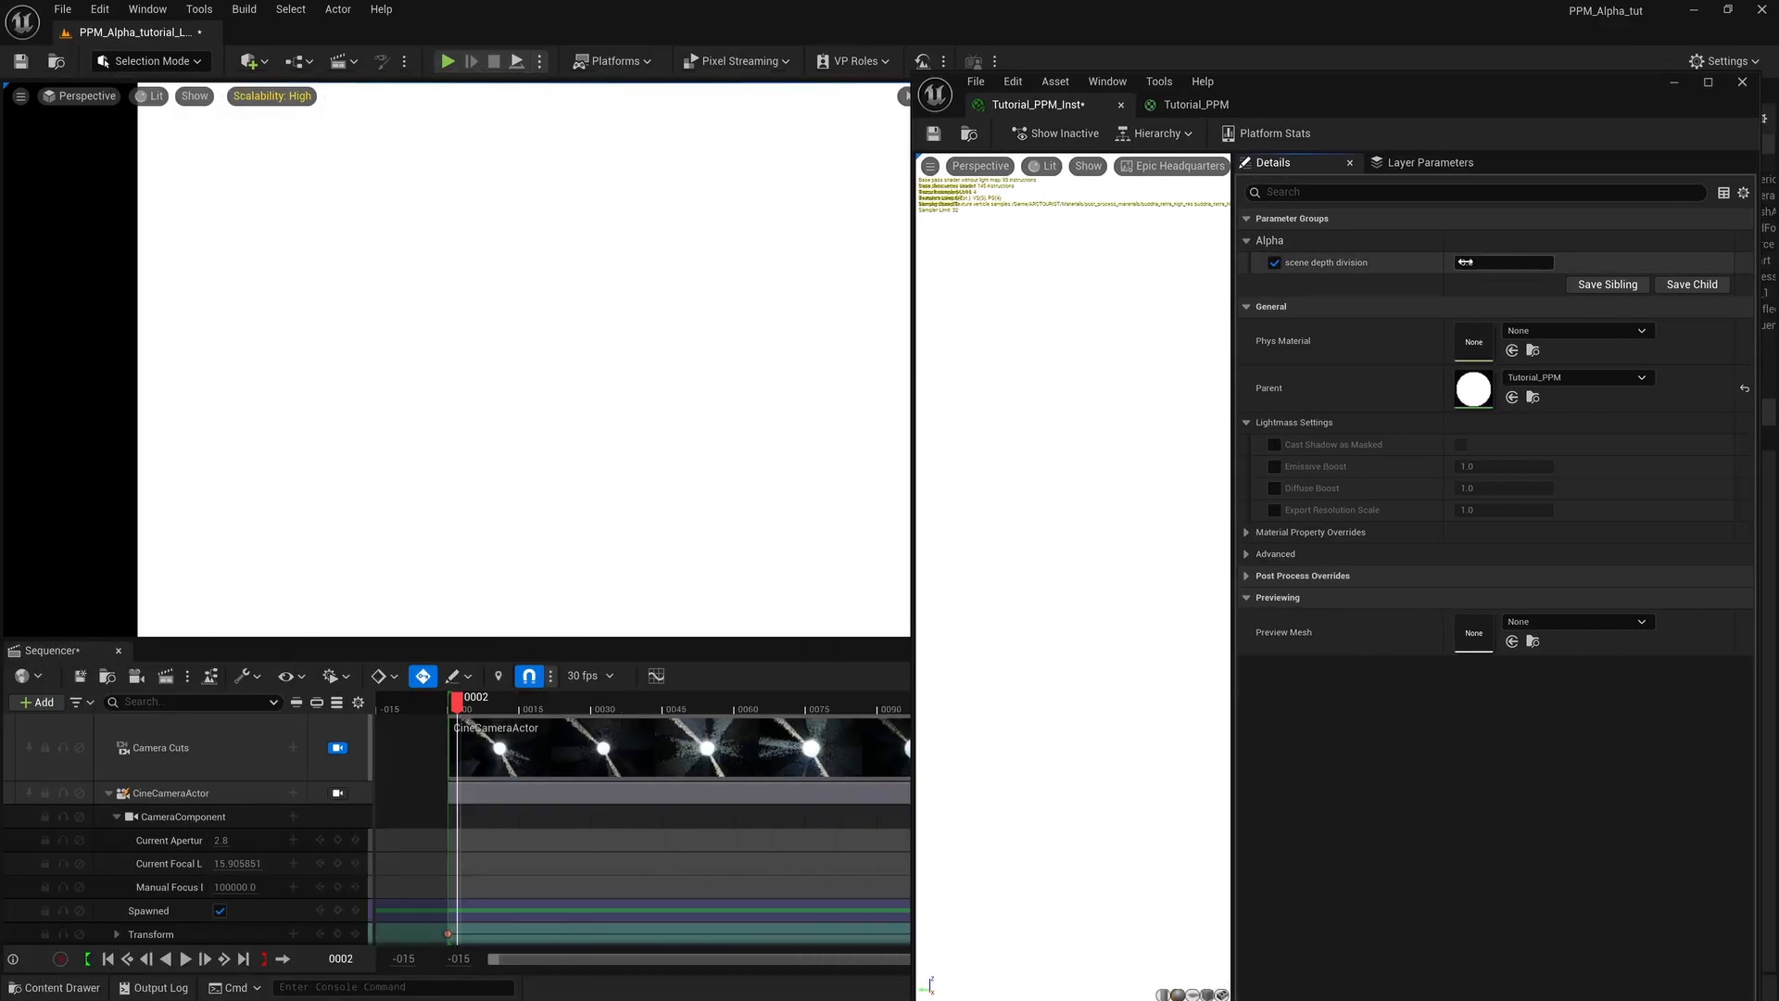
drag(1503, 262, 1772, 262)
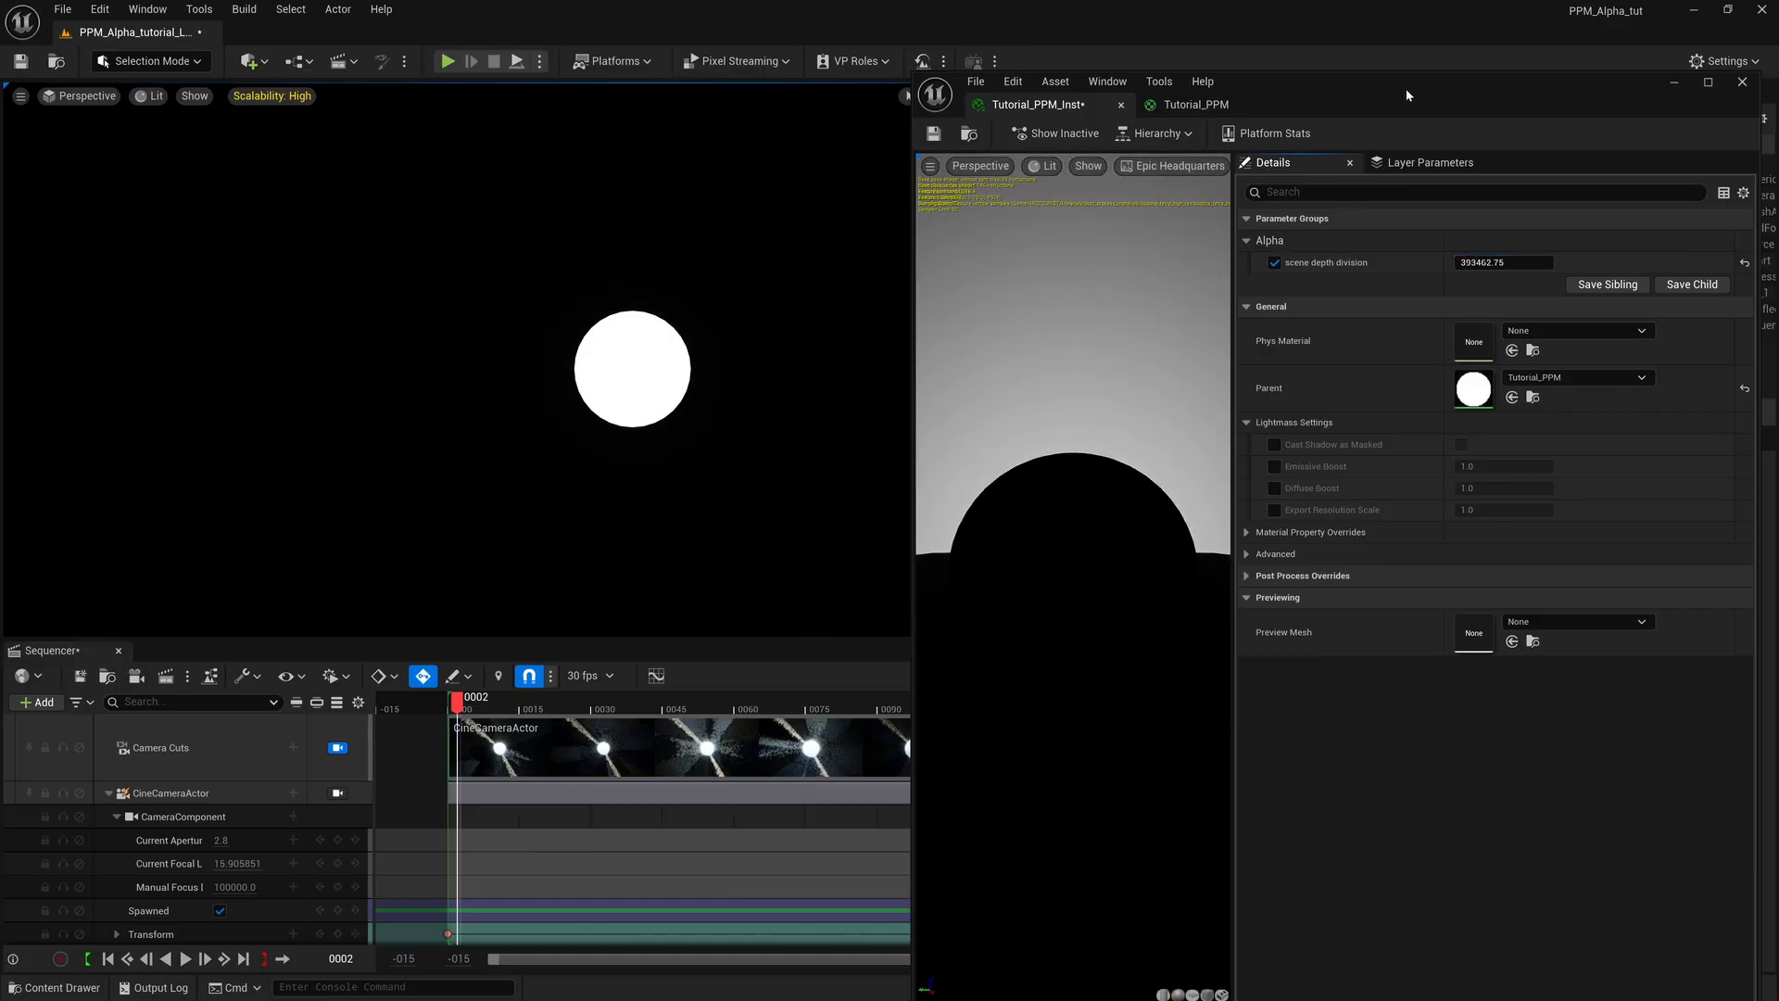
In the Tutorial_PPM graph, insert a Clamp node between Divide's output and Emissive Color, keeping Min 0.0 and Max 1.0.
drag(1405, 87, 1142, 59)
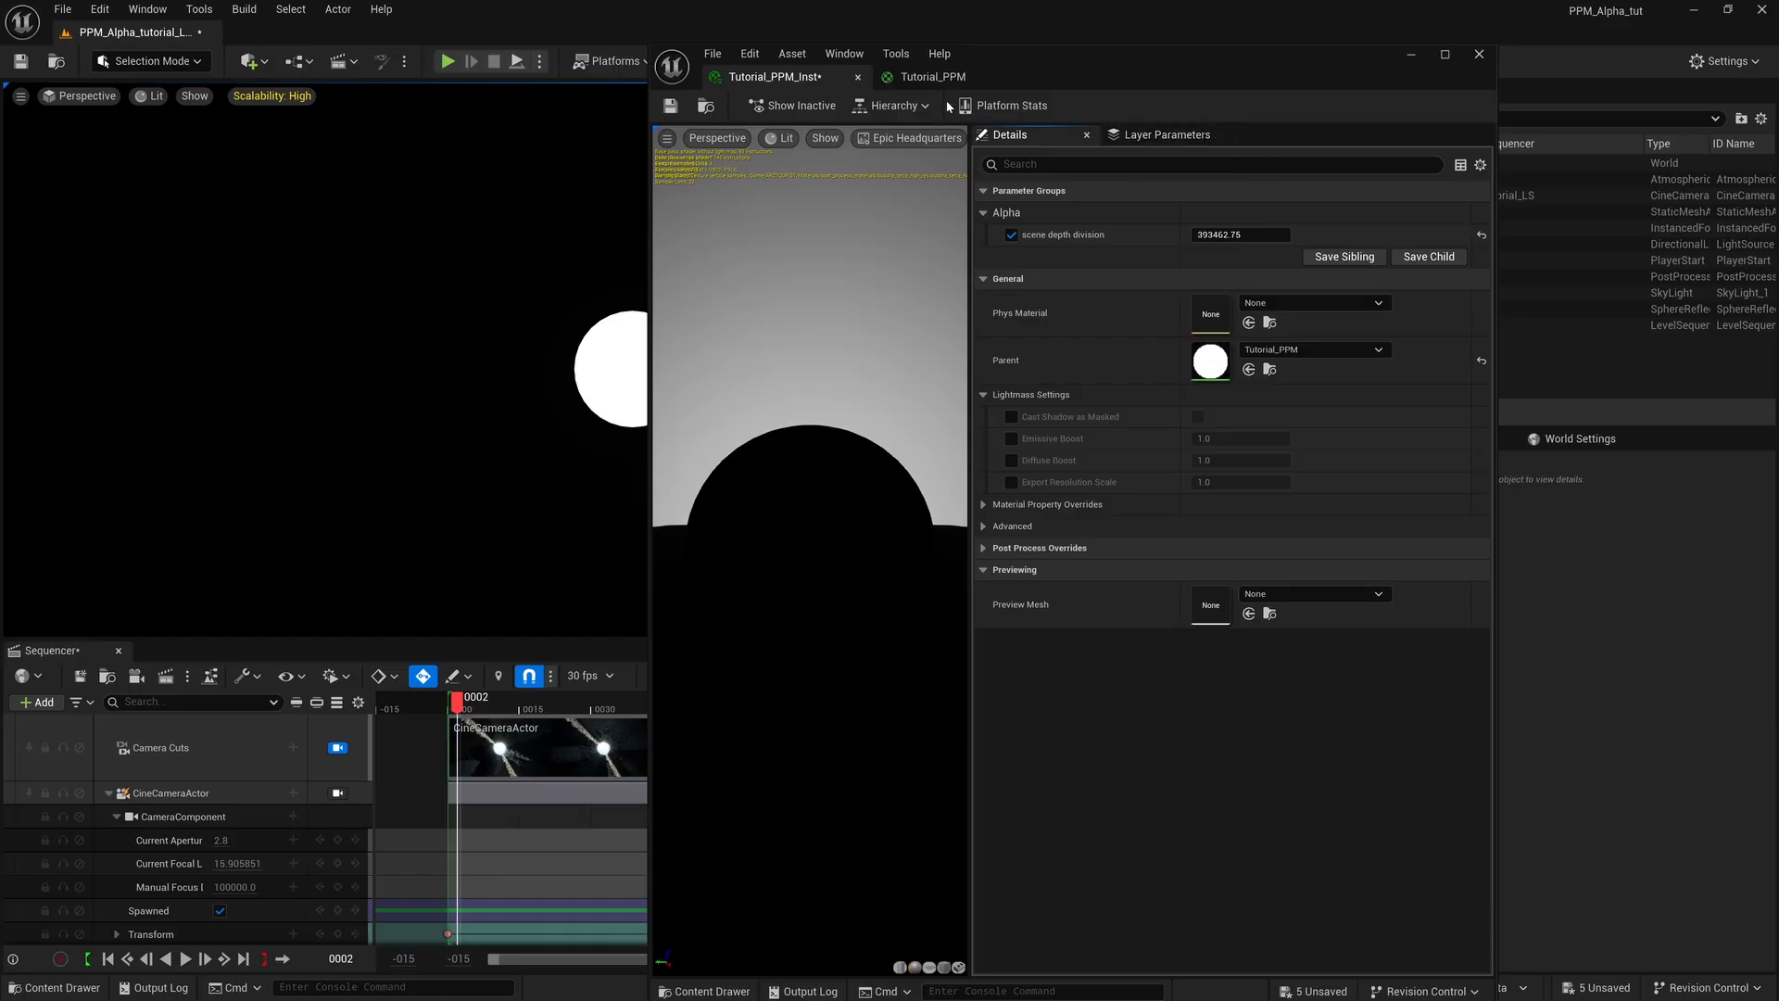
click(932, 77)
drag(1194, 48, 725, 47)
drag(1026, 379, 1712, 379)
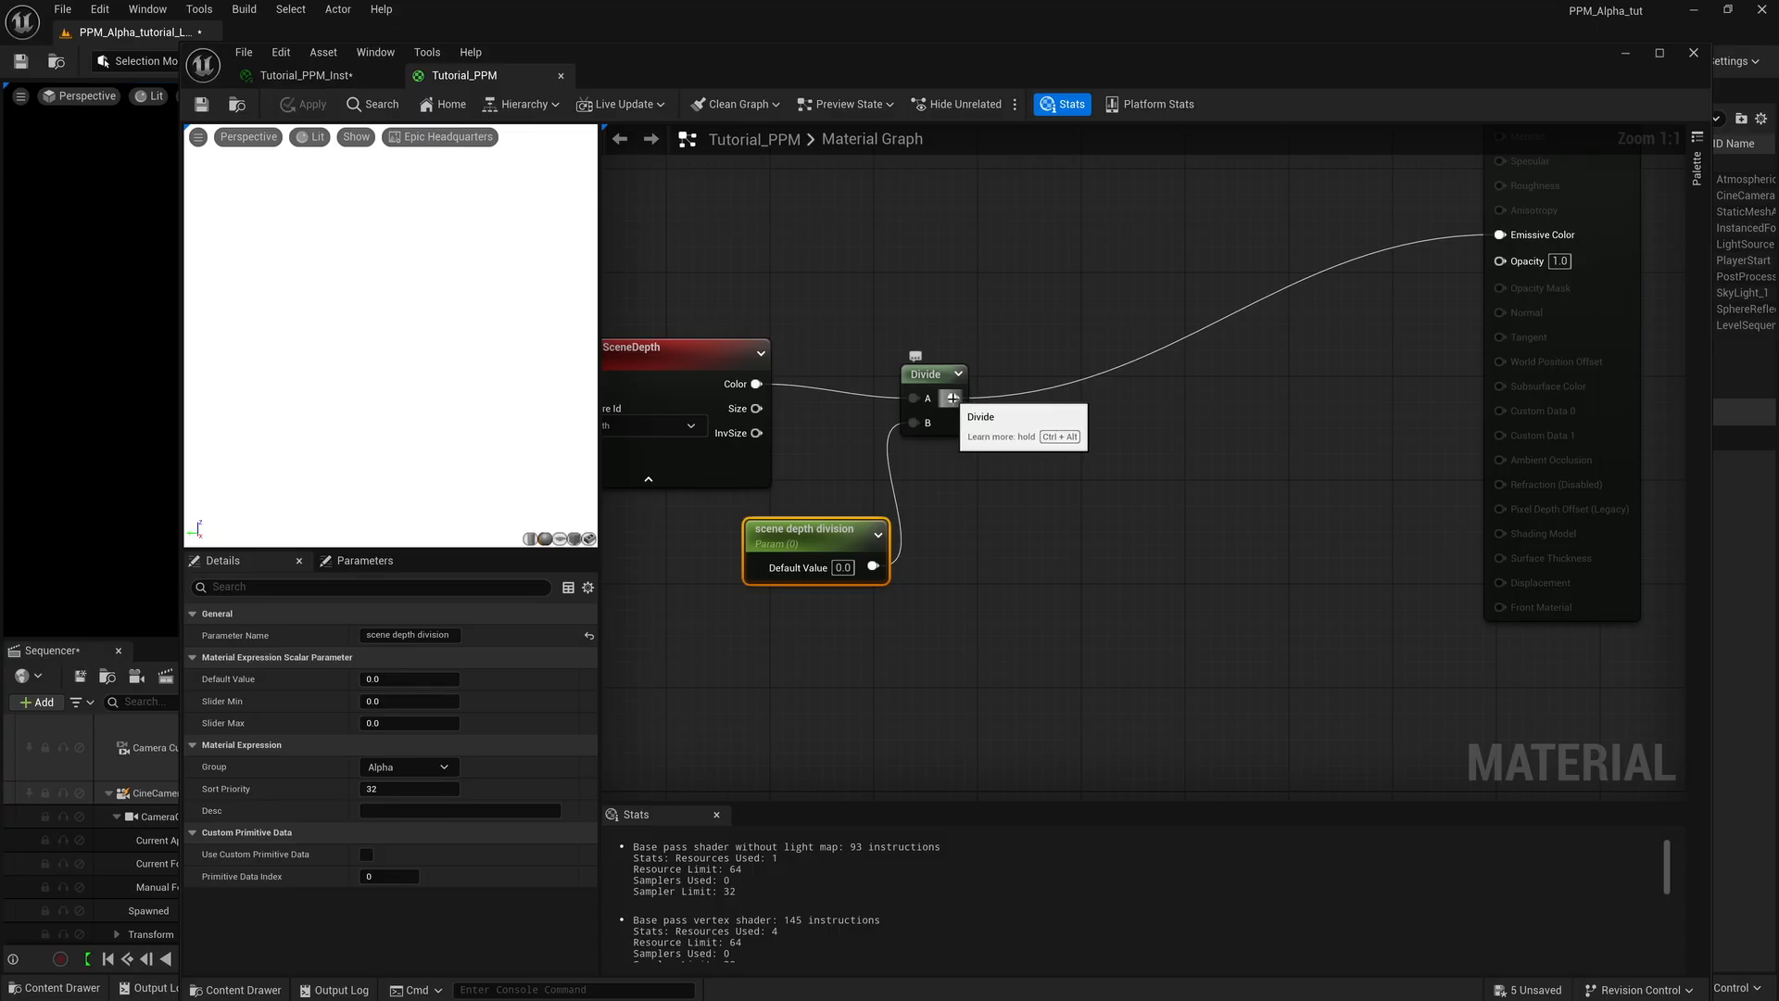
drag(953, 398, 1170, 396)
text(c)
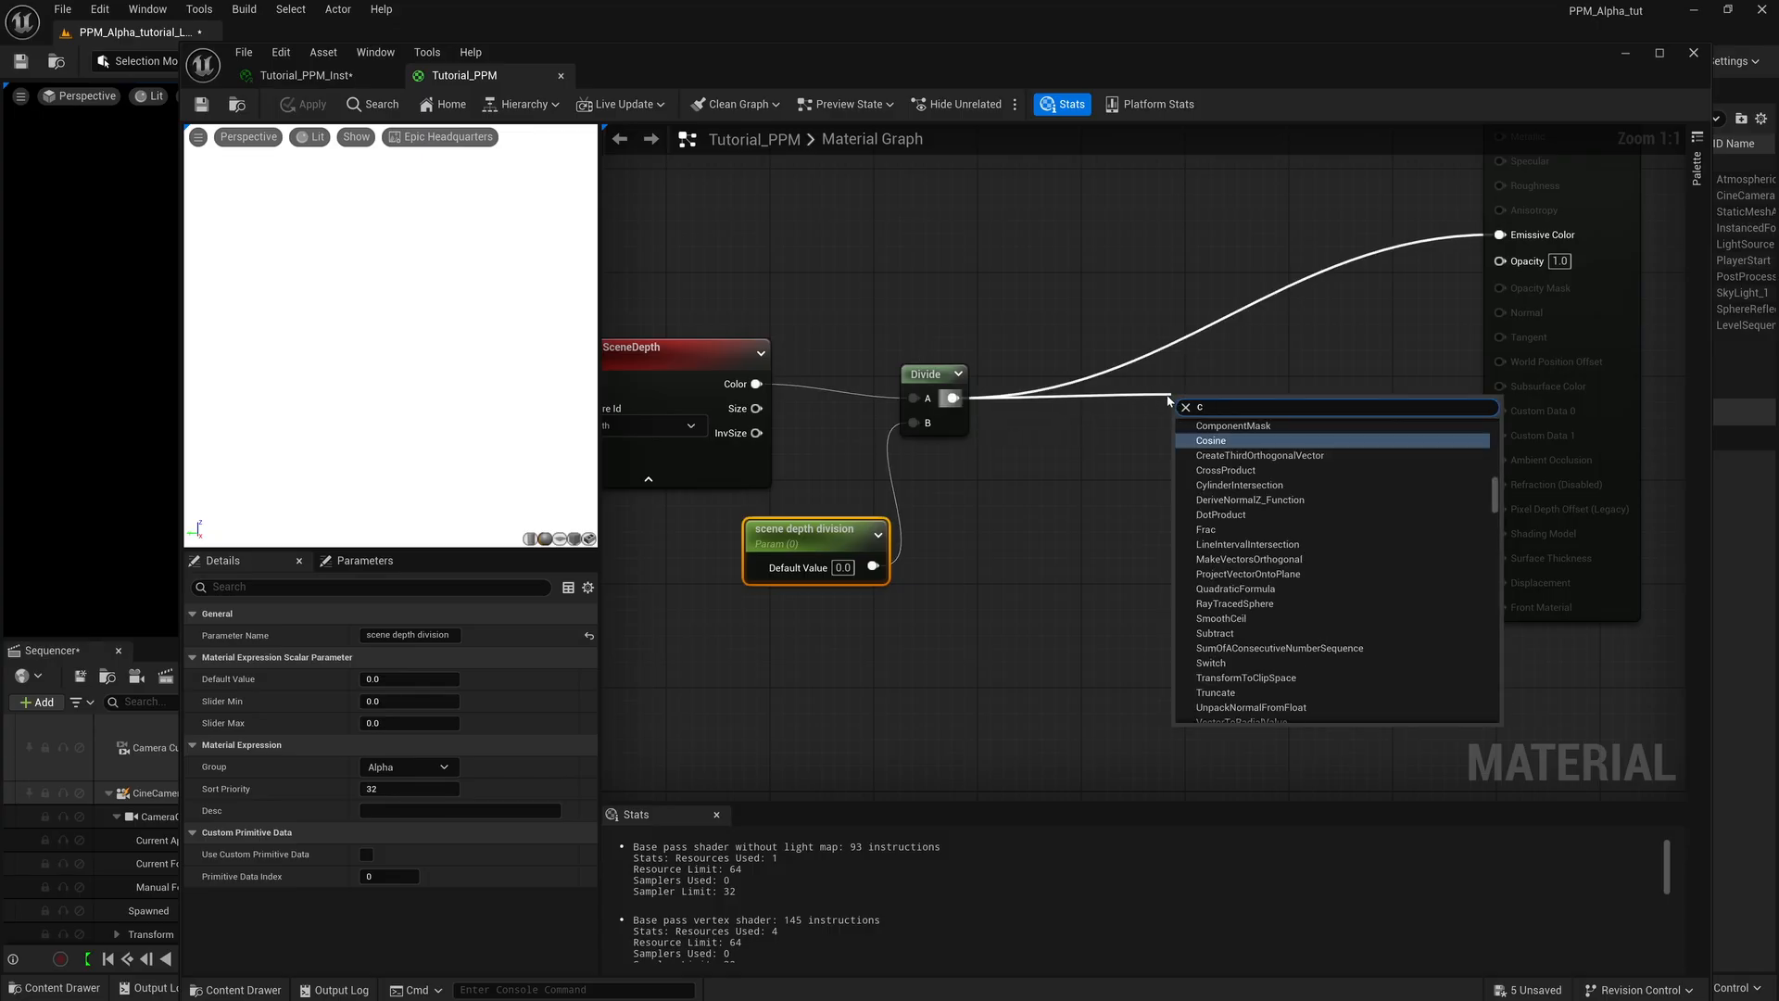
text(lamp)
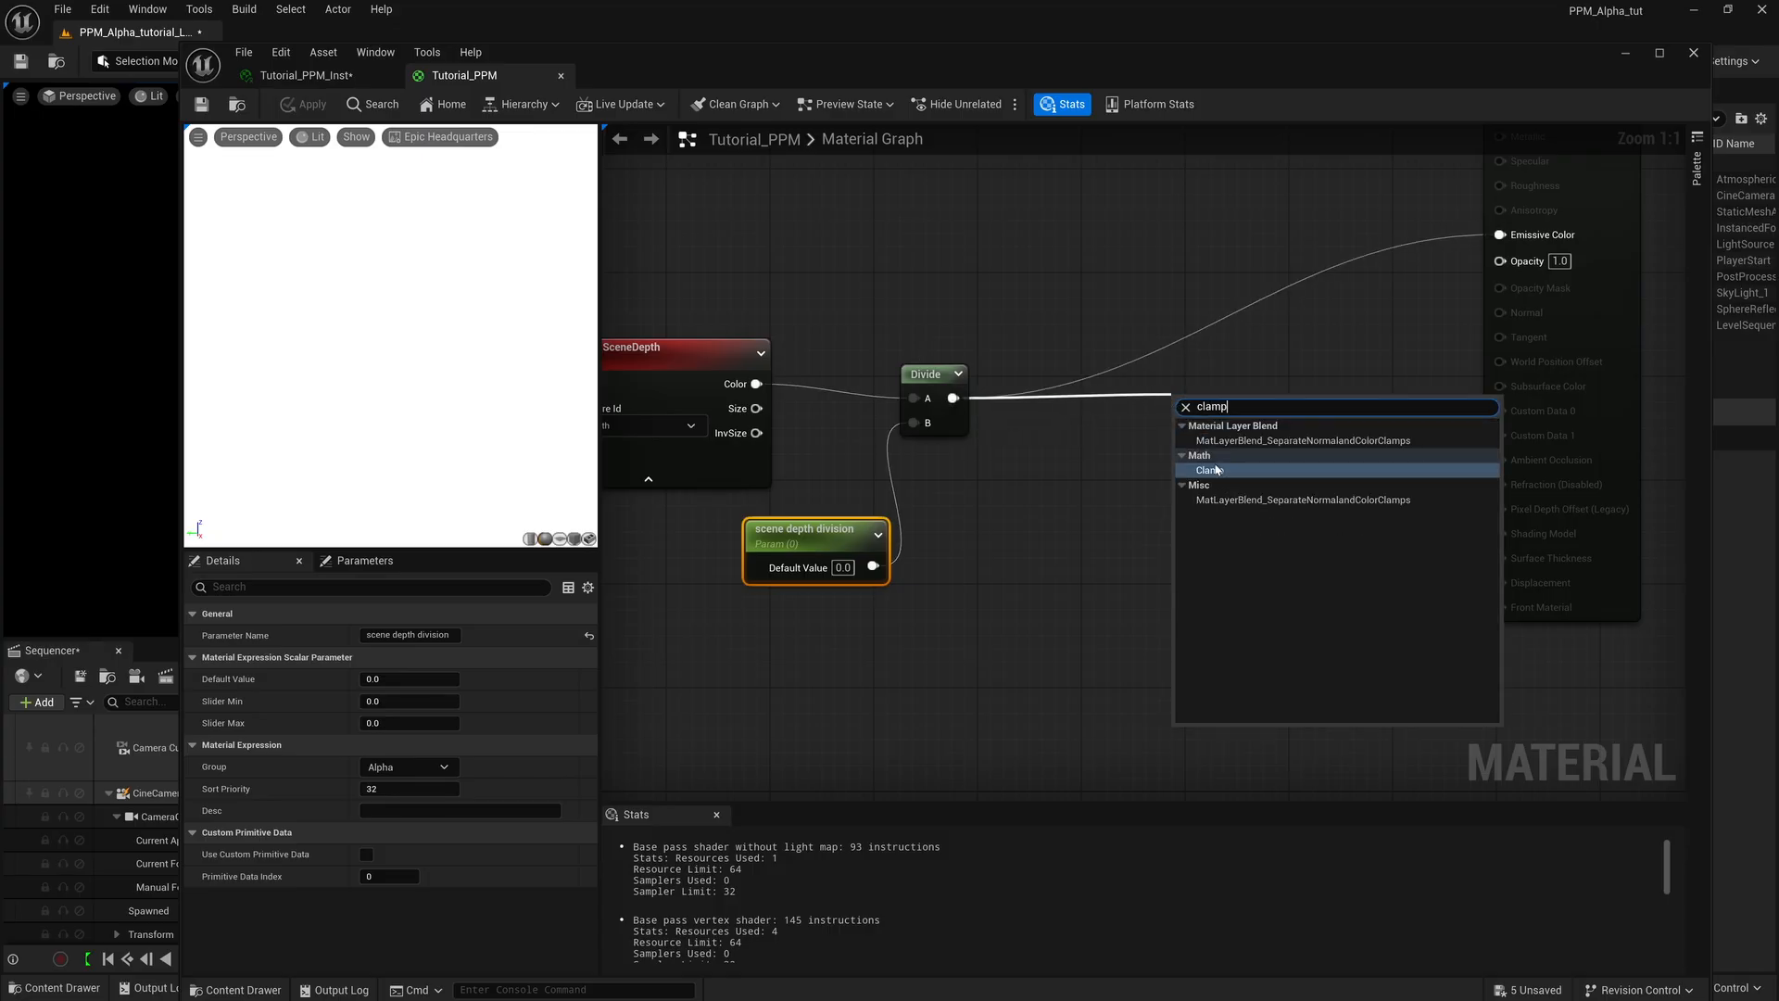
click(1216, 470)
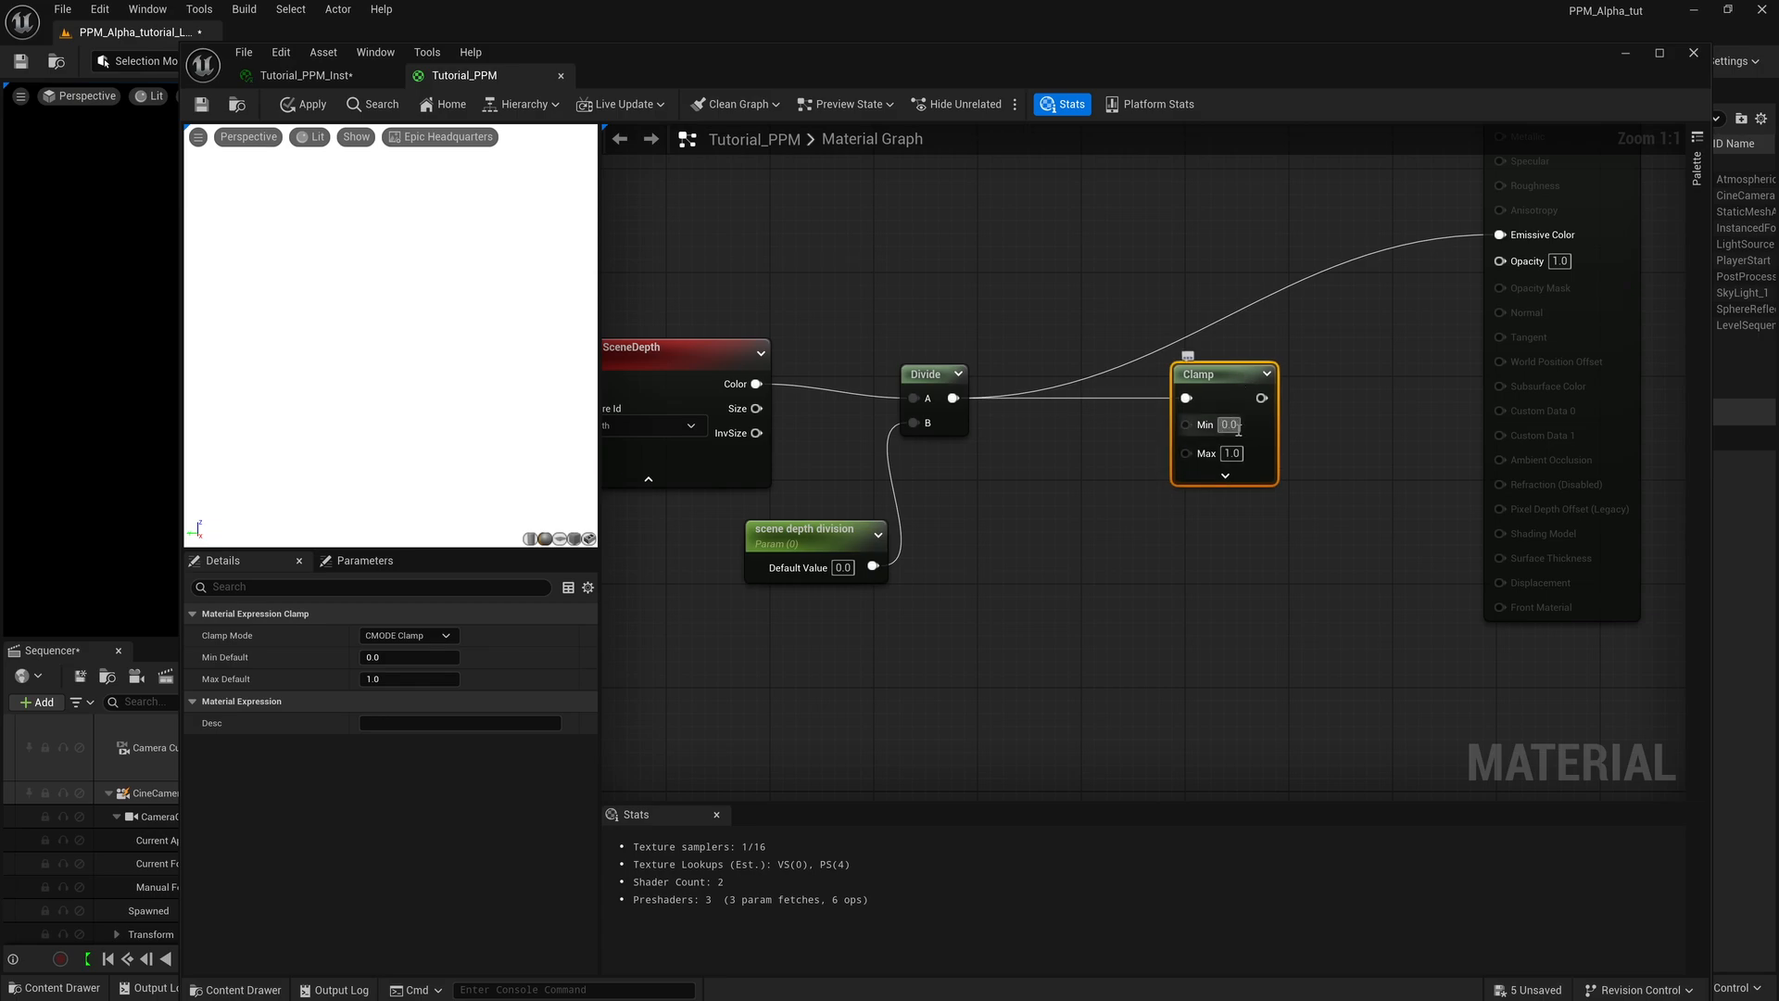
drag(1261, 398, 1514, 237)
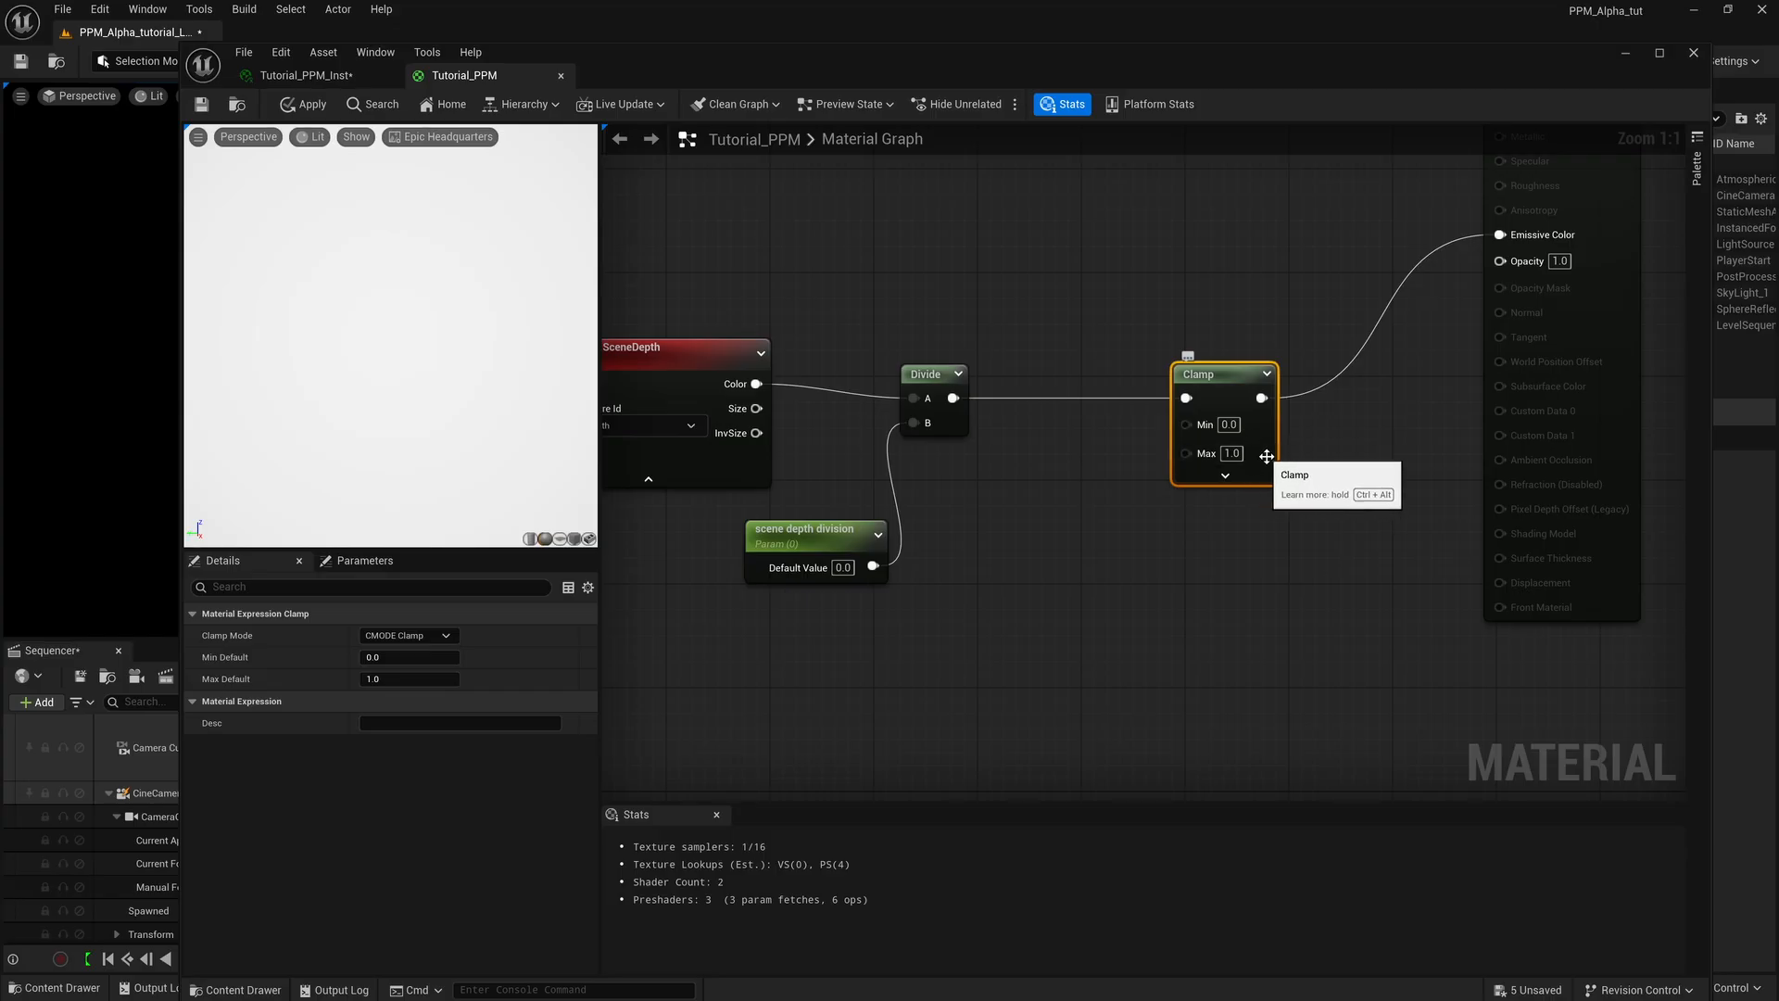
right_drag(1292, 435, 1374, 414)
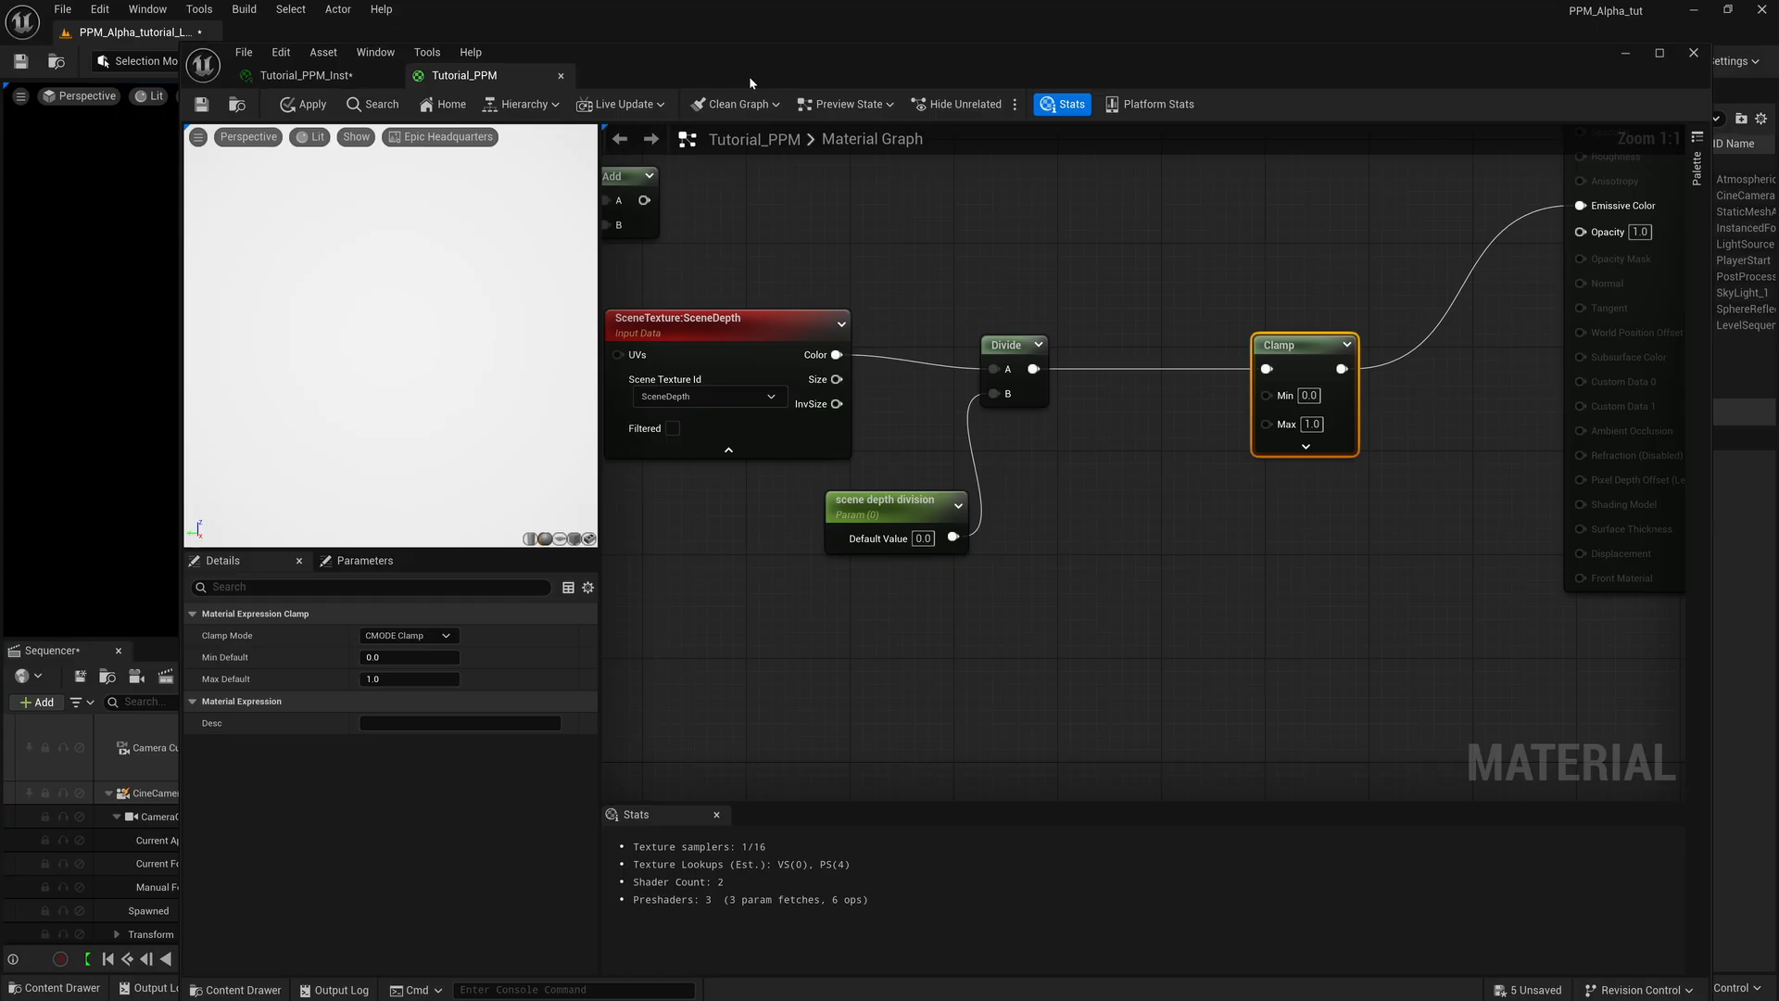
Place the material editor beside the level viewport and lower the instance's scene depth division to about 30908.89.
drag(749, 76, 1377, 92)
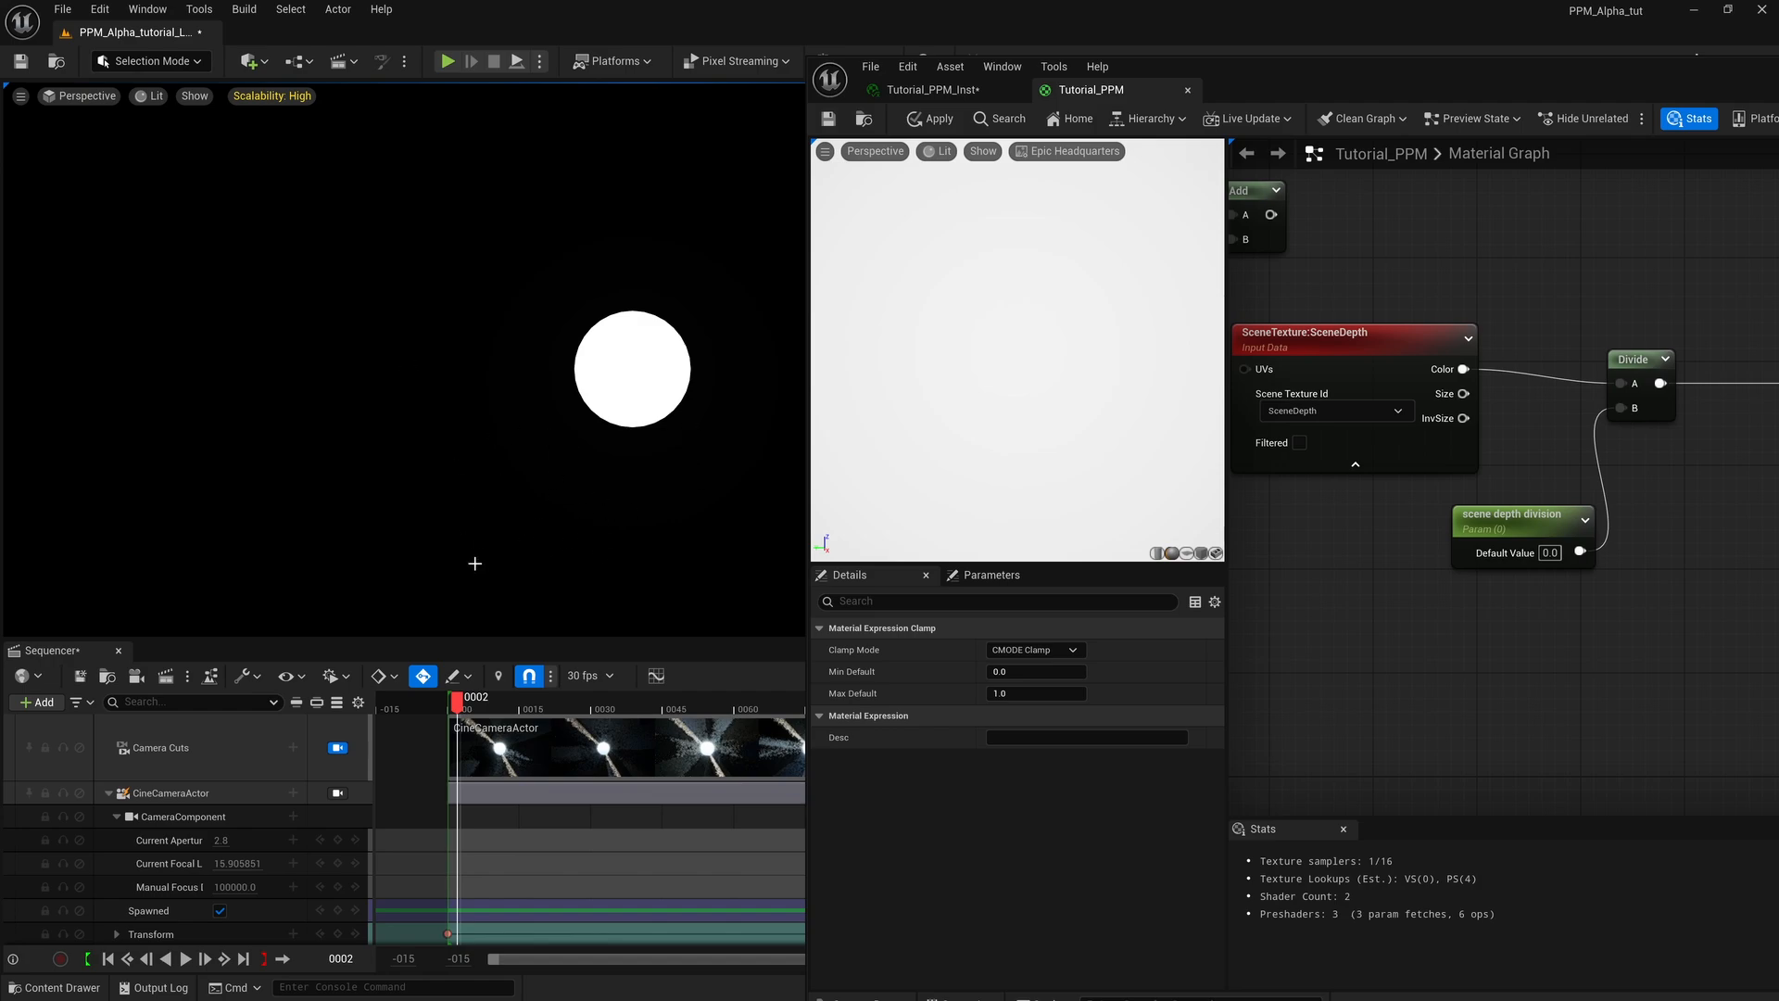
drag(1354, 80, 1314, 82)
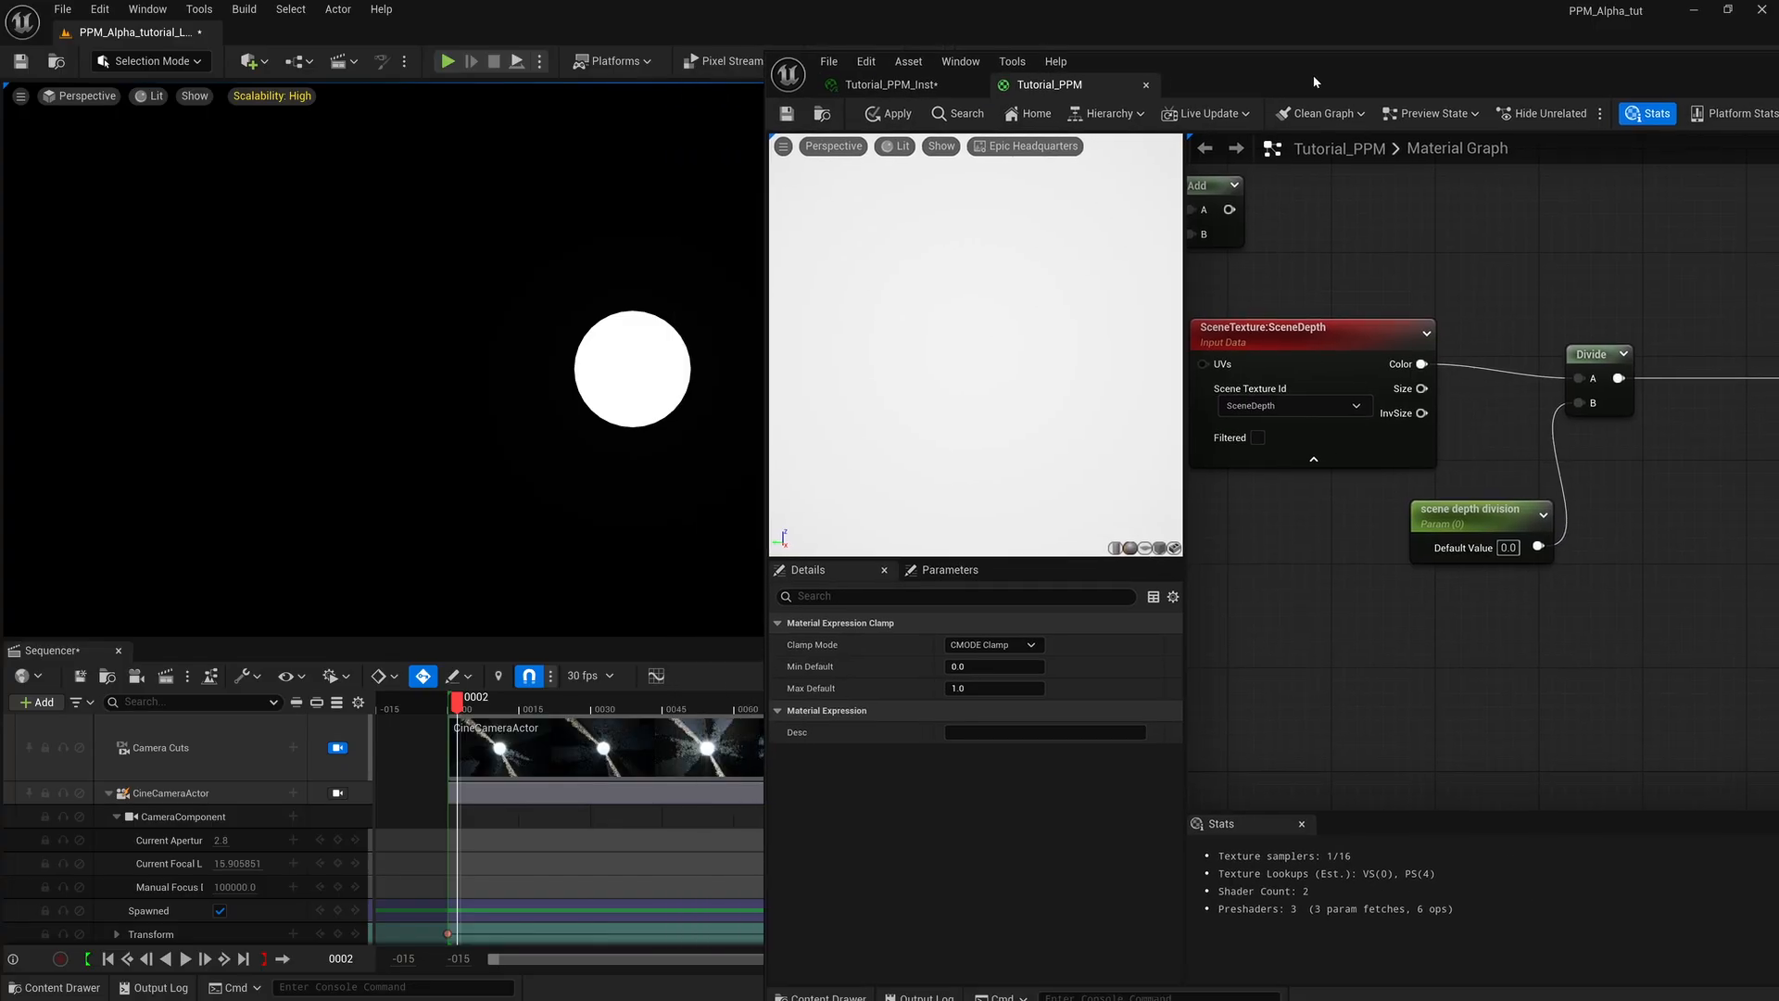
right_drag(1521, 621, 1337, 618)
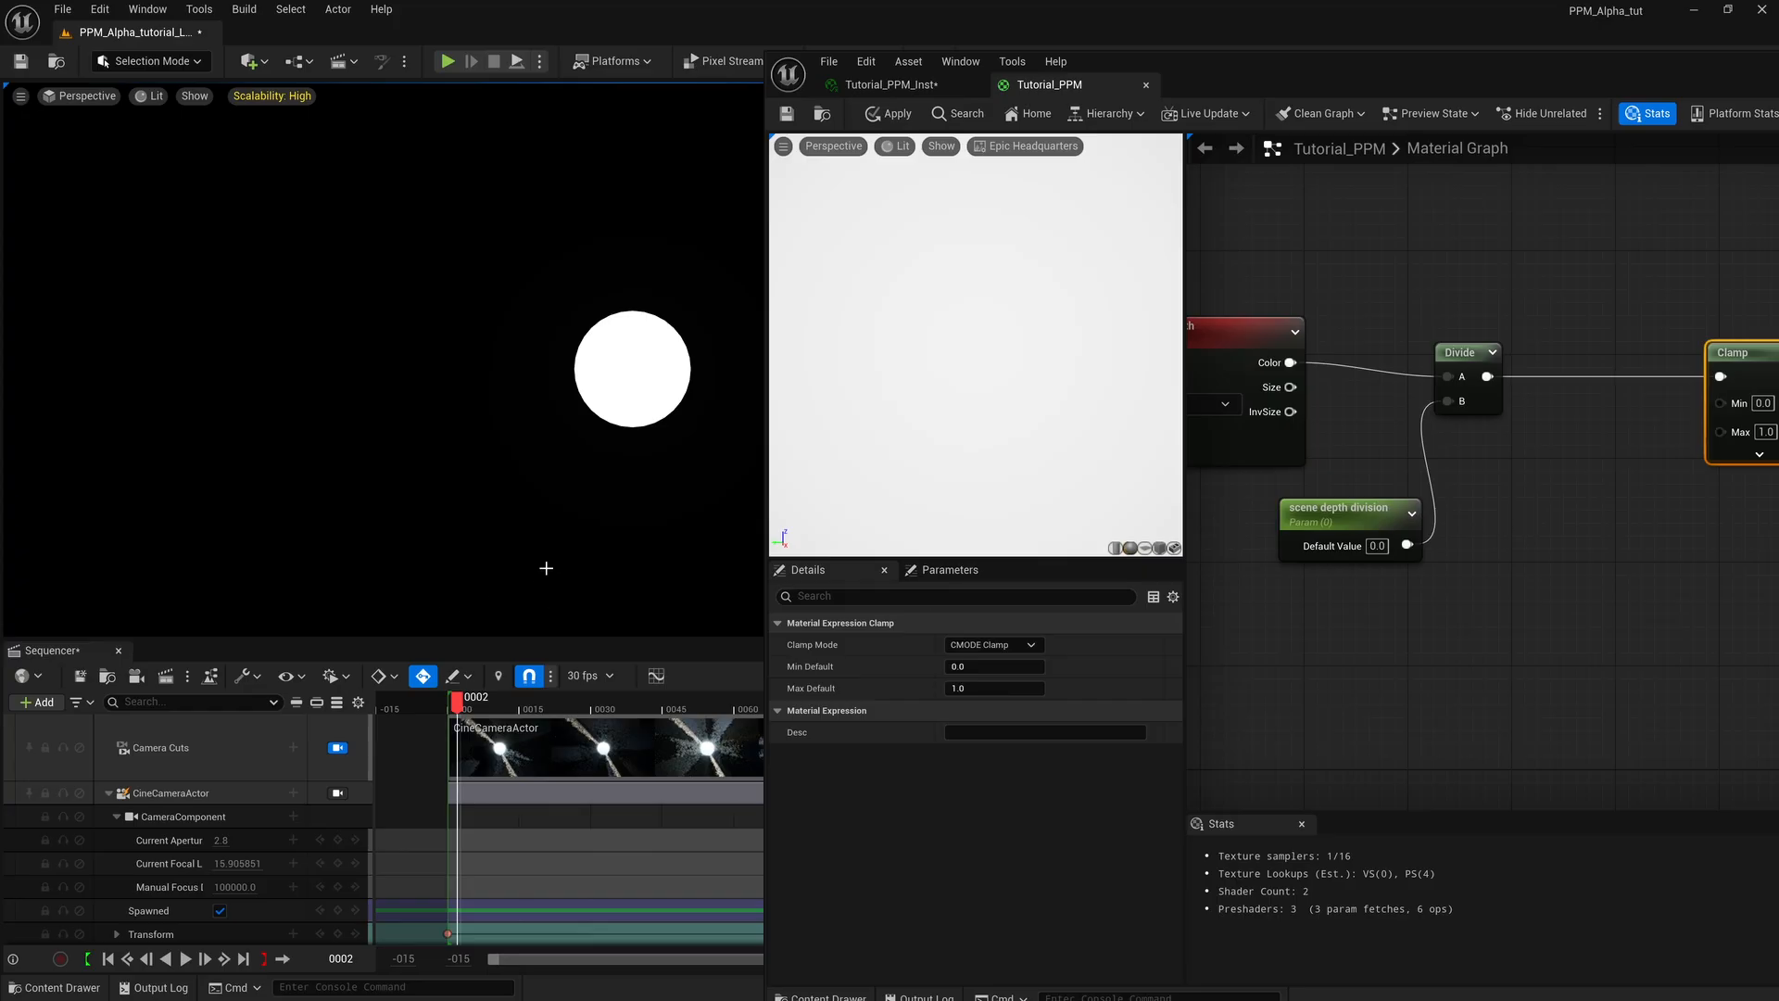
click(923, 86)
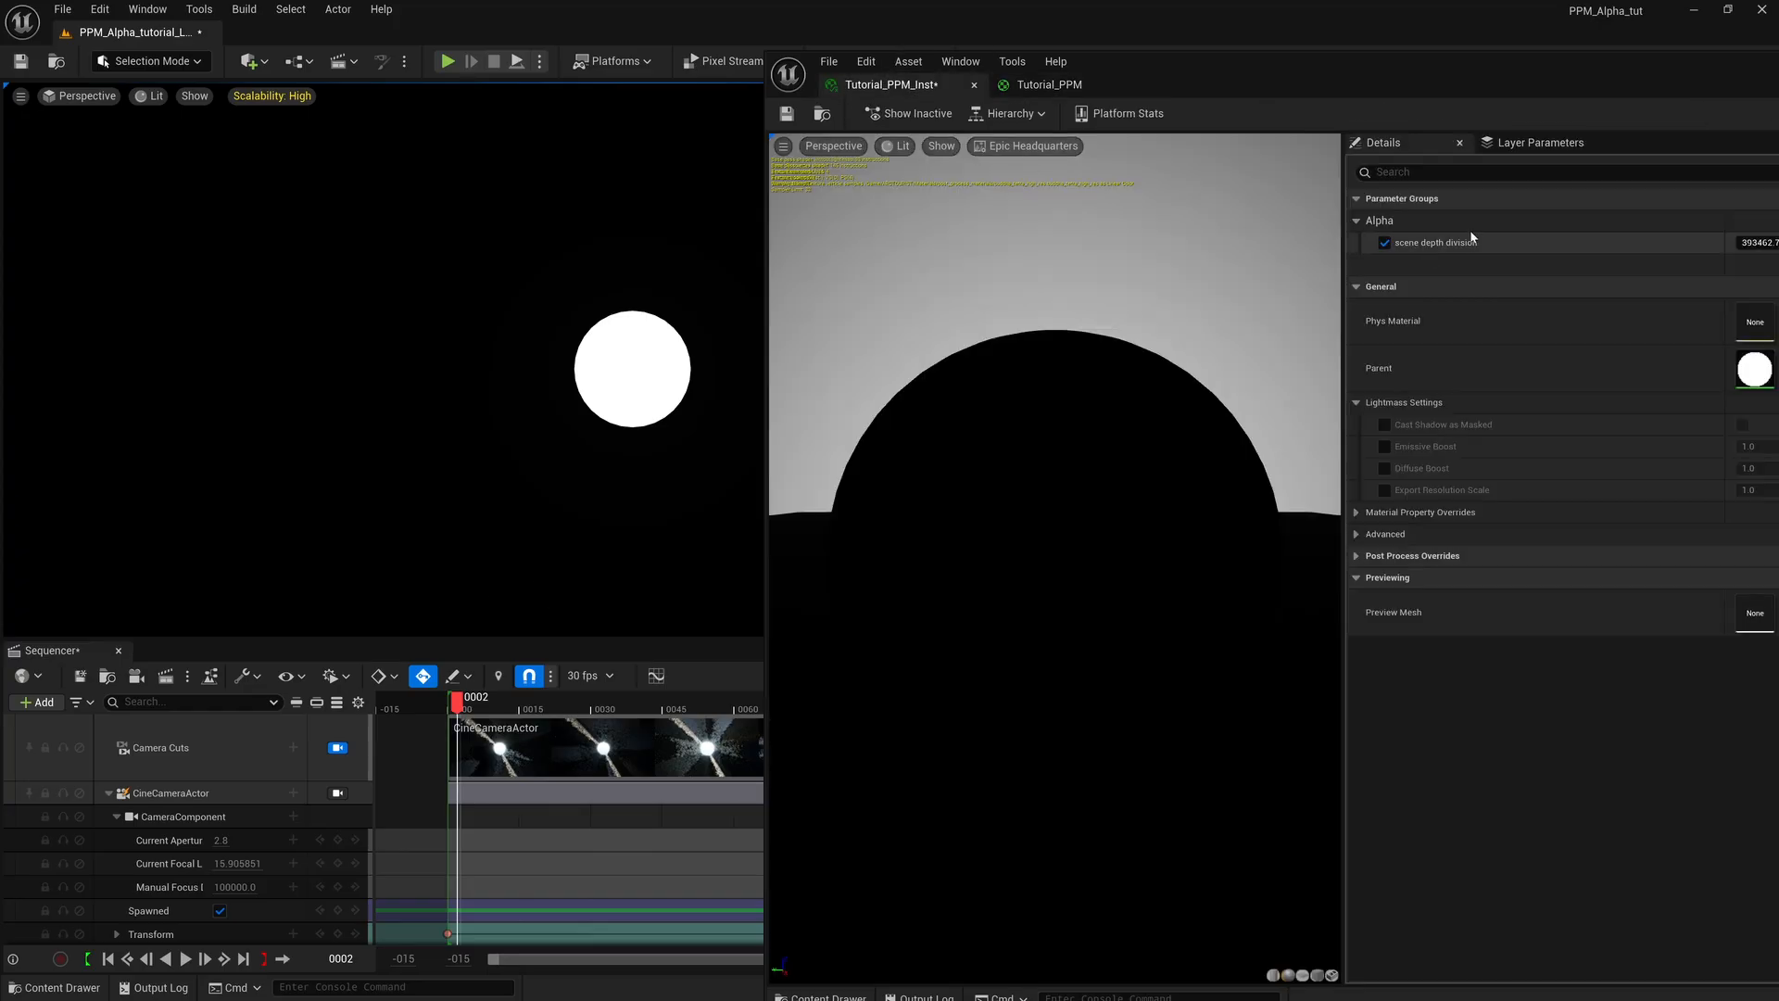
drag(1561, 85, 1476, 79)
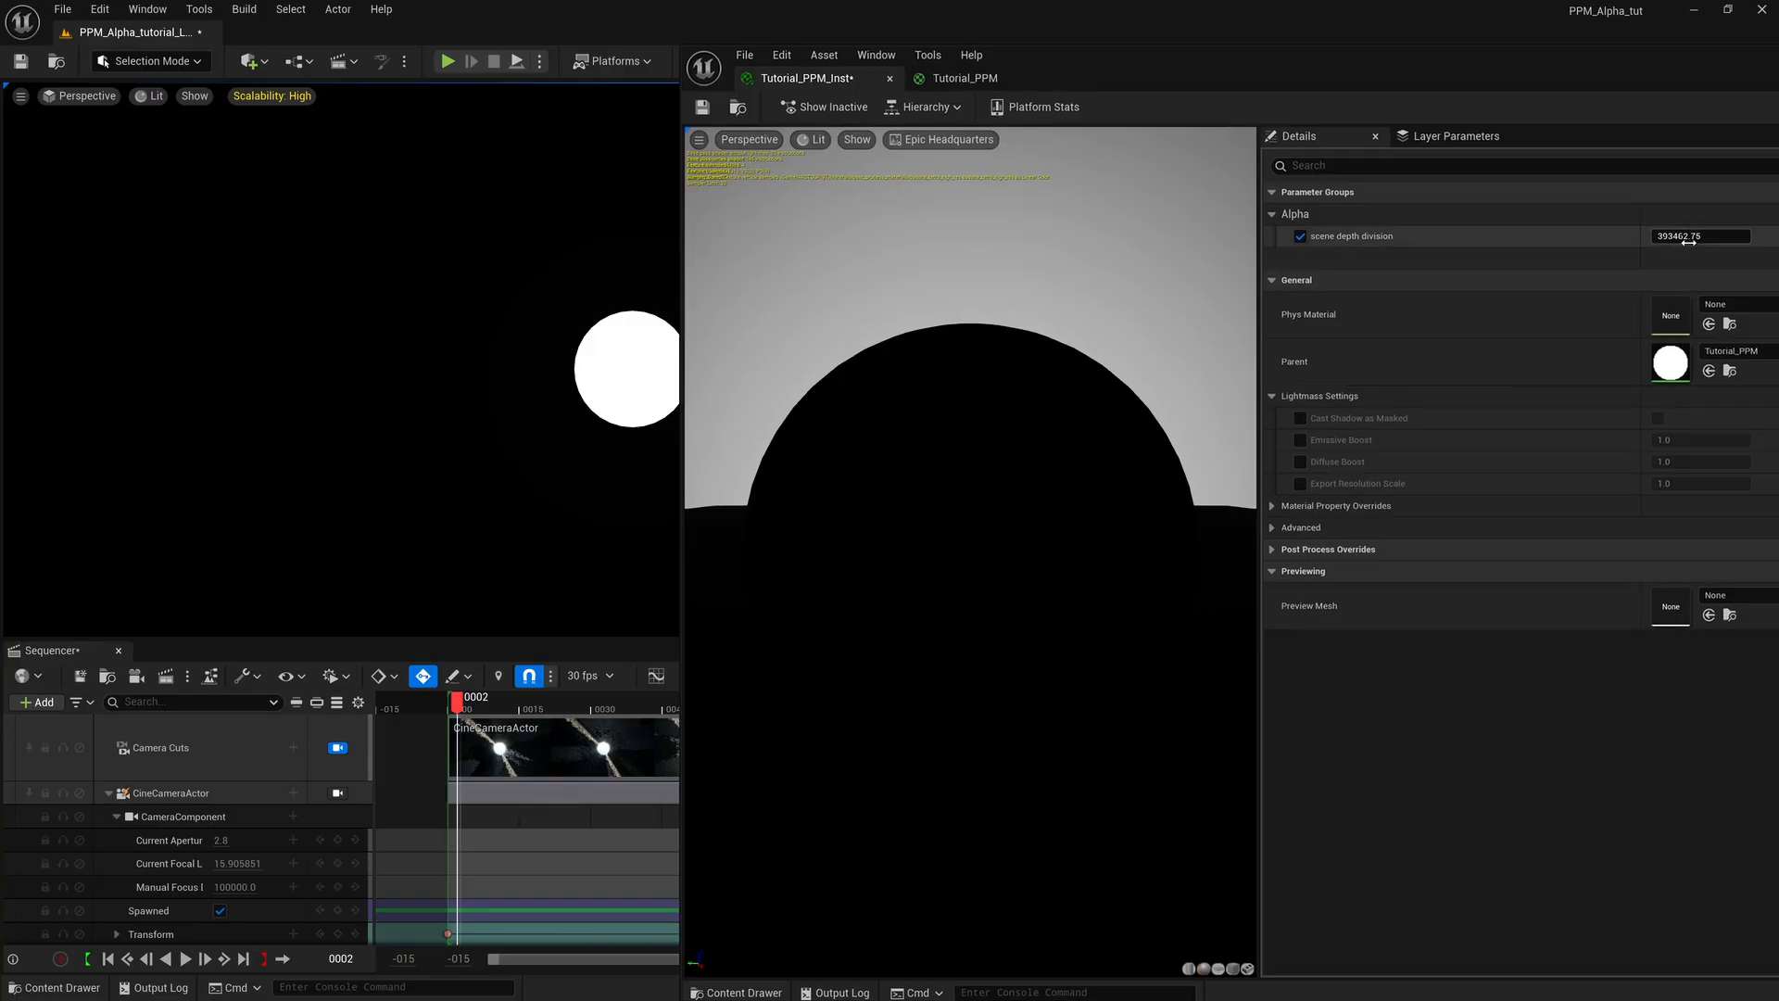
drag(1694, 239, 1570, 238)
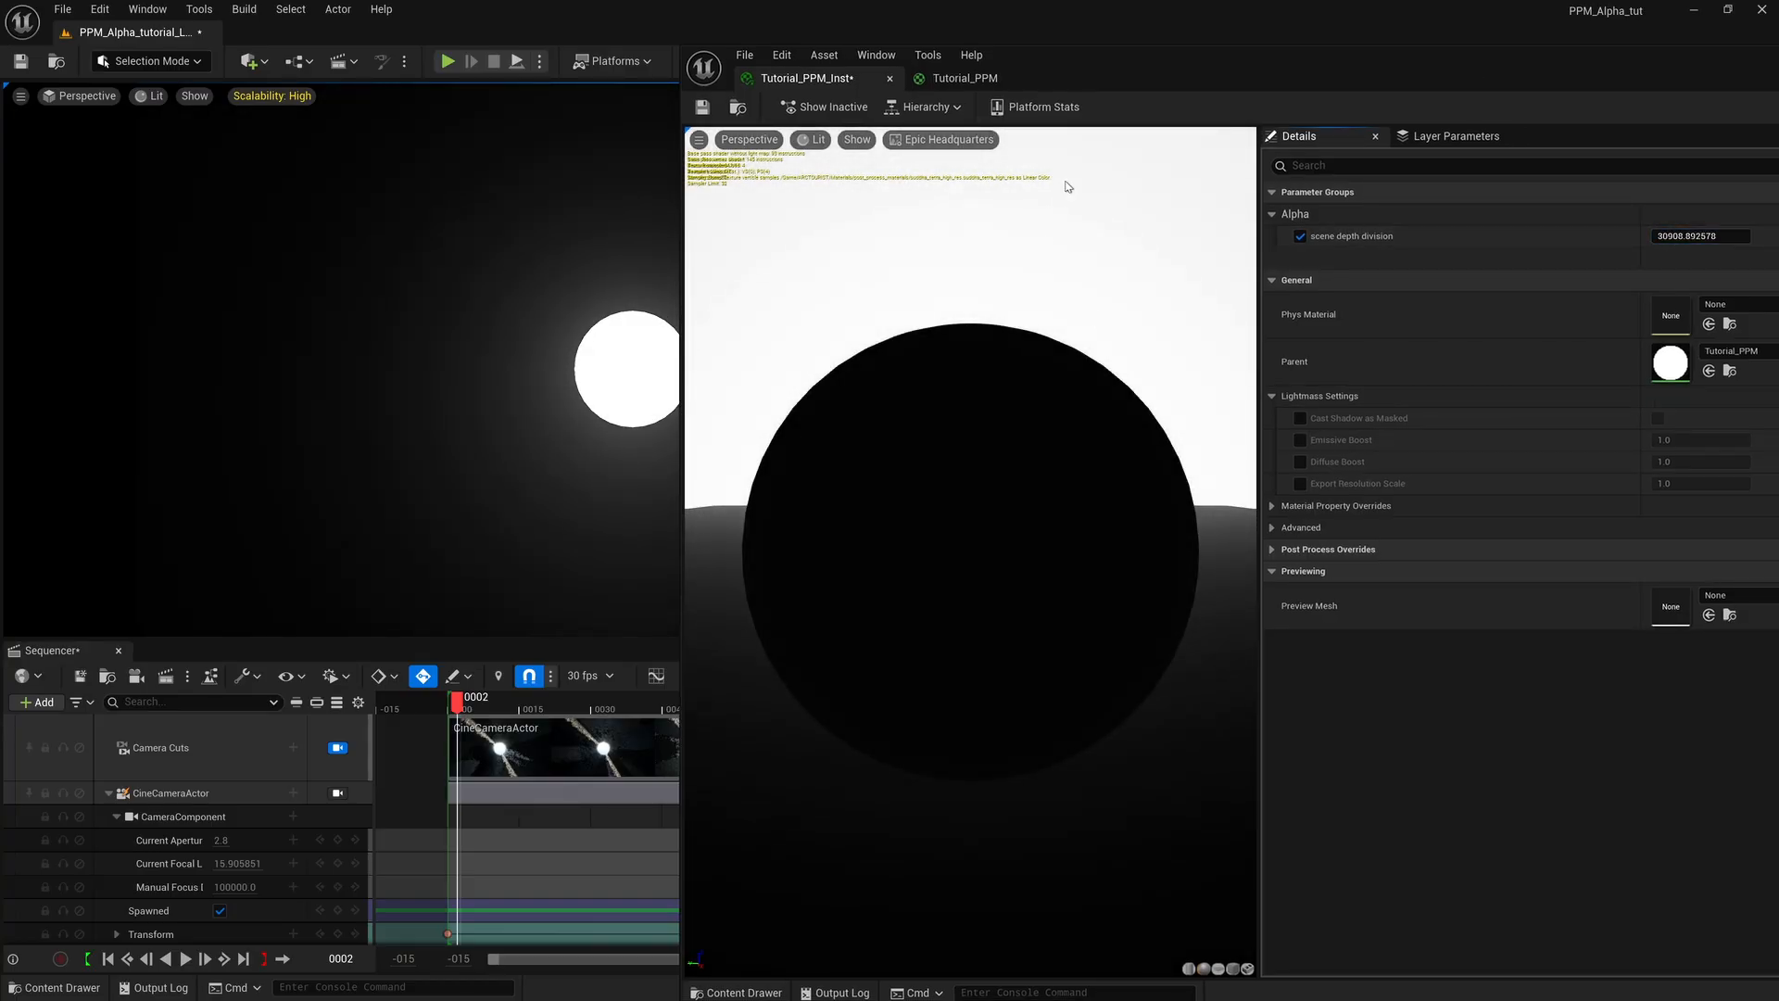
Return to the Tutorial_PPM graph and move the Clamp node farther from Divide to make room between them.
click(950, 80)
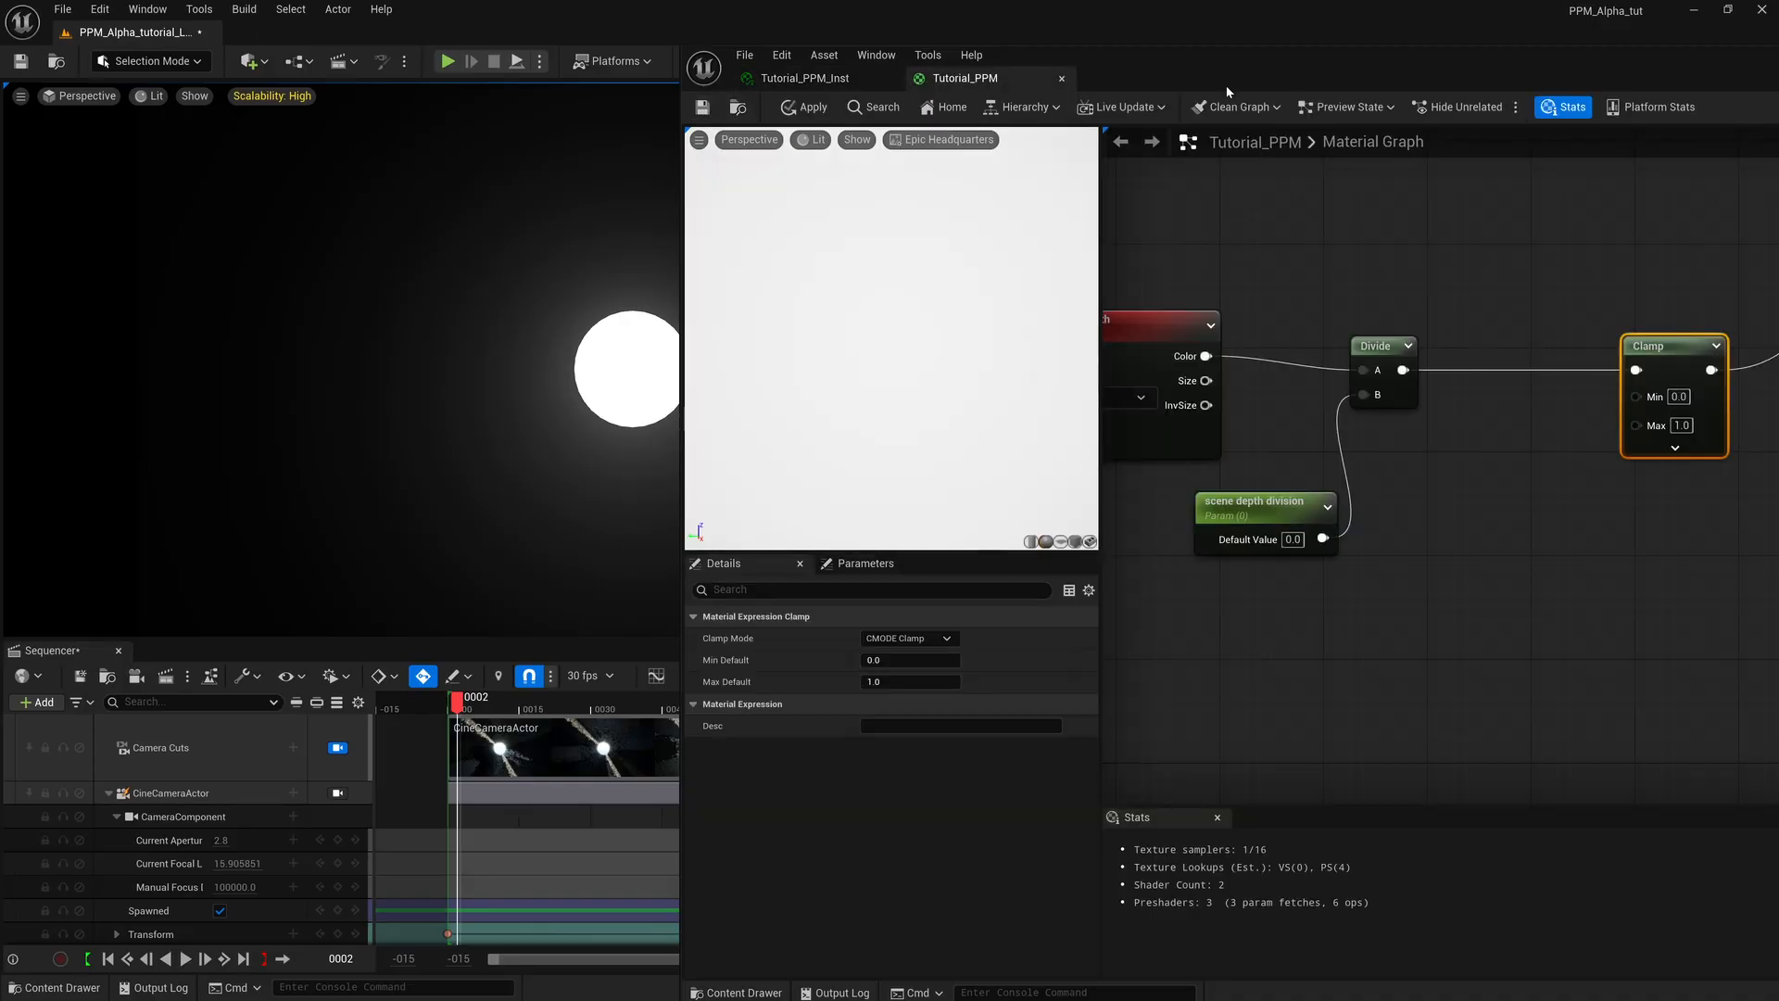
drag(1226, 85, 1178, 84)
right_drag(1479, 414, 1378, 400)
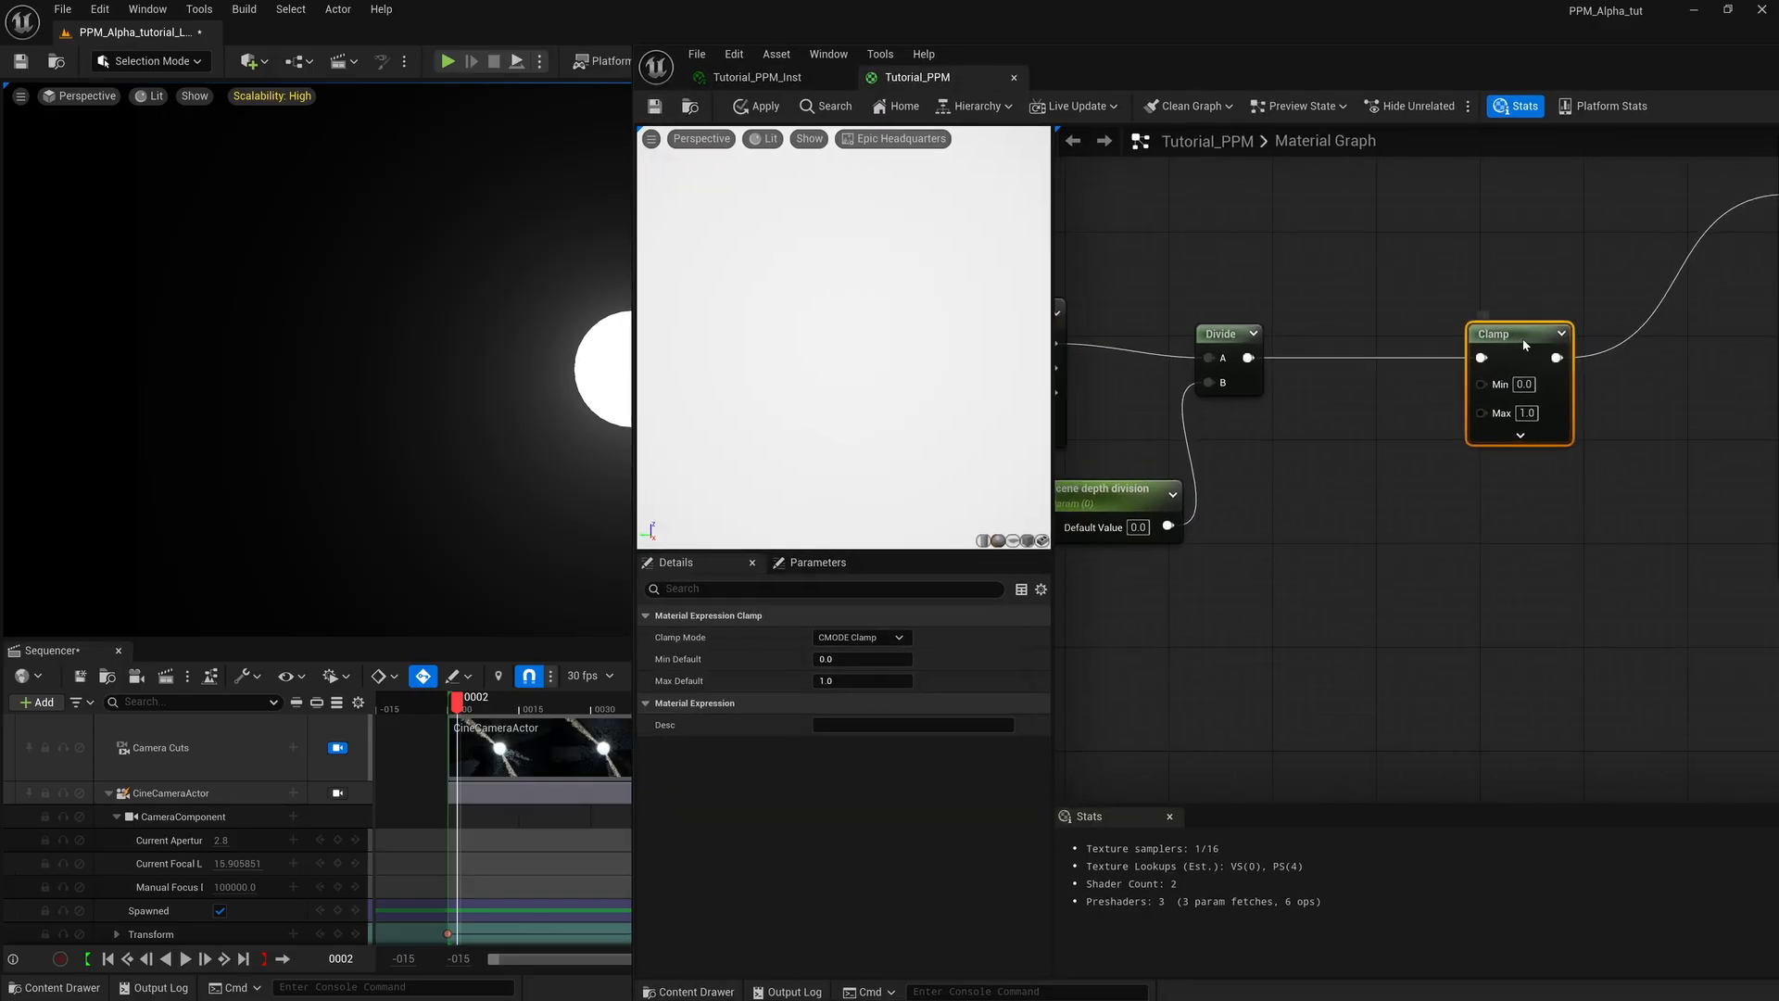
drag(1524, 345, 1701, 342)
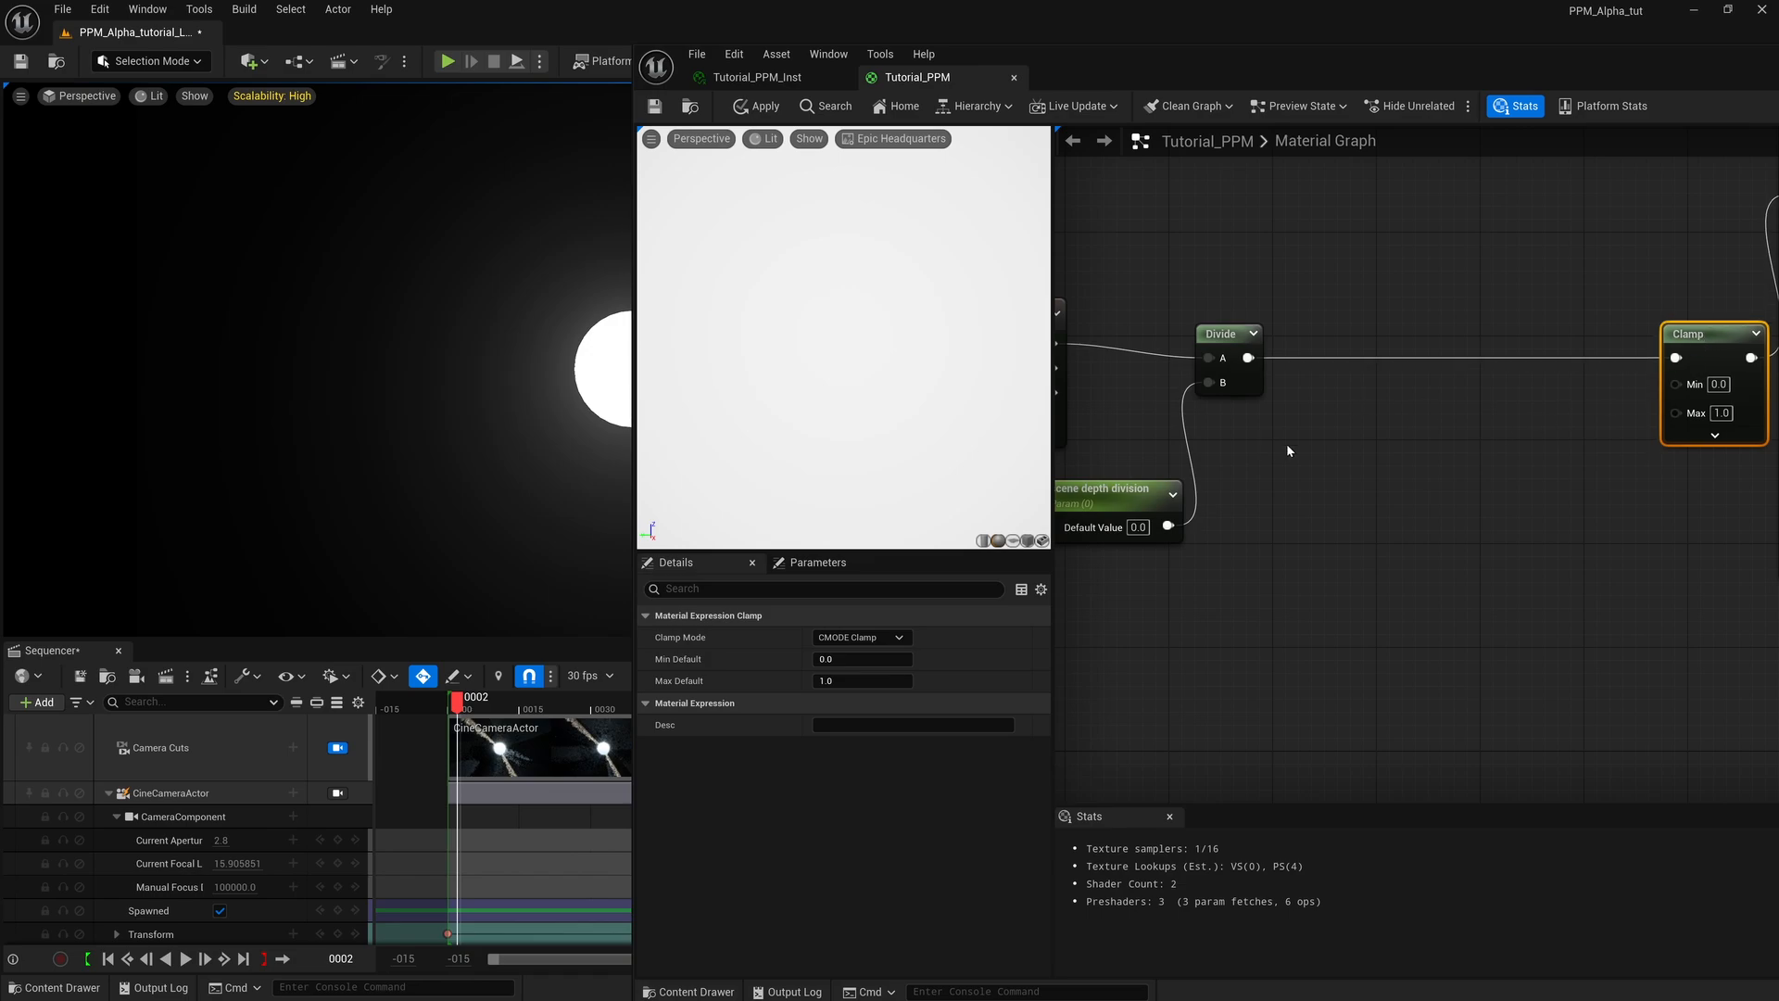
Add a Subtract node between Divide and Clamp, with Divide's output feeding its A input and its output feeding Clamp.
right_click(1319, 449)
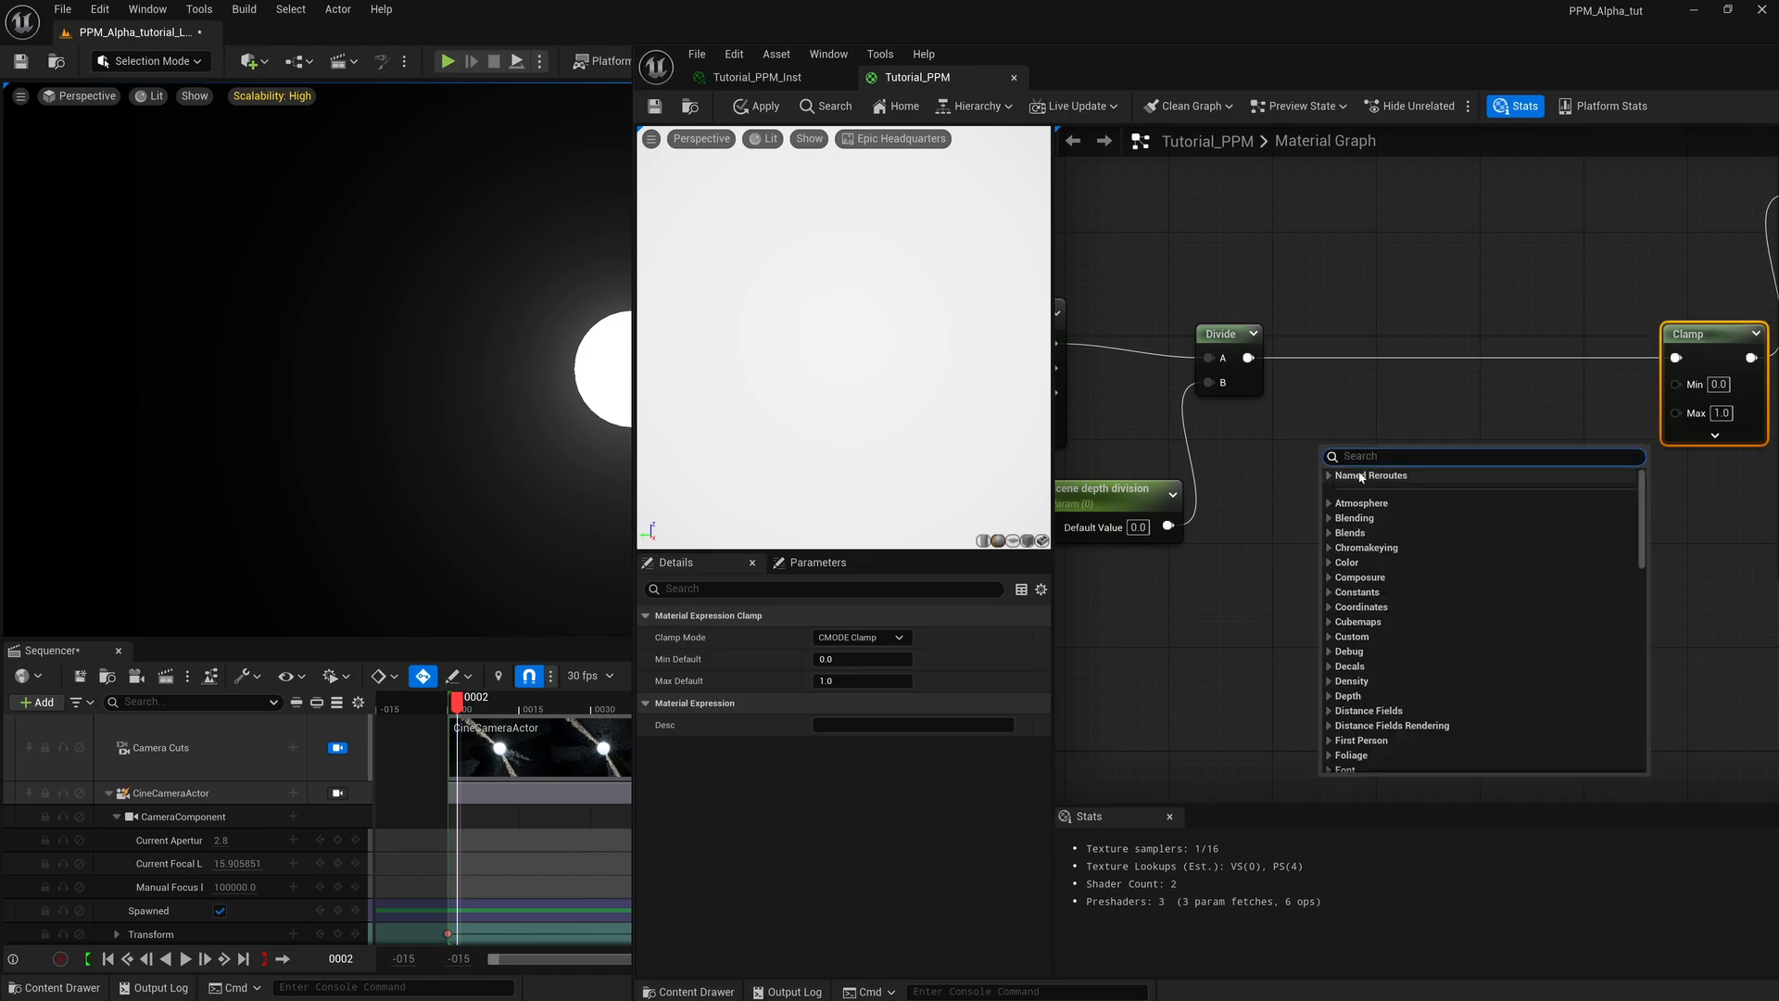
text(subtract)
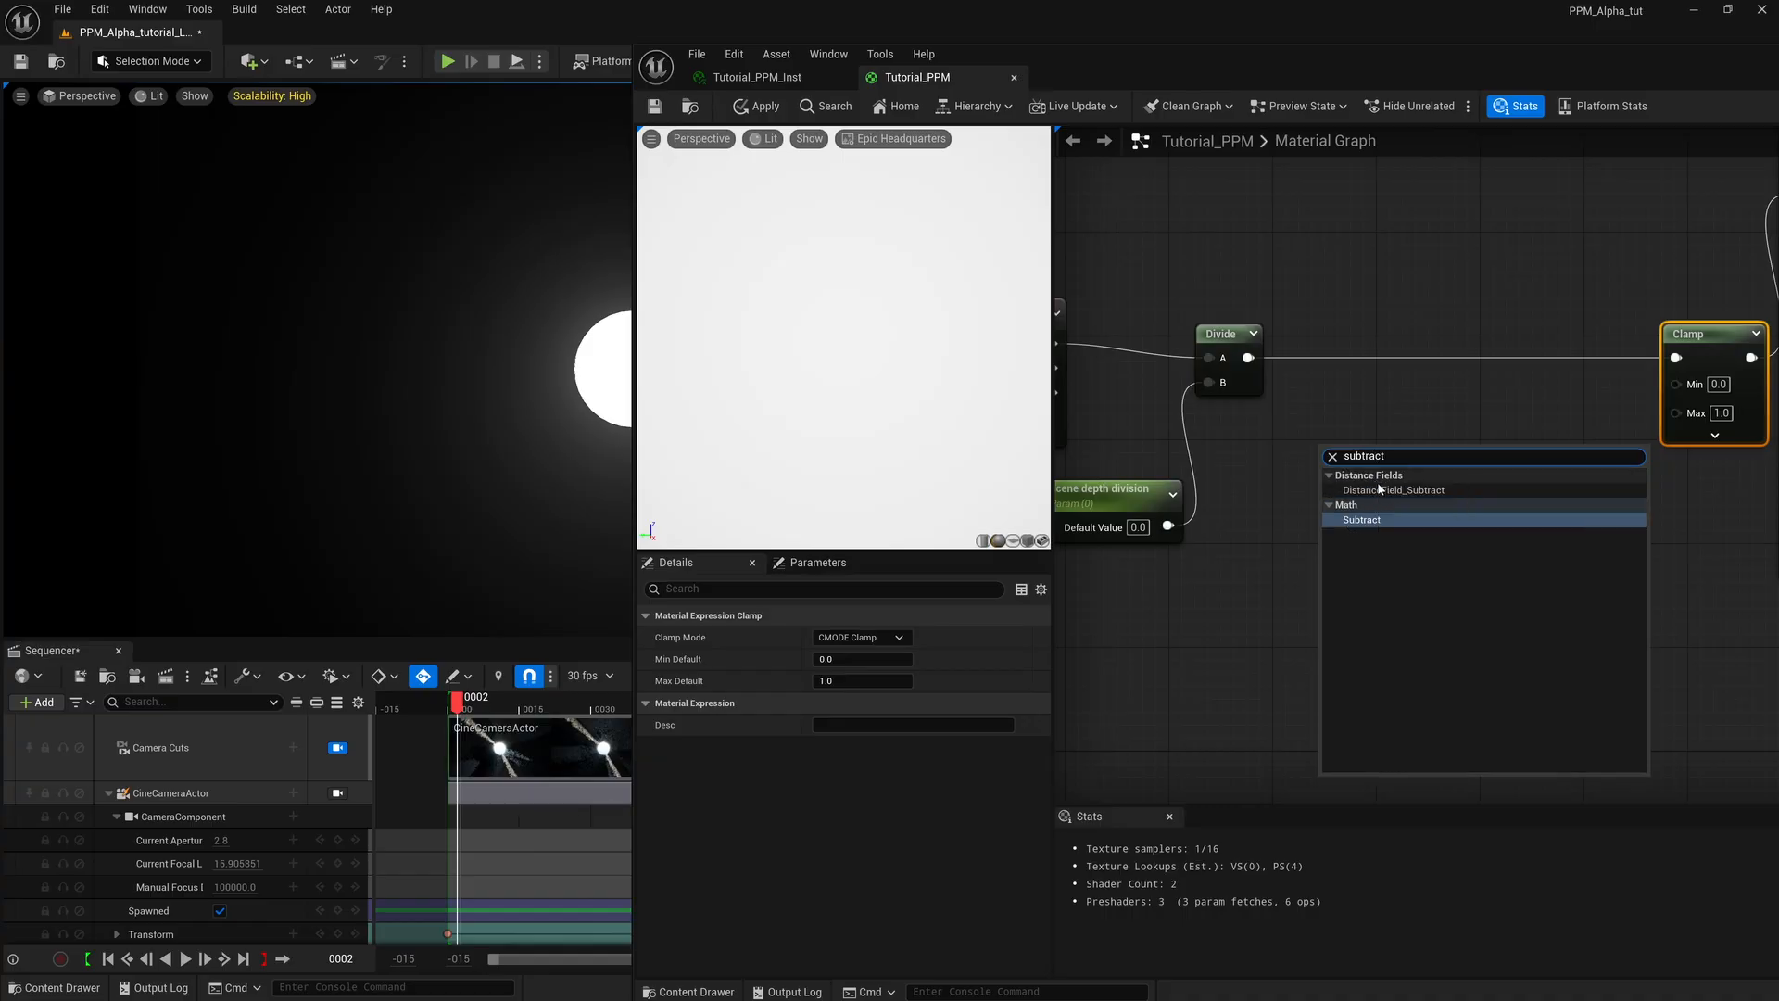
key(Return)
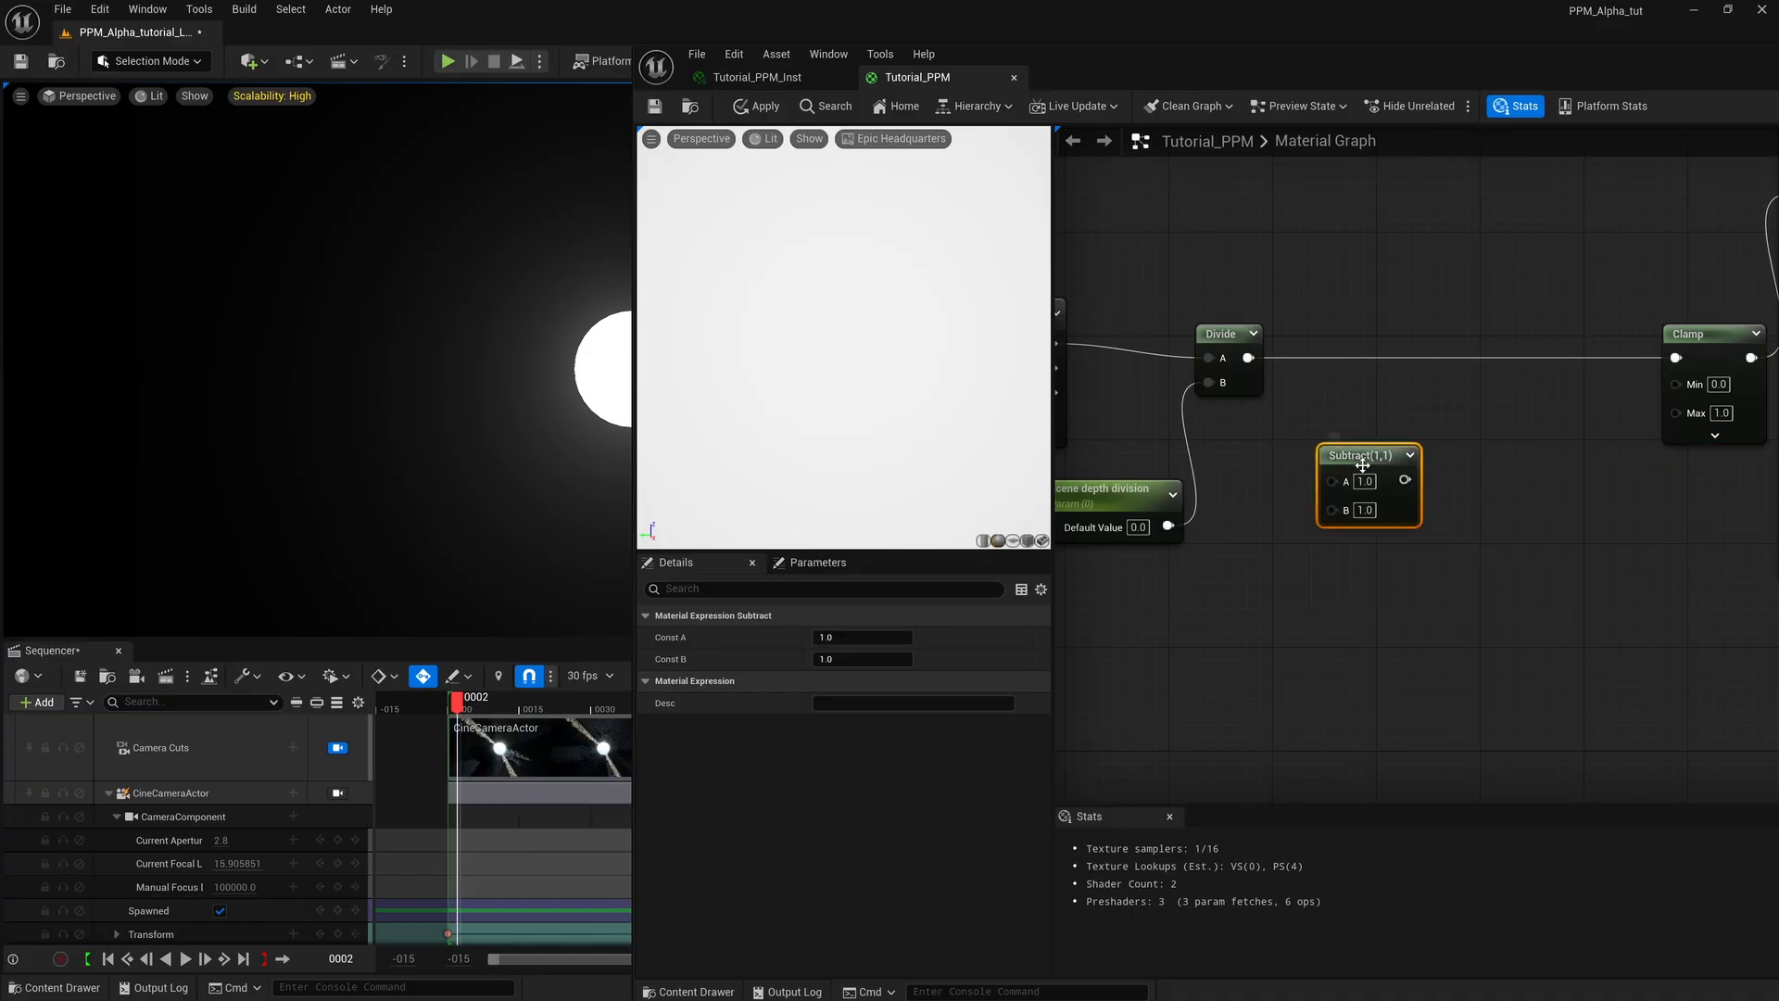
mouse_move(1362, 450)
mouse_down()
mouse_move(1395, 450)
mouse_move(1382, 437)
mouse_up()
drag(1248, 358, 1675, 358)
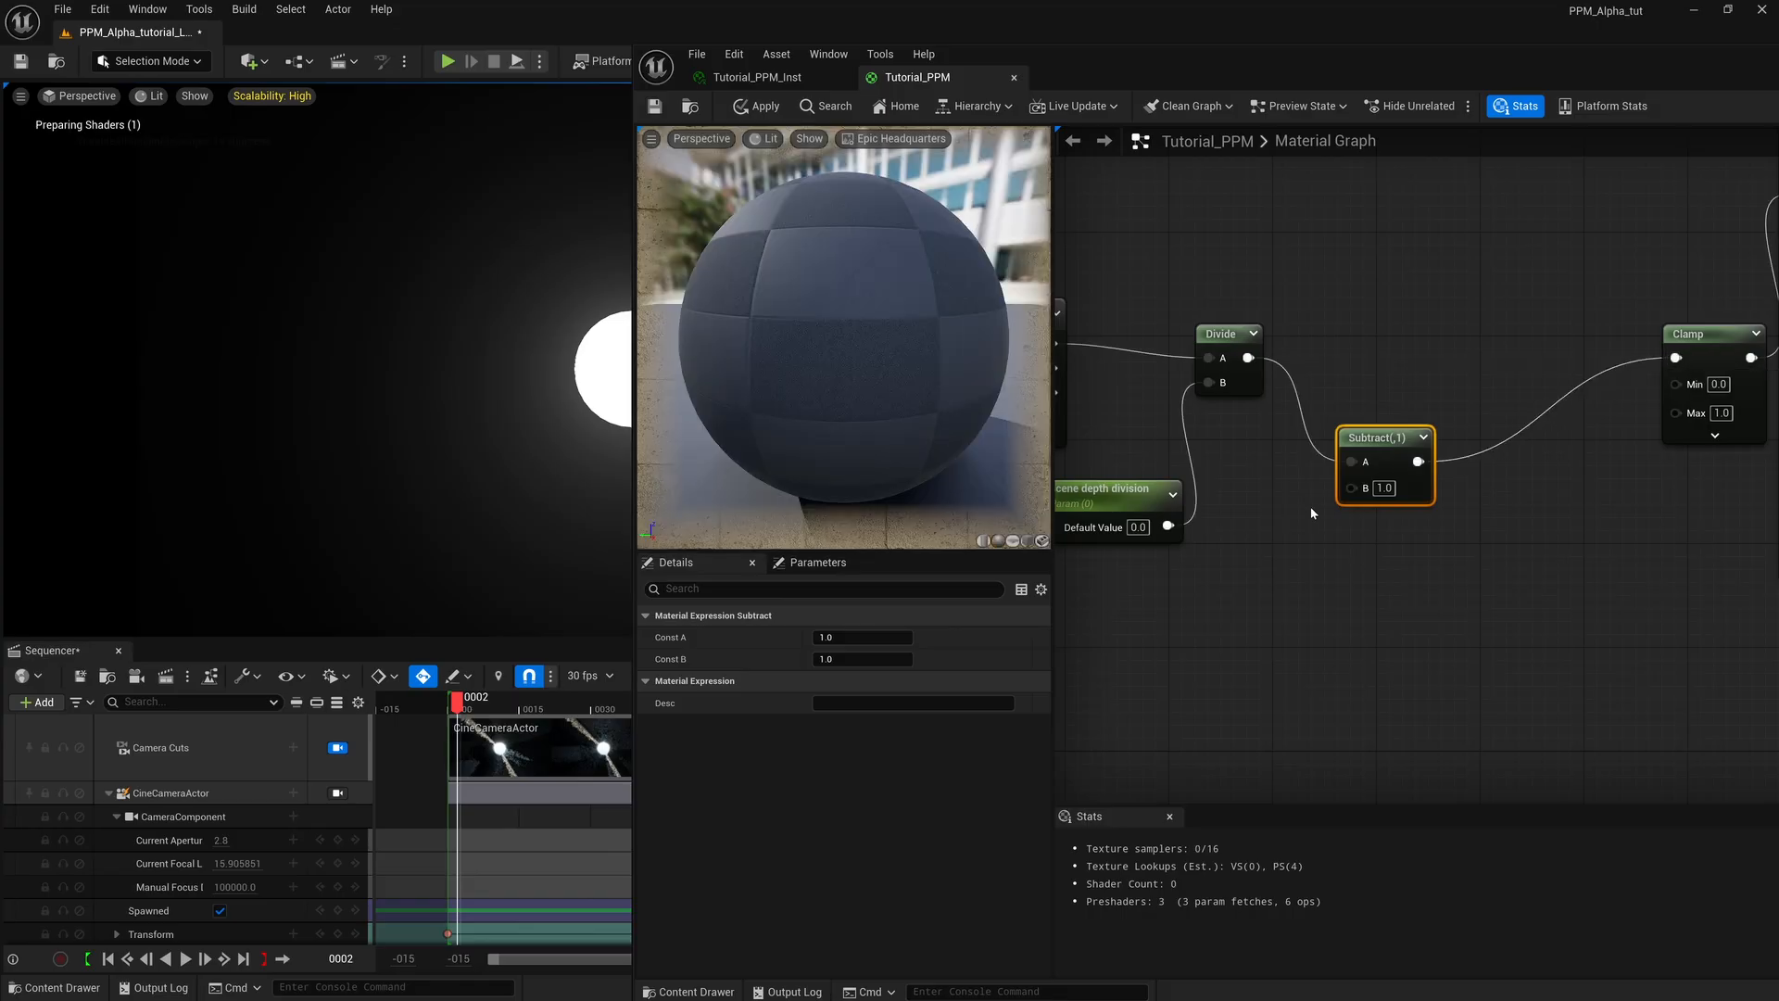
Duplicate the scene depth division parameter below the Subtract node.
click(1147, 505)
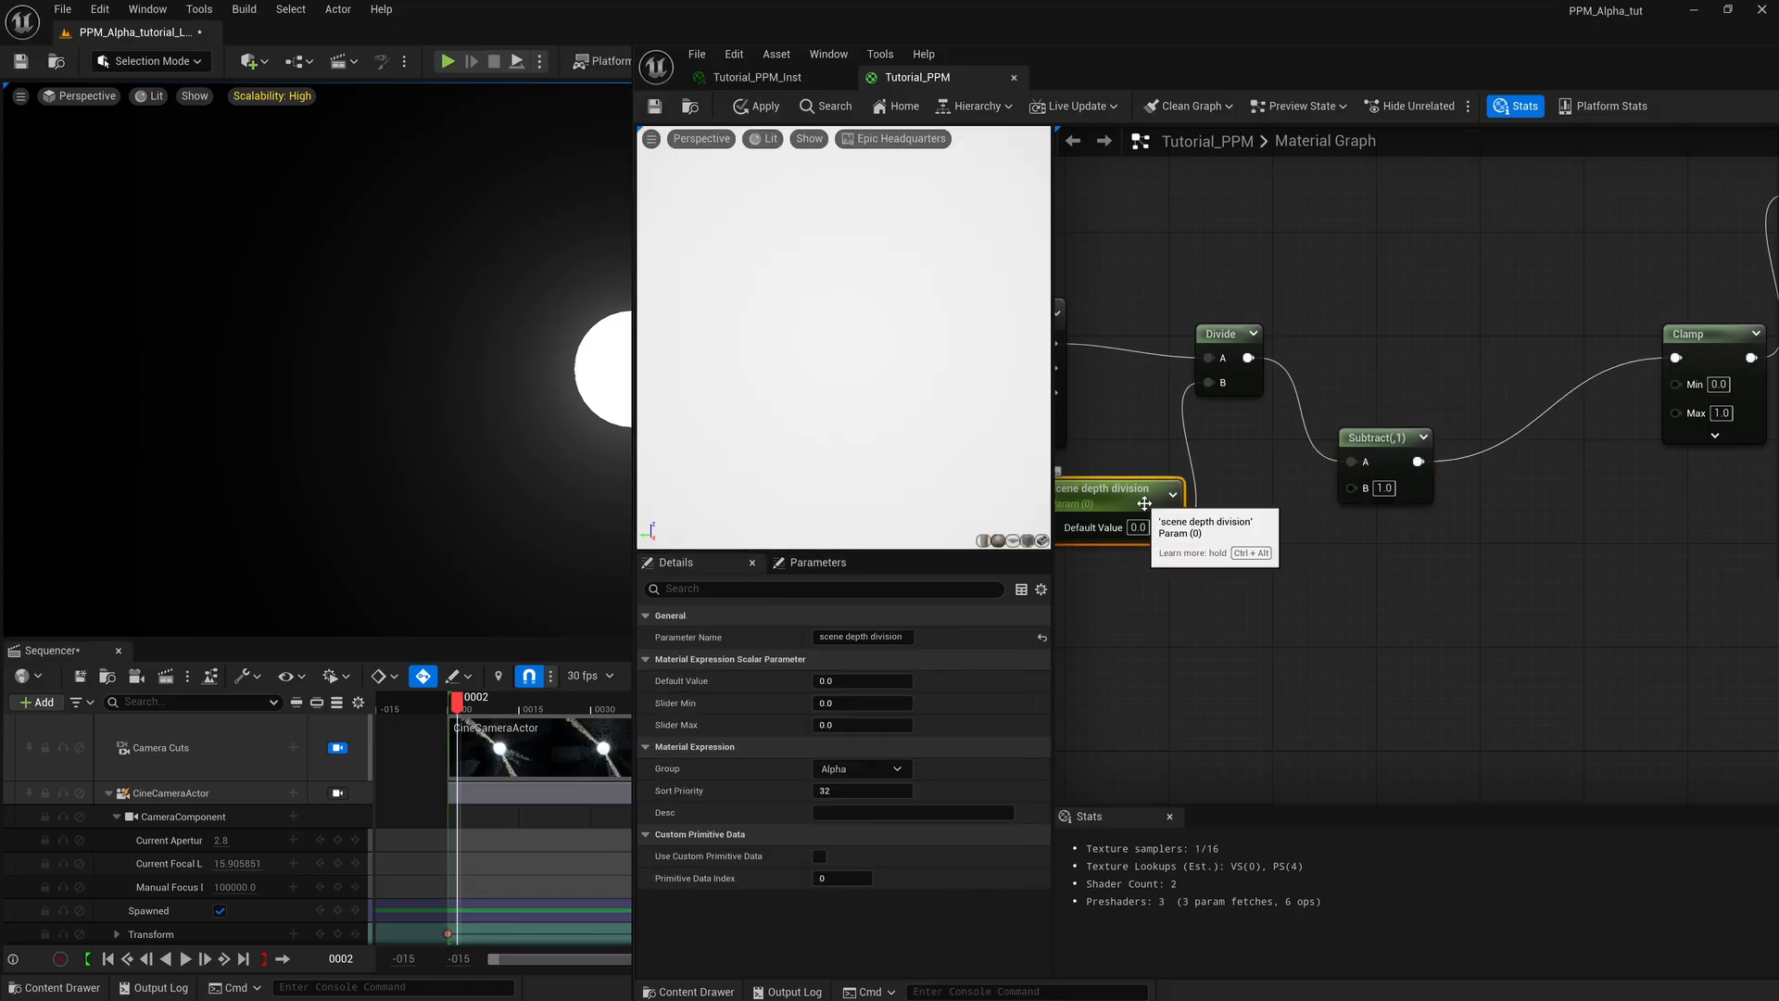
click(1248, 562)
key(ctrl+v)
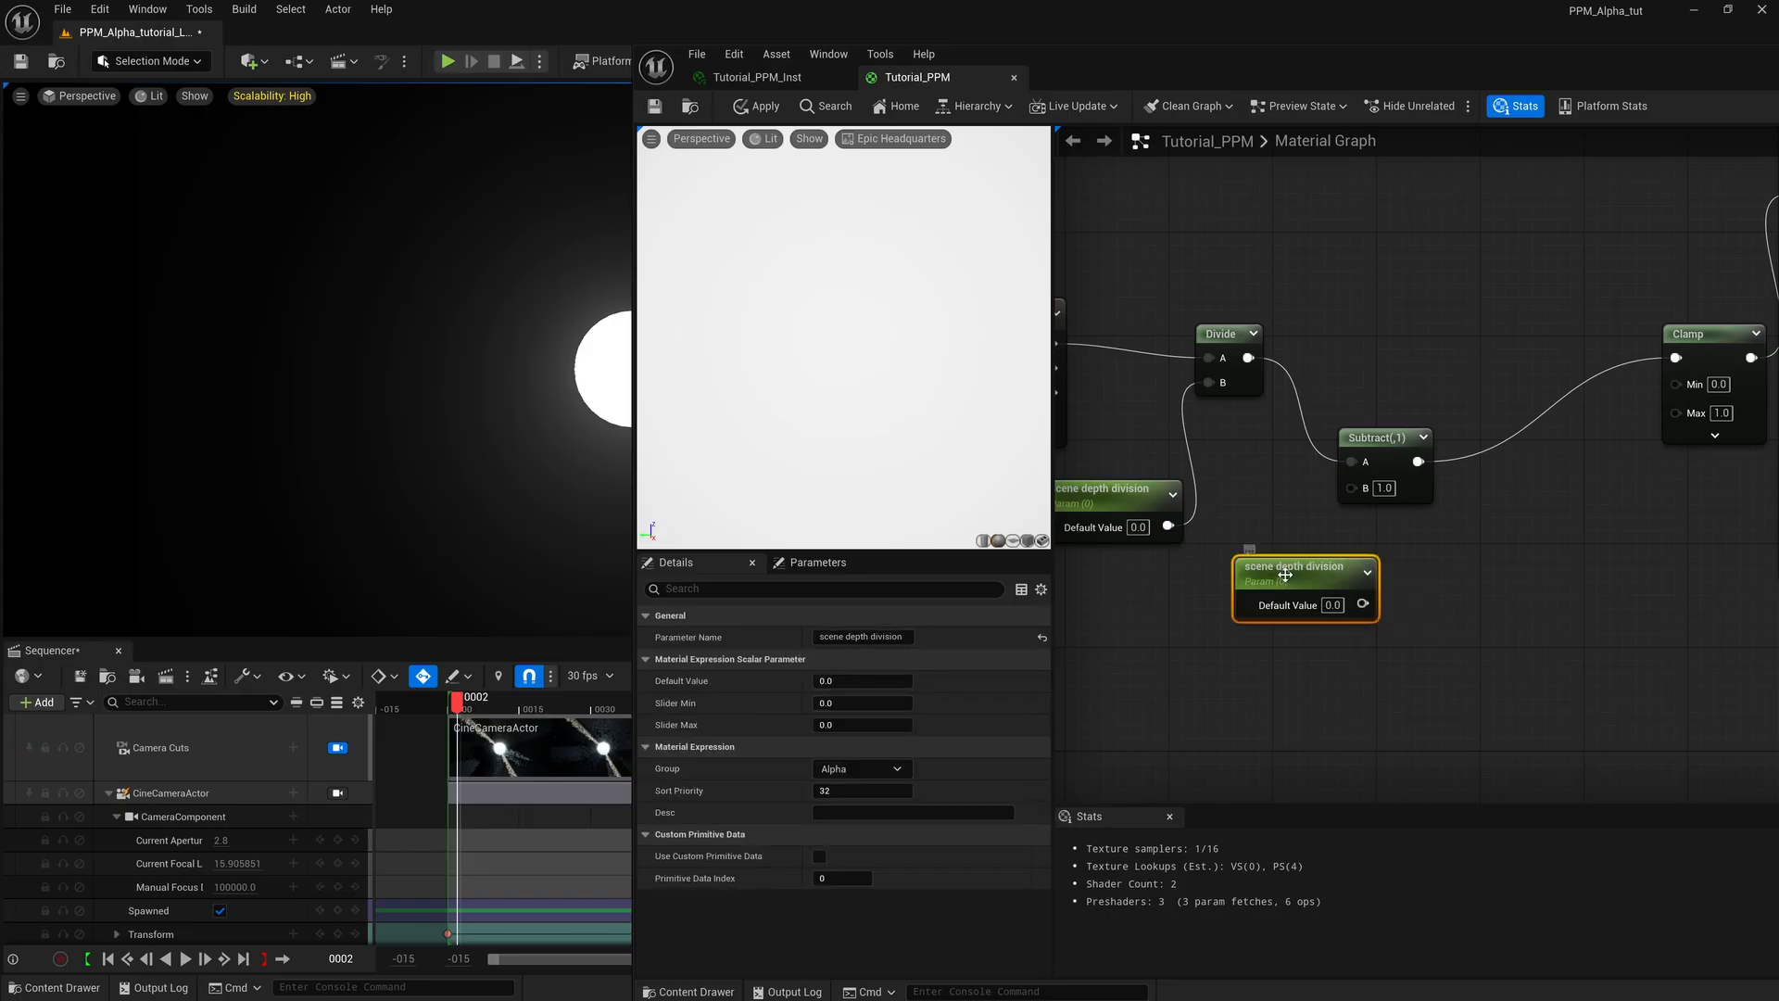
Rename the duplicated parameter "subtraction" and wire it into Subtract's B input.
click(904, 637)
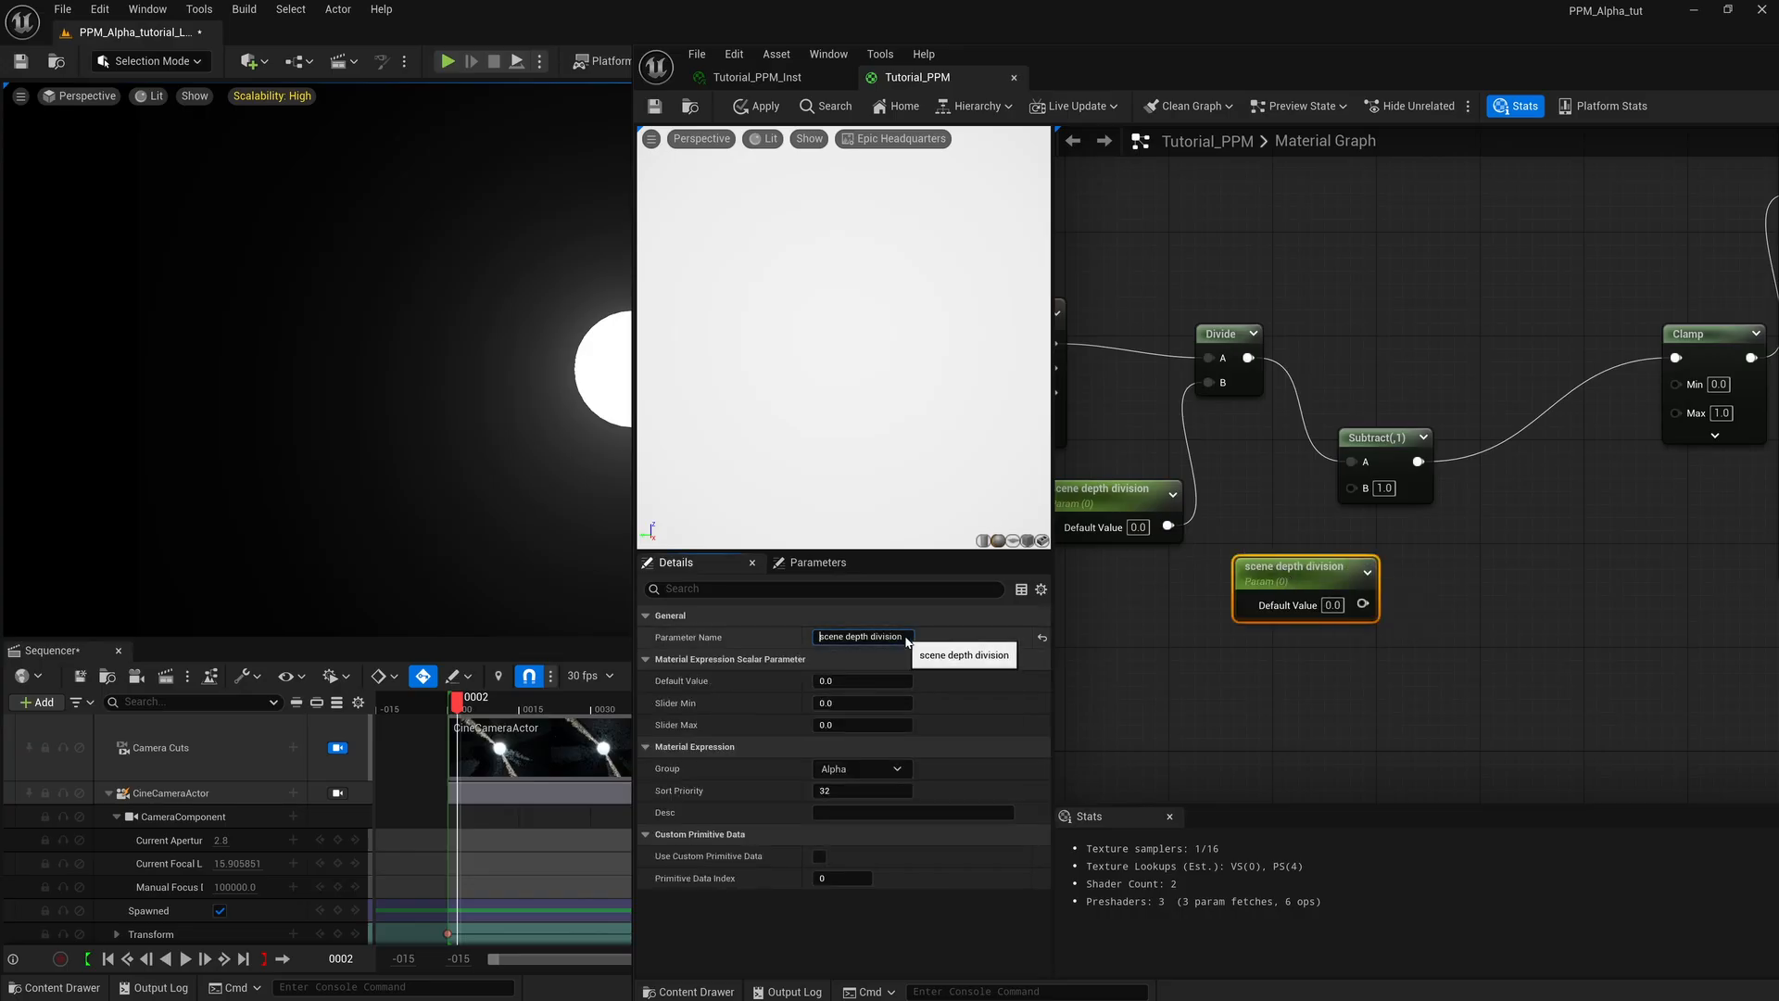
drag(904, 637, 800, 633)
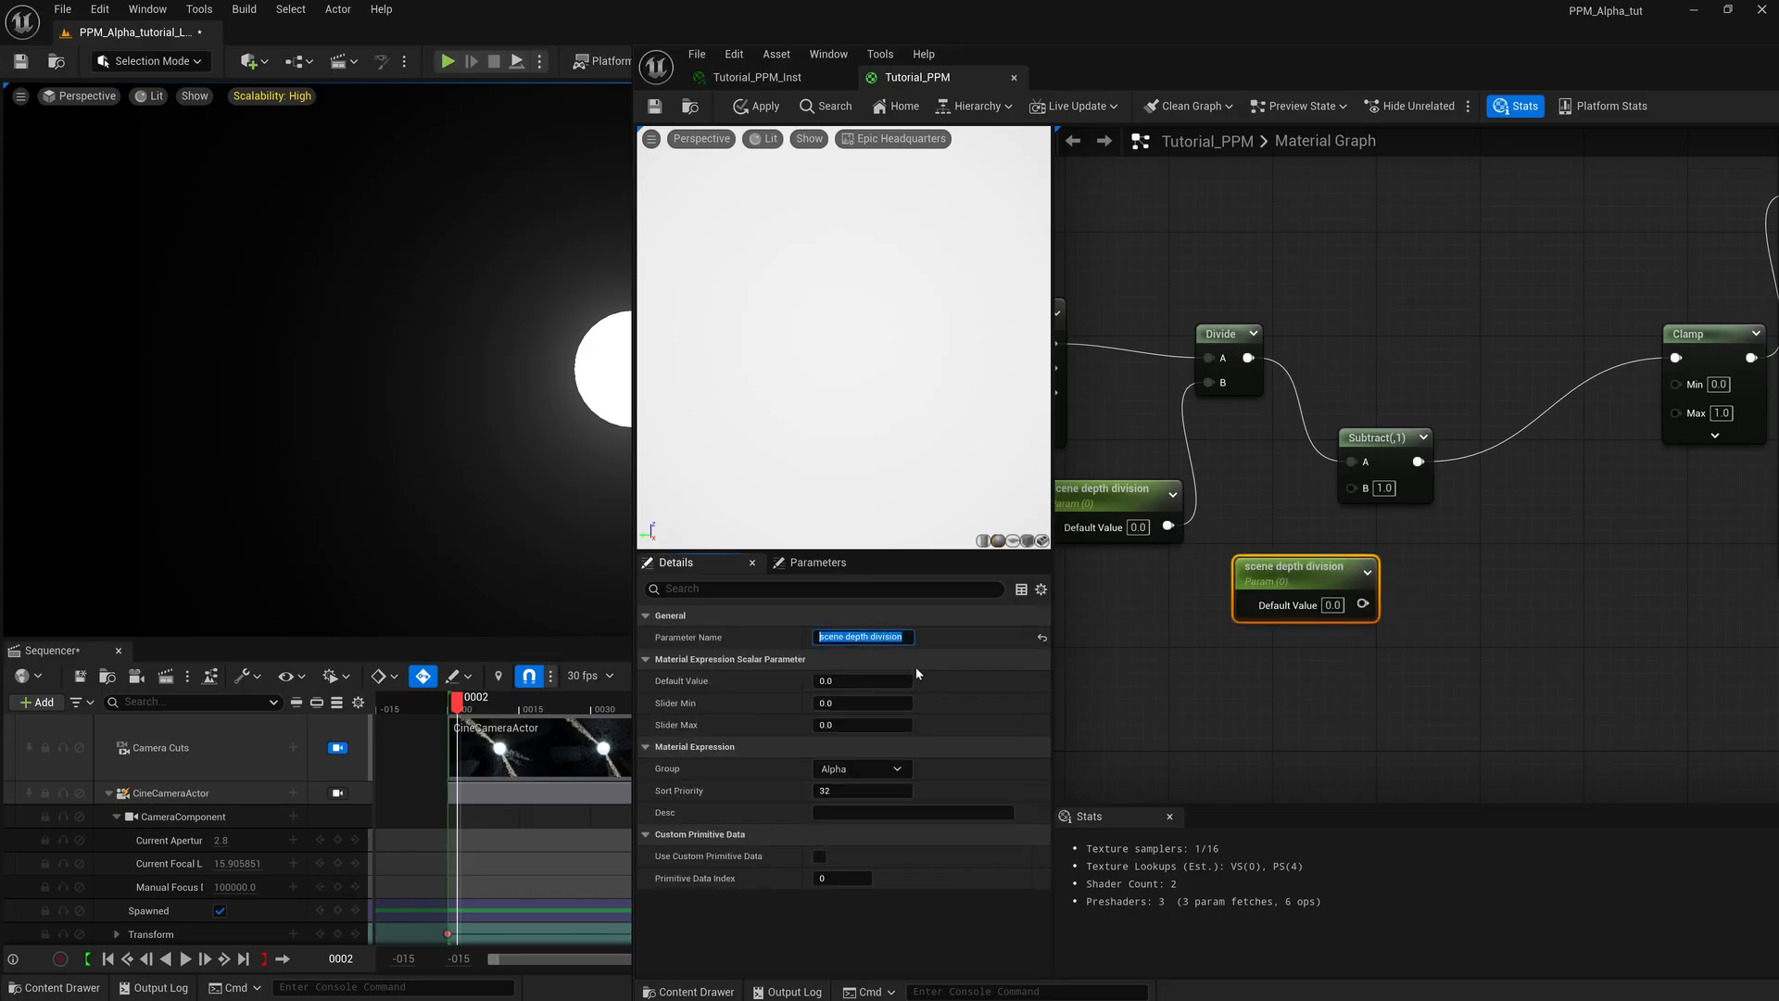
text(subtraction)
key(Return)
drag(1318, 590, 1349, 489)
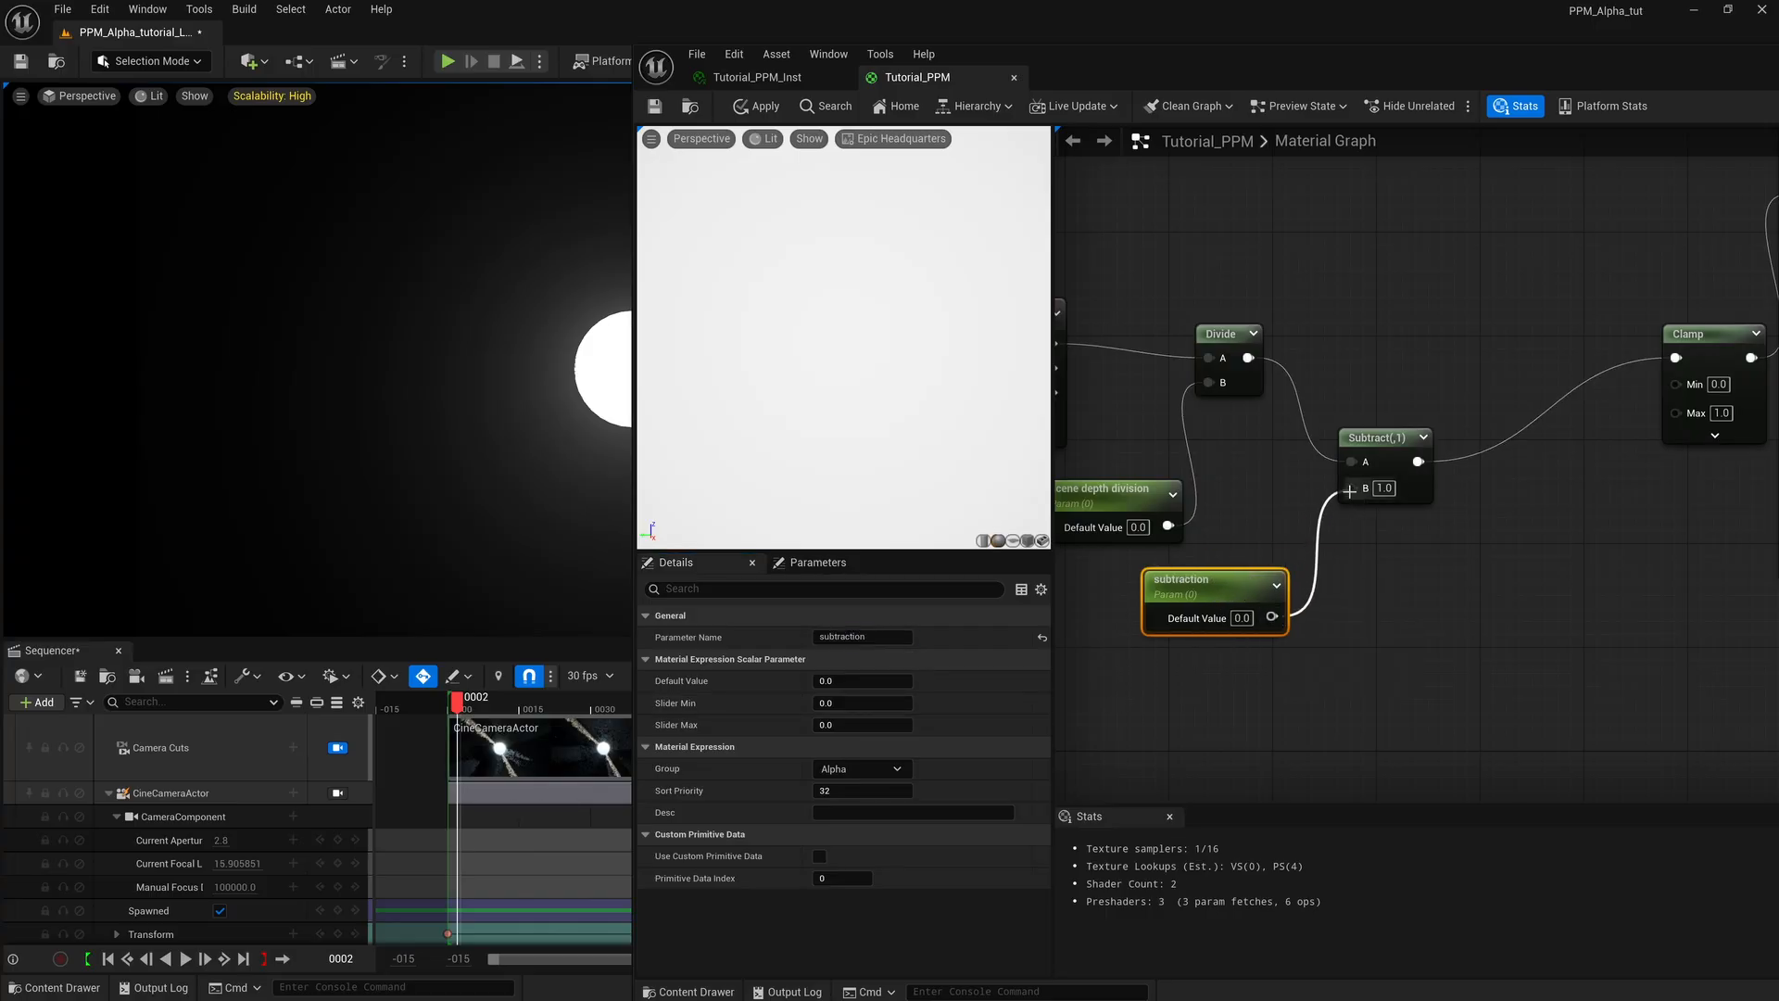
drag(1195, 580, 1195, 570)
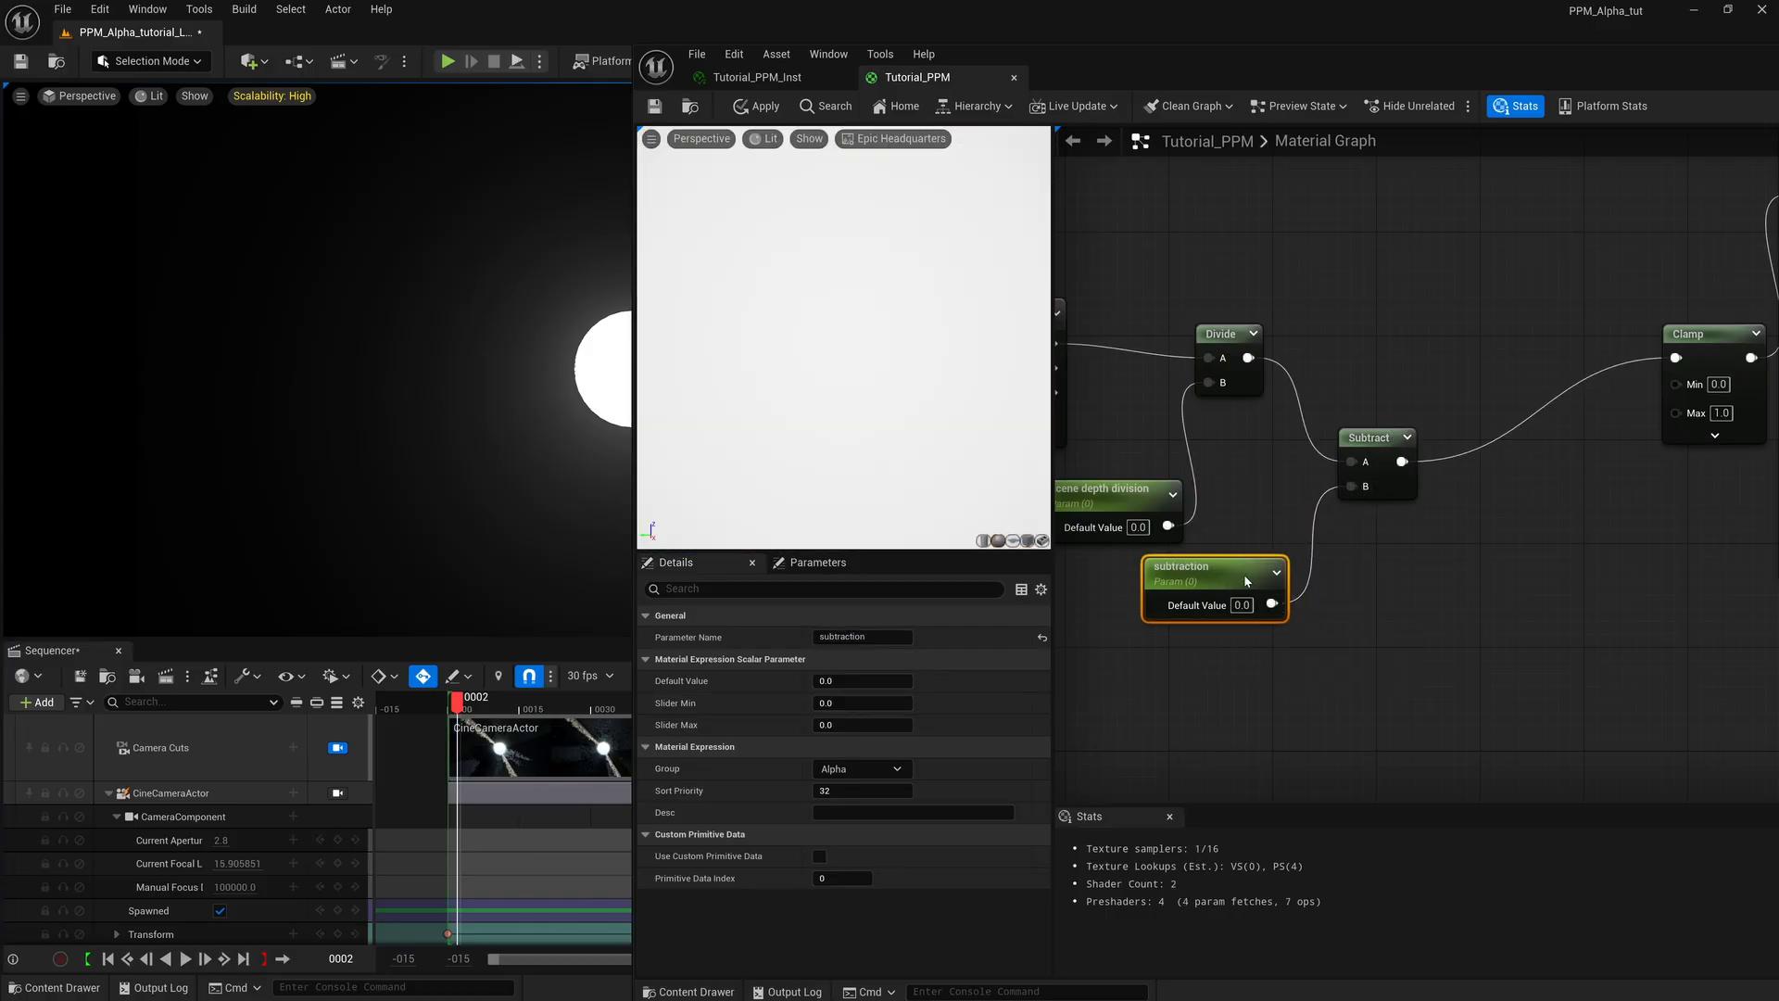
Save the Tutorial_PPM material, enable the subtraction parameter in Tutorial_PPM_Inst and set it to about 0.078.
click(654, 107)
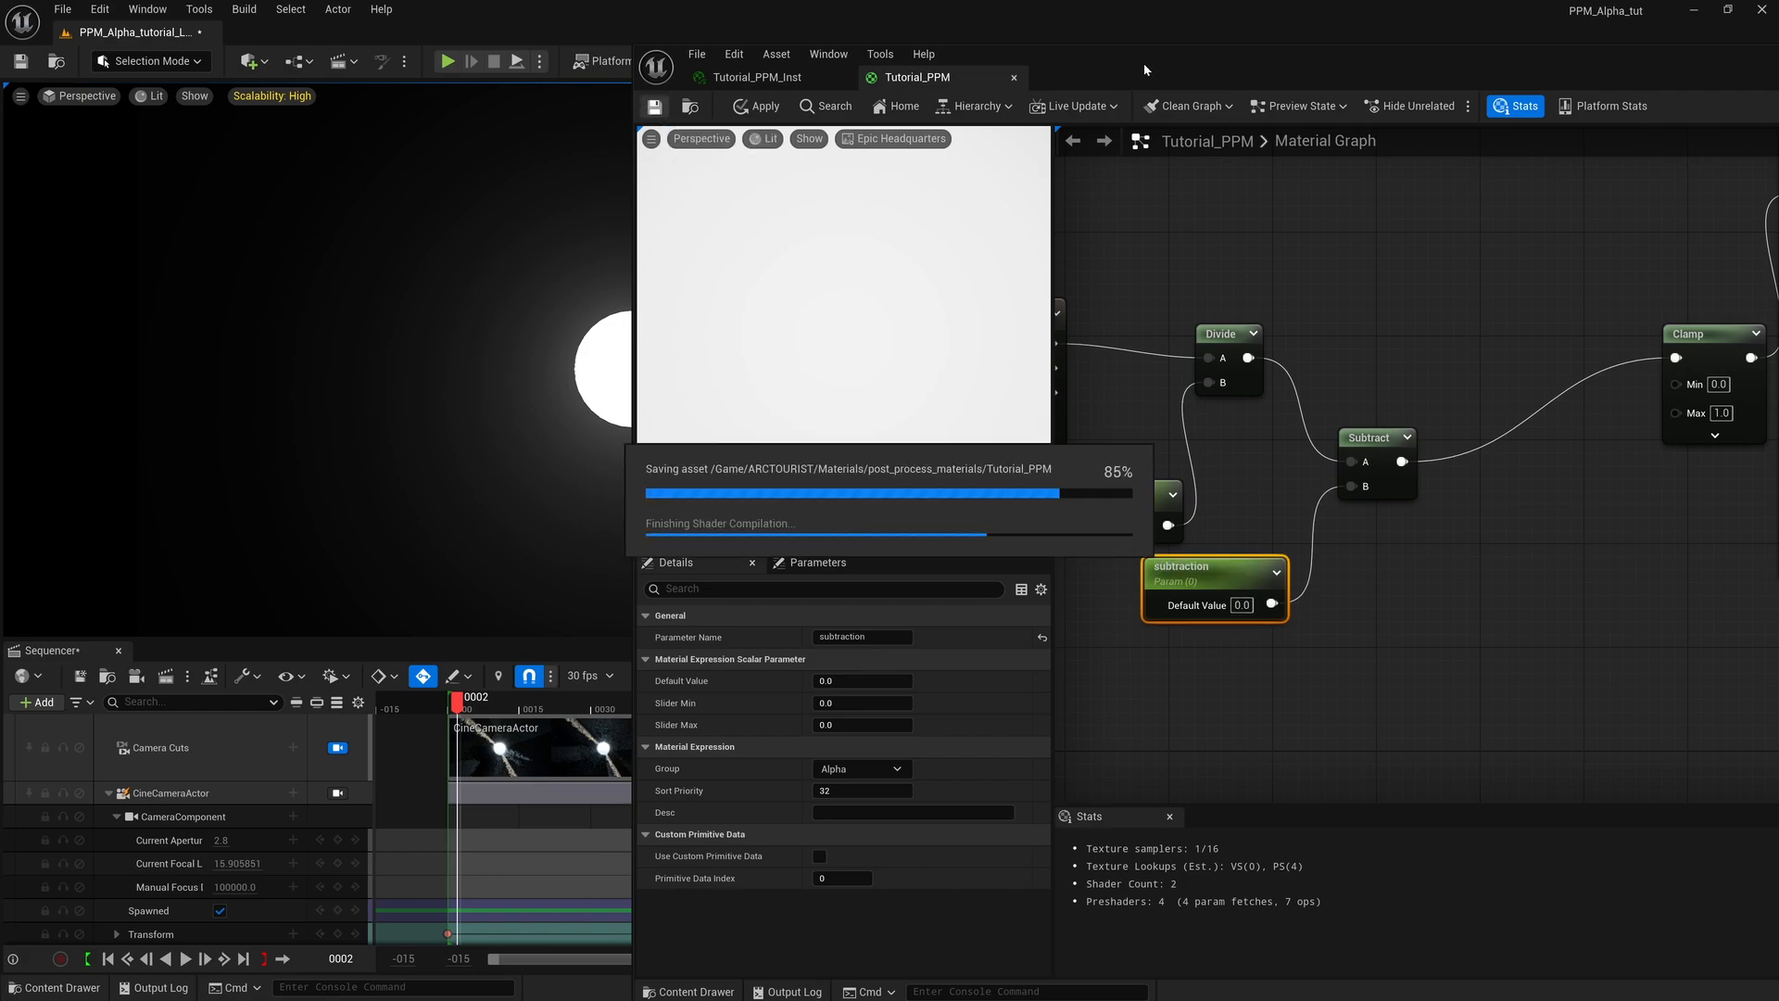
drag(1142, 63, 1397, 31)
click(1008, 39)
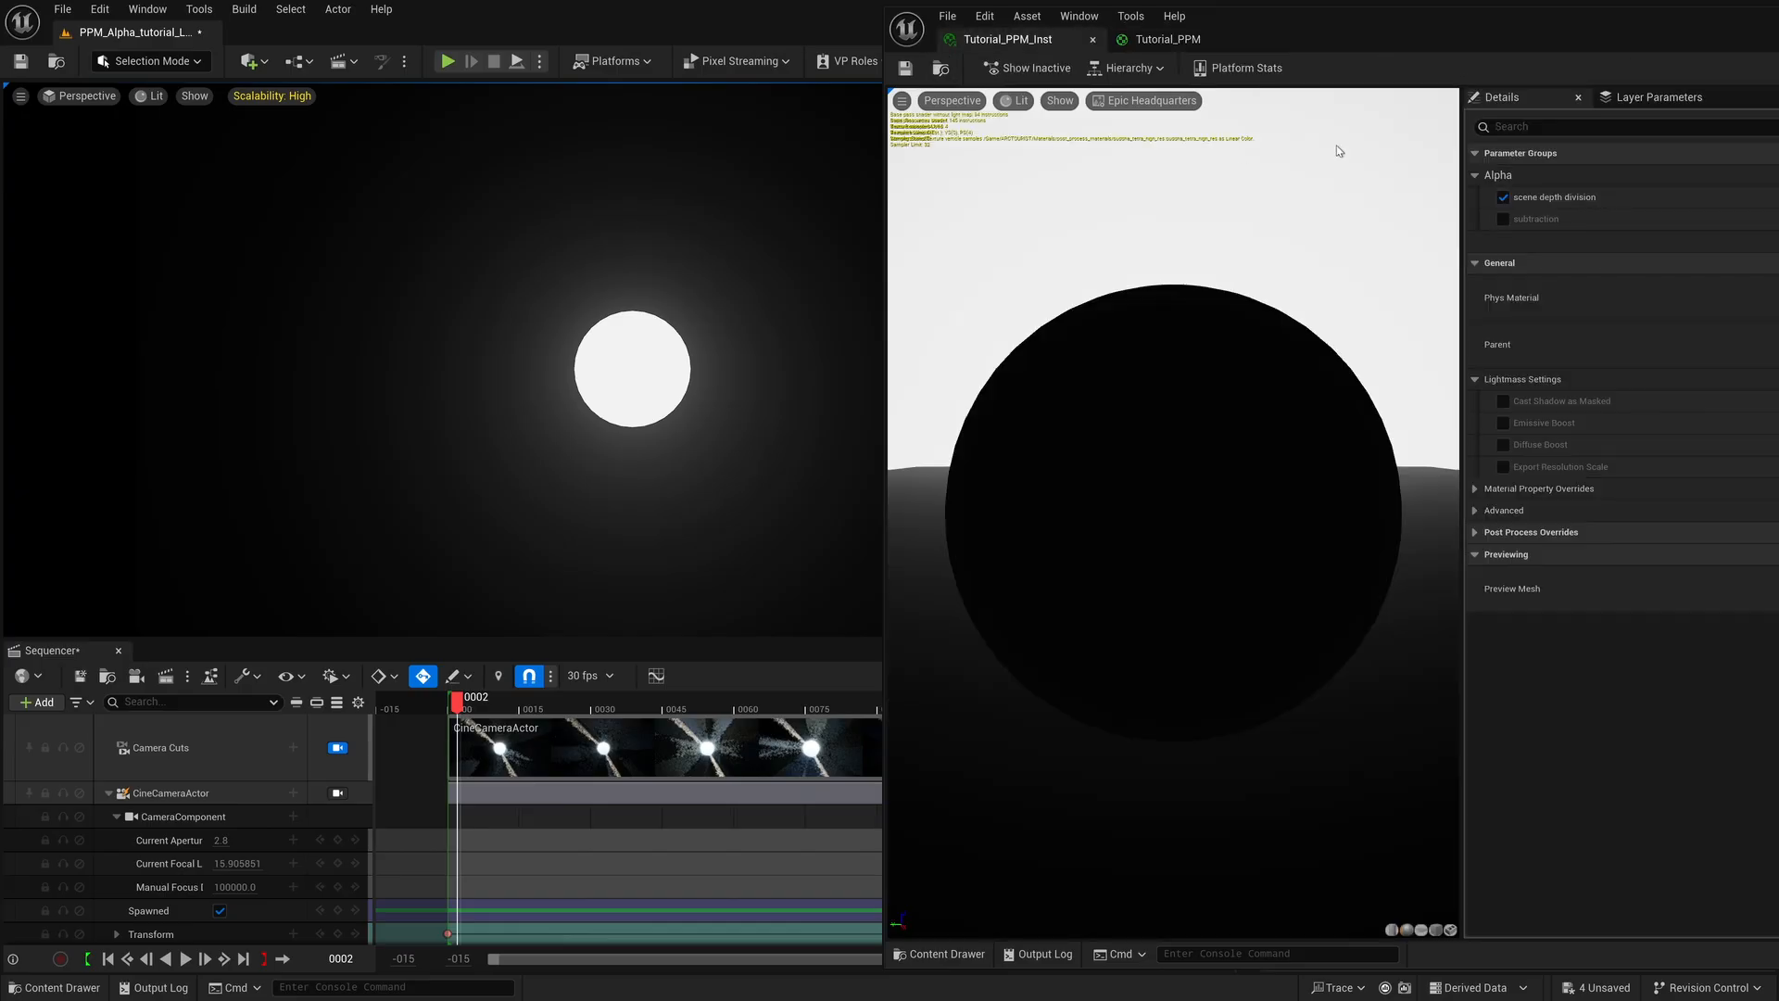
click(1504, 219)
drag(1475, 30, 1339, 51)
drag(1747, 243, 1757, 241)
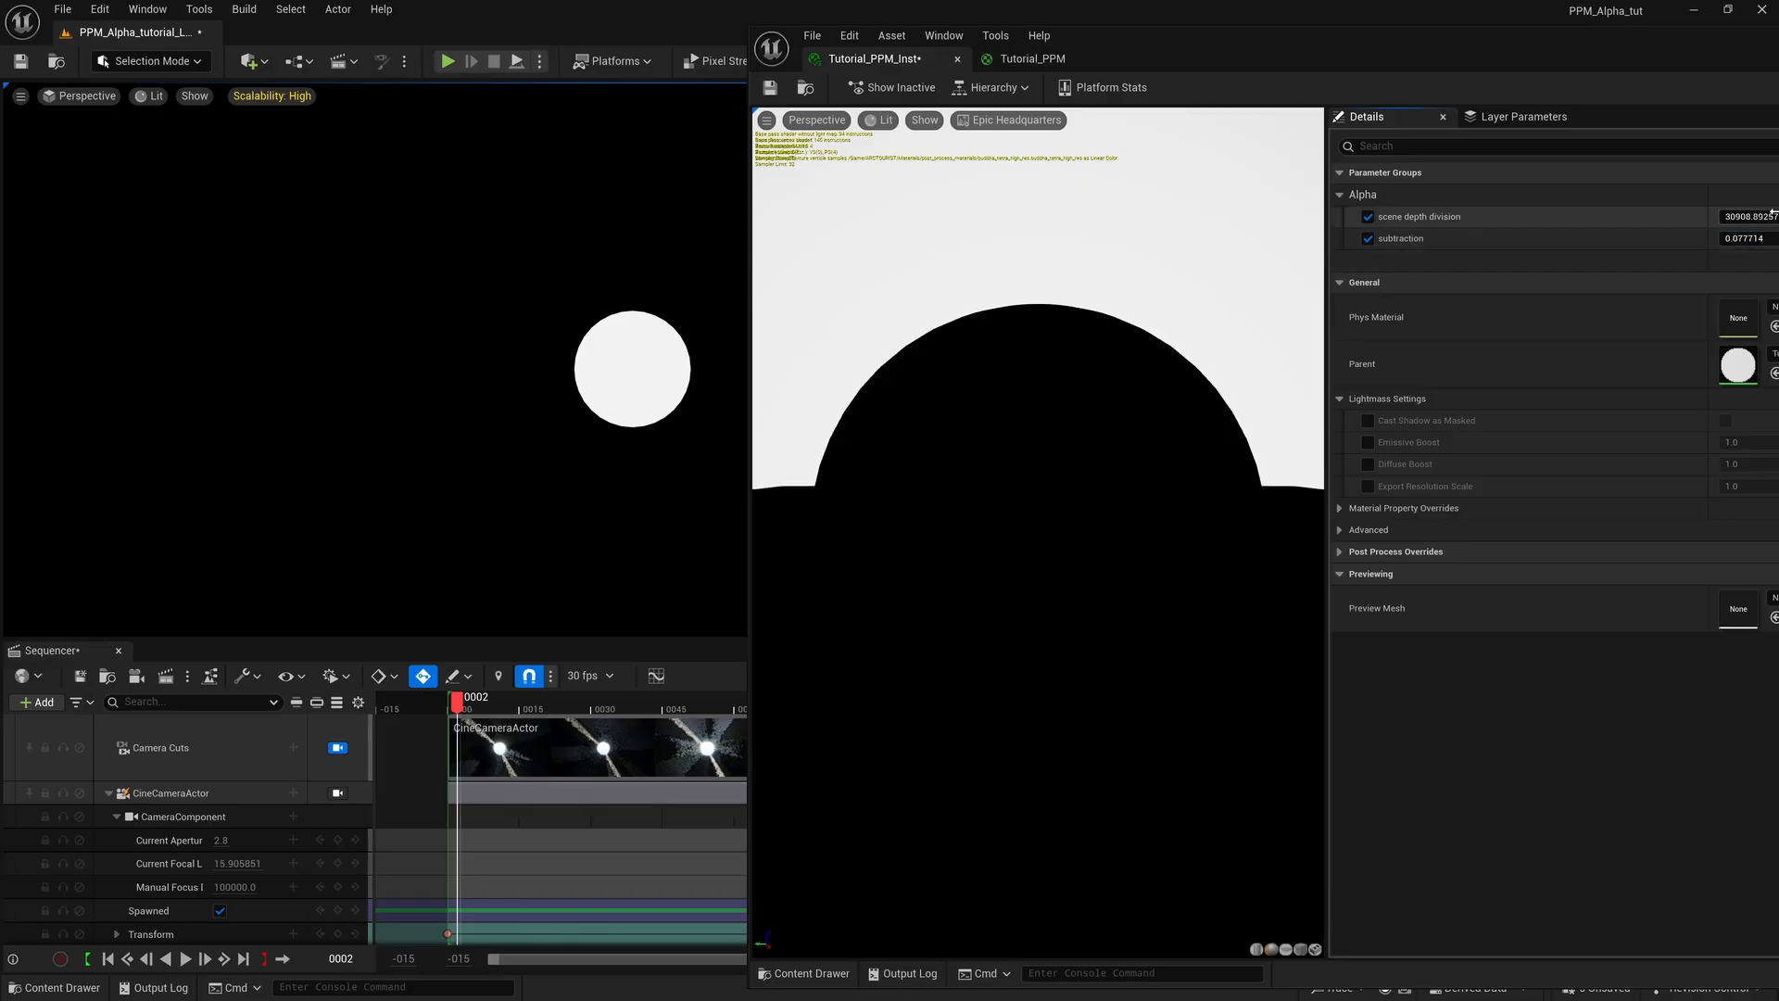
Return to the Tutorial_PPM graph and move the Clamp node close beside the Subtract node.
click(1050, 63)
right_drag(1520, 549, 1381, 595)
mouse_move(1429, 526)
right_down()
mouse_move(1412, 540)
mouse_move(1434, 548)
right_up()
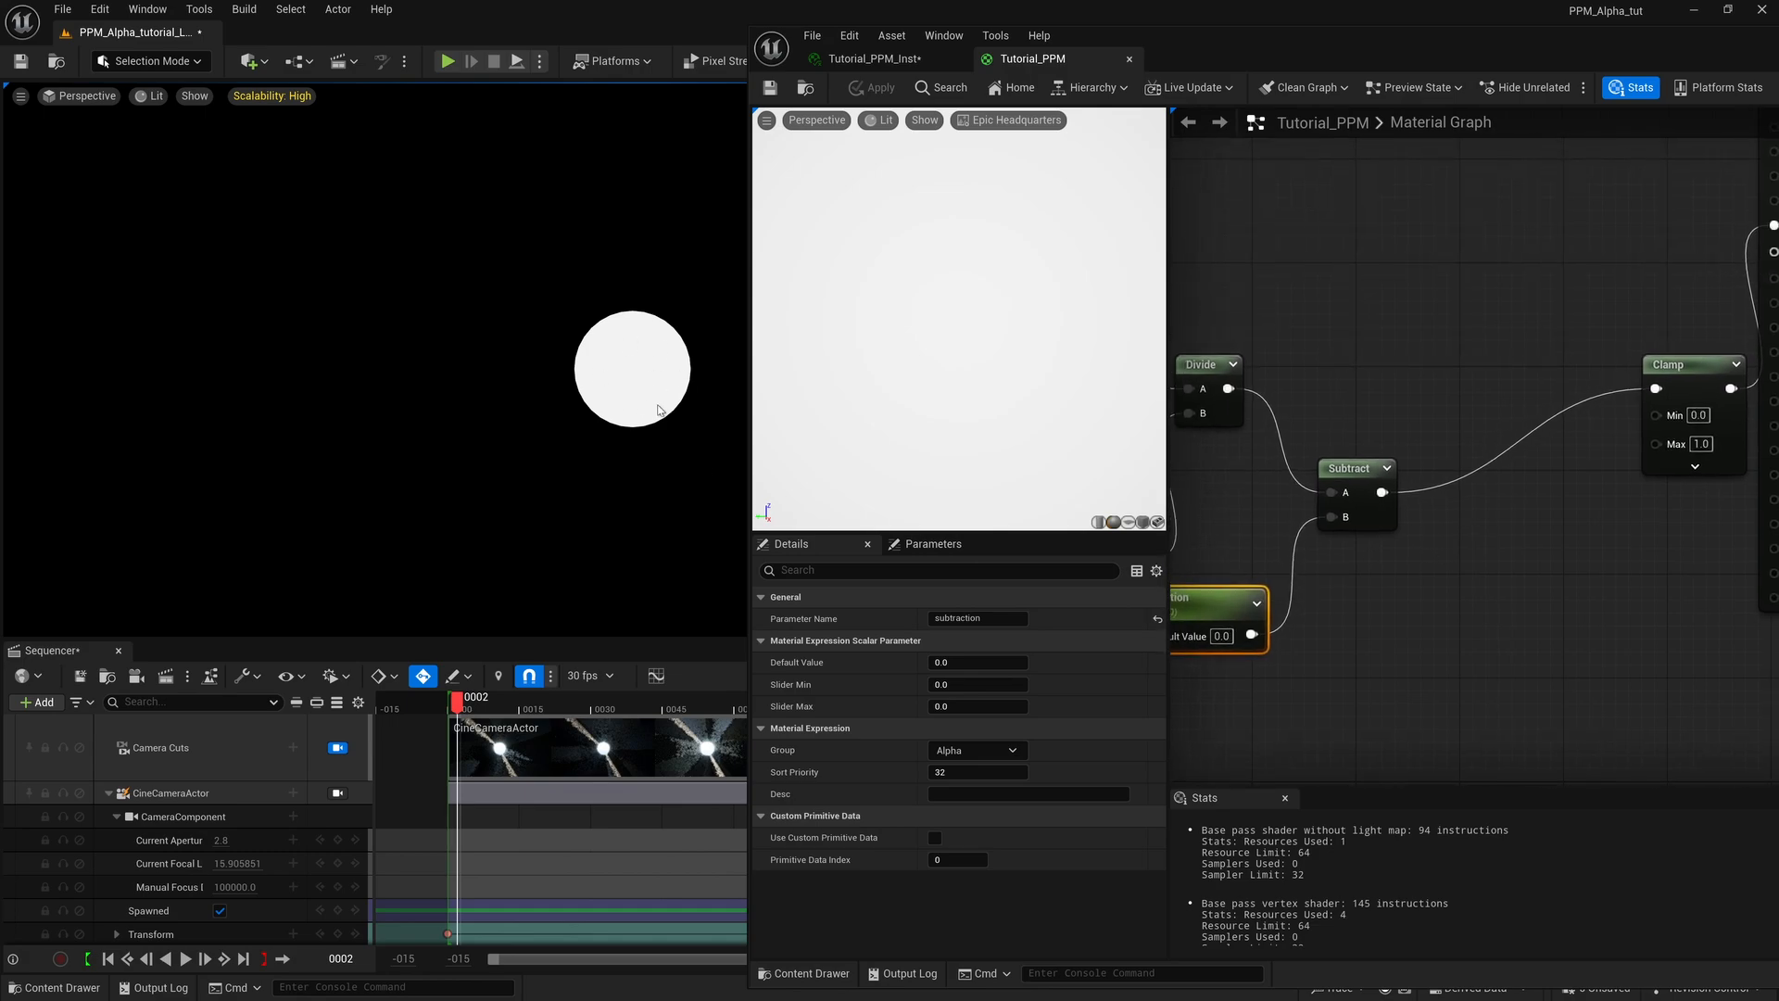
mouse_move(1328, 574)
right_down()
mouse_move(1525, 544)
mouse_move(1215, 587)
mouse_move(1297, 586)
right_up()
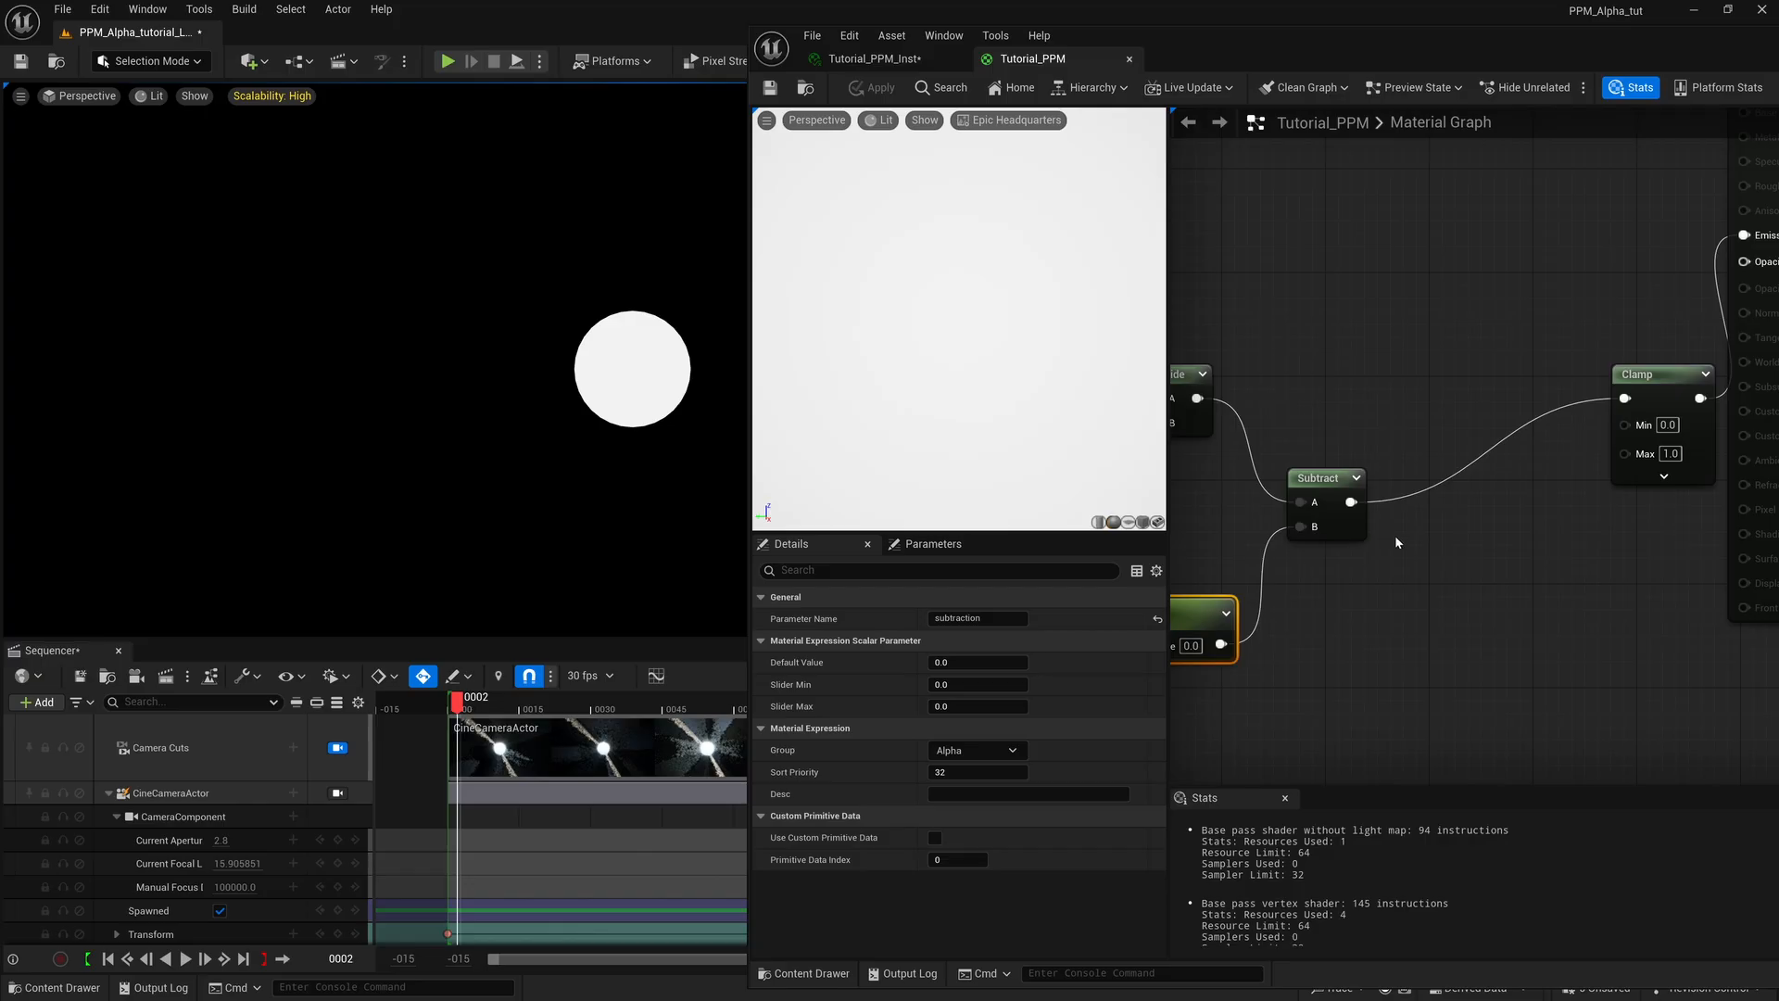
drag(1659, 381, 1541, 547)
Add a Multiply node with Clamp's output feeding A and a new scalar parameter feeding B.
key(m)
click(1522, 509)
key(s)
click(1381, 642)
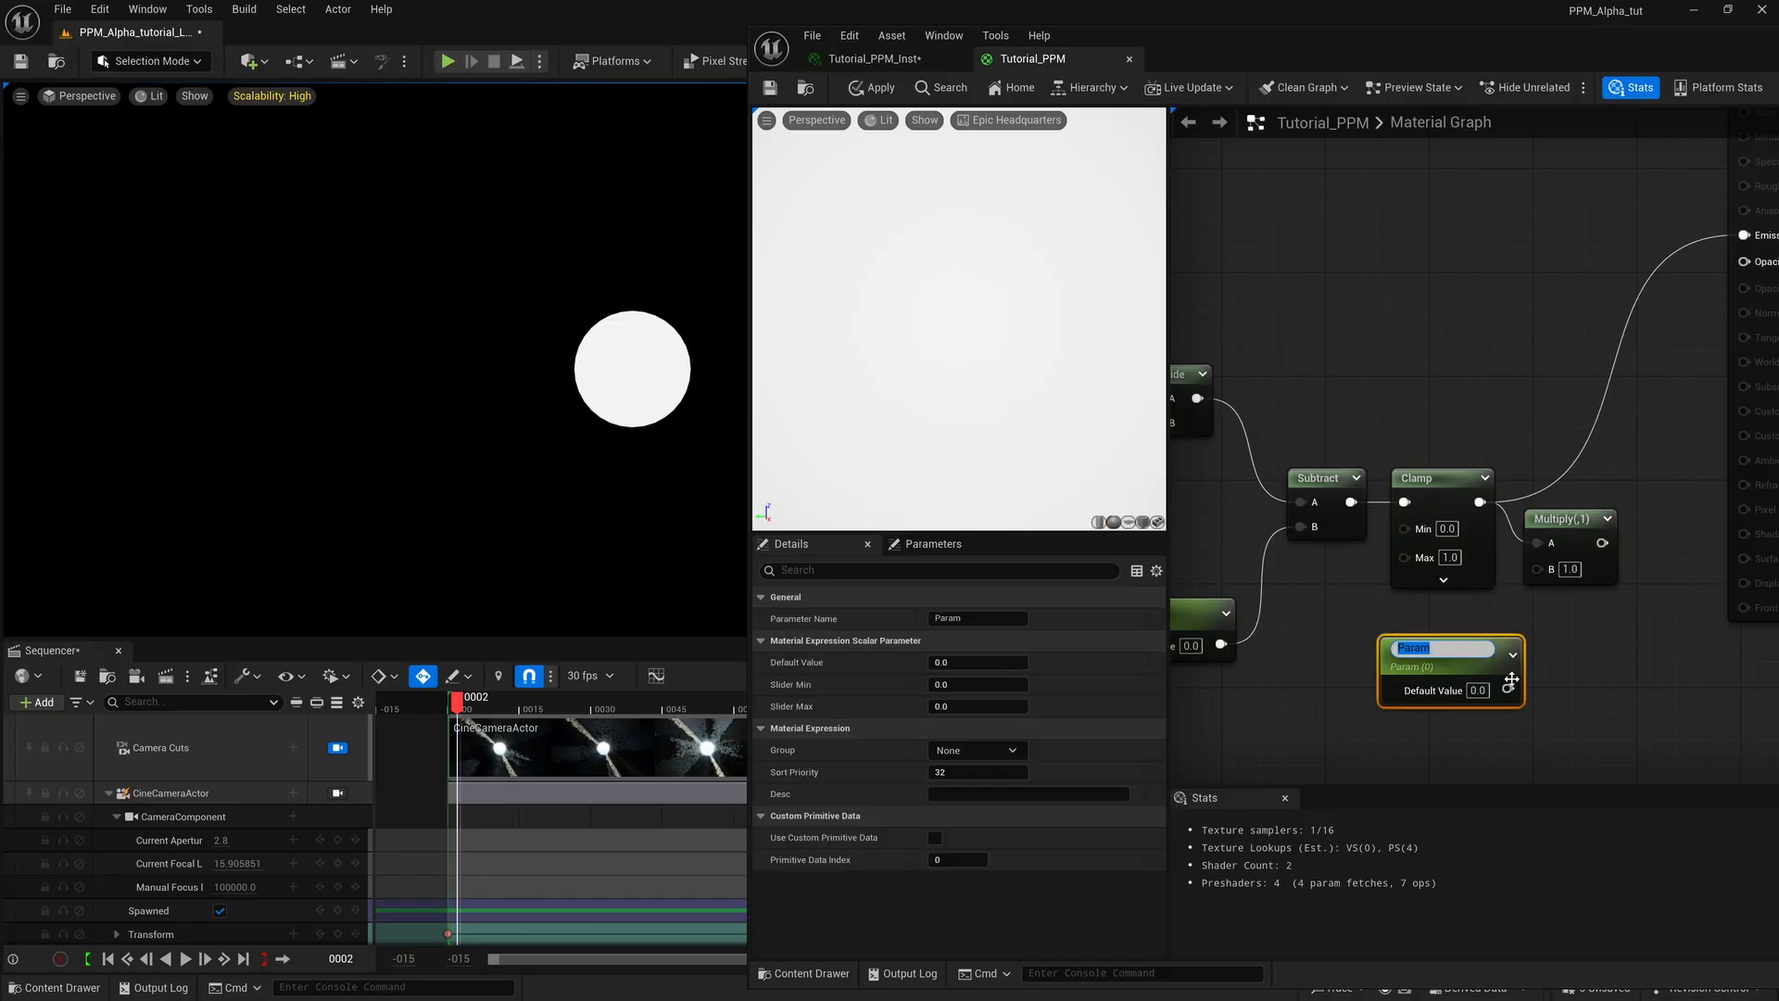
drag(1509, 684, 1545, 571)
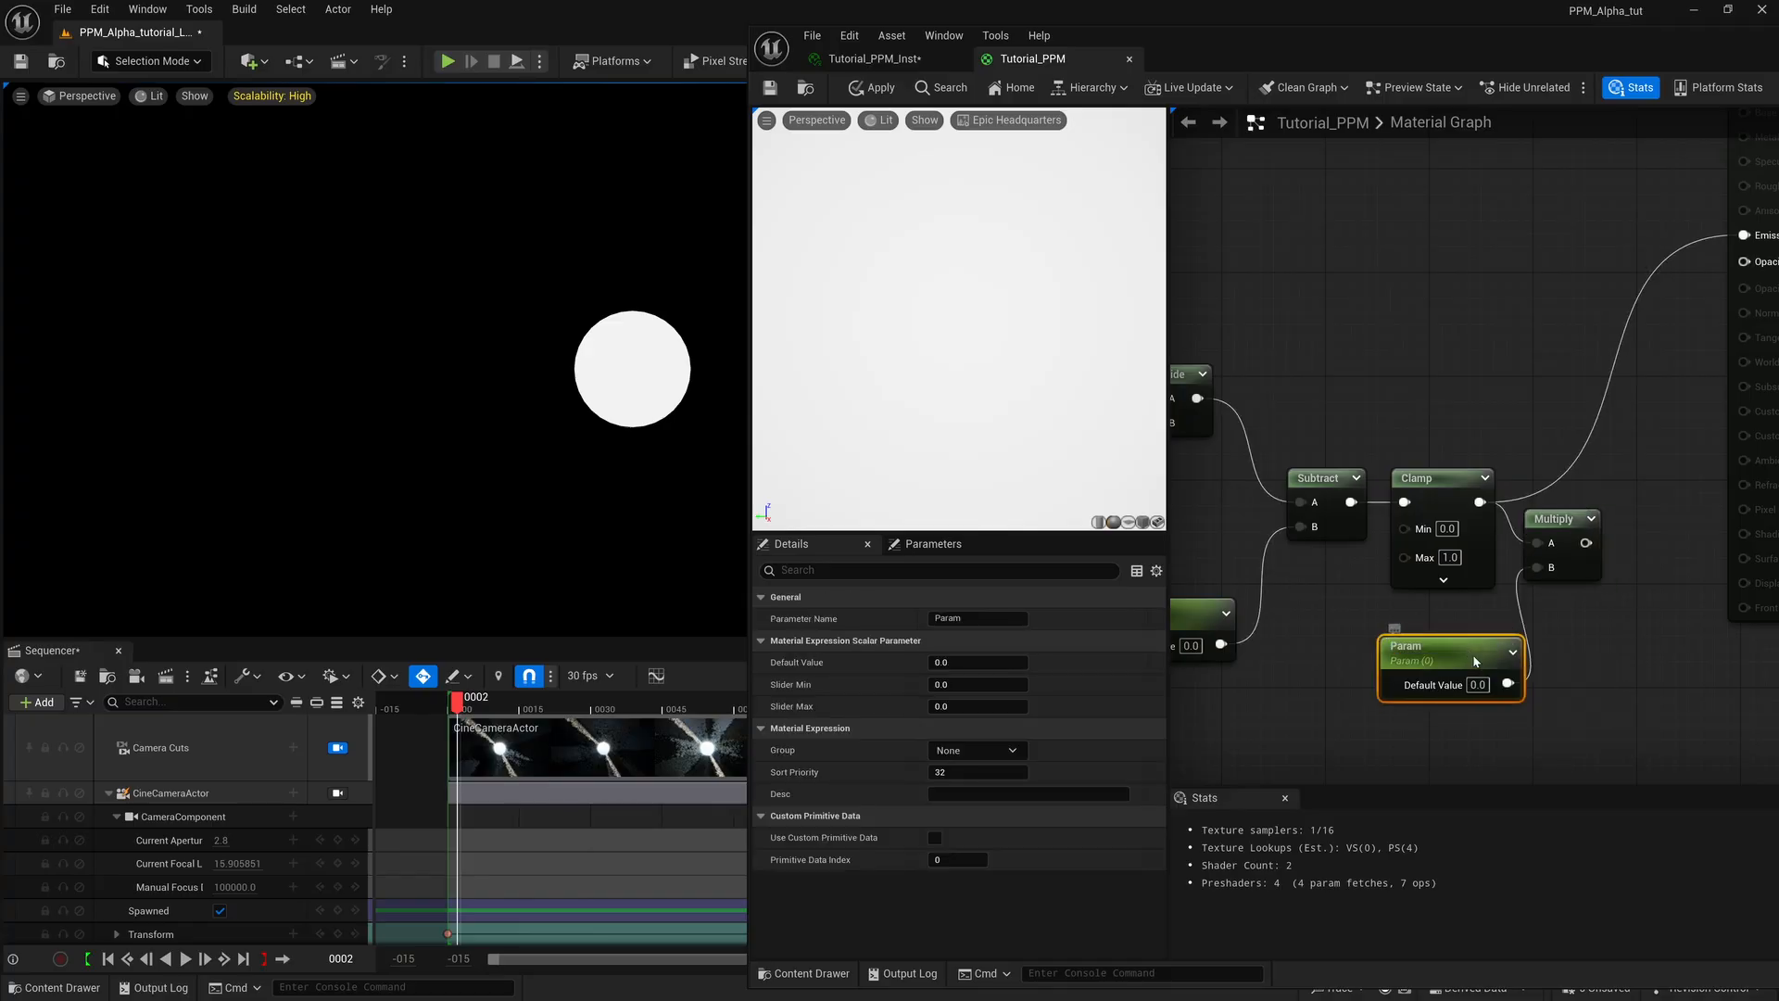
Assign the new scalar parameter to the Alpha group and rename it "multiplier".
click(978, 750)
click(954, 769)
click(945, 618)
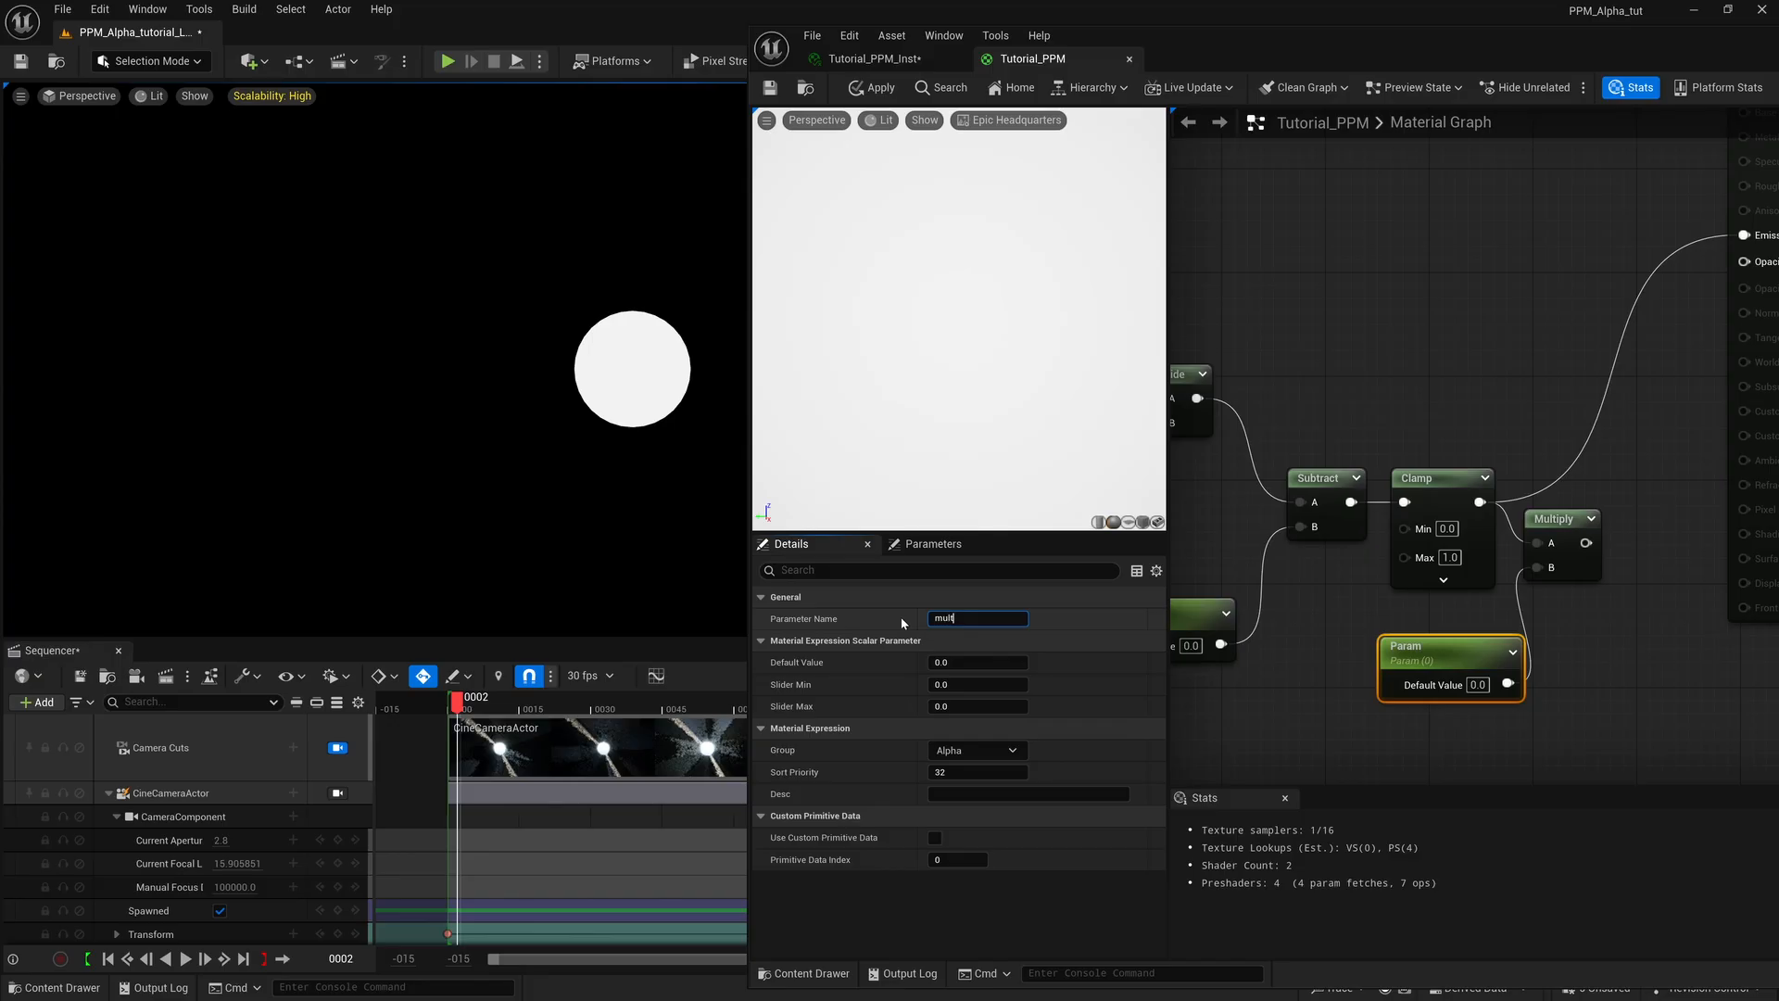
text(multiplier)
key(Return)
Wire Multiply's output into the material's Emissive Color, align the Multiply node with Clamp, and save the material.
drag(1586, 543, 1745, 235)
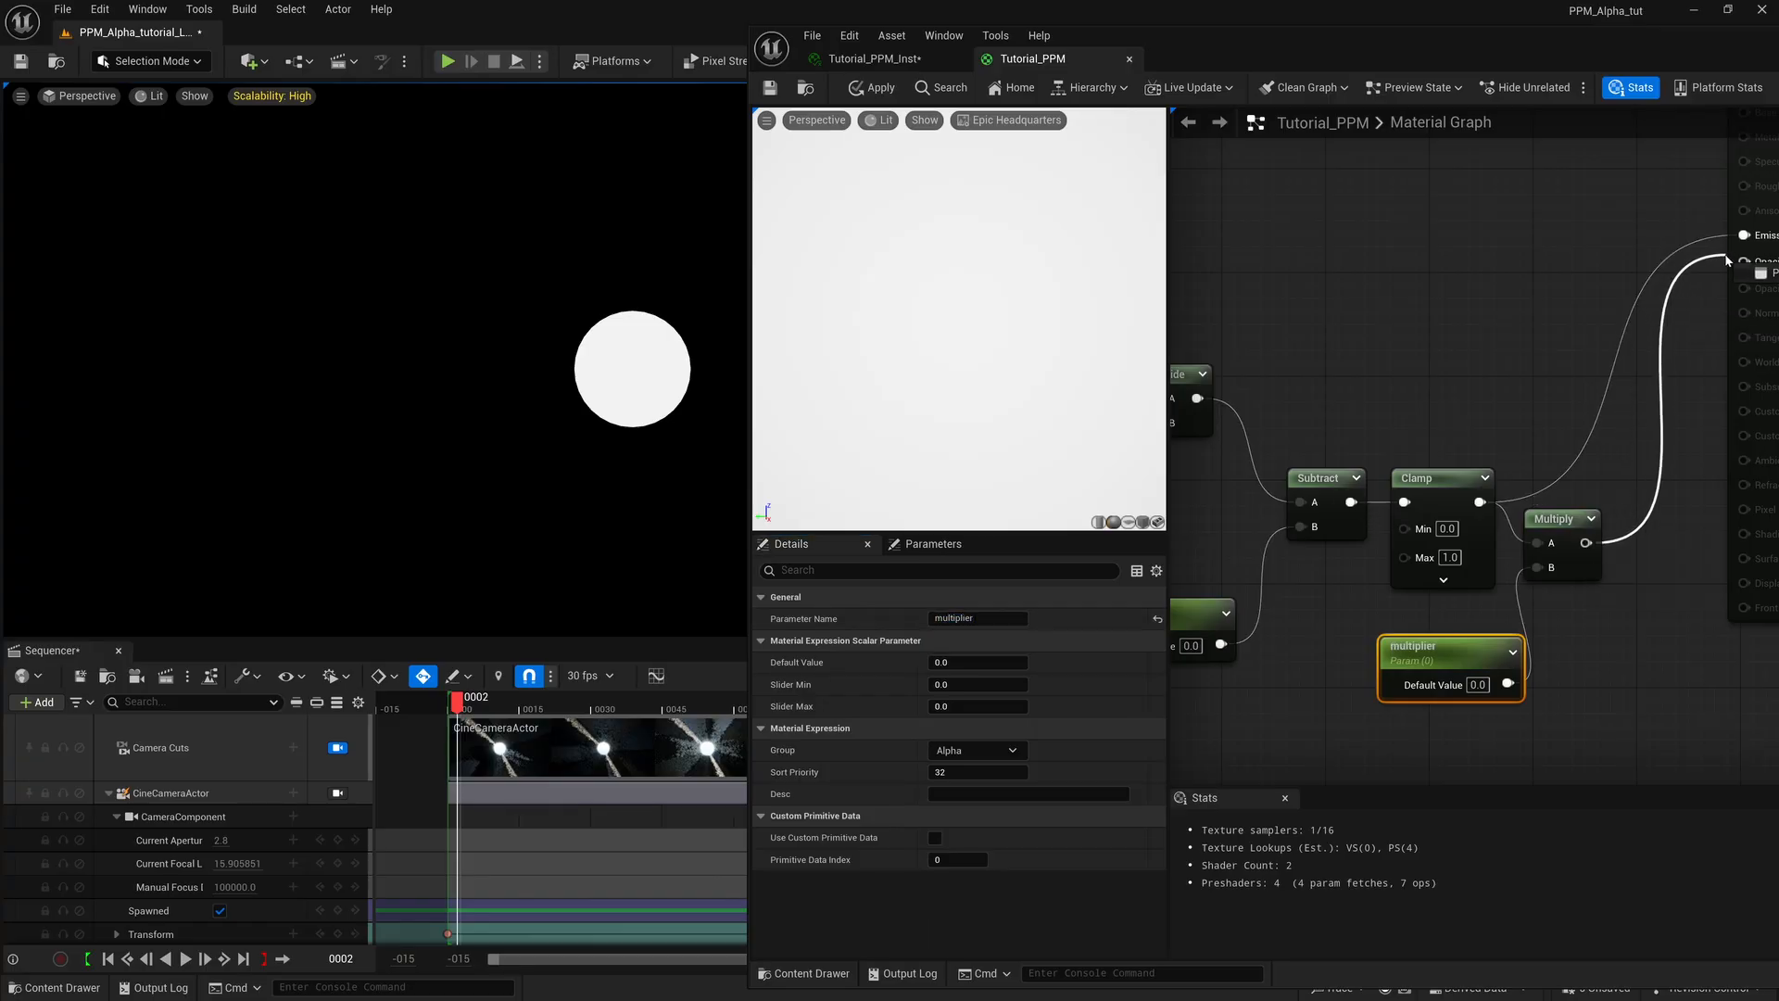
drag(1557, 525, 1569, 511)
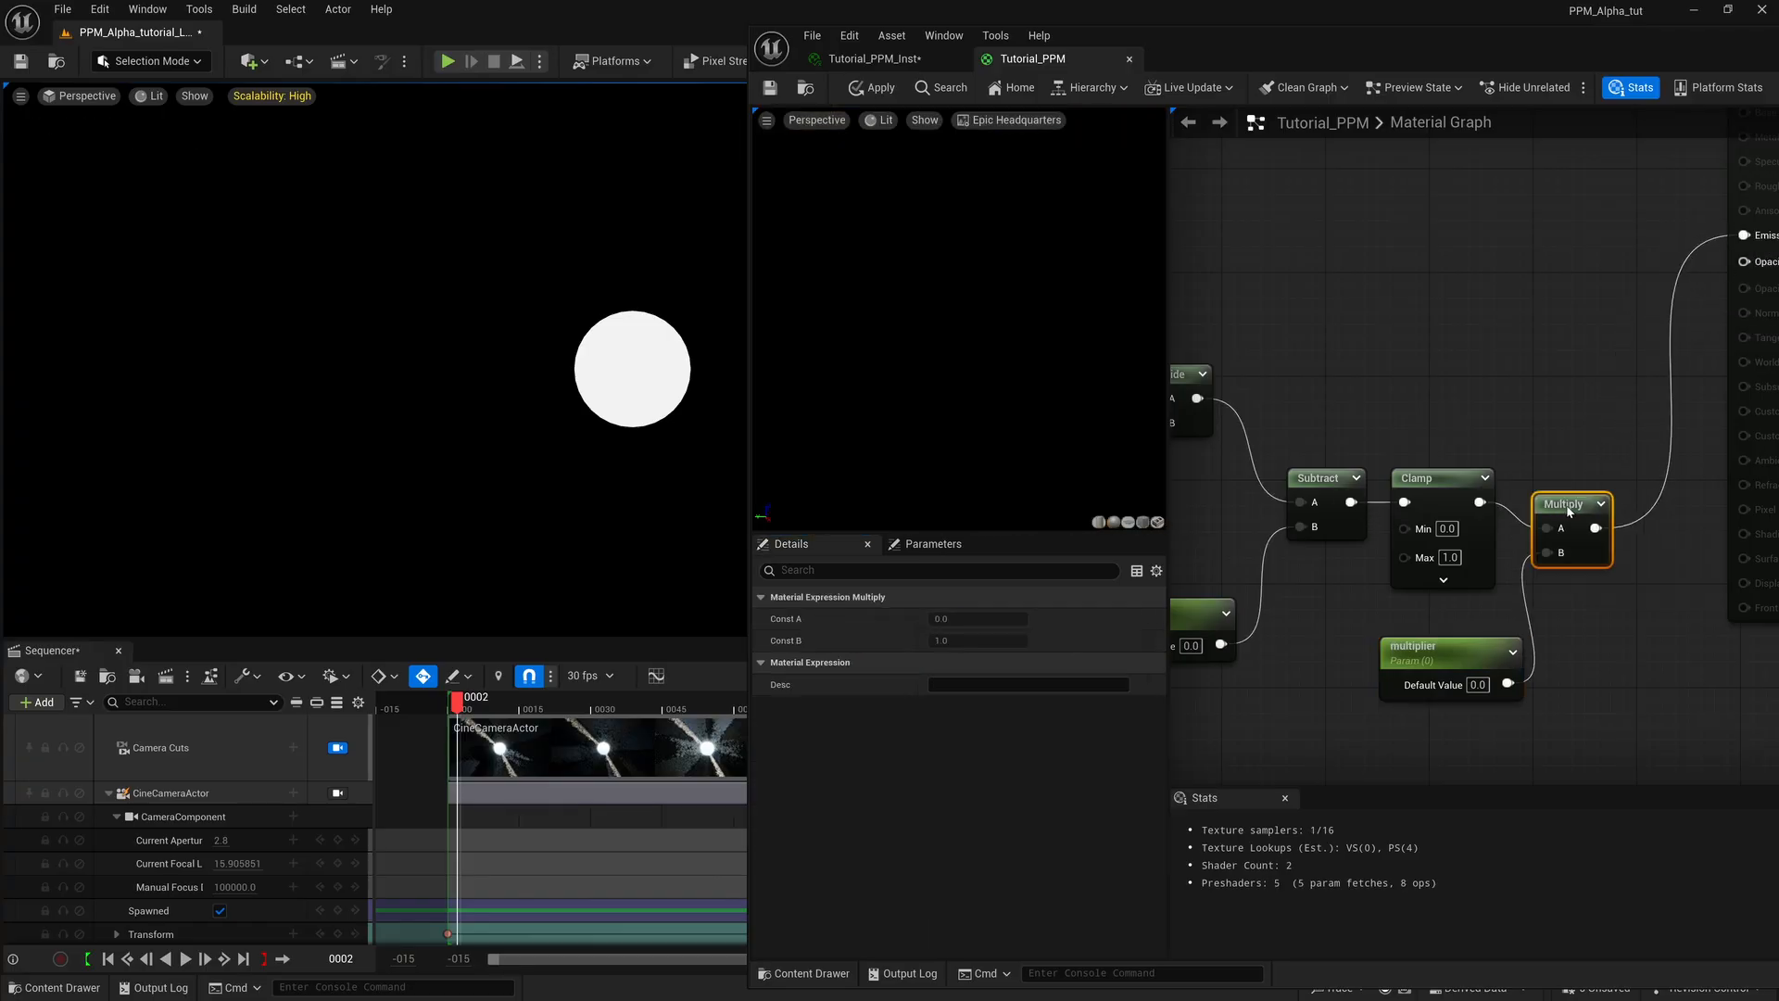
click(770, 89)
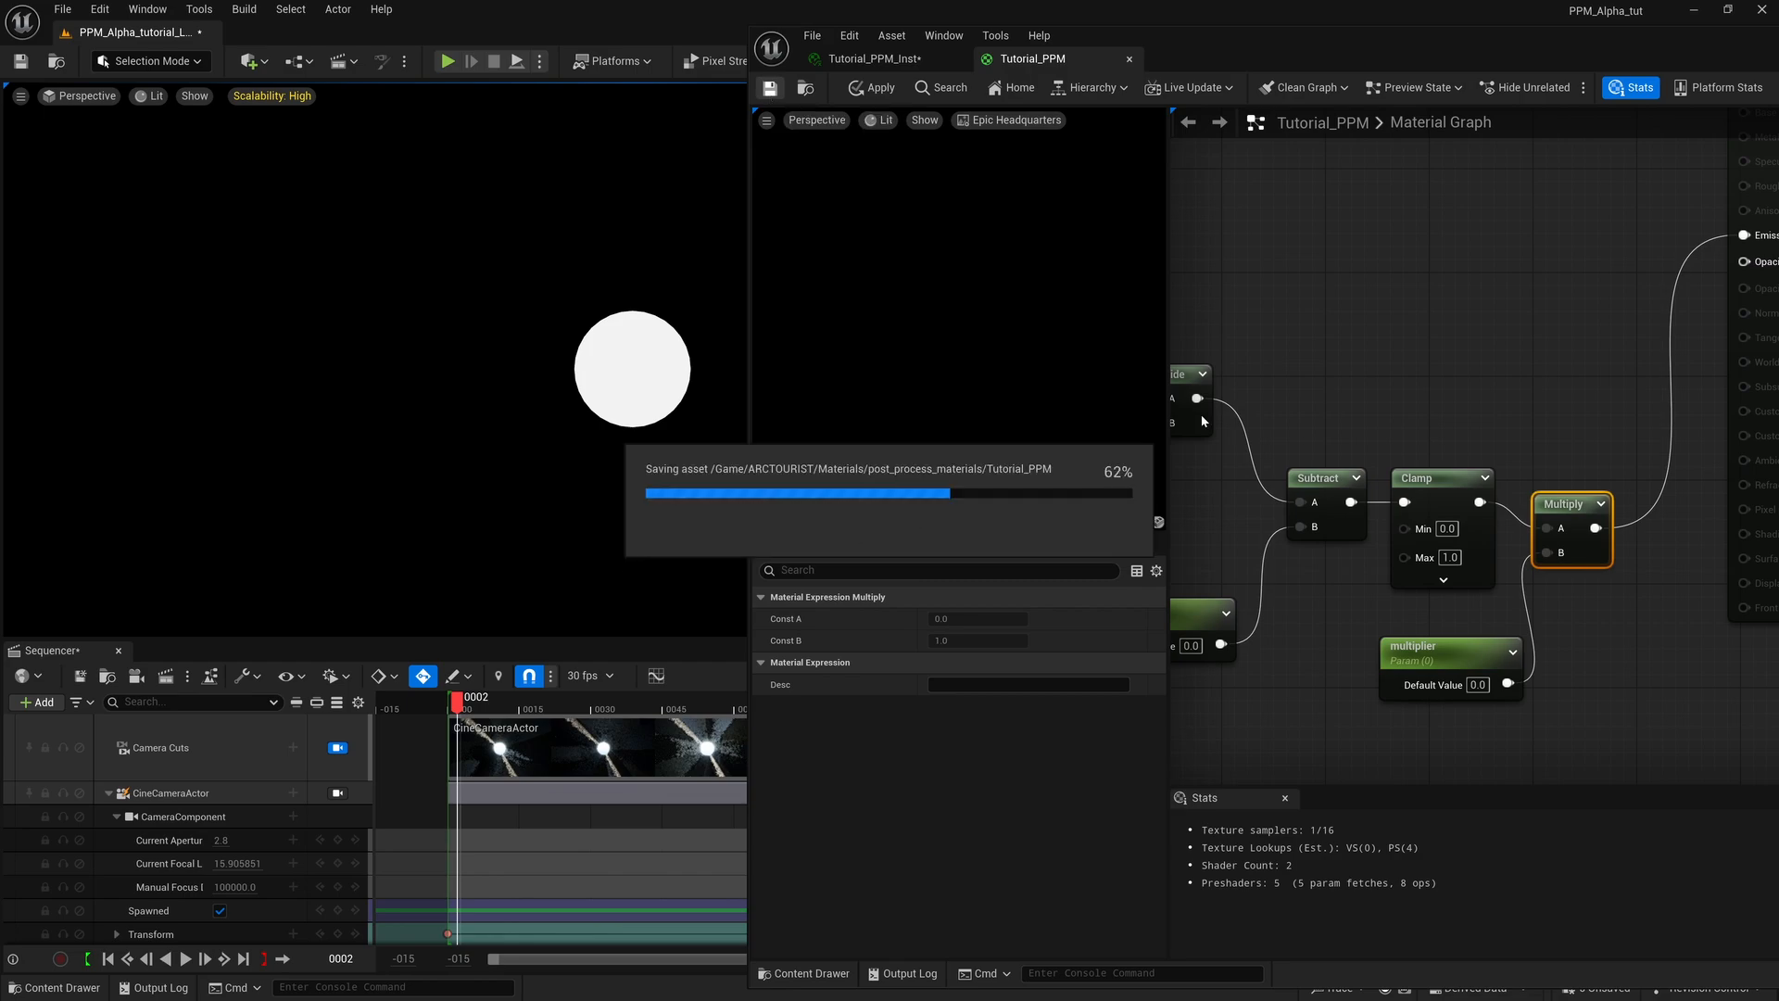
click(1434, 660)
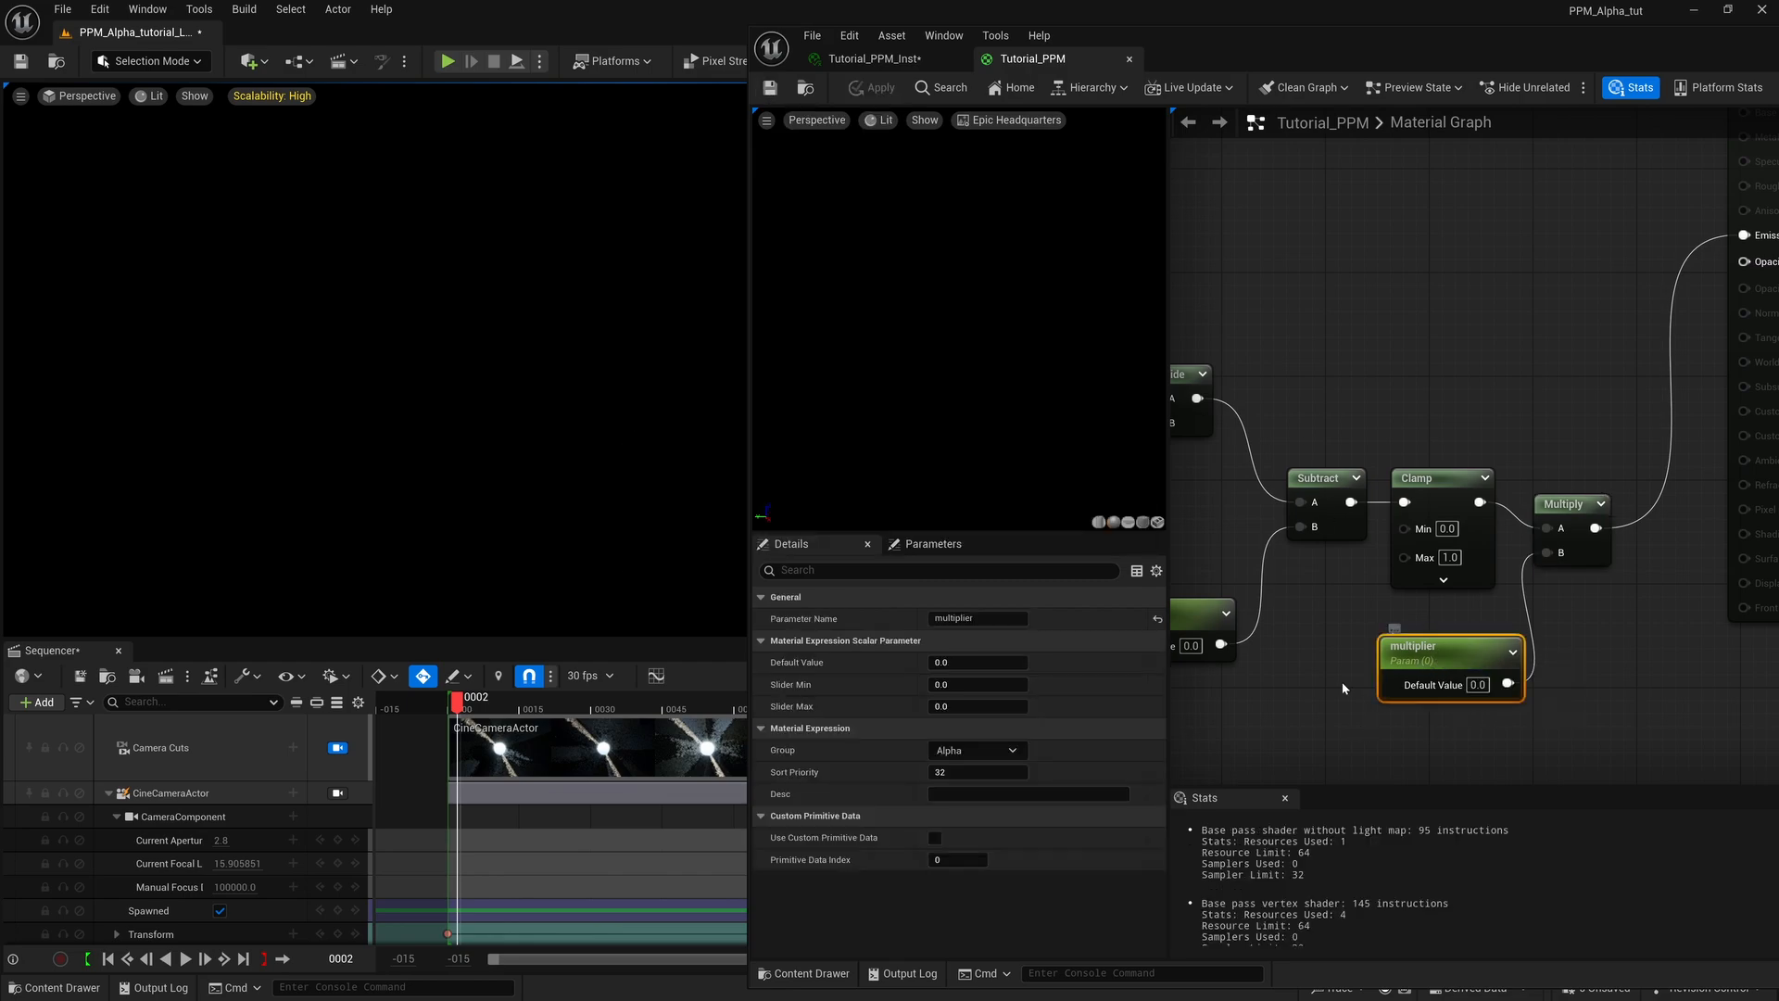
In Tutorial_PPM_Inst, enable the multiplier parameter and set it to about 67.1, and set subtraction to about 0.98.
click(876, 63)
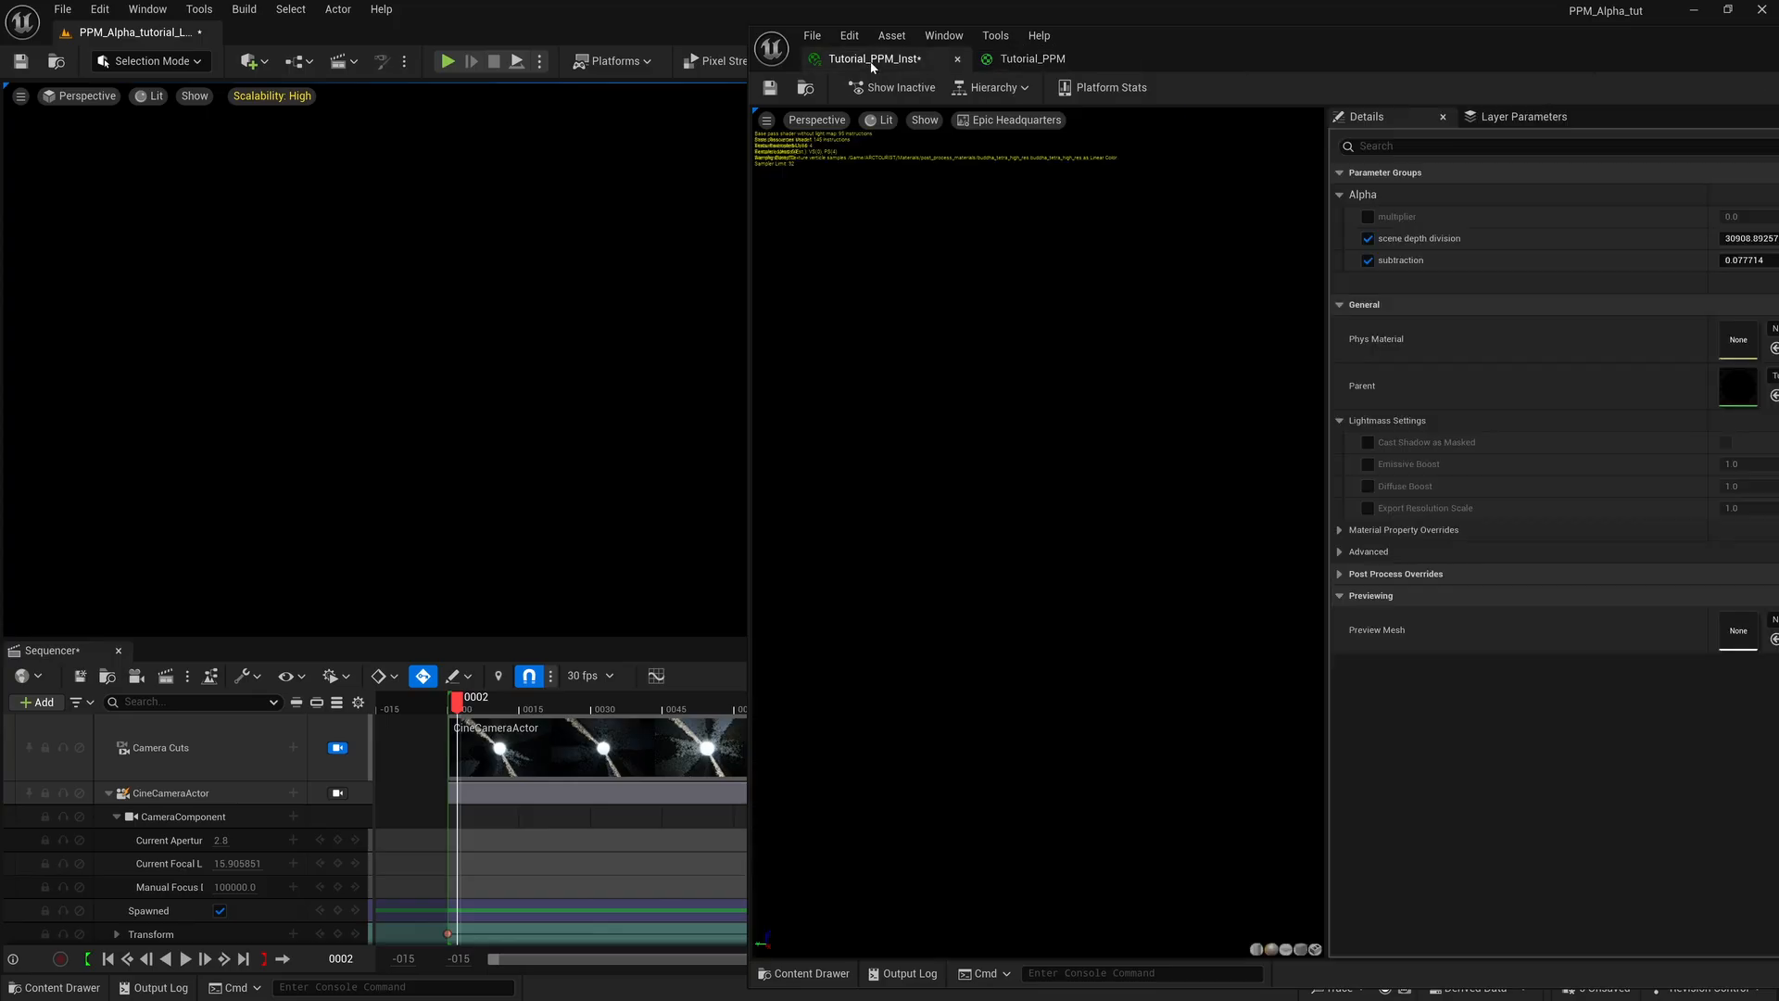
drag(1510, 51, 1486, 53)
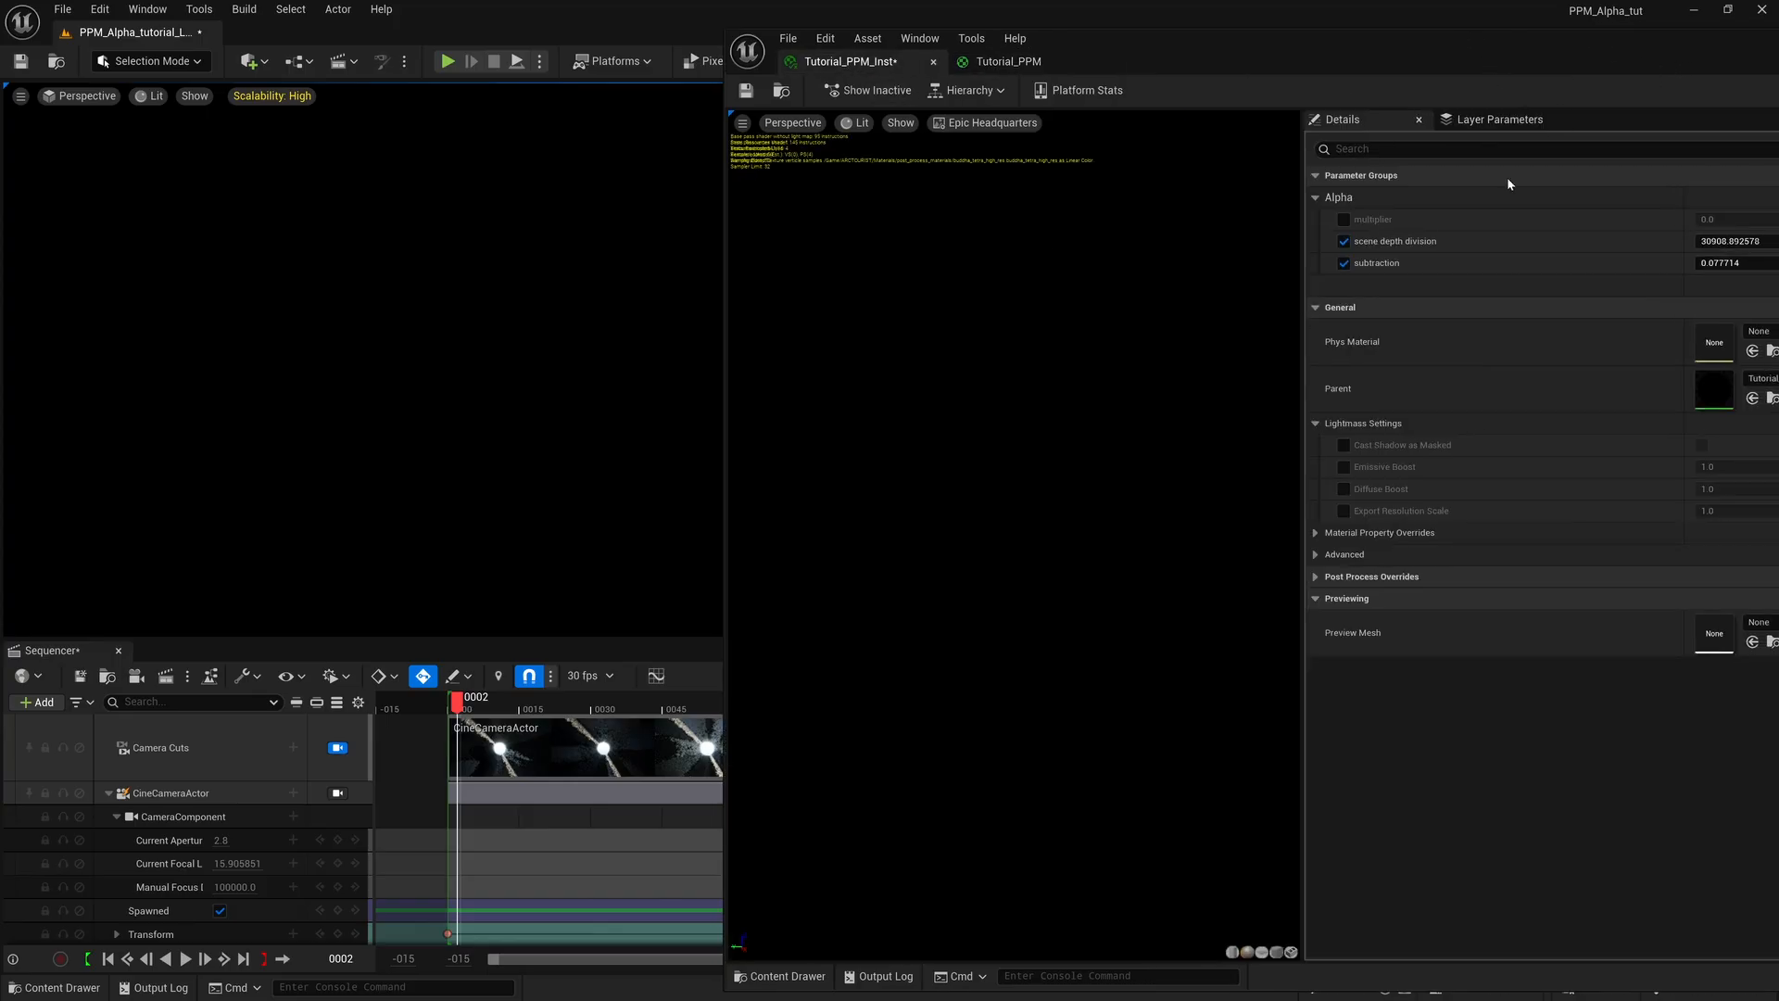
click(1345, 221)
drag(1714, 220, 1752, 219)
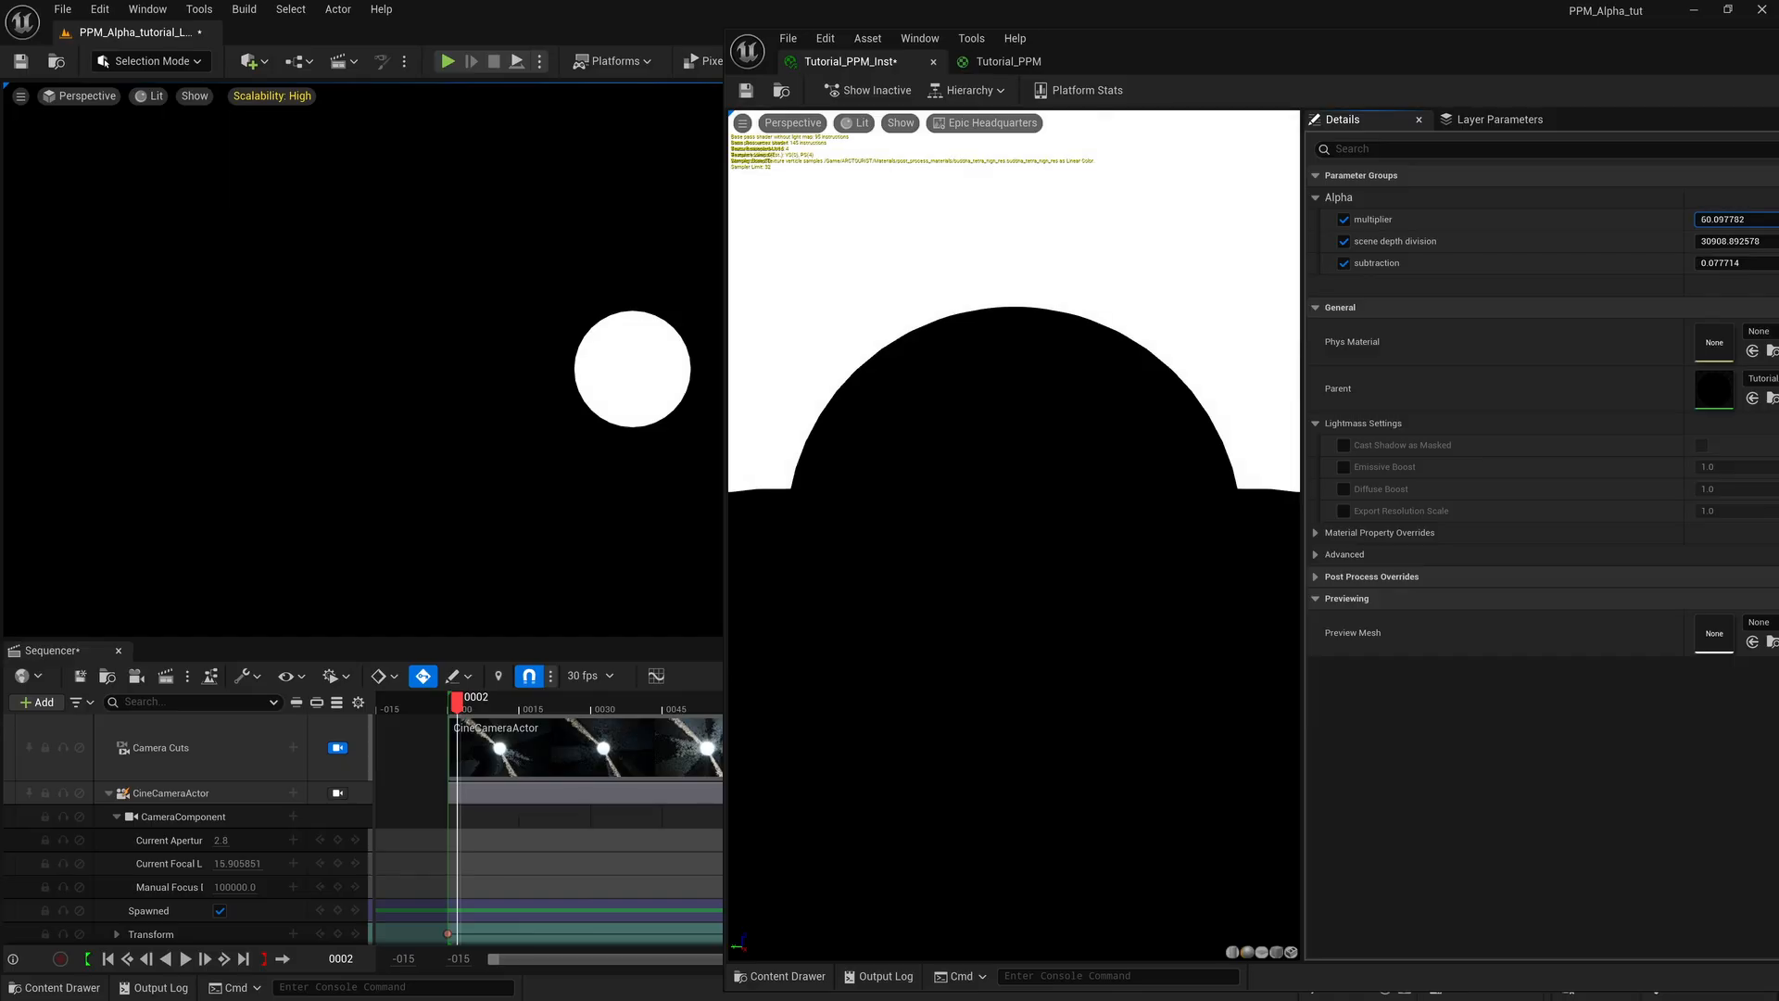
click(1703, 219)
drag(1705, 220, 1701, 220)
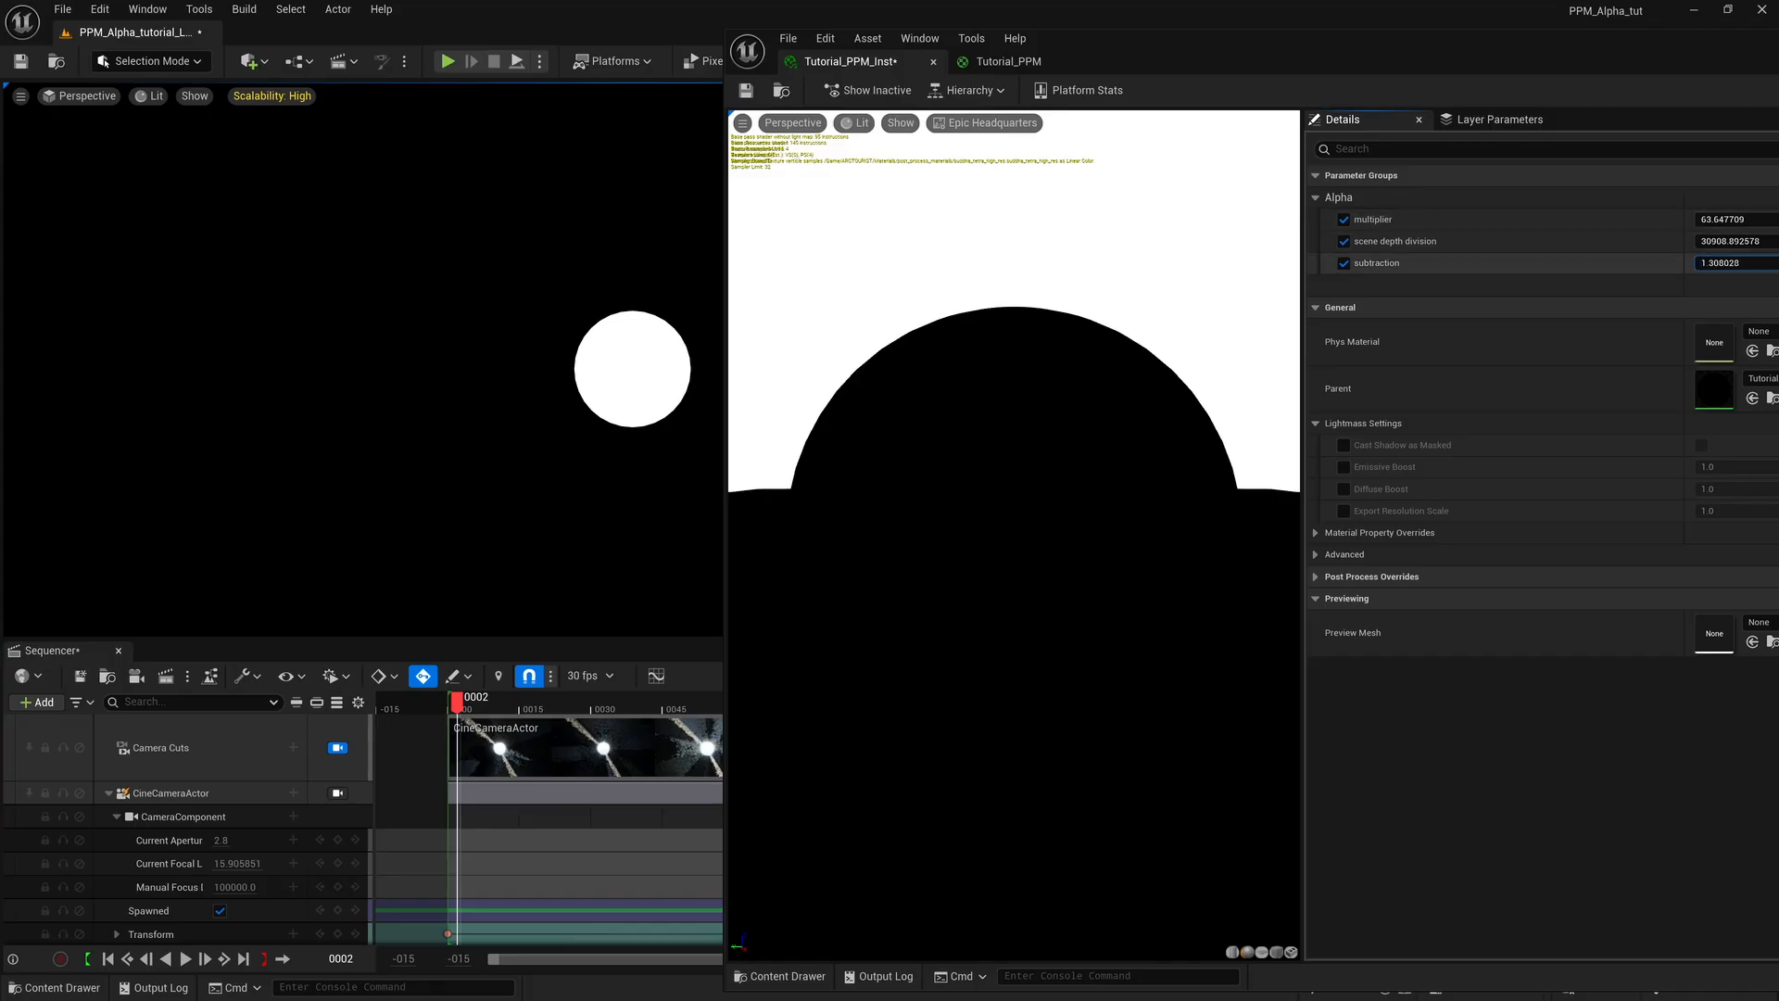
drag(1714, 263, 1711, 220)
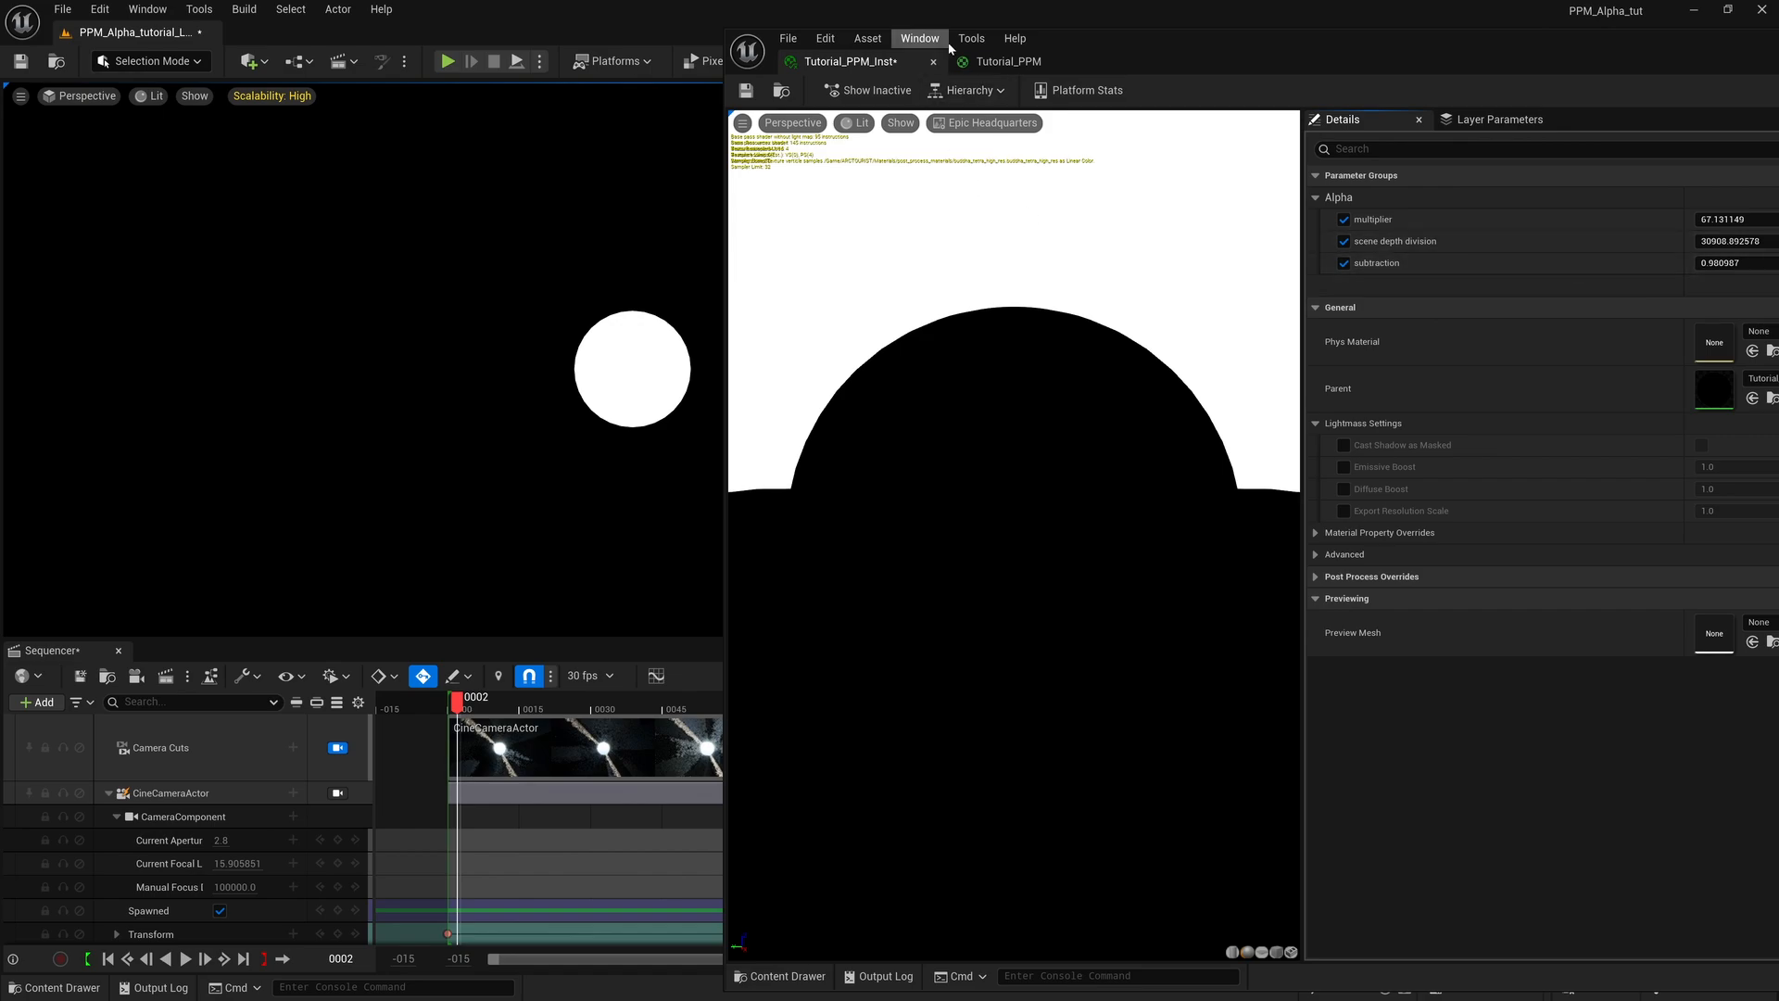
In the Tutorial_PPM graph, move the material output node down so Emissive Color lines up with Multiply.
click(1008, 61)
right_drag(1388, 399, 1233, 390)
right_drag(1388, 327, 1271, 417)
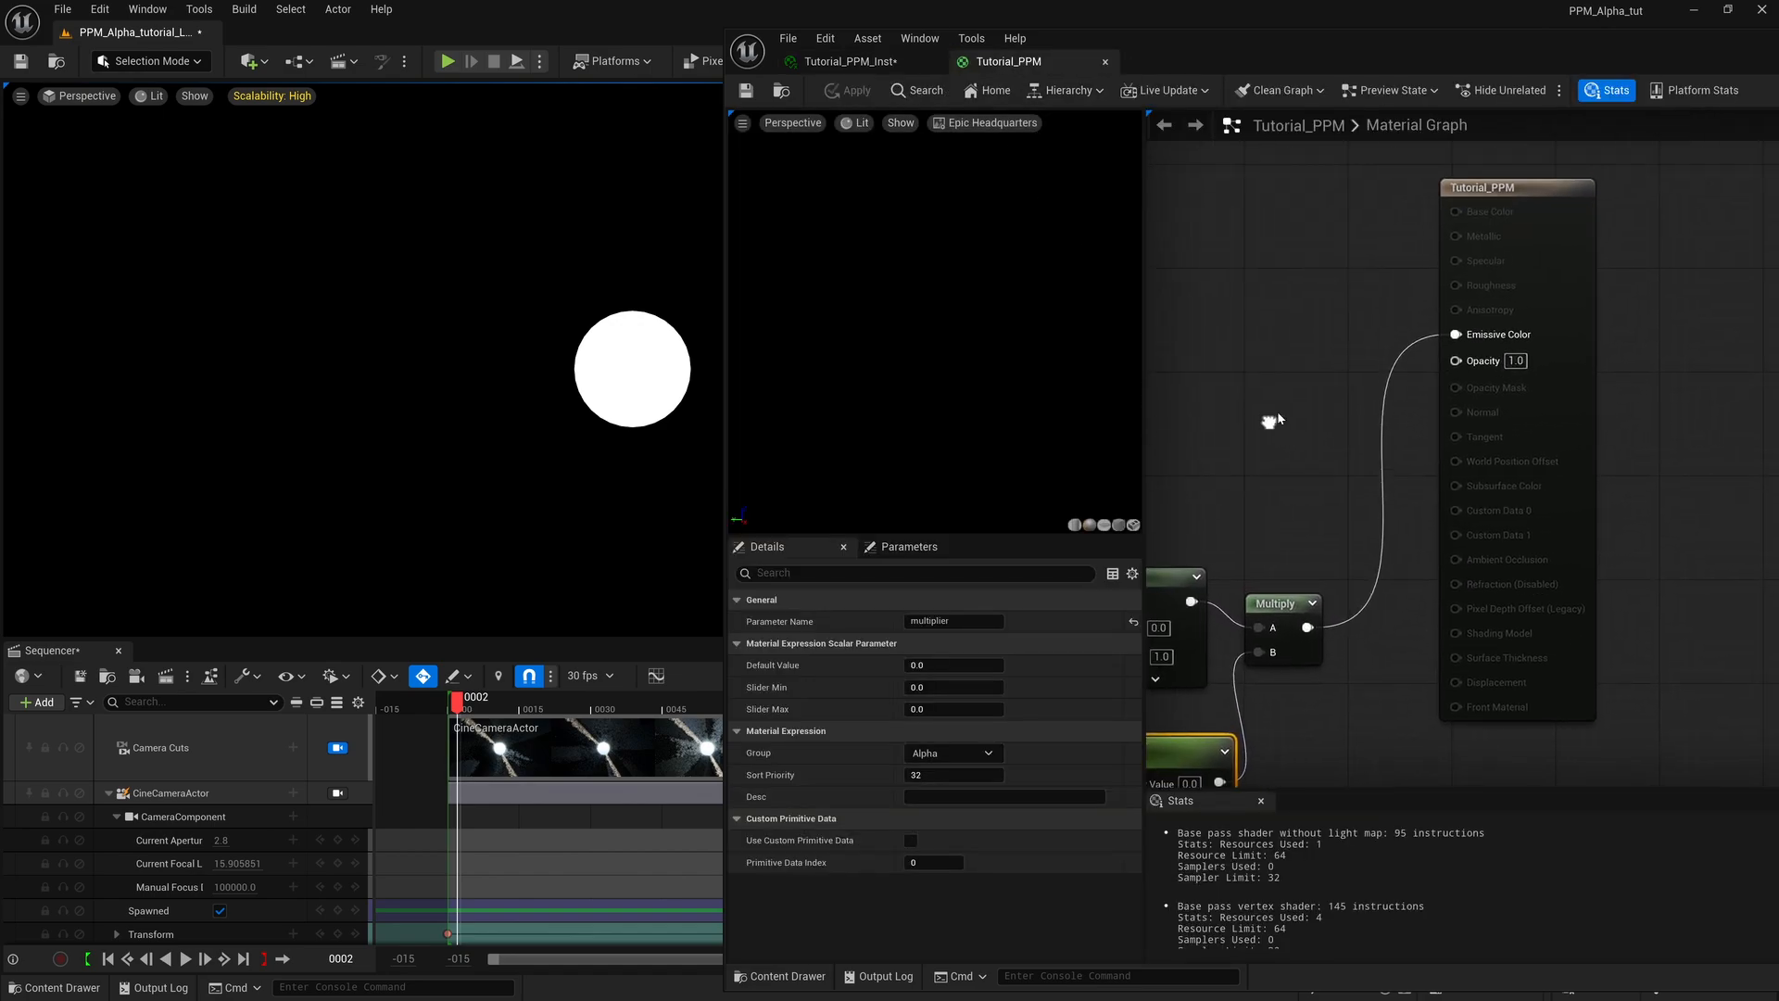
drag(1541, 192, 1535, 479)
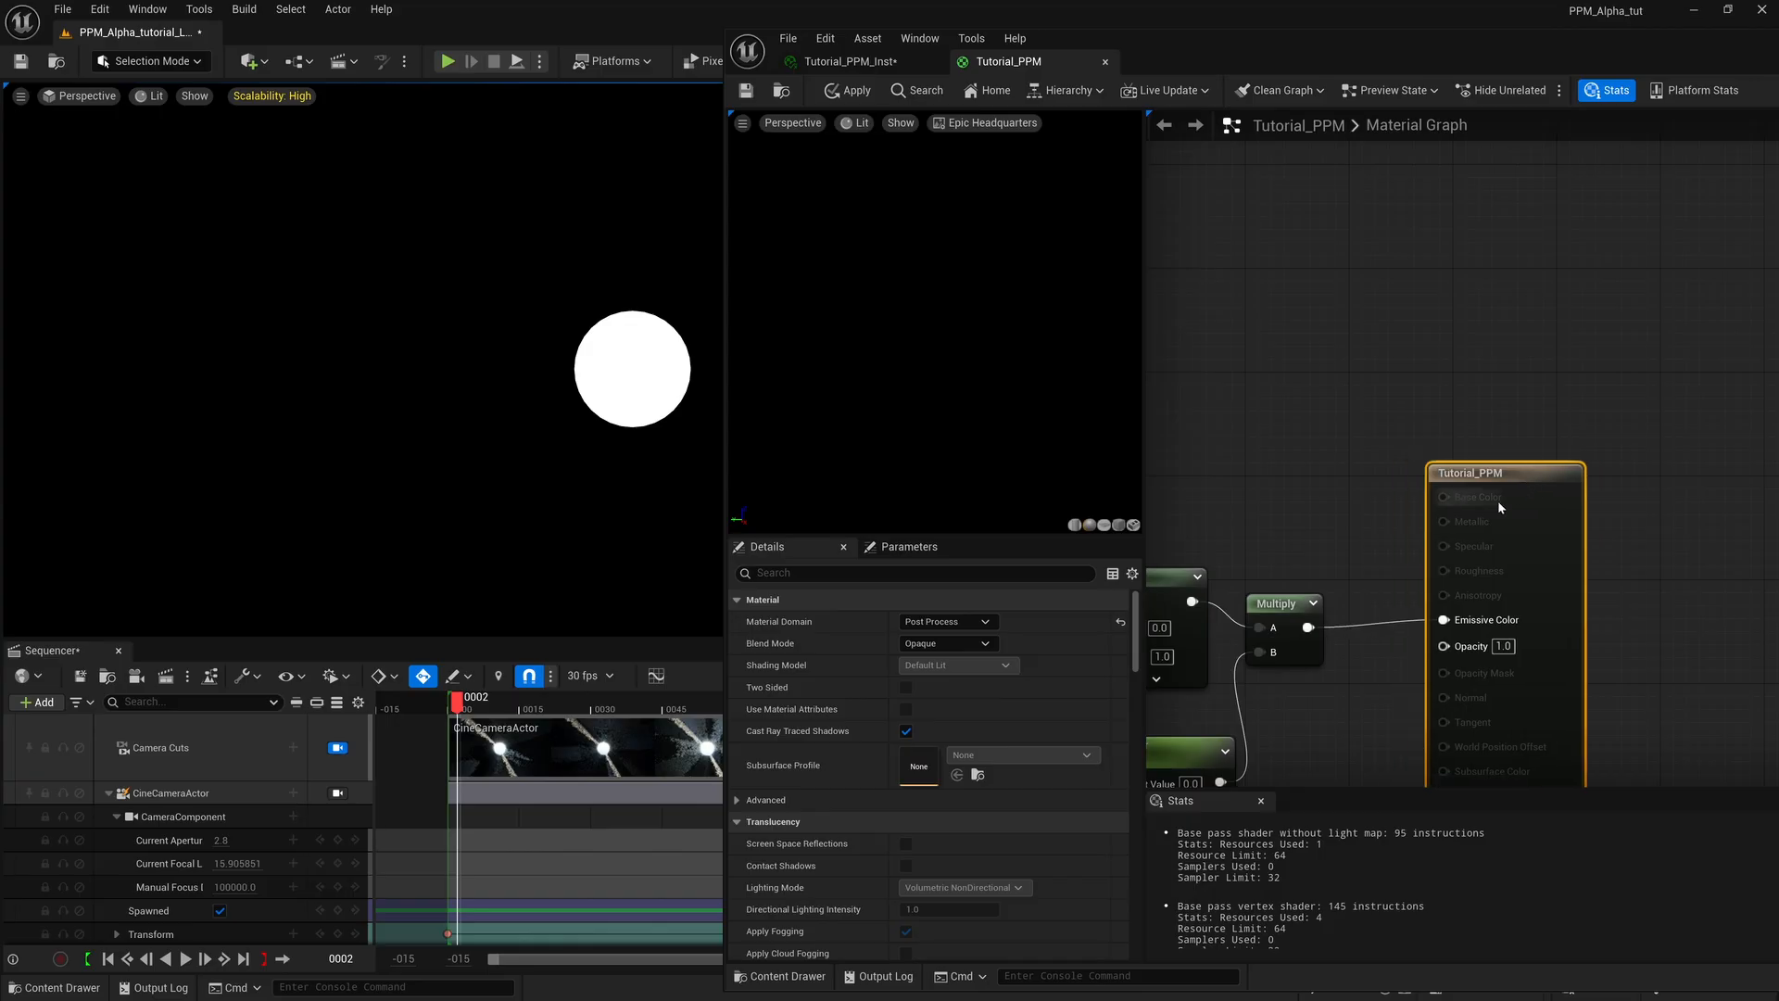
Save the Tutorial_PPM_Inst material instance.
click(846, 65)
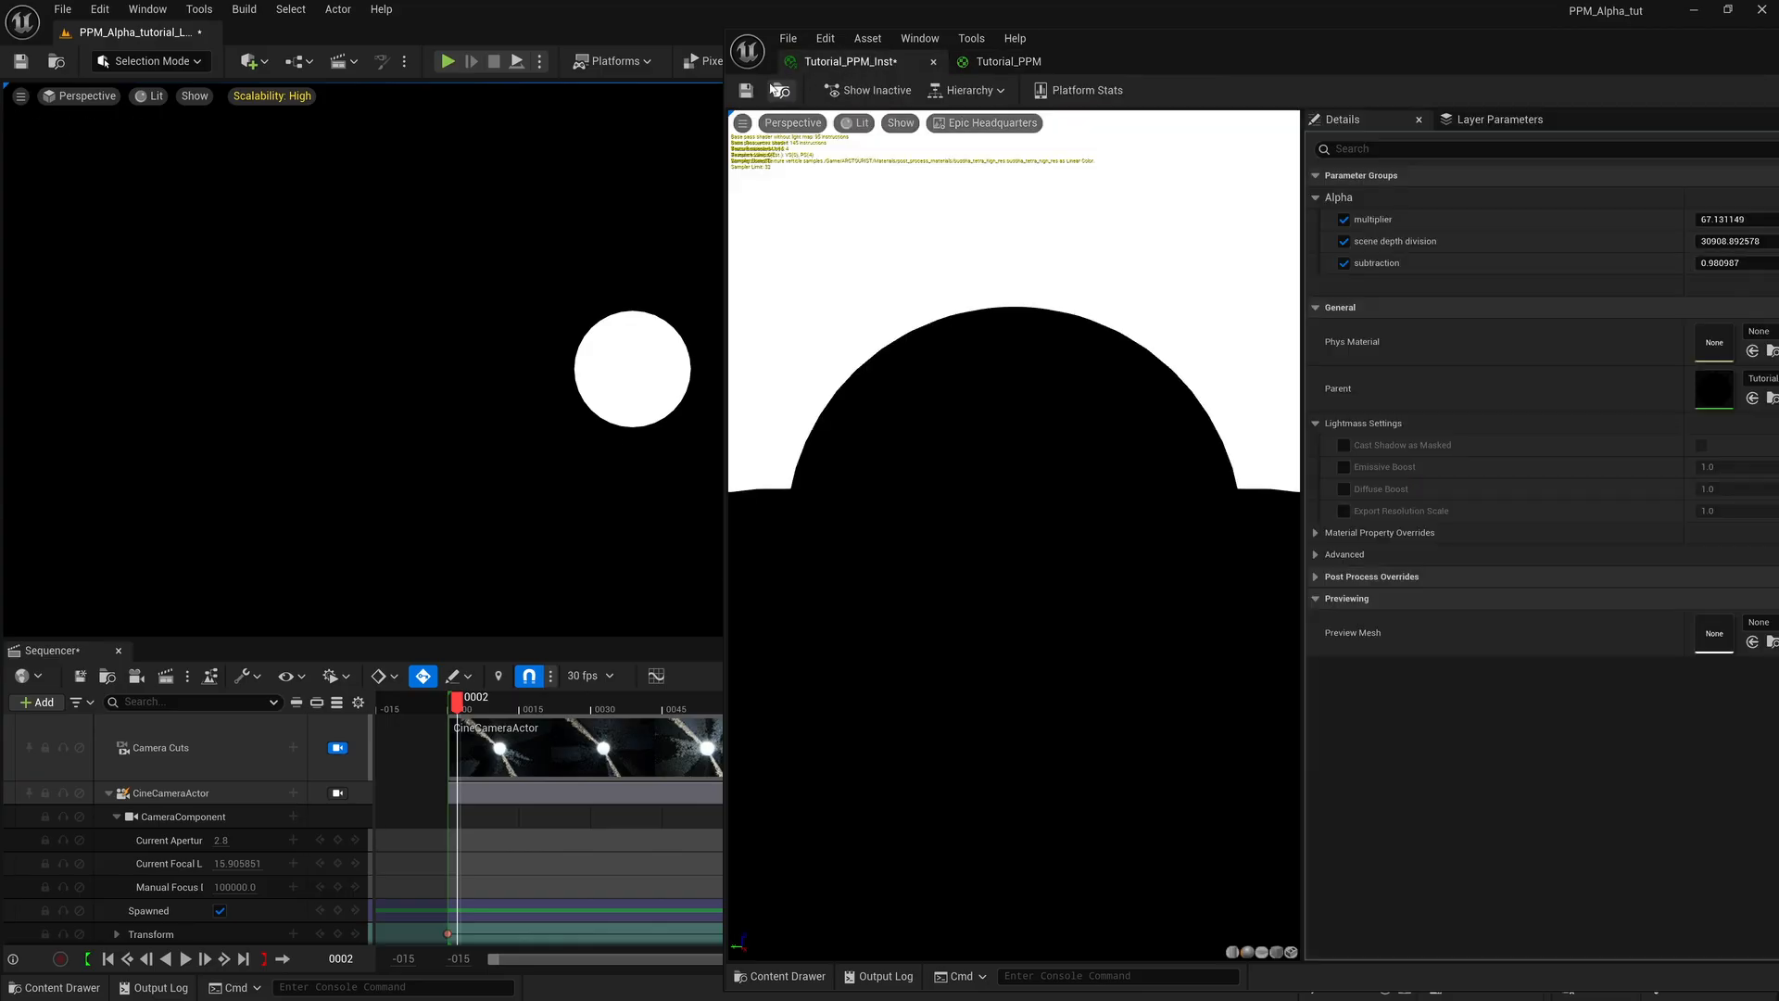
click(746, 90)
drag(1270, 62, 1160, 55)
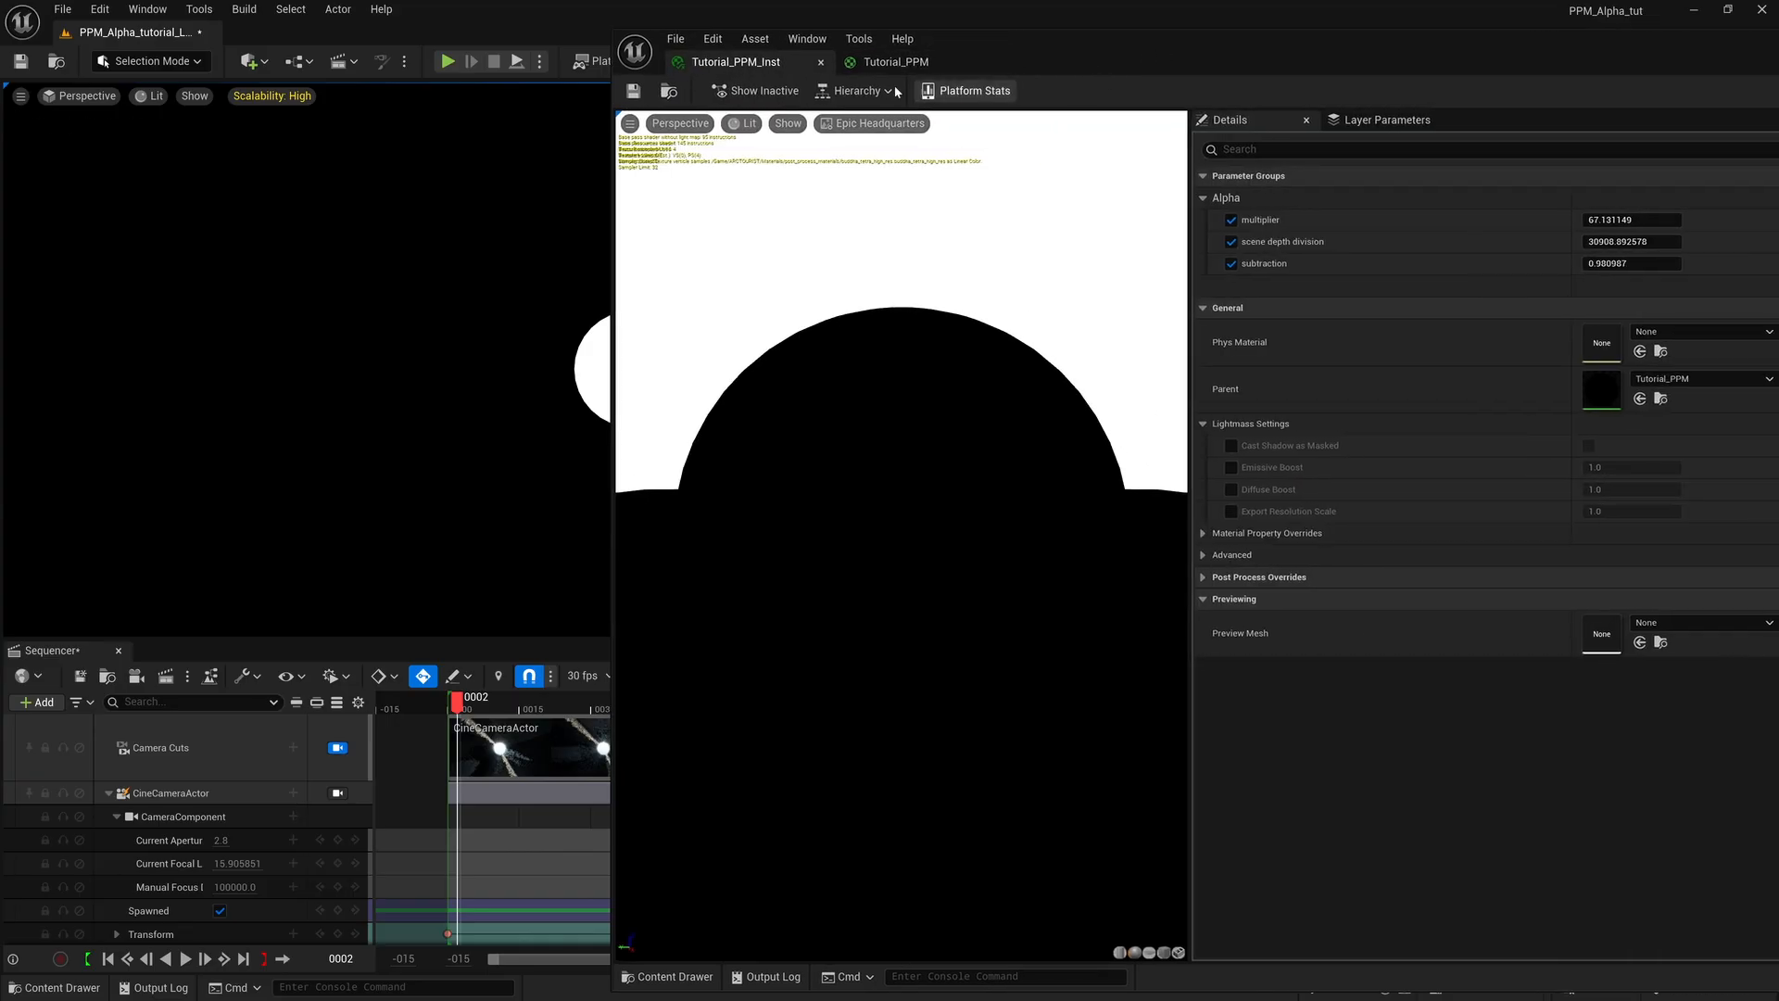
In the Tutorial_PPM graph, select the whole SceneDepth alpha chain through Multiply and move it lower.
click(929, 65)
drag(1335, 47, 1405, 0)
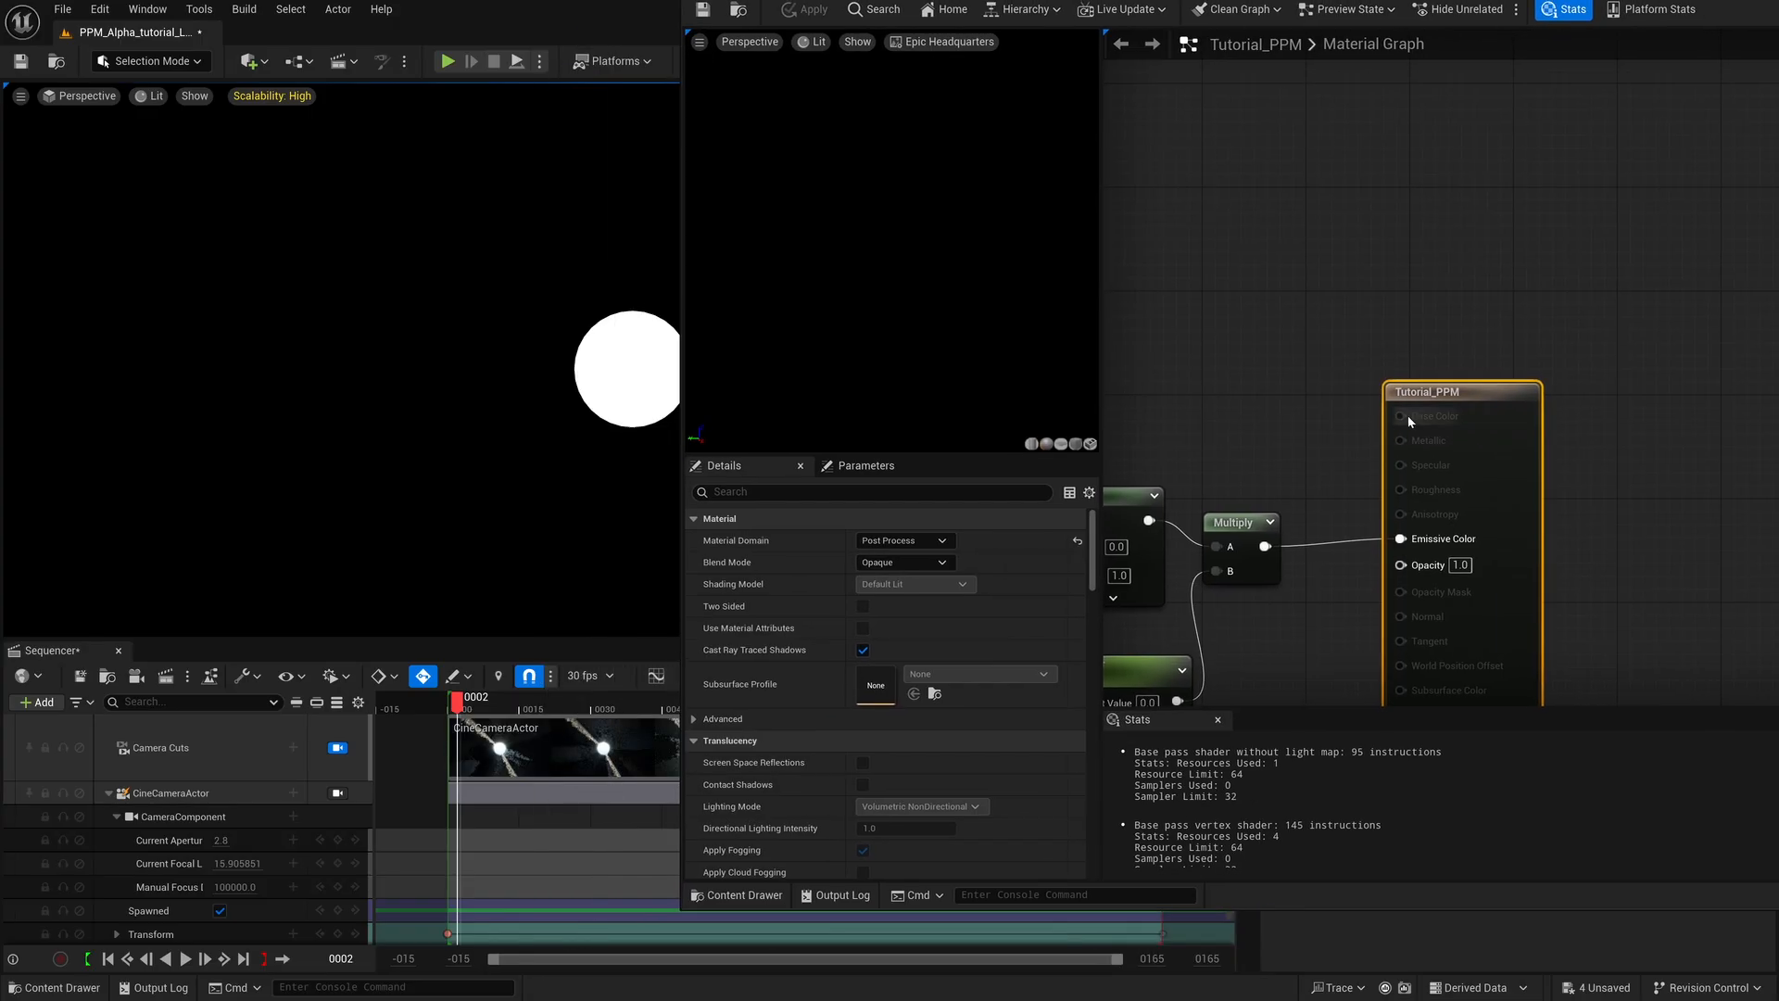
right_drag(1350, 408, 1514, 268)
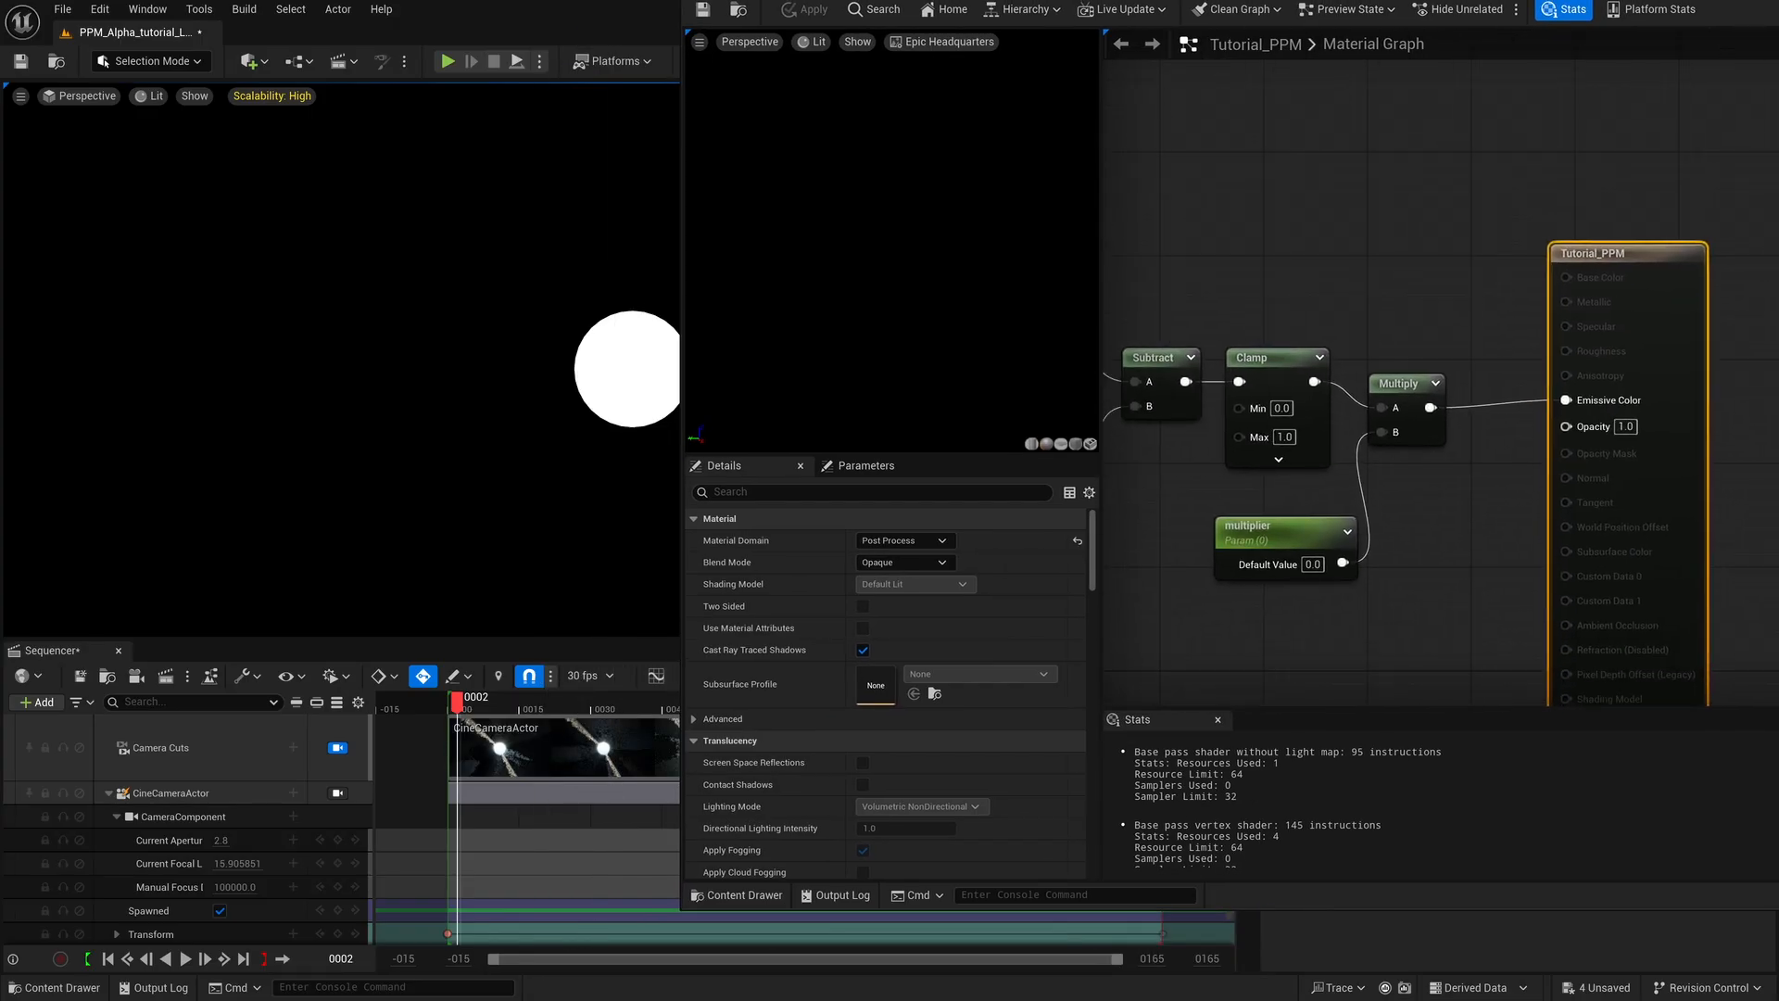
drag(1648, 0, 1151, 47)
scroll(978, 613, down, 3)
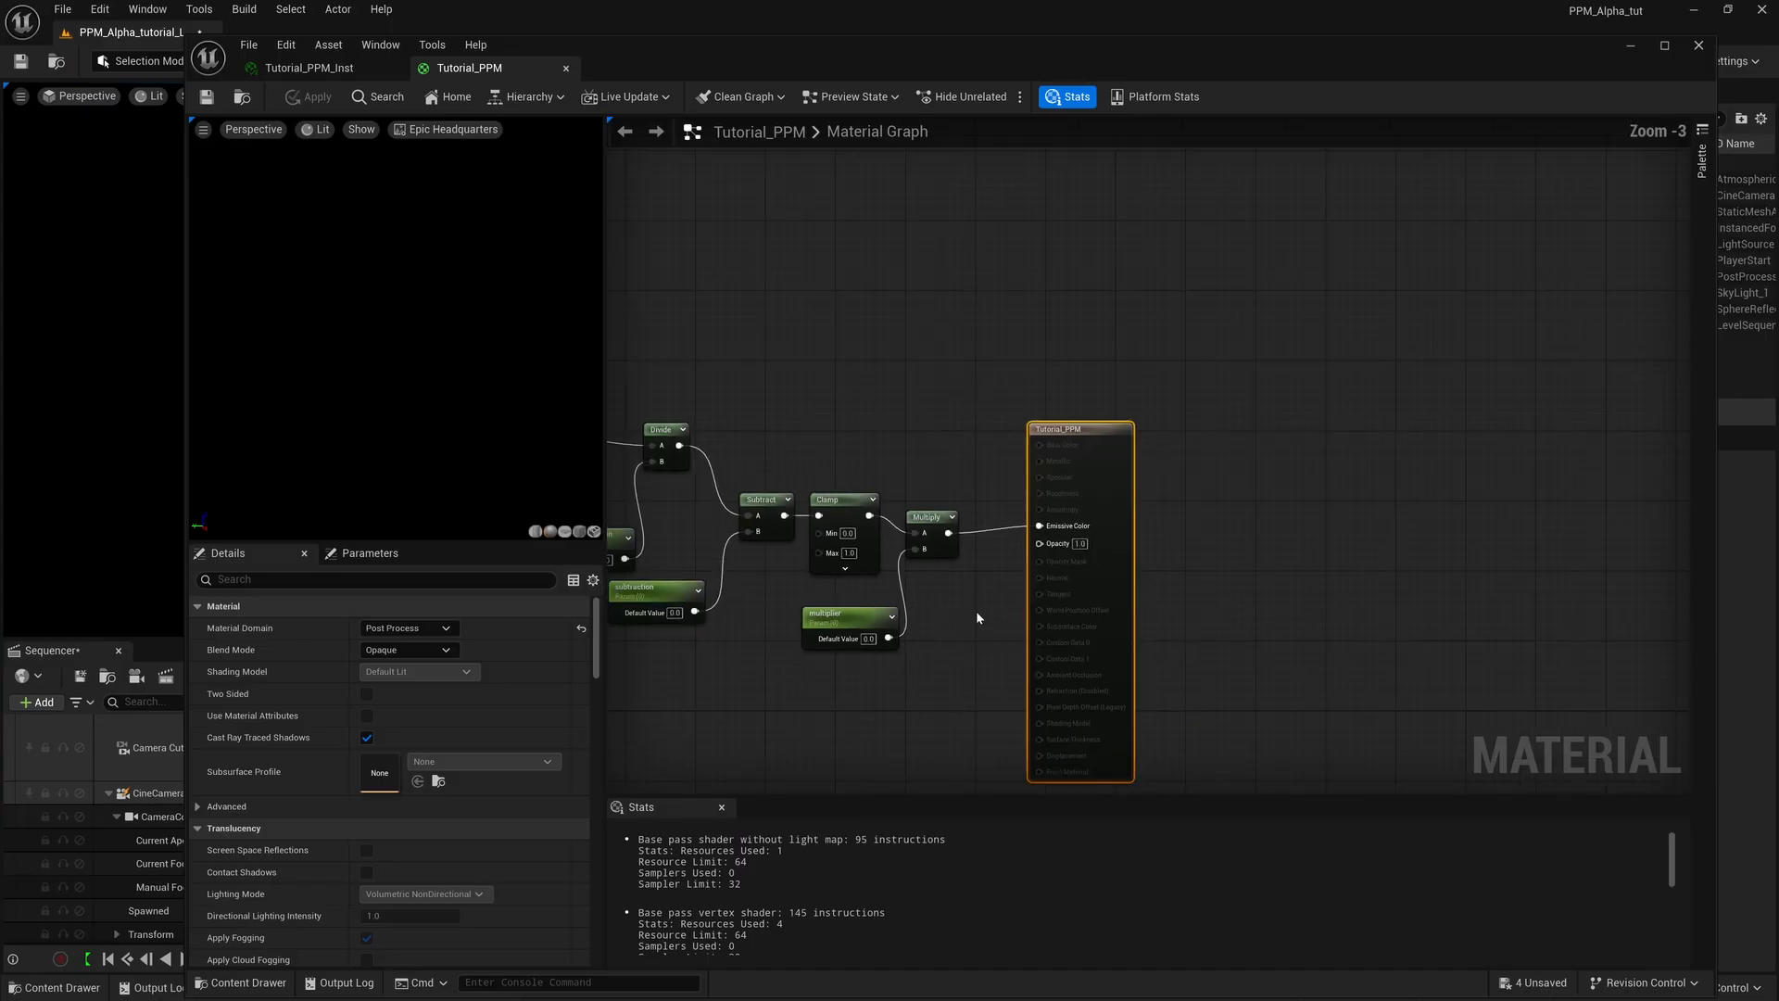
scroll(977, 618, down, 1)
right_drag(978, 618, 1325, 614)
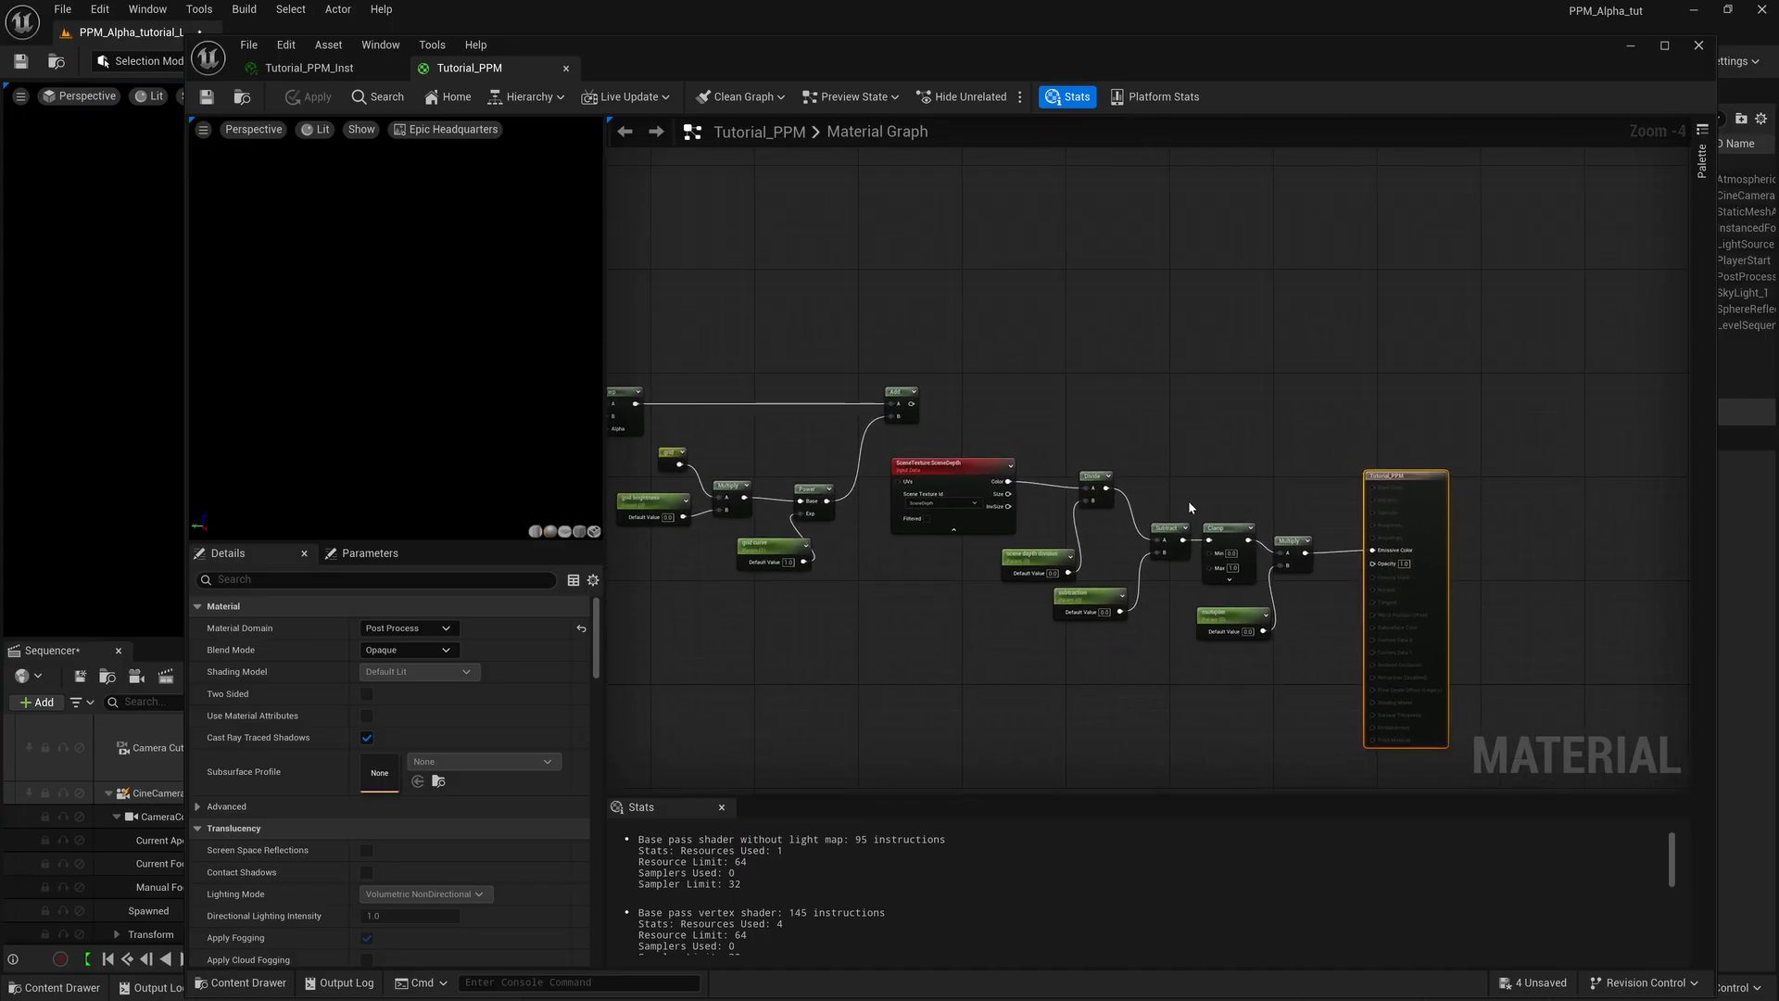
right_drag(1230, 463, 1244, 437)
drag(1019, 393, 1316, 639)
drag(1306, 512, 1261, 635)
Wire the alpha chain's final Multiply output into the material's Opacity input.
scroll(1324, 625, up, 2)
right_drag(1331, 621, 1184, 592)
drag(1276, 472, 1275, 471)
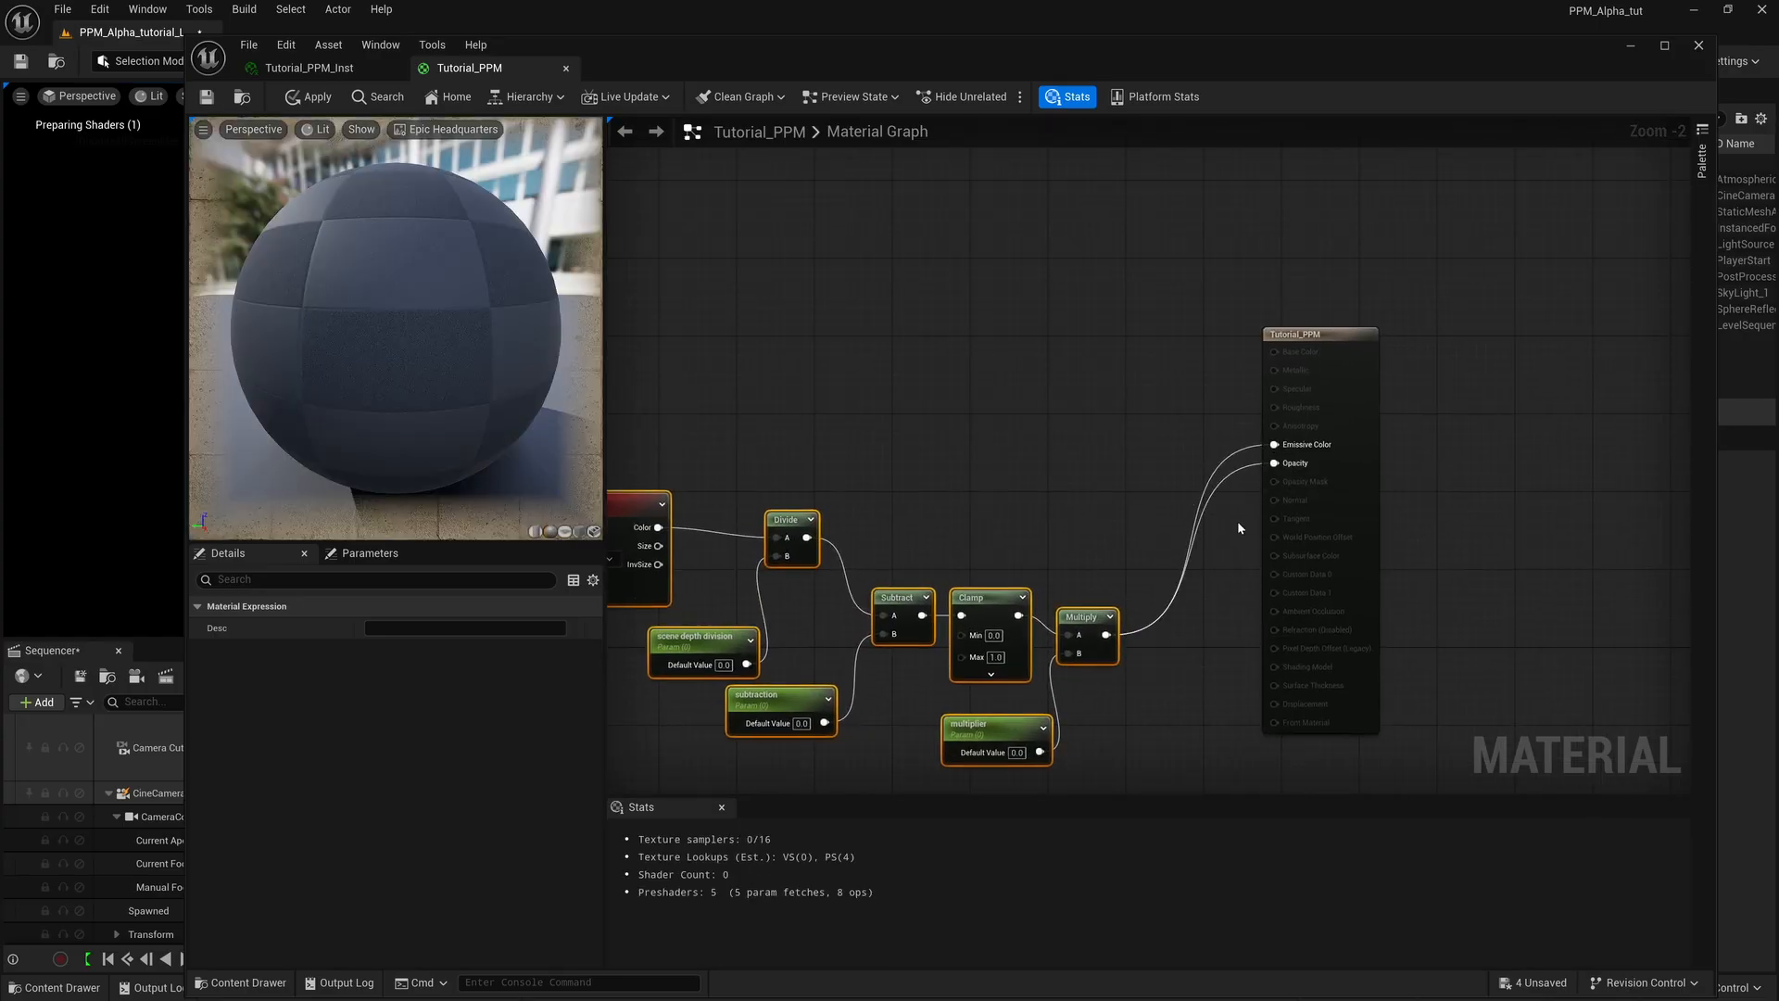
Wire the Add node's output into the material's Emissive Color in place of the alpha chain, and save the material.
right_drag(1145, 461, 1366, 509)
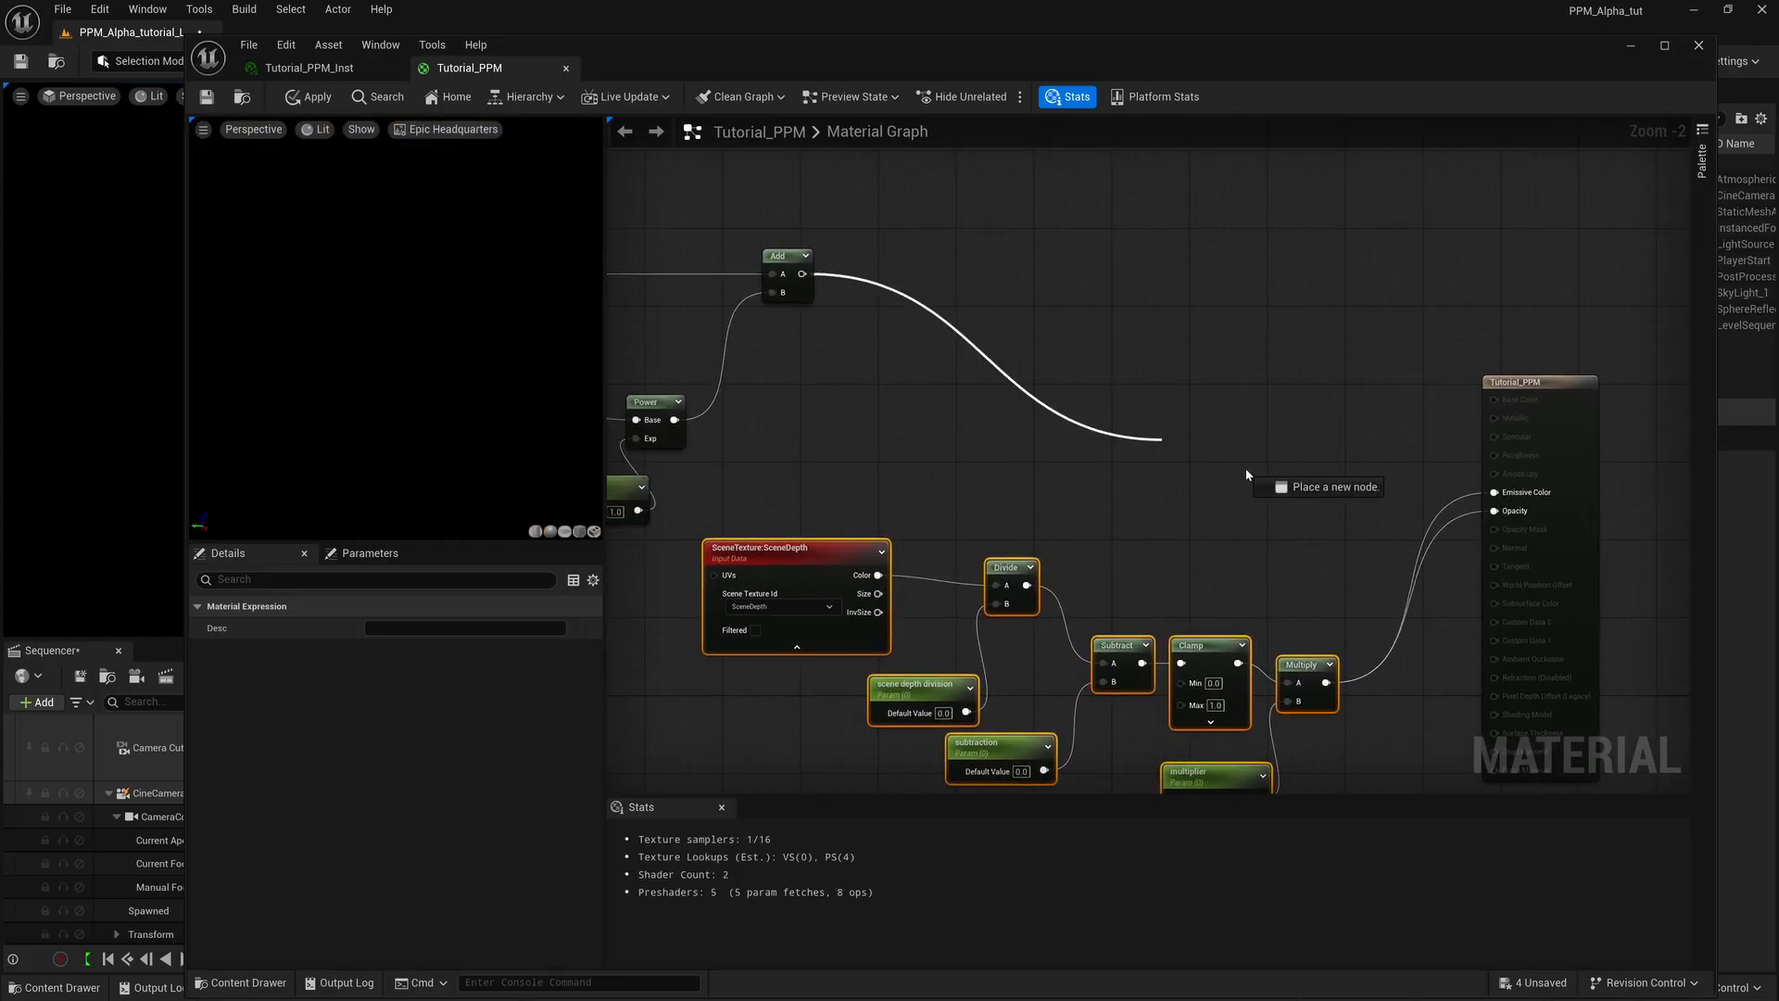
drag(1499, 501, 1499, 500)
right_drag(1108, 528, 1359, 584)
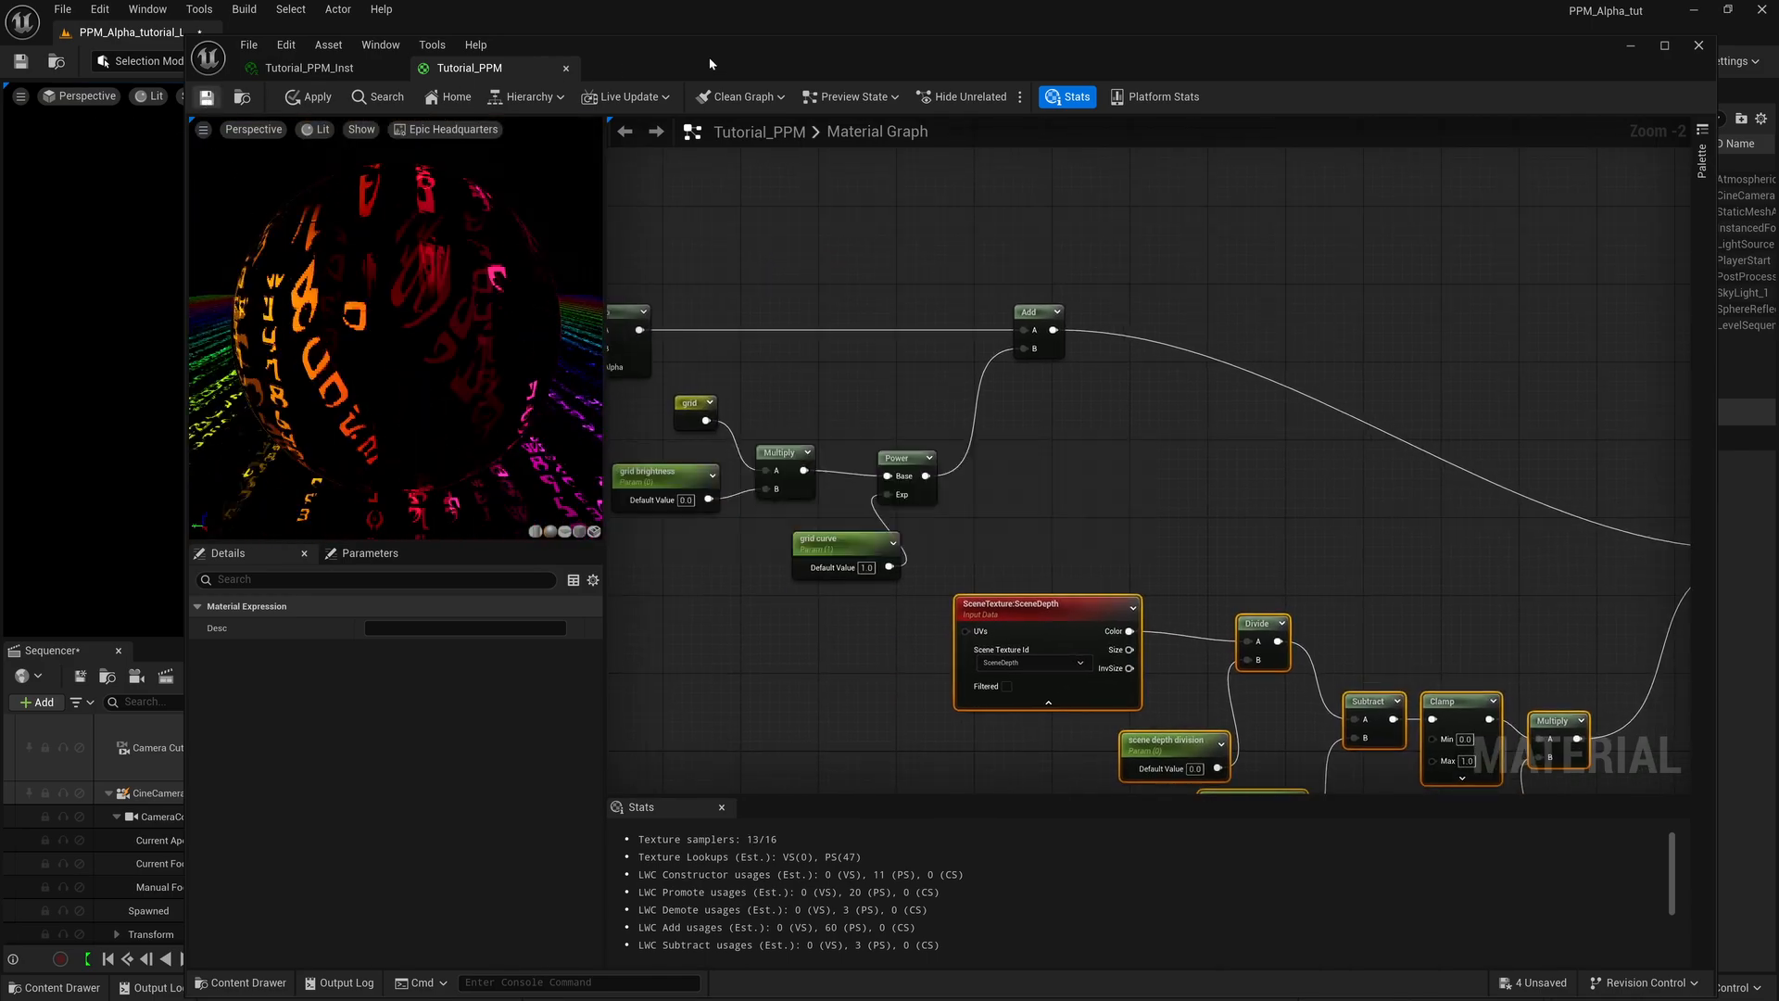
Move the material editor aside to uncover the level viewport and render Tutorial_LS locally from the Movie Render Queue.
drag(710, 60, 1725, 41)
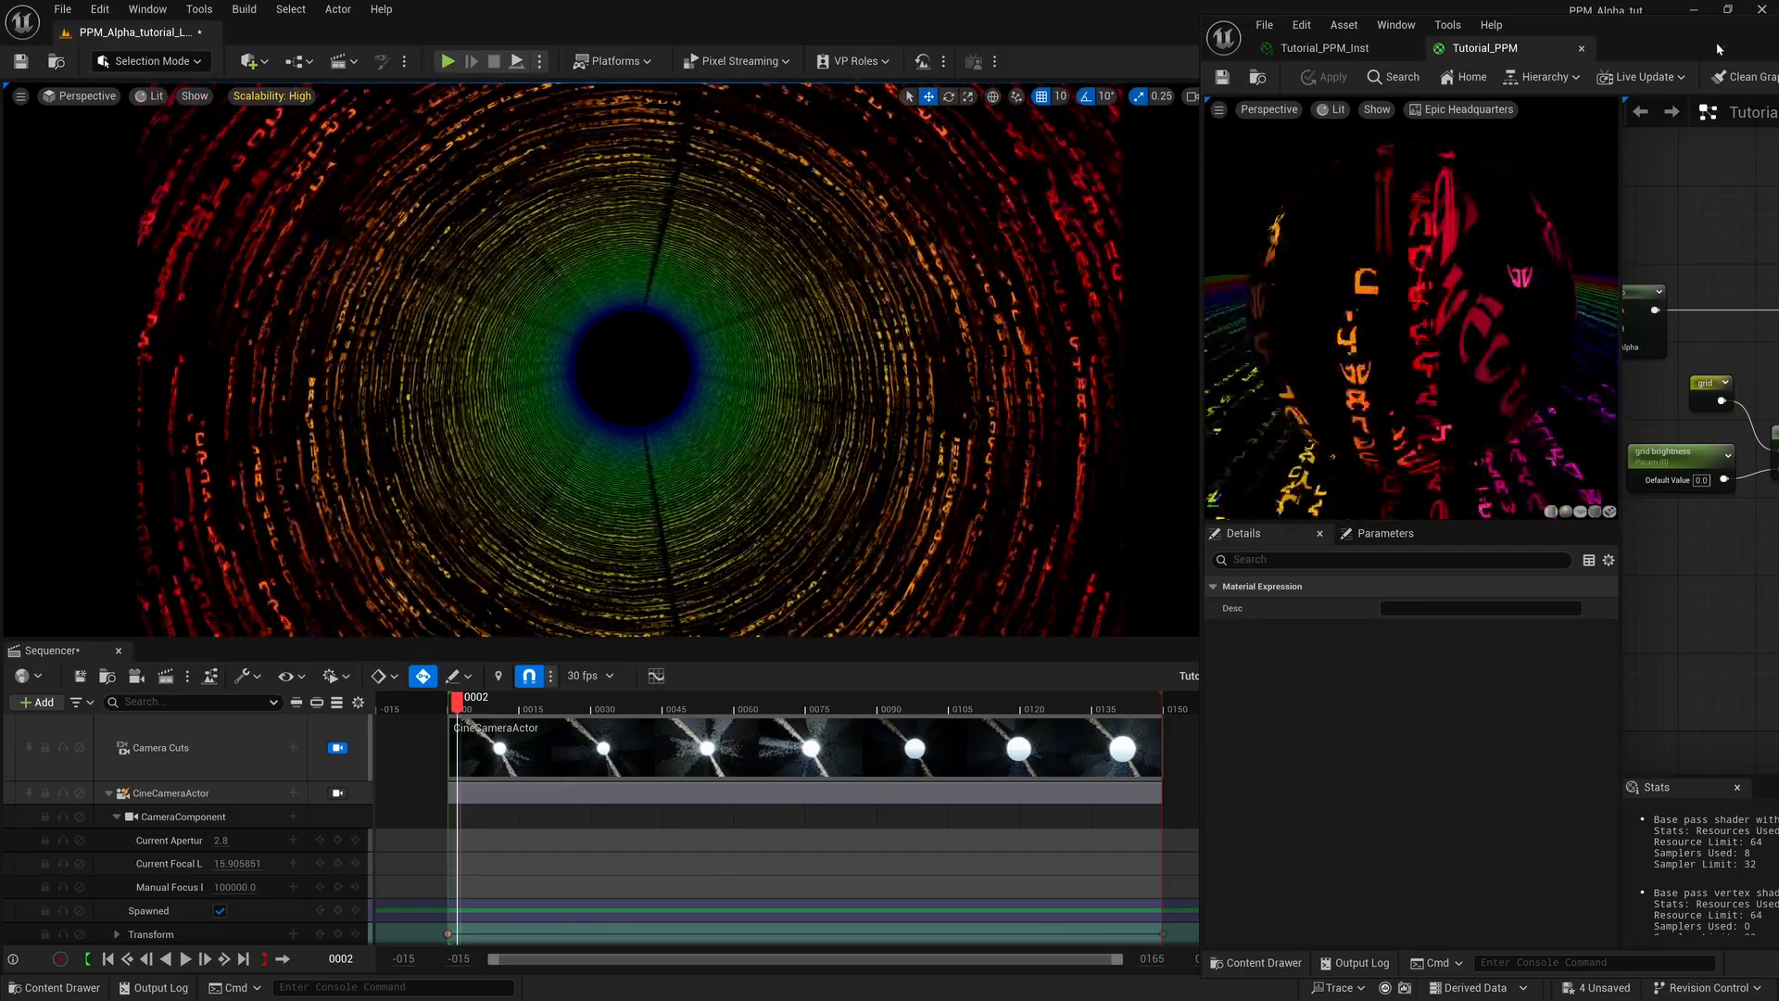
drag(1720, 44, 1708, 42)
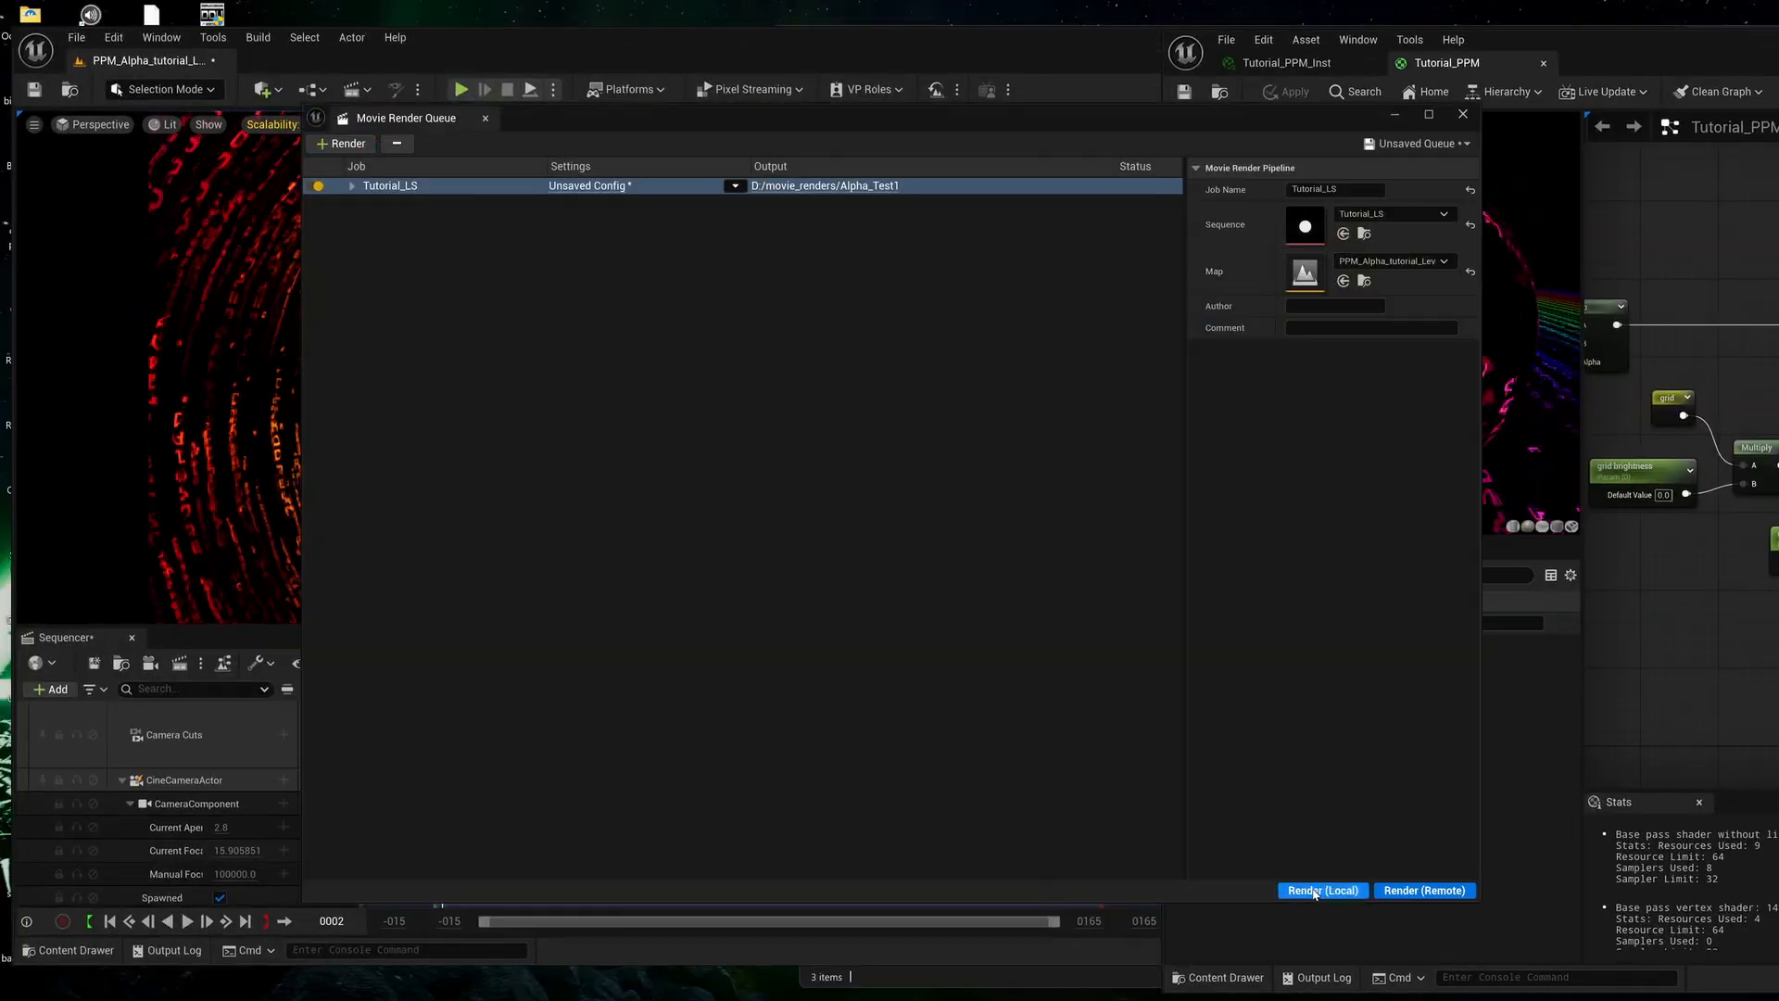
click(1322, 891)
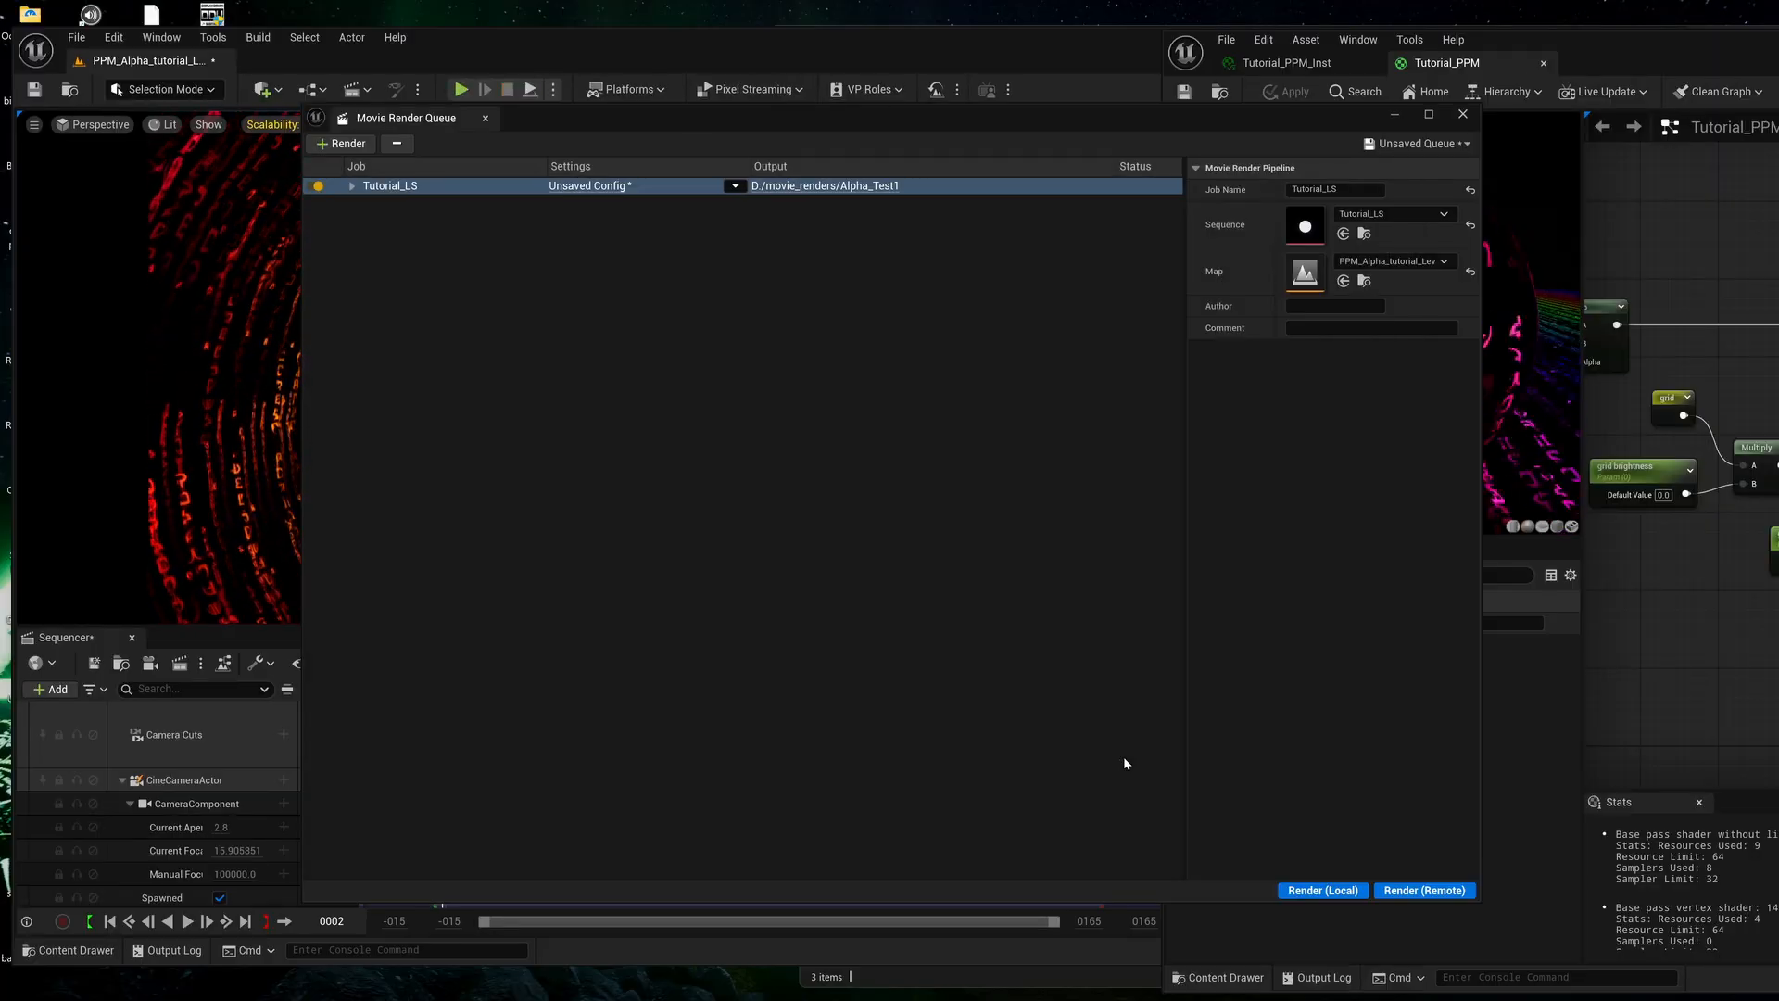
Switch to DaVinci Resolve, scrub the timeline to examine the alpha clip over the purple fractal, and return to the Tutorial_PPM graph.
mouse_move(1158, 996)
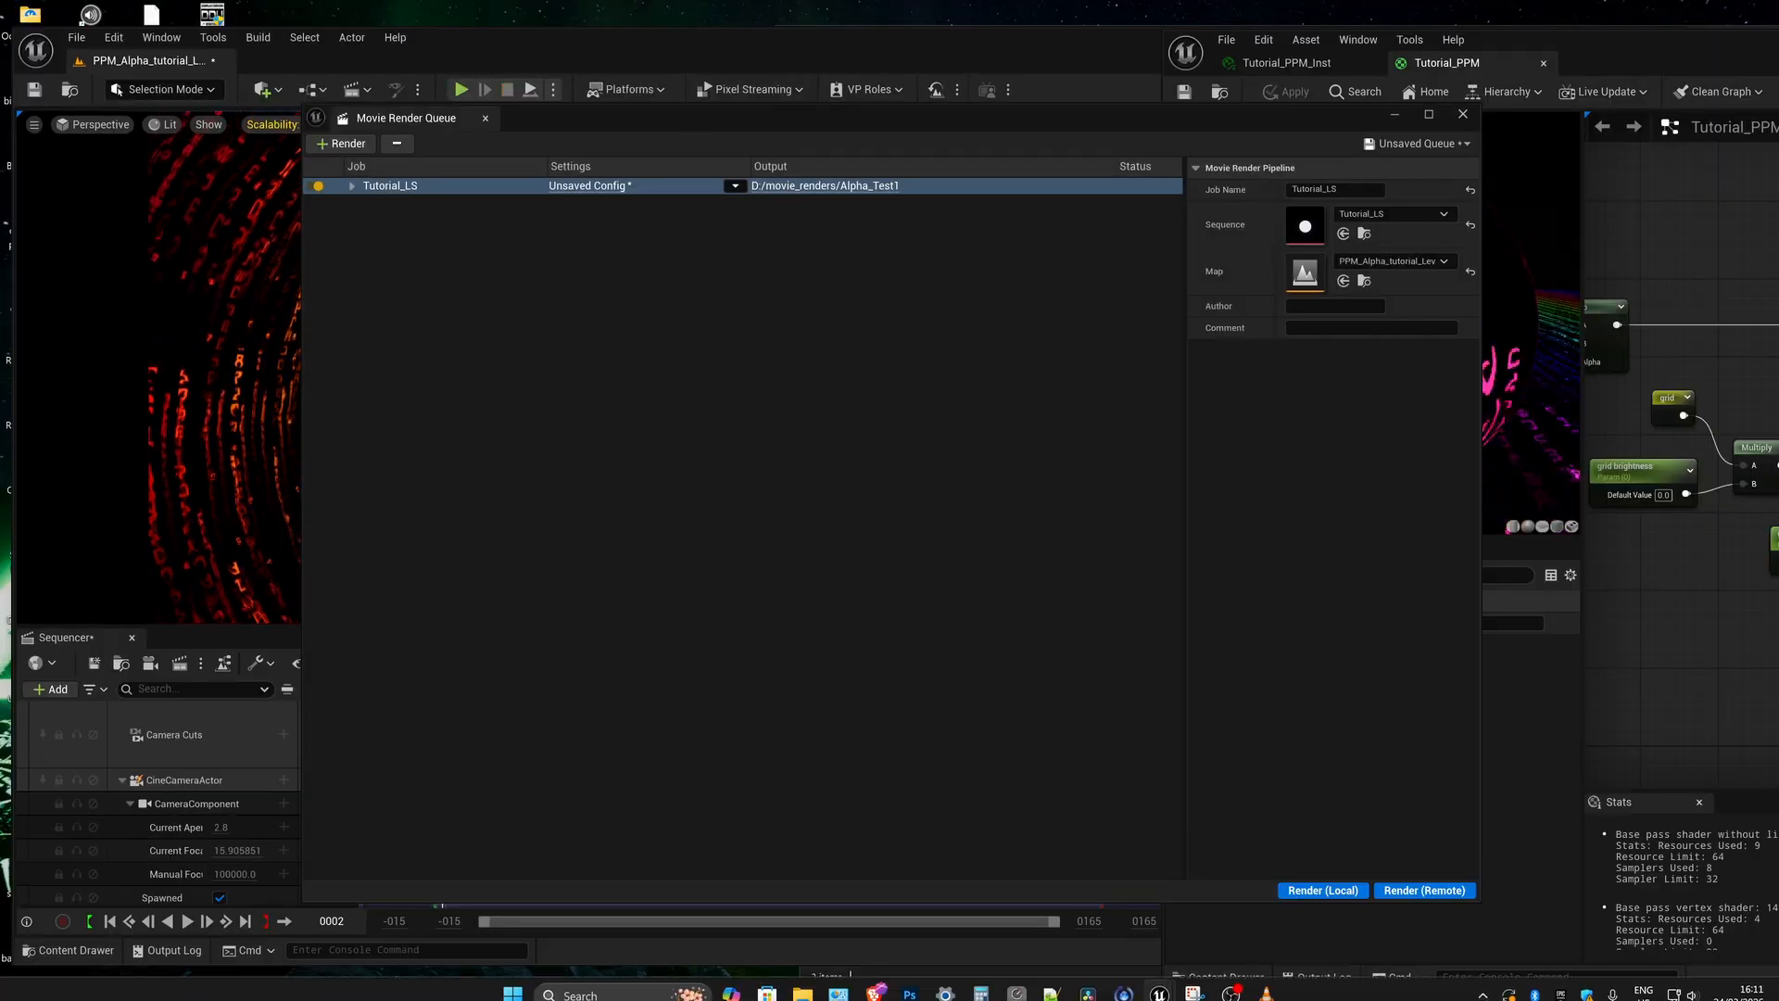
click(1089, 988)
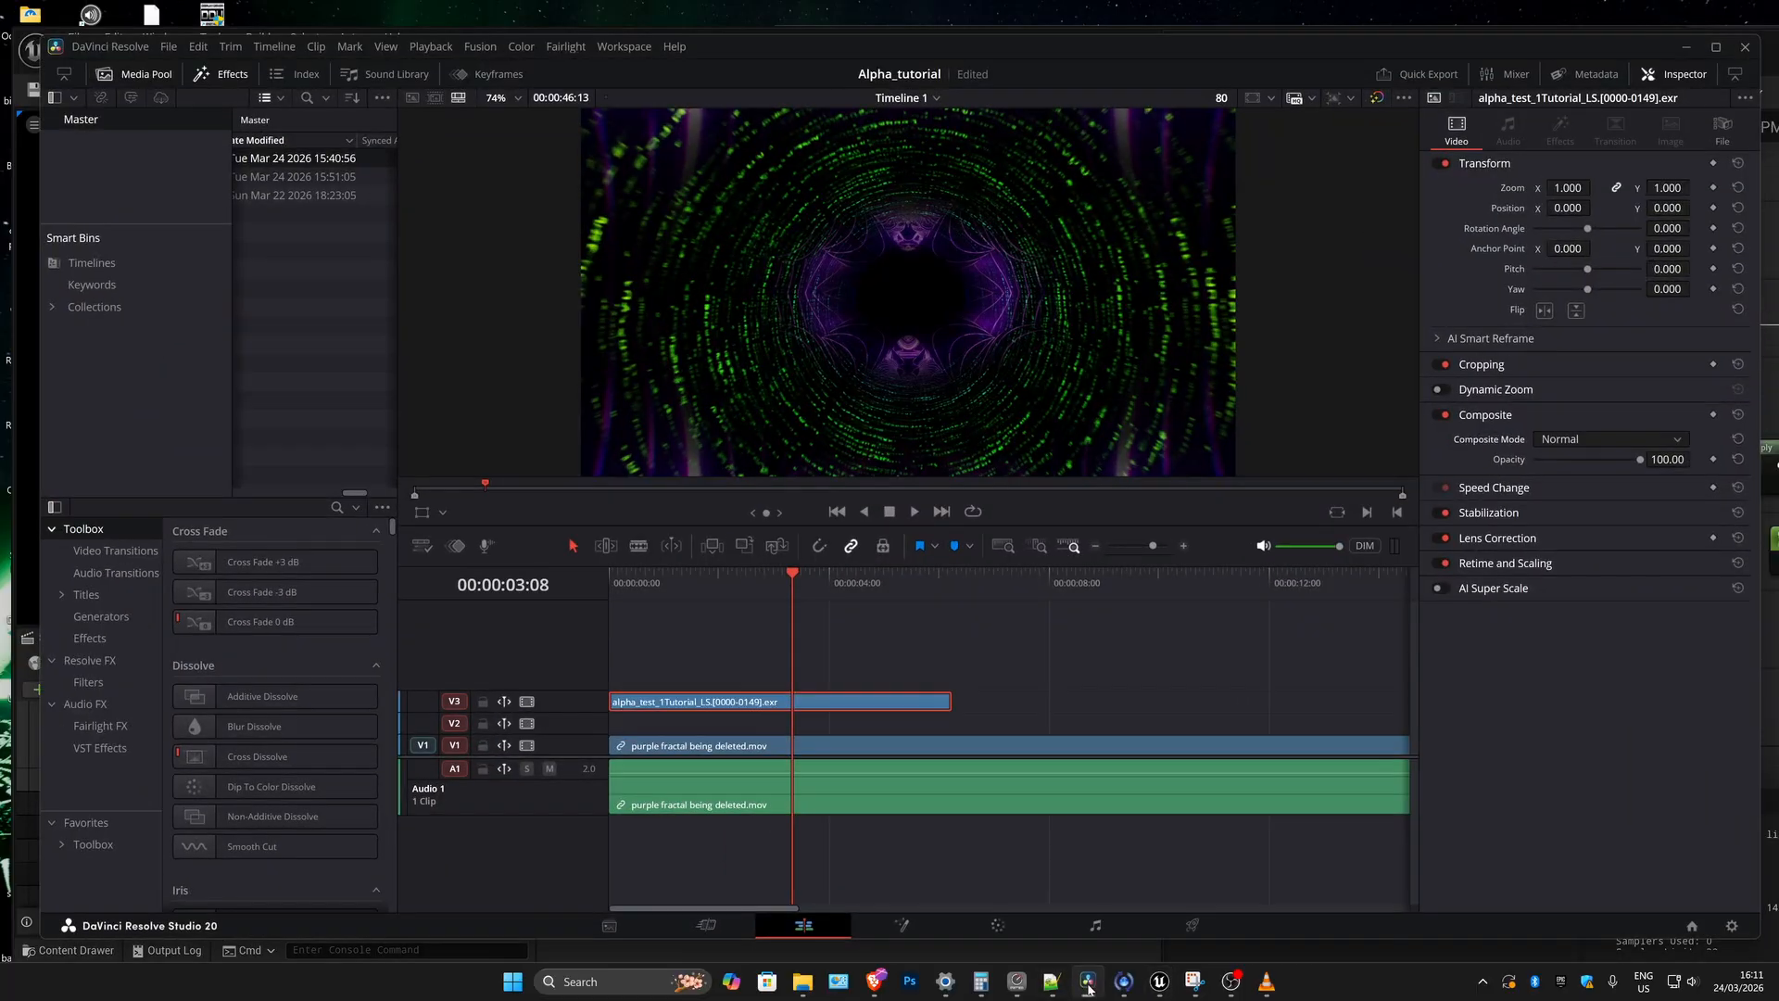
drag(790, 584, 701, 580)
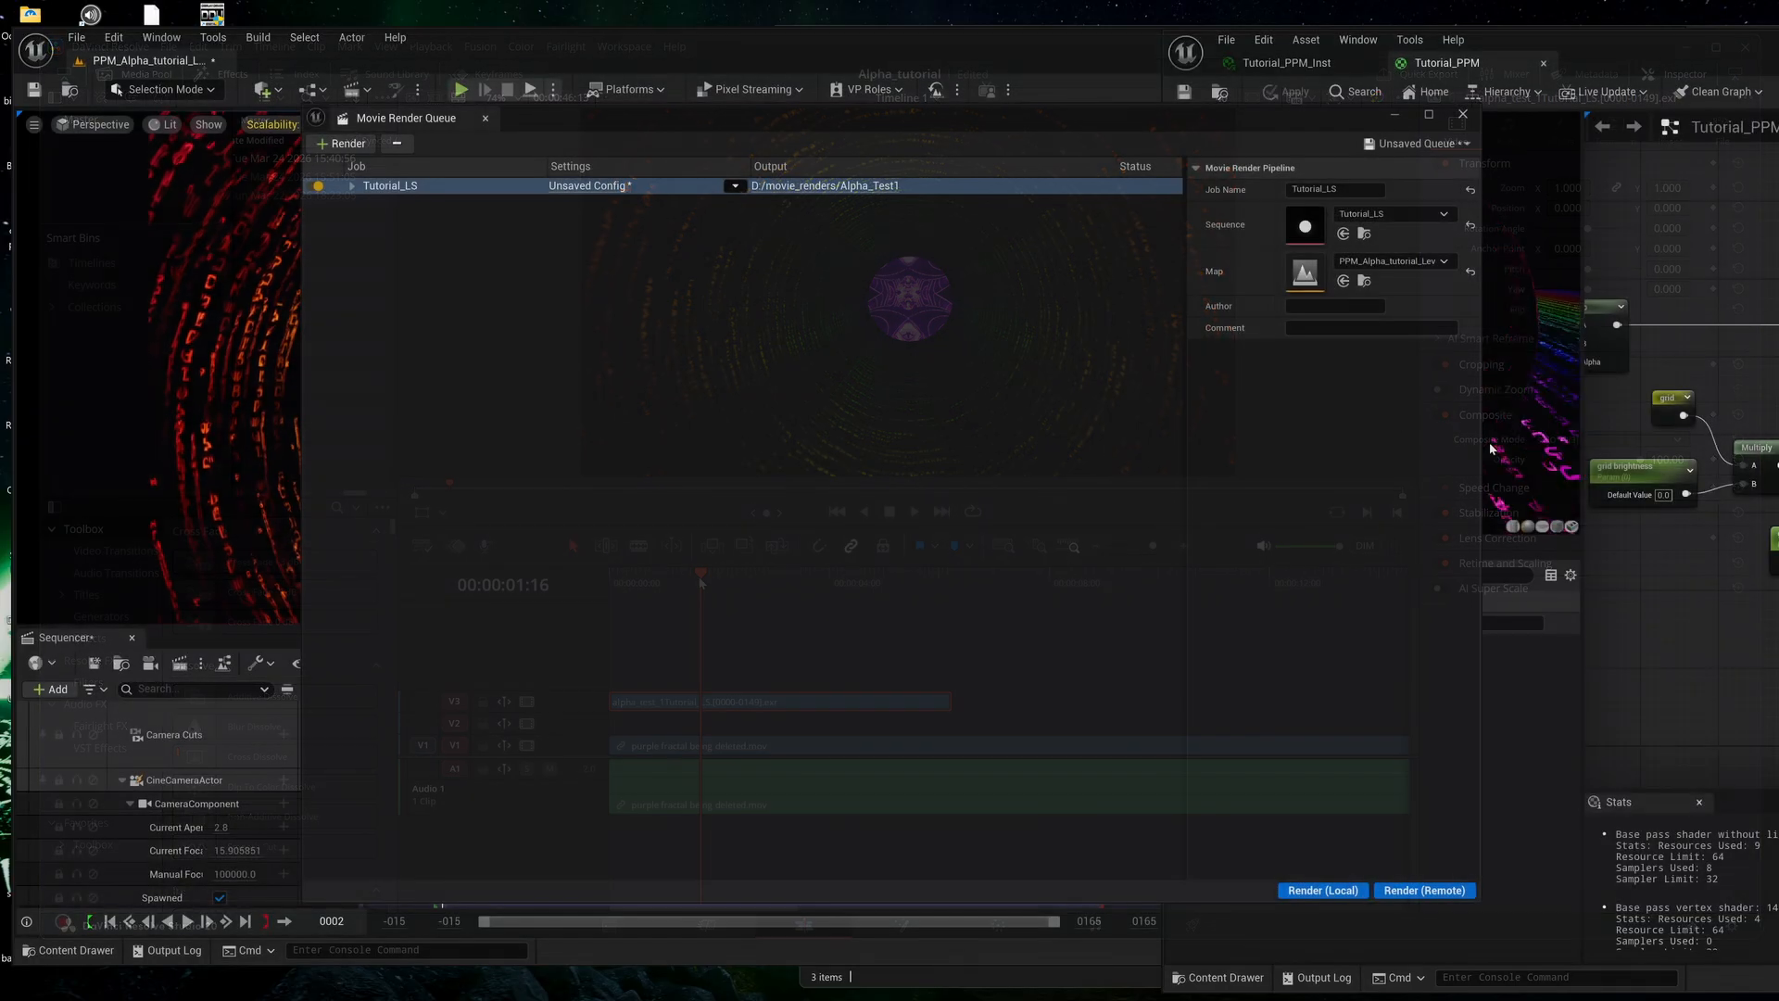
drag(1673, 61, 637, 71)
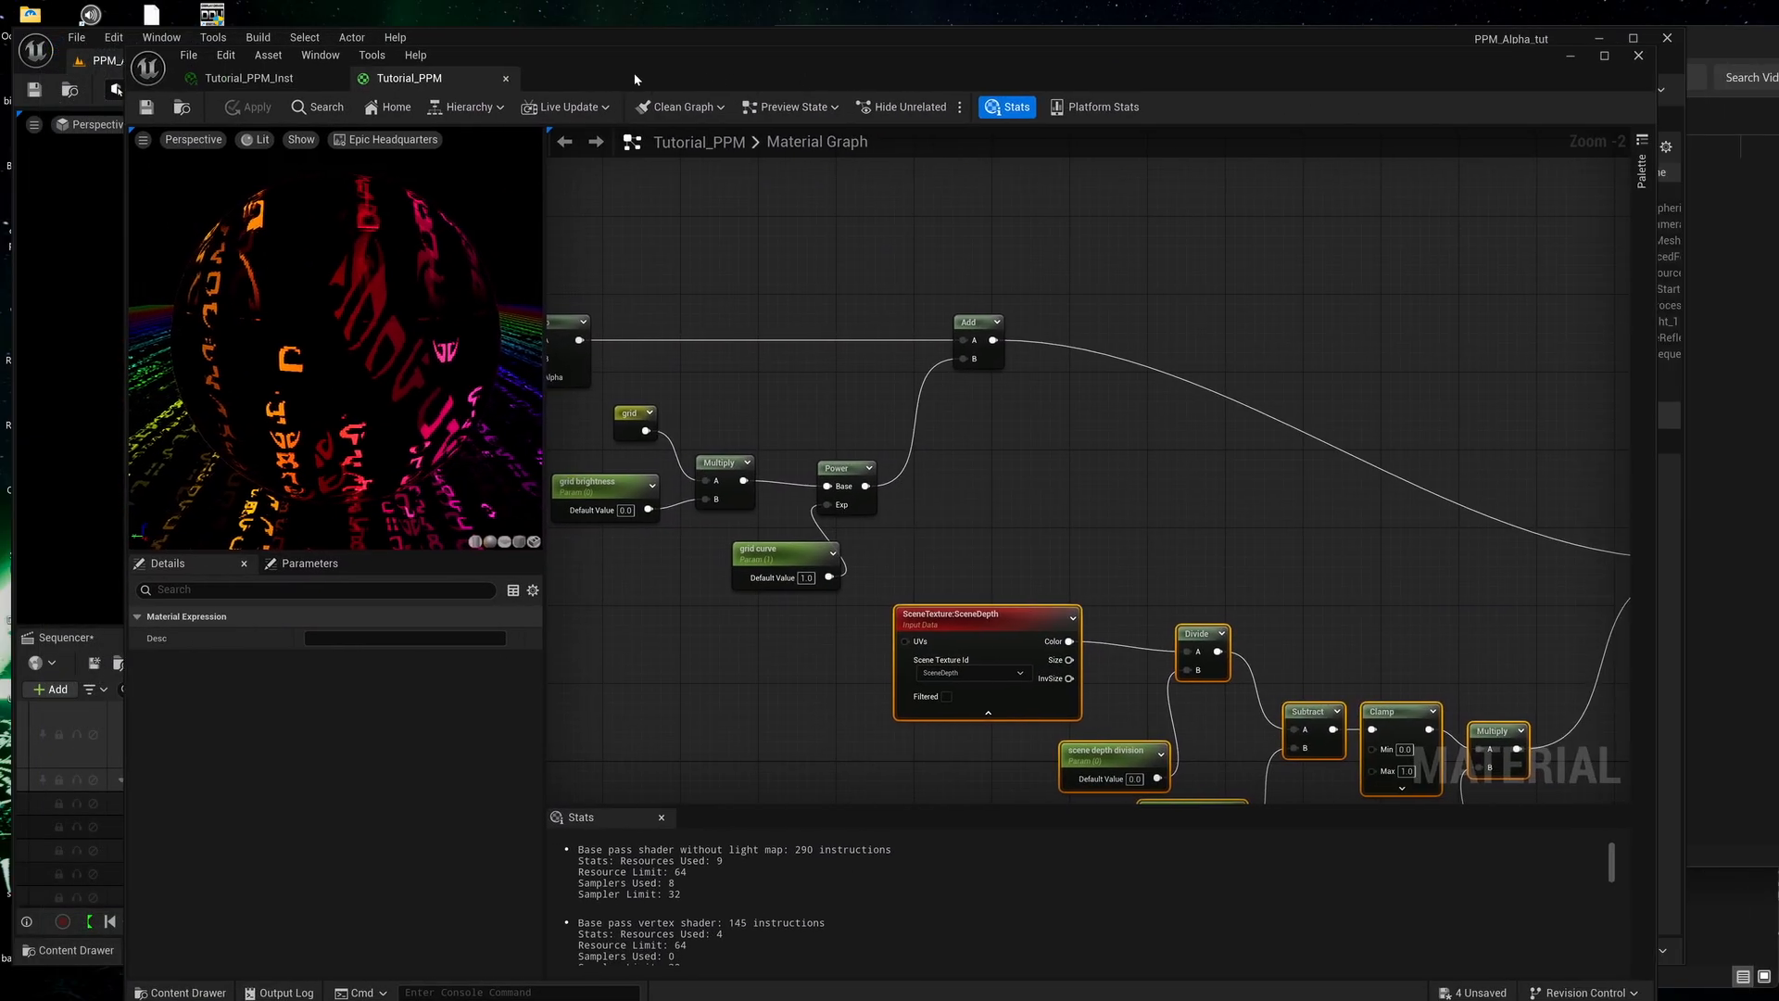
Wire the alpha chain's final Multiply output into the material's Emissive Color in place of the Add node, and save the material.
scroll(1017, 489, down, 4)
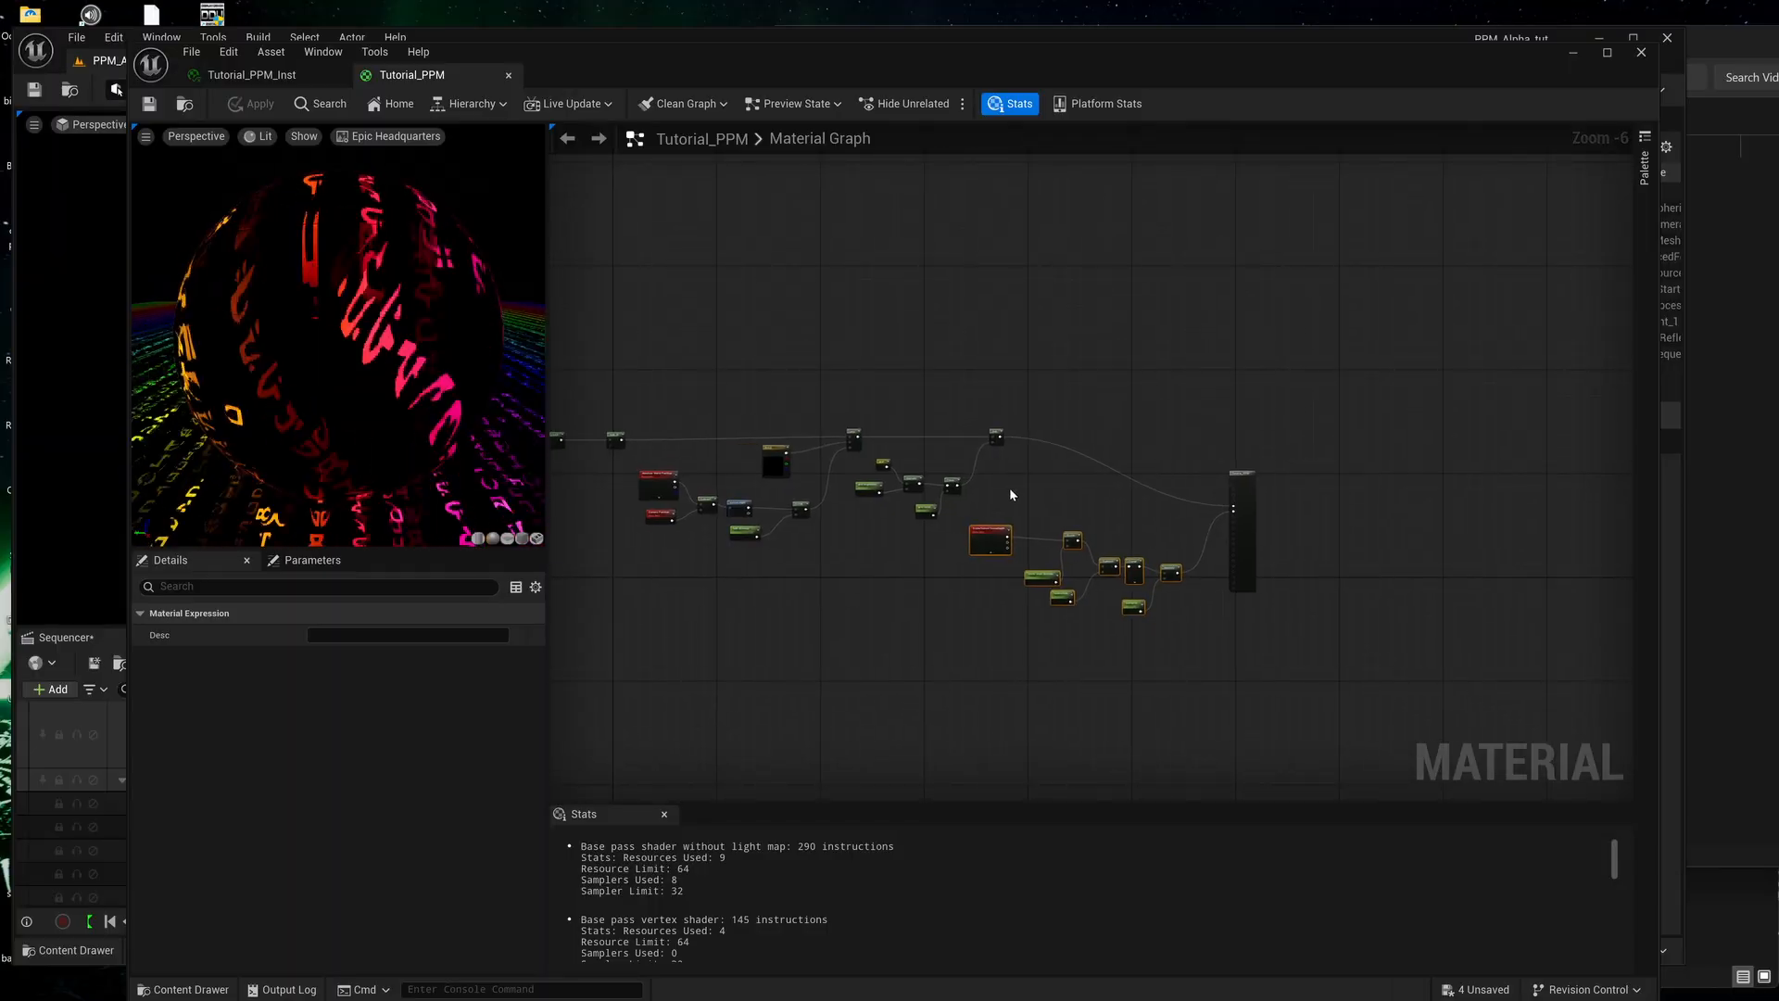
scroll(1193, 533, up, 4)
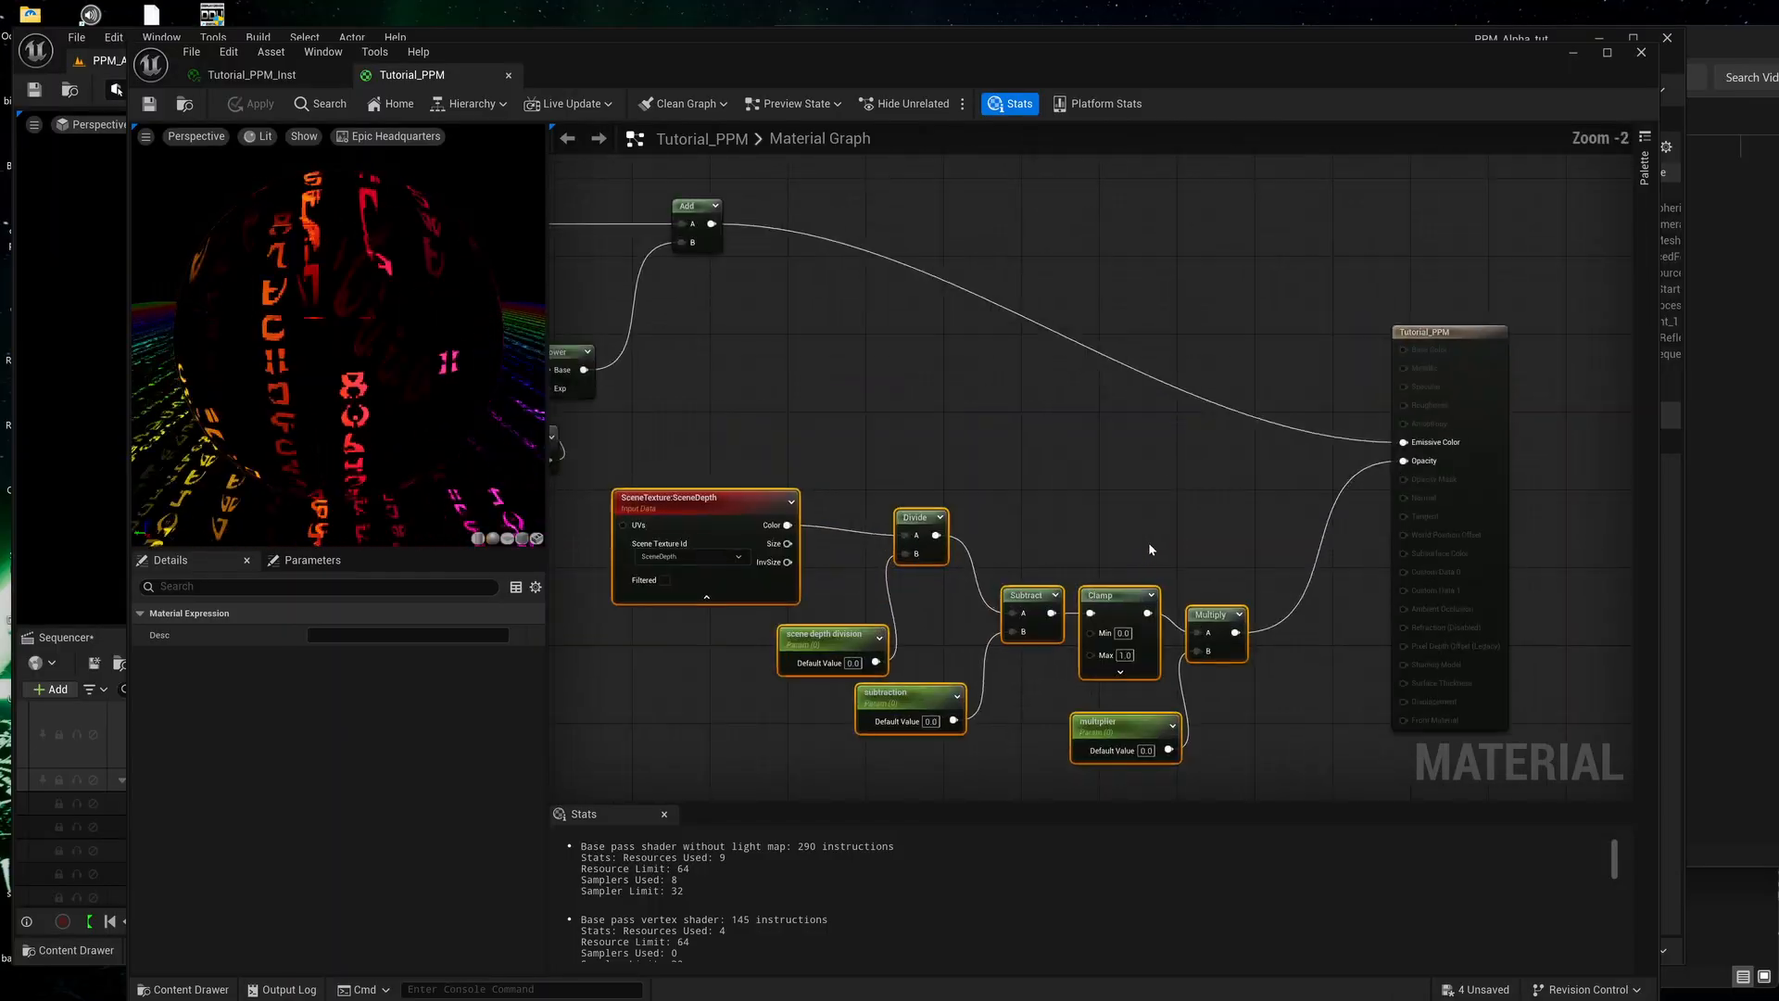
right_drag(1148, 542, 1214, 511)
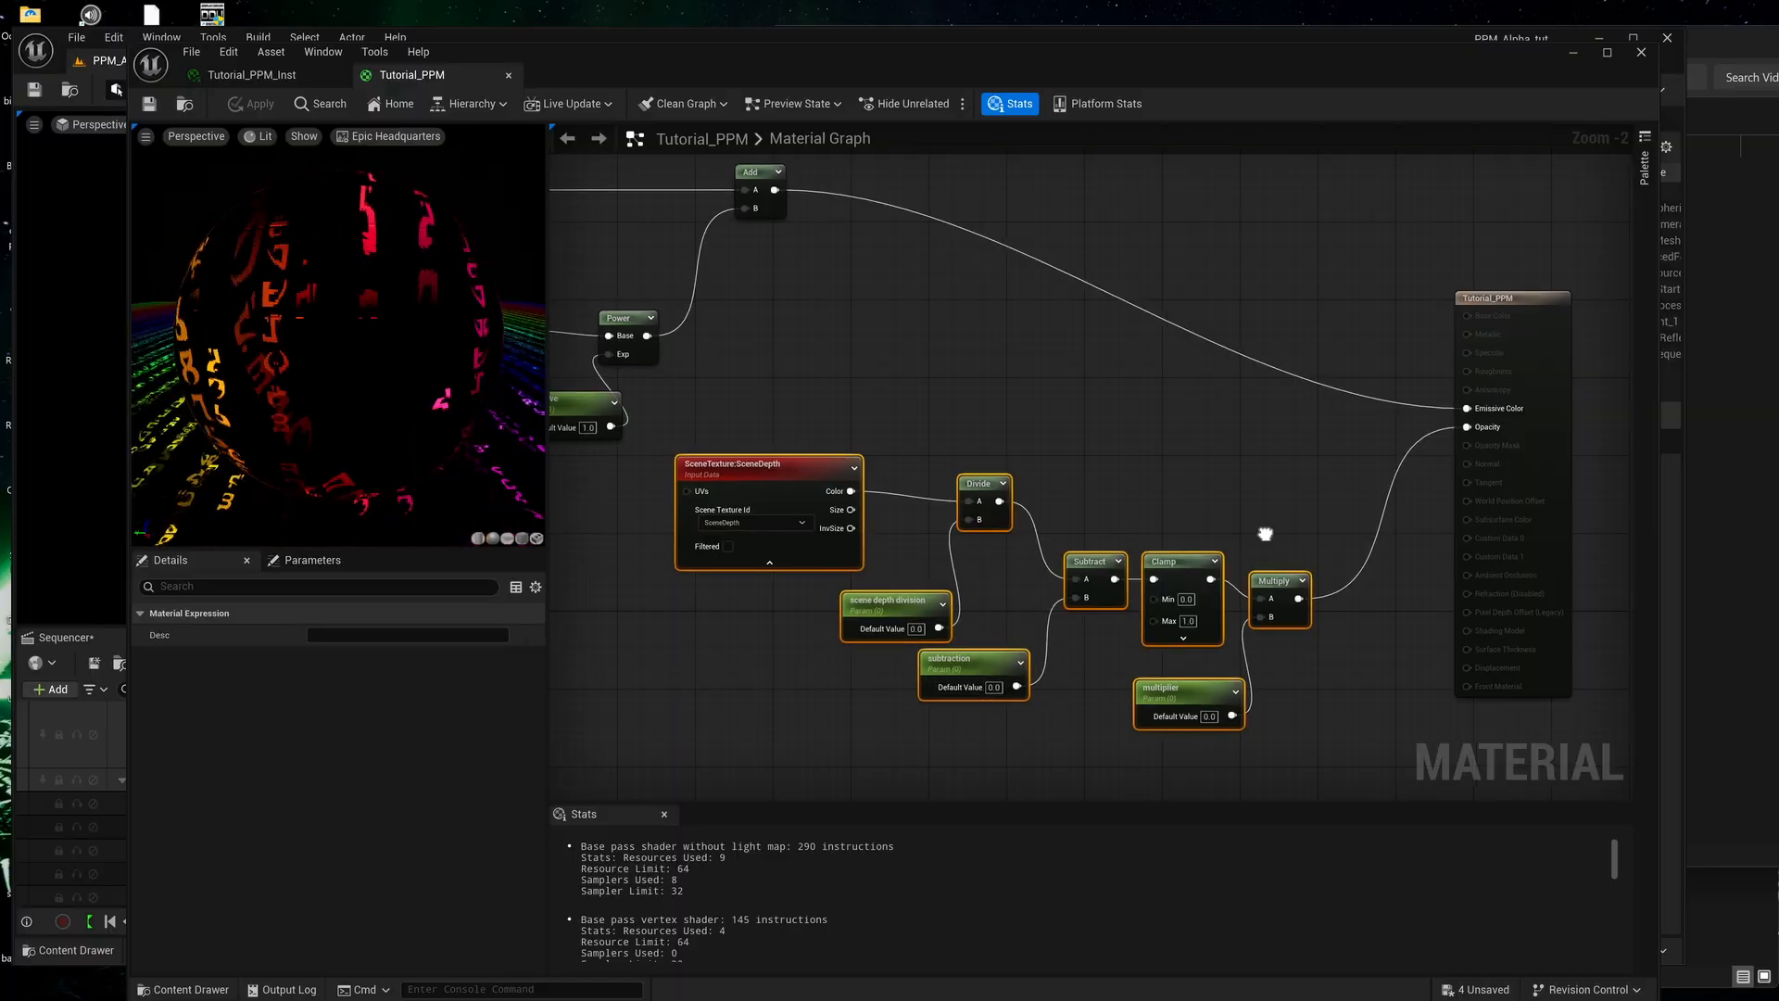
right_drag(1316, 607, 1247, 613)
drag(1234, 604, 1400, 413)
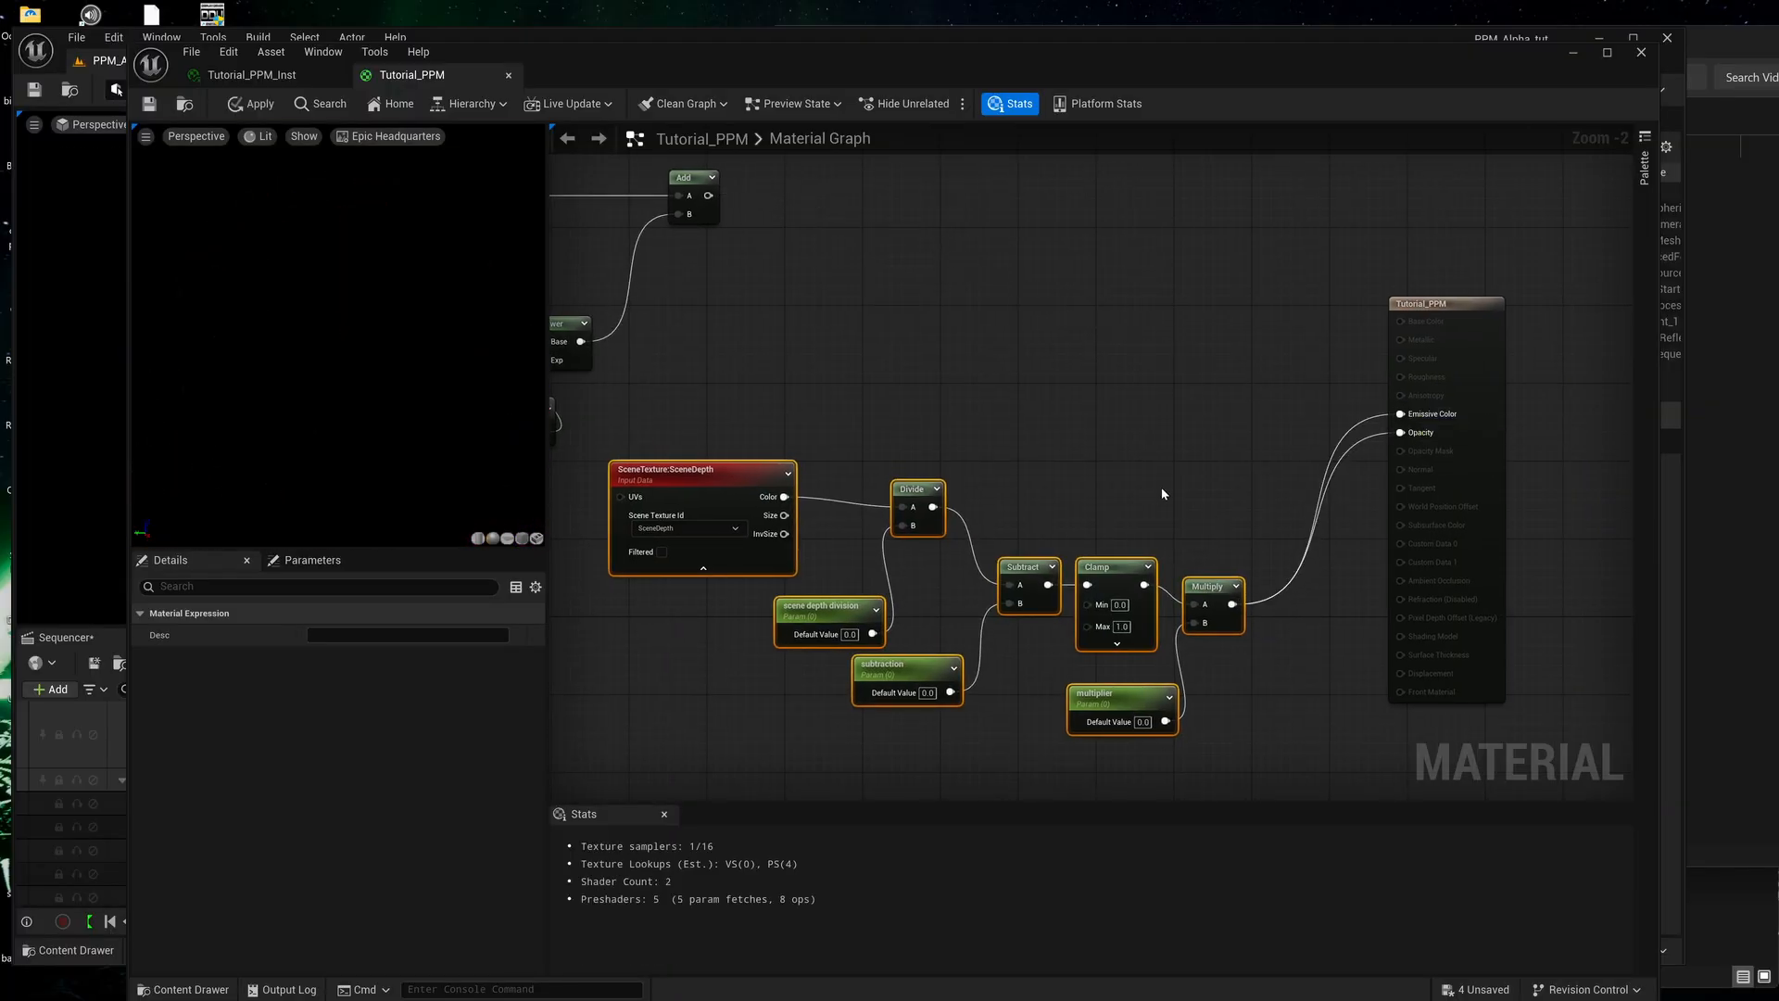
right_drag(1159, 497, 1345, 493)
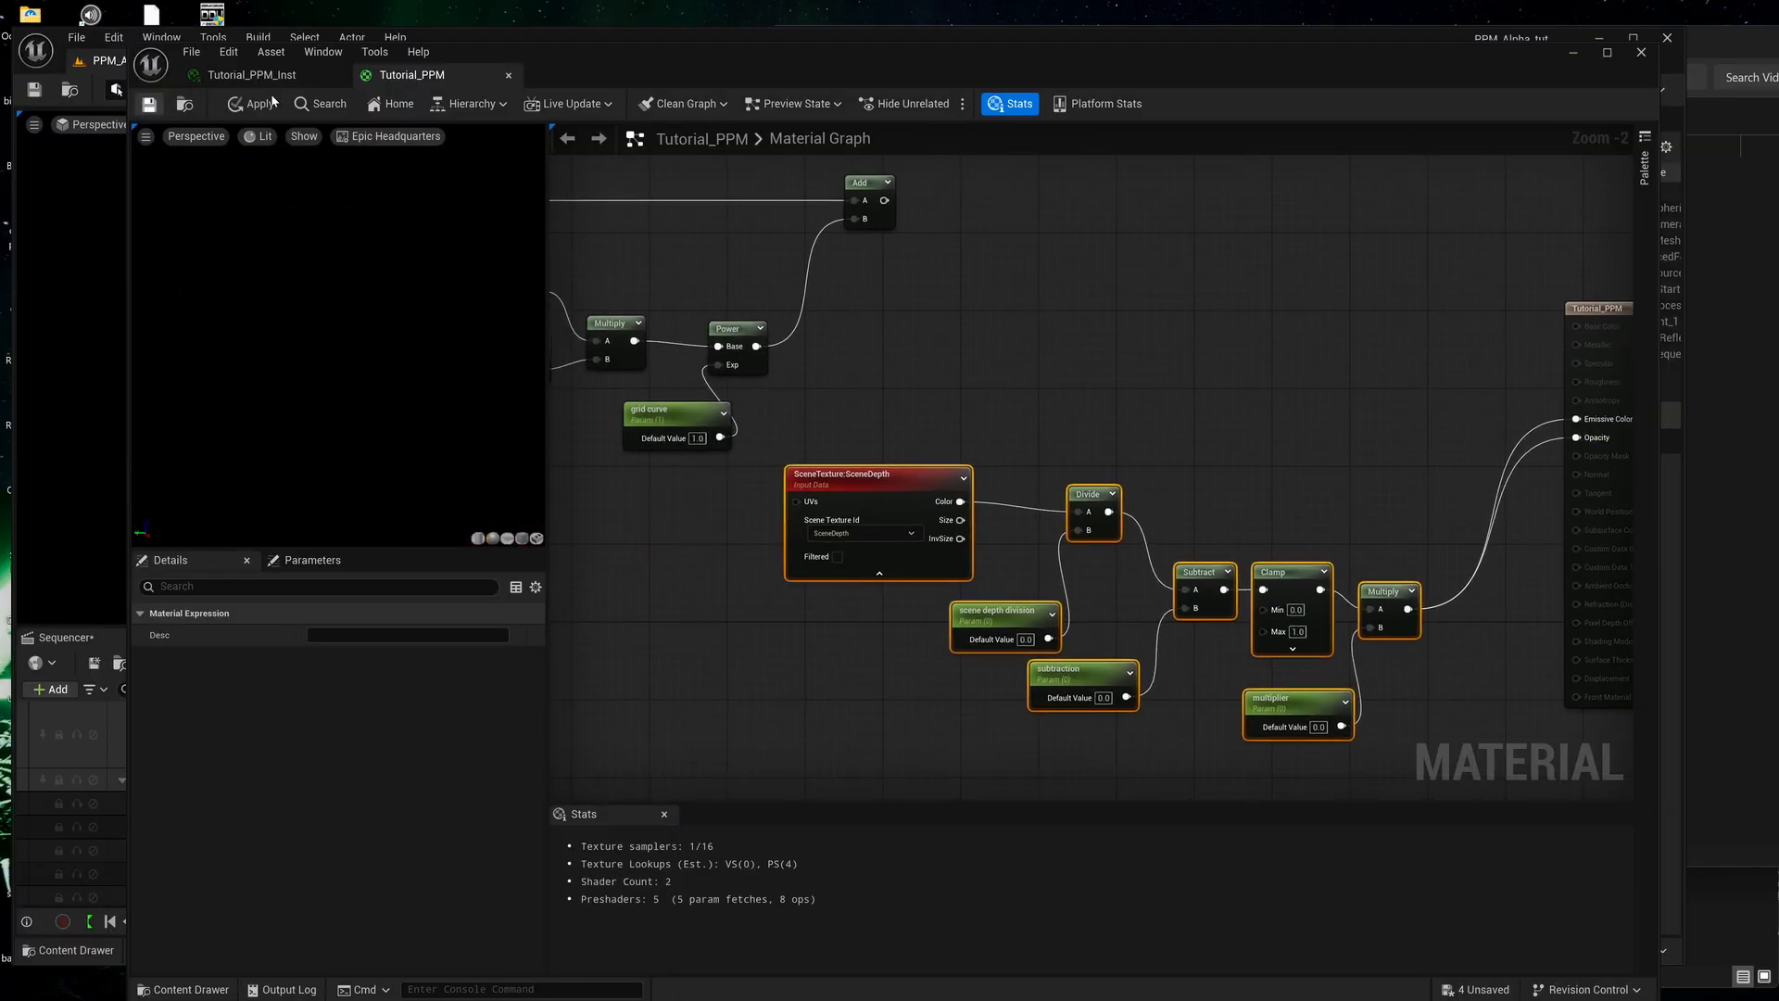
key(ctrl+s)
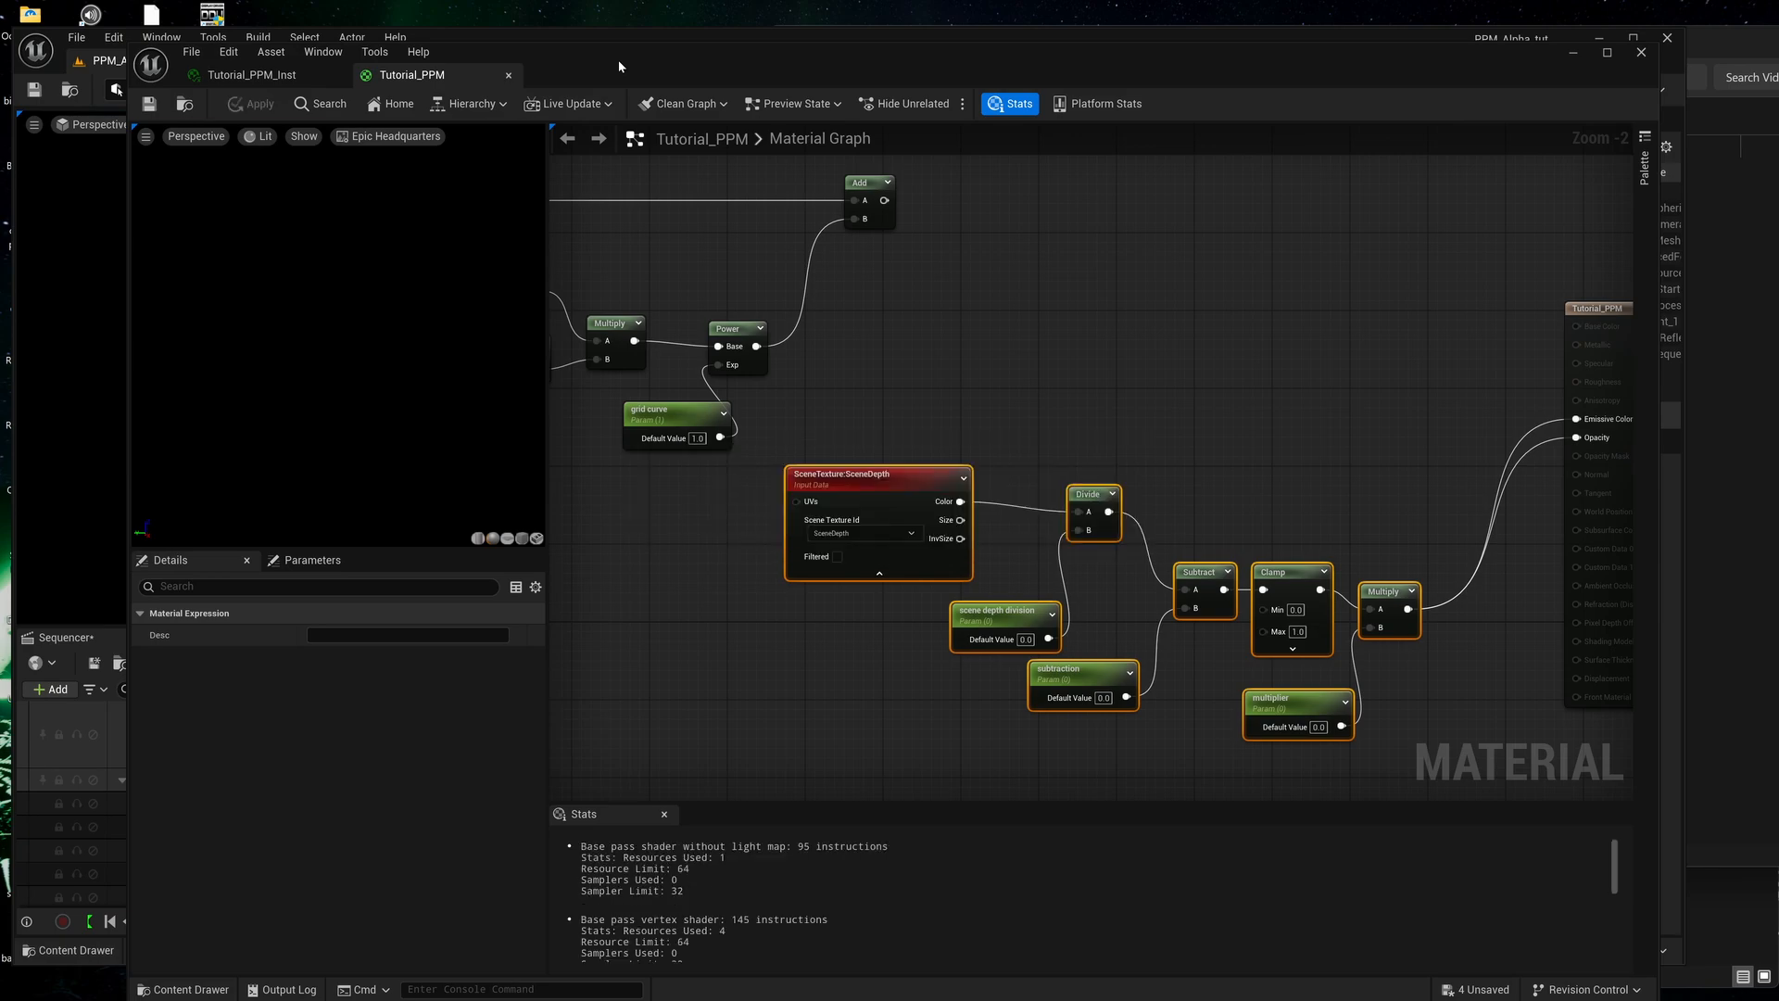
Move the material editor aside to uncover the level viewport, and lower Tutorial_PPM_Inst's scene depth division to about 184.7.
drag(619, 59, 1207, 69)
drag(653, 118, 597, 238)
click(1339, 234)
click(869, 83)
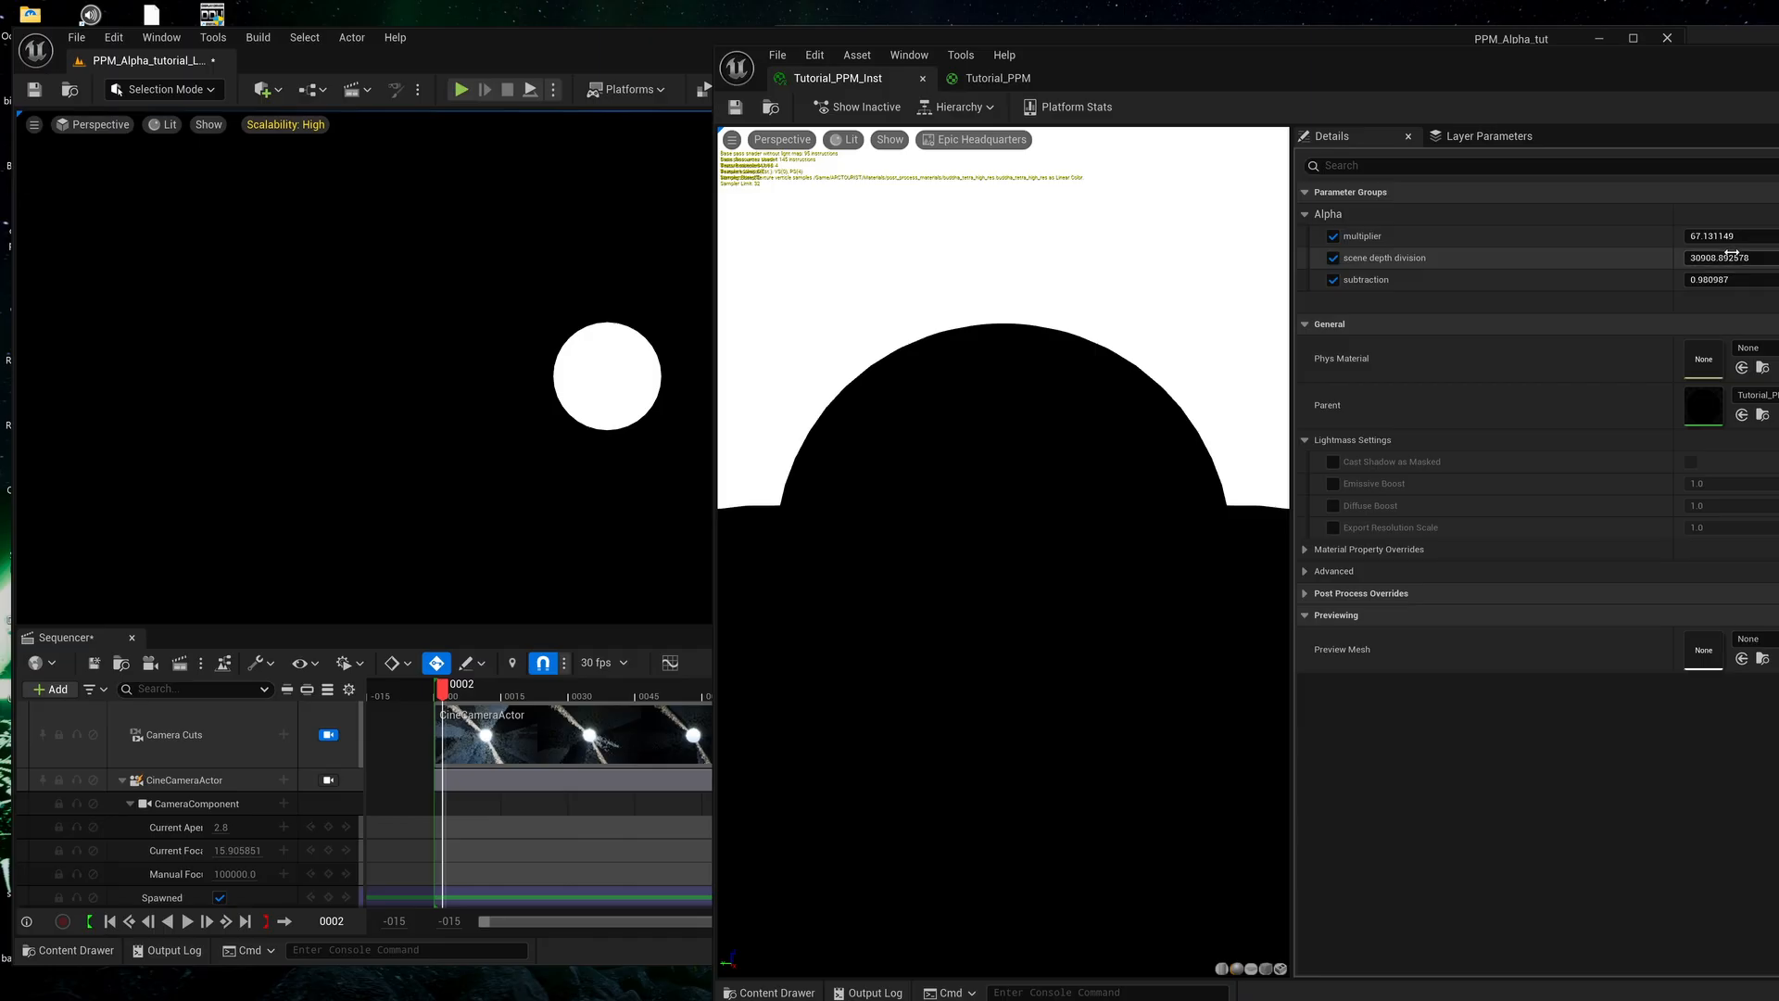
mouse_move(1723, 259)
mouse_down()
mouse_move(1645, 258)
mouse_move(1701, 235)
mouse_move(1714, 279)
mouse_move(1682, 279)
mouse_move(1733, 279)
mouse_move(1712, 279)
mouse_up()
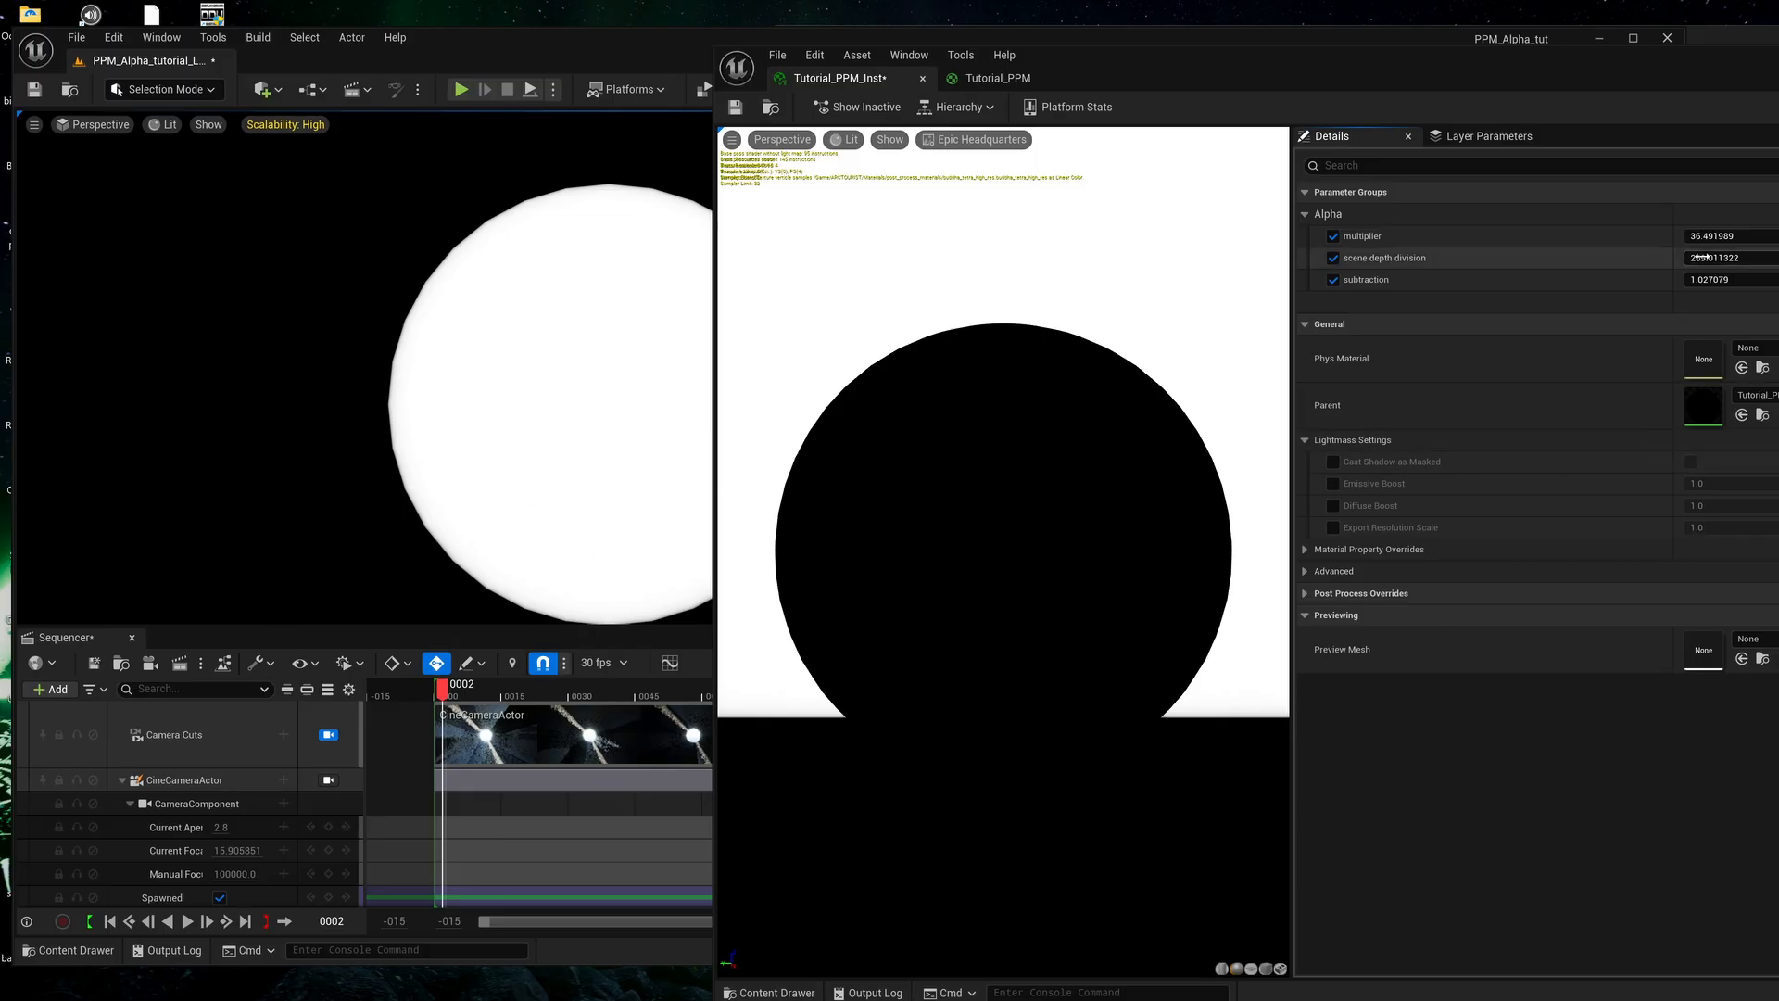
drag(1715, 260, 1694, 259)
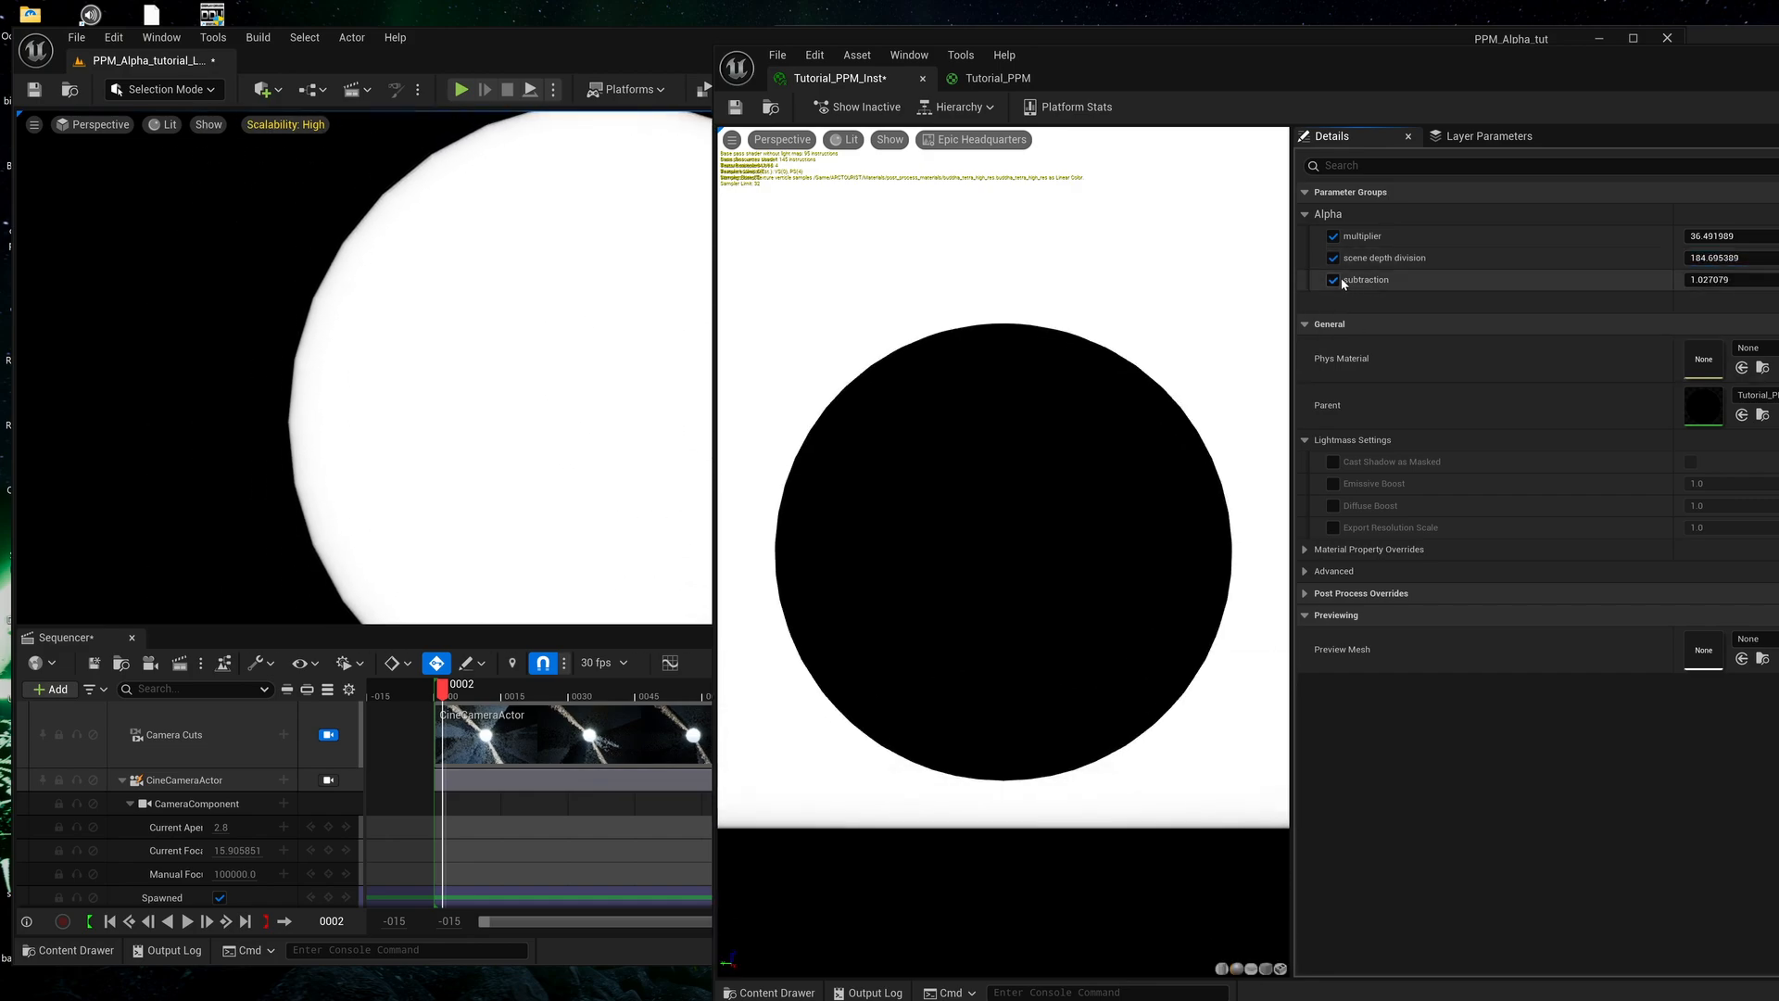
Set the material instance's subtraction to 0 and multiplier to 1, and raise its scene depth division.
click(1723, 280)
text(0)
key(Return)
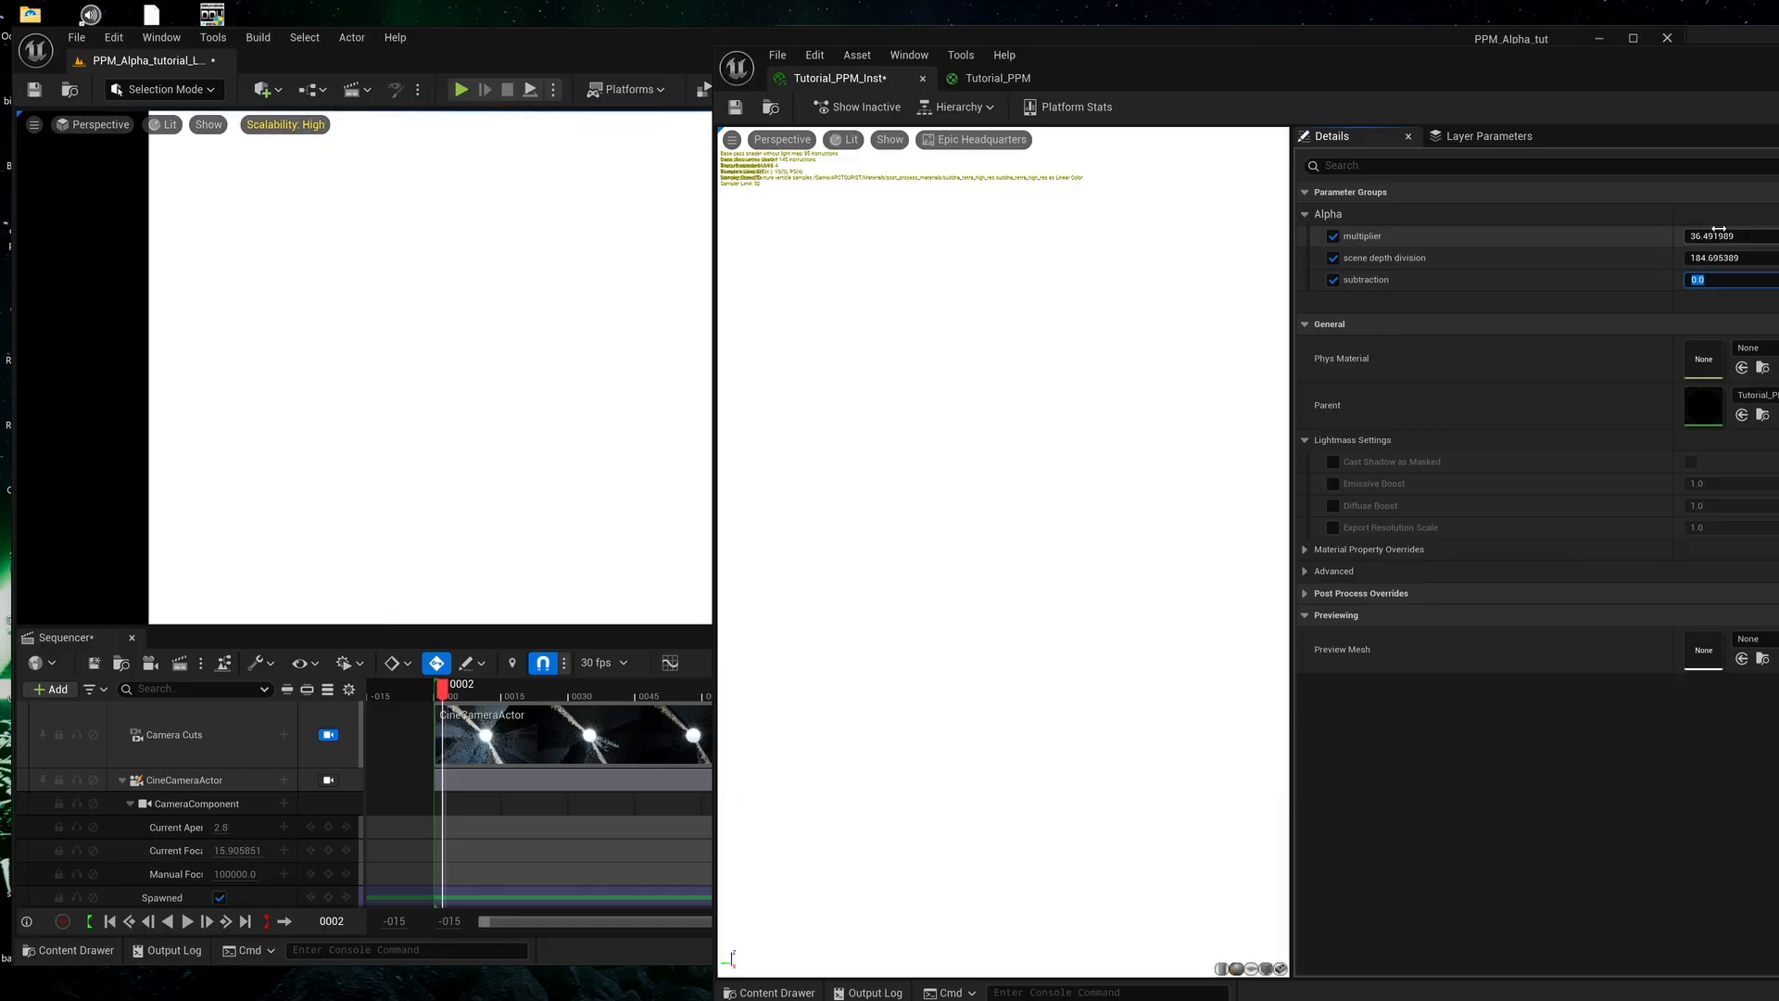
key(Return)
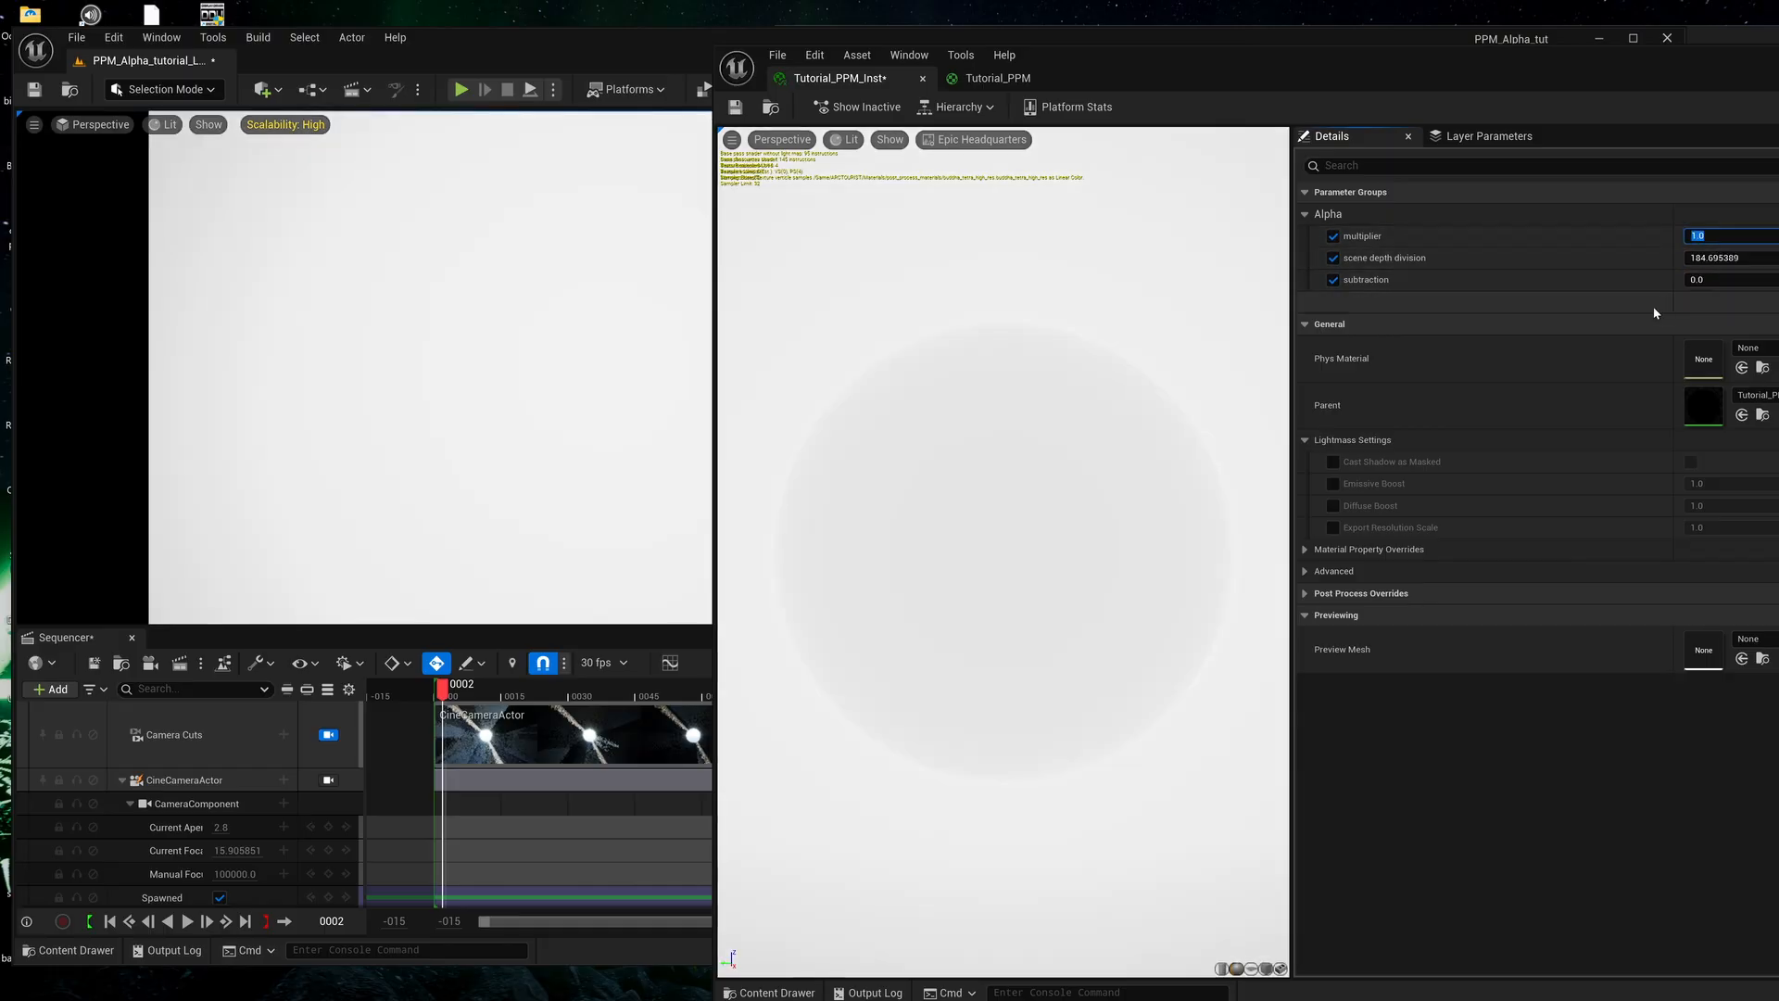
drag(1710, 260, 1754, 259)
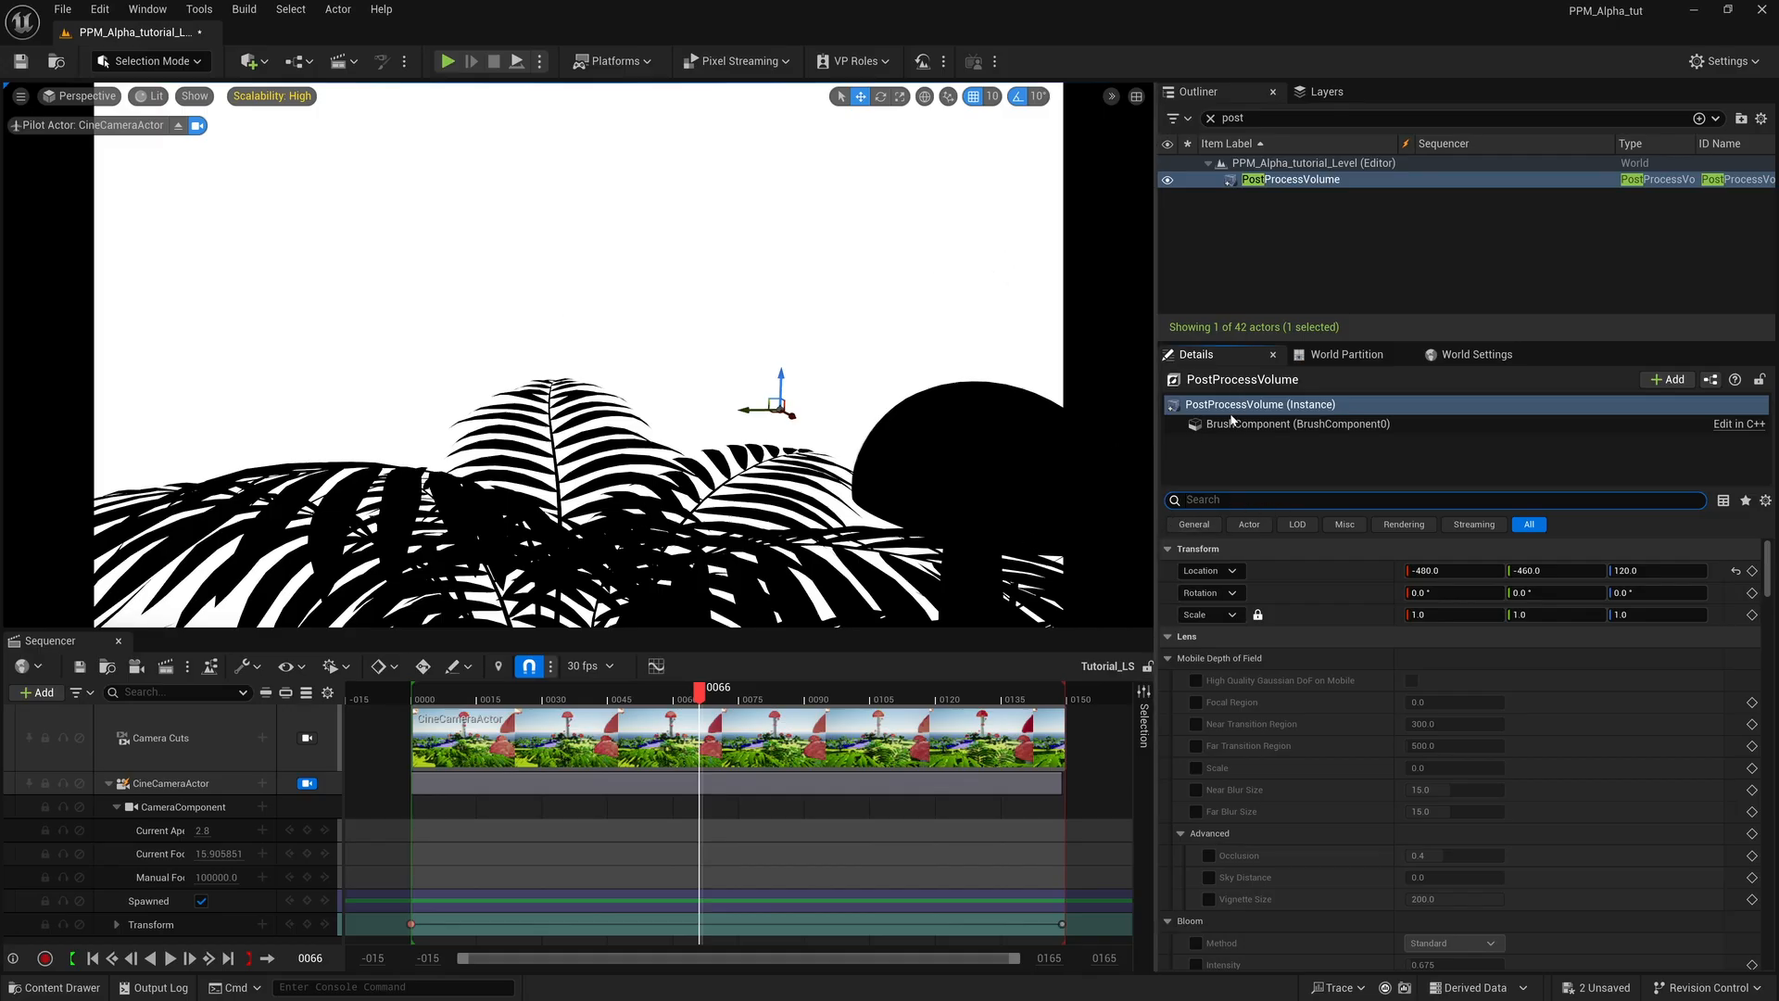
Filter the PostProcessVolume's details by "materi" to find its Post Process Materials array.
click(1236, 413)
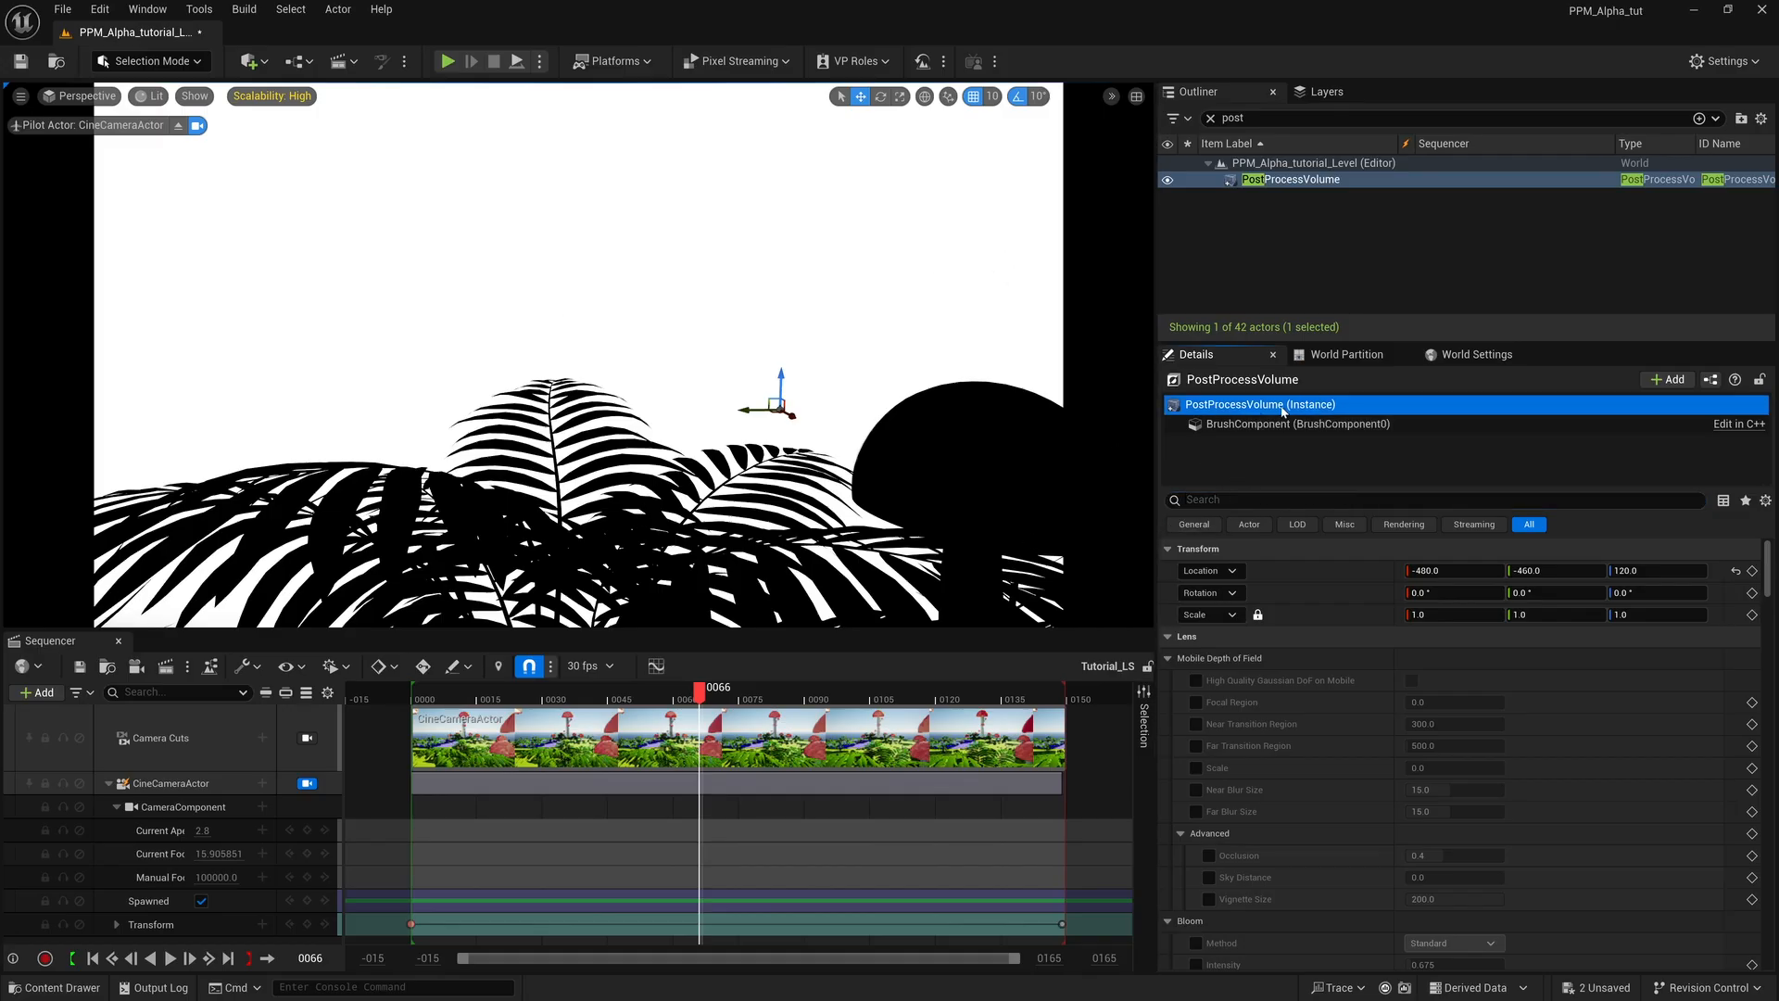
click(1224, 499)
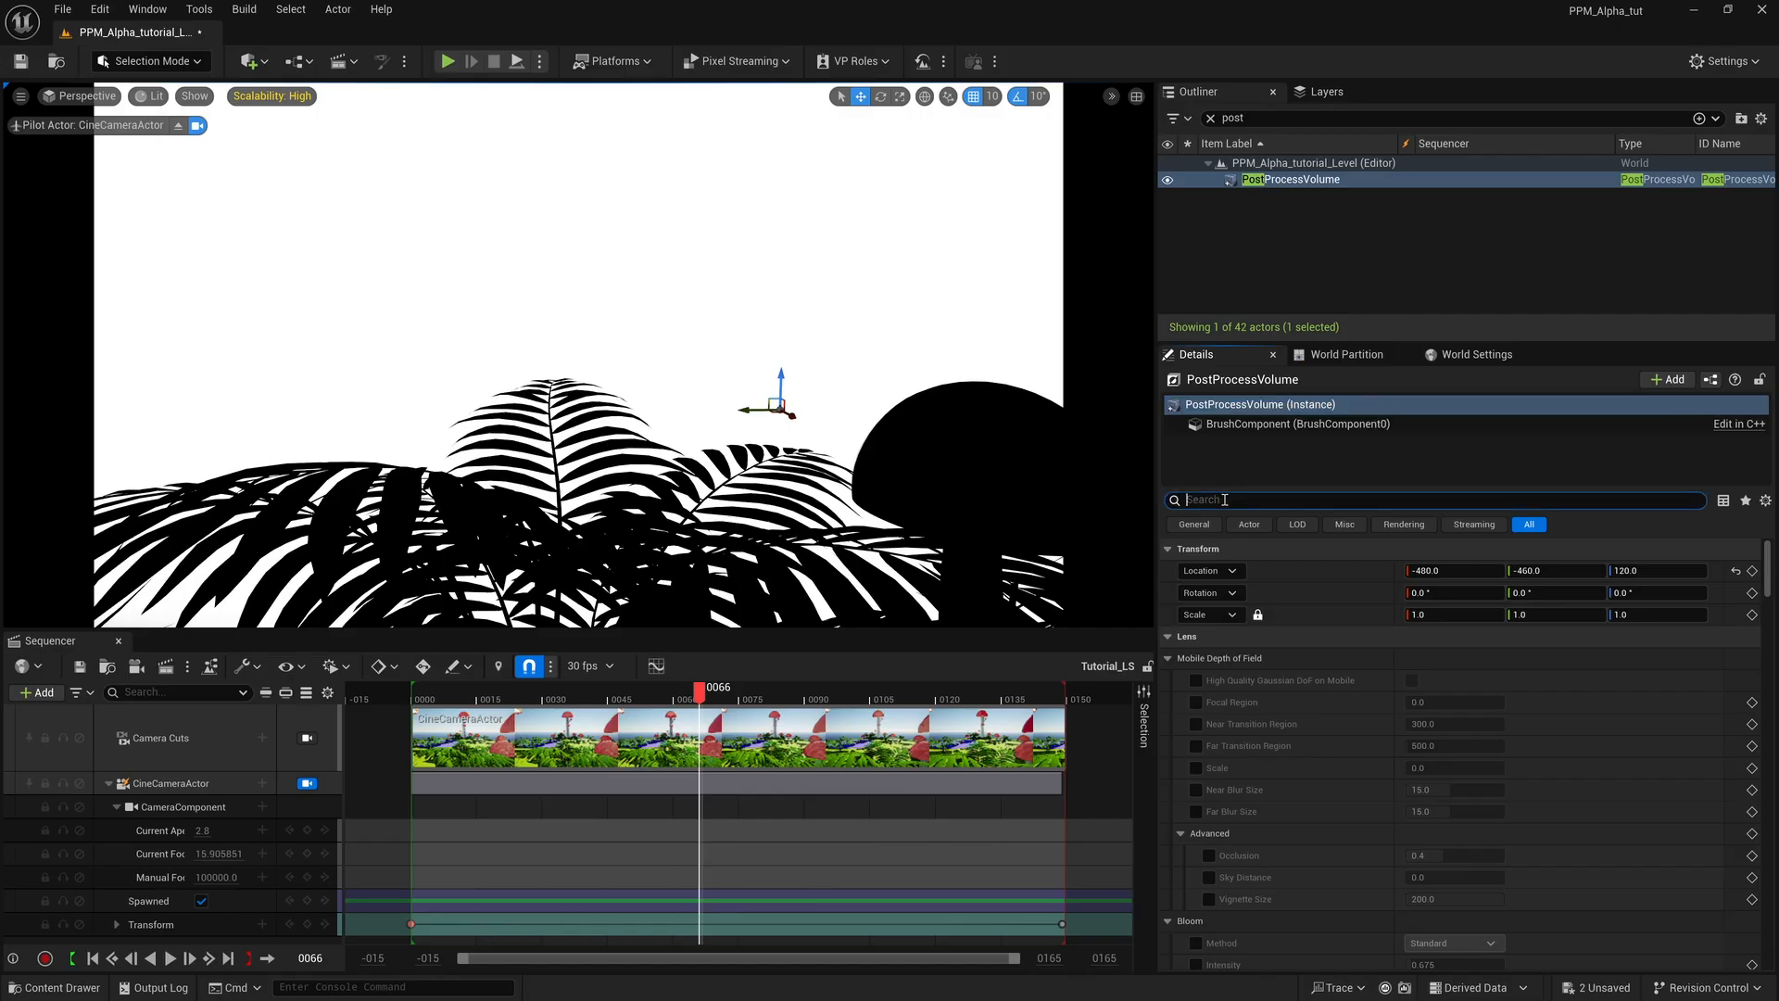
text(ma)
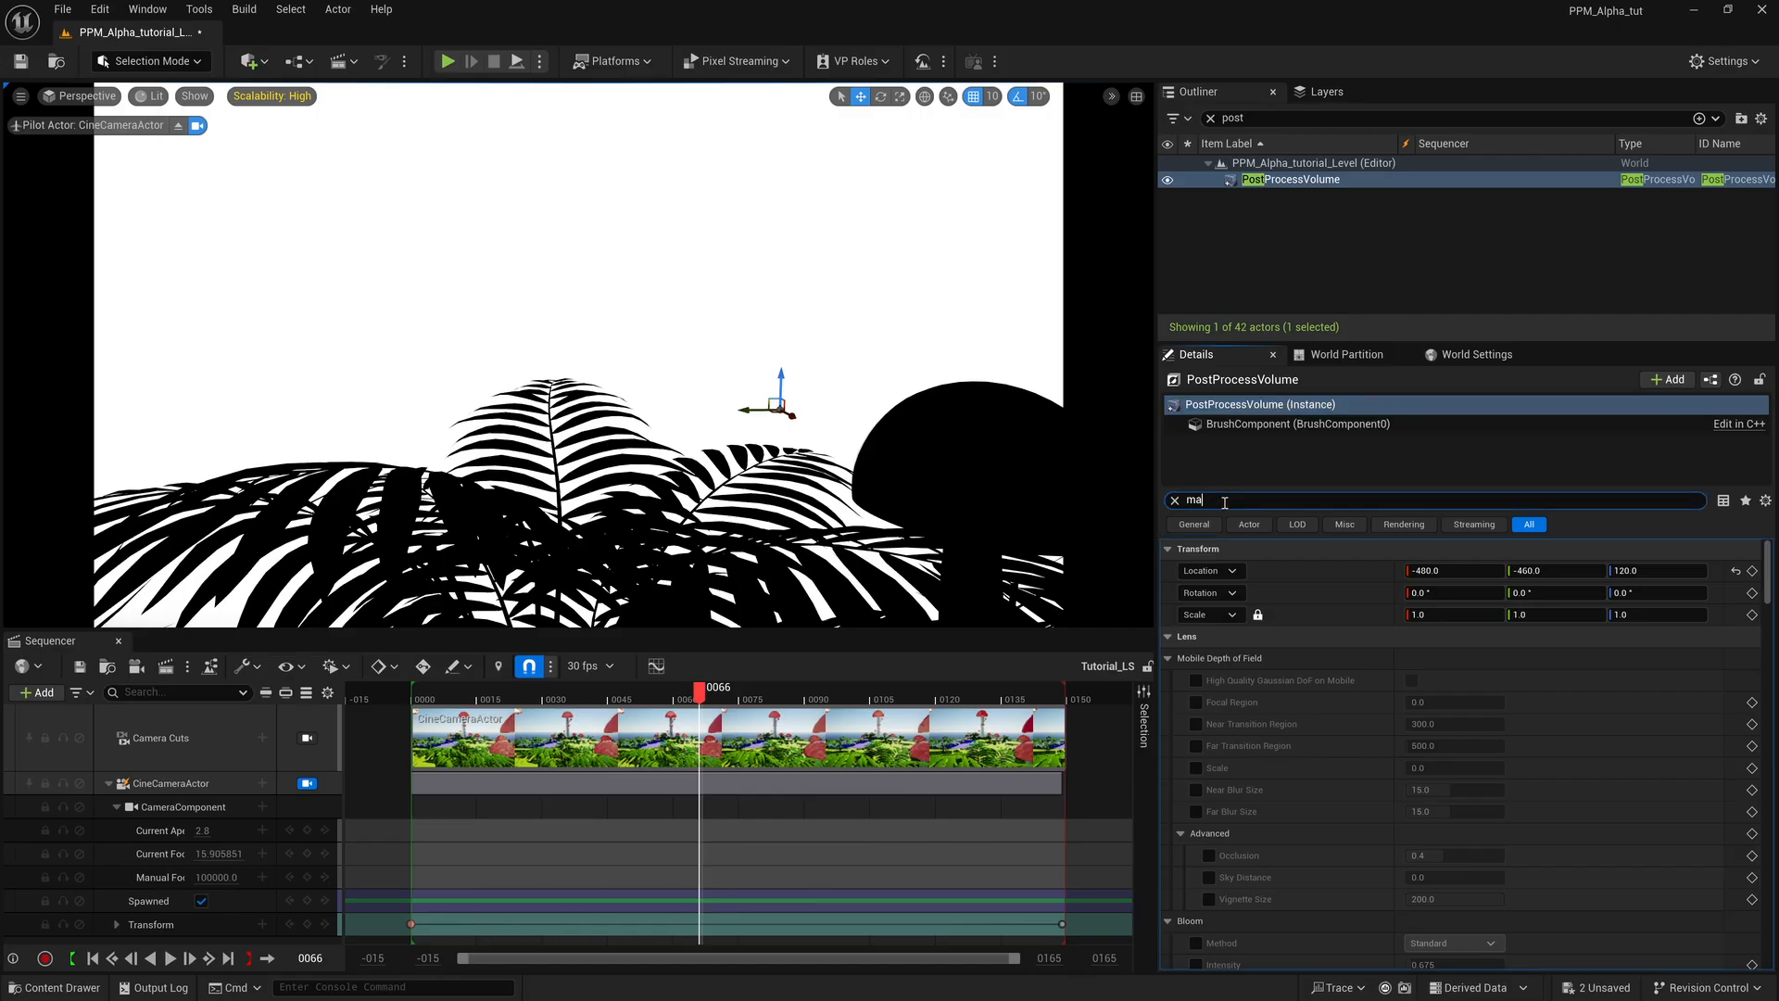
text(teri)
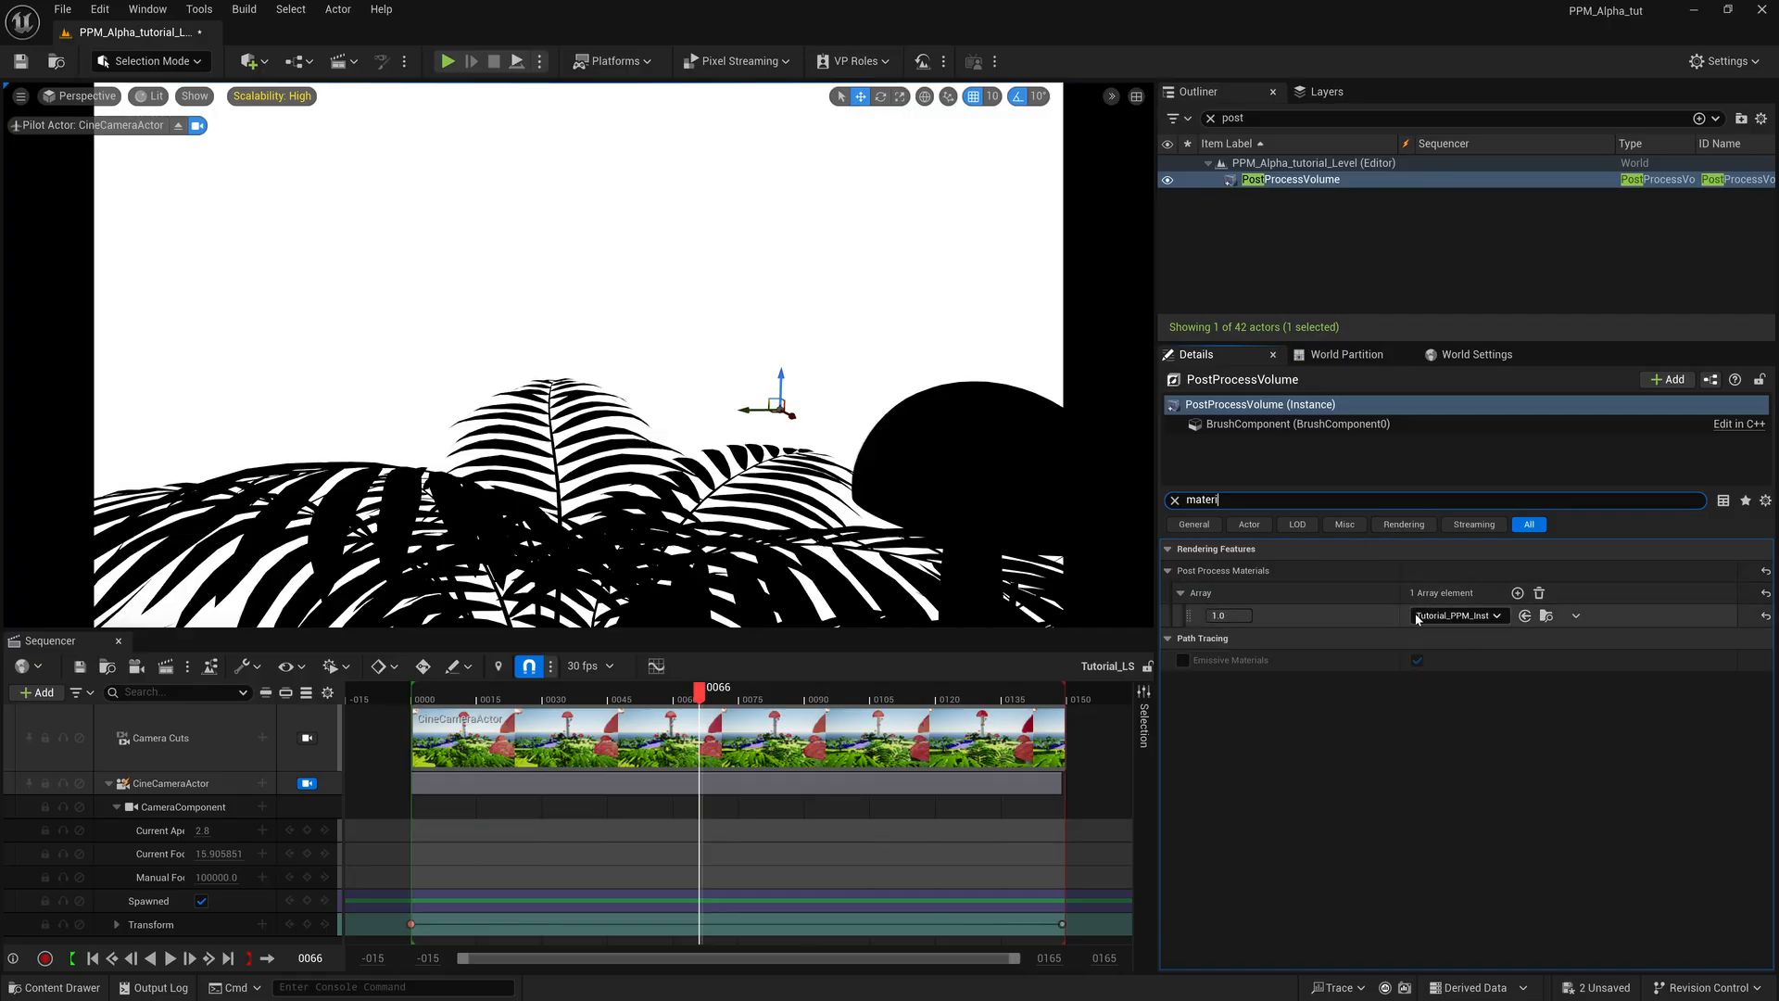
Switch off the Tutorial_PPM_Inst array element's weight to compare the plain scene, and restore the weight to 1.
click(1228, 617)
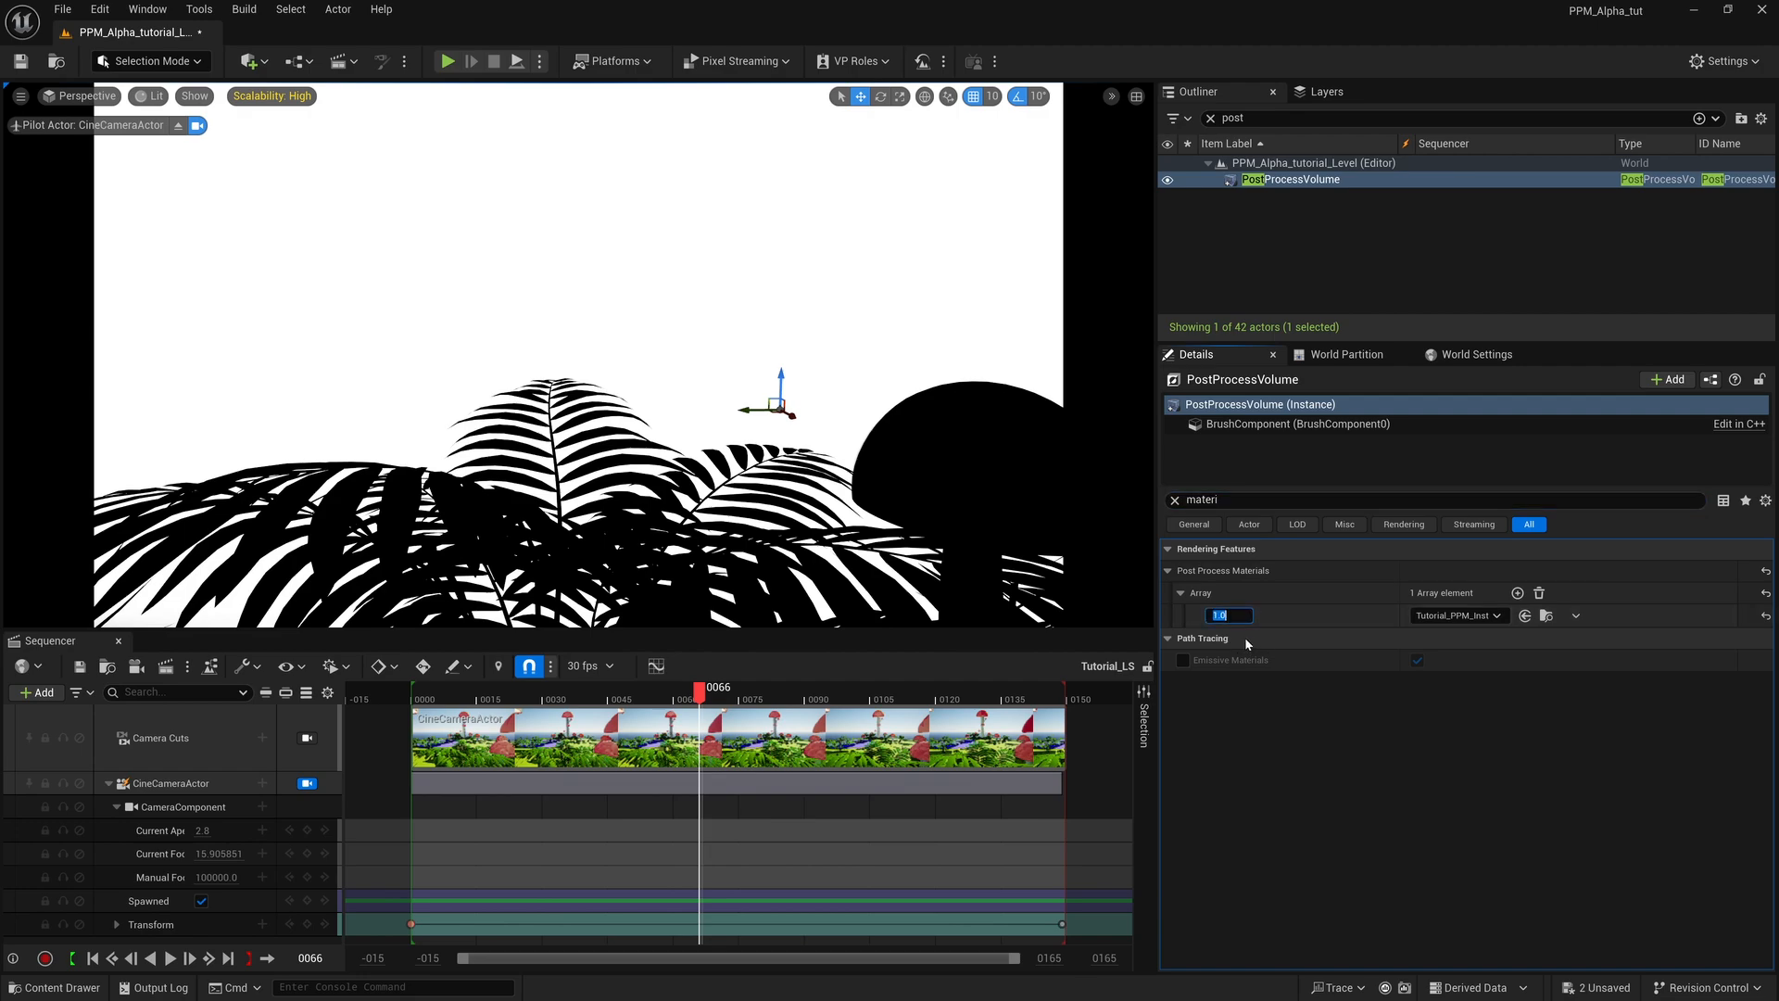
key(Return)
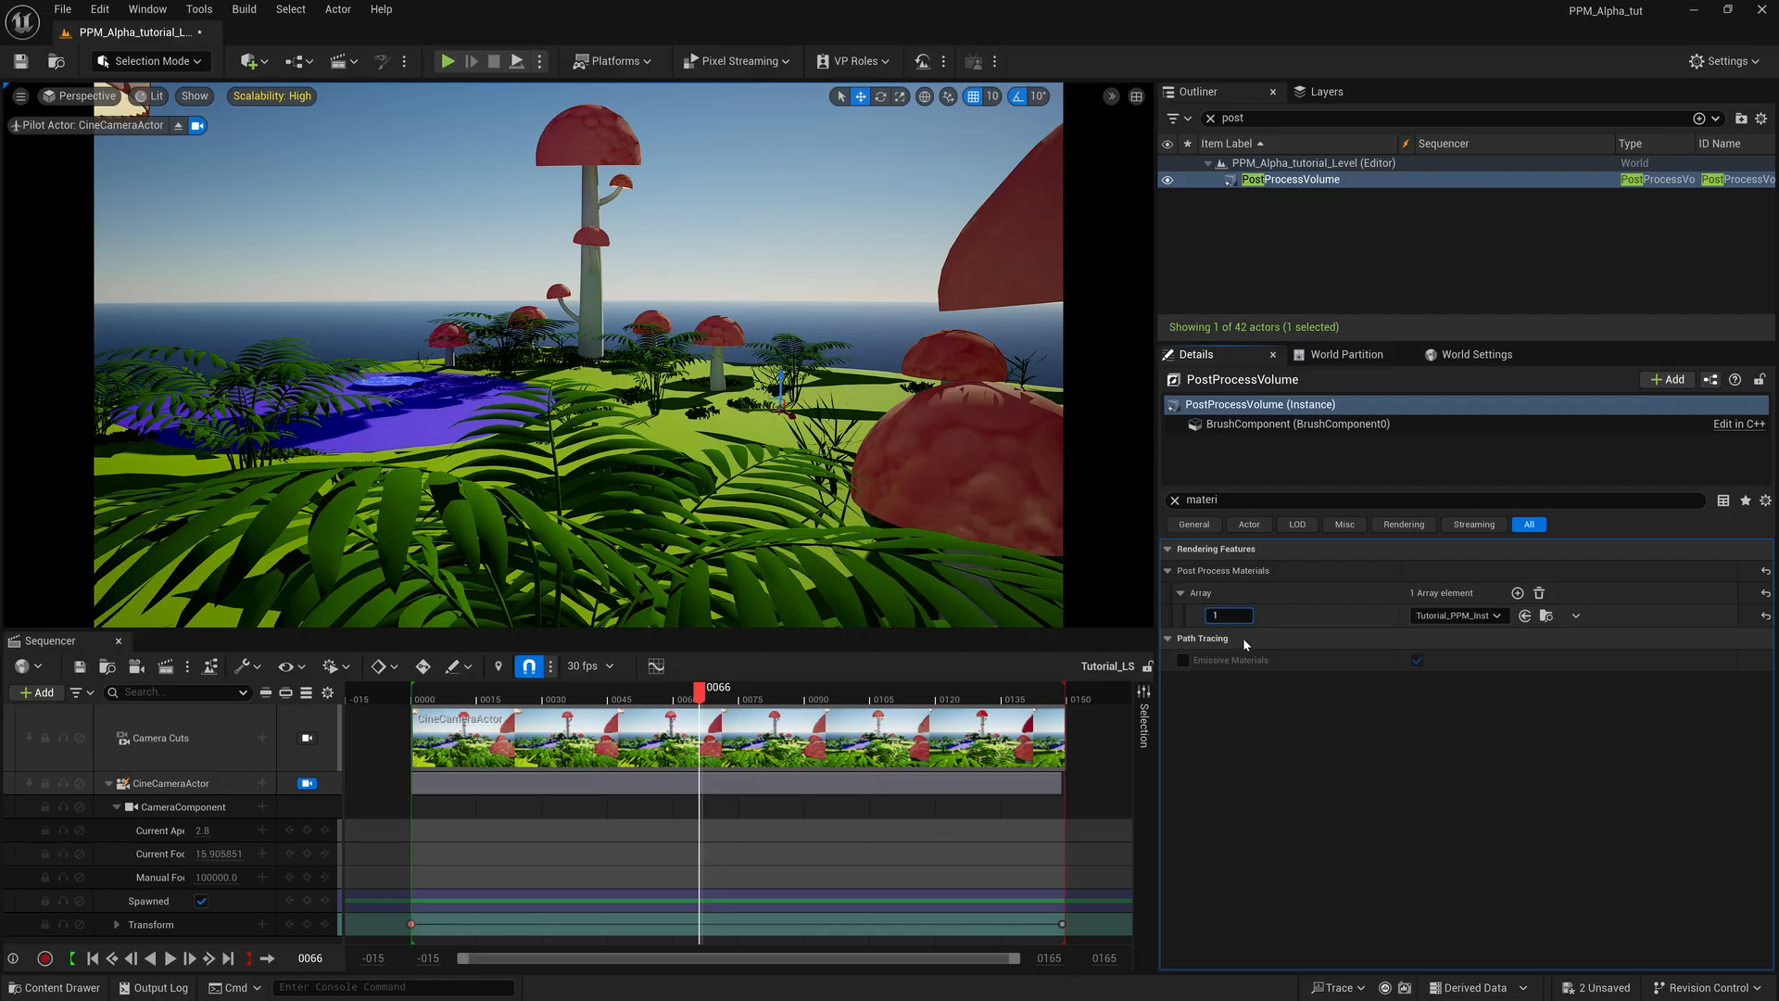
text(1)
key(Return)
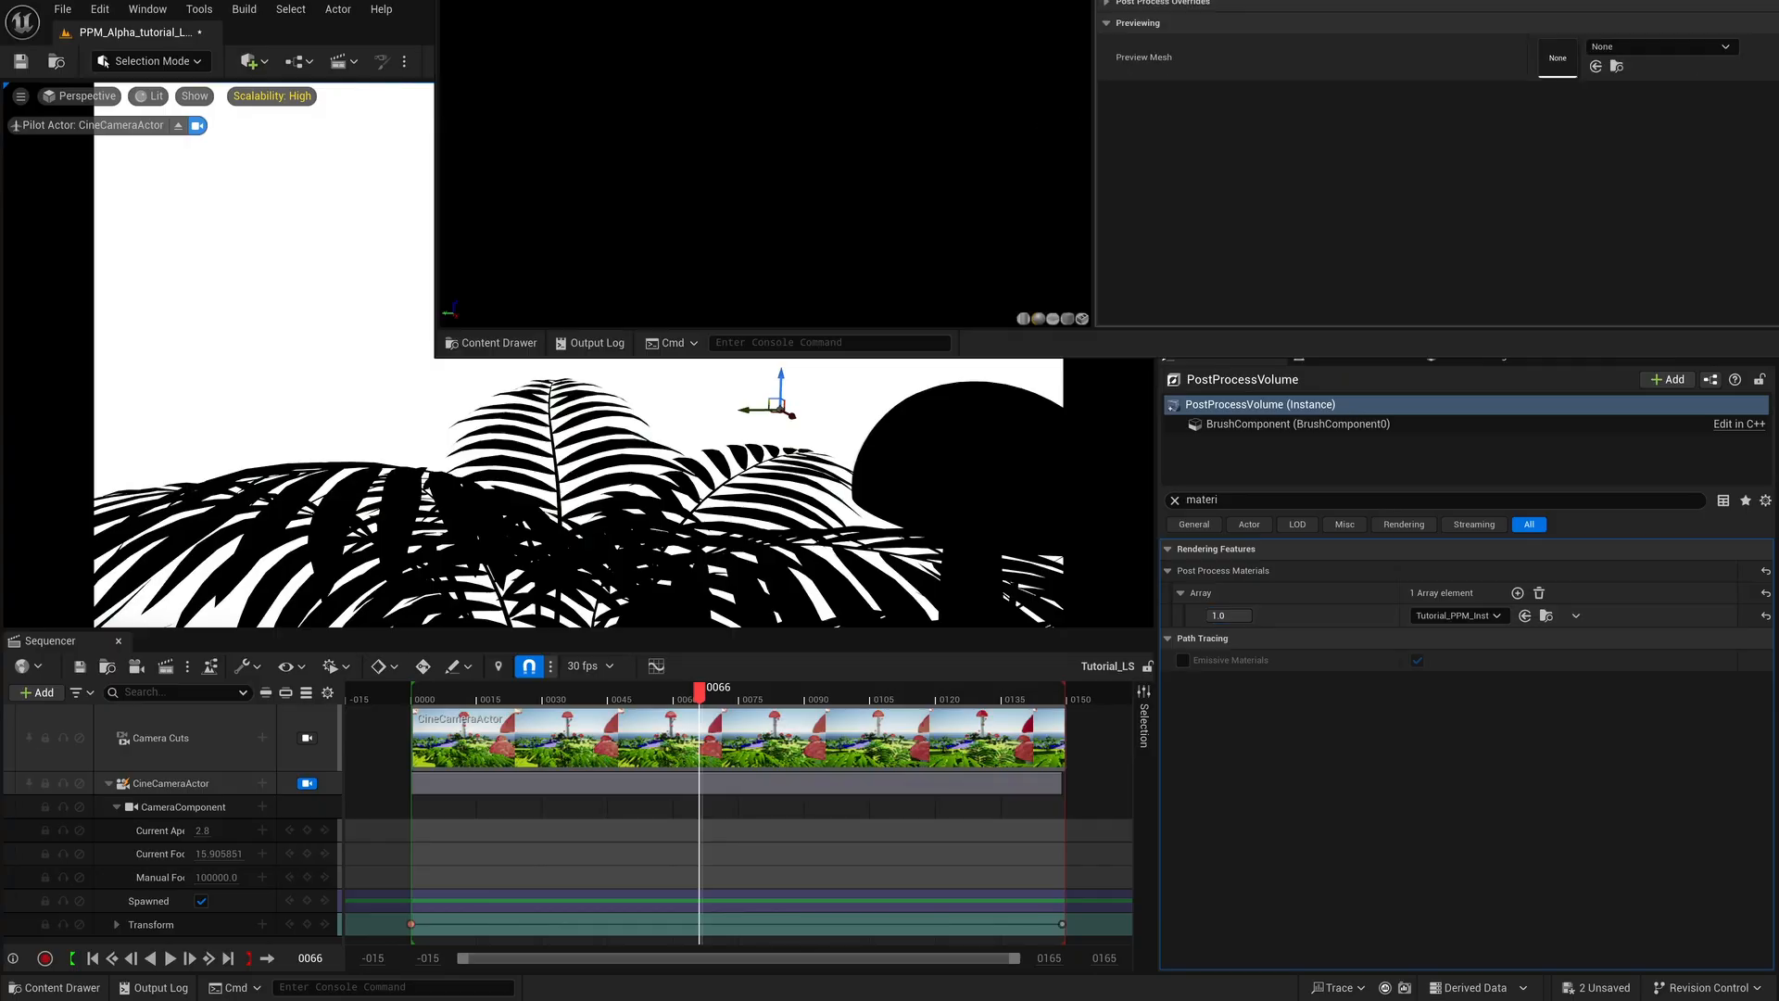
Bring the Tutorial_PPM_Inst editor into view beside the level viewport and adjust its scene depth division.
drag(1351, 0, 1363, 89)
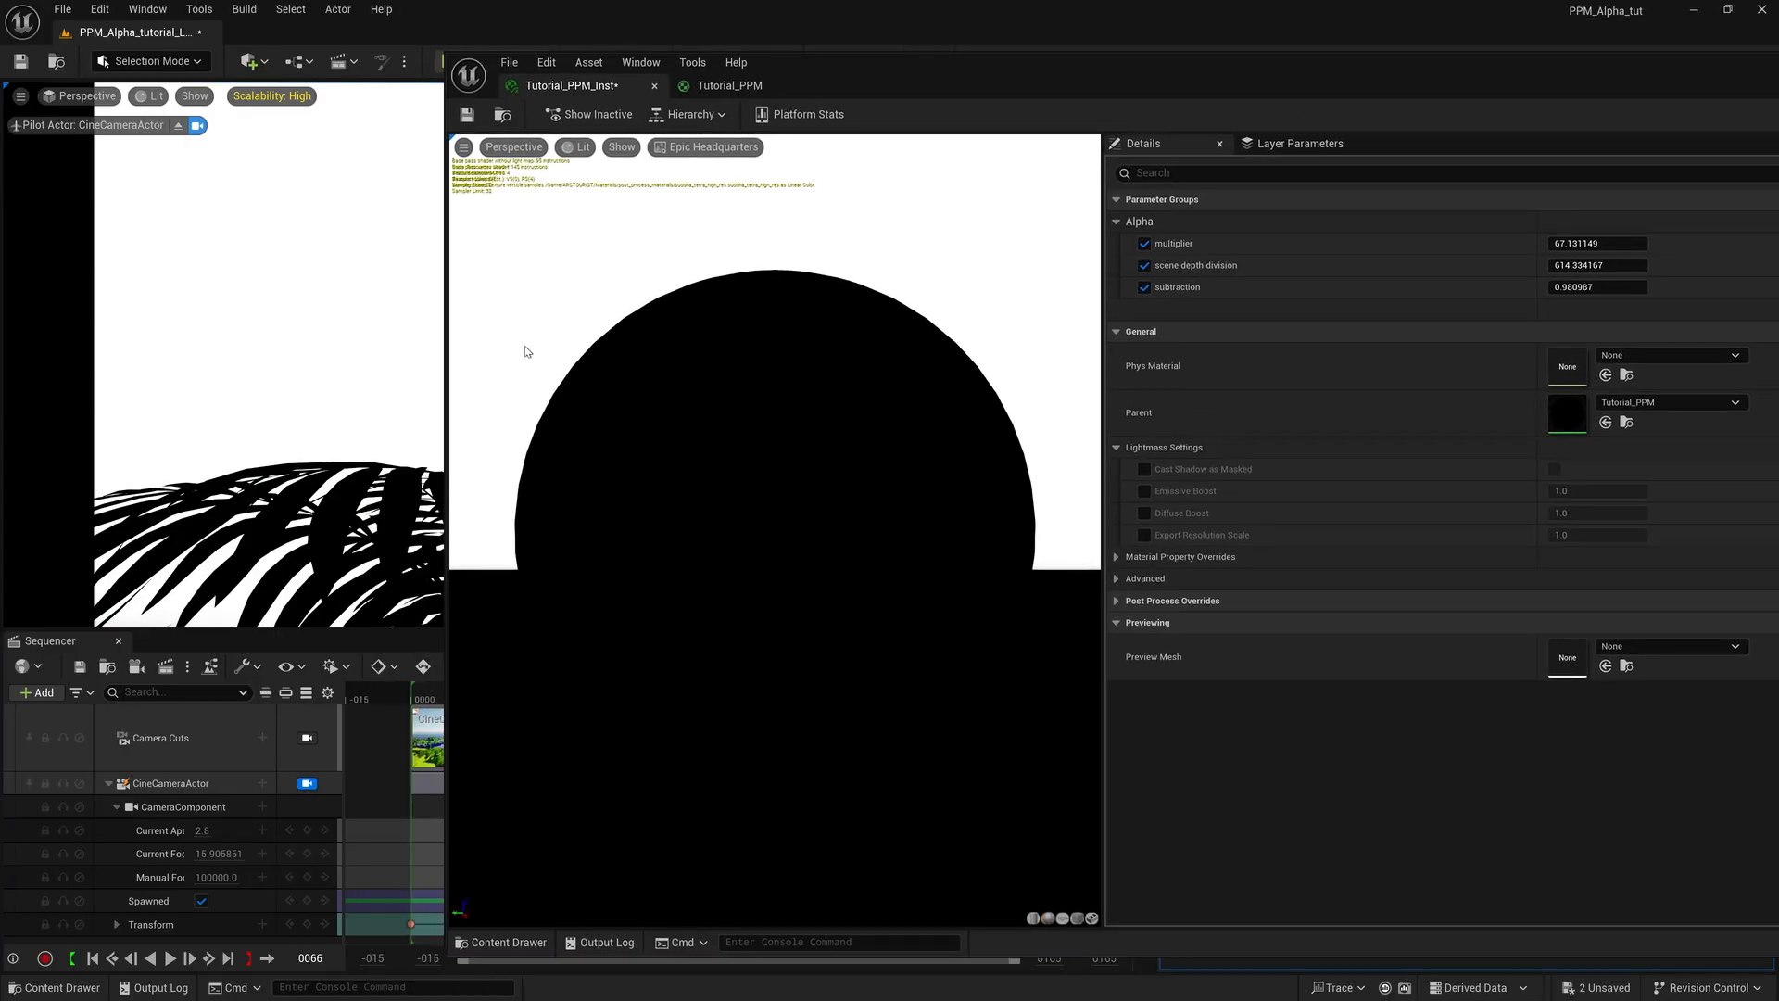
drag(446, 344, 973, 344)
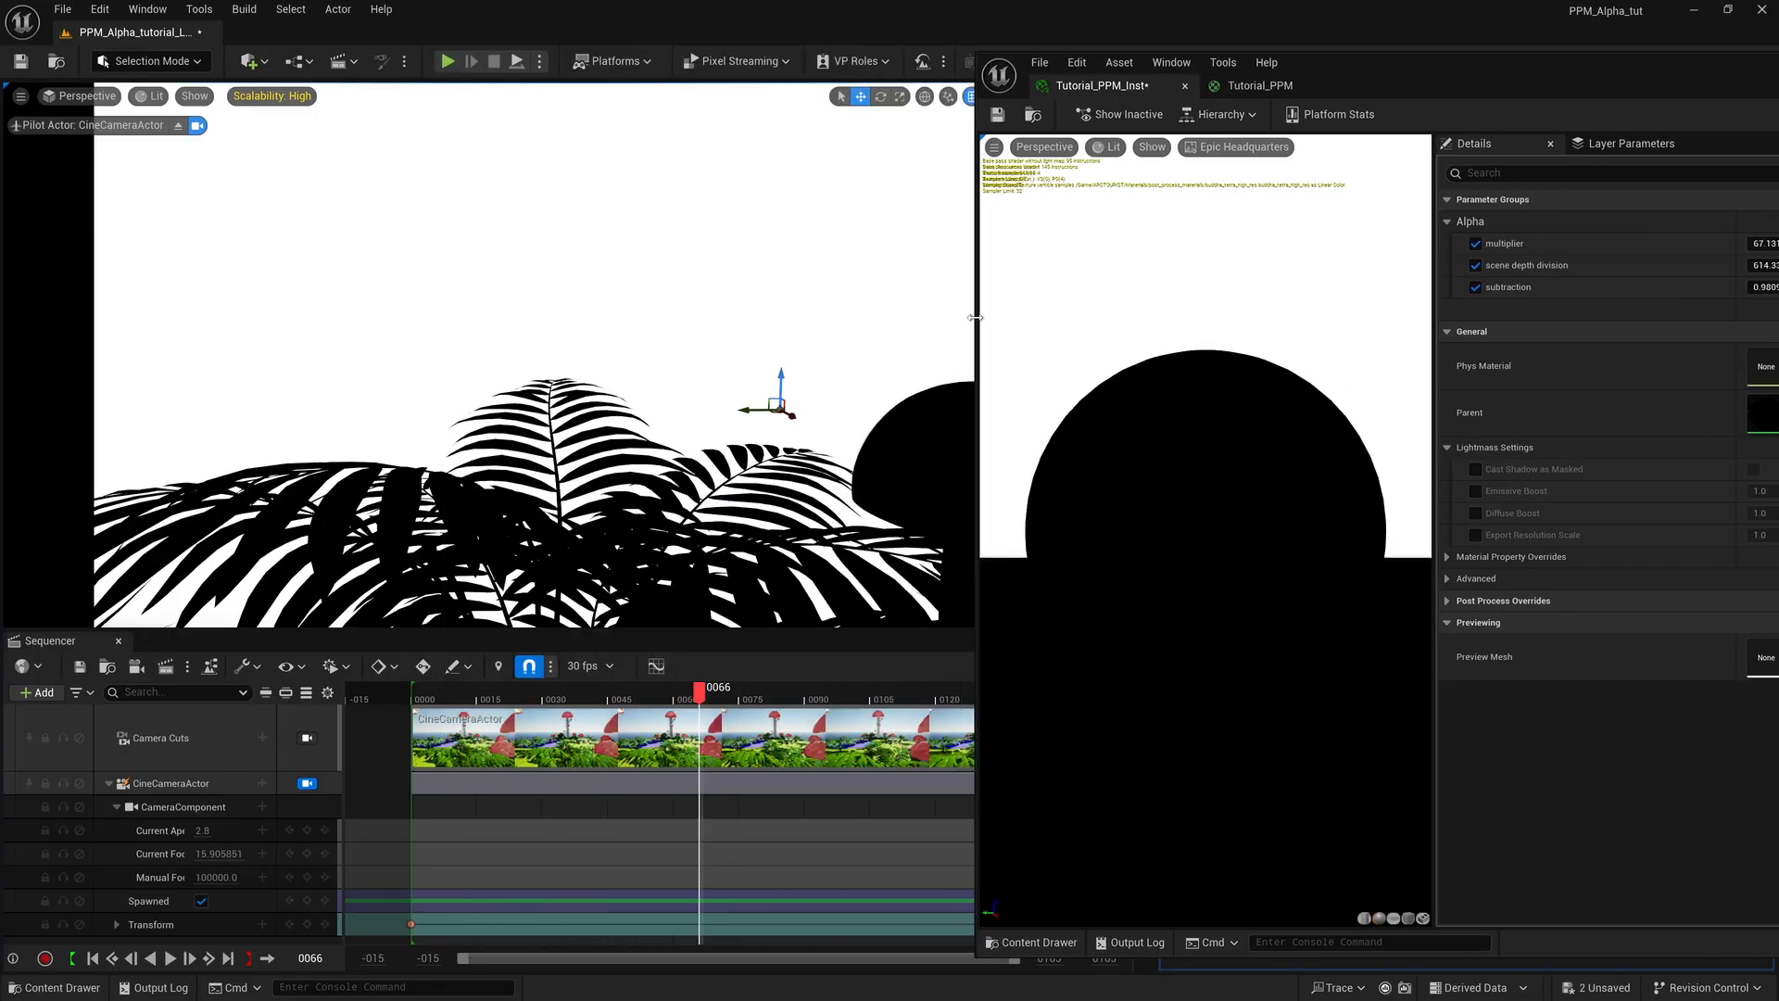
drag(1570, 85, 1318, 124)
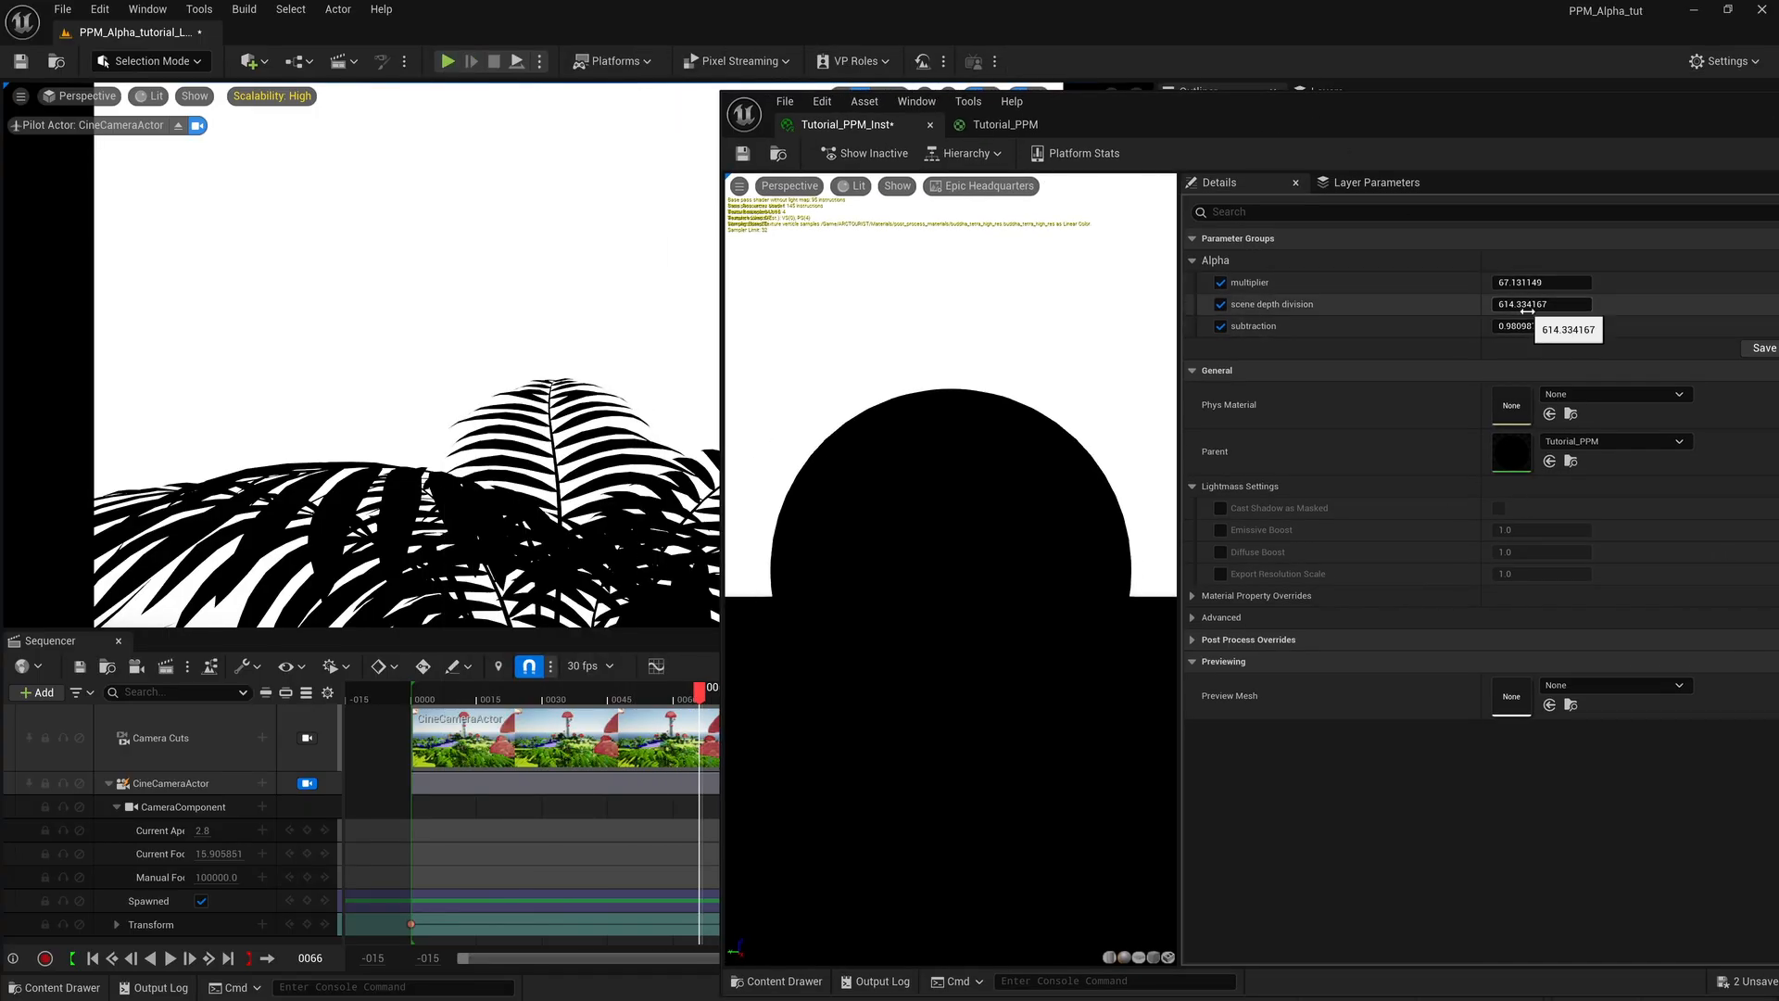
drag(1541, 304, 1575, 304)
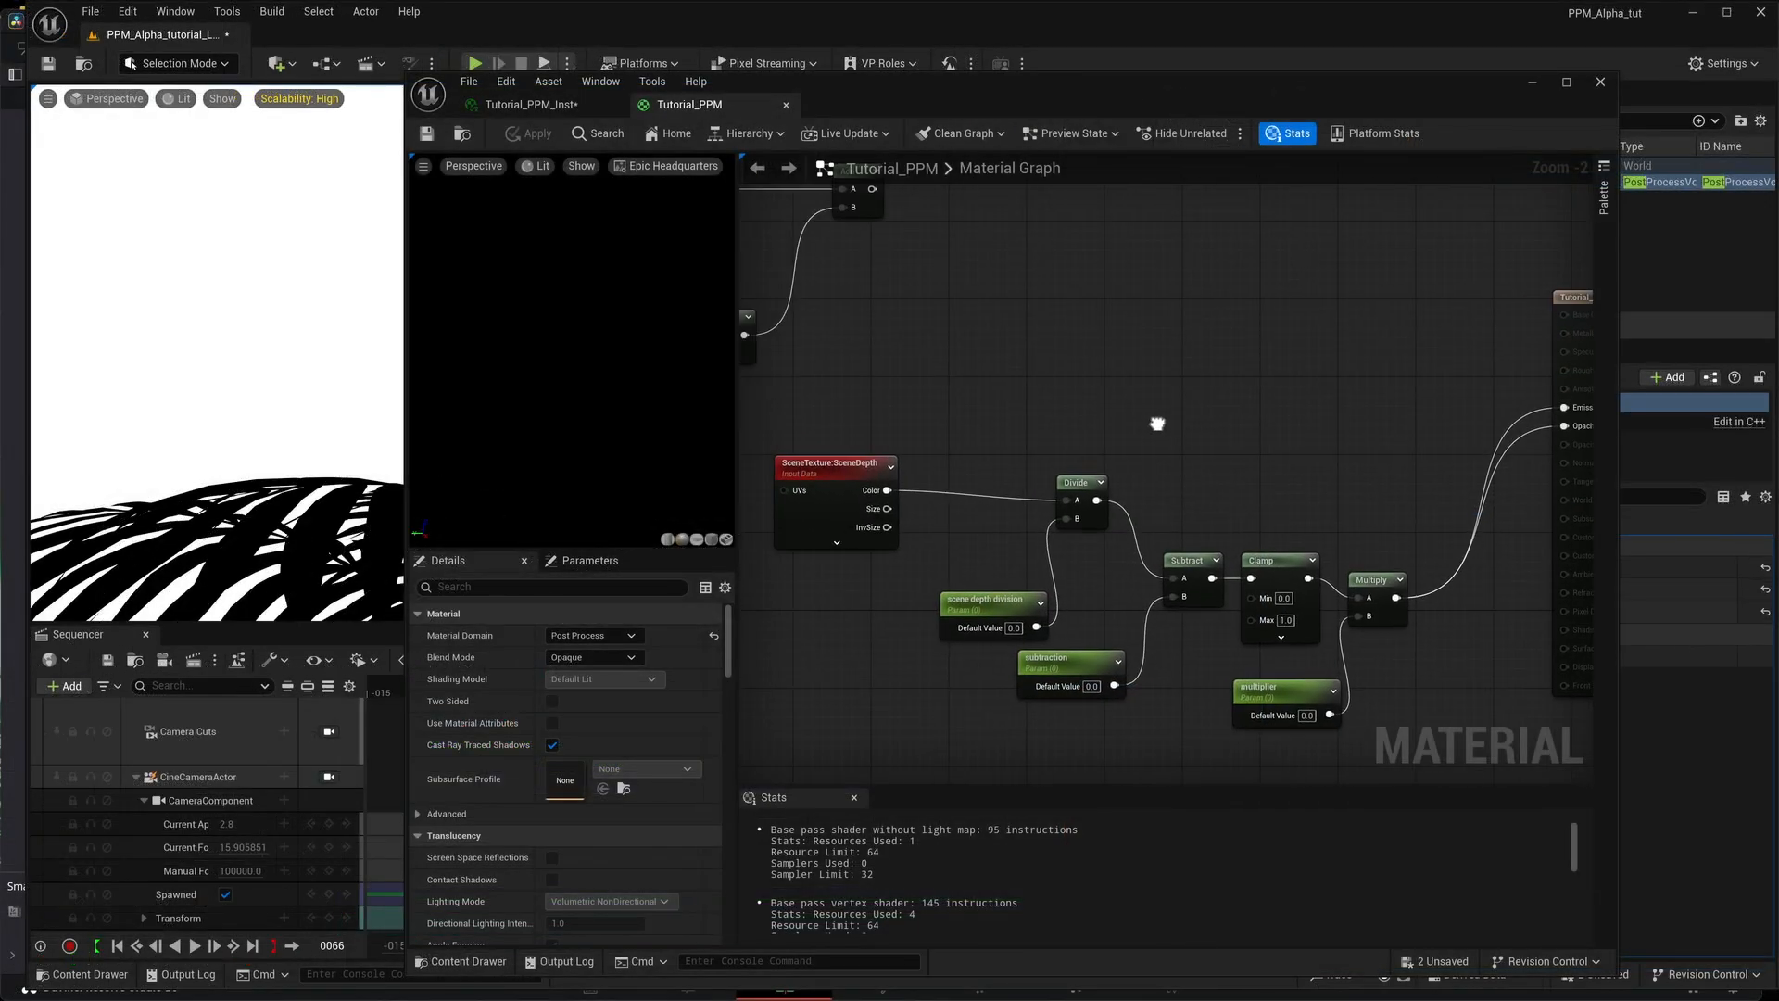
Add a SceneTexture node above the depth alpha chain in the Tutorial_PPM graph, with its Scene Texture Id set to PostProcessInput0.
right_drag(1156, 421, 943, 353)
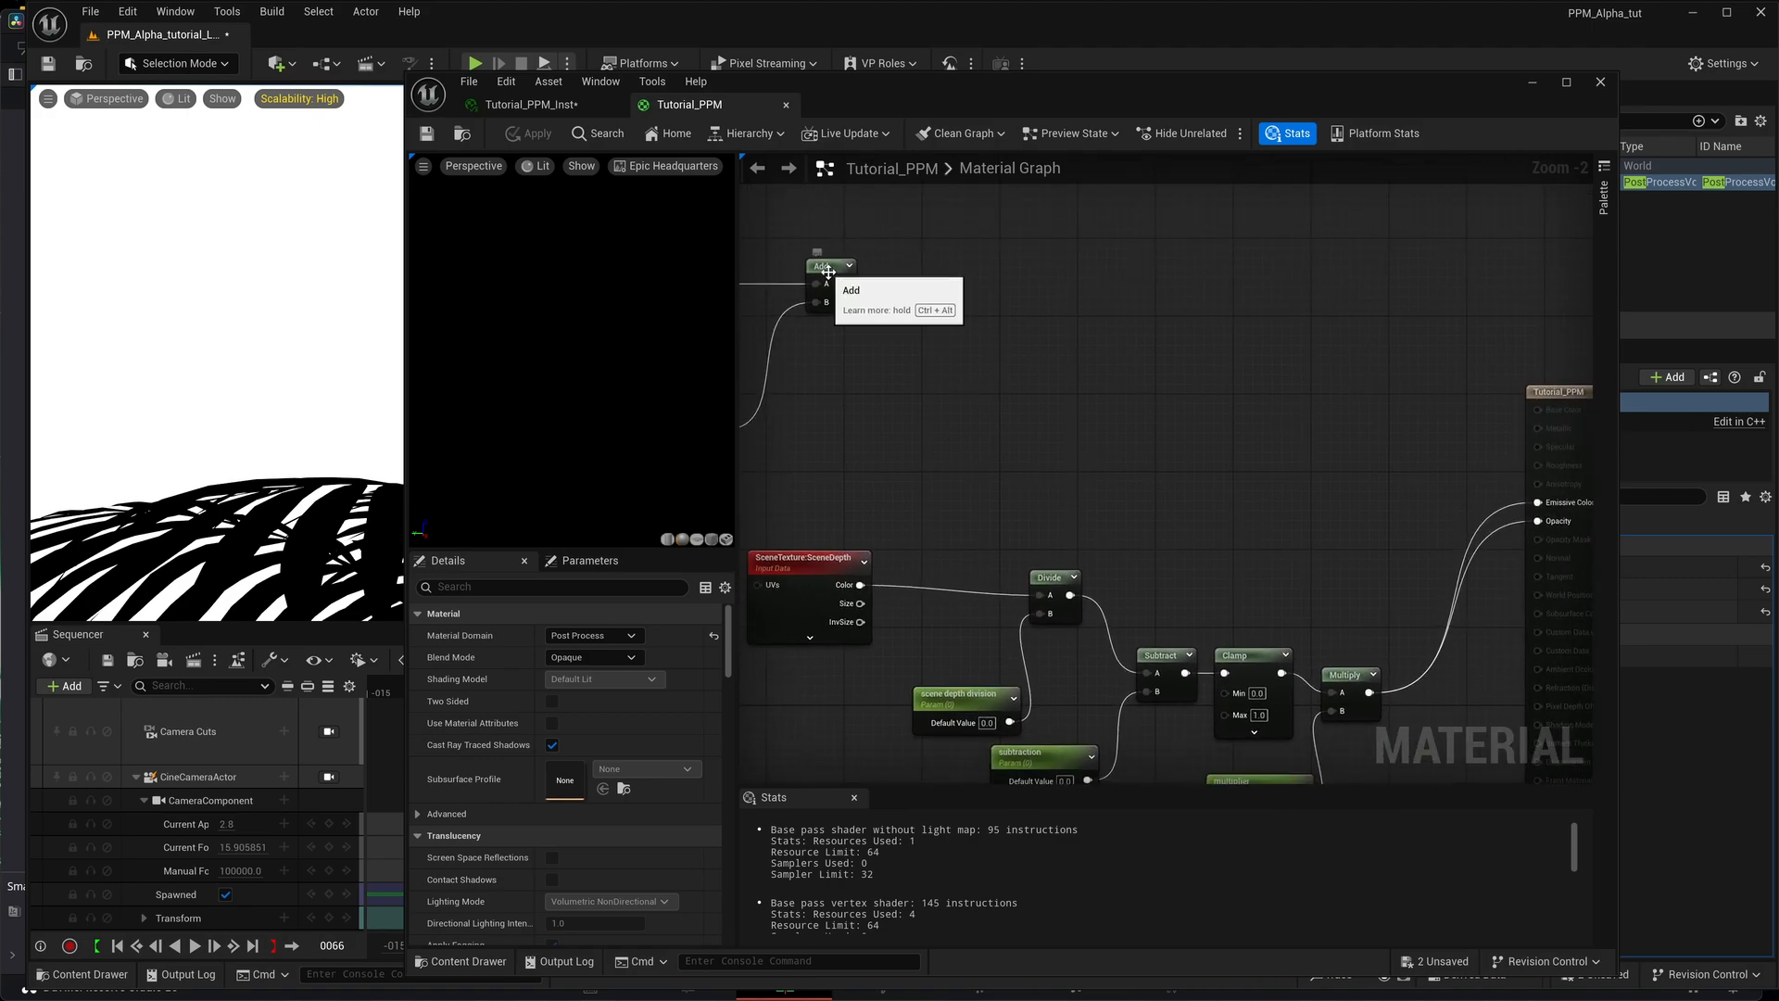
drag(827, 282, 855, 358)
right_drag(936, 392, 882, 317)
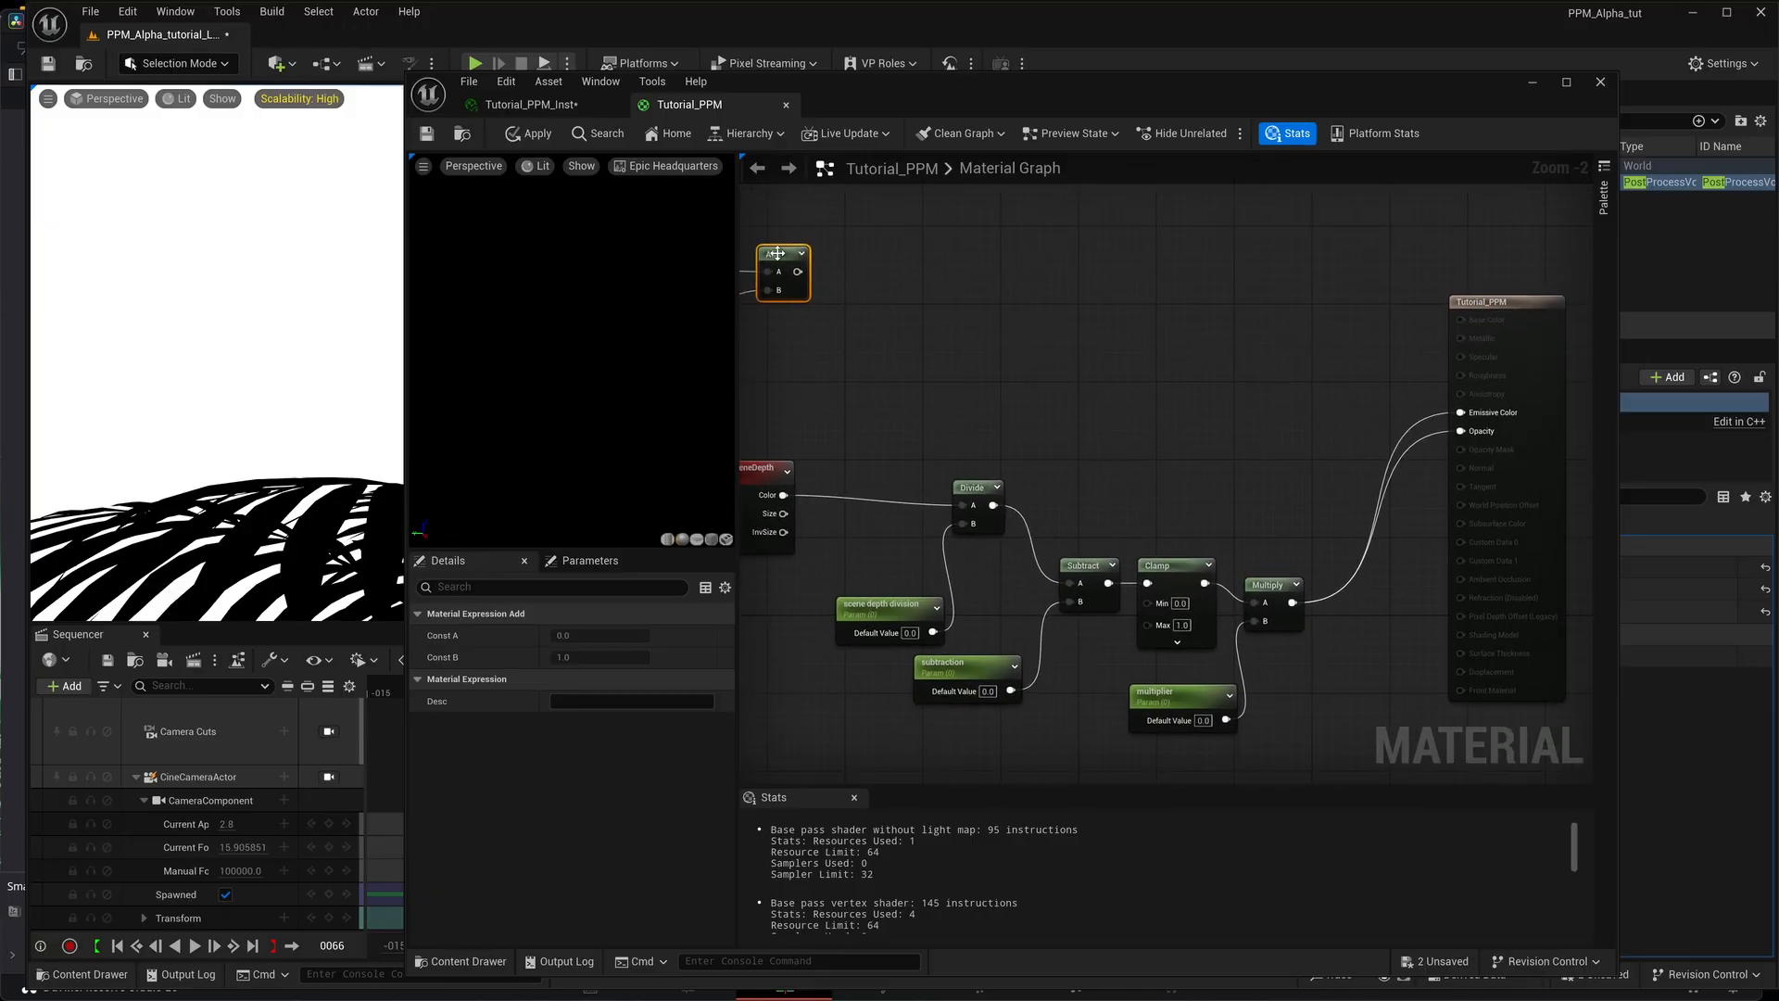
right_drag(1051, 411, 1021, 457)
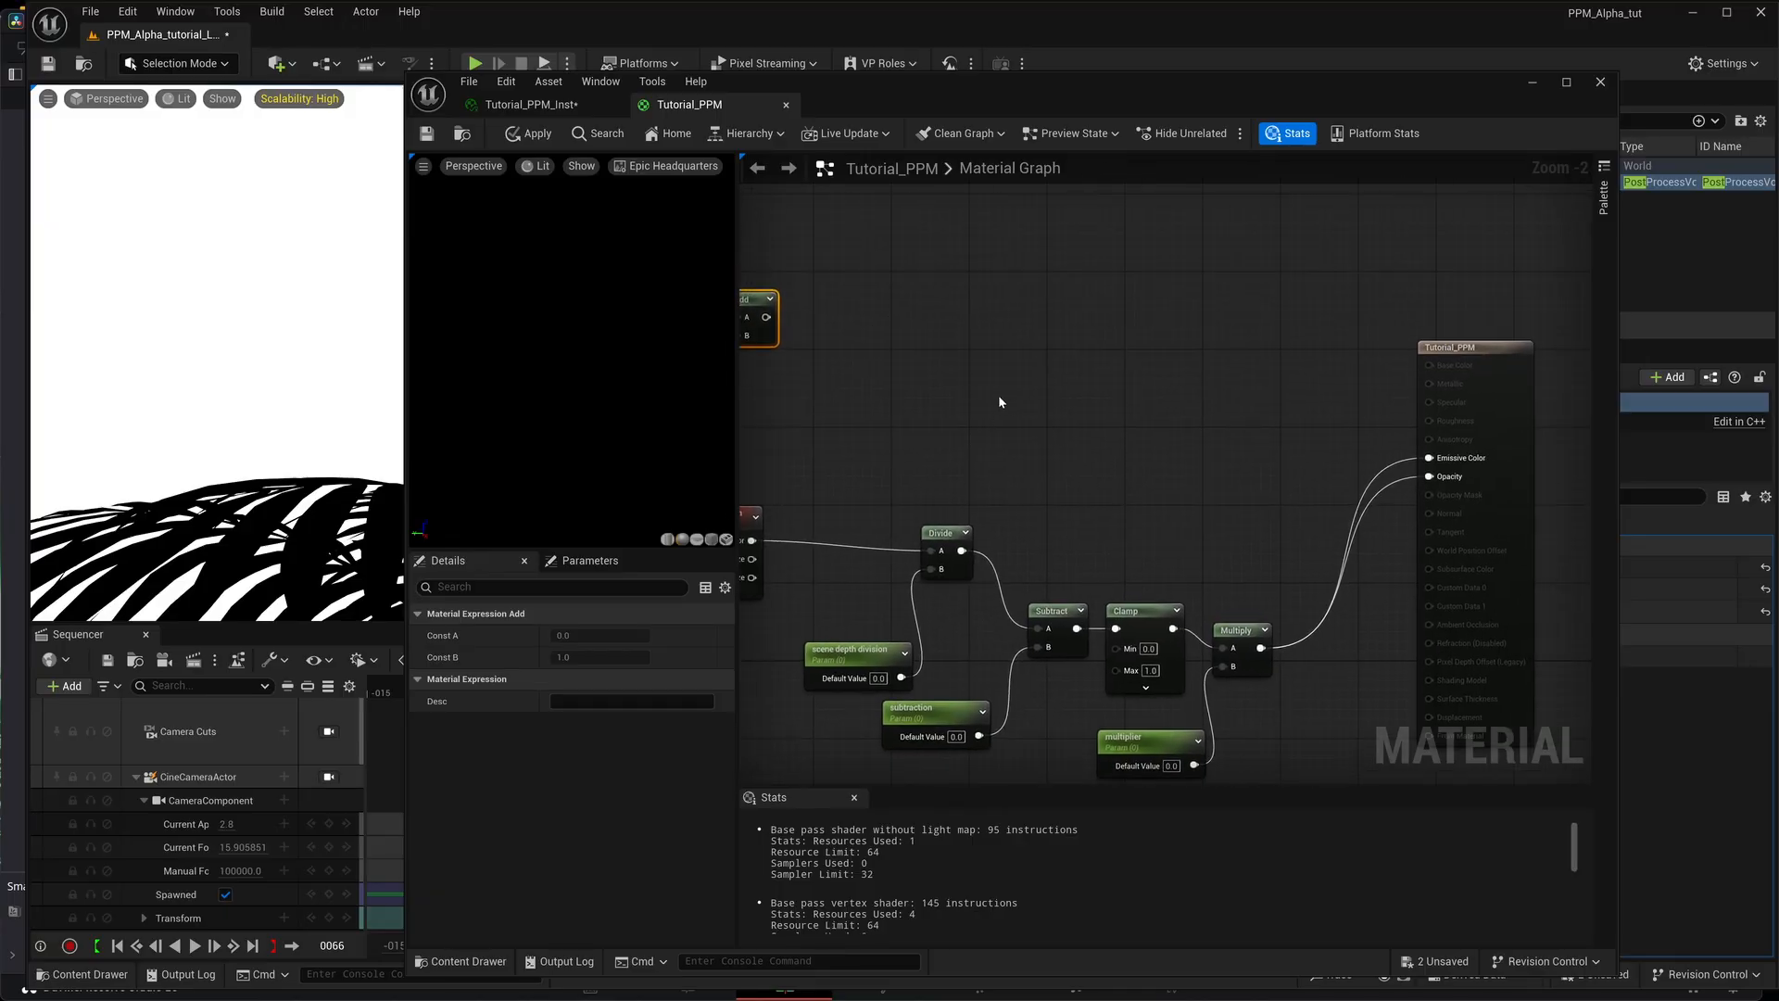
right_click(1016, 371)
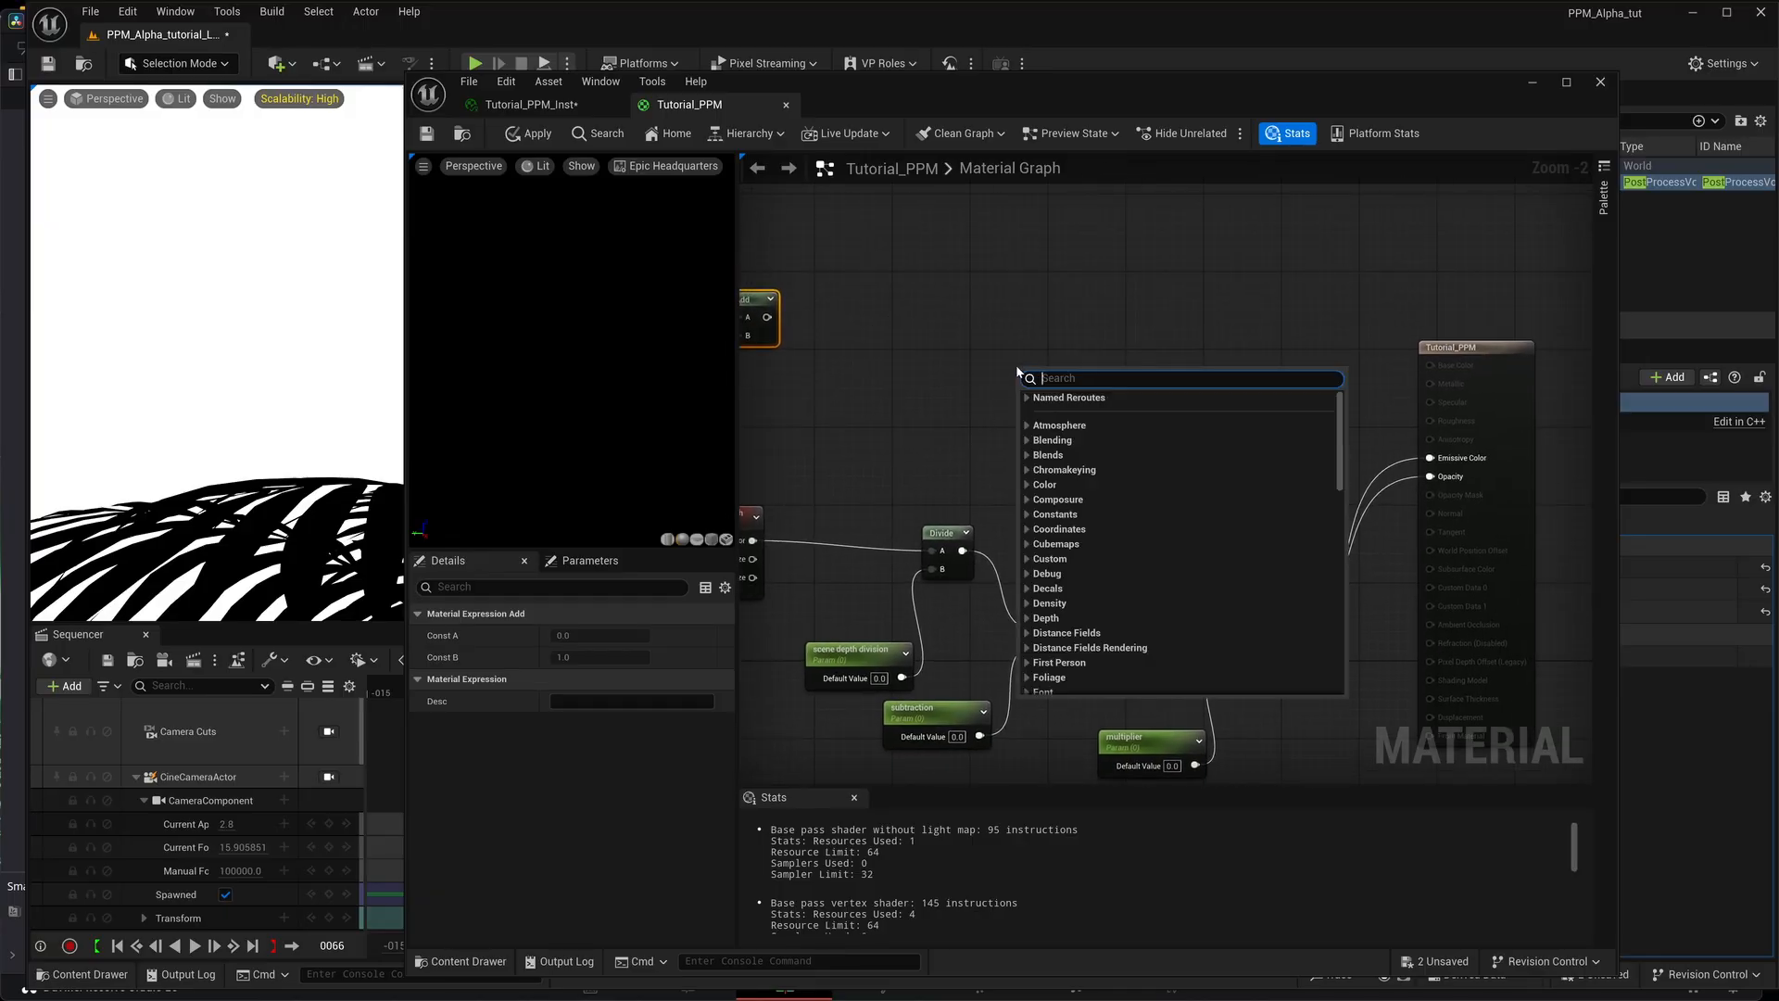
text(scenet)
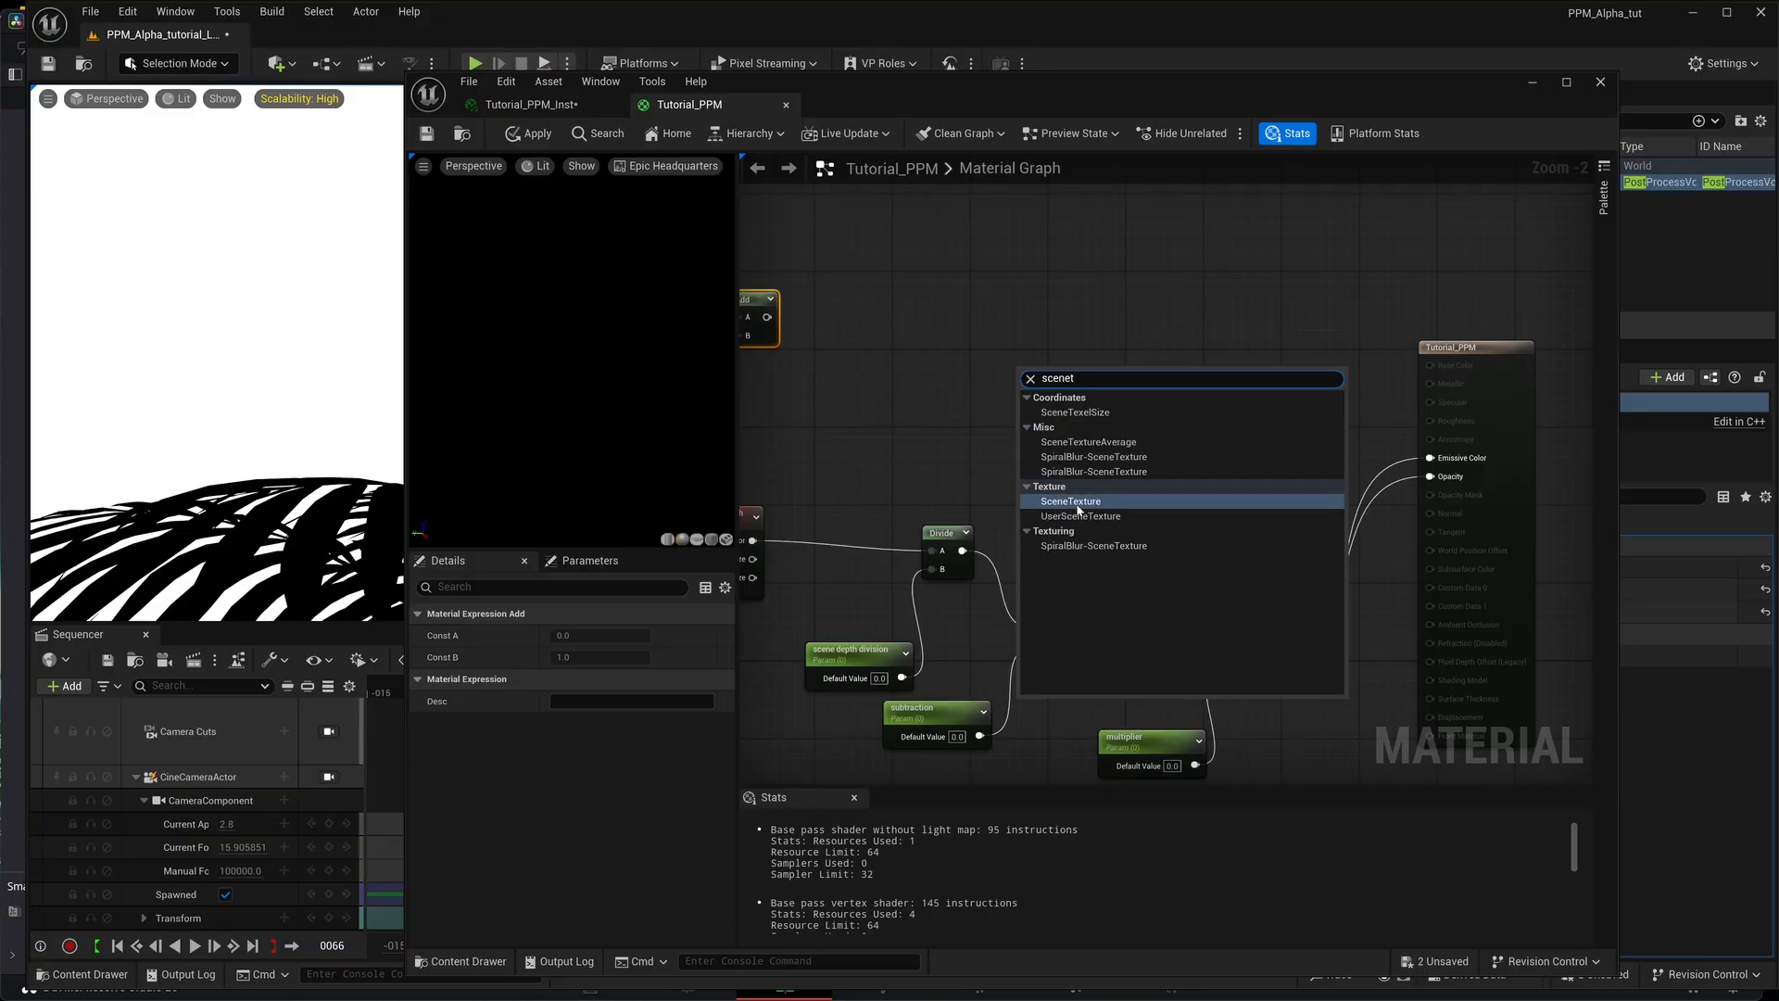
key(Return)
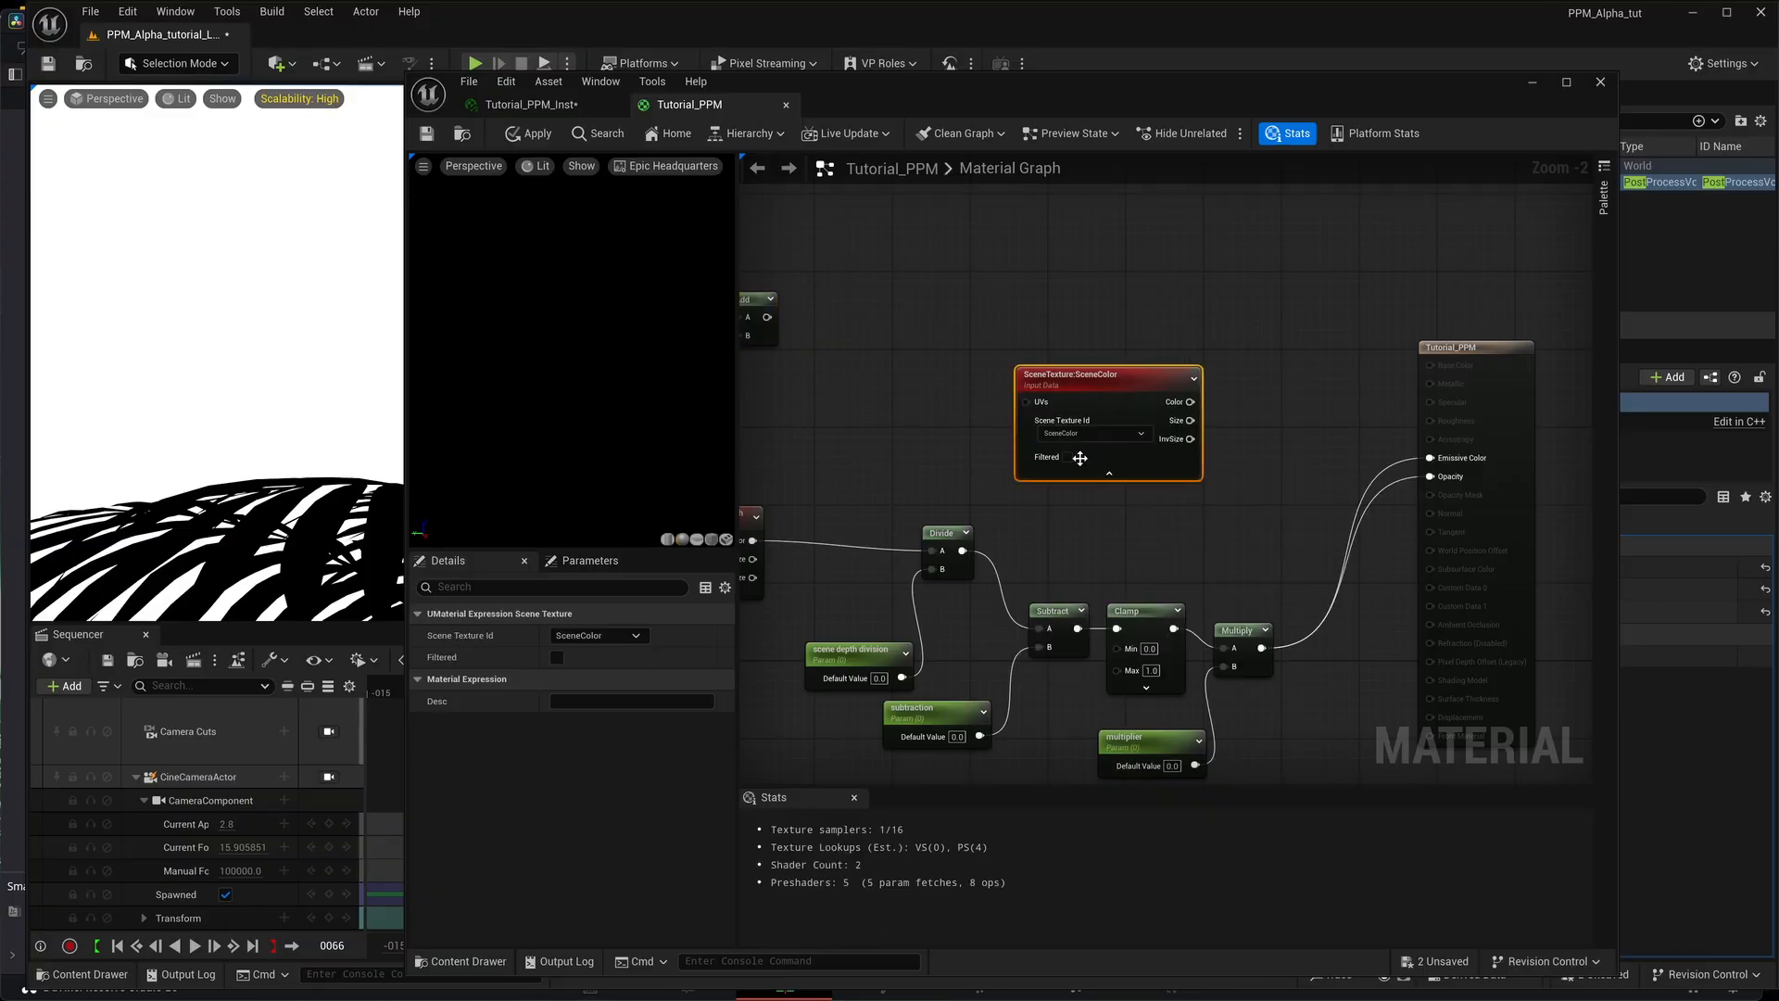
click(1140, 434)
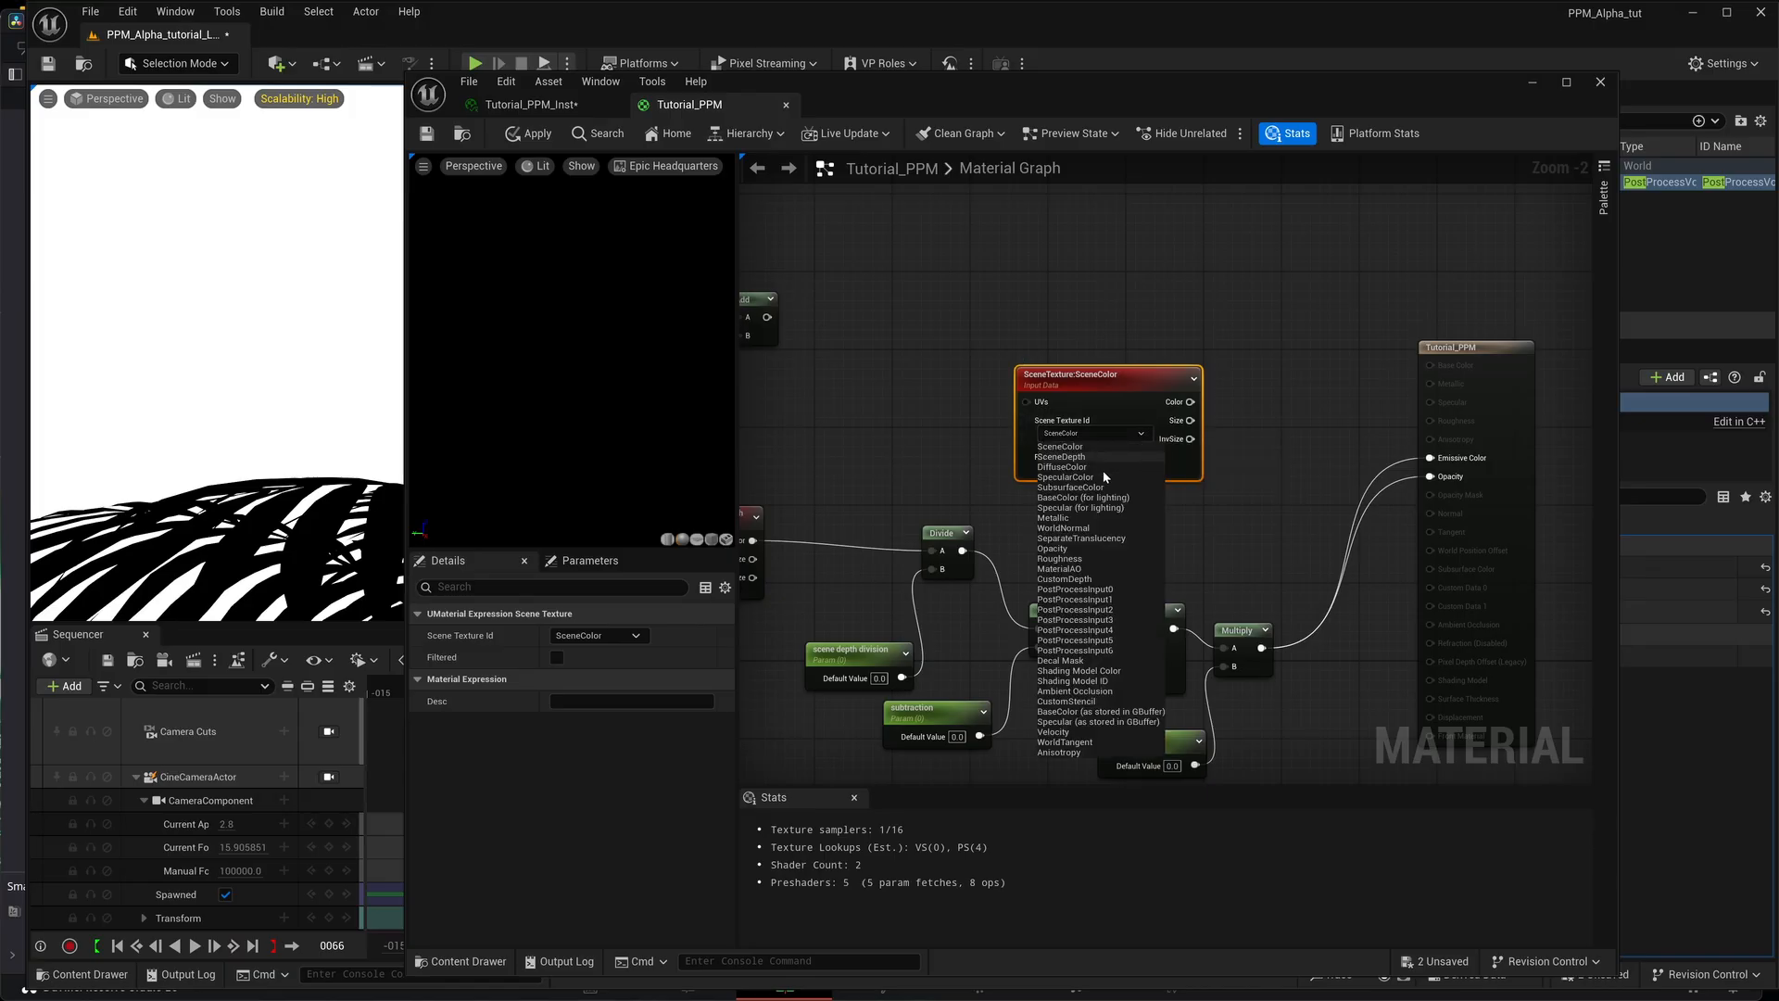
click(1103, 589)
Wire the PostProcessInput0 Color output into the material's Emissive Color and save Tutorial_PPM, uncovering the level viewport to check the scene.
right_drag(1195, 475, 1090, 466)
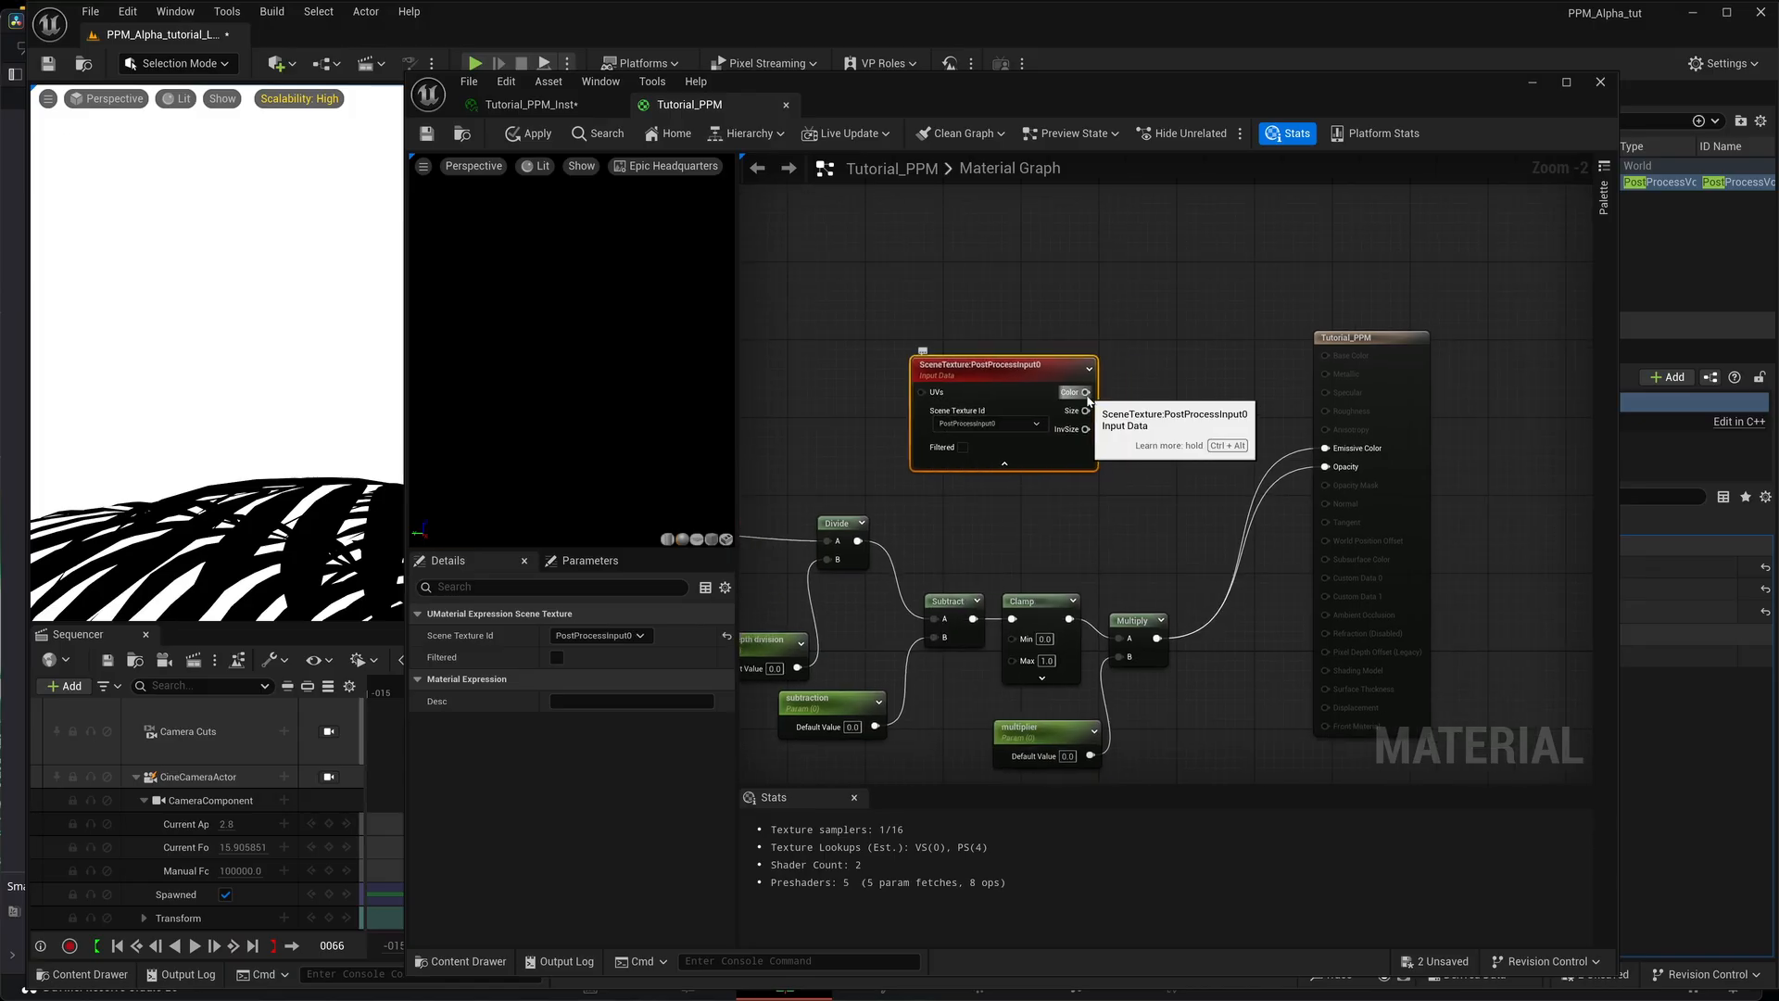
drag(1086, 392, 1323, 452)
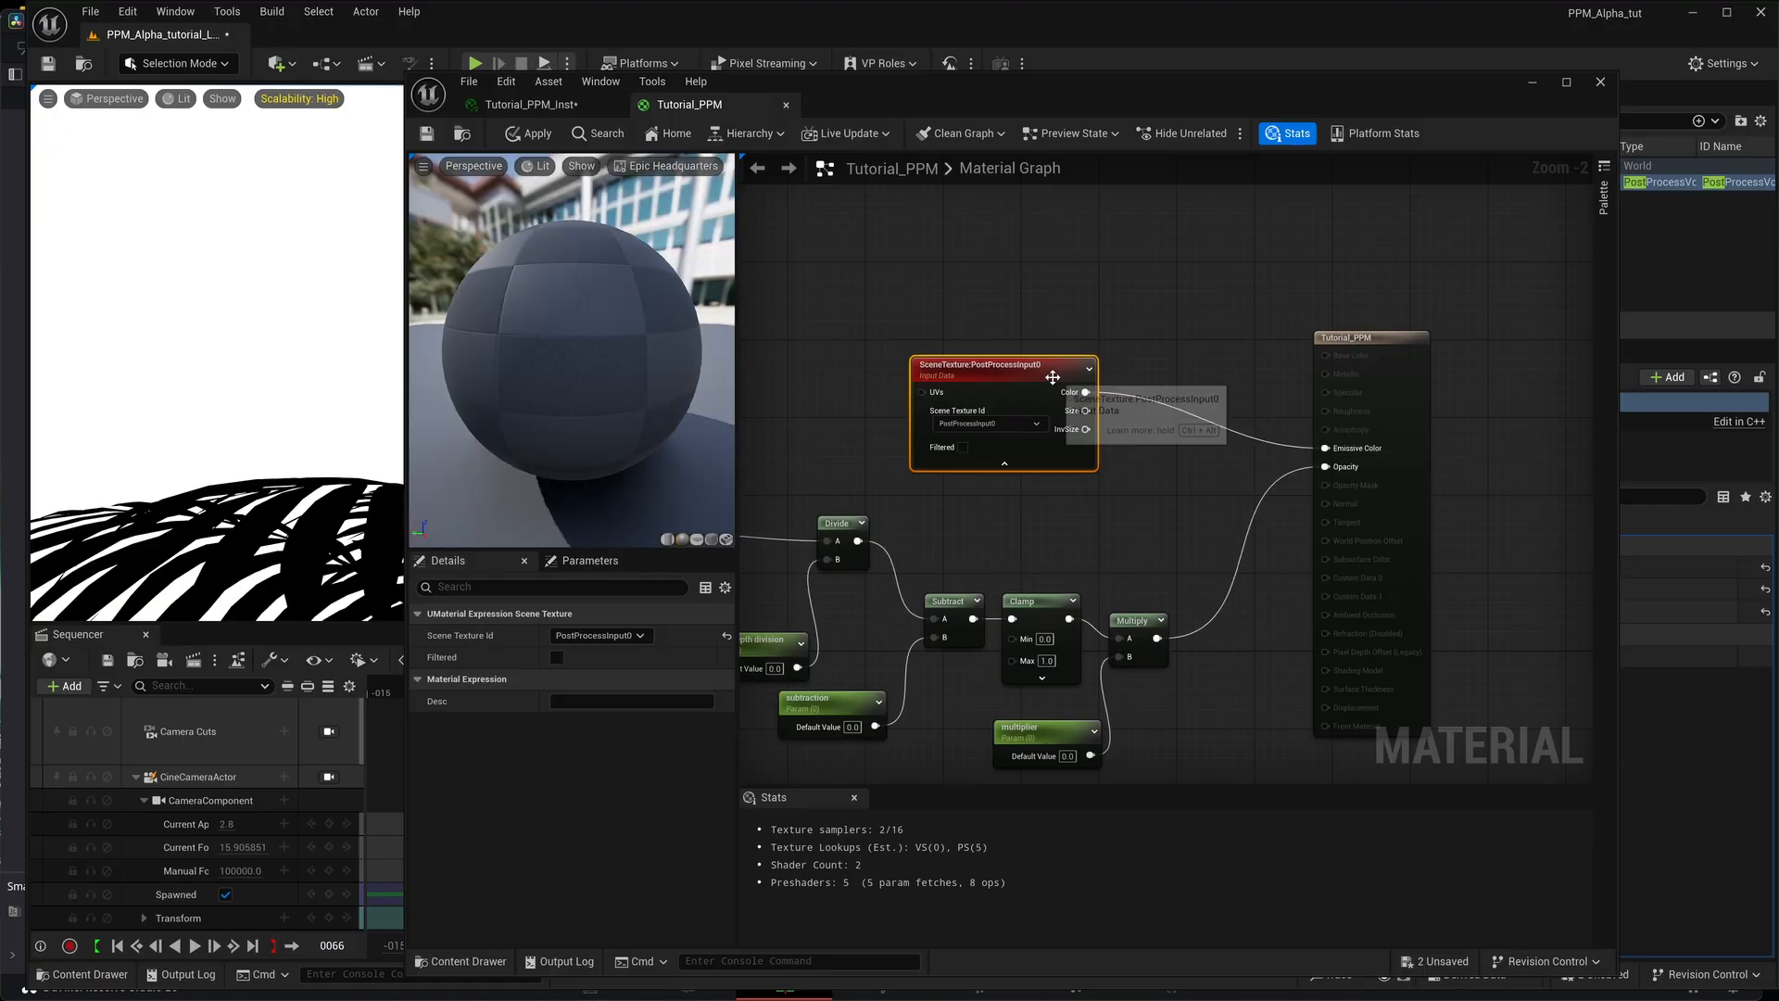
drag(1030, 395, 1033, 407)
click(419, 133)
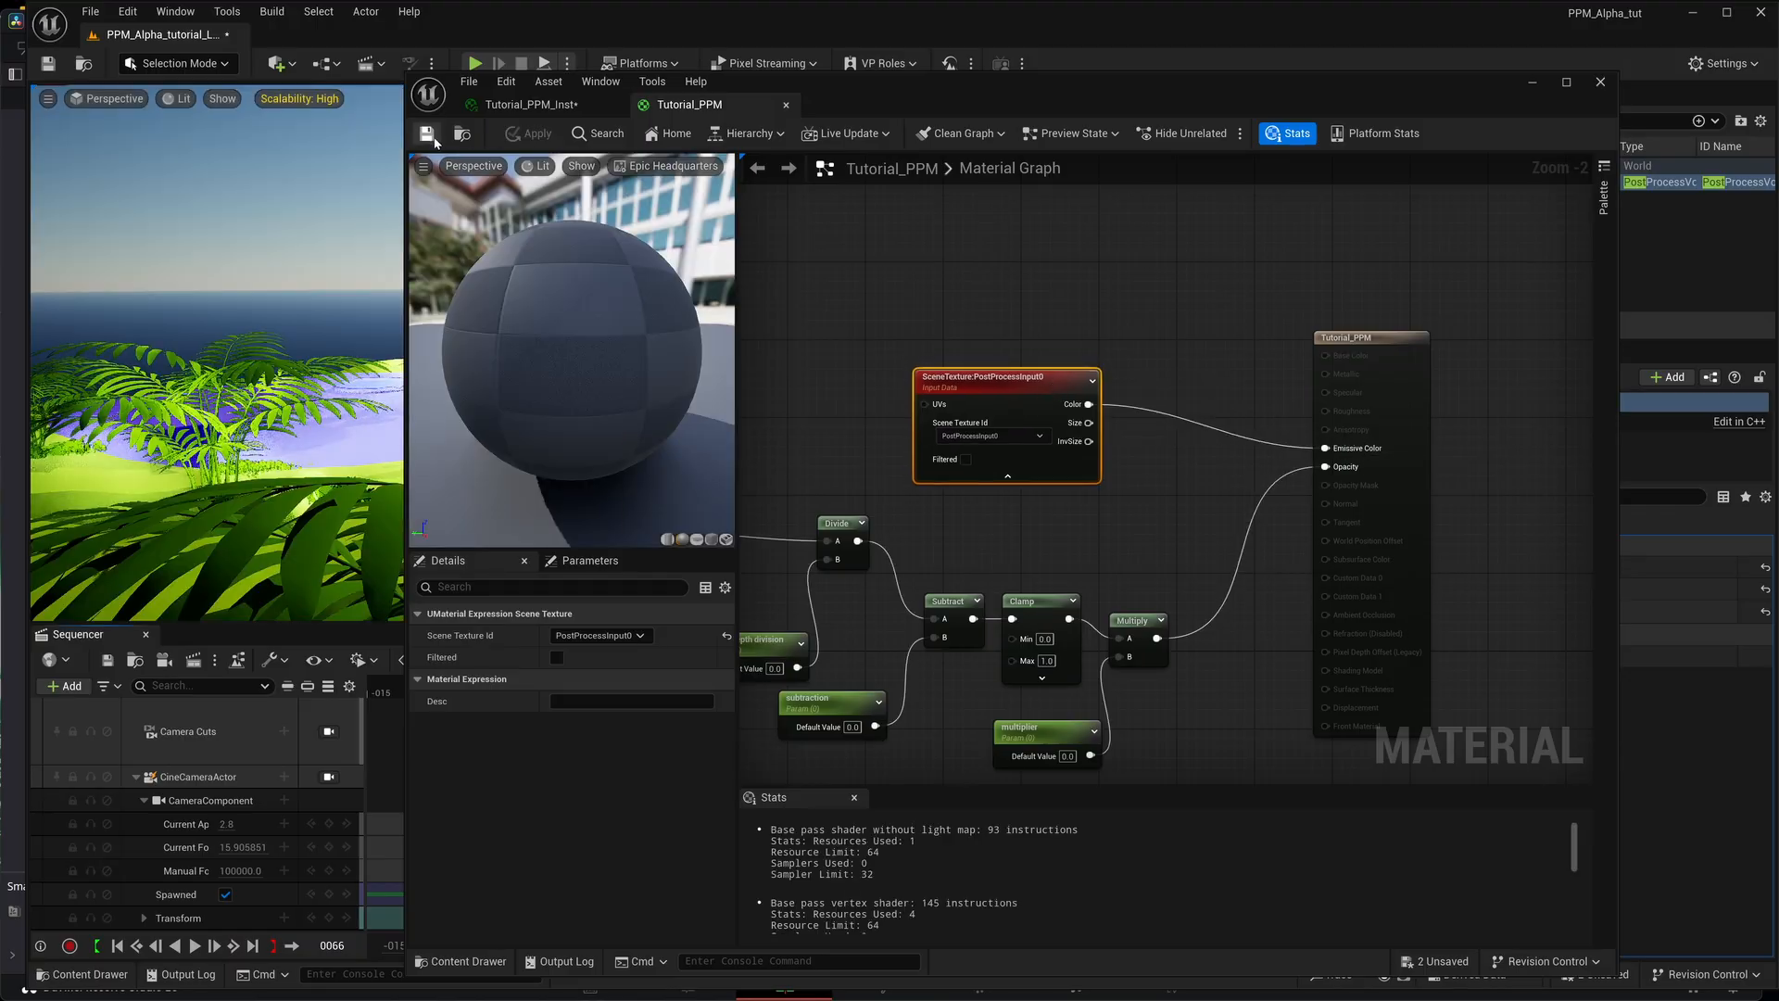
drag(1011, 110, 1136, 648)
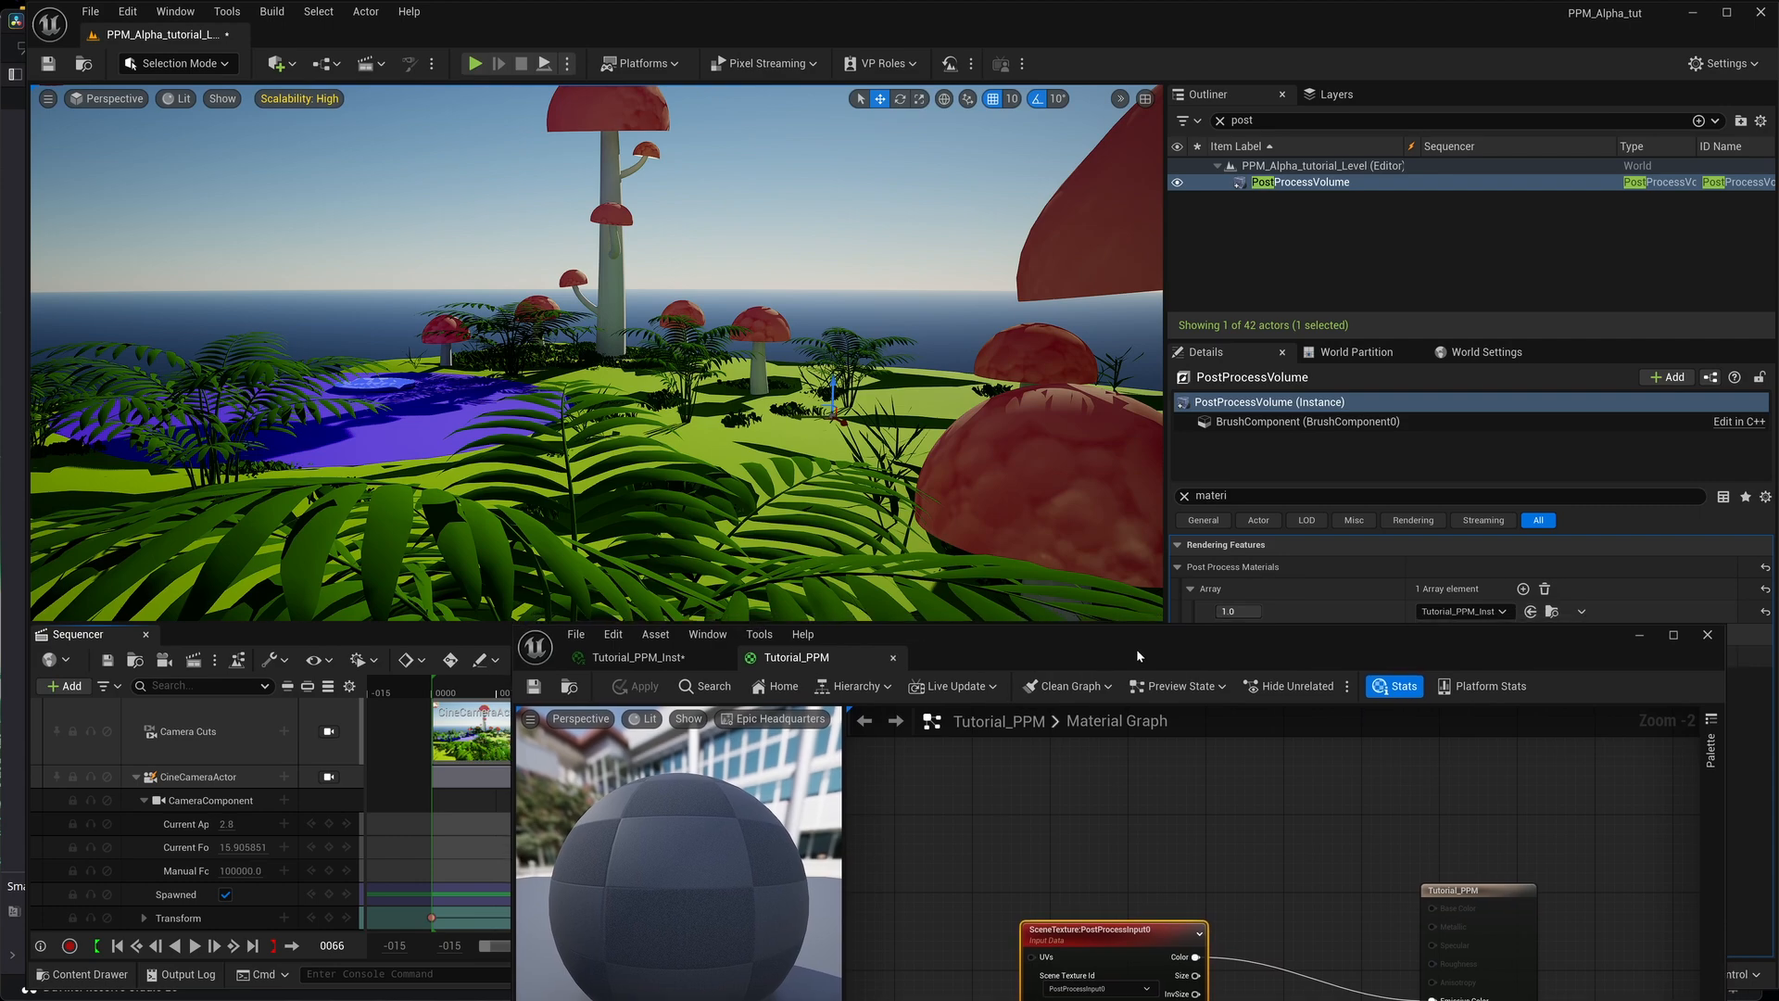
drag(1136, 650, 1038, 216)
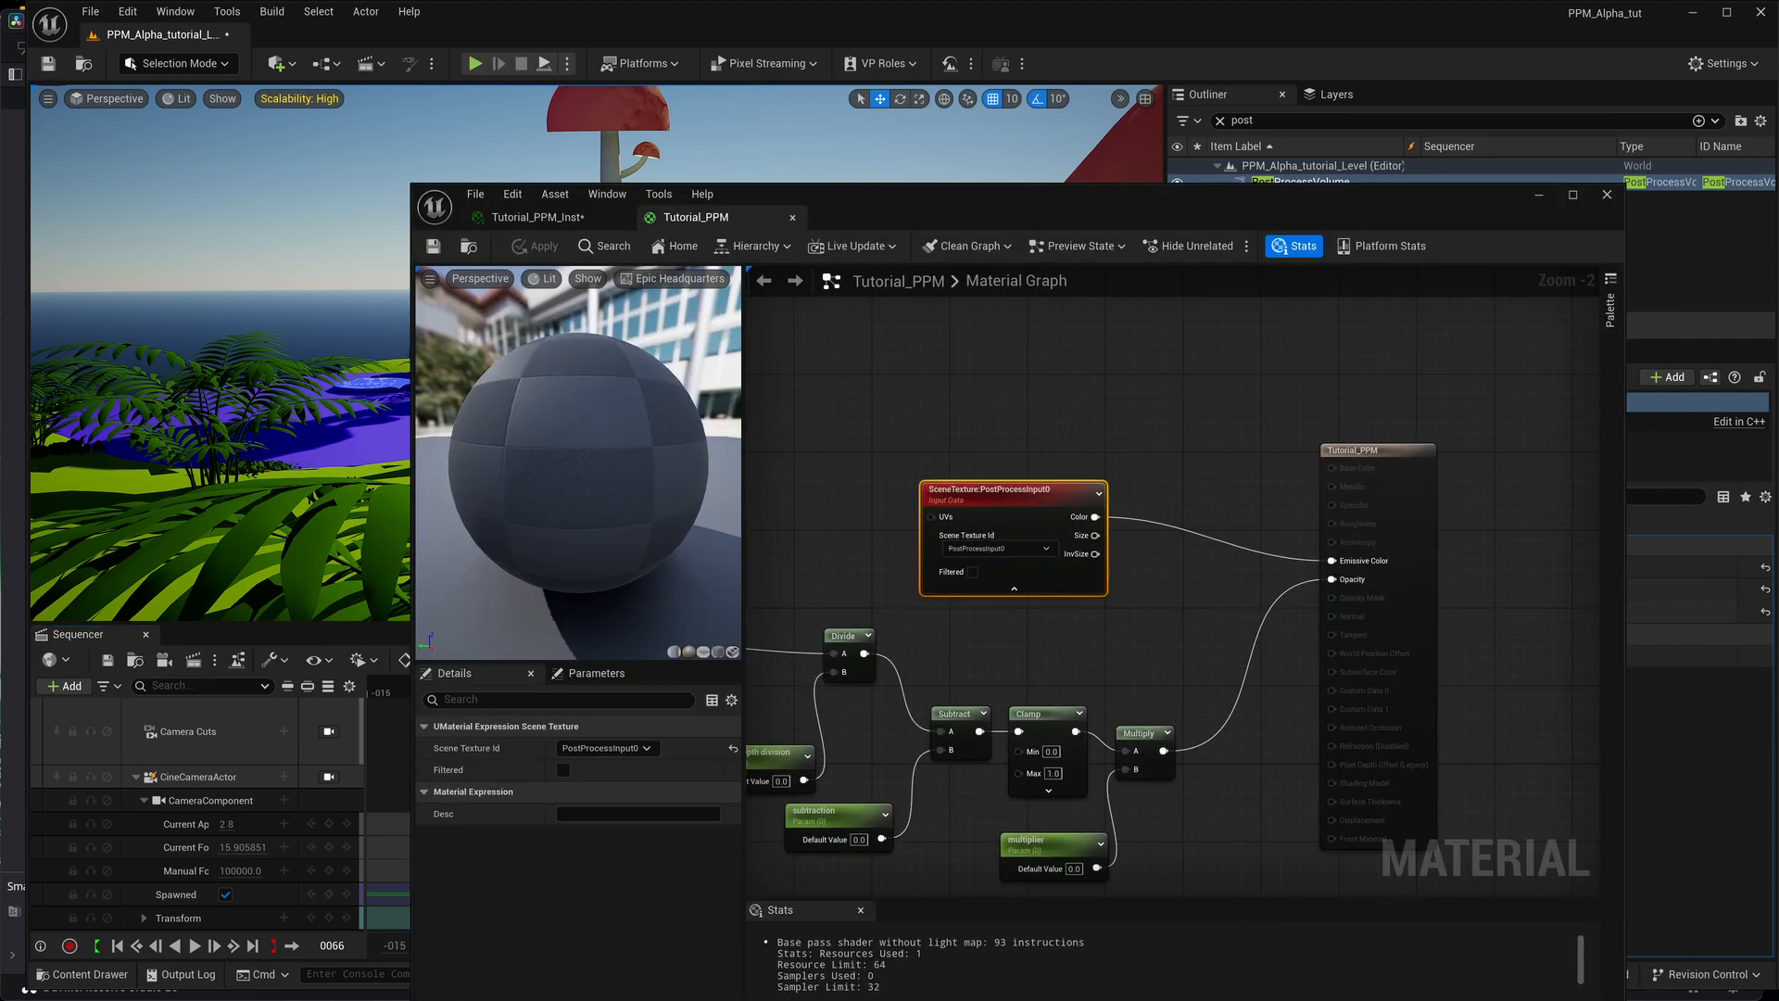
Rearrange the PostProcessInput0 node and the Tutorial_PPM output node in the graph, and move the material editor off the level viewport.
right_drag(1209, 856, 1221, 780)
drag(1076, 473, 1047, 482)
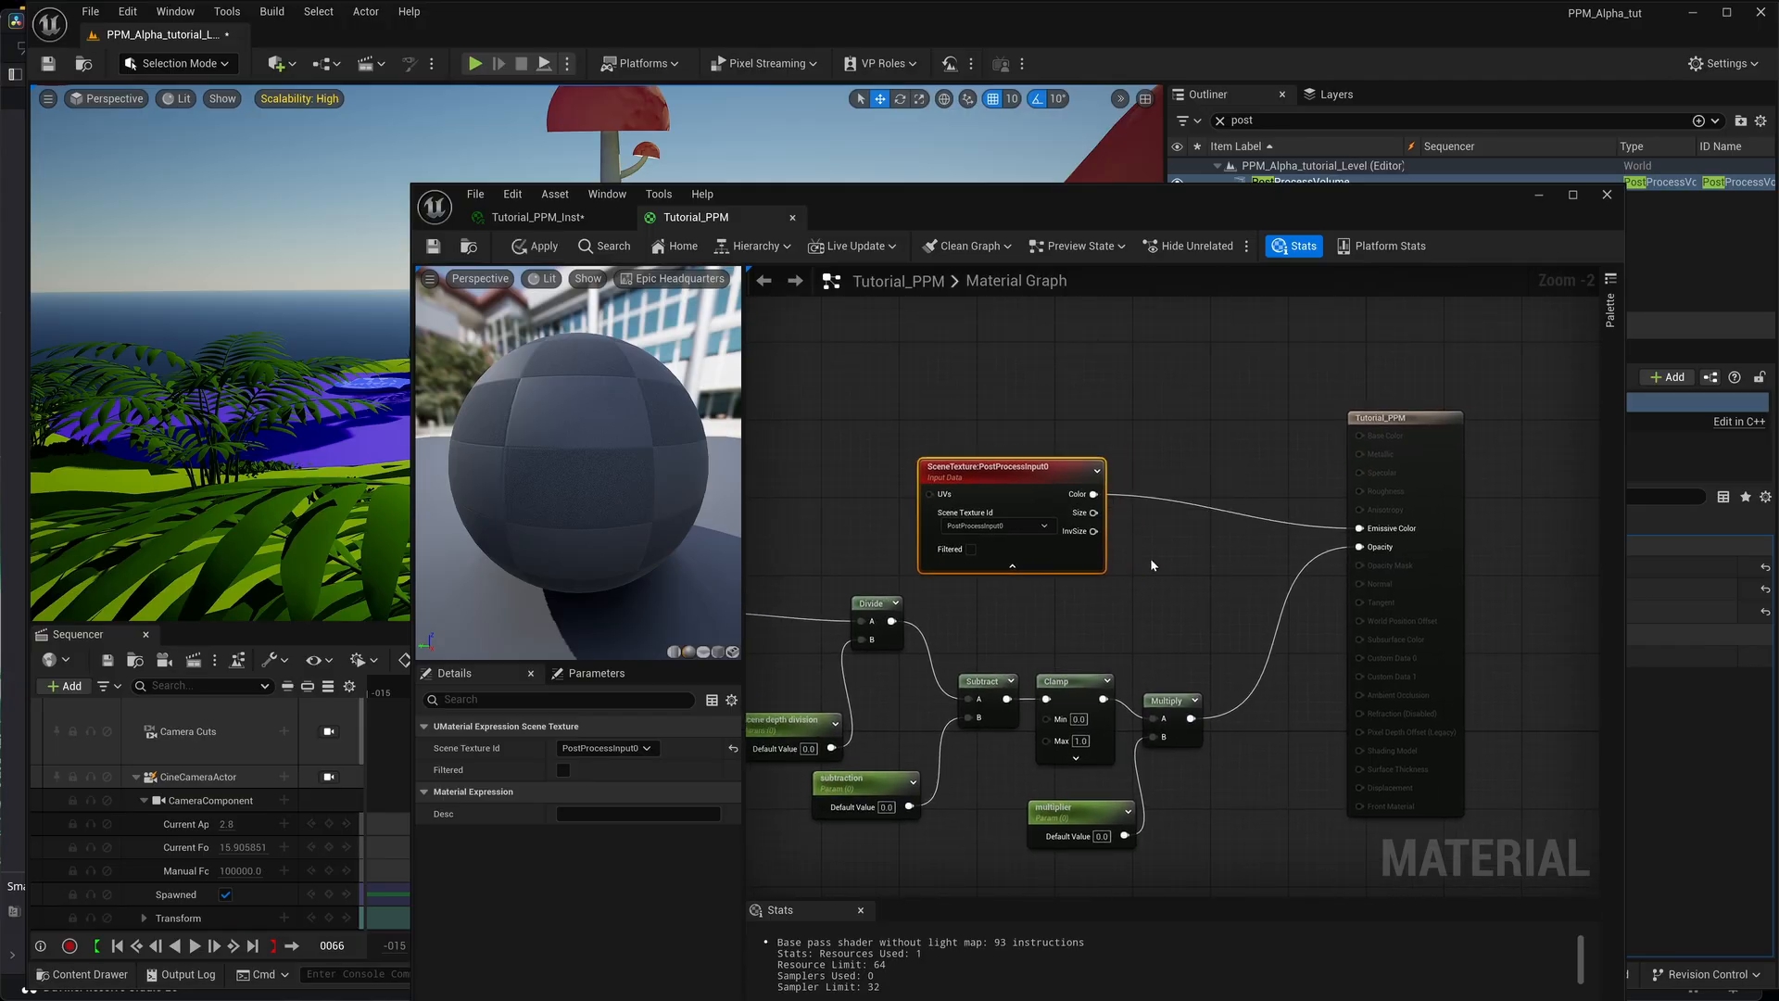
right_drag(1152, 564, 1112, 528)
drag(1047, 225, 891, 145)
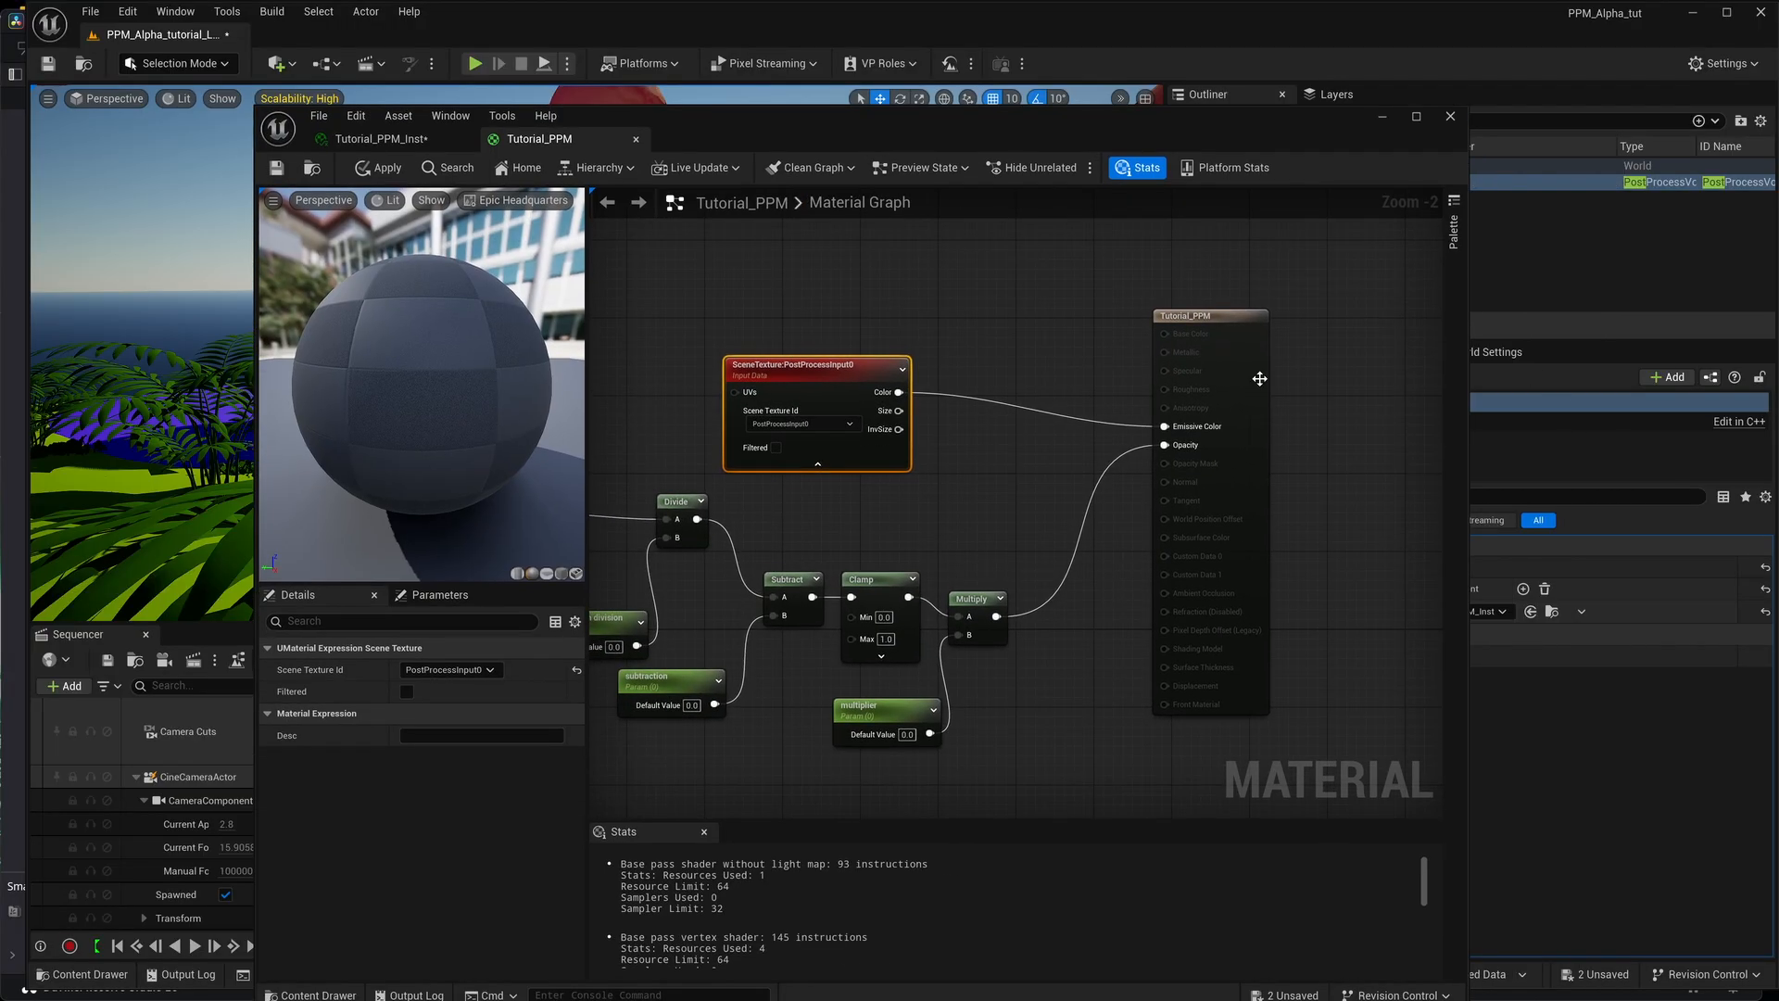
drag(1200, 316, 1314, 284)
right_drag(1131, 428, 1090, 503)
drag(853, 126, 816, 0)
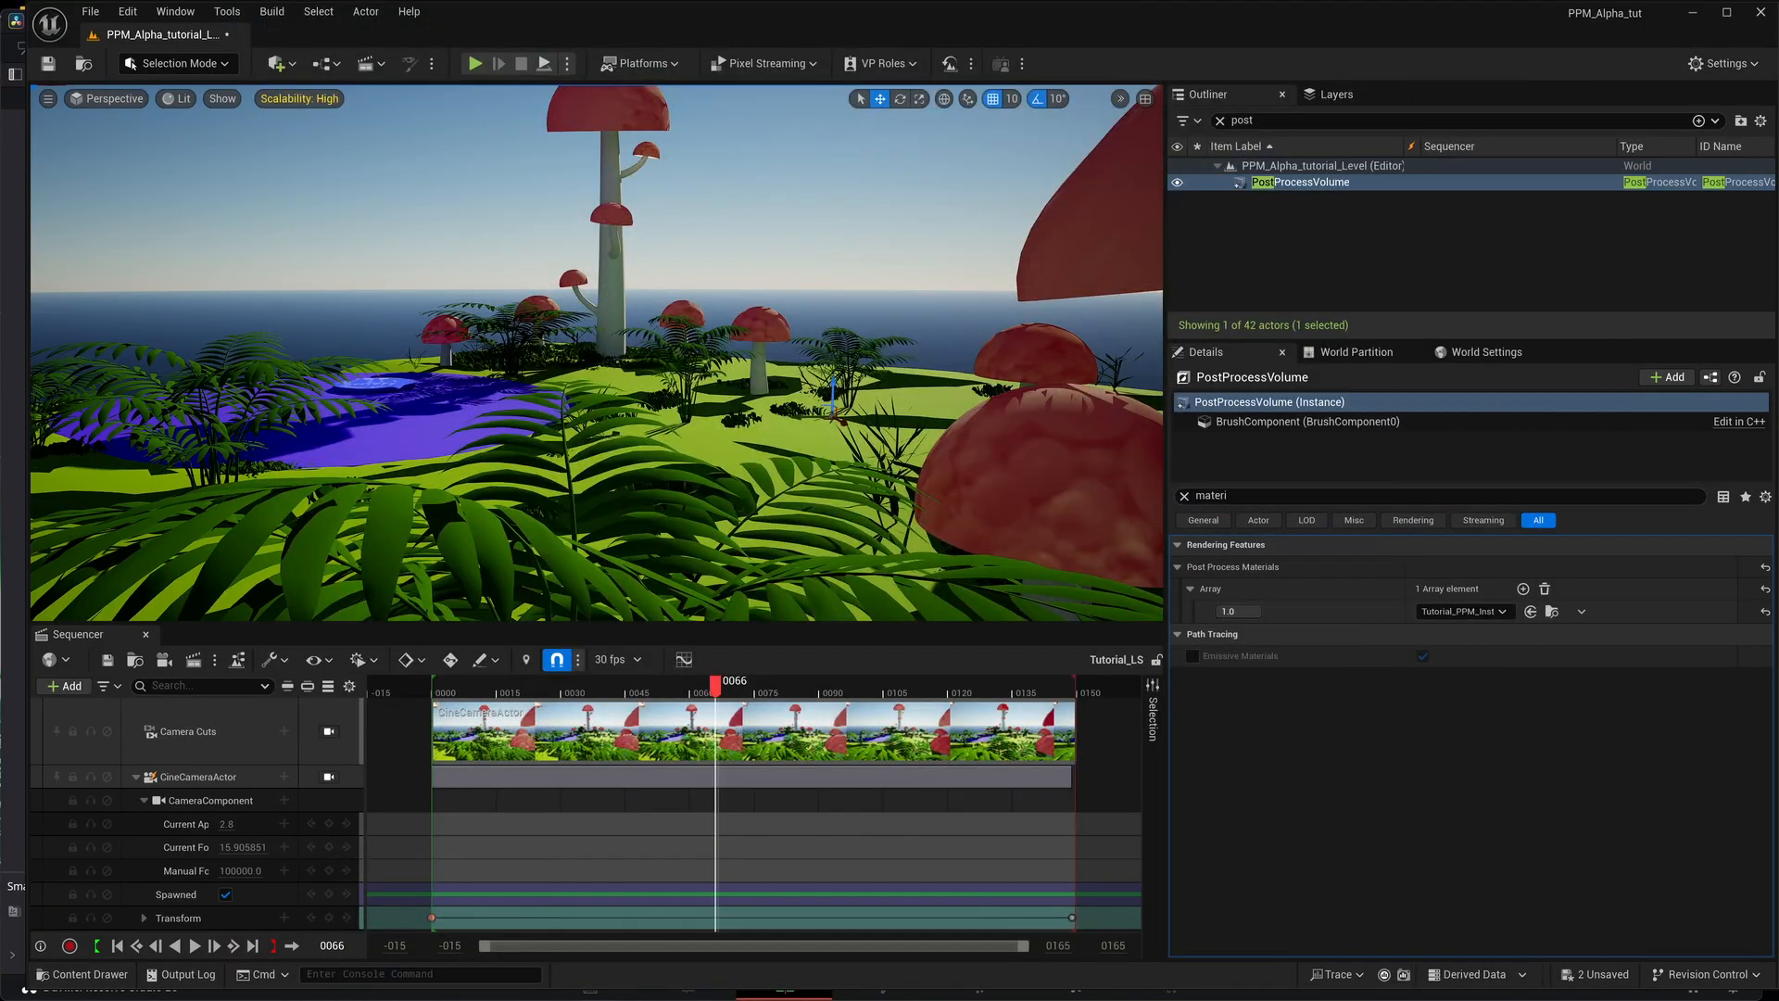
Switch to DaVinci Resolve, zoom in on Timeline 1, scrub the composite around 00:00:03, and clear its window away.
mouse_move(1195, 997)
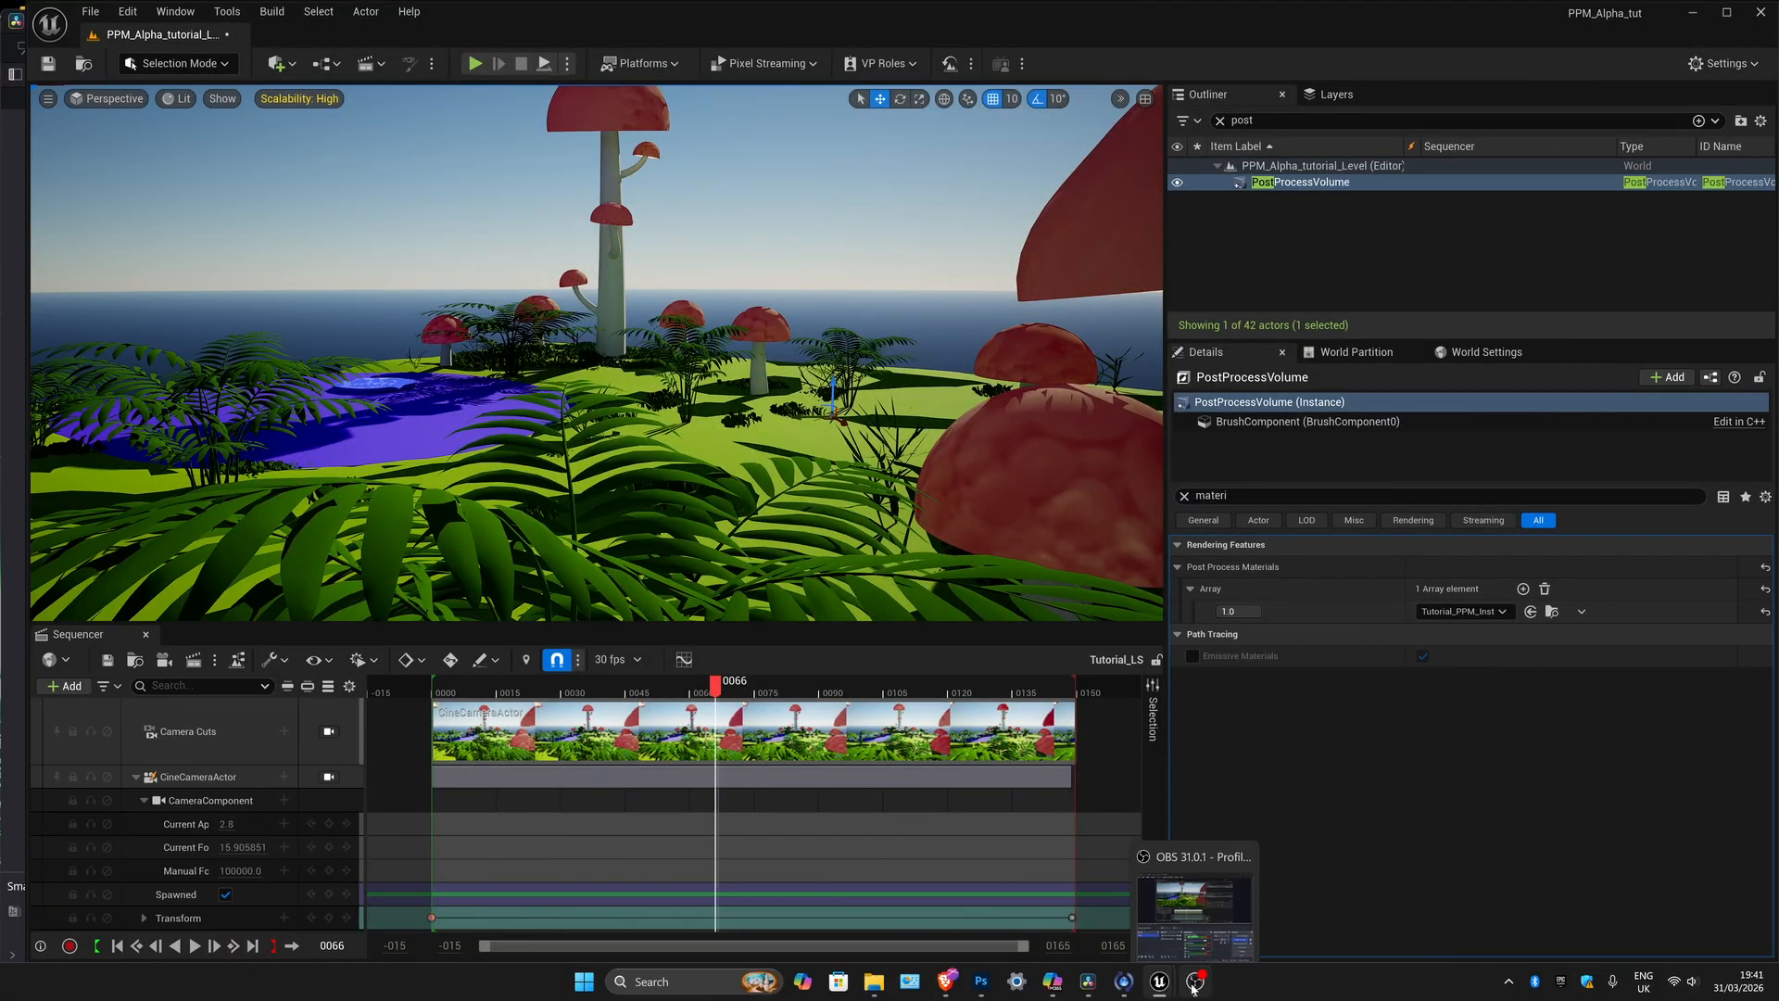
mouse_move(1088, 981)
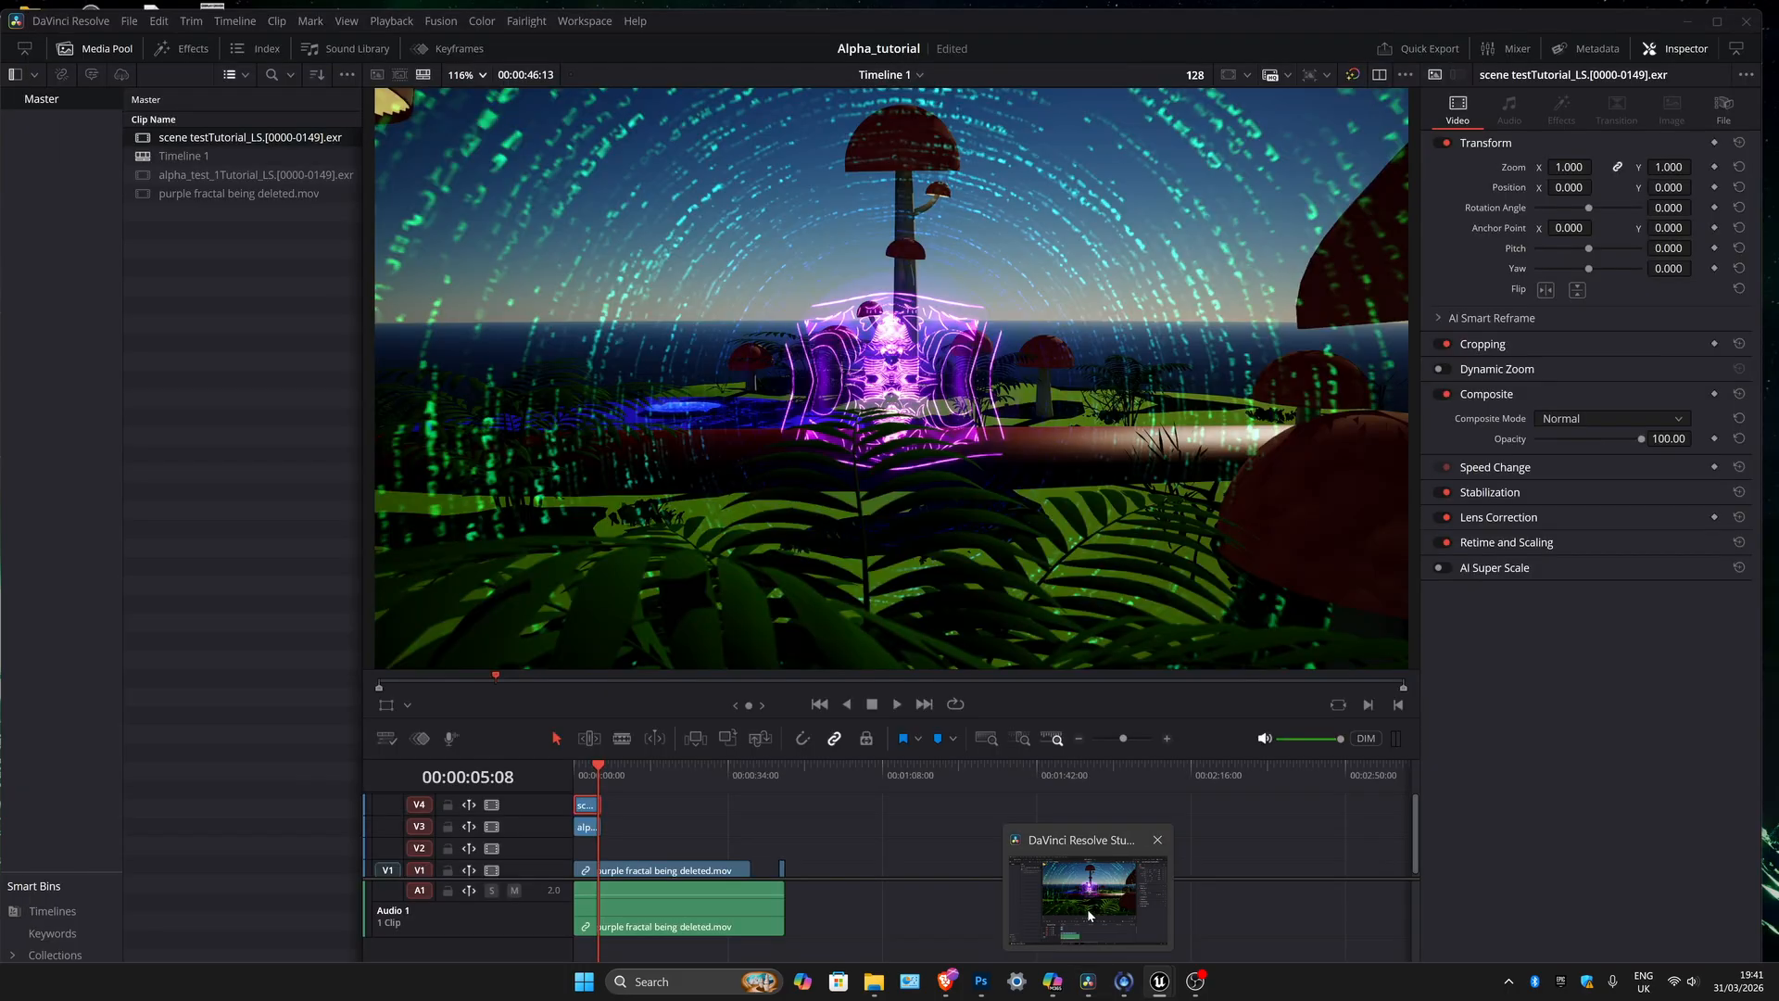
click(1091, 917)
drag(1123, 737, 1136, 738)
drag(765, 783, 713, 759)
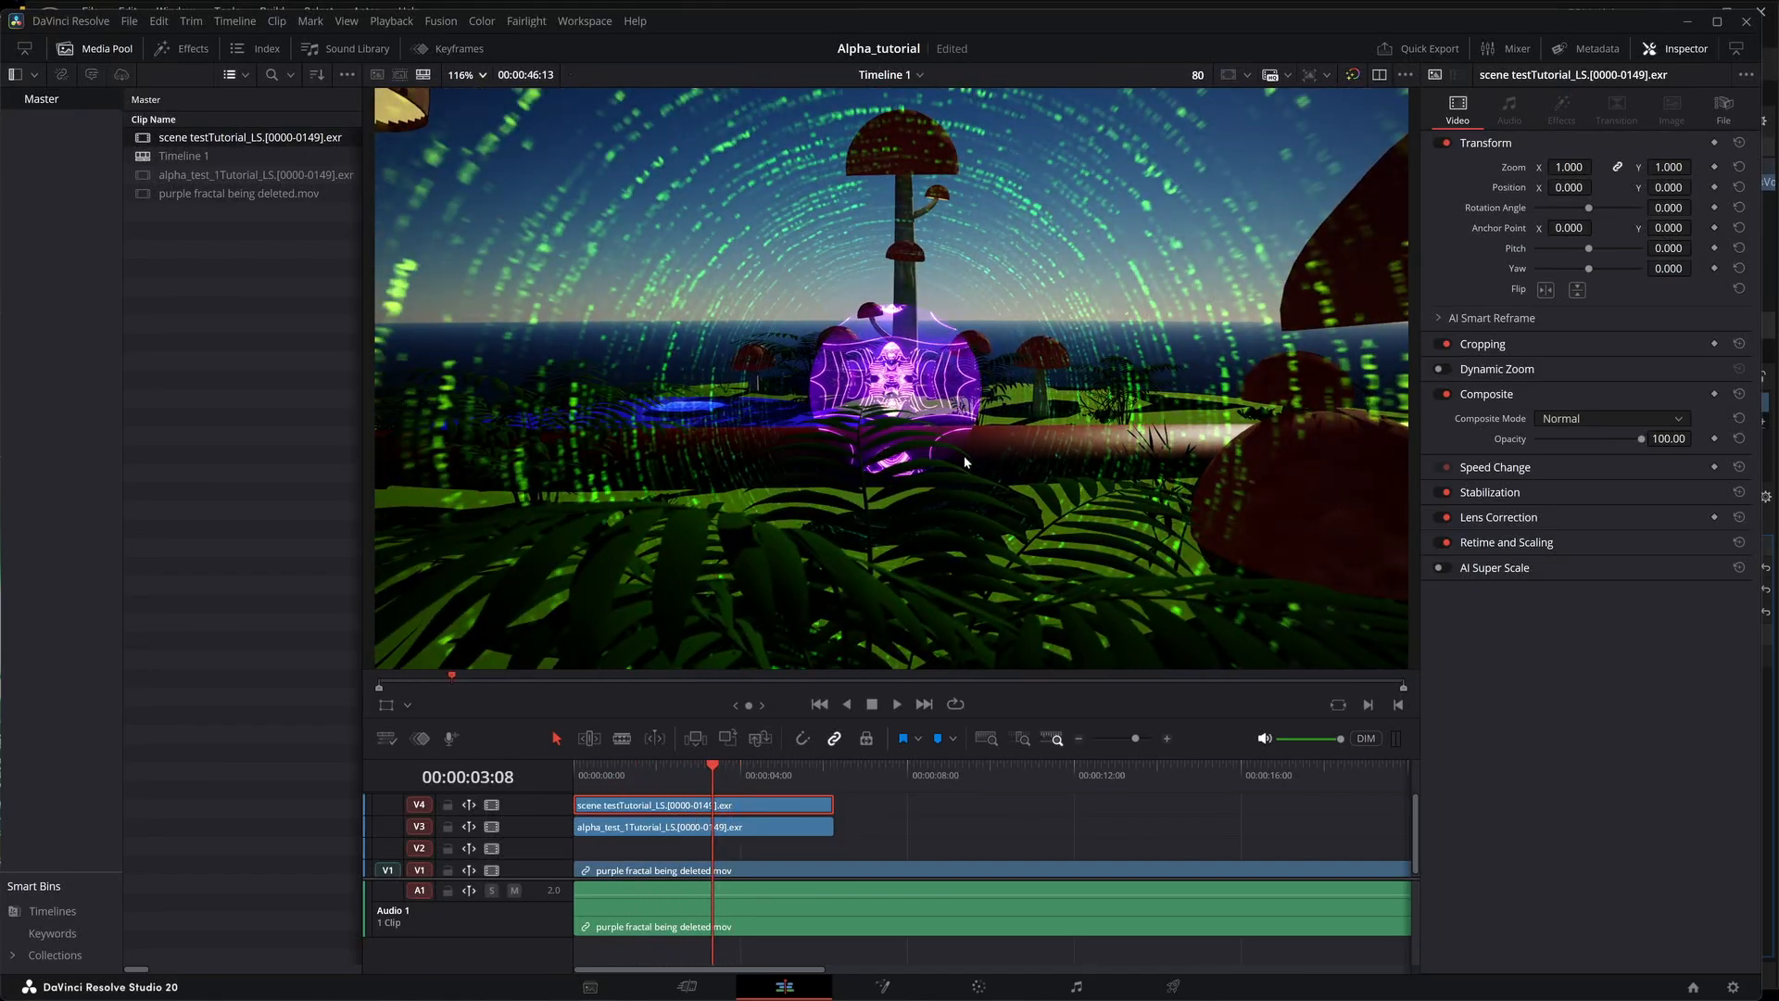
mouse_move(708, 777)
mouse_down()
mouse_move(639, 779)
mouse_move(700, 765)
mouse_up()
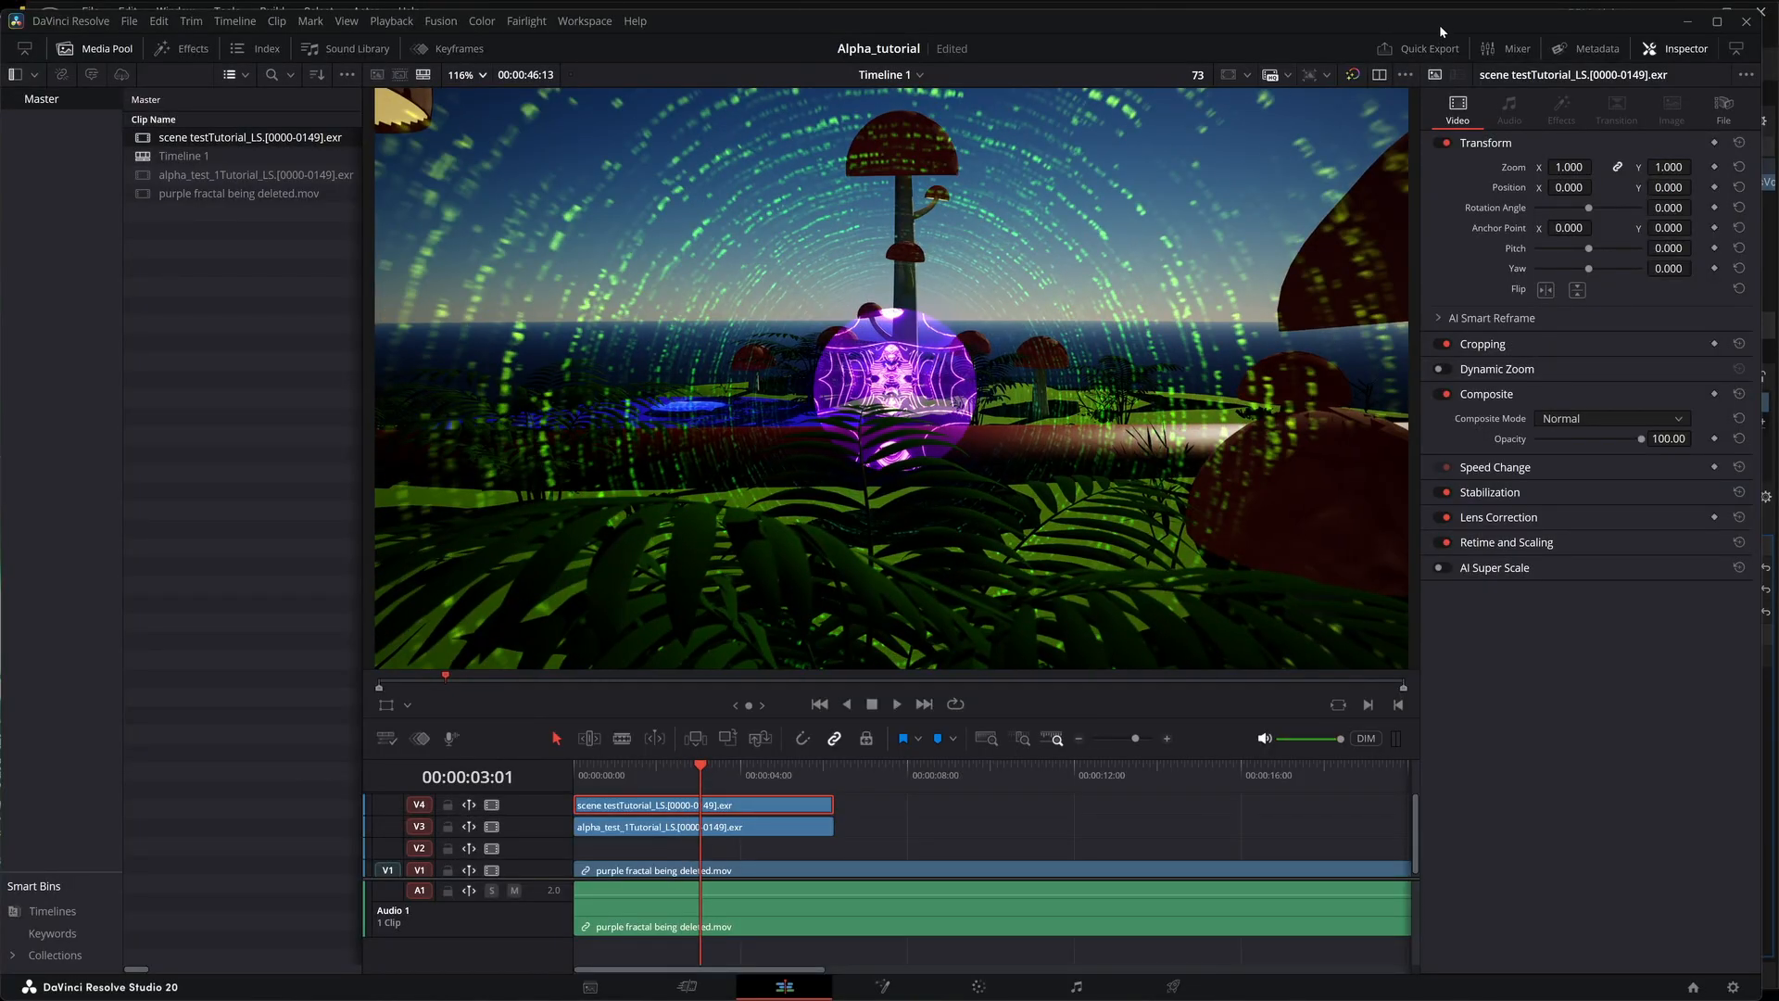
drag(1439, 28, 1436, 56)
click(1683, 51)
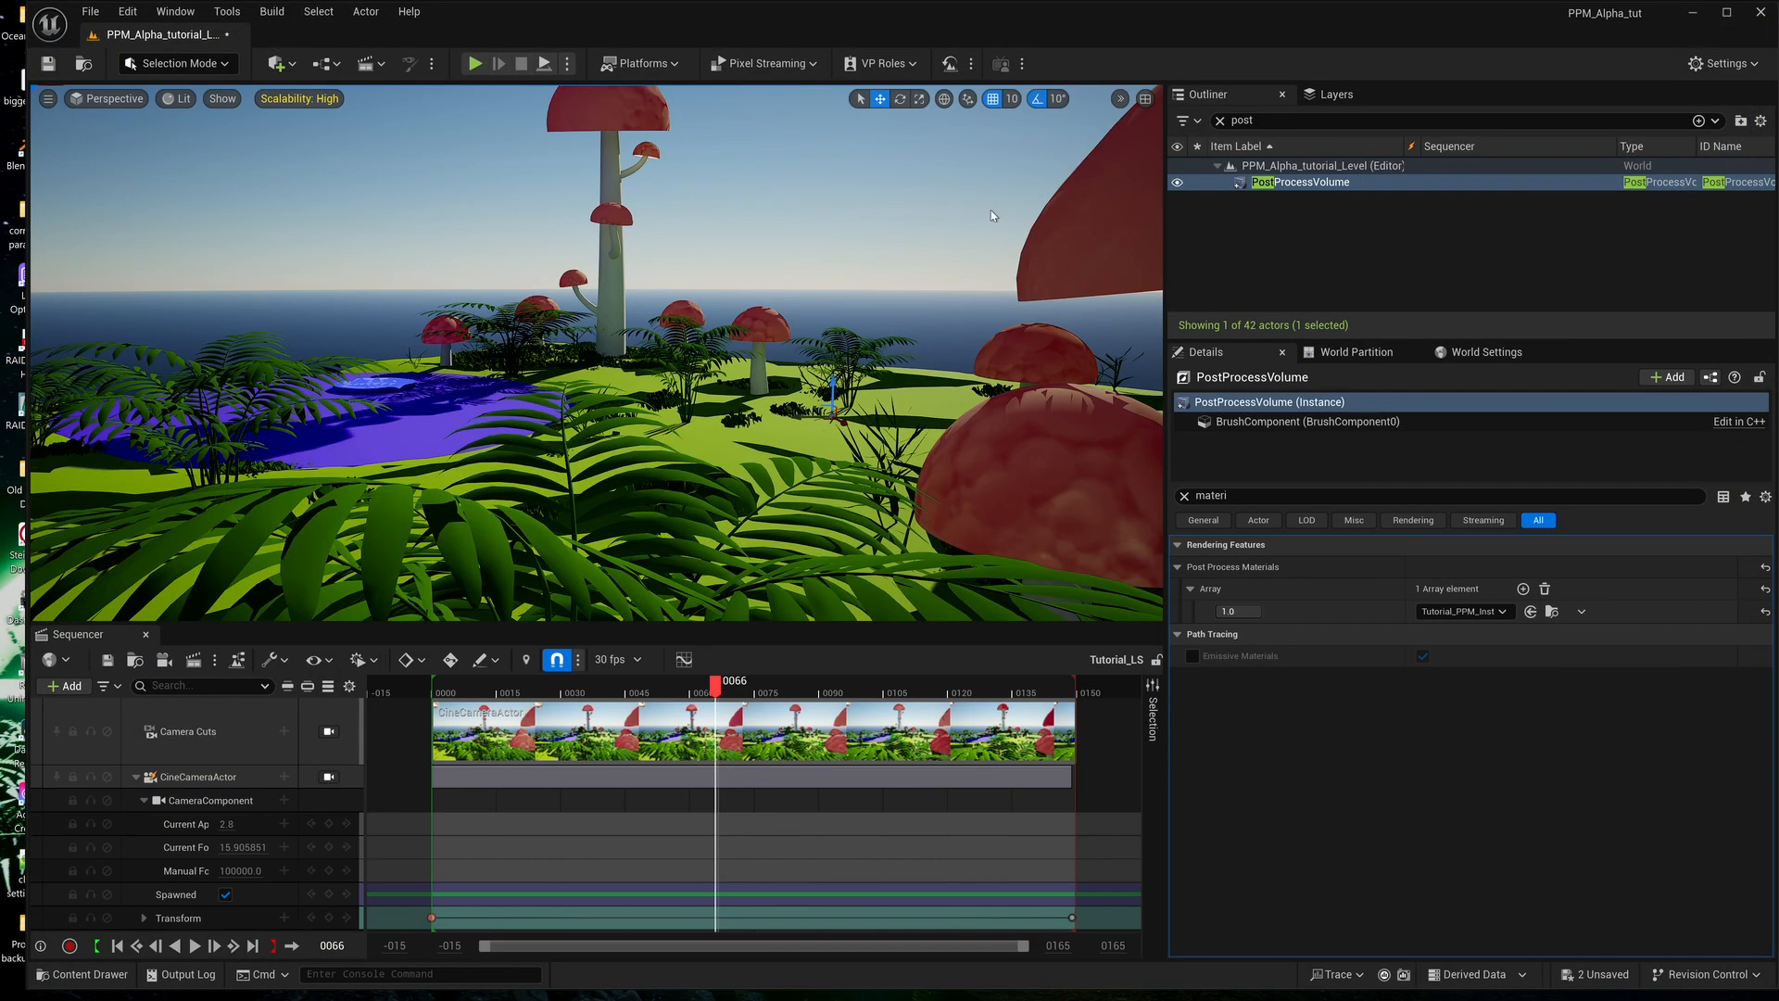
Duplicate the Clamp node in the Tutorial_PPM graph and feed it from the Multiply node at the end of the alpha chain.
drag(1140, 31, 1059, 134)
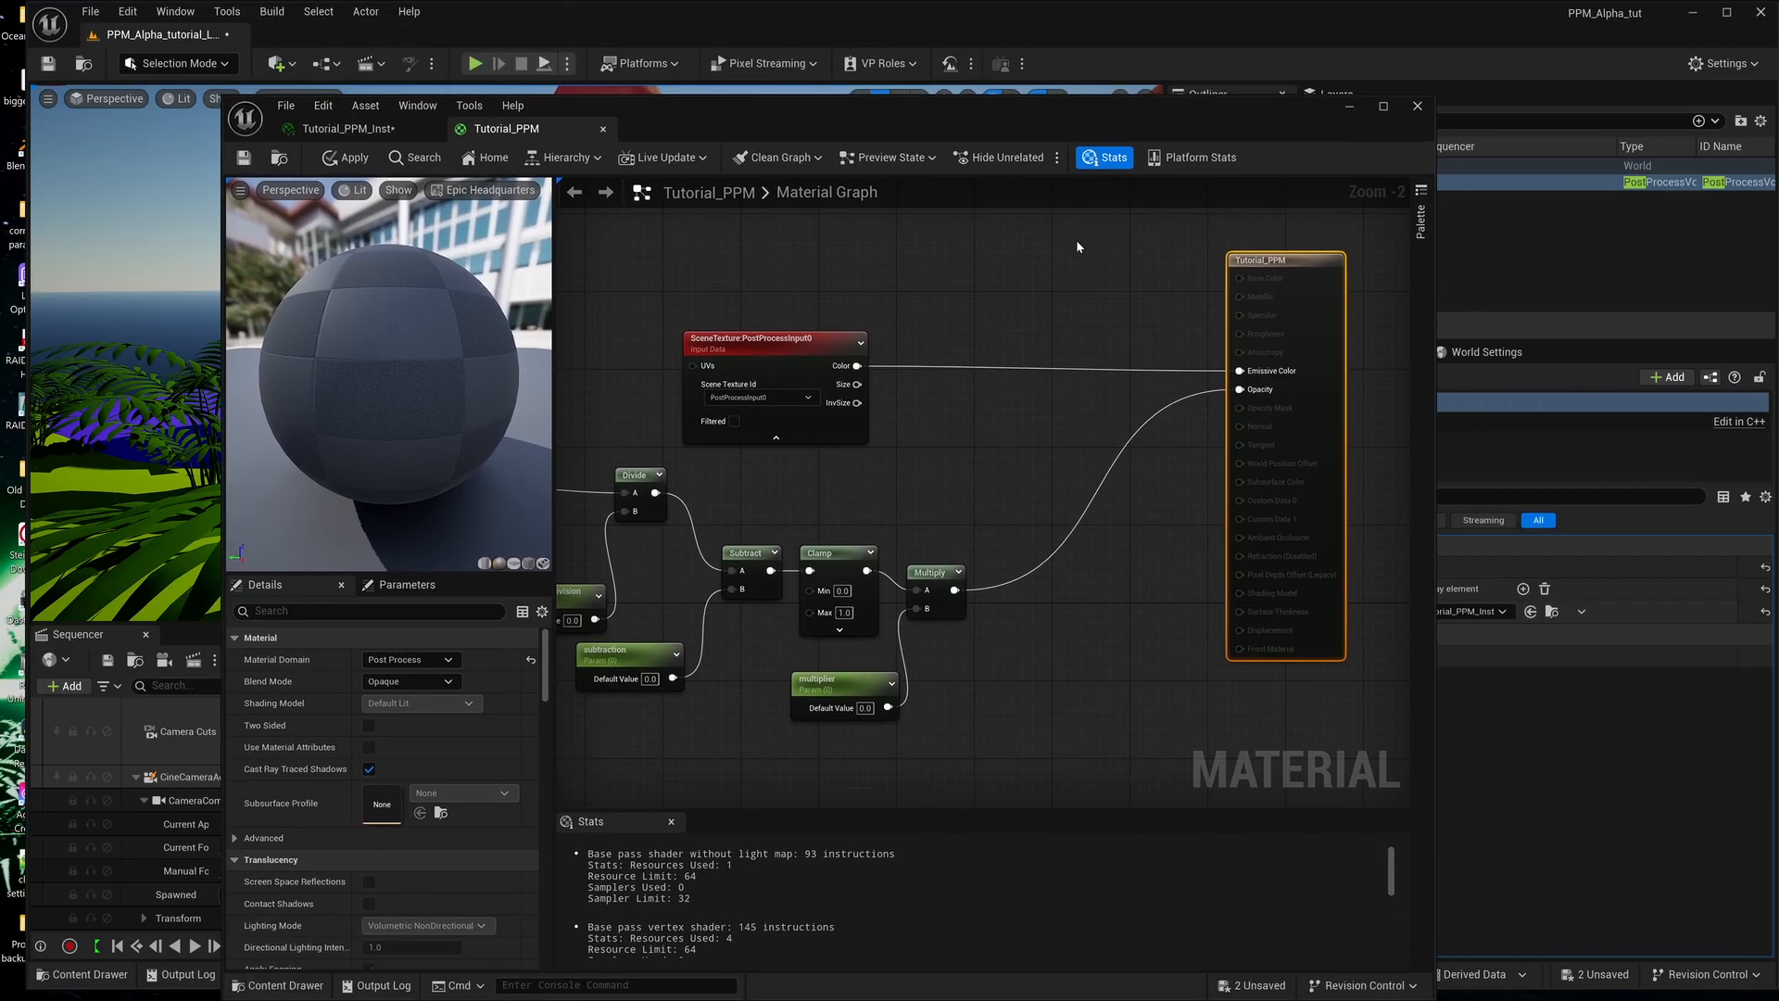
right_drag(1035, 416, 970, 409)
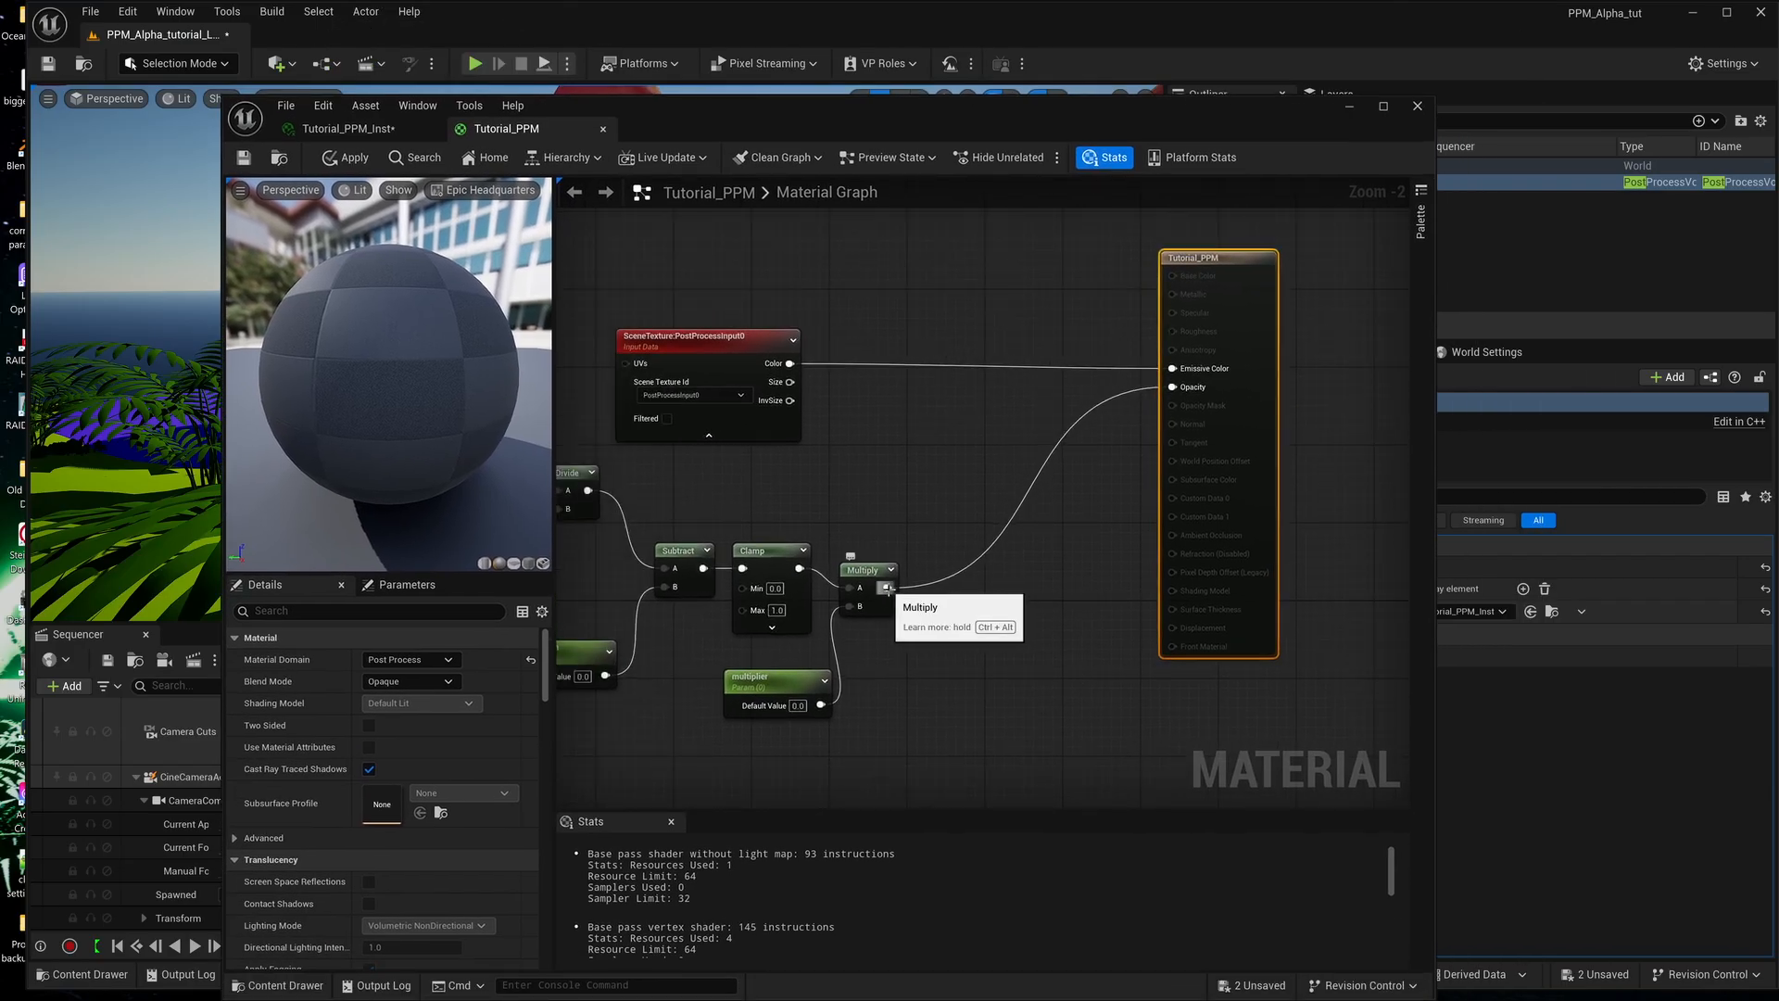
click(768, 549)
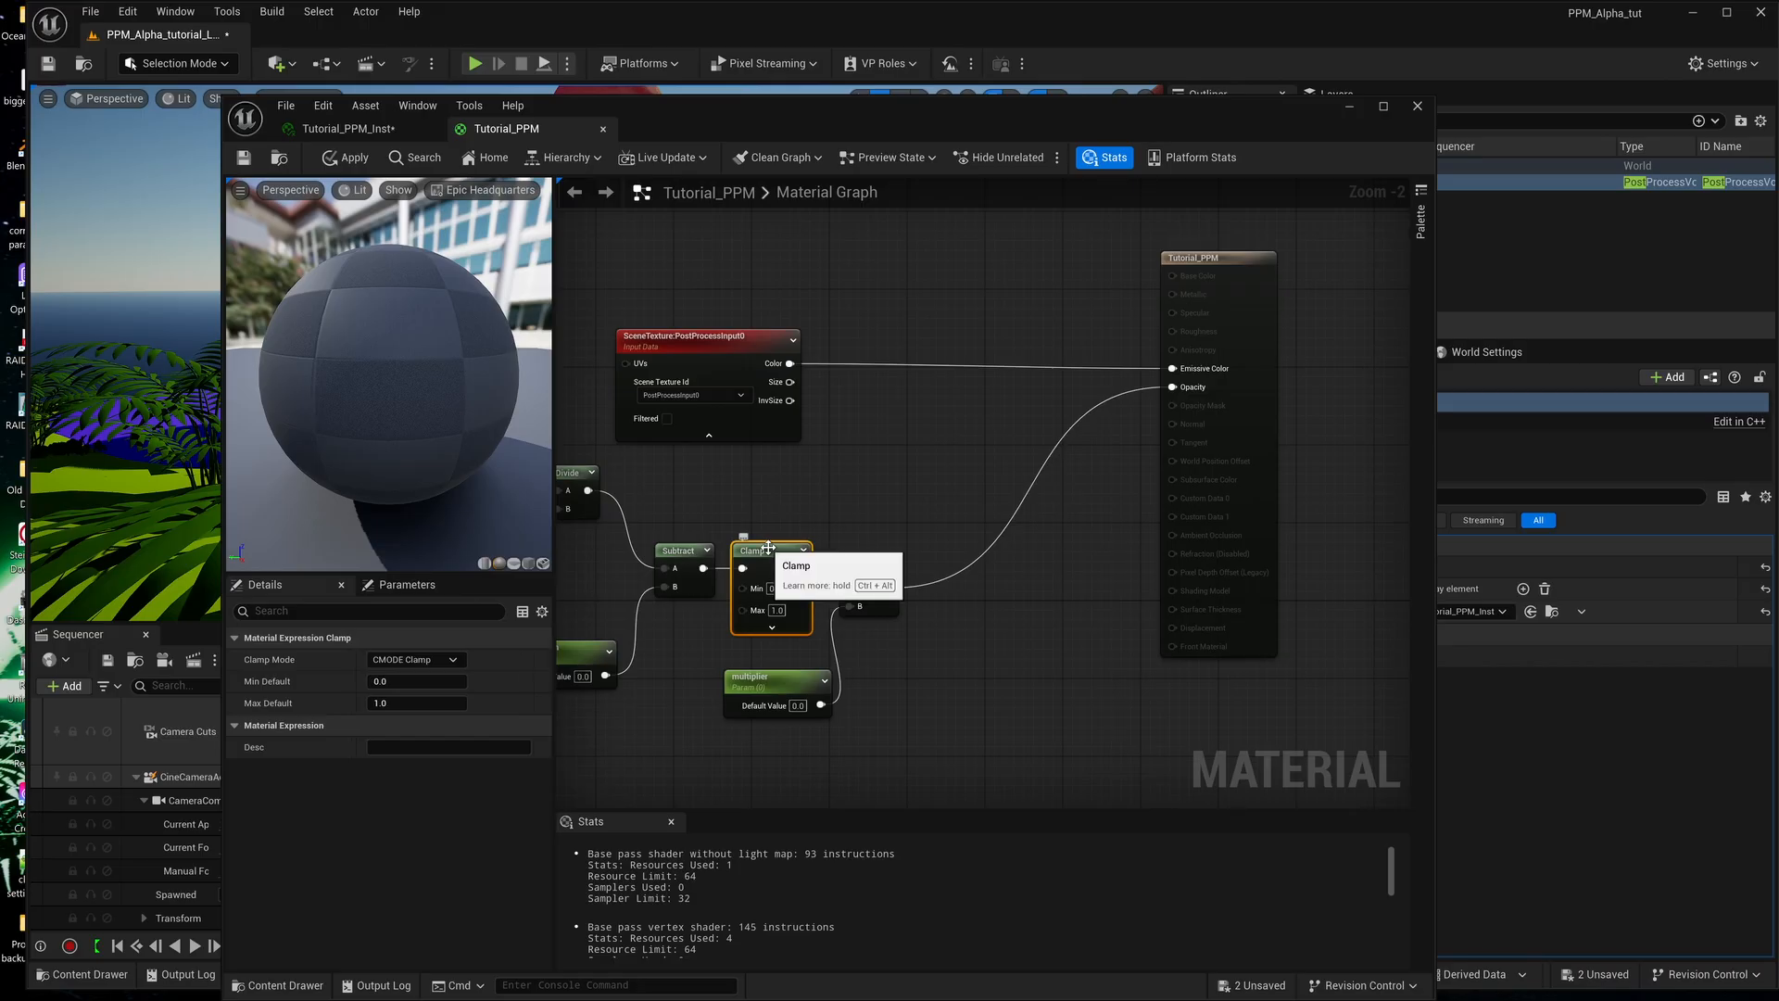
key(ctrl+v)
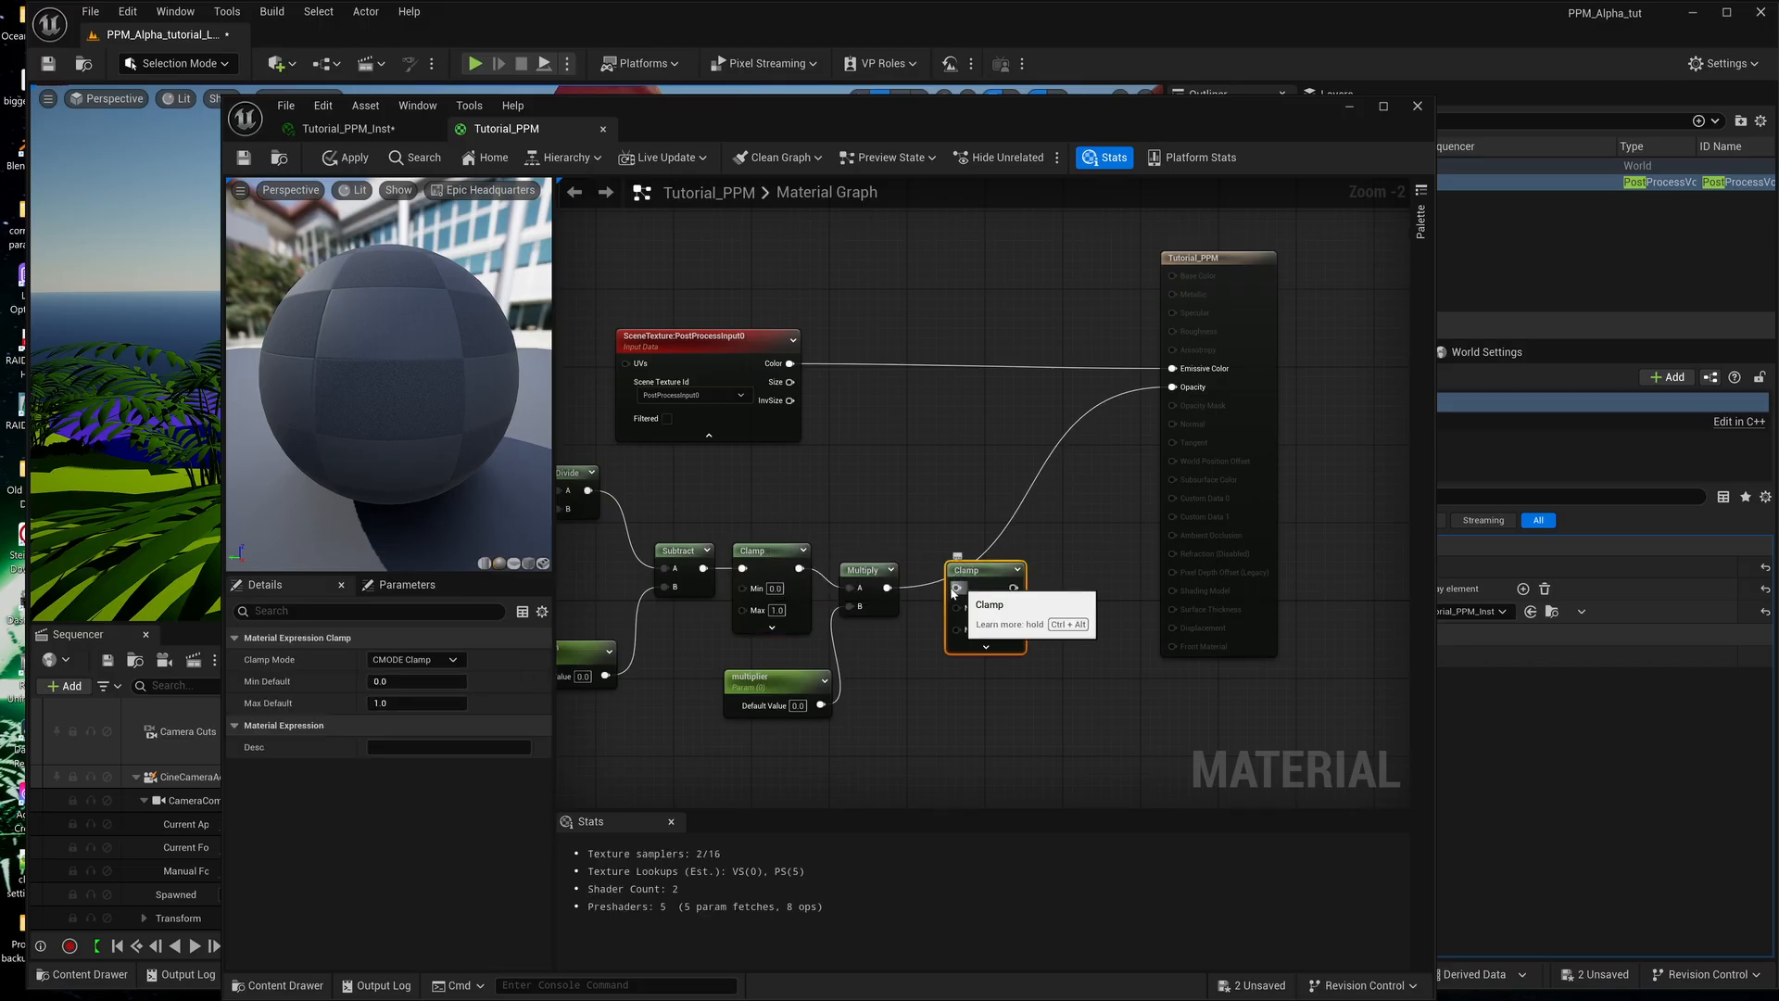
mouse_move(1064, 590)
right_down()
mouse_move(984, 574)
mouse_move(975, 548)
mouse_move(1064, 558)
mouse_move(1037, 591)
right_up()
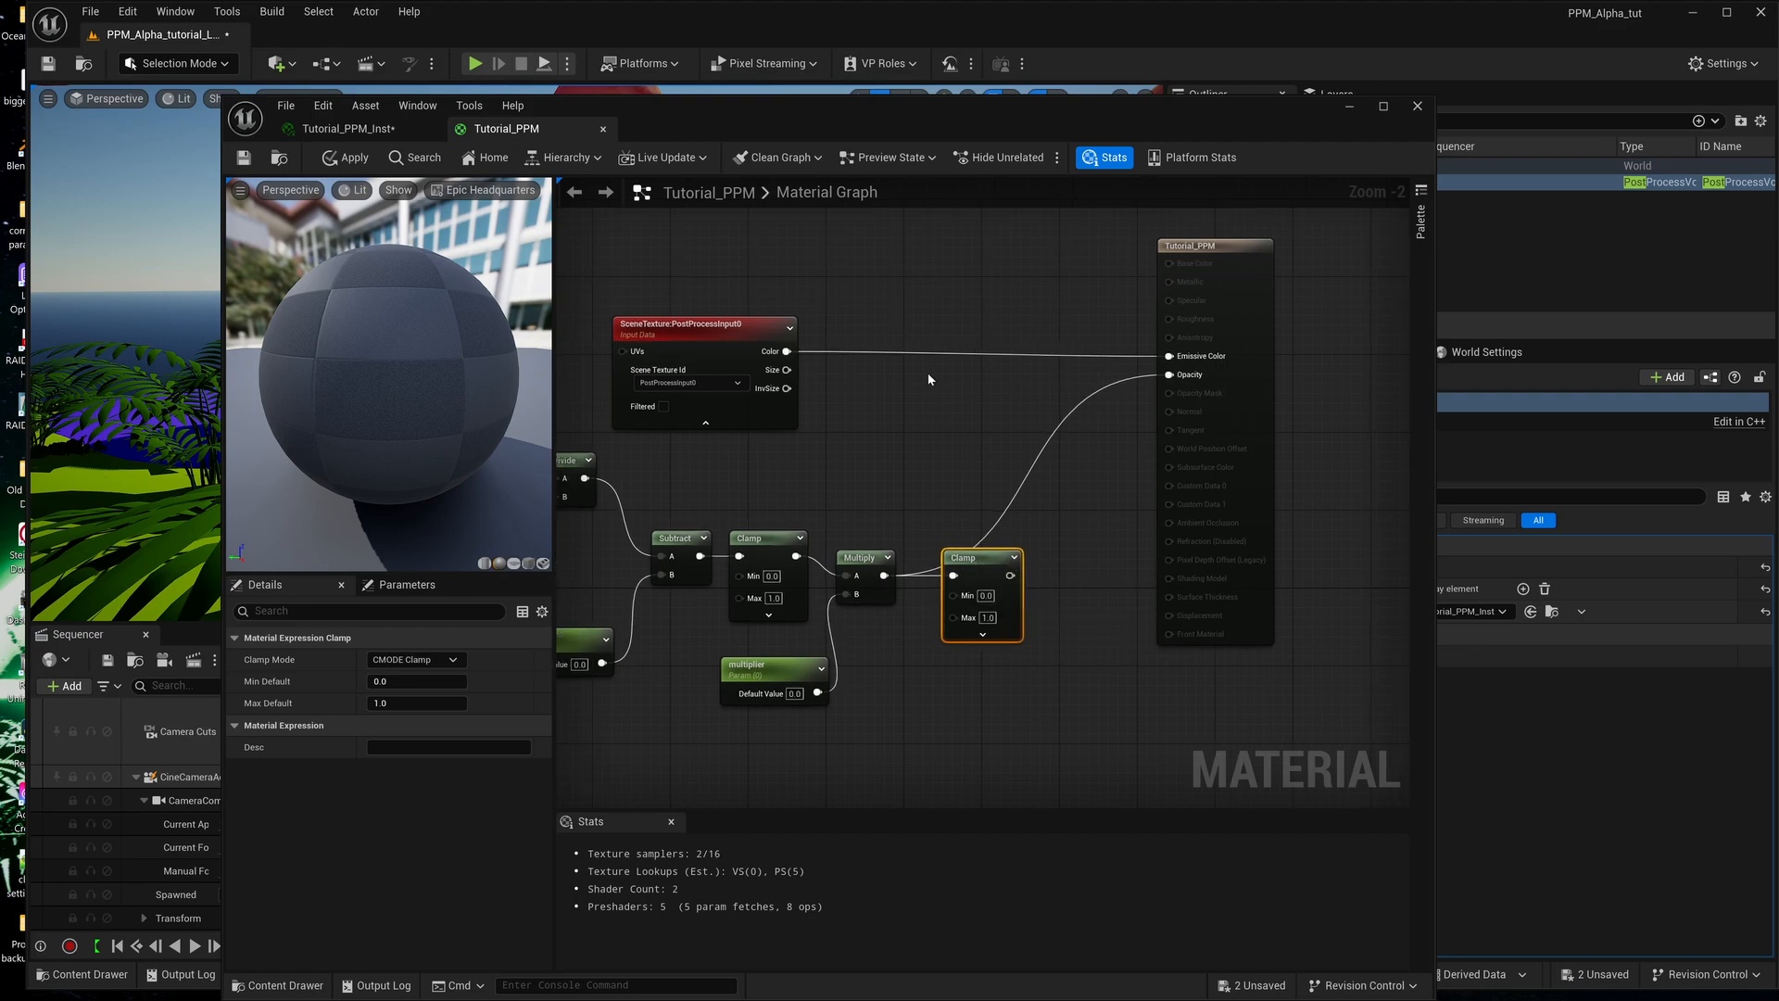
Multiply the PostProcessInput0 Color by the second Clamp's output, feed the product into Emissive Color, and save Tutorial_PPM.
click(942, 415)
drag(787, 351, 953, 435)
drag(1010, 575, 1169, 356)
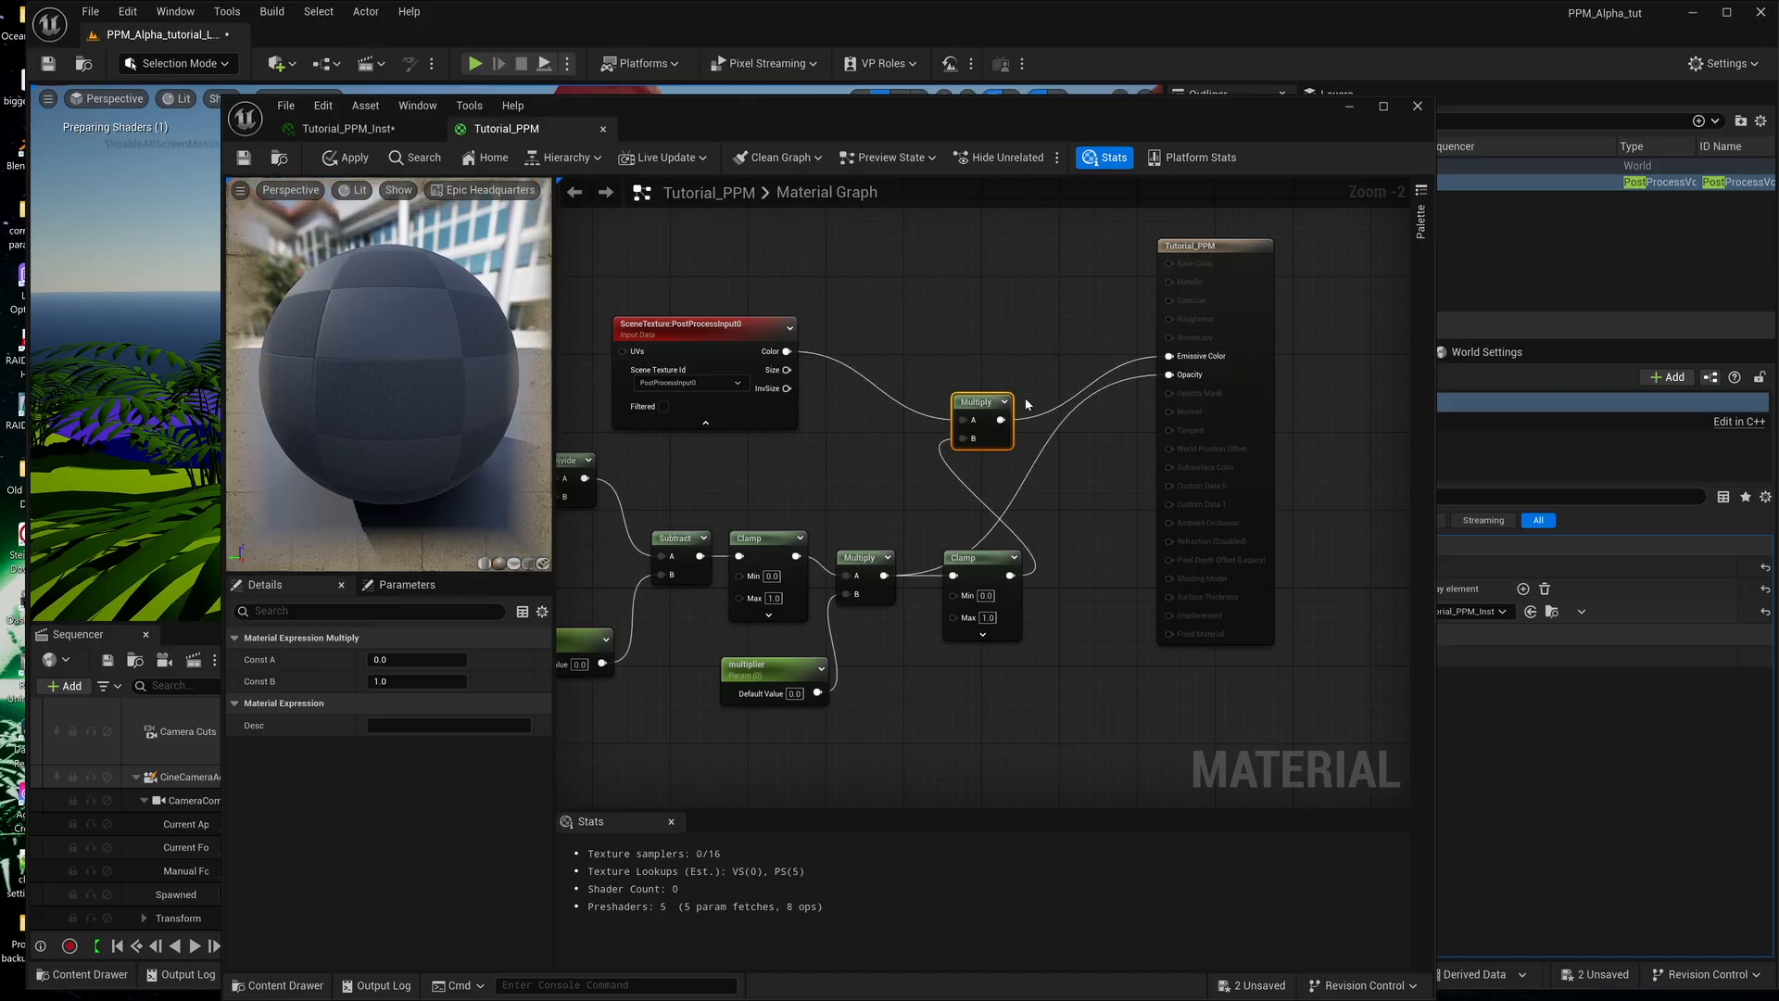
drag(994, 409, 1041, 389)
click(244, 157)
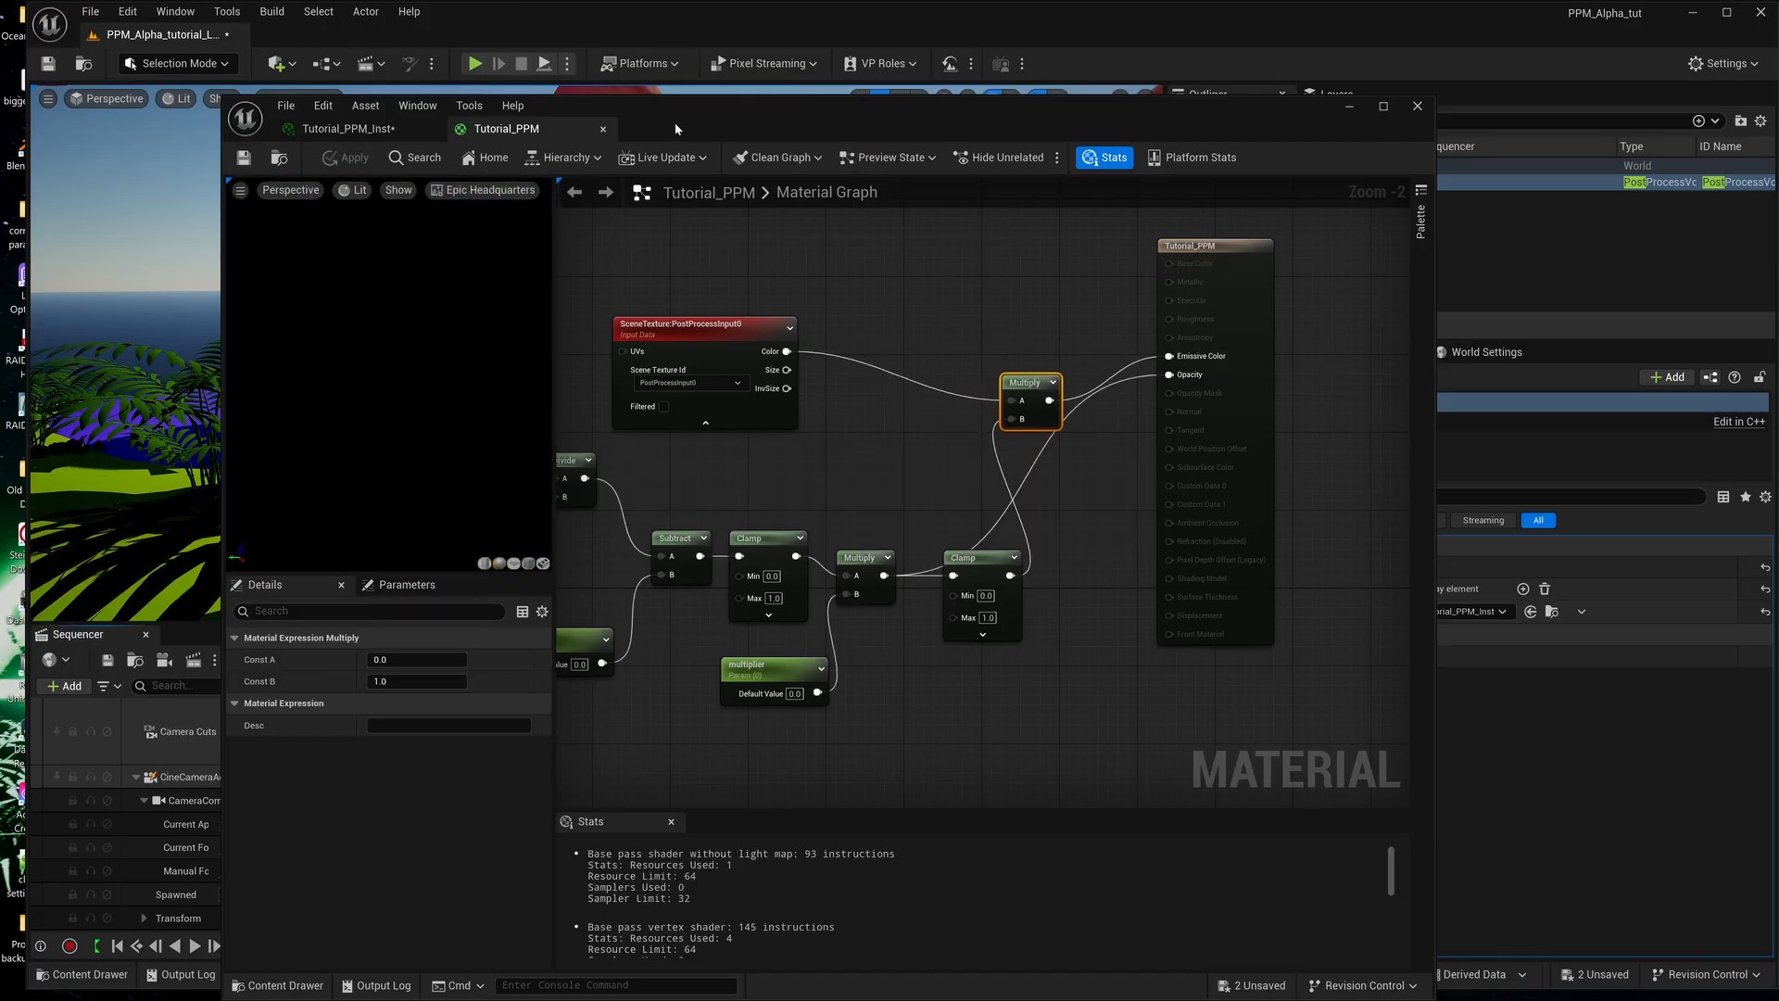
Move the Tutorial_PPM output node farther from the emissive Multiply node to make room in the graph.
drag(674, 122, 652, 90)
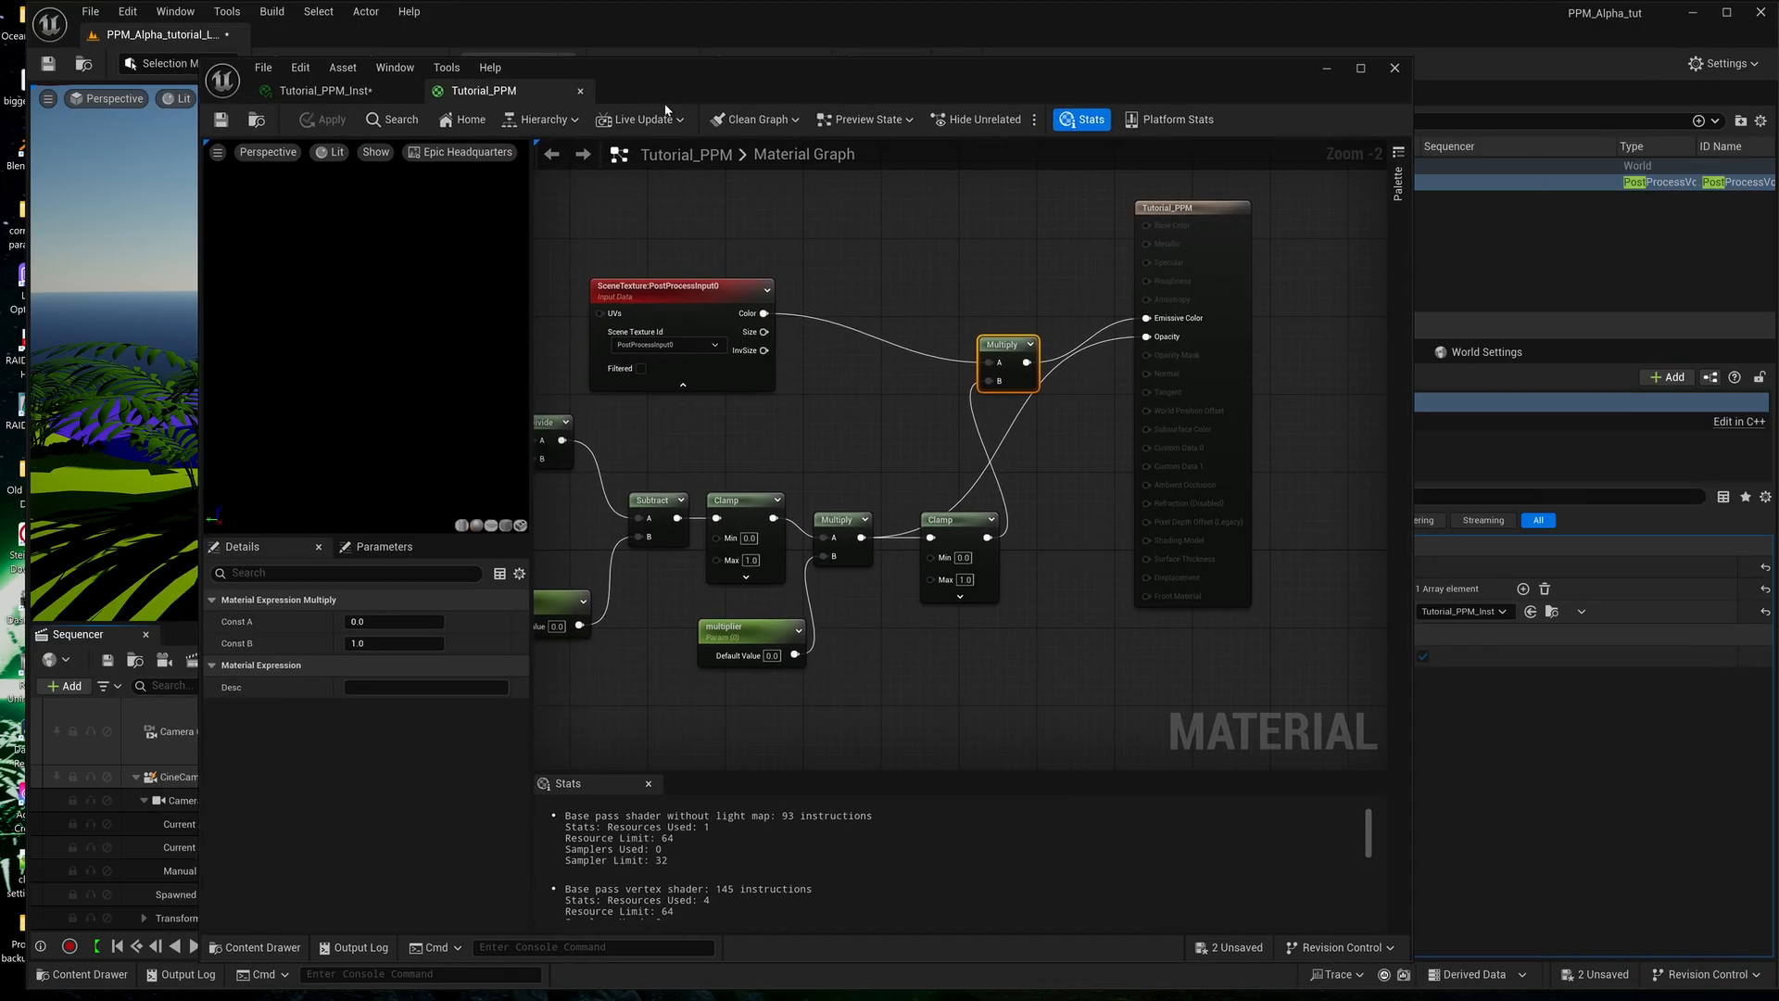
right_drag(1079, 433, 1147, 455)
drag(1279, 243, 1083, 292)
right_drag(647, 540, 816, 476)
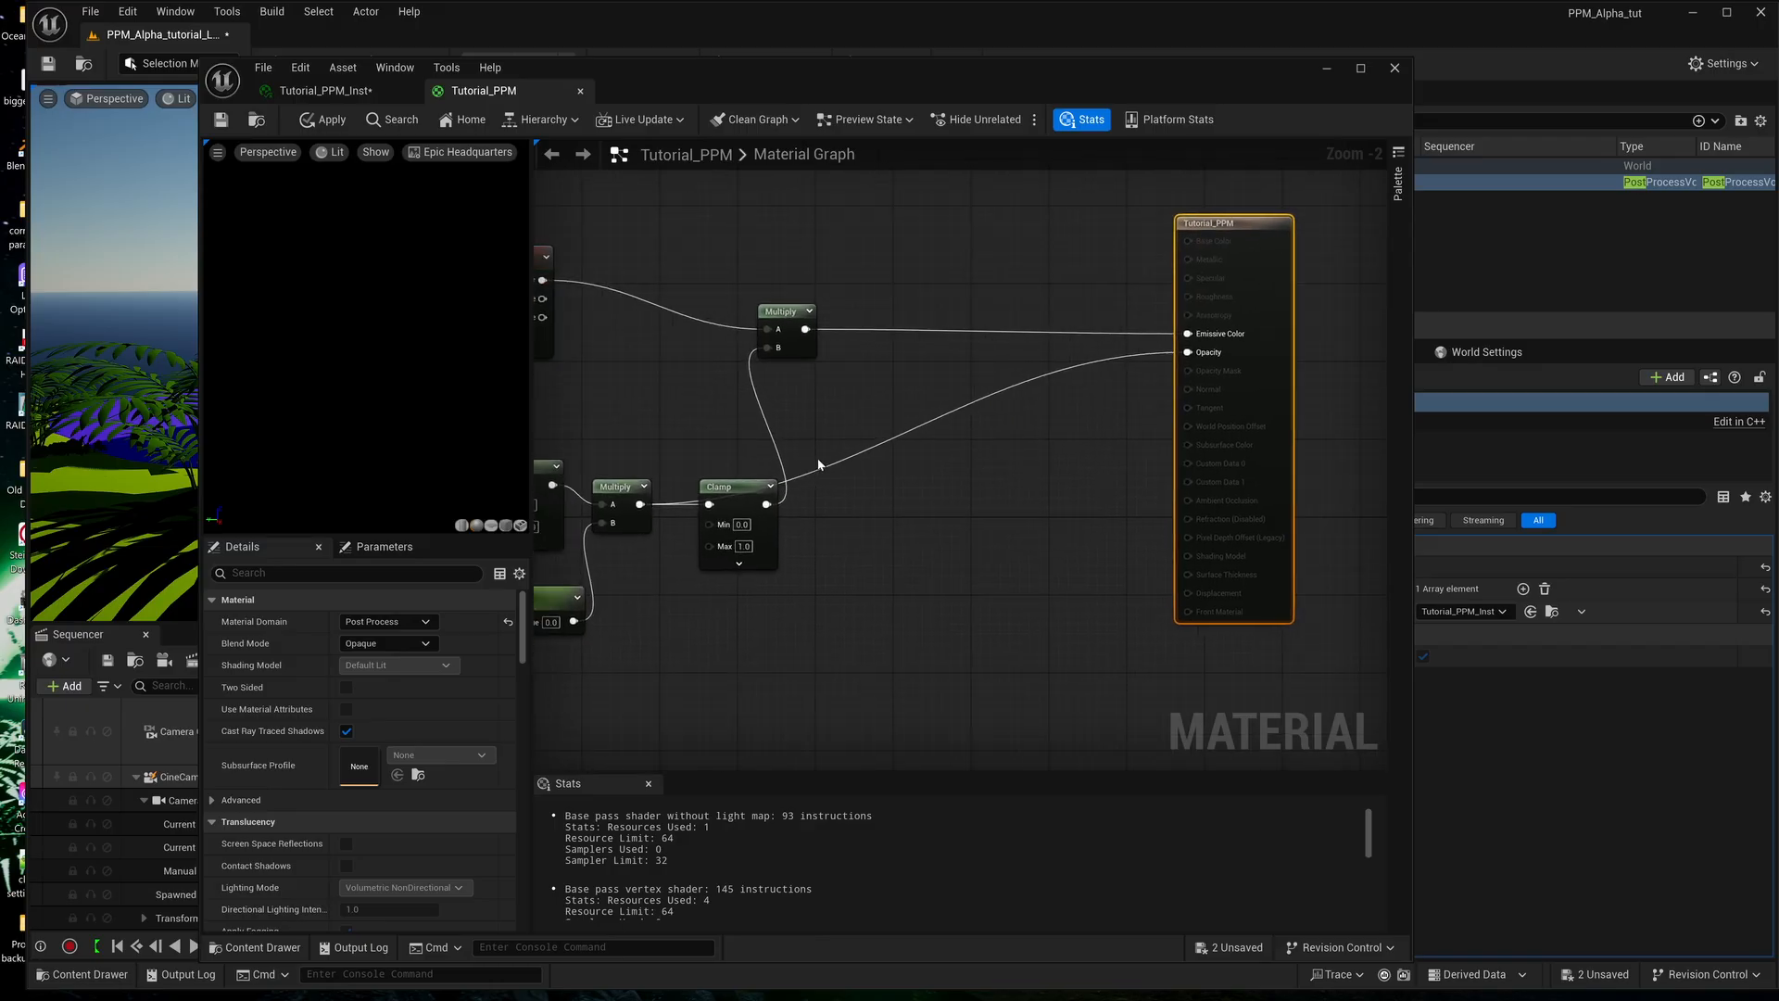
Add a OneMinus node between the second Clamp's output and the B input of the emissive Multiply, spacing the nodes out.
right_click(820, 443)
text(one )
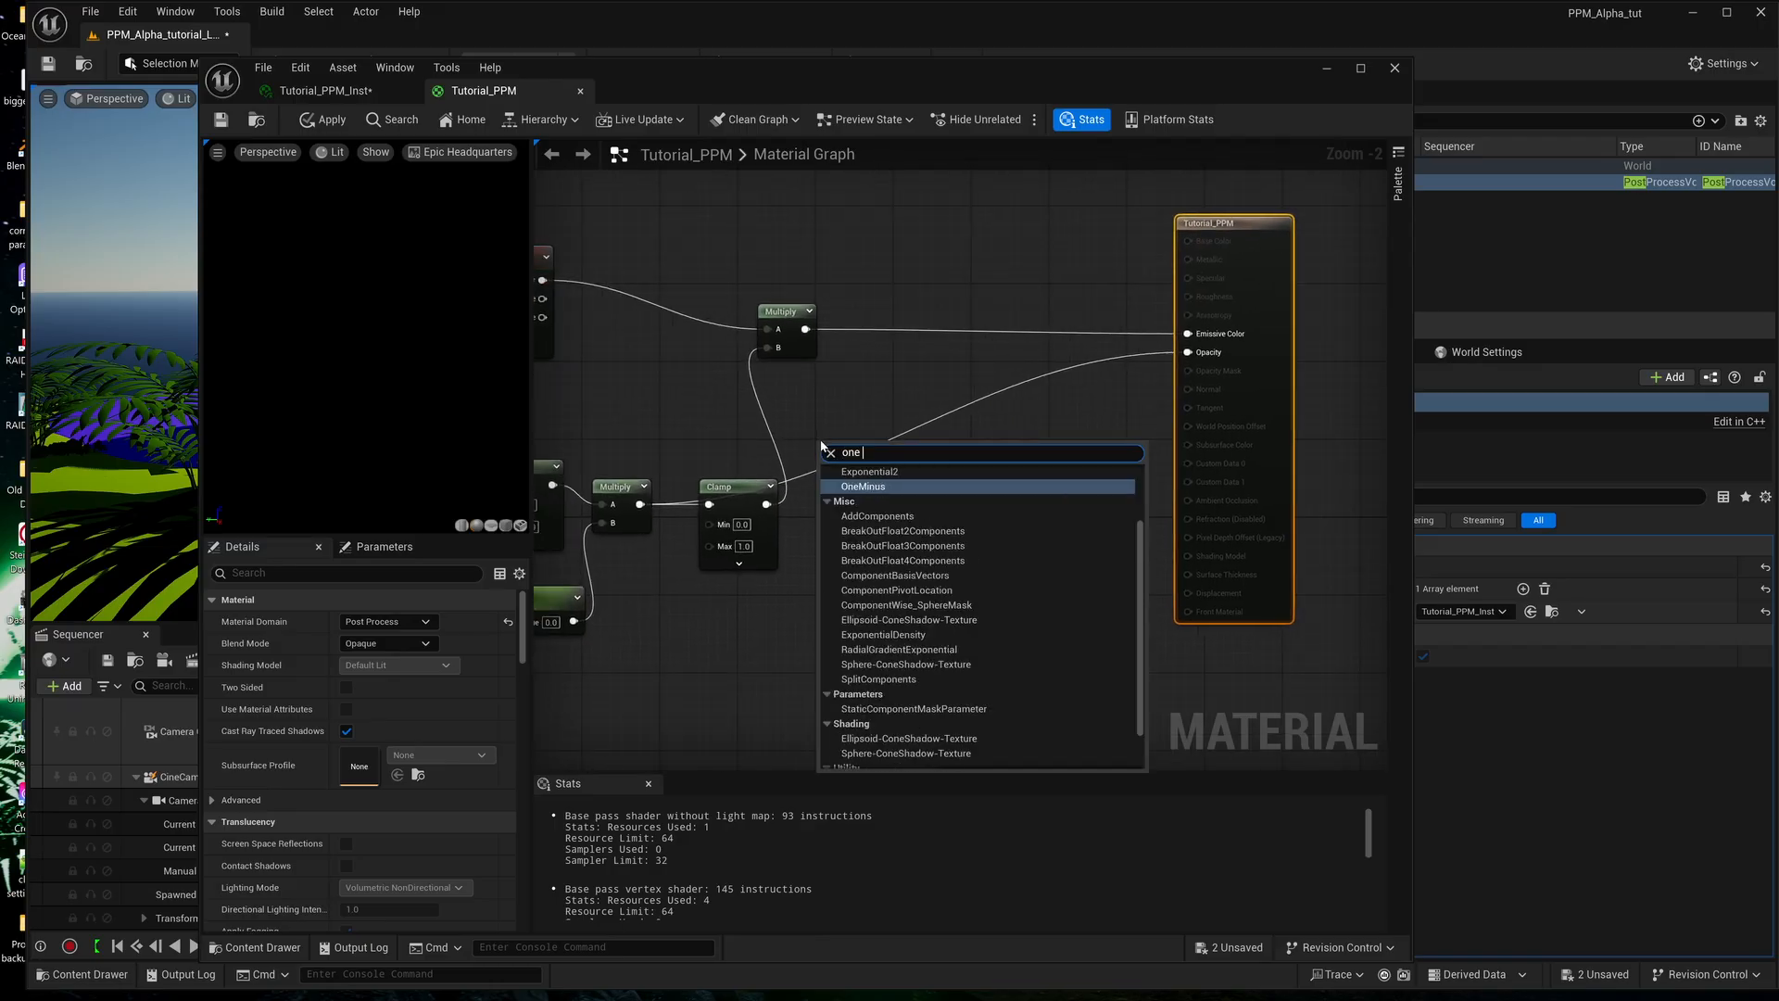
text(minus)
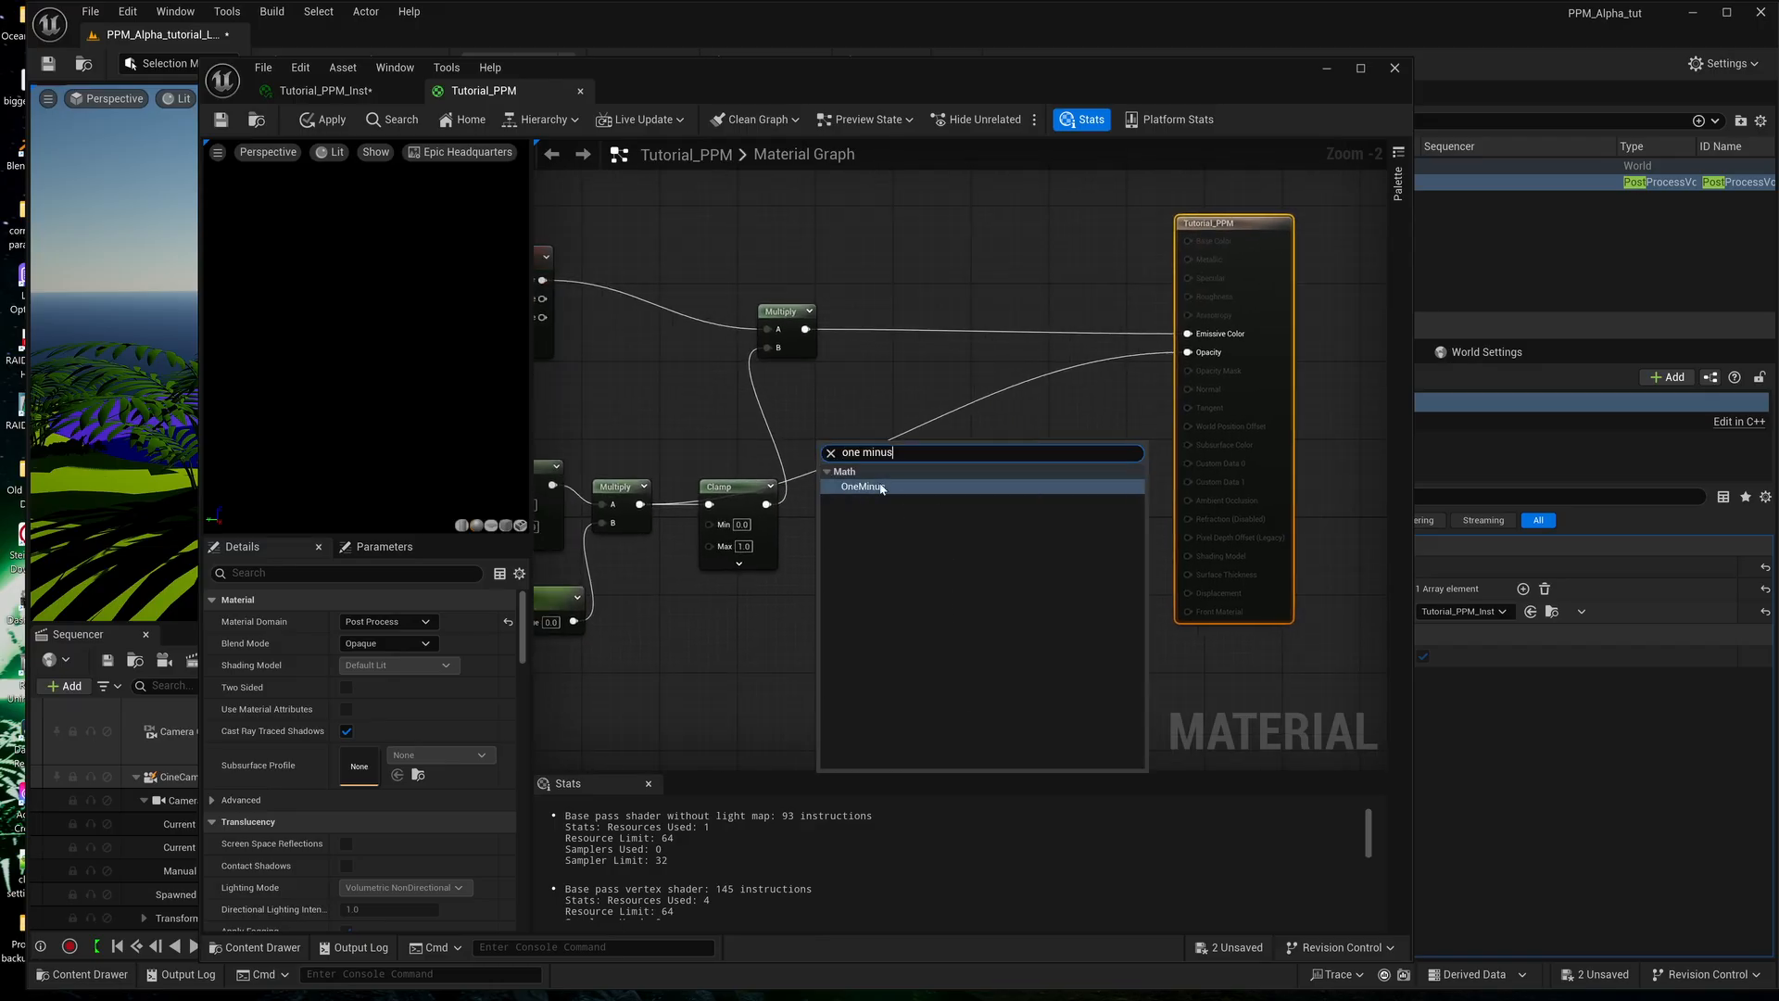
click(866, 487)
drag(799, 336, 867, 326)
drag(831, 448, 792, 399)
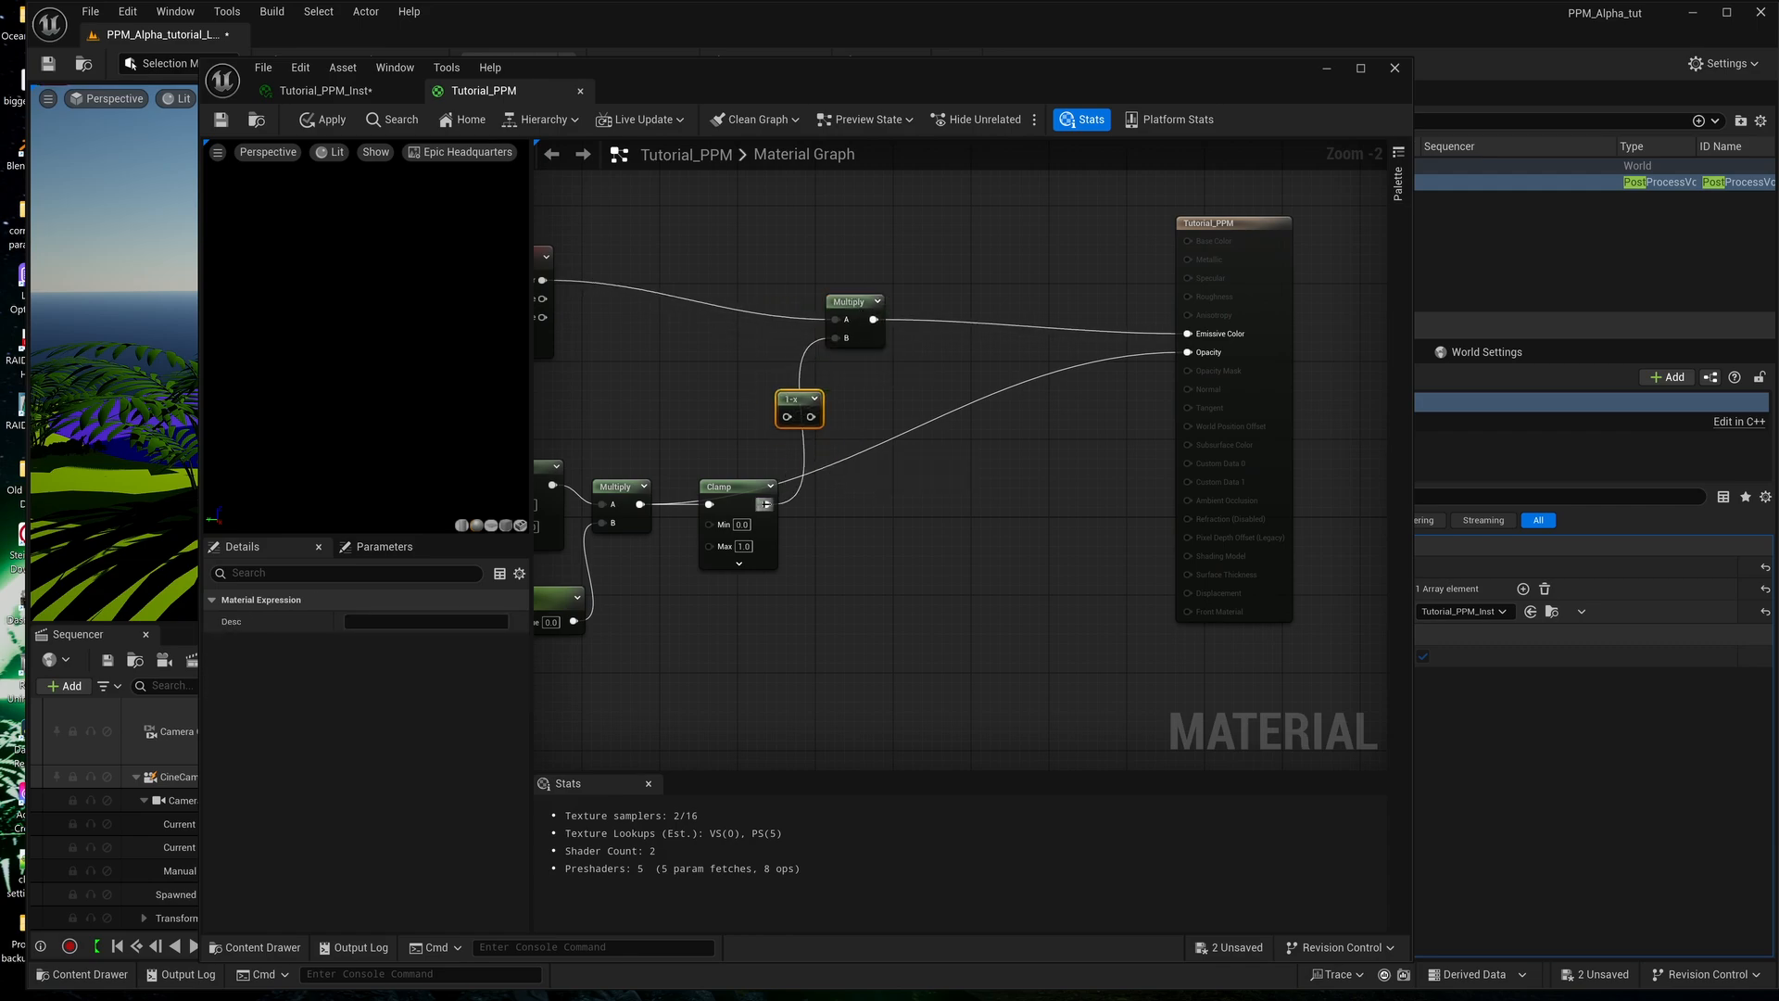
drag(766, 504, 883, 279)
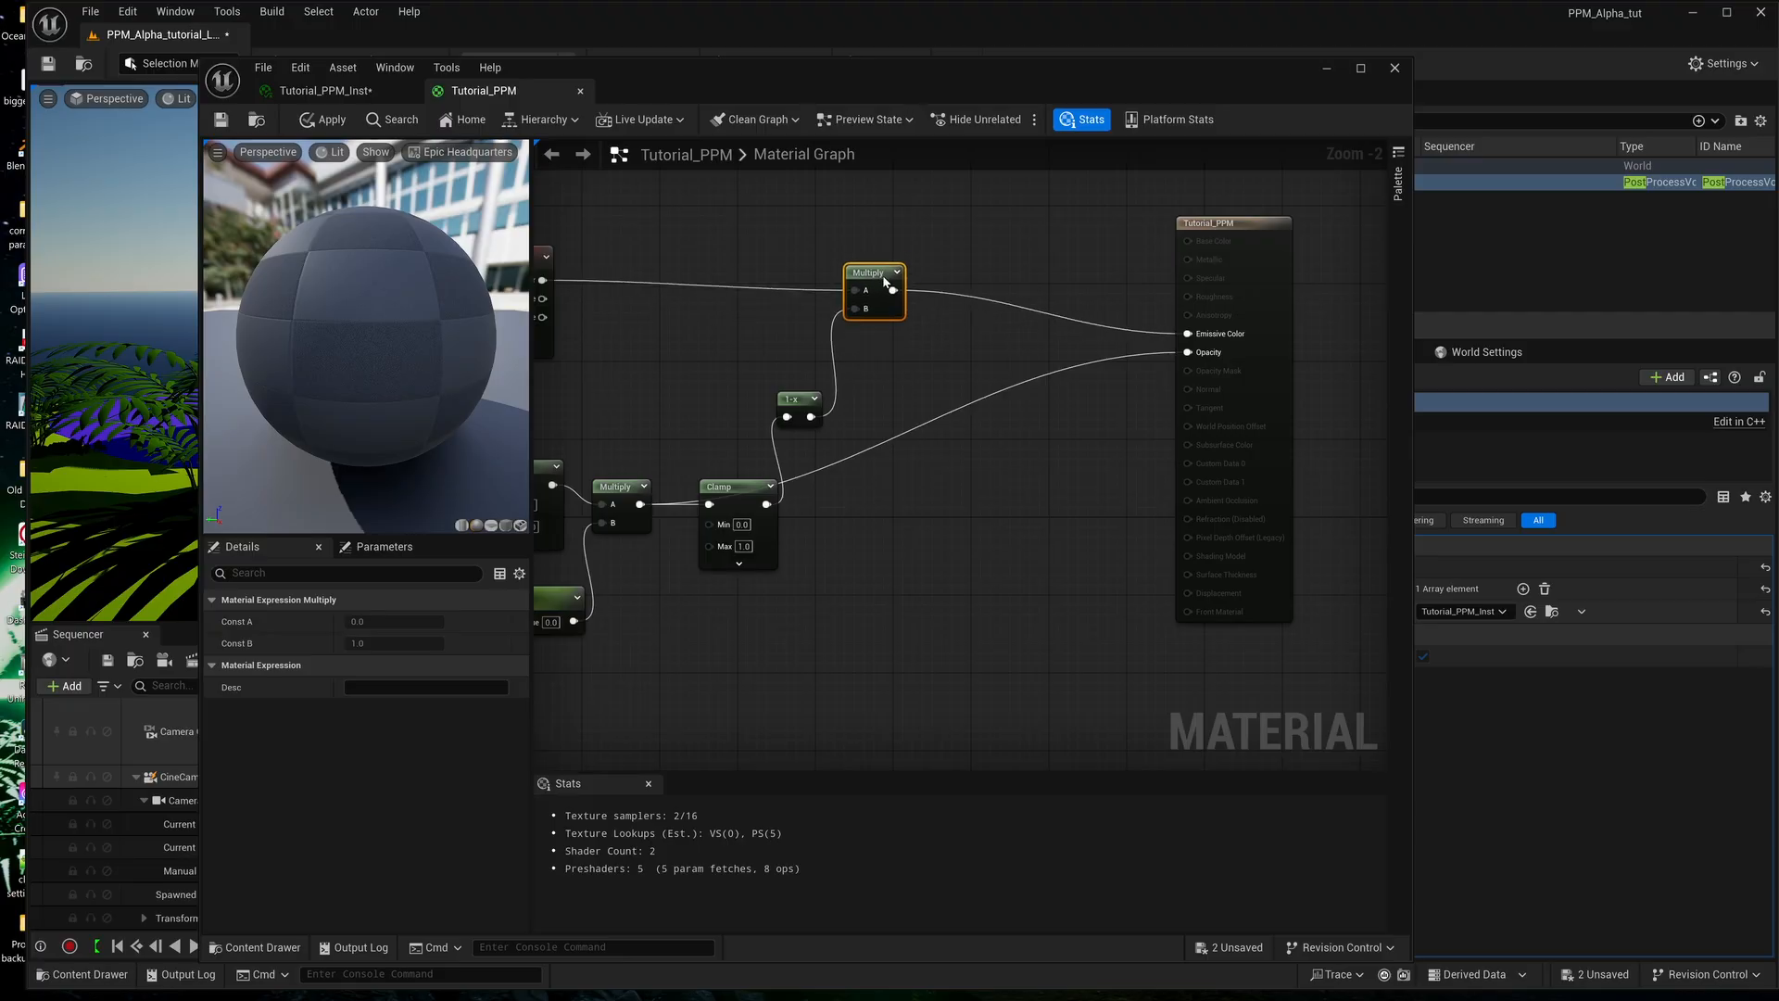
Line the material output node up with the emissive Multiply, save Tutorial_PPM, and uncover the level viewport to check the scene.
drag(1232, 233, 1223, 194)
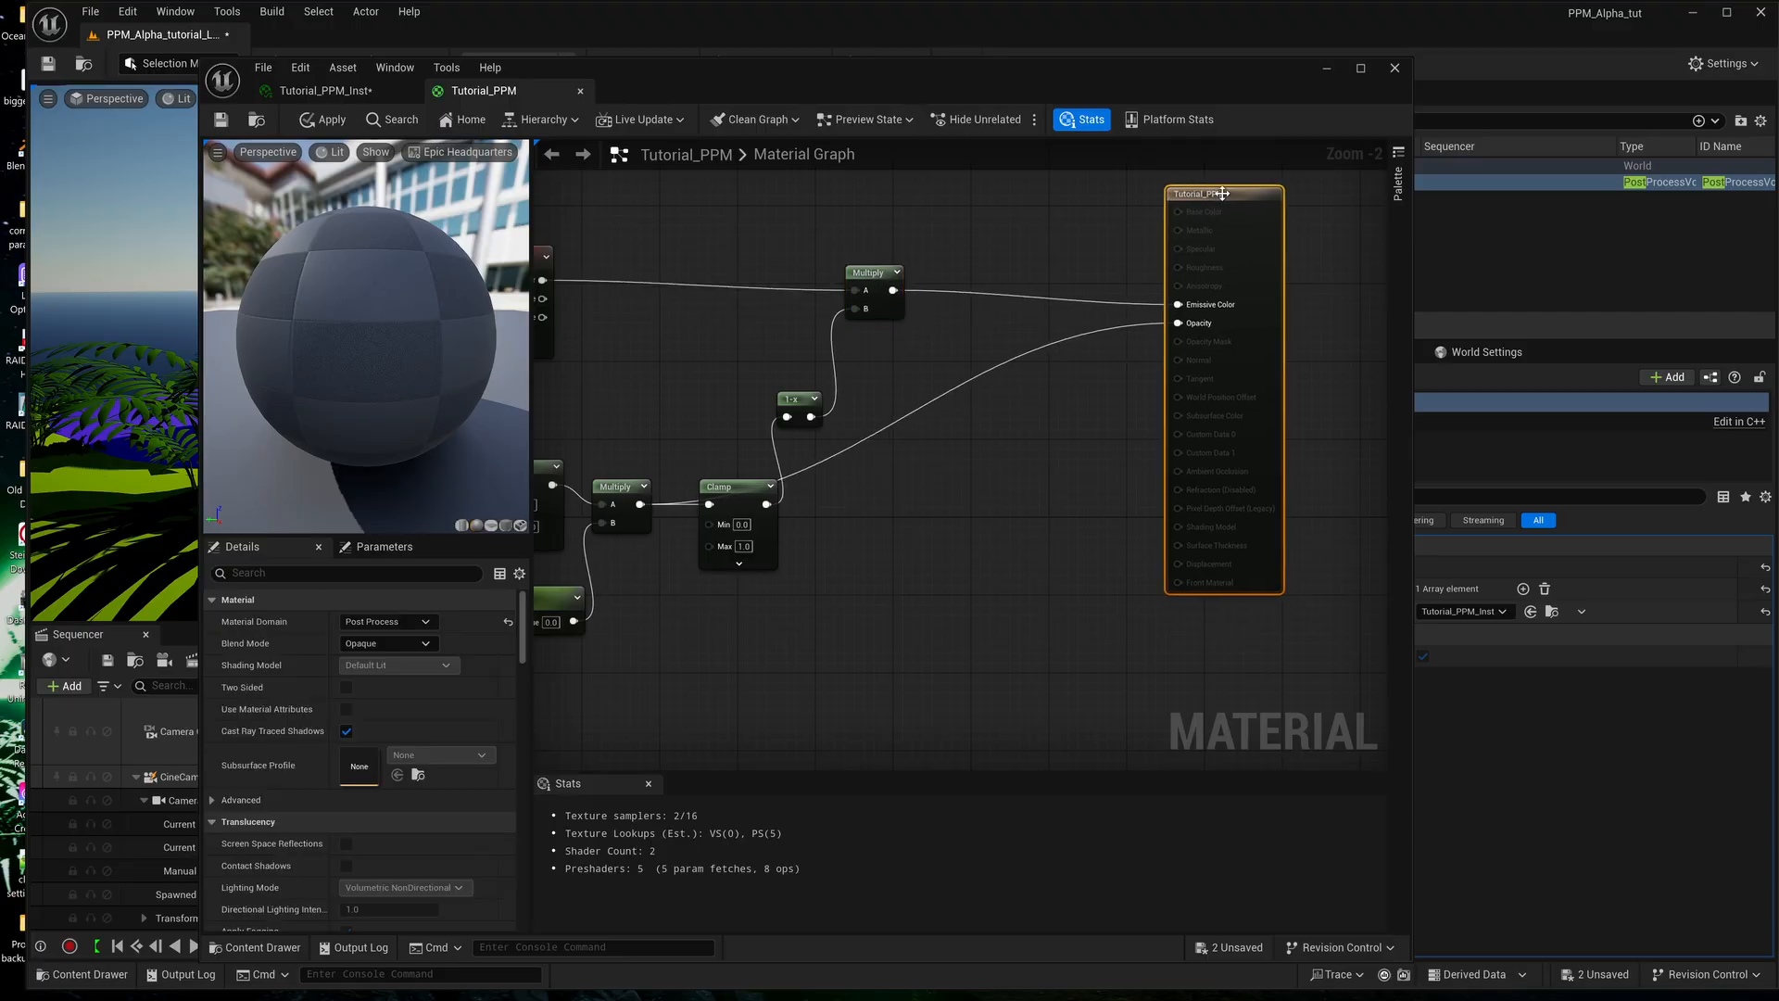
click(221, 119)
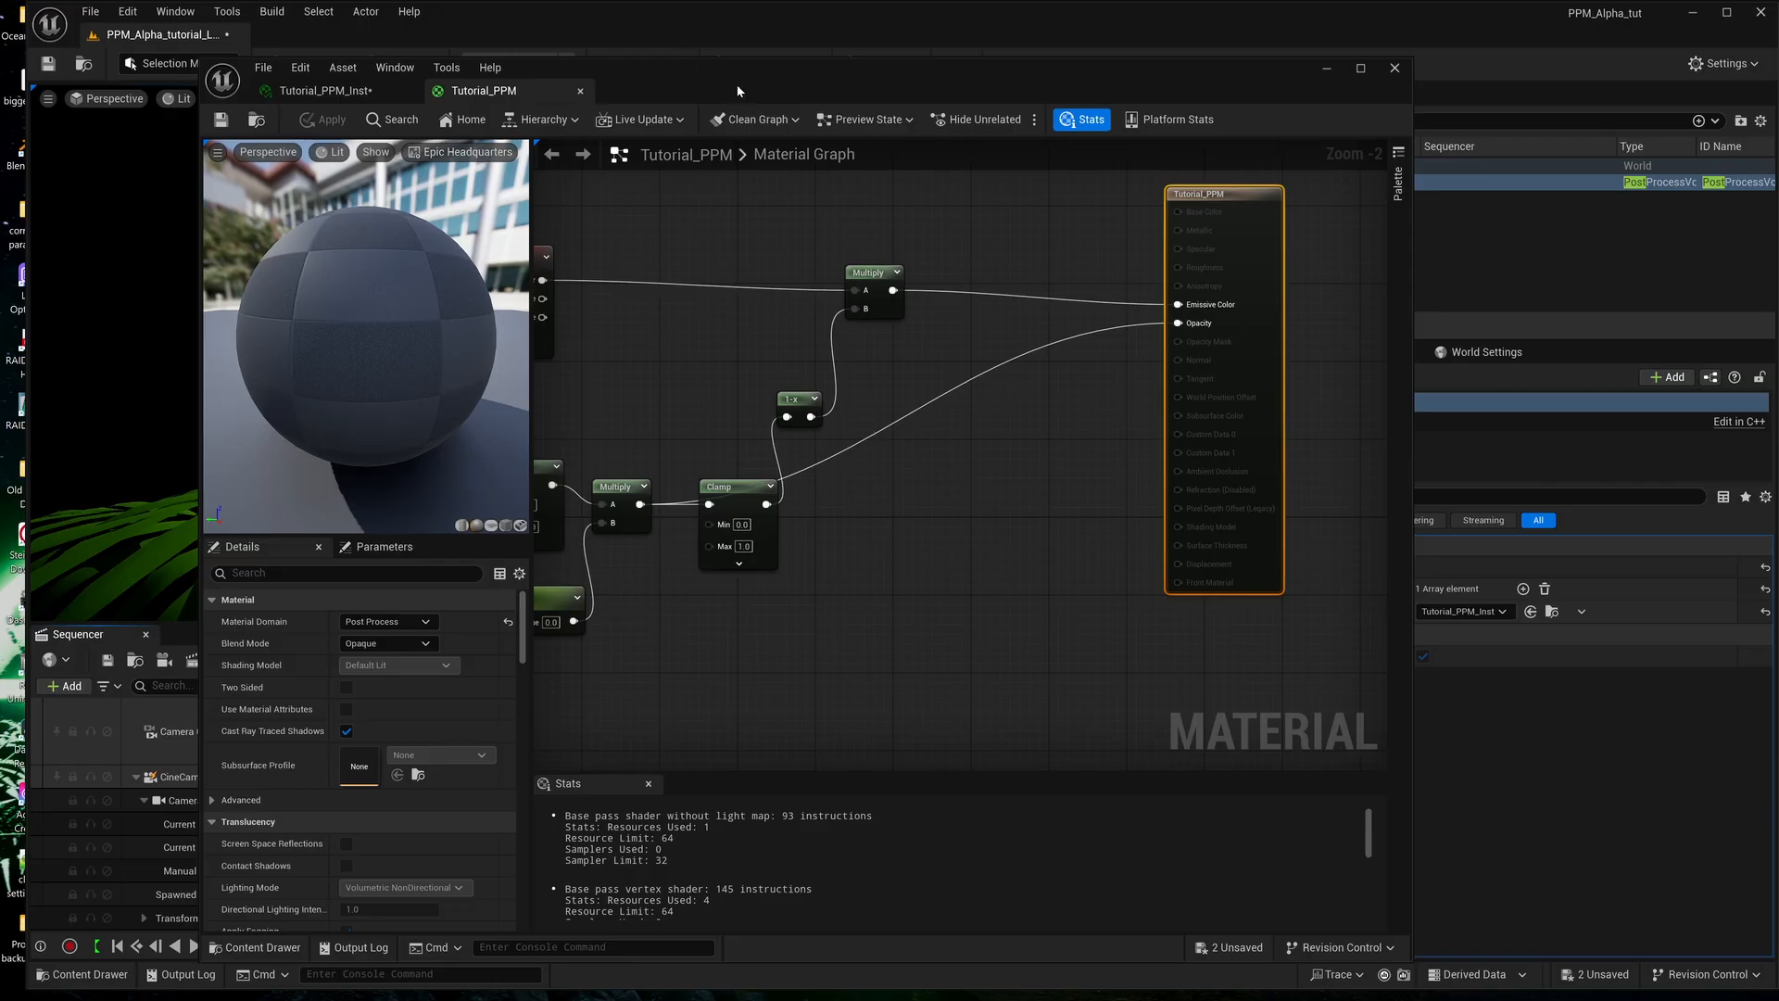
drag(737, 85, 1251, 0)
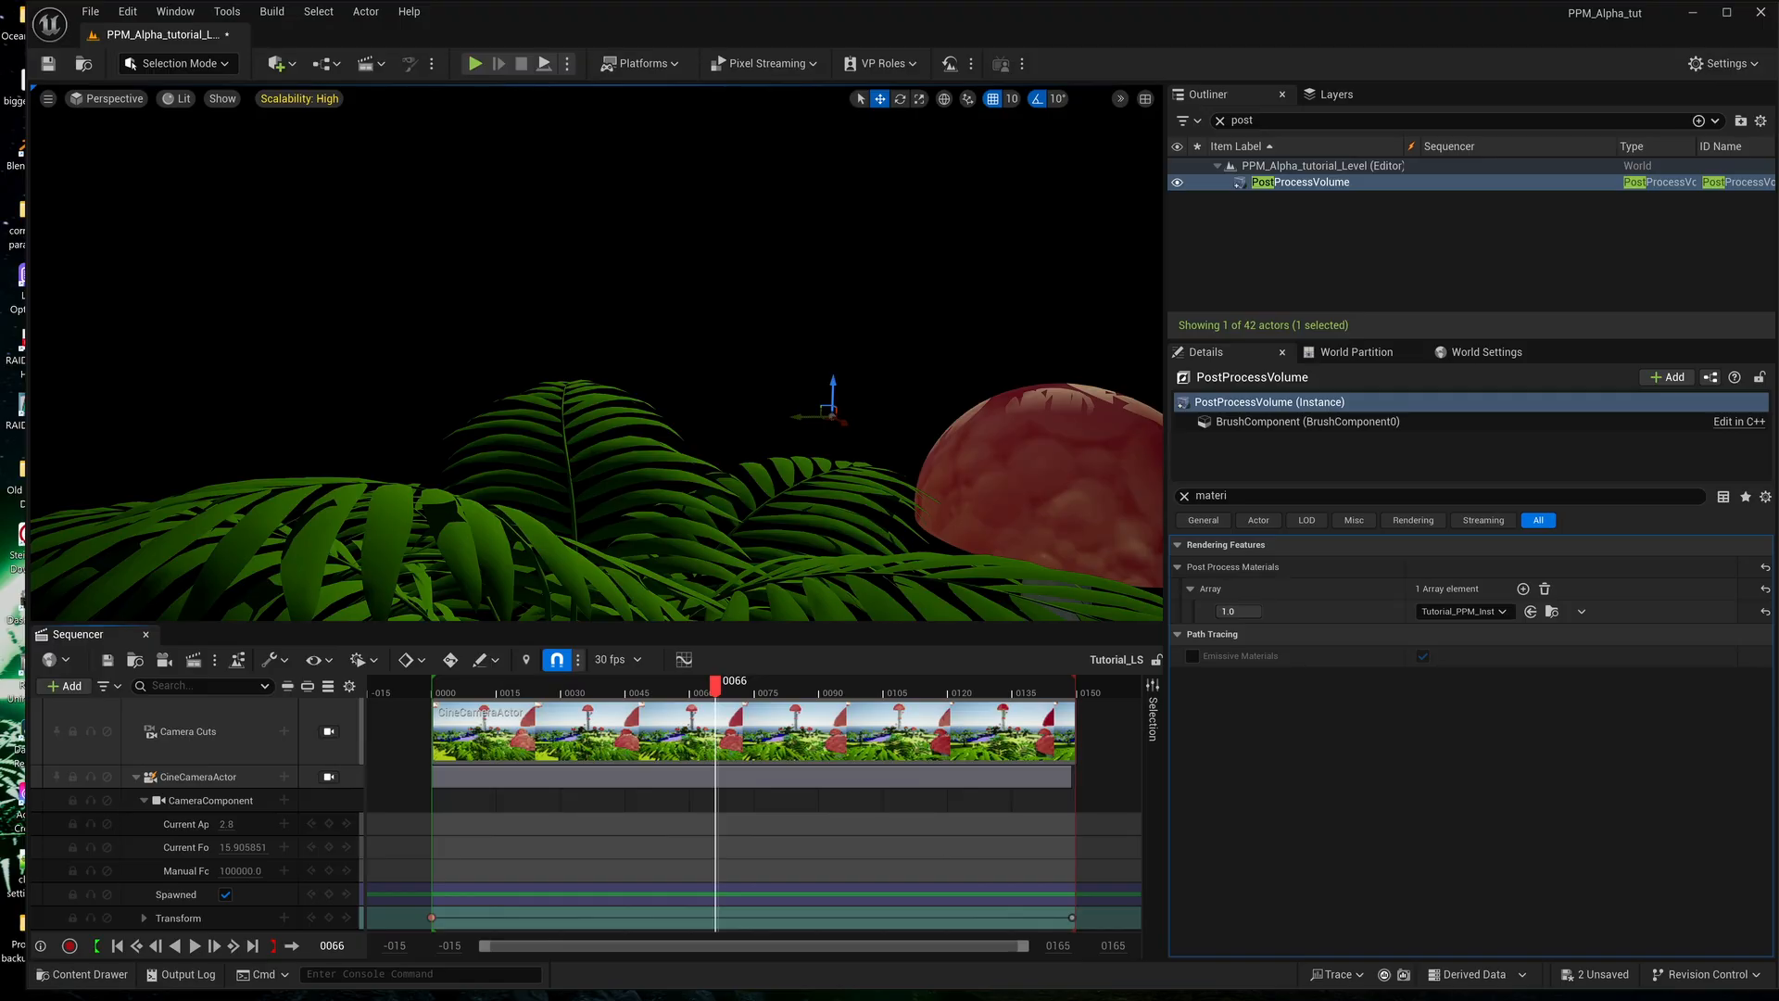
Bring the Movie Render Queue with the Tutorial_LS job into view, and switch to DaVinci Resolve to scrub the composited clips.
drag(1268, 0, 1352, 173)
click(1518, 965)
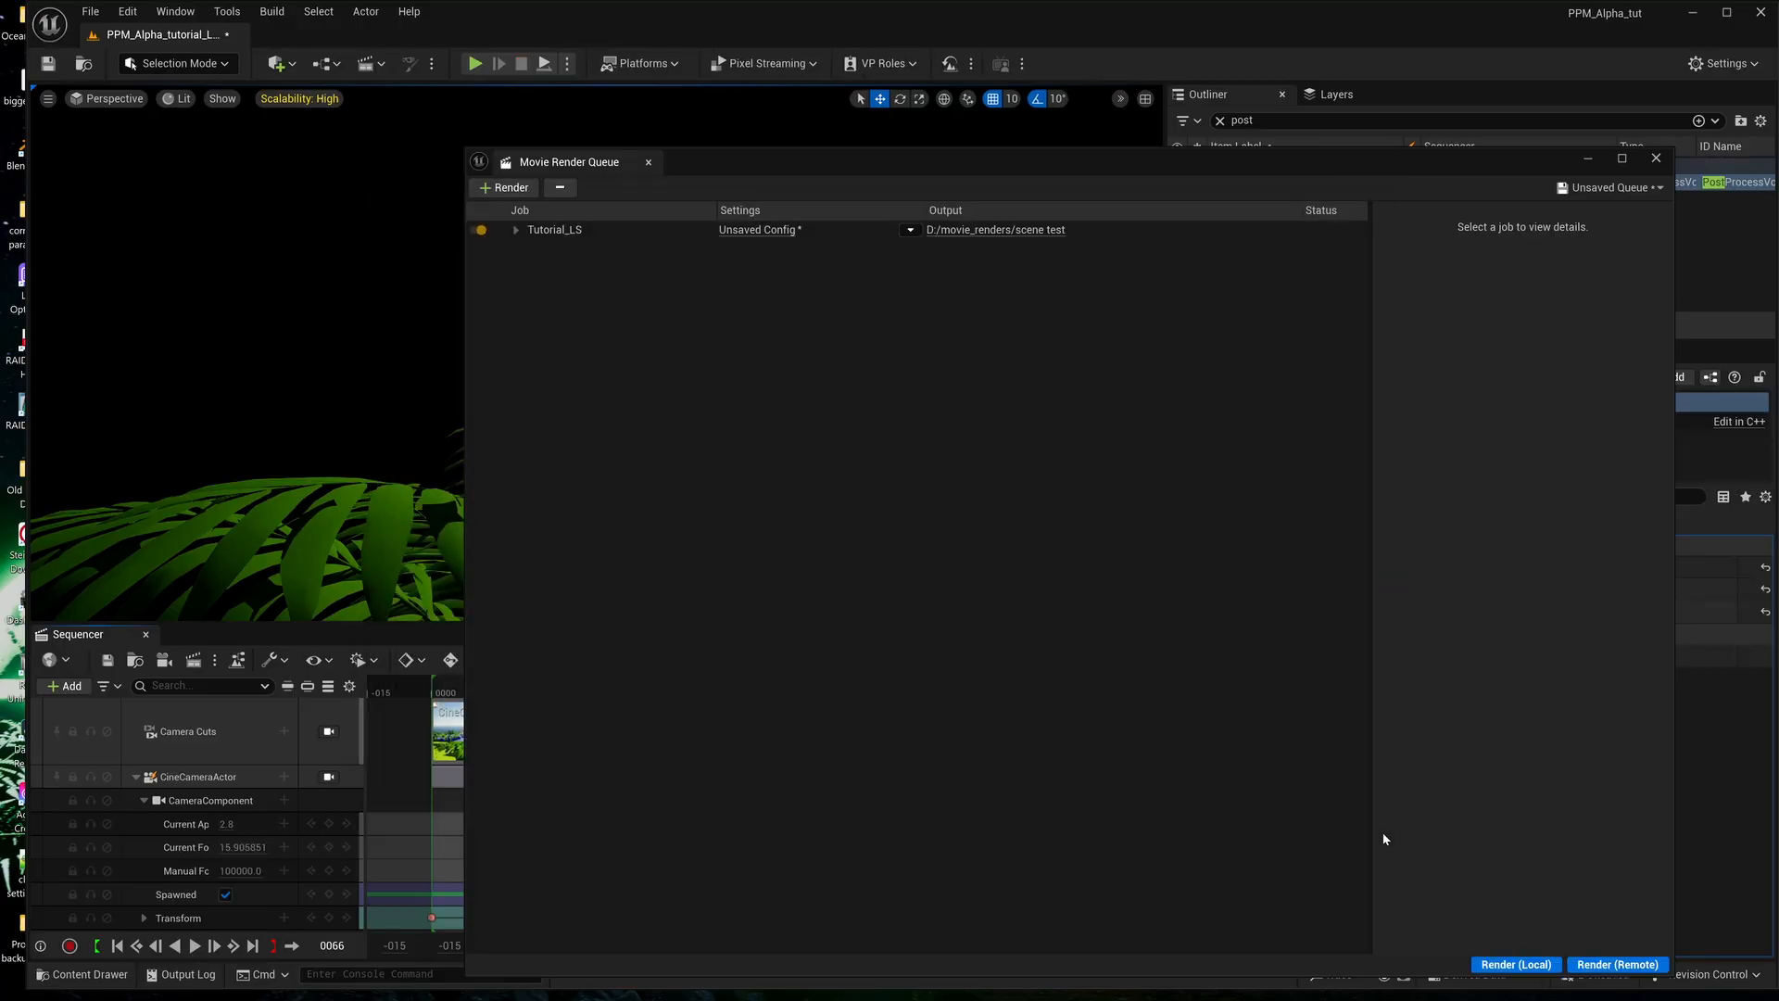
mouse_move(839, 994)
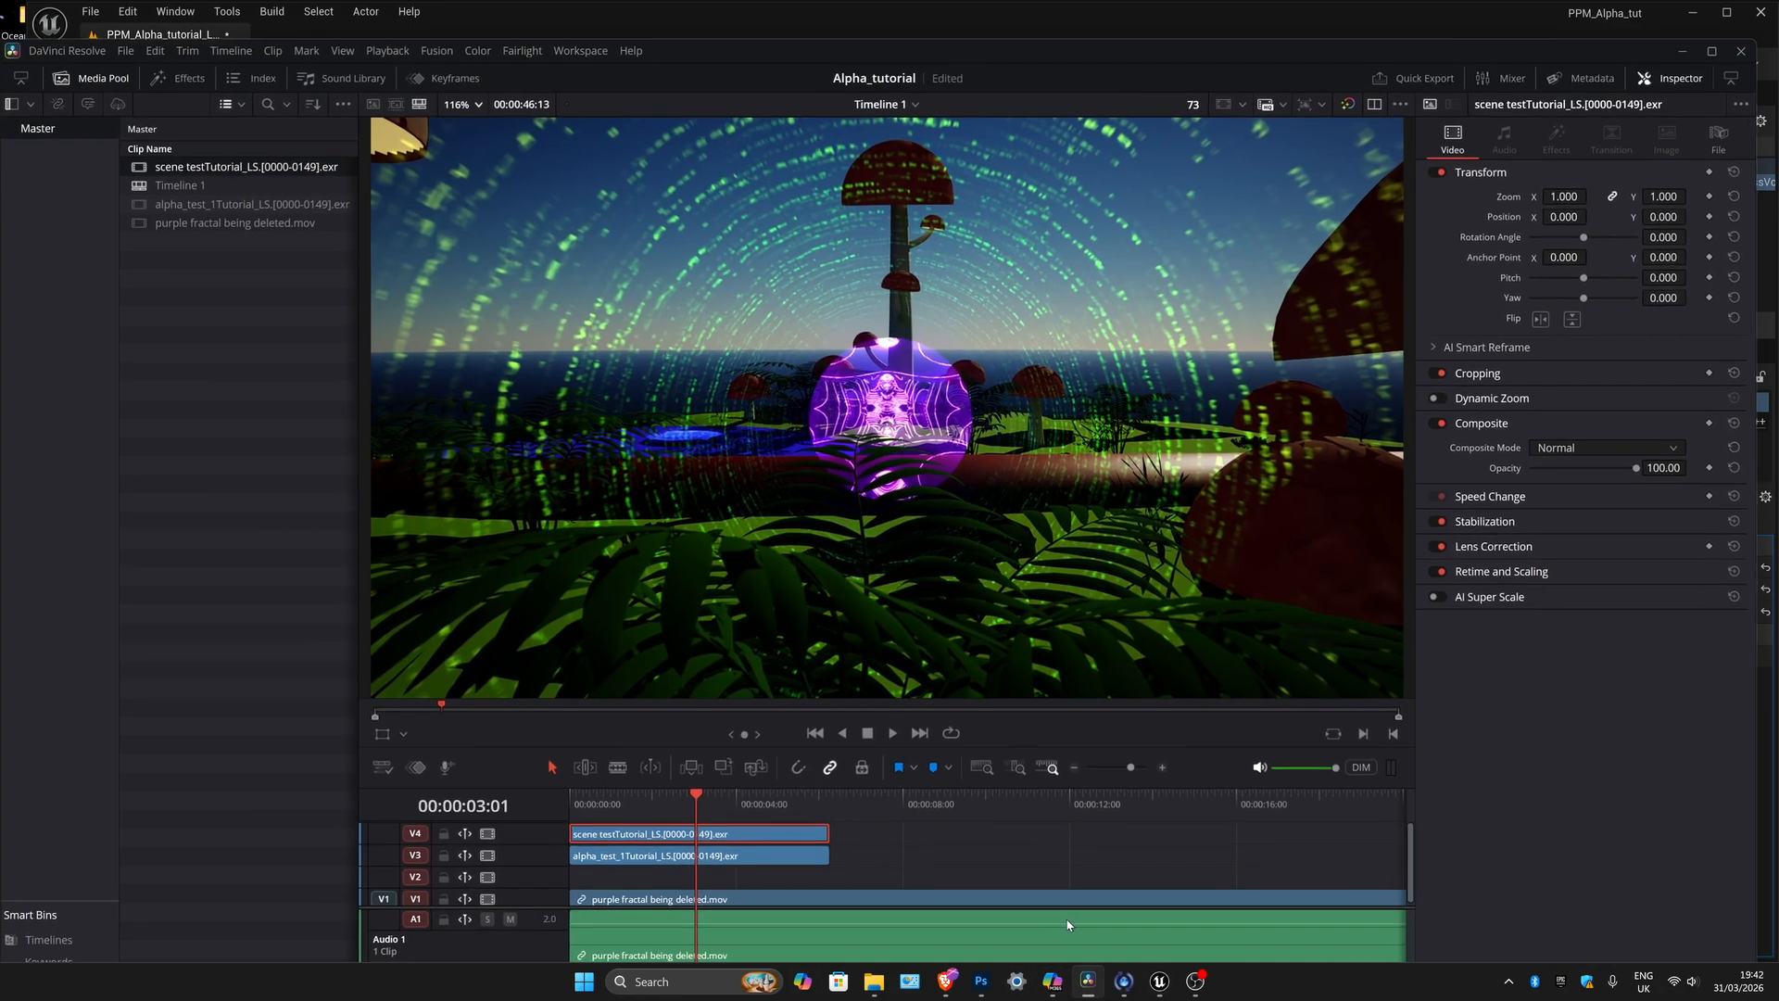
click(1087, 982)
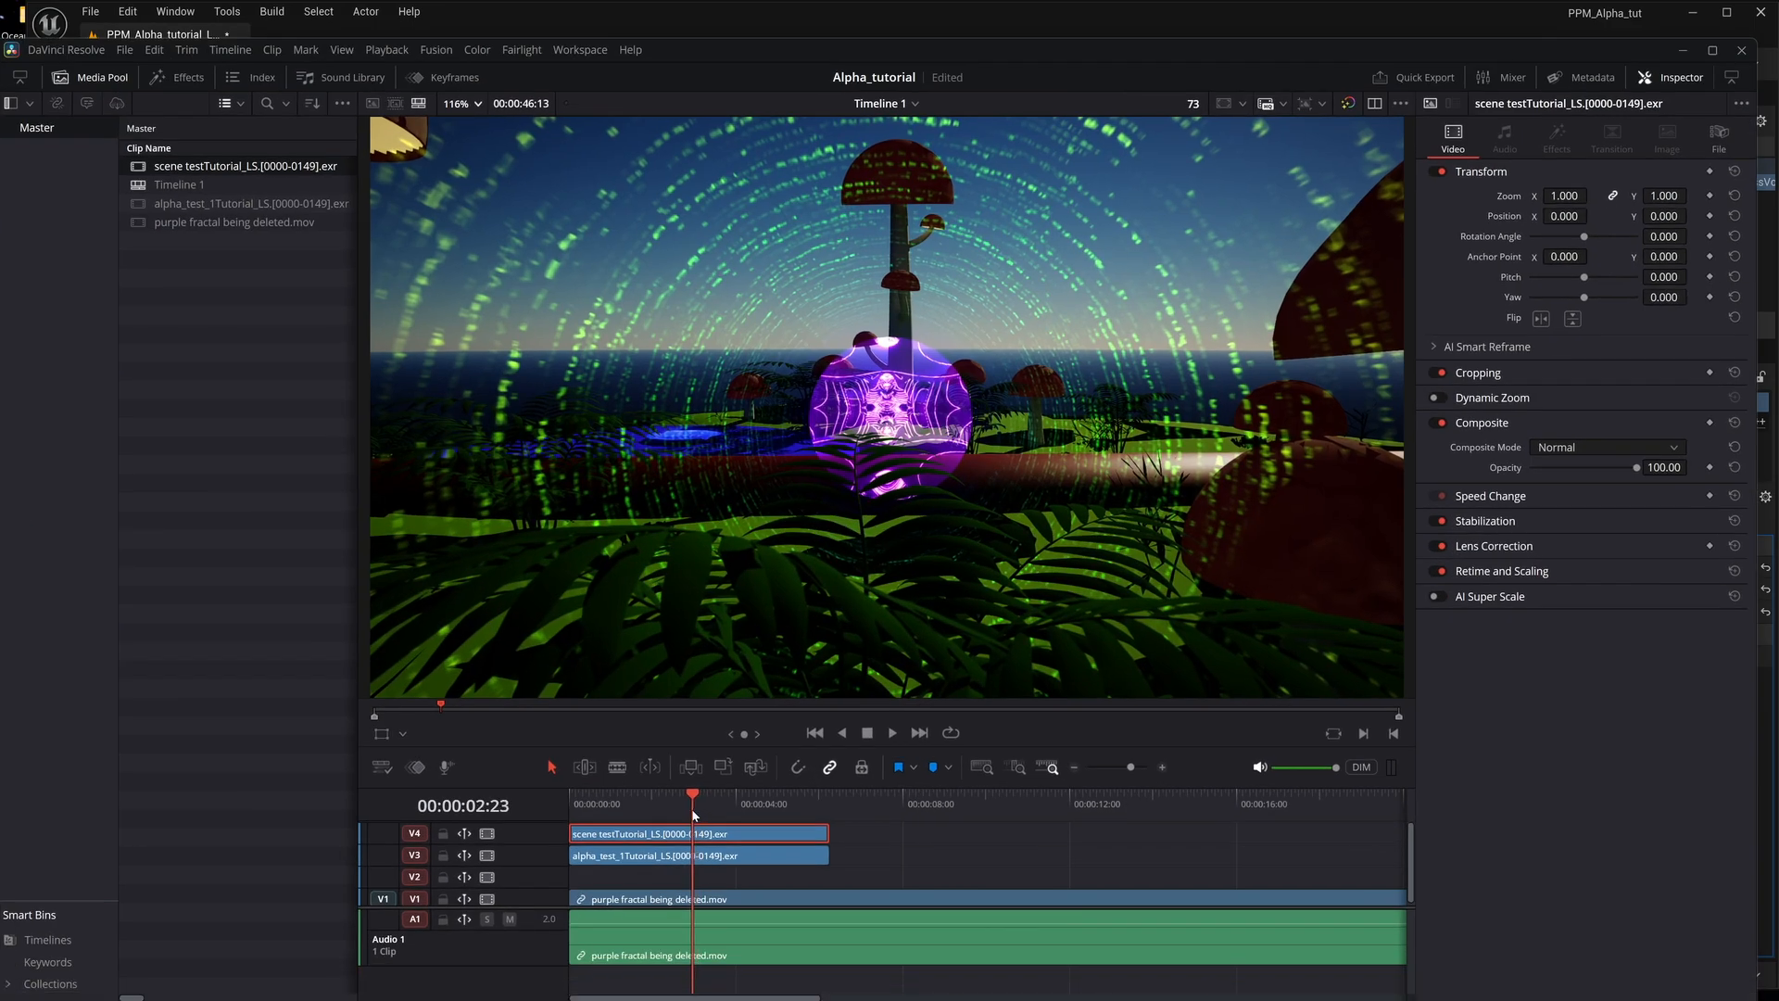
drag(693, 814, 654, 801)
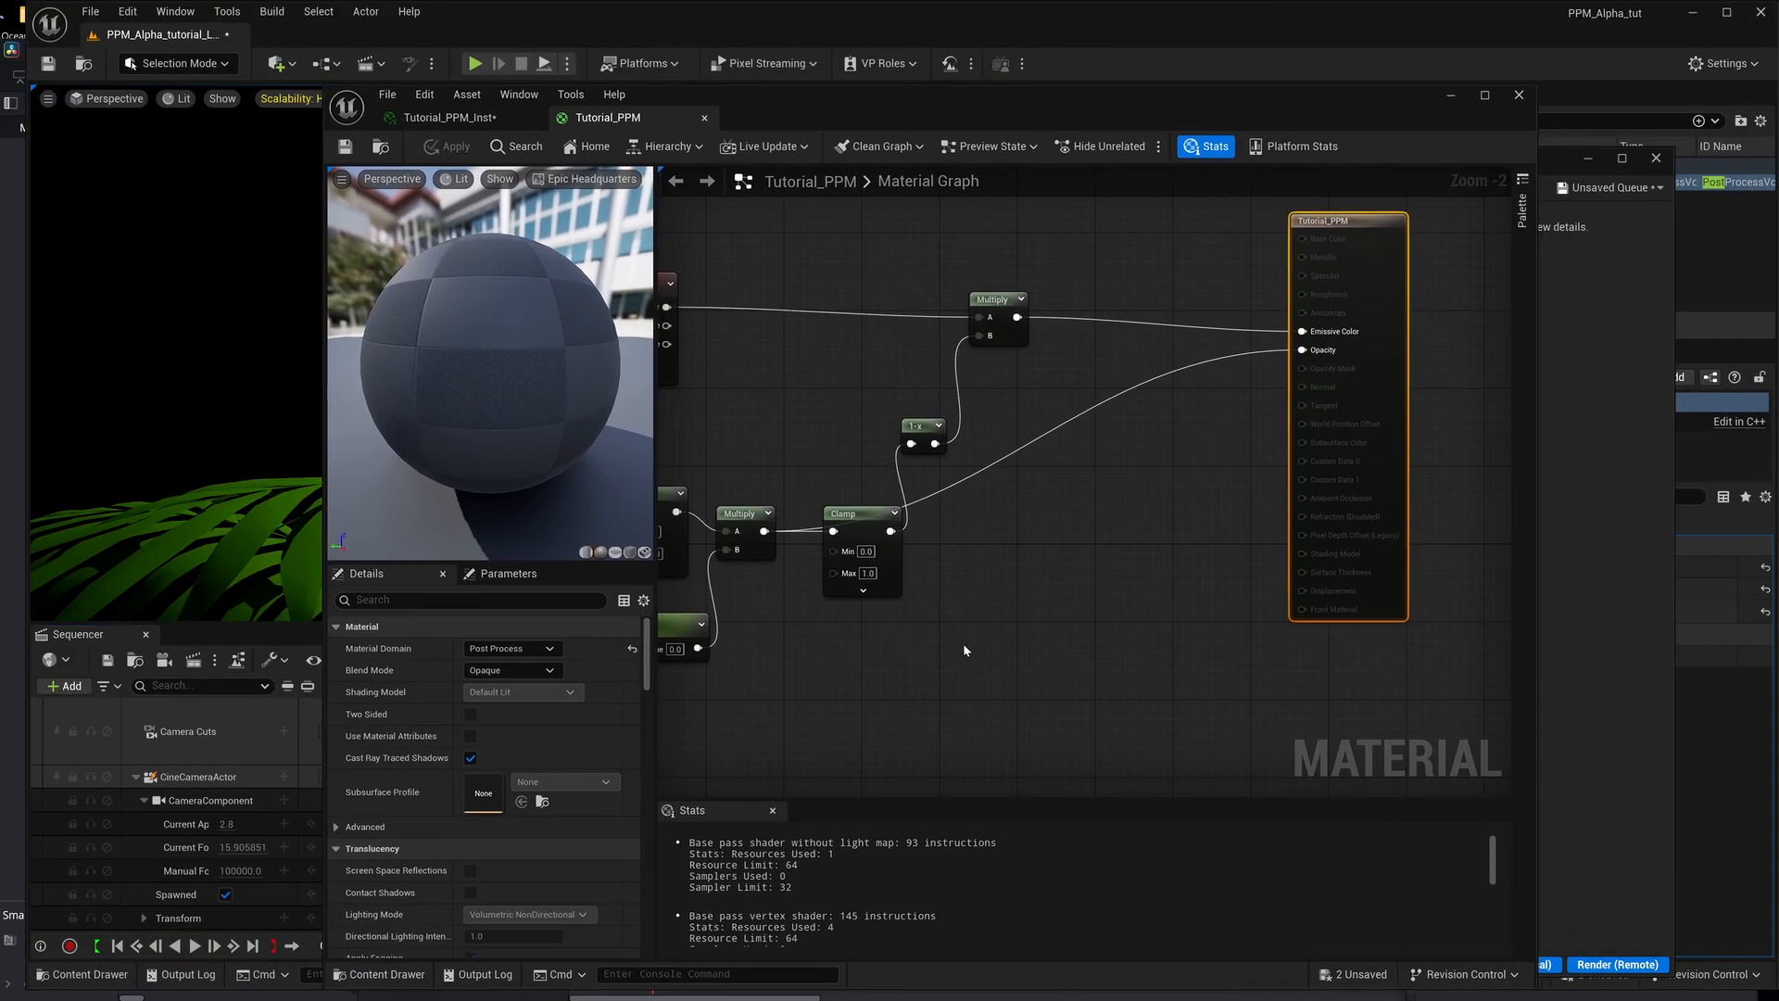
Filter Tutorial_PPM's material details by "blend" and review the Blendable Location options, keeping Scene Color Before DOF.
right_drag(963, 643, 1027, 620)
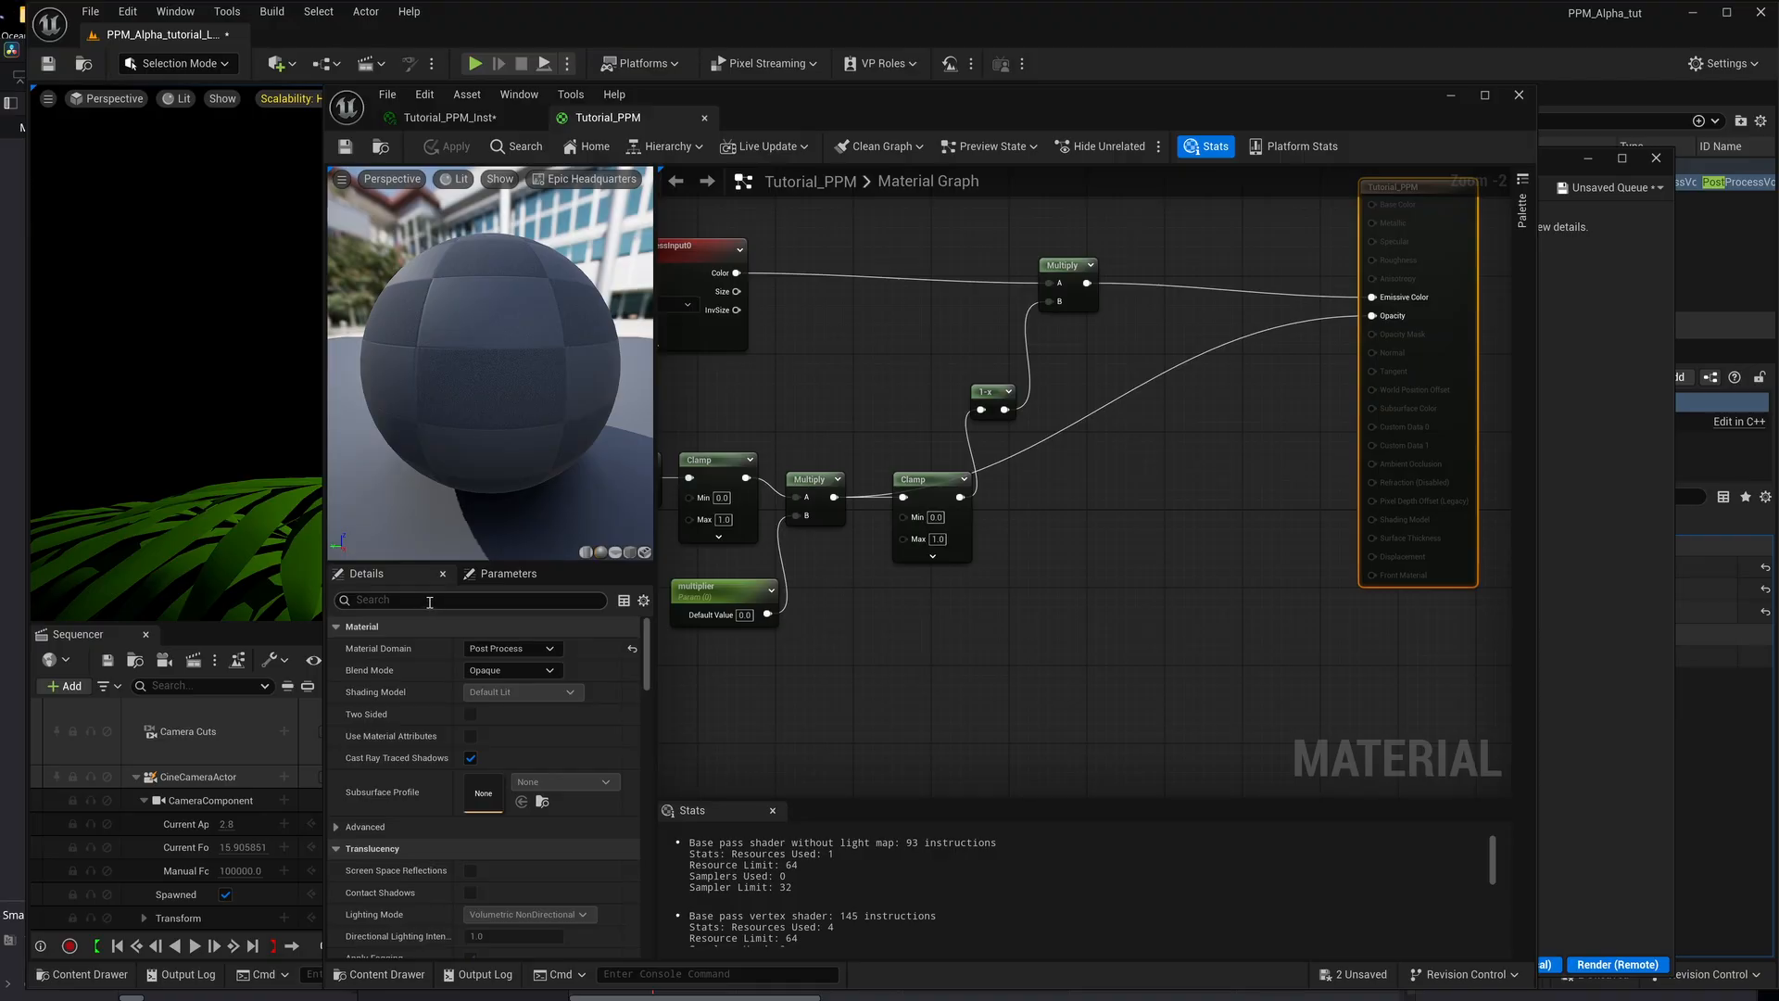
click(895, 650)
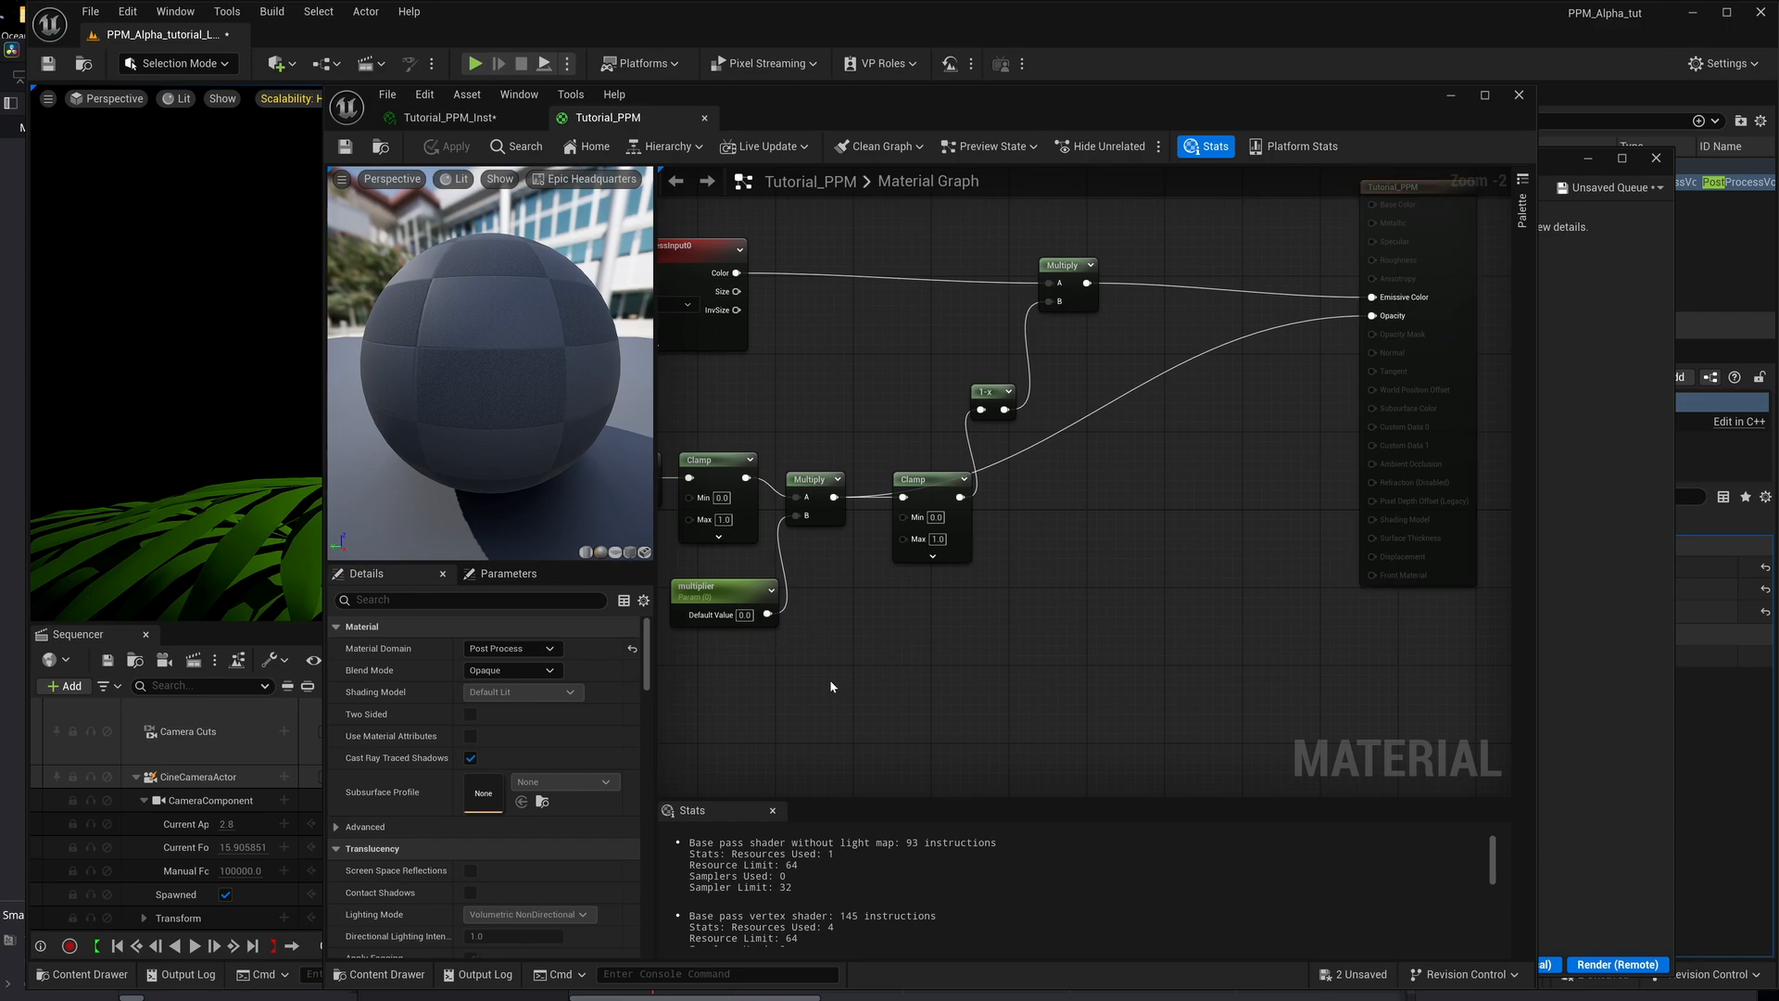
right_drag(830, 686, 890, 682)
click(408, 599)
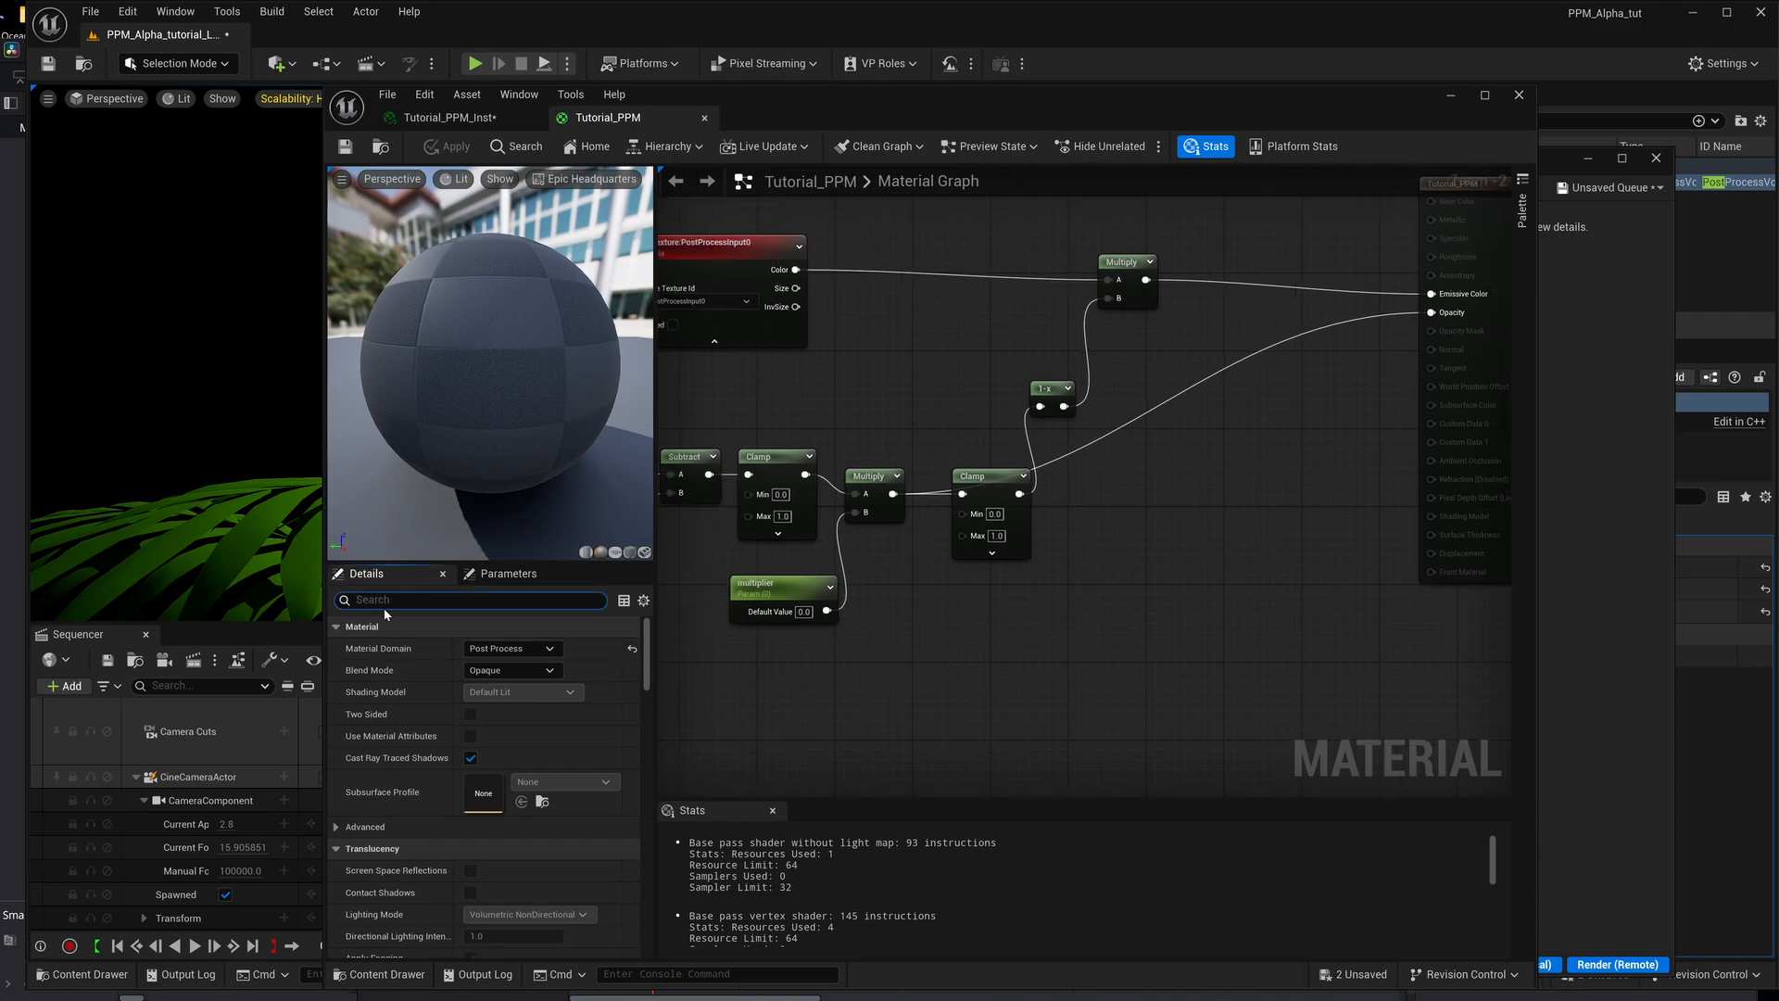
text(end)
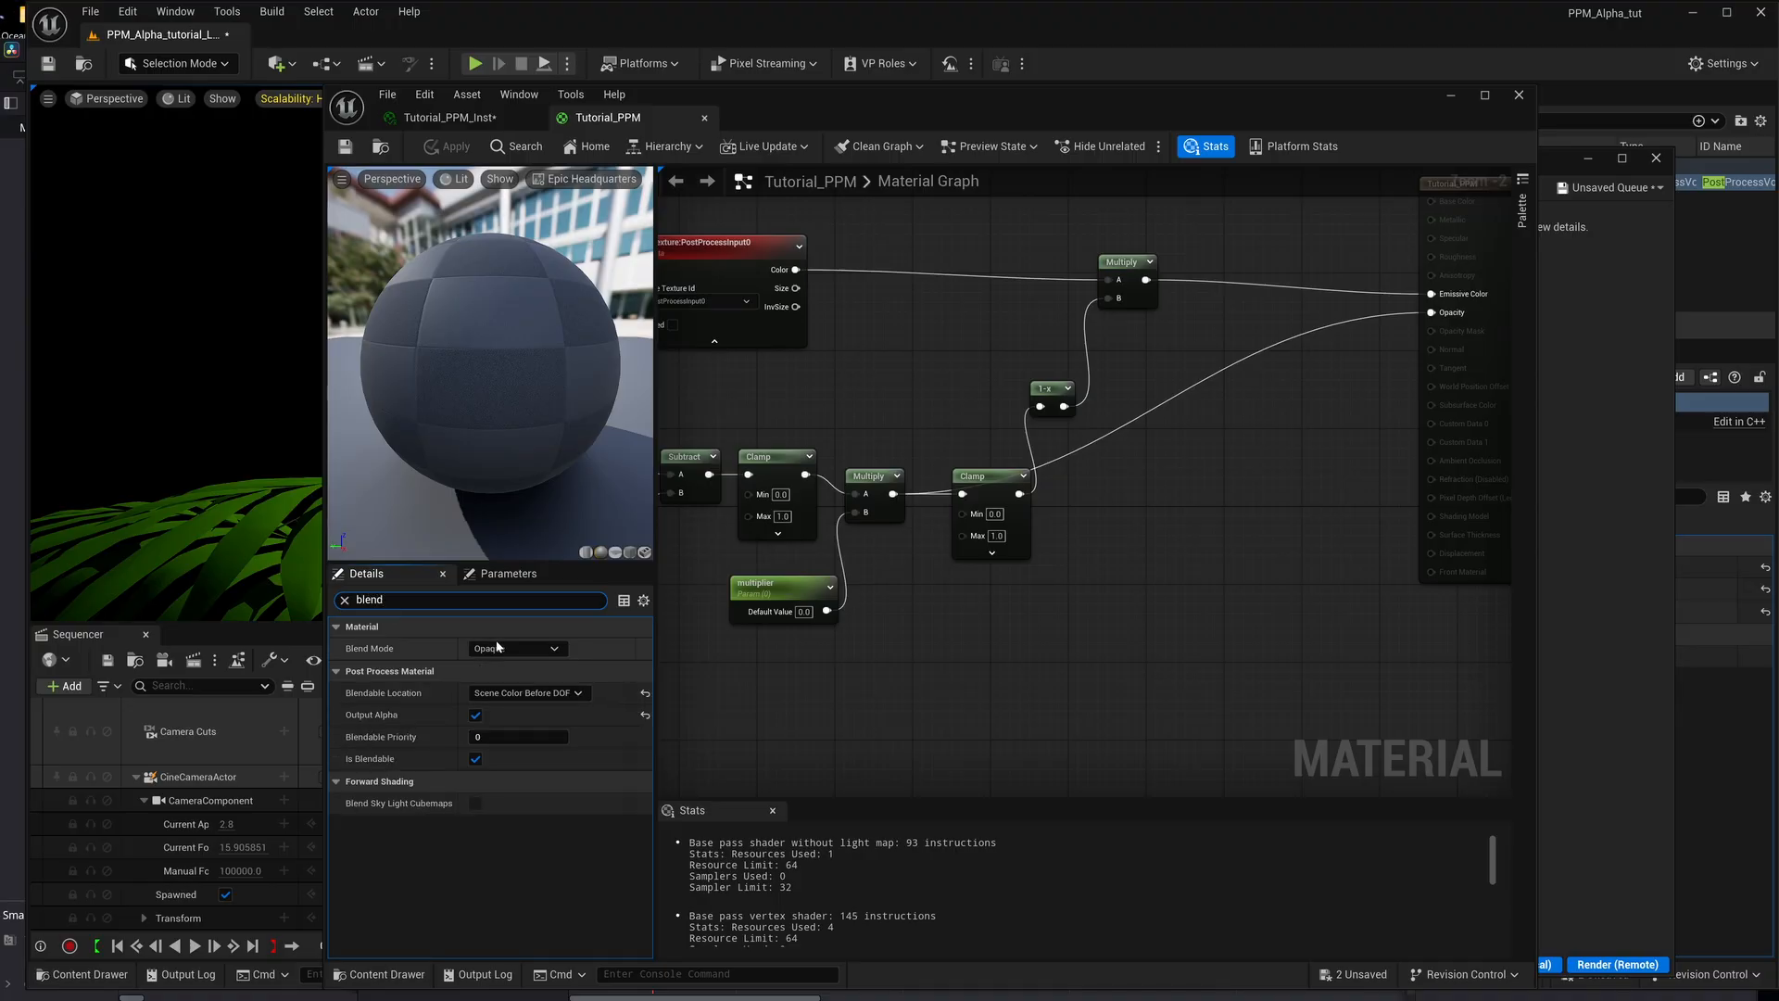
click(545, 694)
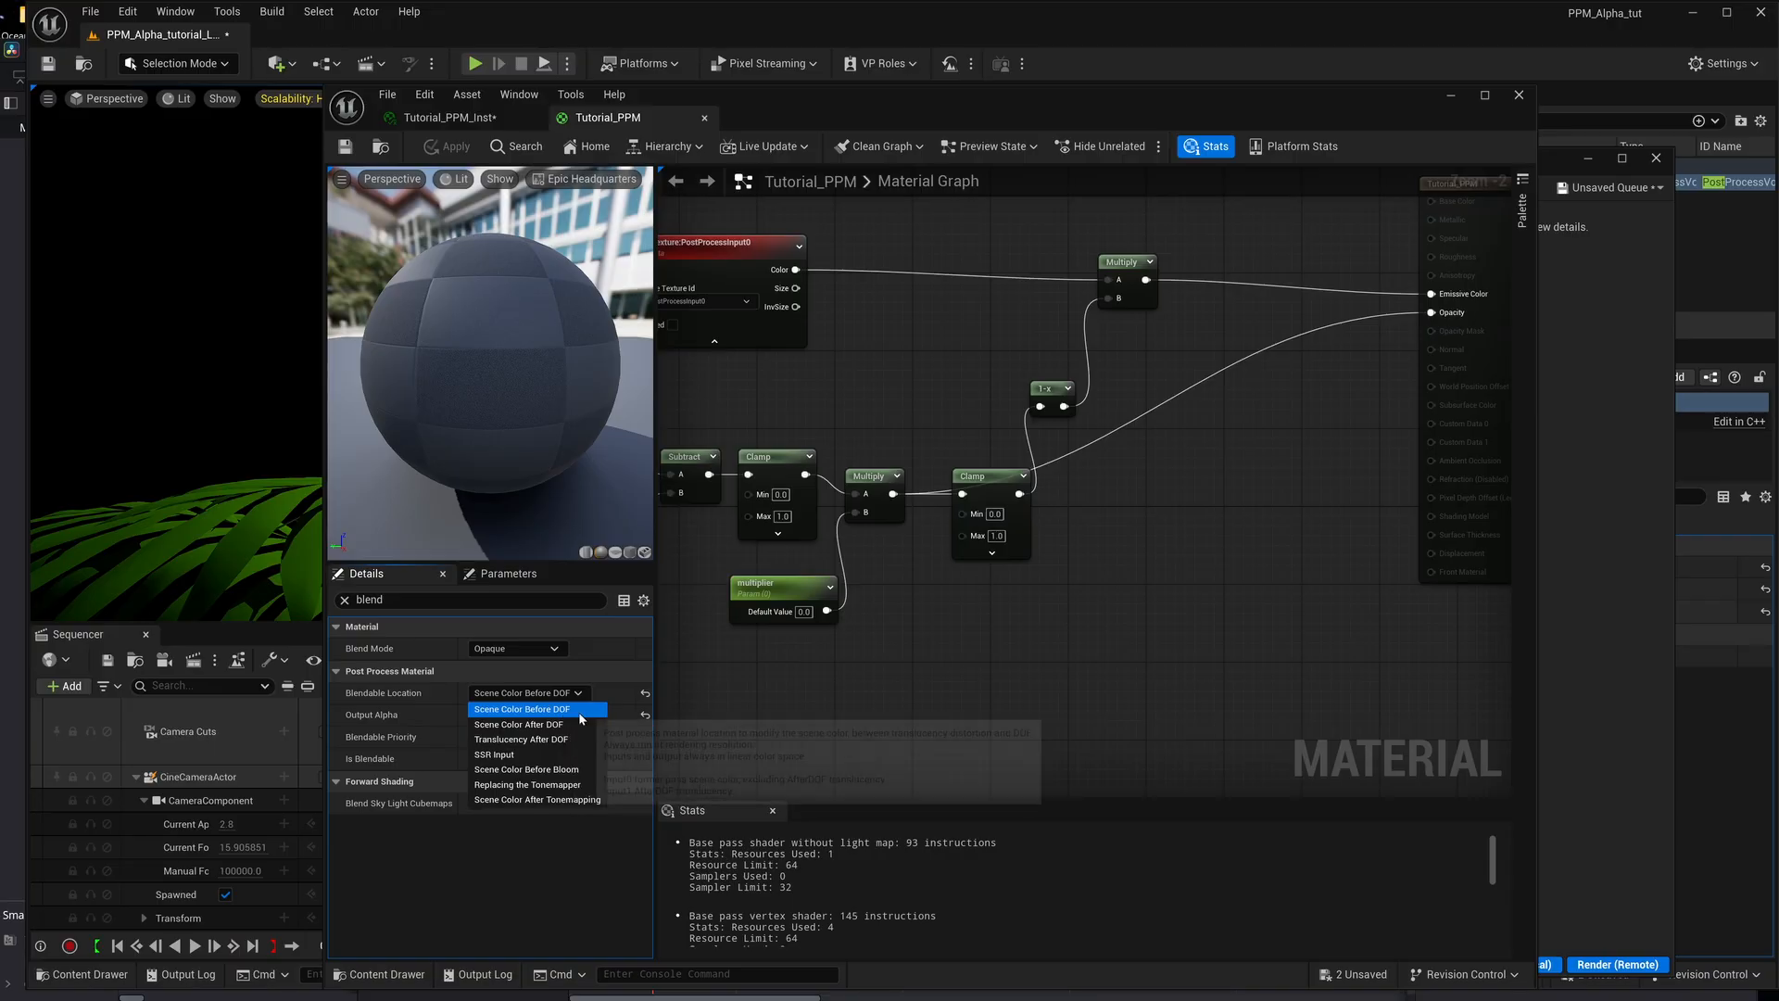
click(850, 704)
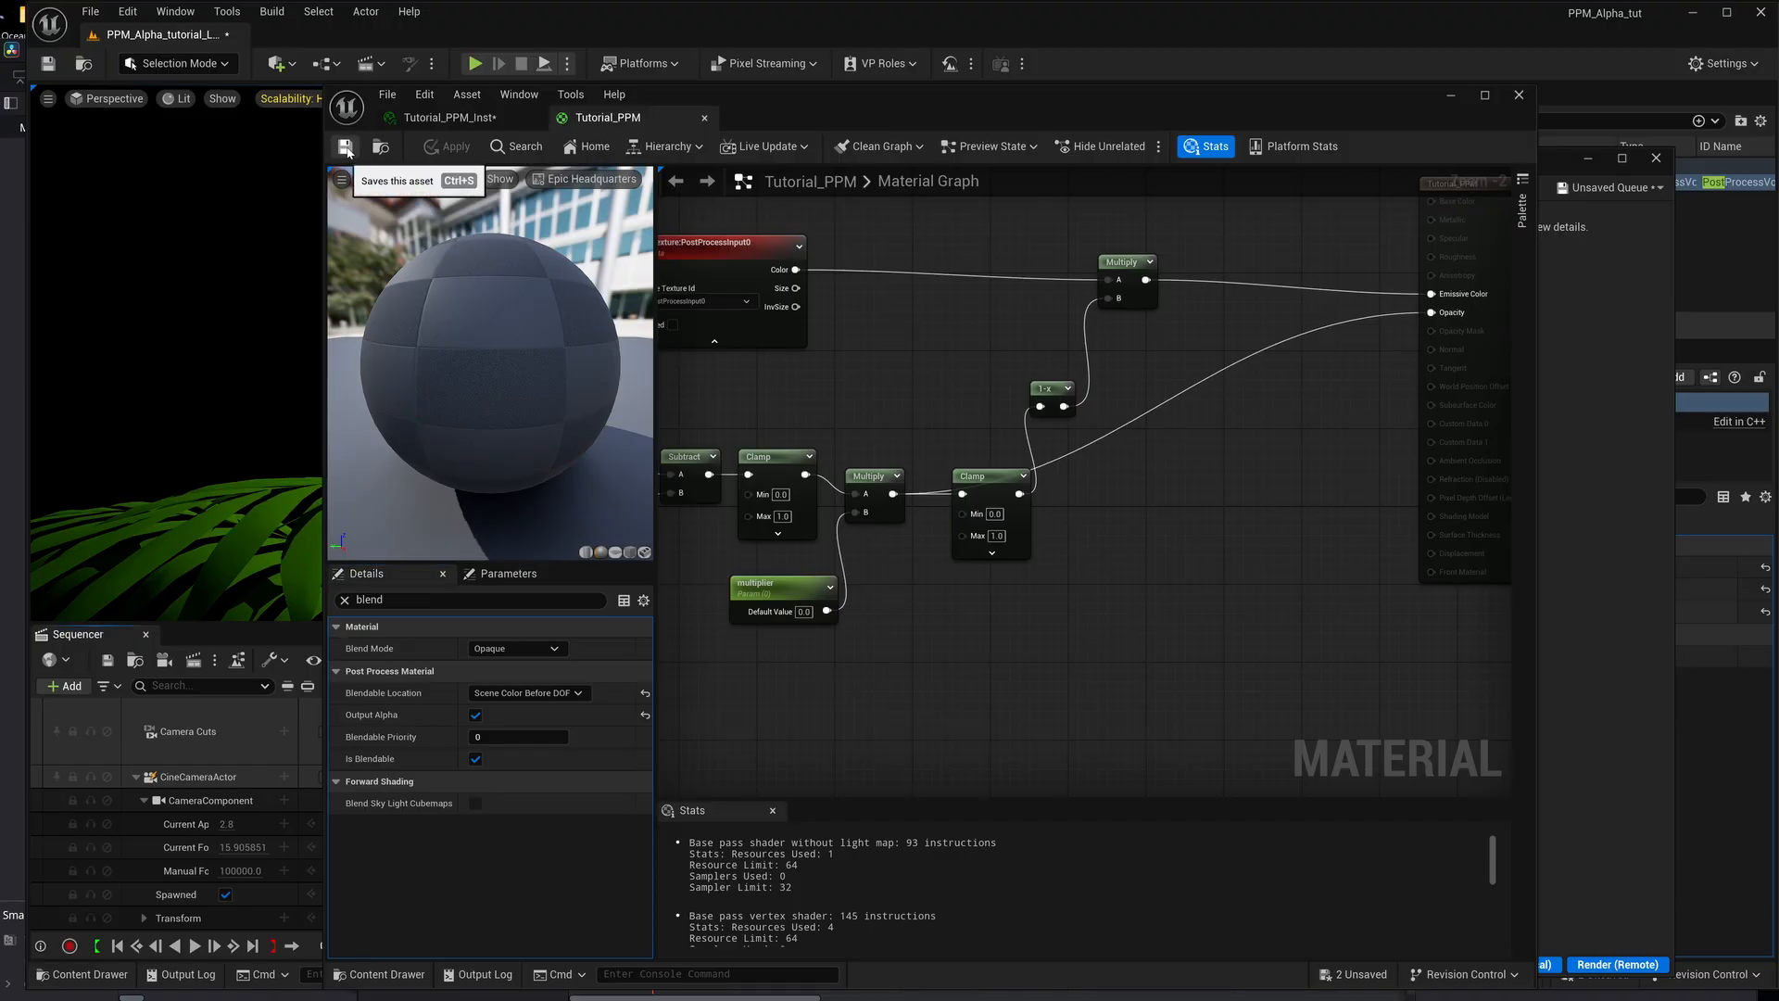
Clear the material editor and Movie Render Queue away, and switch to DaVinci Resolve to examine the composite around 00:00:01:13.
mouse_move(838, 99)
mouse_down()
mouse_move(843, 213)
mouse_move(882, 128)
mouse_move(867, 113)
mouse_up()
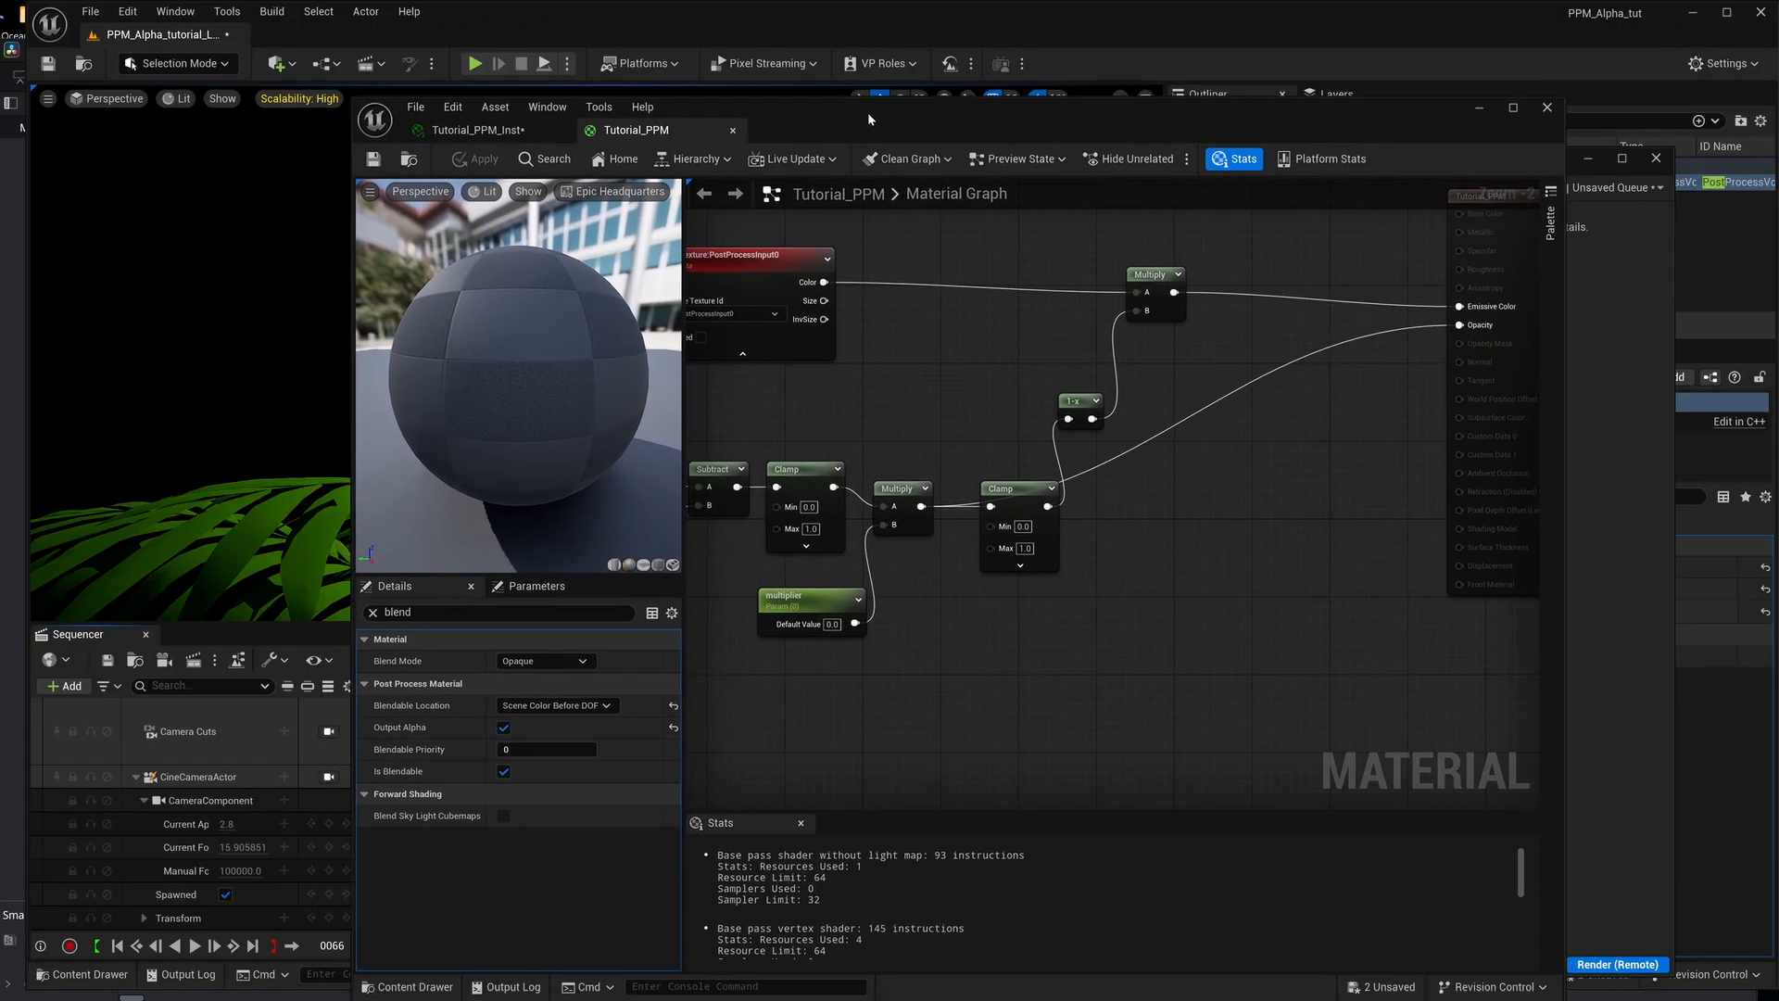
drag(1118, 110, 1103, 0)
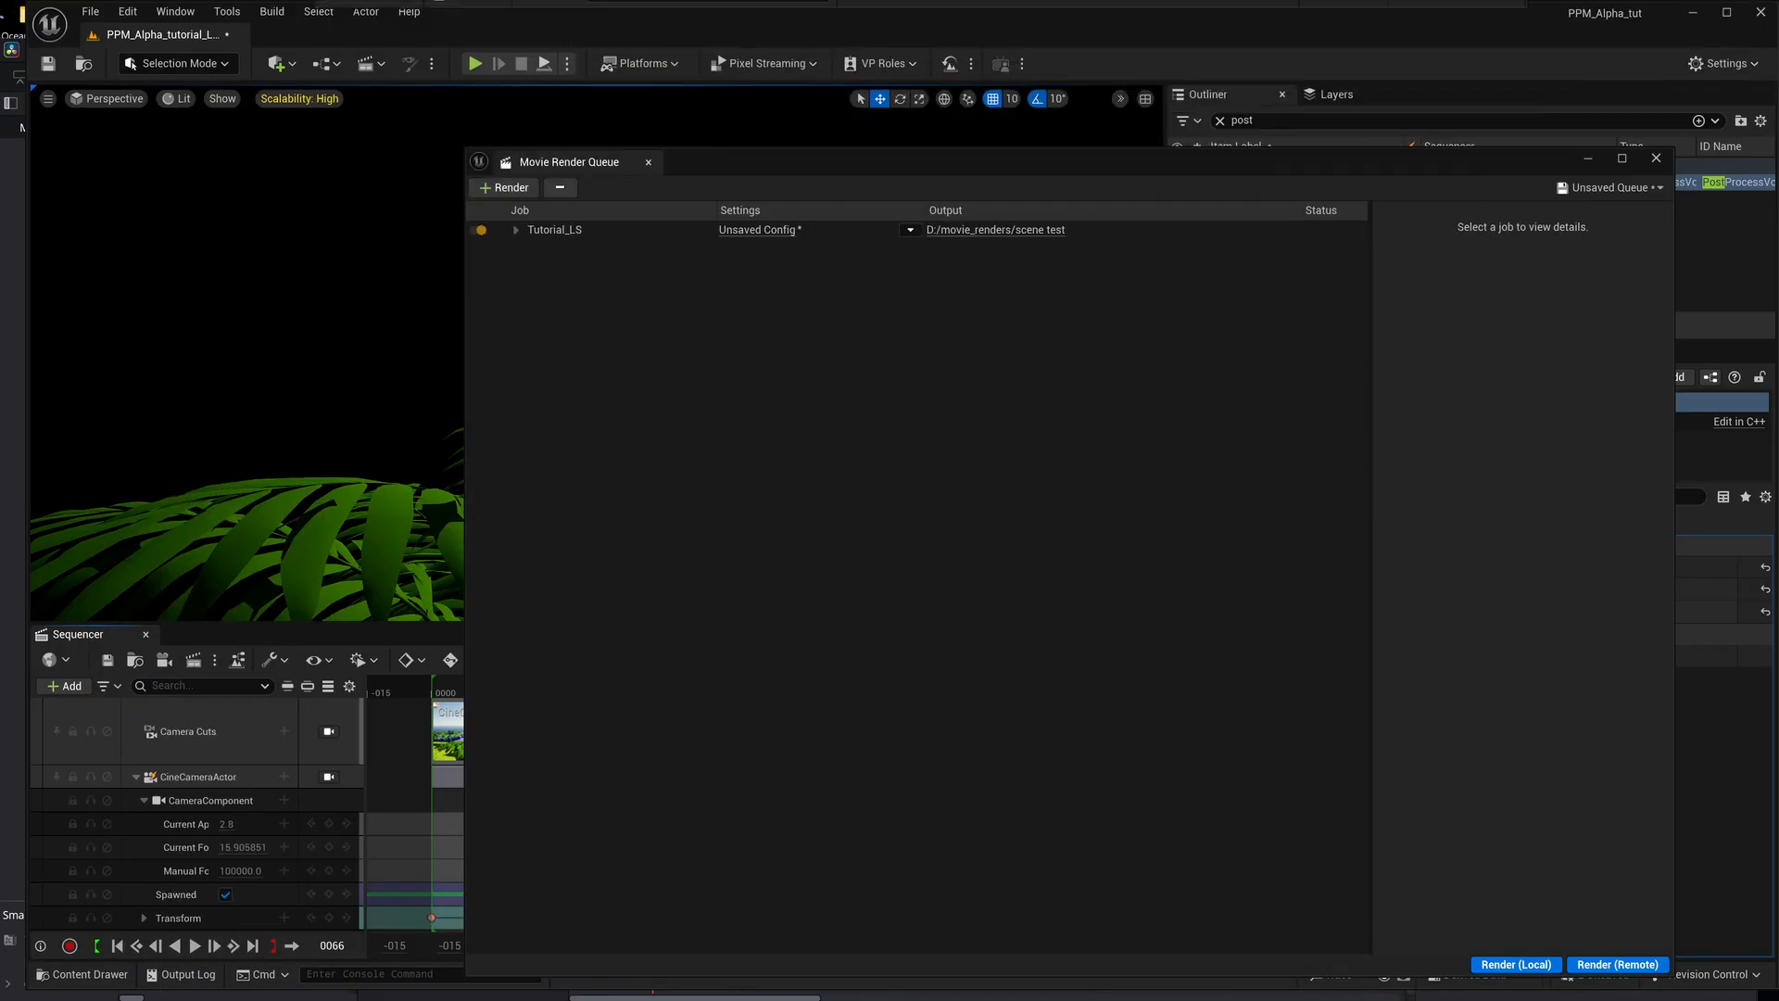
click(1586, 159)
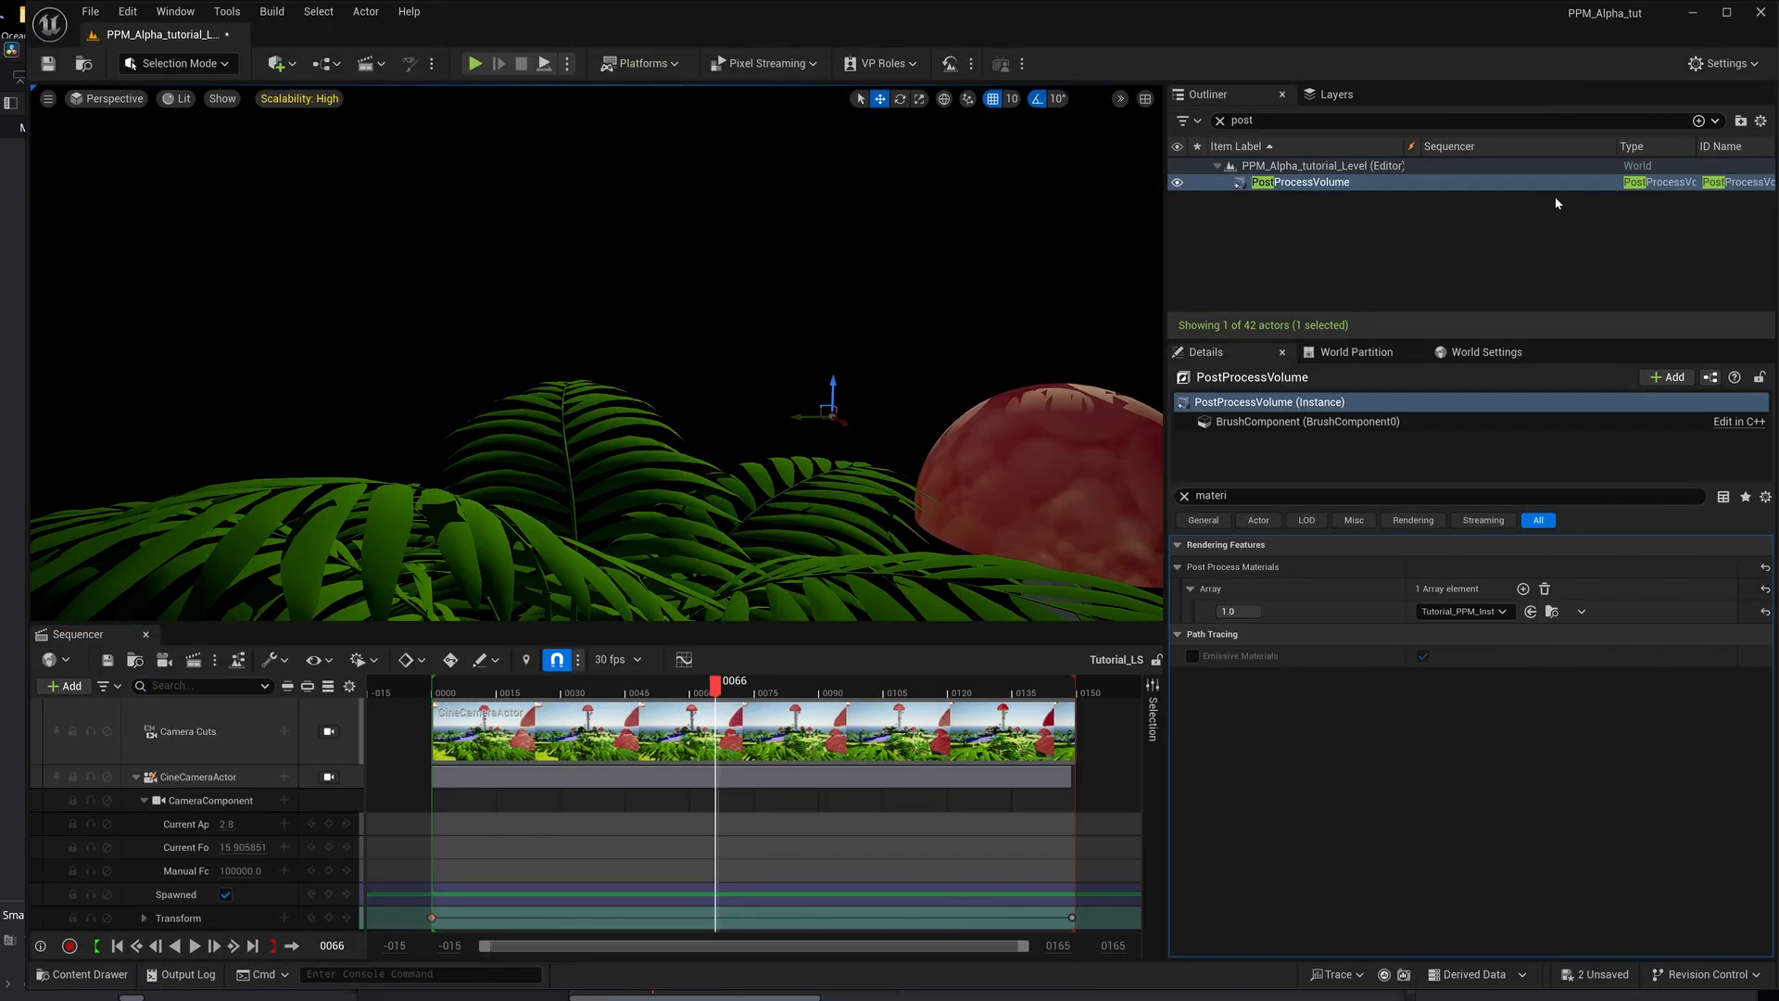
mouse_move(1195, 1000)
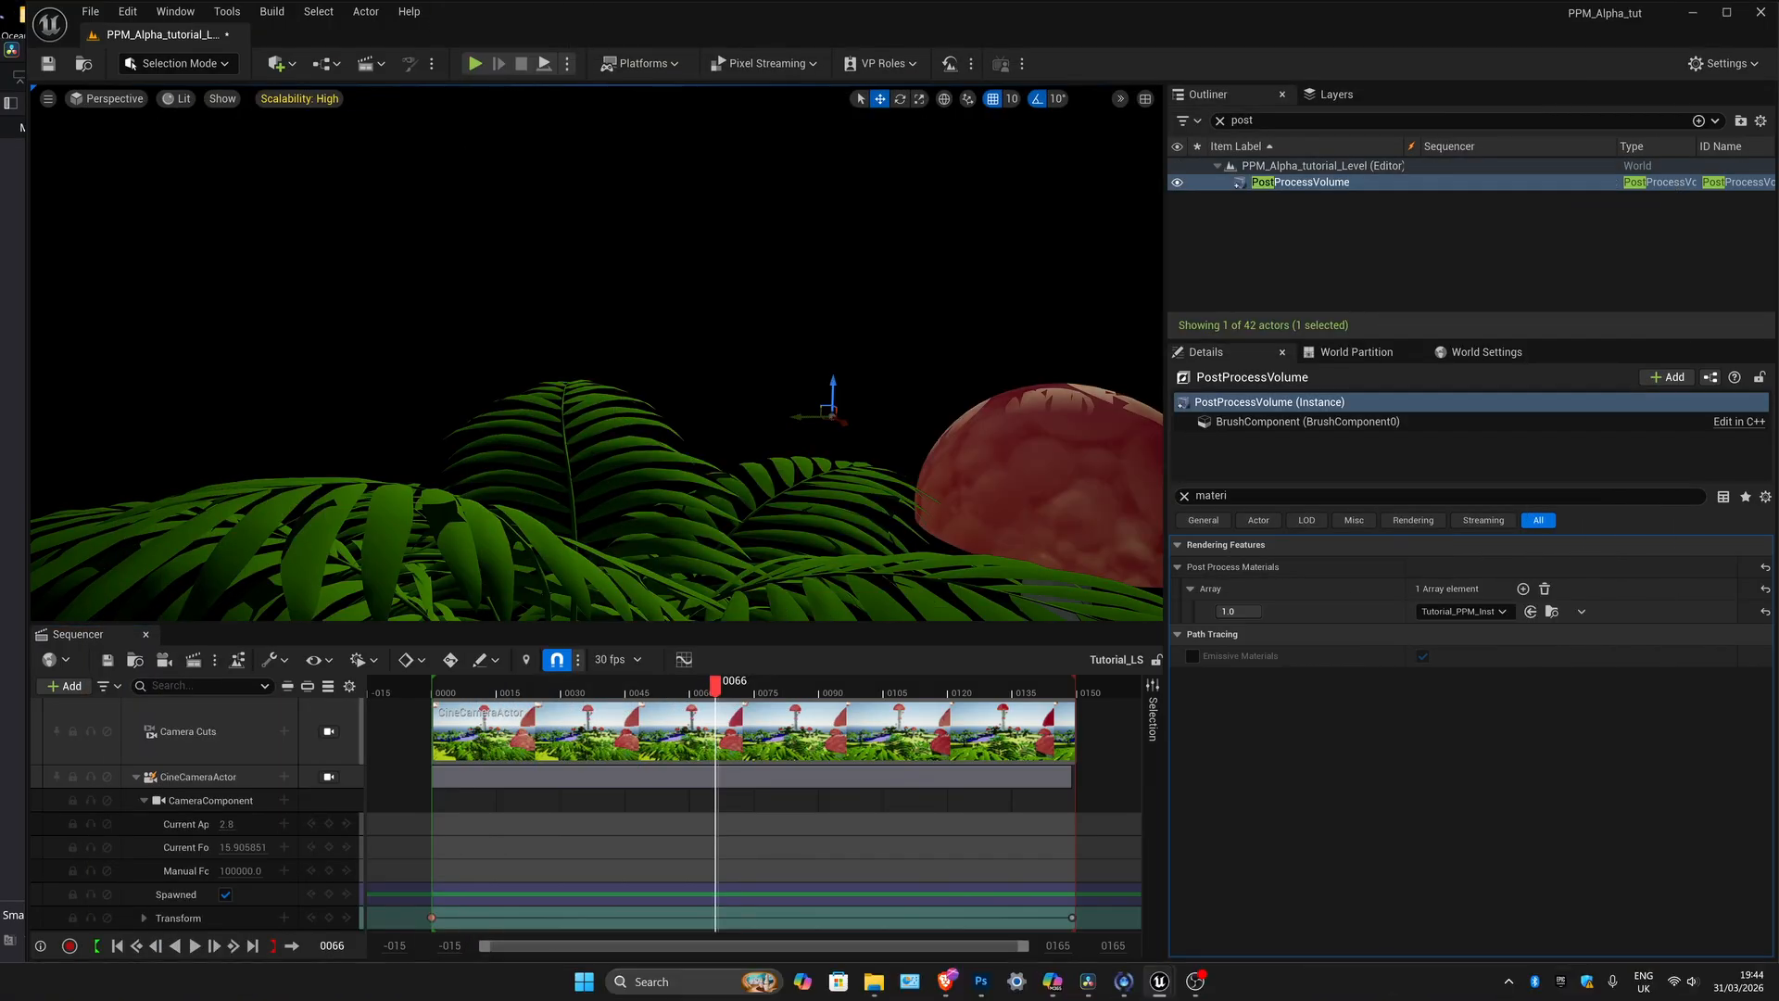
click(1084, 984)
click(623, 814)
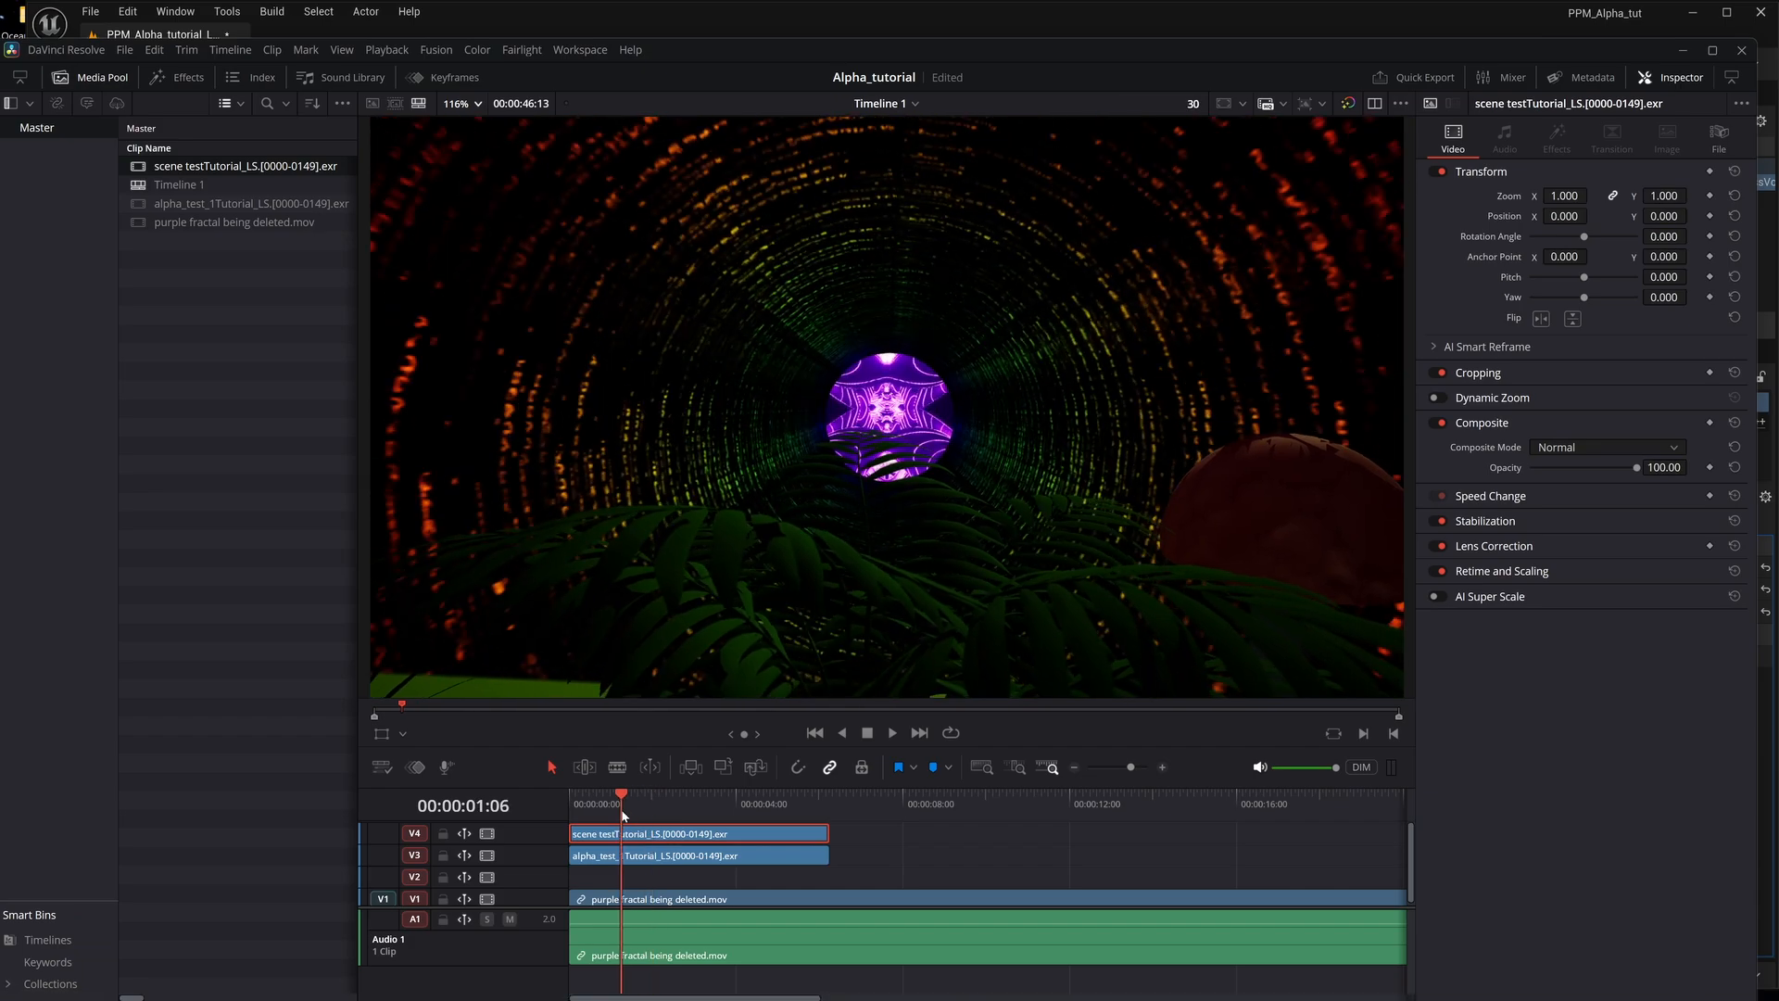
mouse_move(624, 814)
mouse_down()
mouse_move(675, 807)
mouse_move(634, 809)
mouse_up()
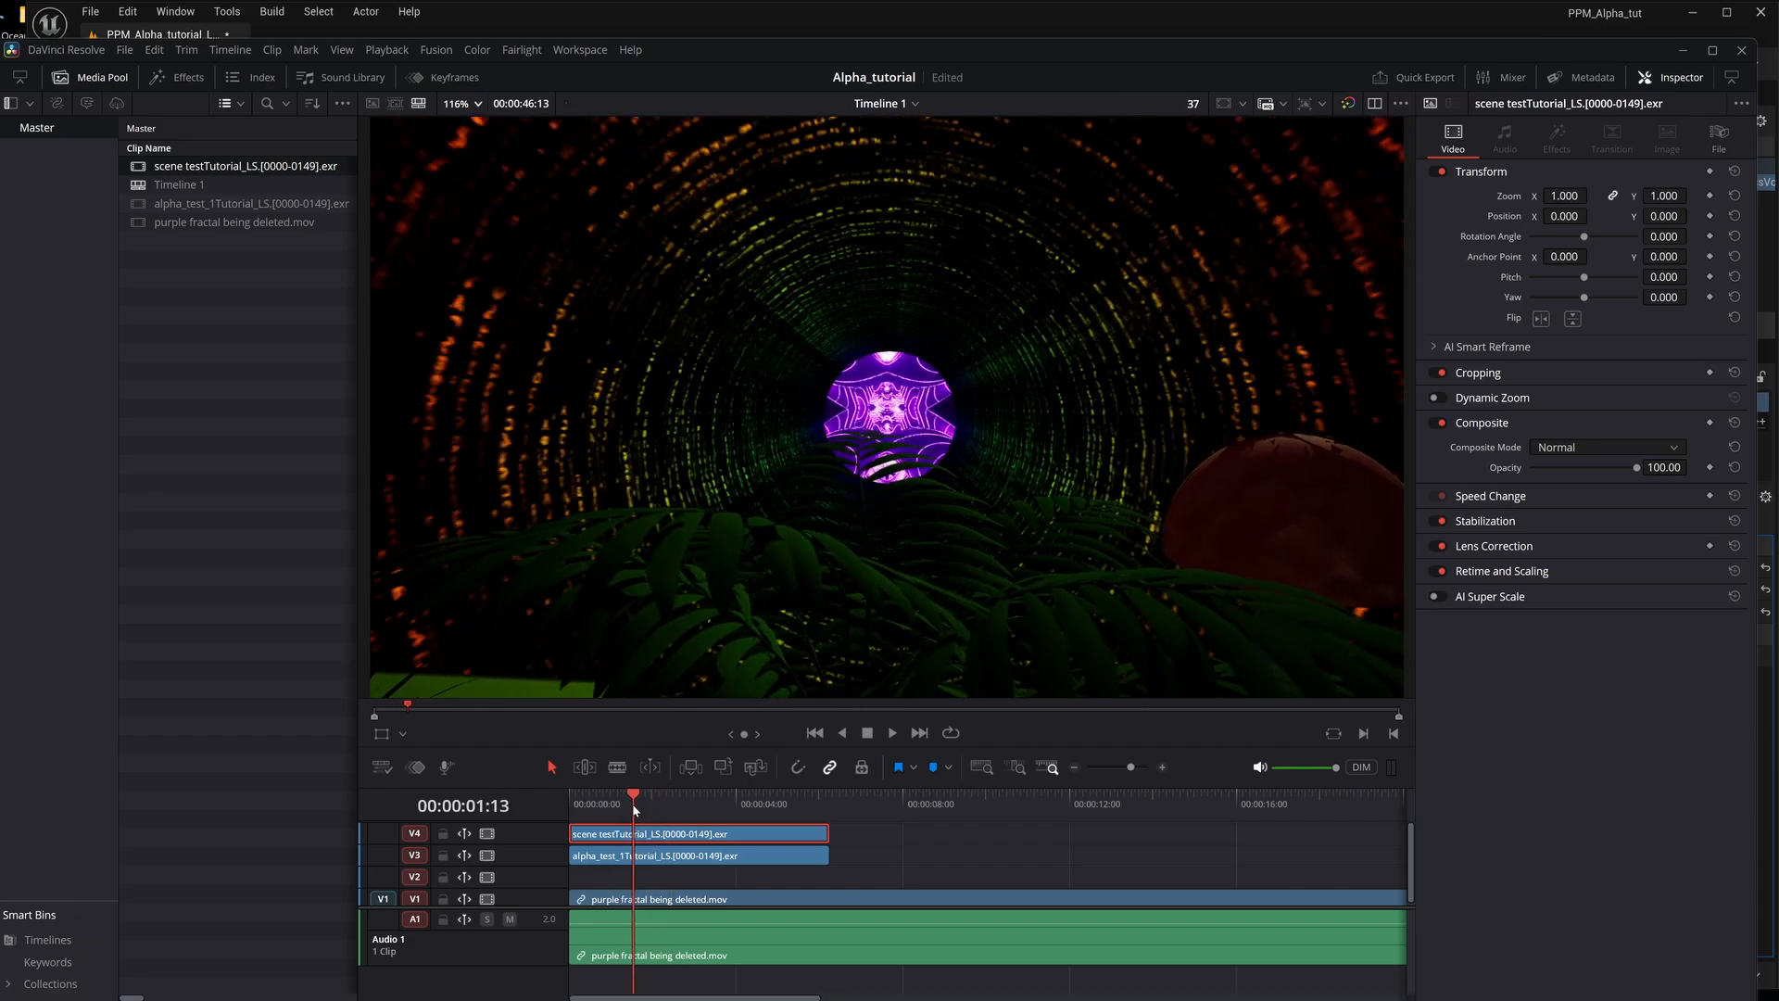